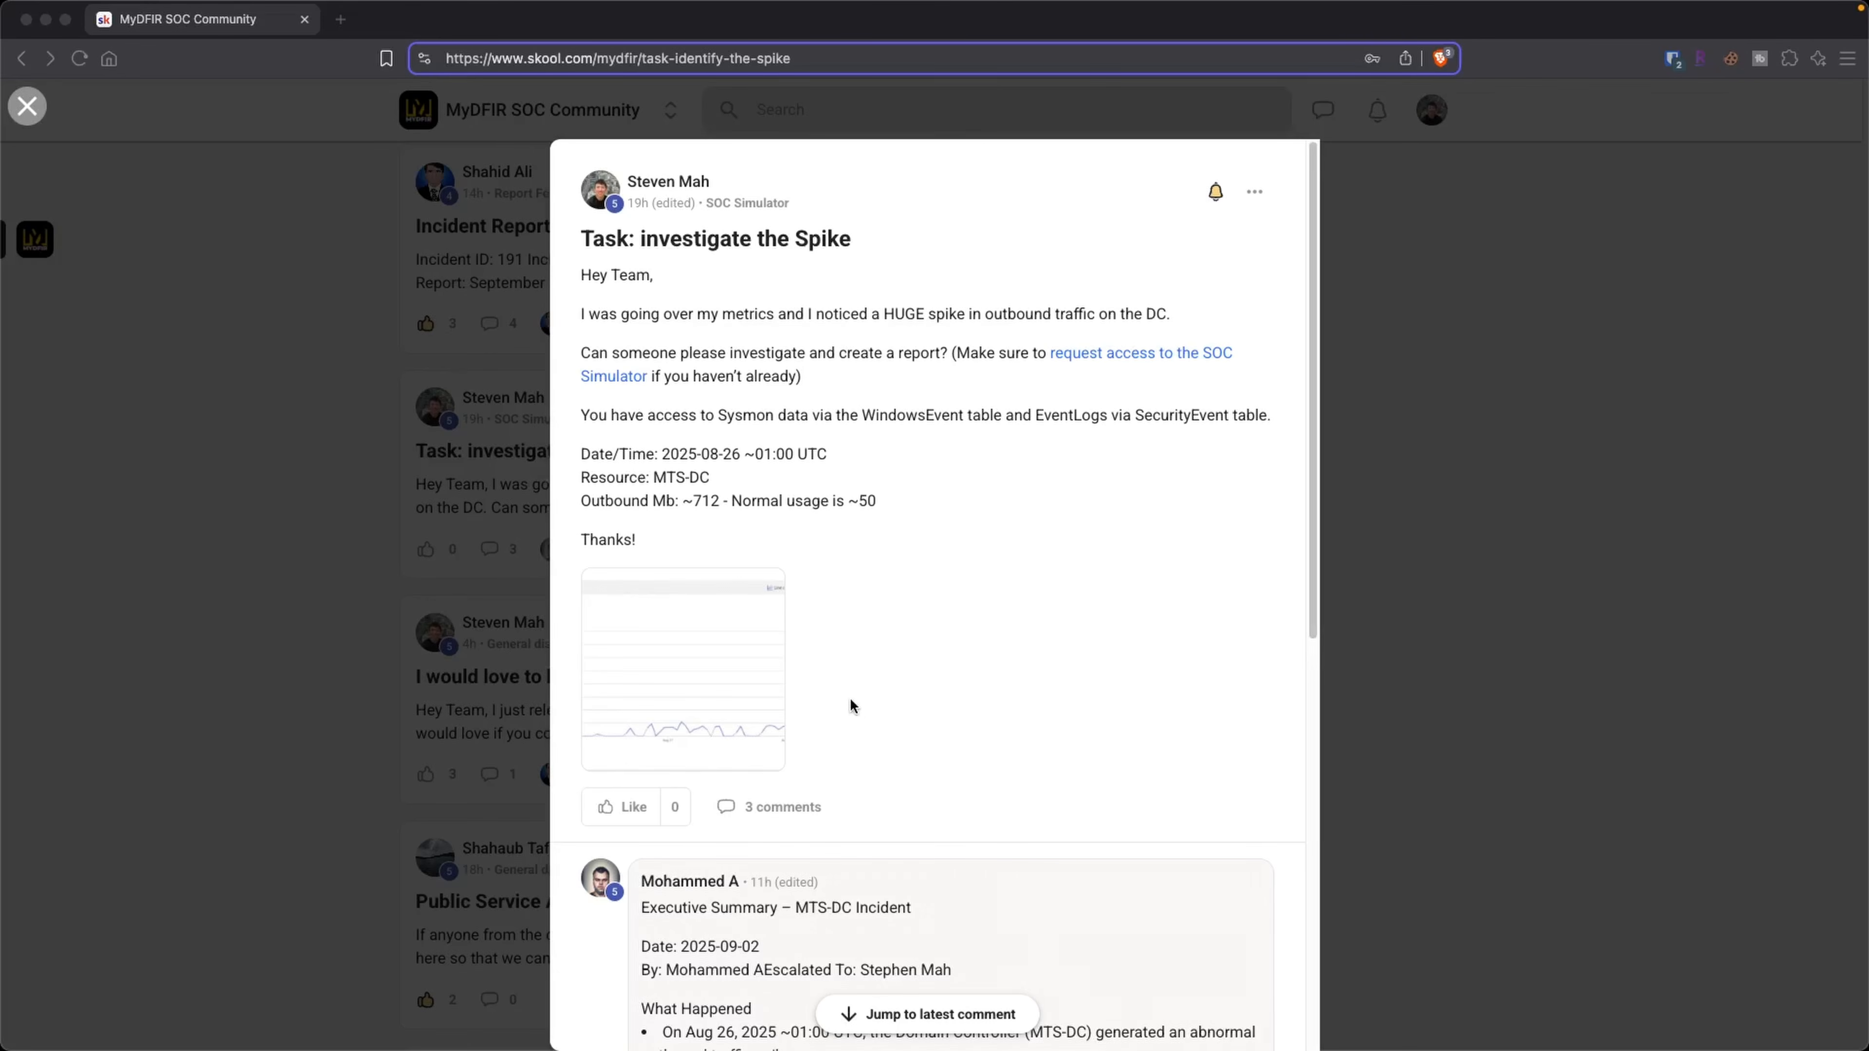
# Step: Review the investigate-the-spike task, focusing on the outbound traffic figures for MTS-DC and the attached graph
pyautogui.click(810, 648)
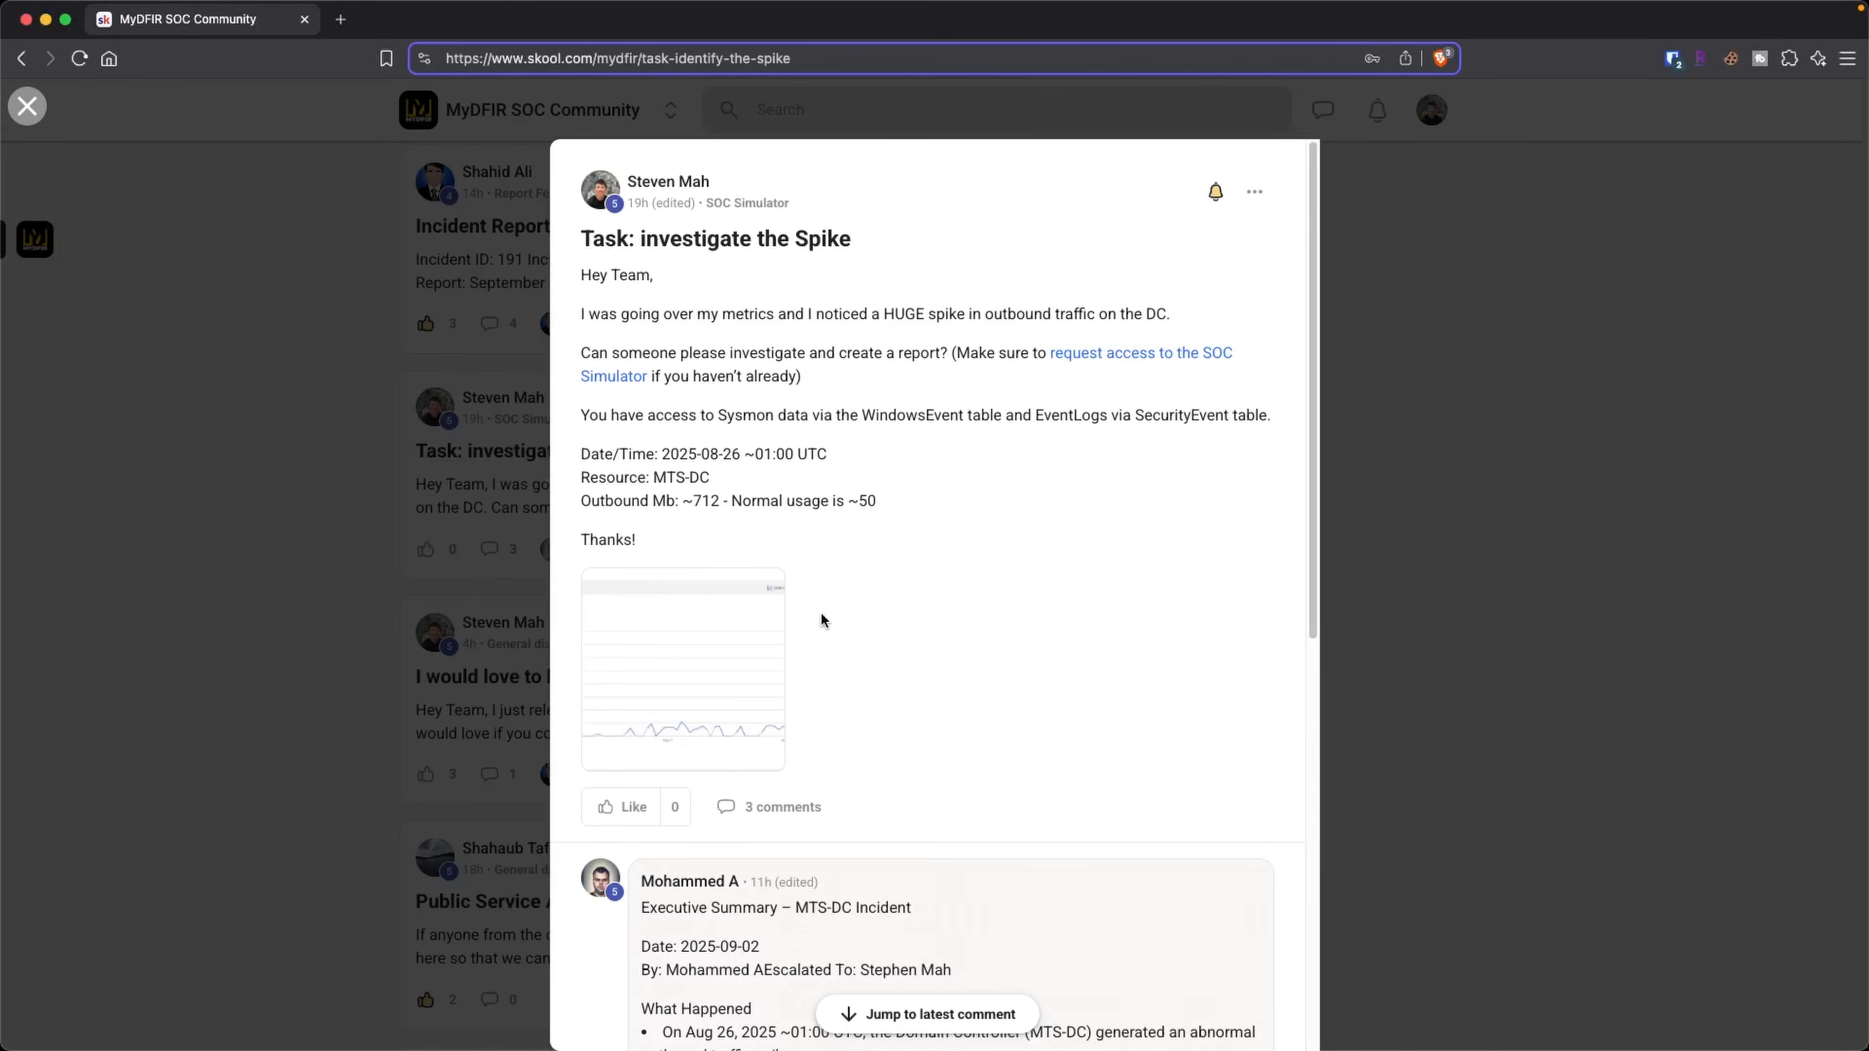
pyautogui.moveTo(858, 501); pyautogui.dragTo(911, 505)
pyautogui.click(912, 505)
pyautogui.click(715, 655)
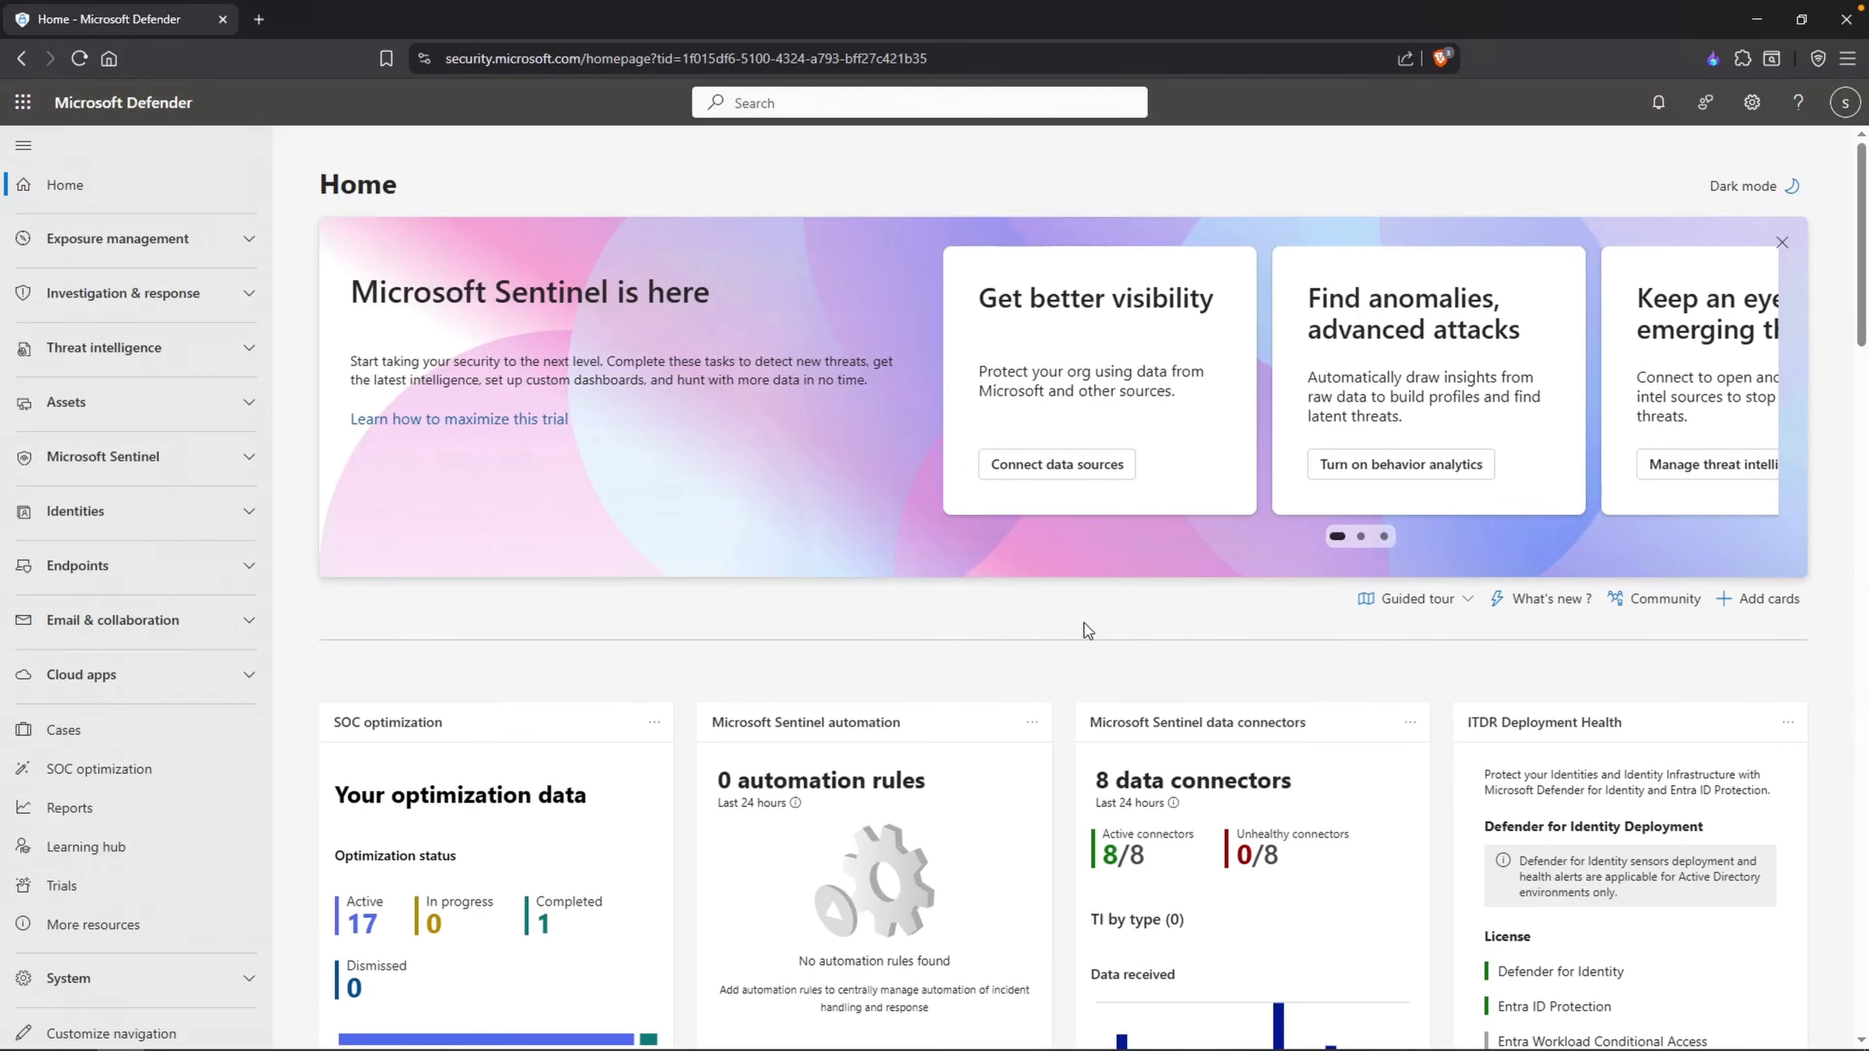
# Step: Switch to Microsoft Defender and open Advanced hunting
pyautogui.click(234, 308)
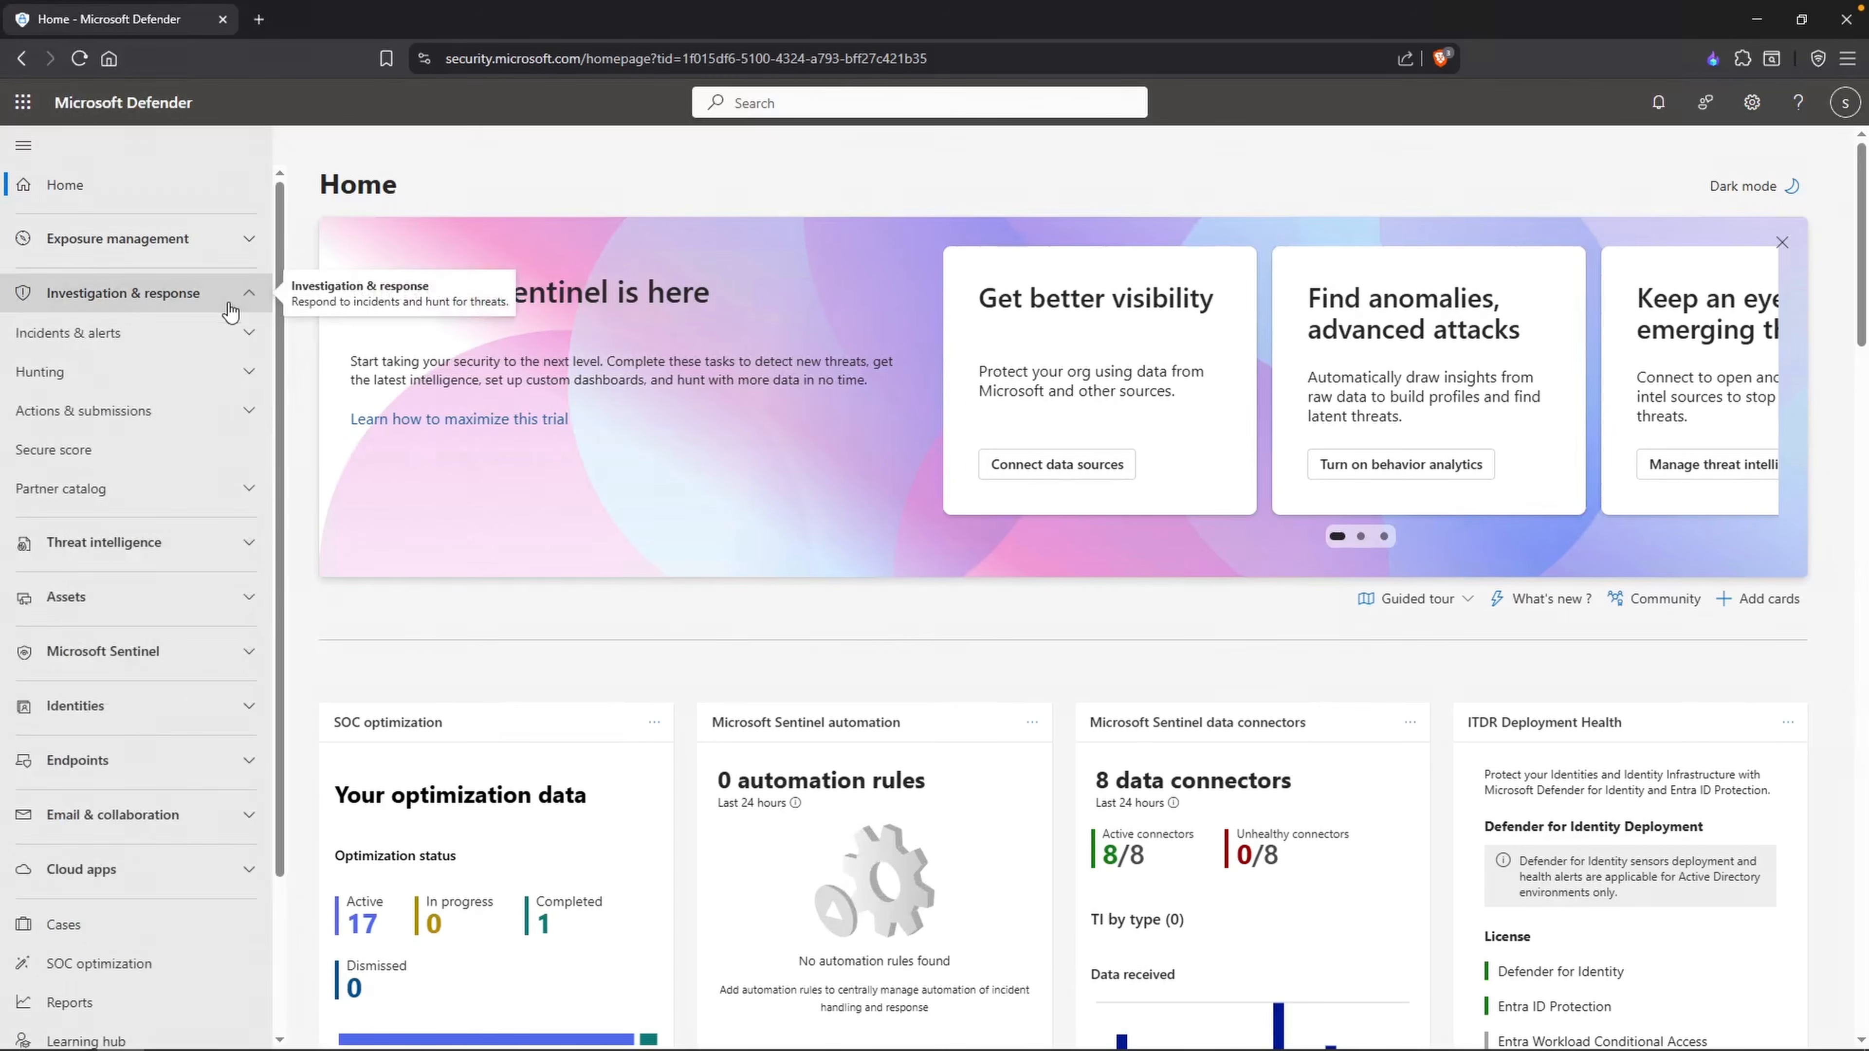
pyautogui.click(244, 385)
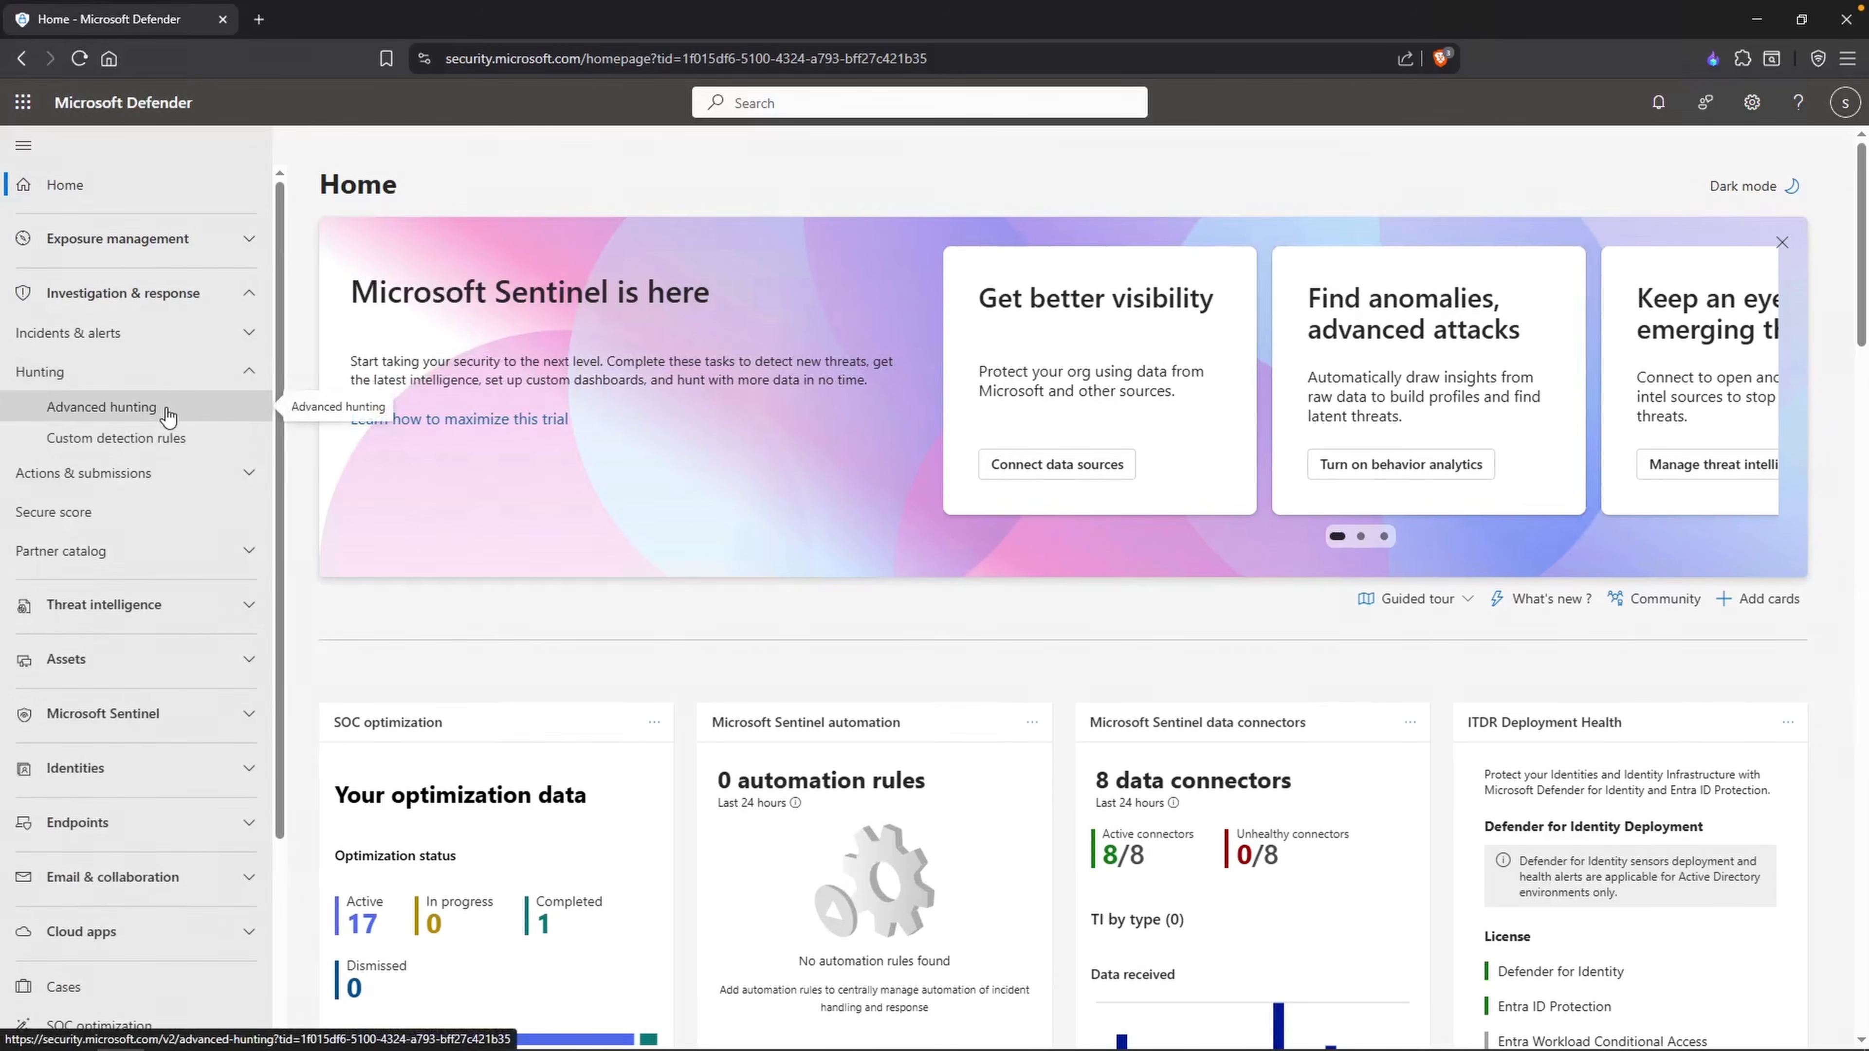
pyautogui.click(168, 416)
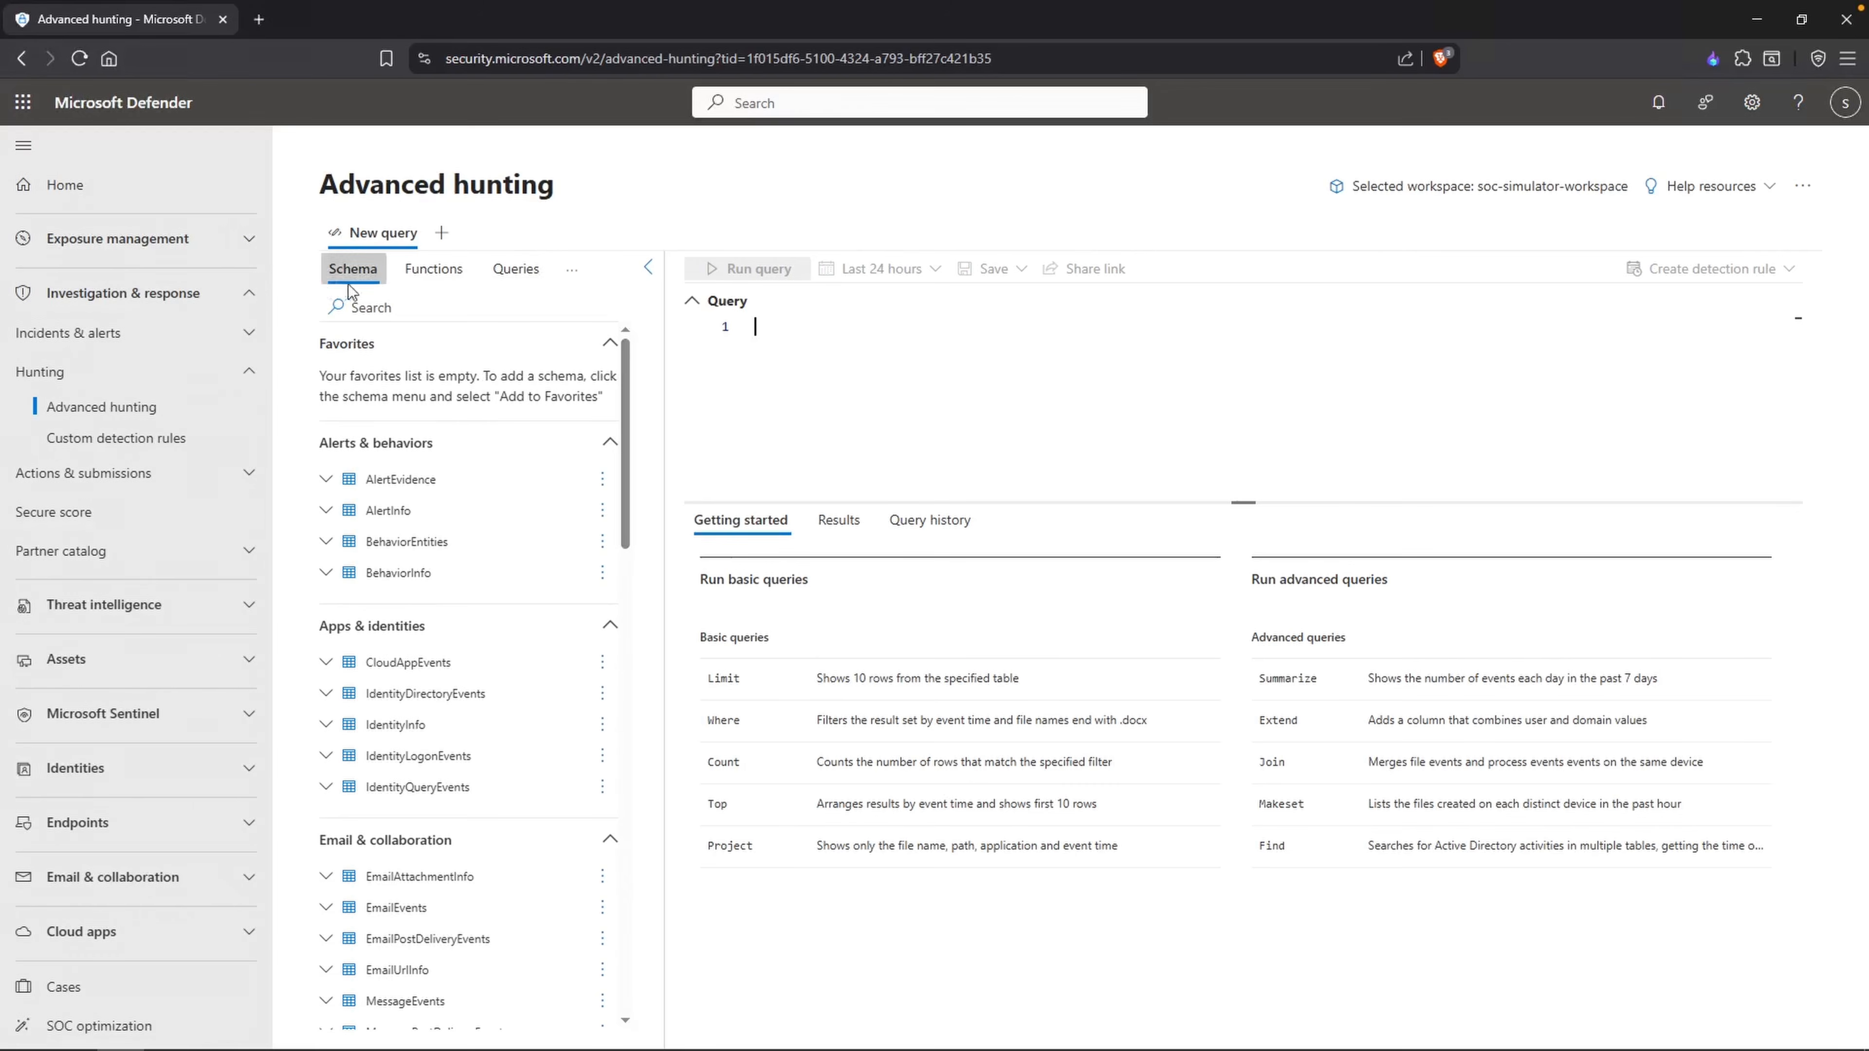
# Step: Find the SecurityEvent table in the schema, insert it into the query, and run it over the last 3 hours
pyautogui.scroll(-6, 482, 615)
pyautogui.scroll(-15, 493, 626)
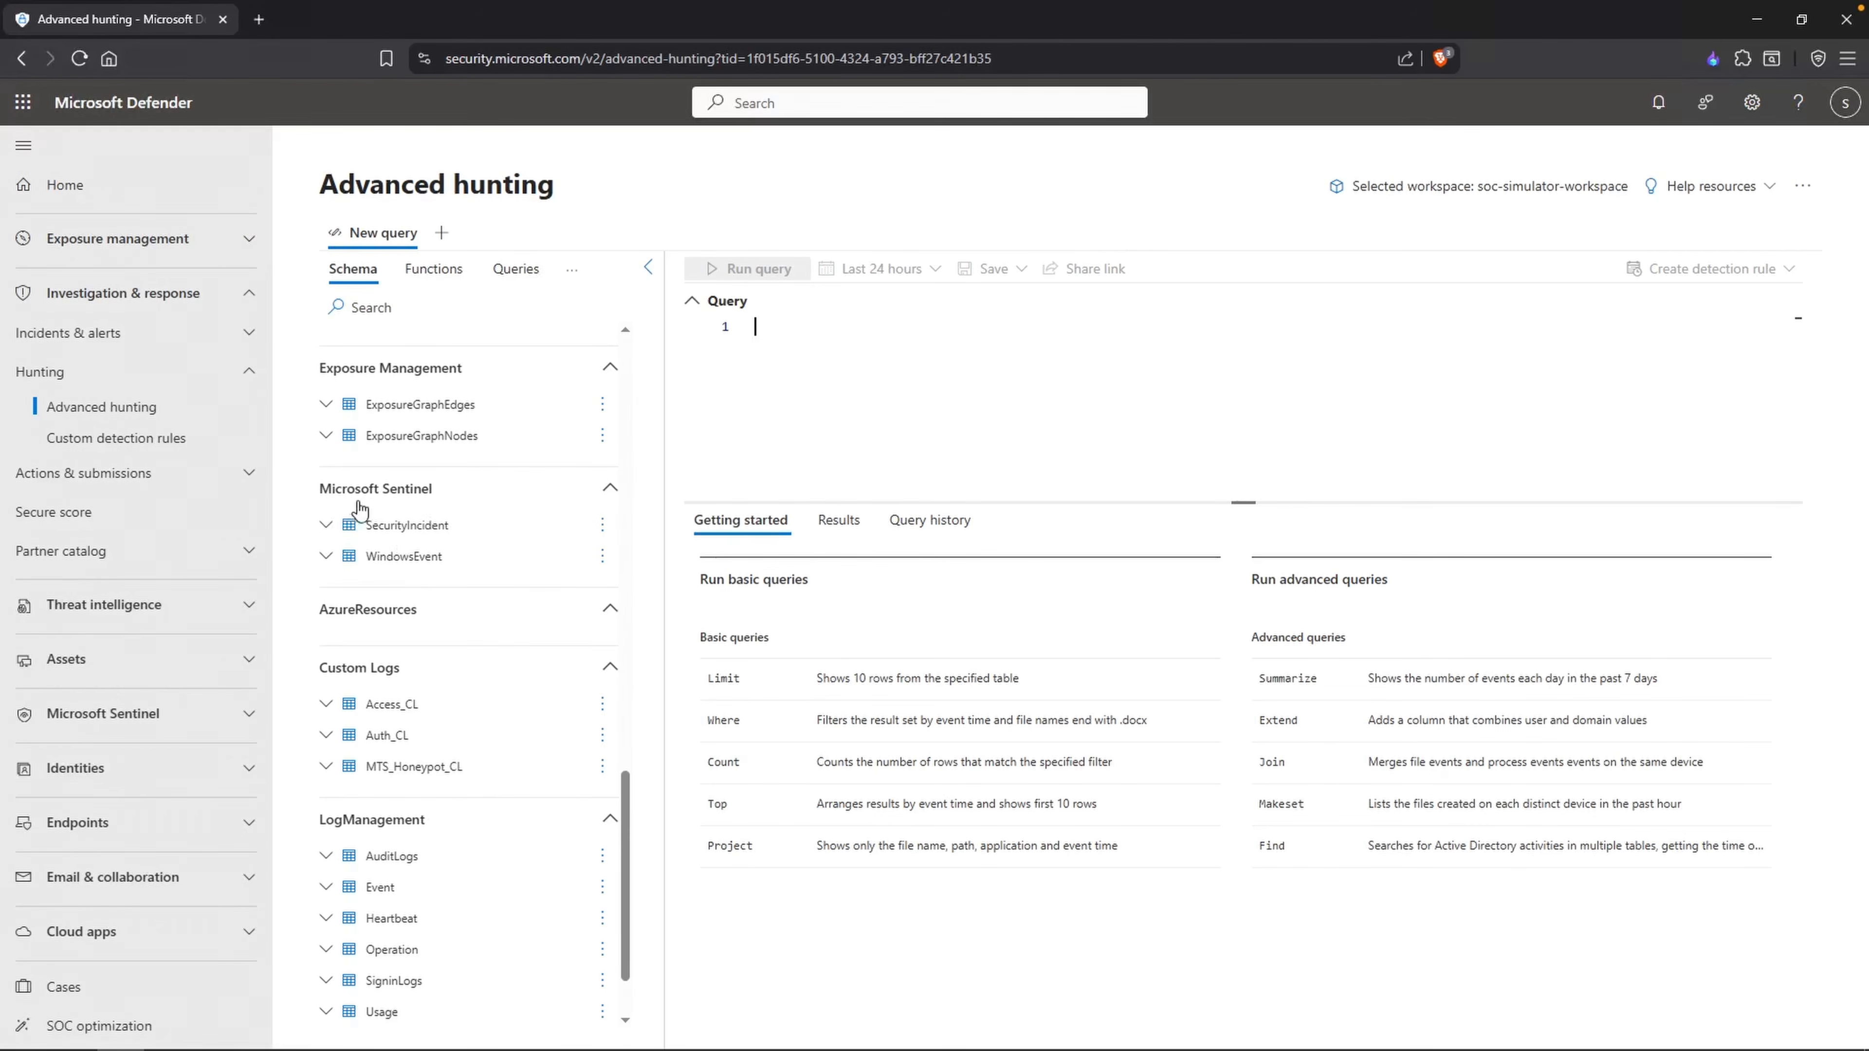
pyautogui.scroll(-2, 456, 972)
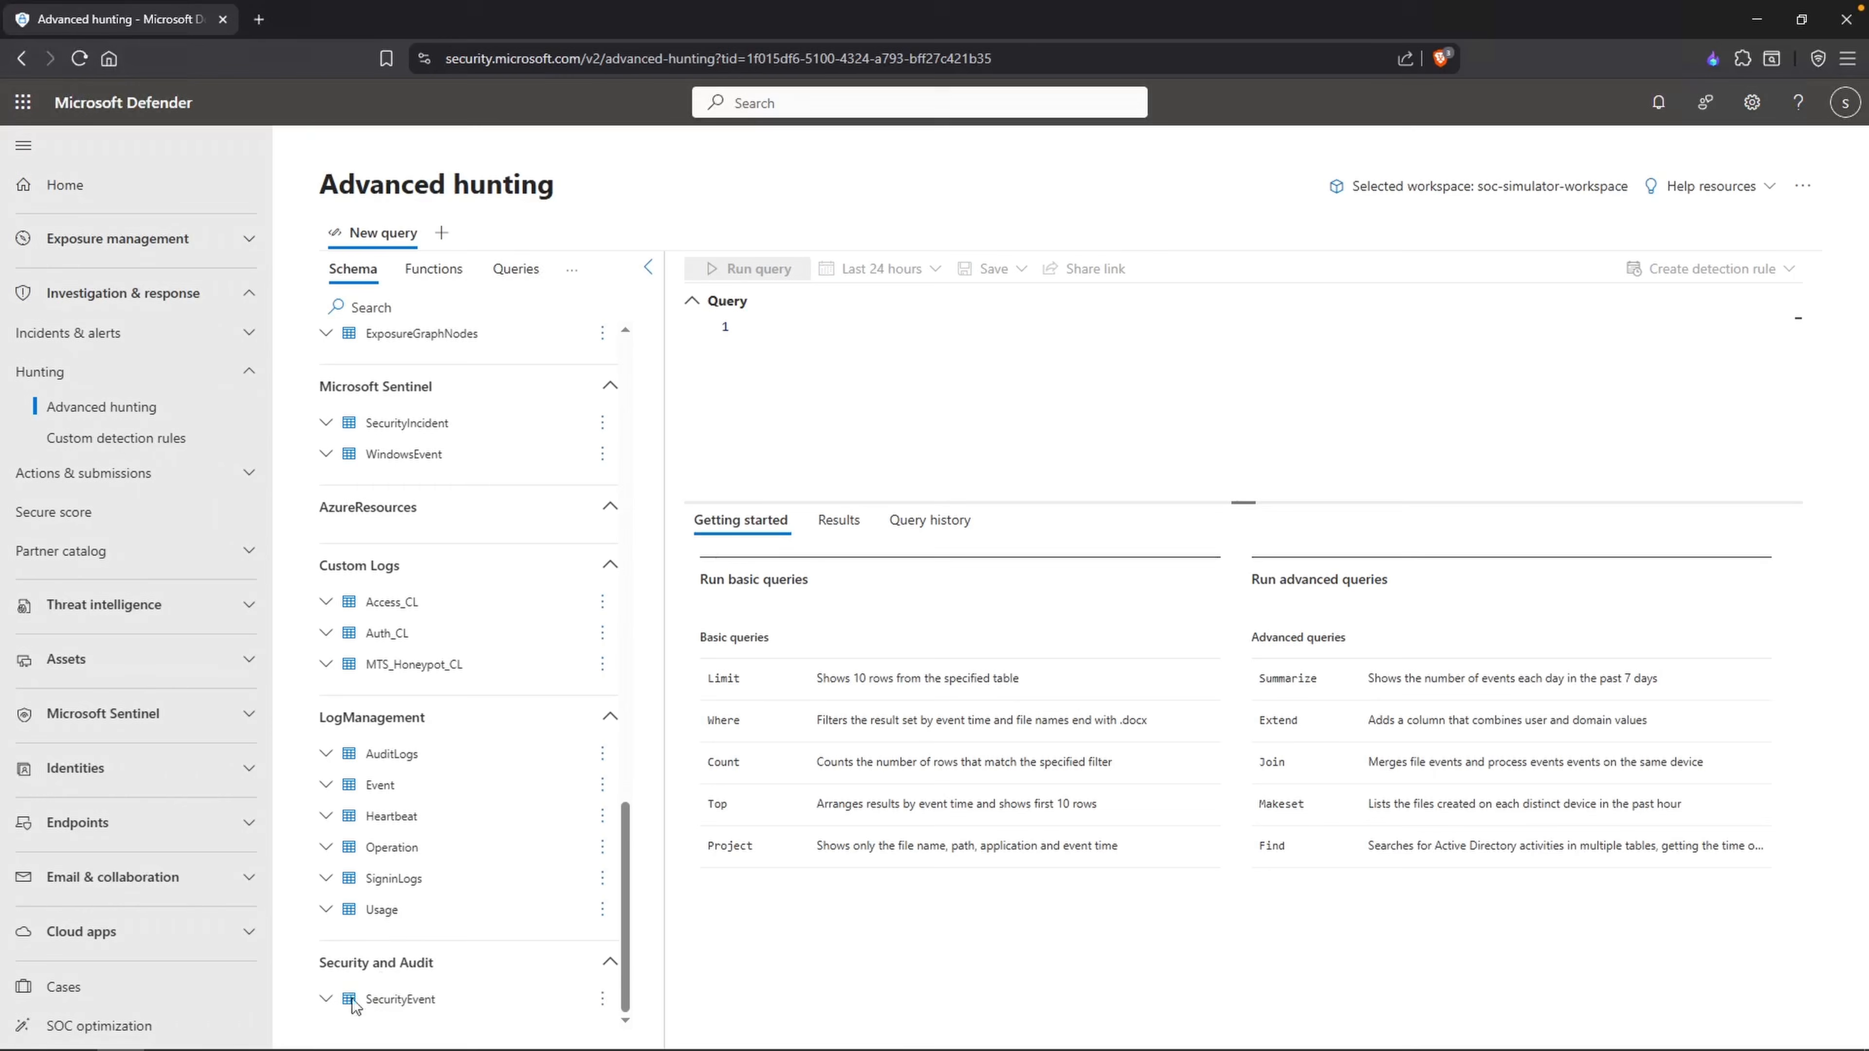
pyautogui.doubleClick(419, 1000)
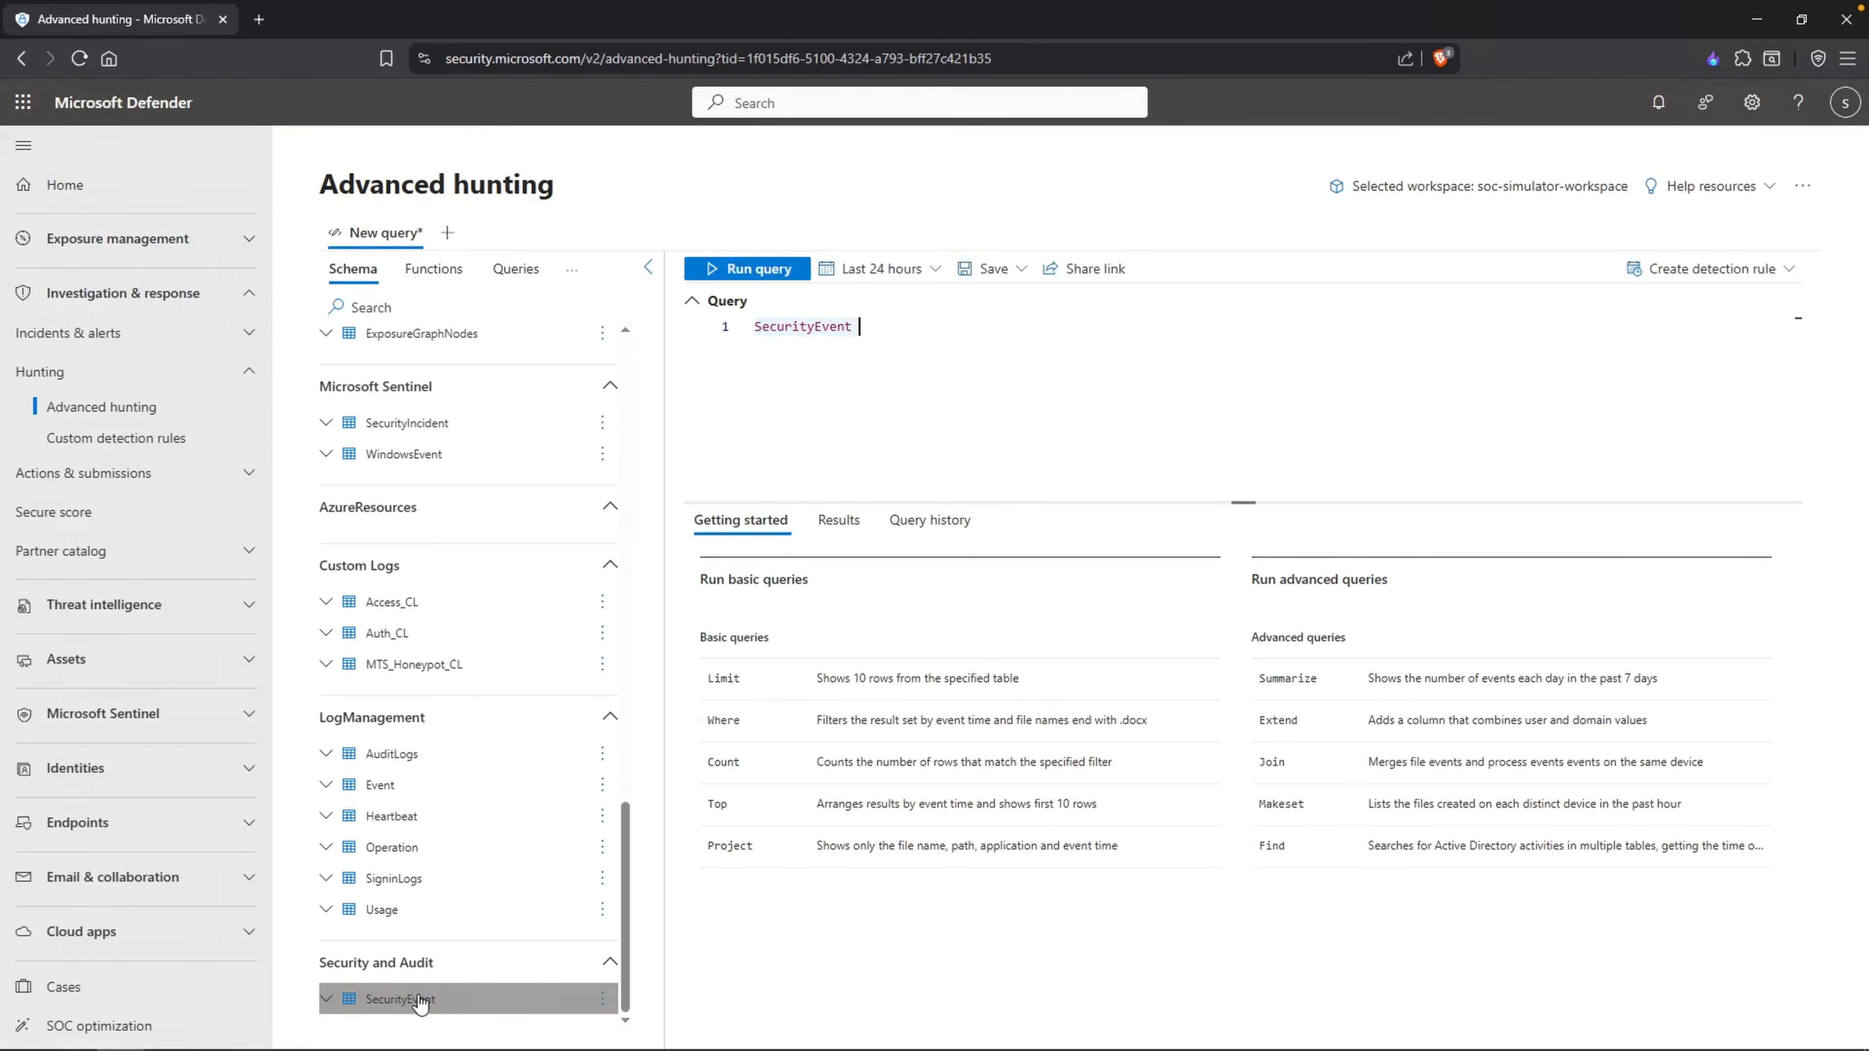
pyautogui.click(883, 282)
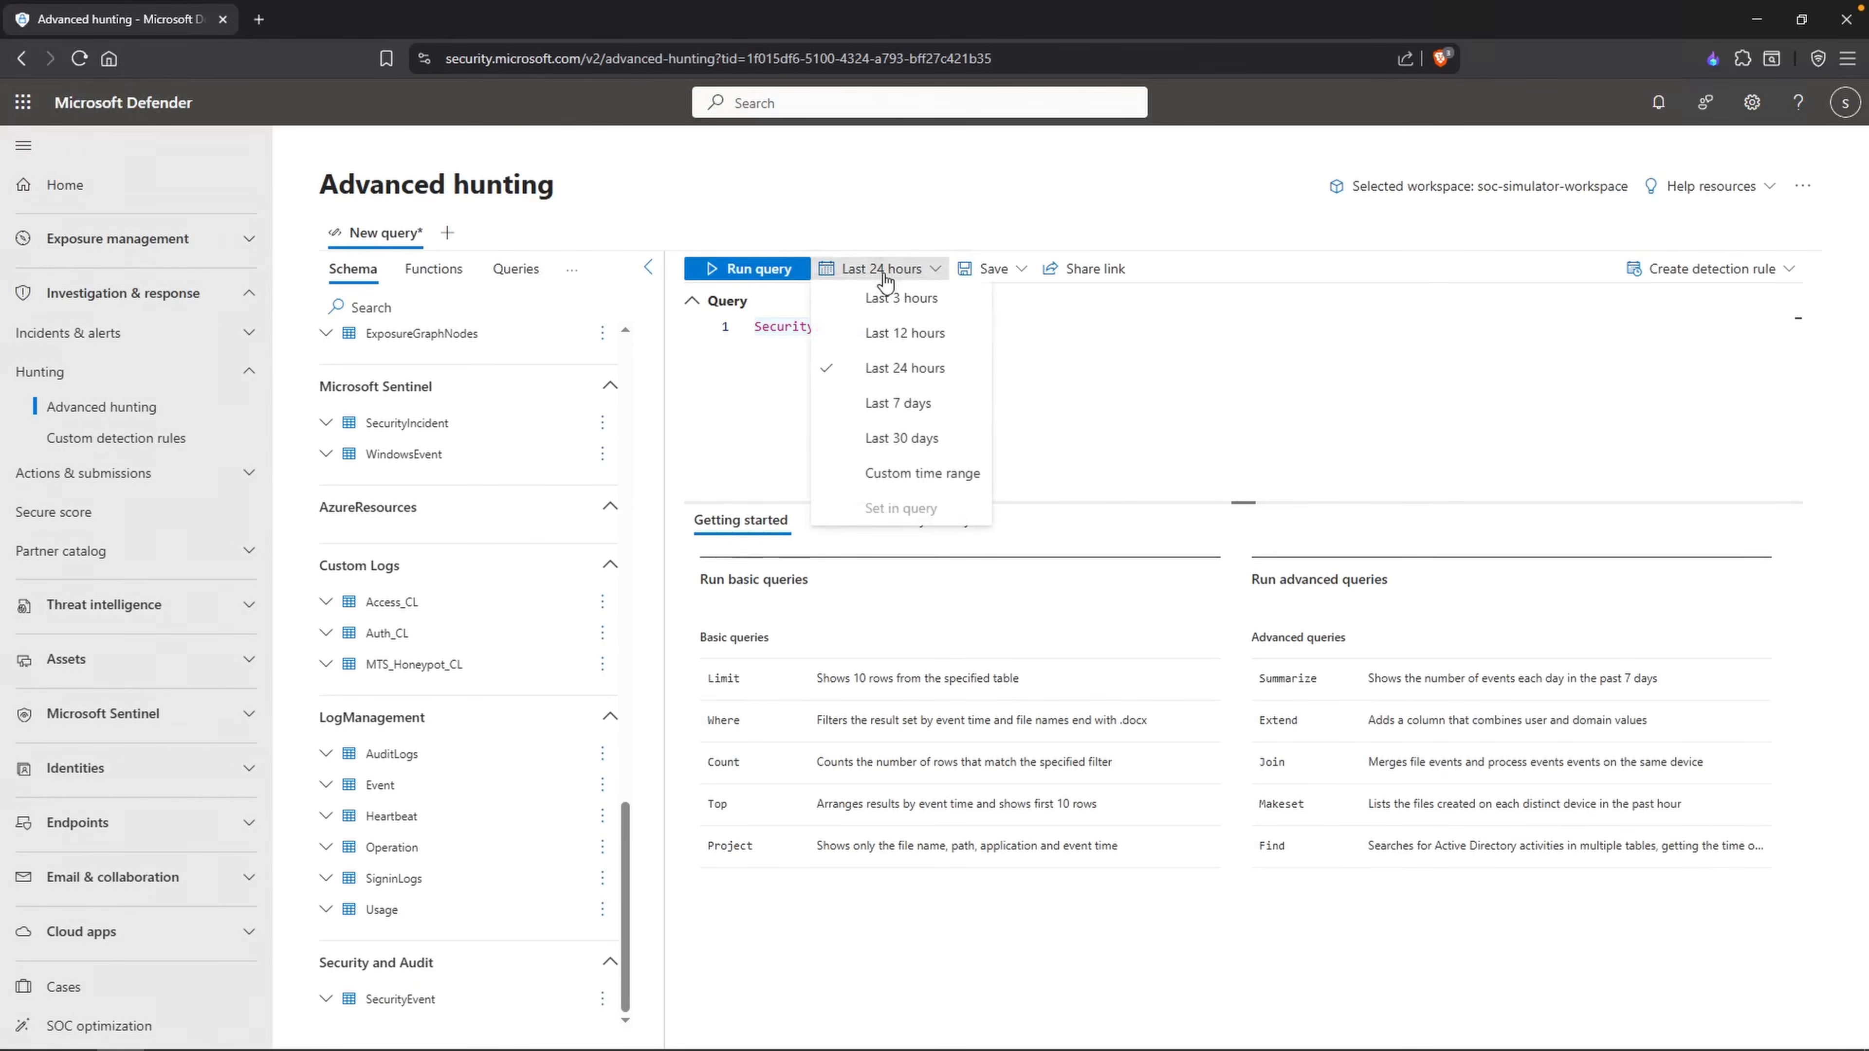
pyautogui.click(896, 307)
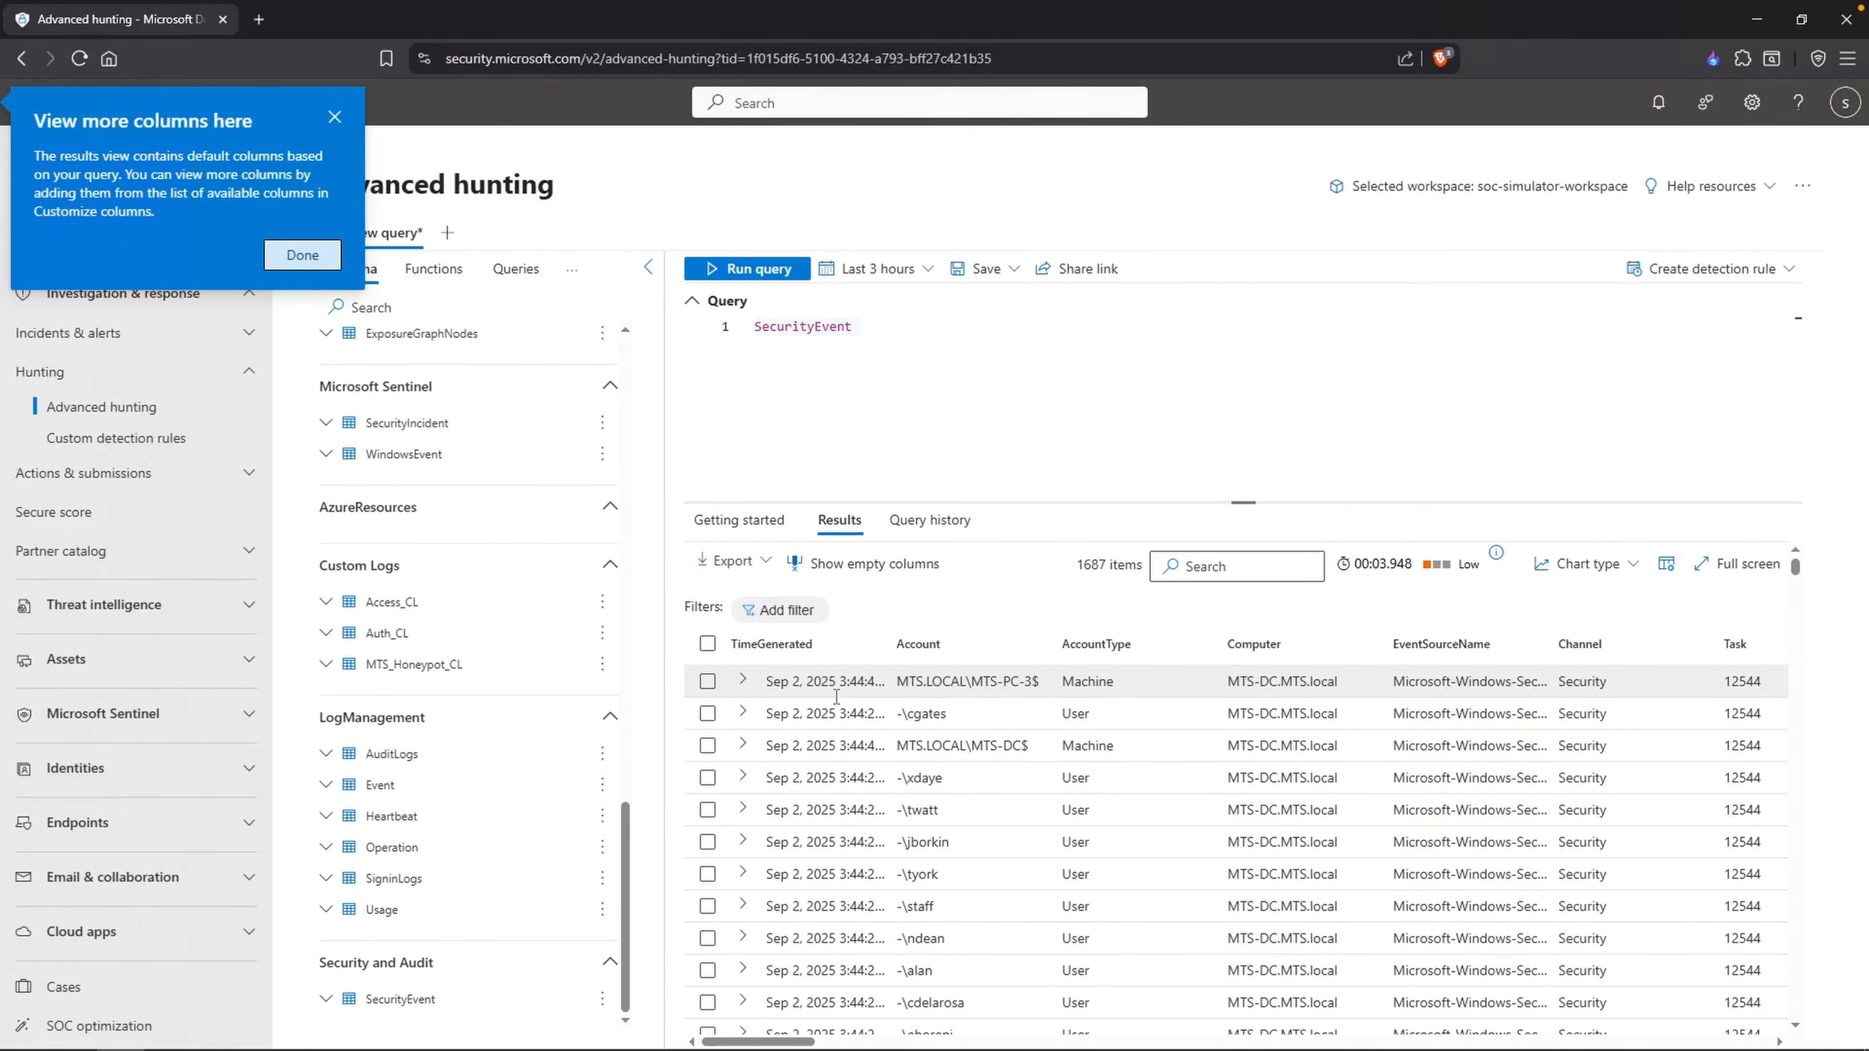
# Step: Examine the SecurityEvent results and their columns in full screen, and return to the query editor
pyautogui.click(1751, 571)
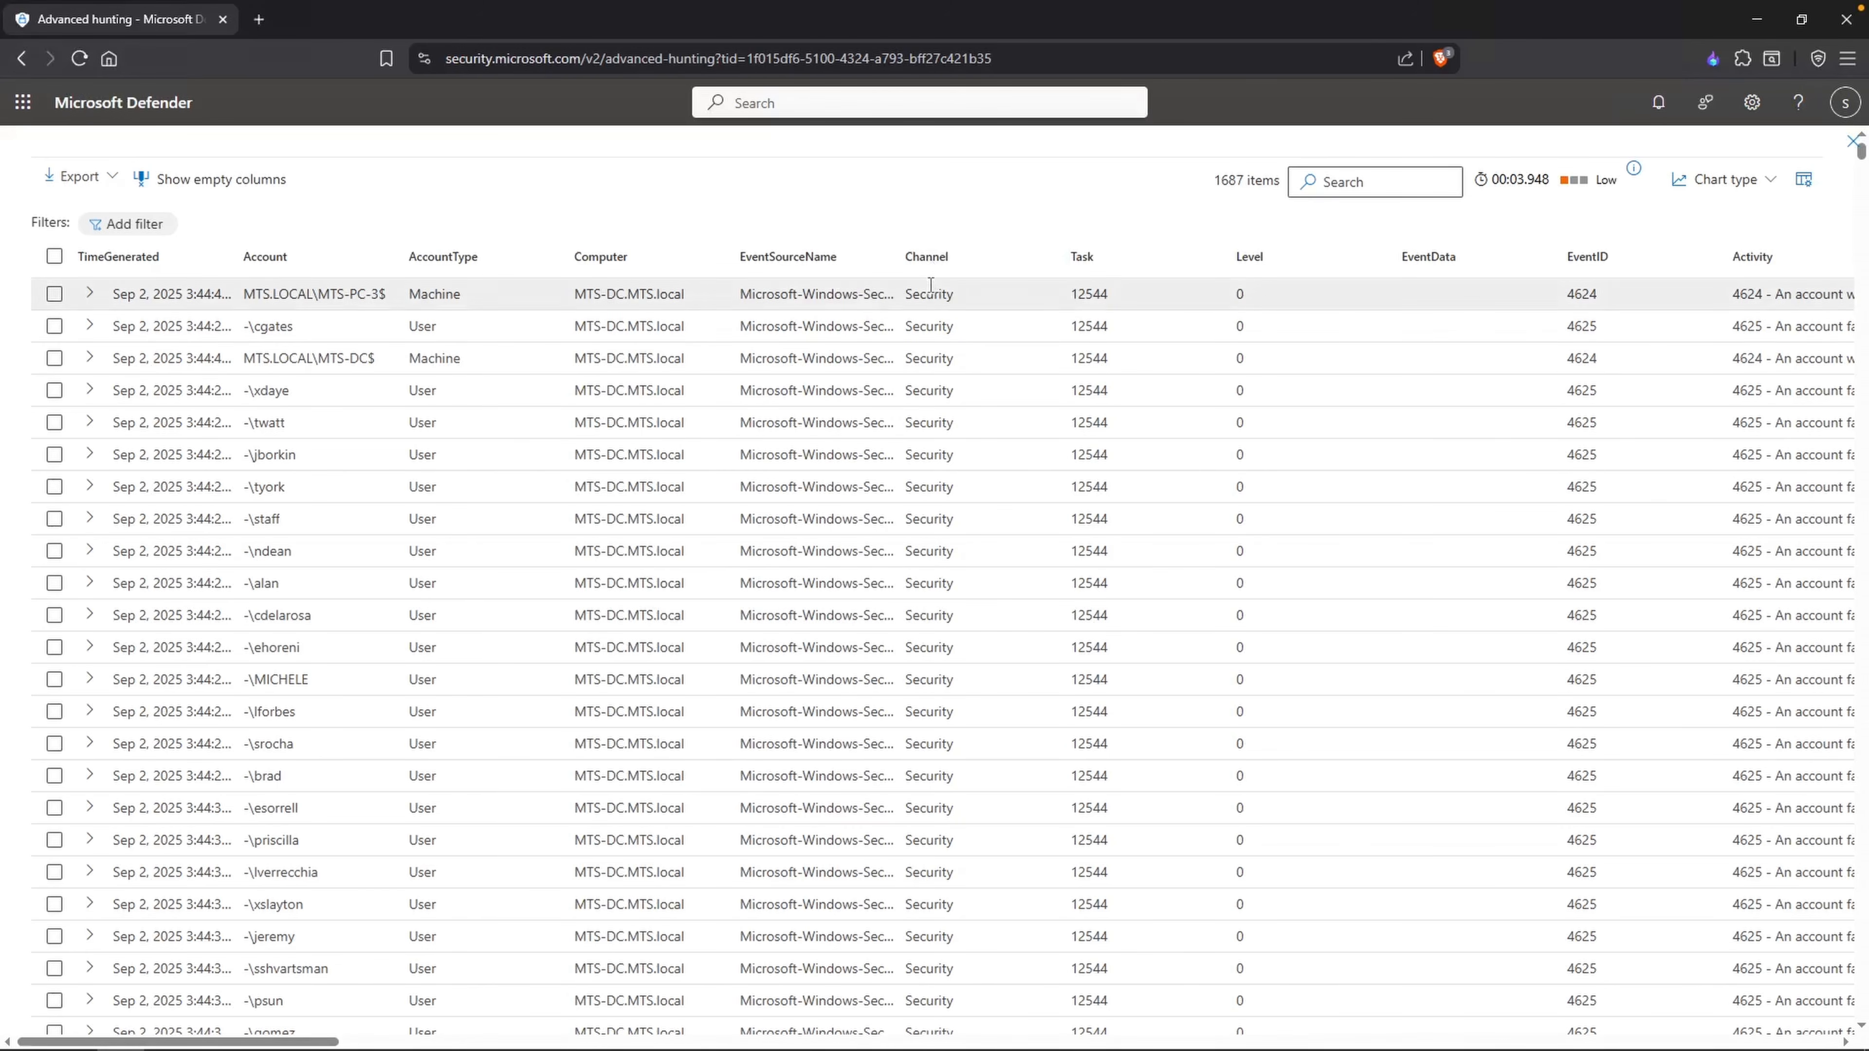
pyautogui.scroll(-1, 945, 370)
pyautogui.scroll(1, 944, 371)
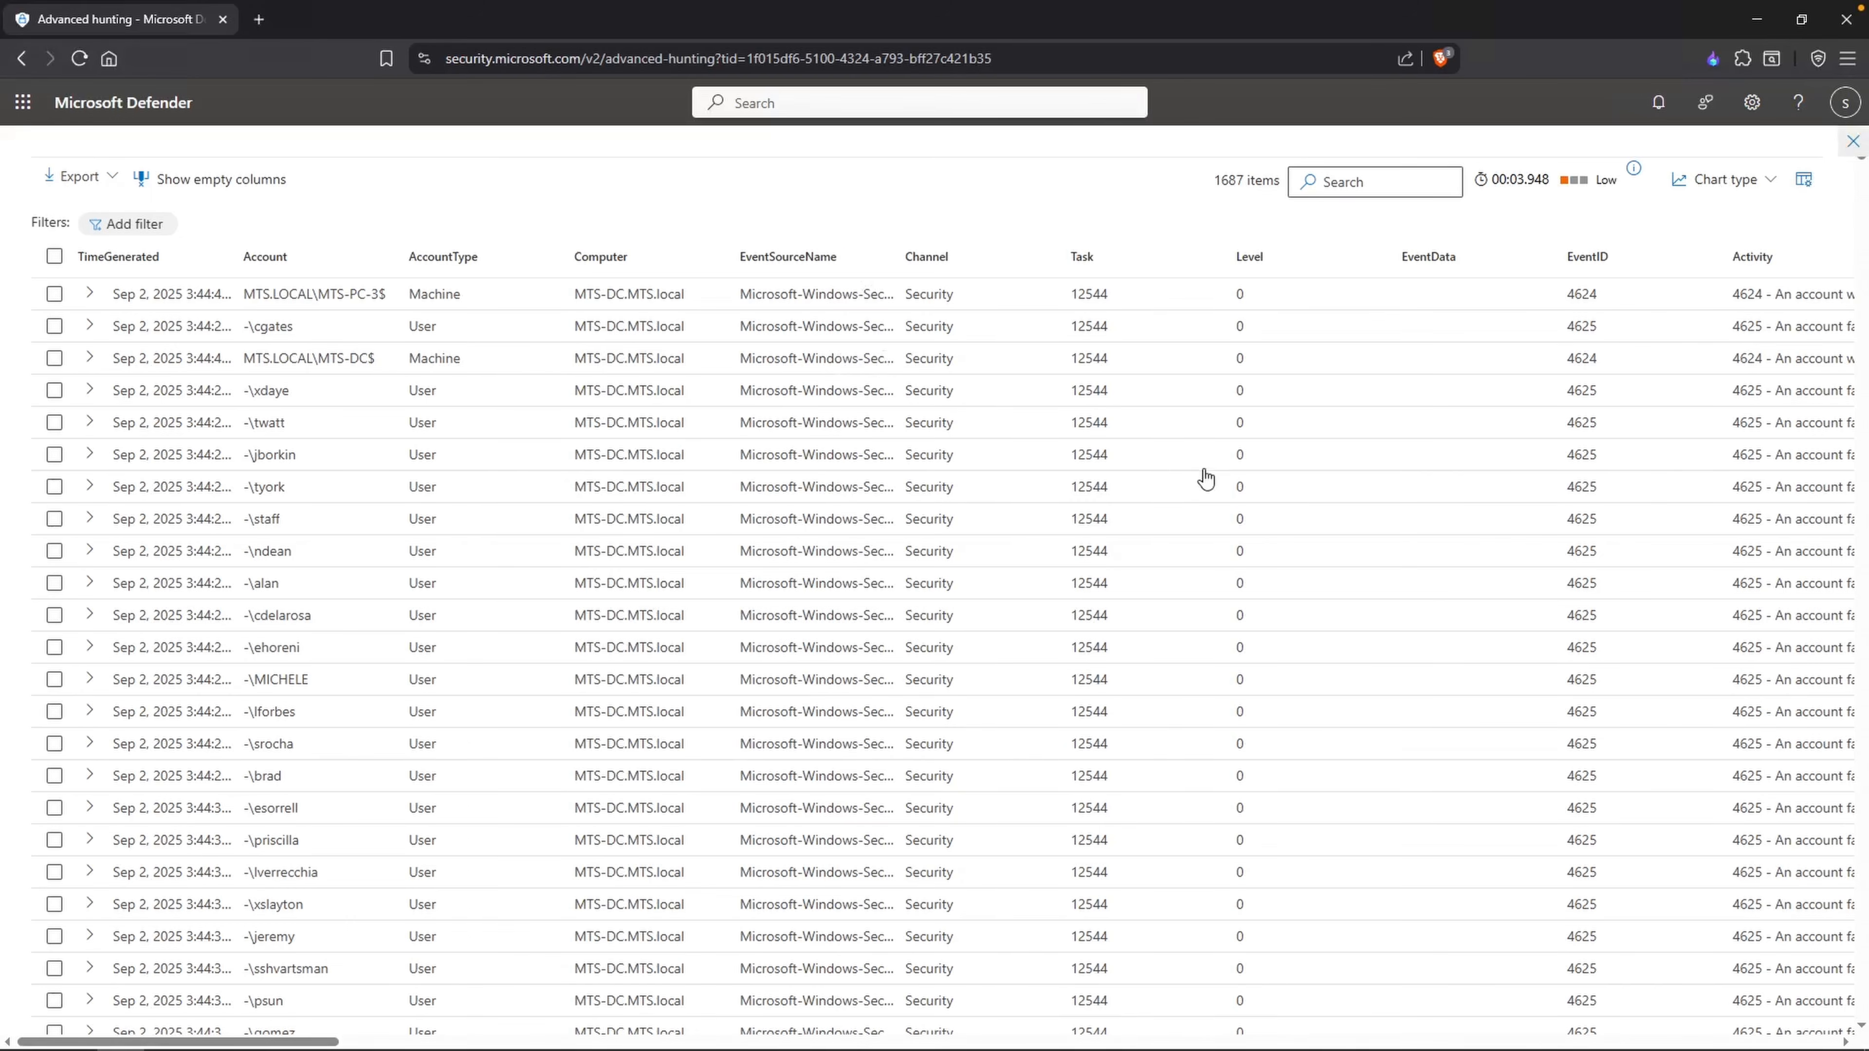
pyautogui.press('Escape')
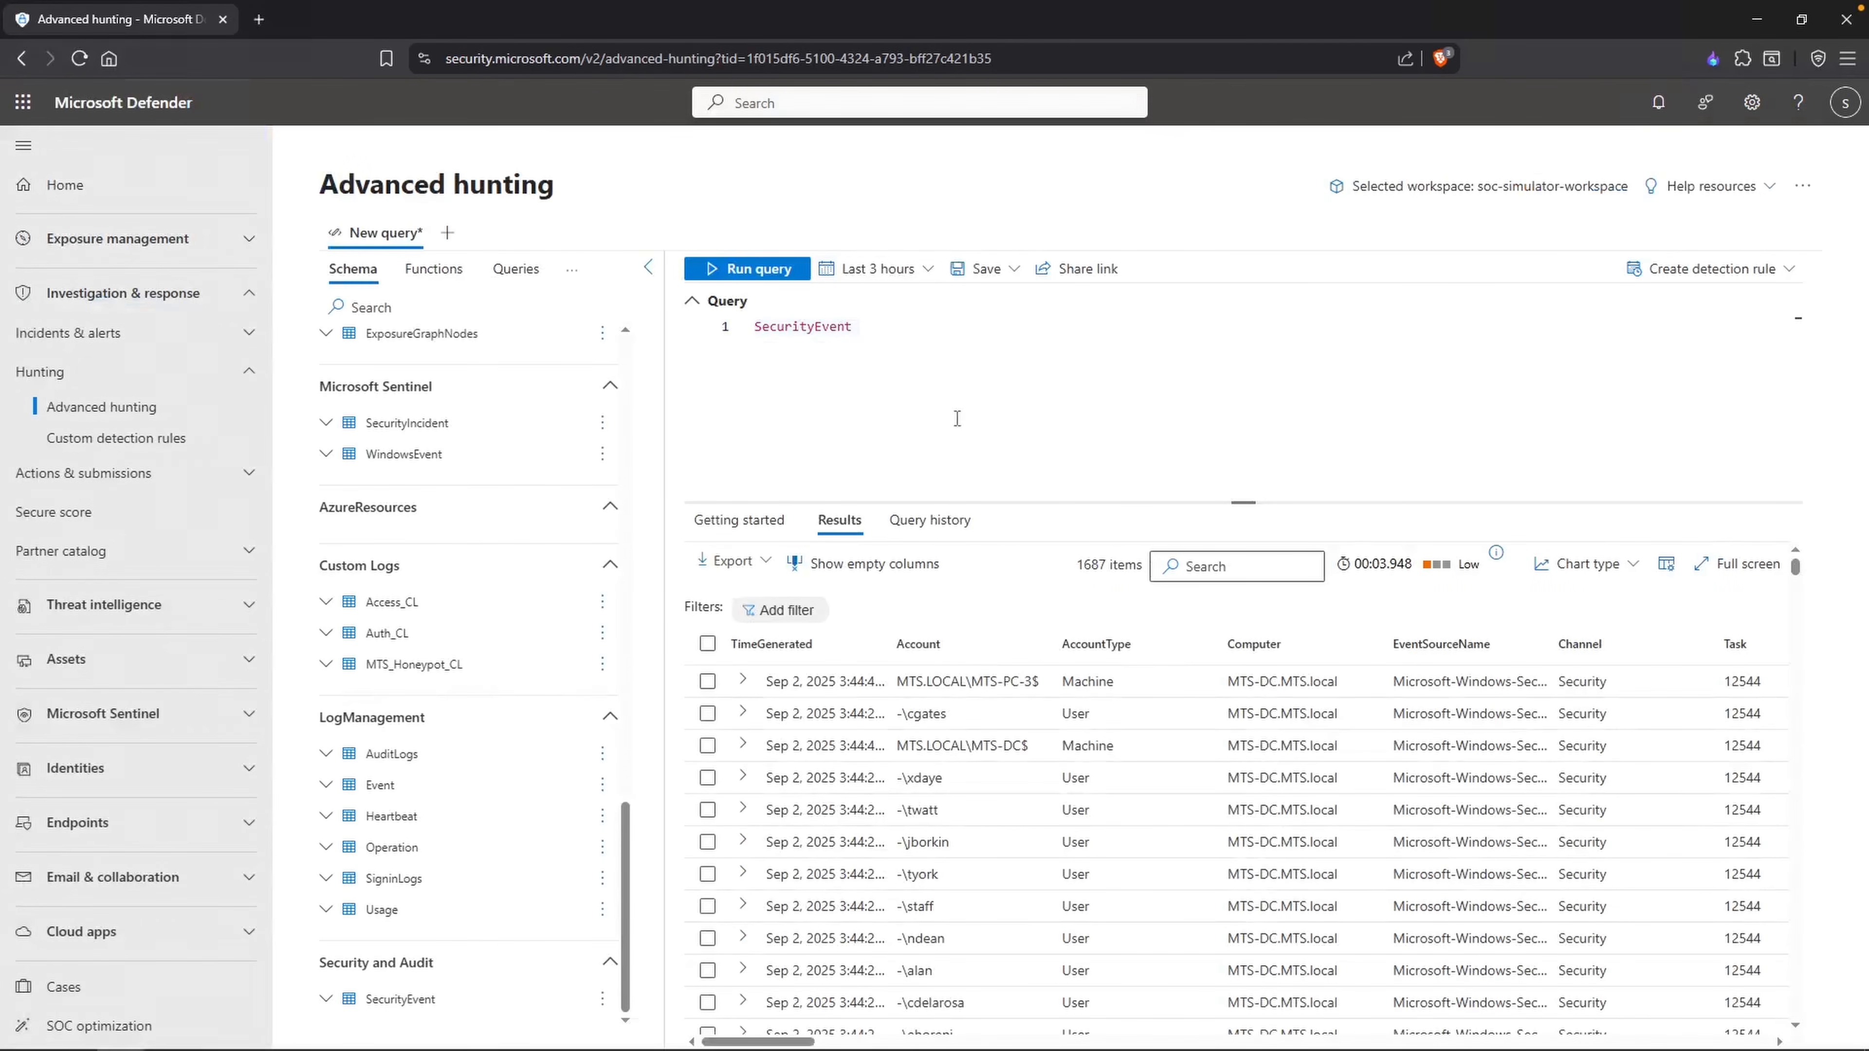
# Step: Add a summarize count() by Channel clause to the SecurityEvent query and run it
pyautogui.click(898, 352)
pyautogui.press('Return')
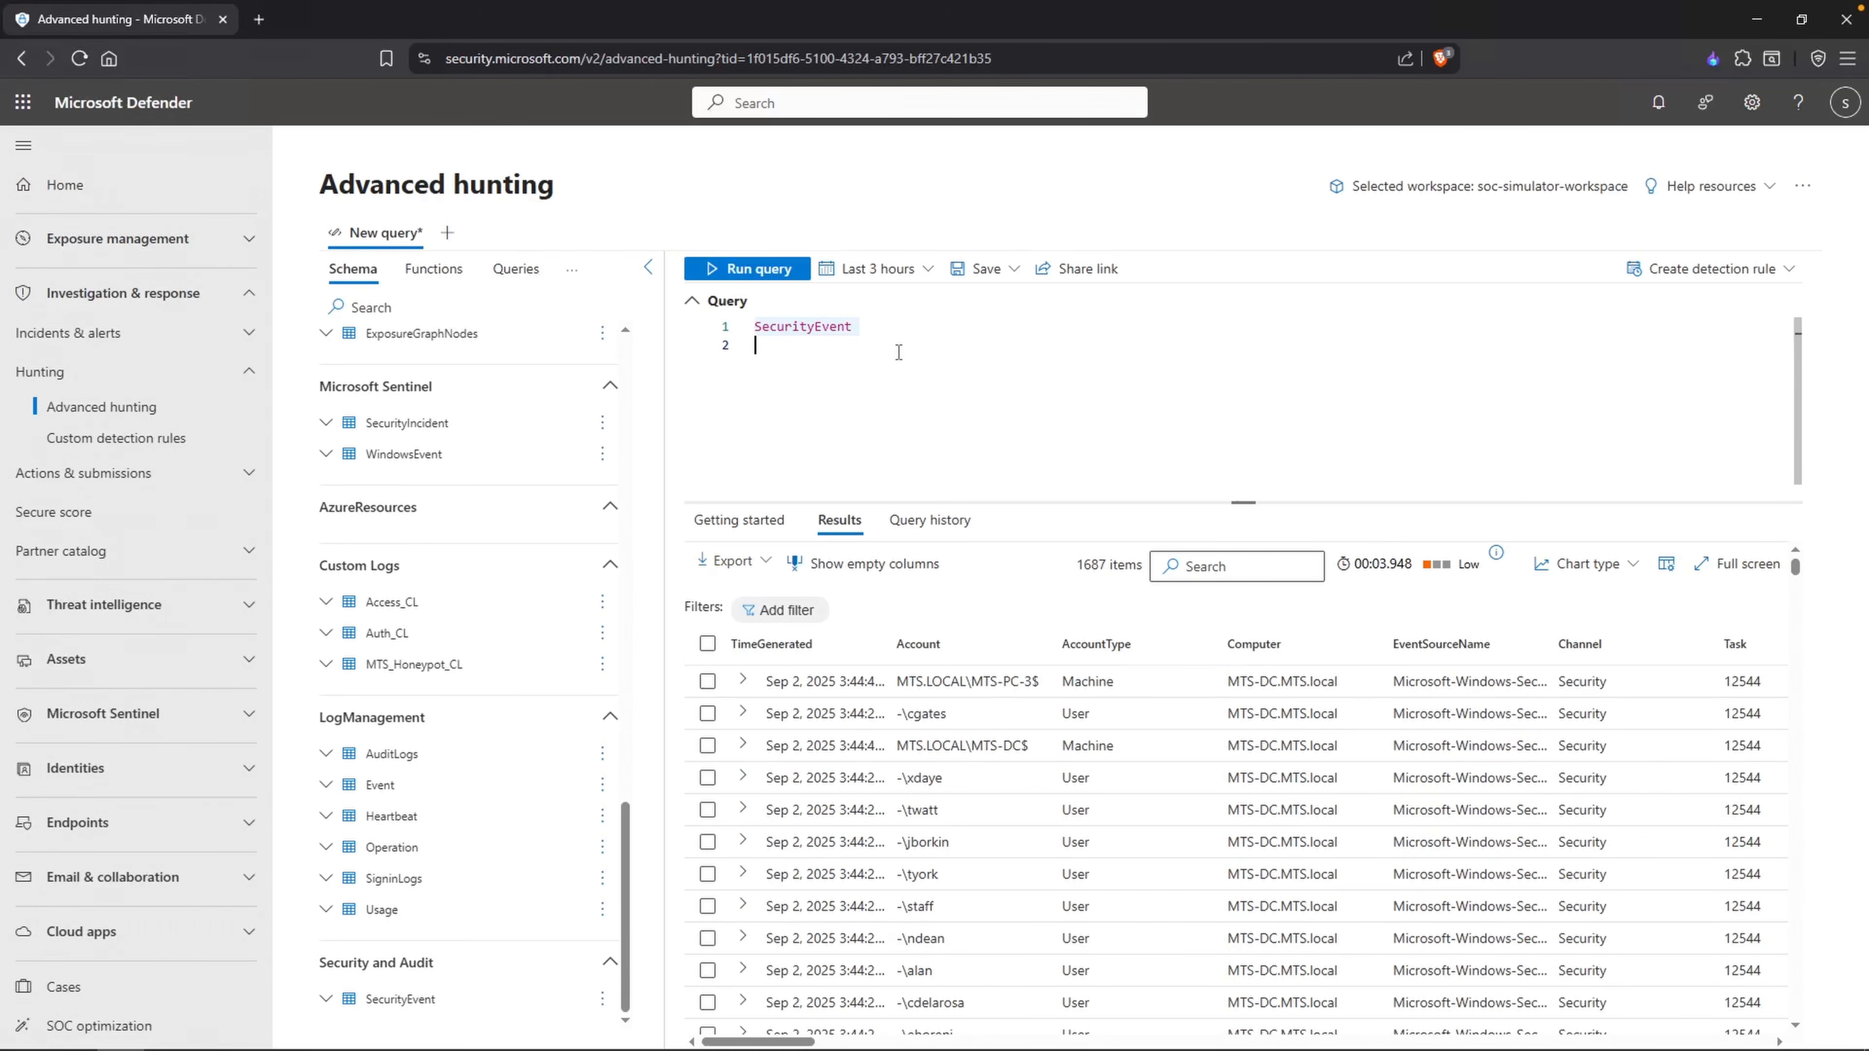
pyautogui.write('|')
pyautogui.write('summarize count')
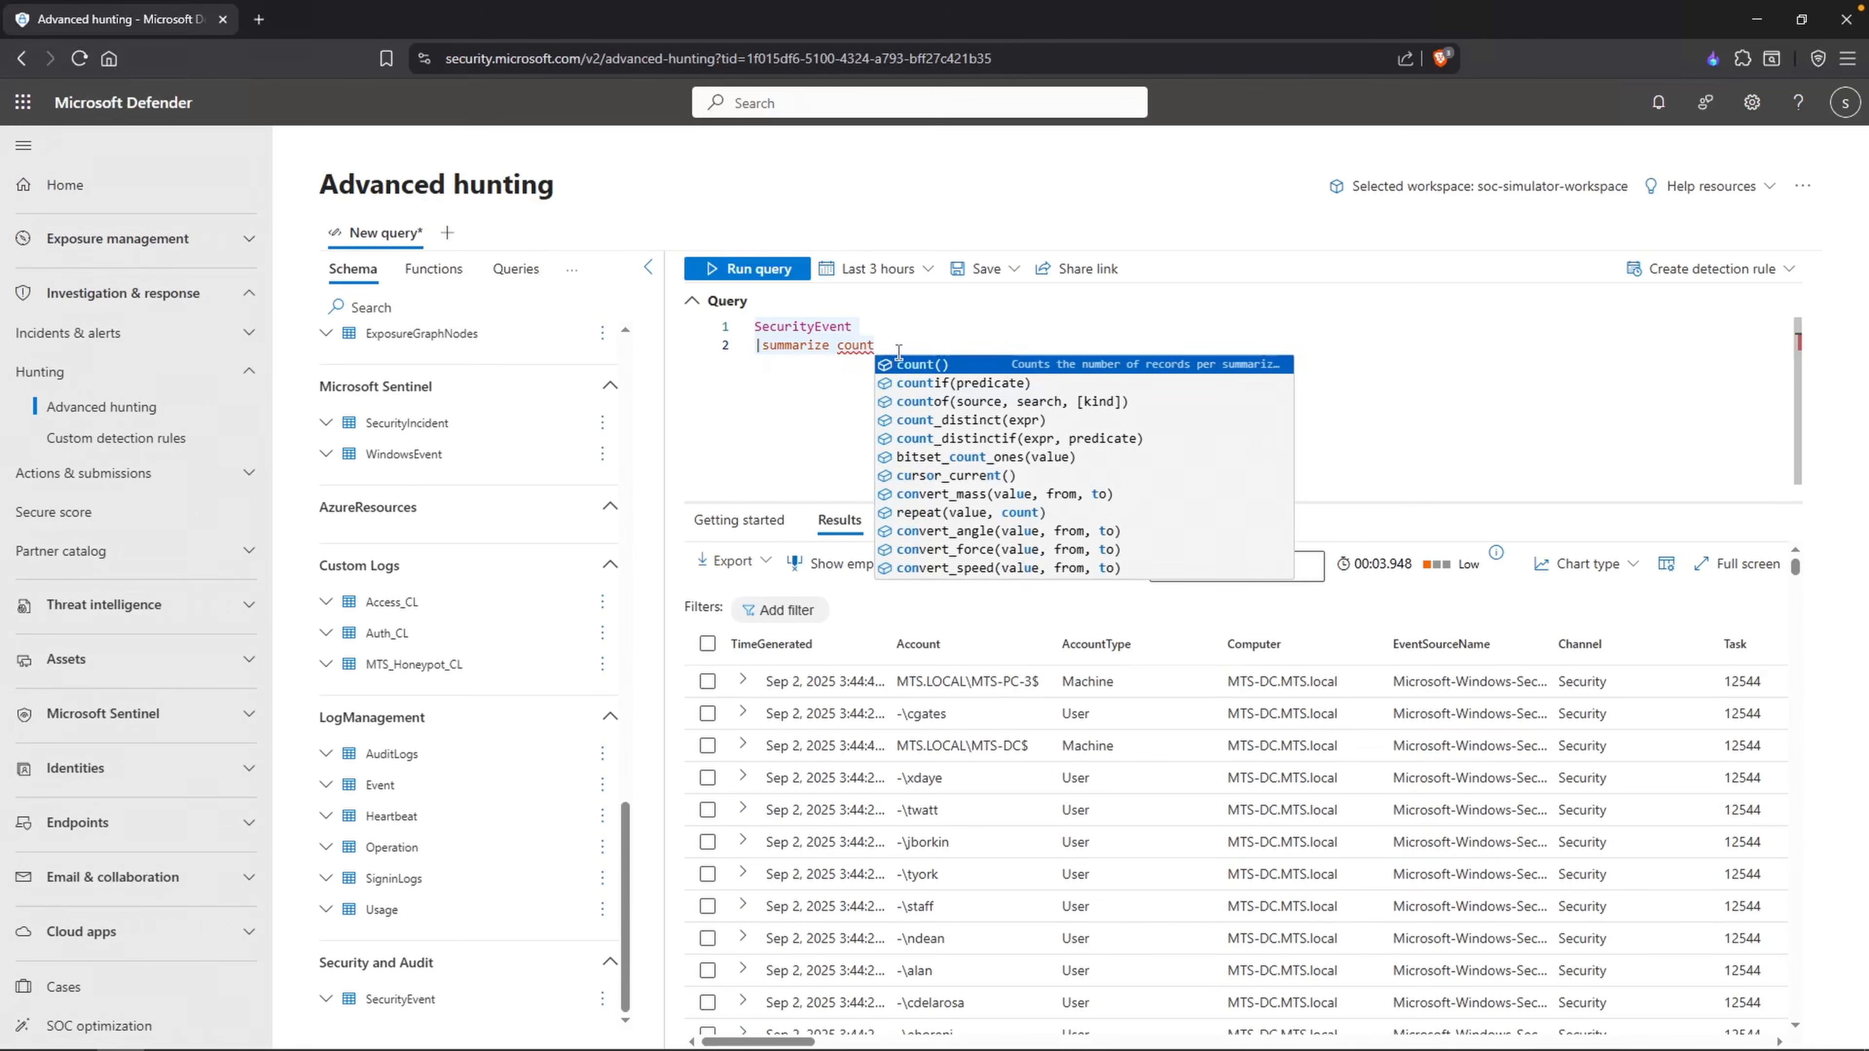
pyautogui.press('Tab')
pyautogui.write('count()by Channel')
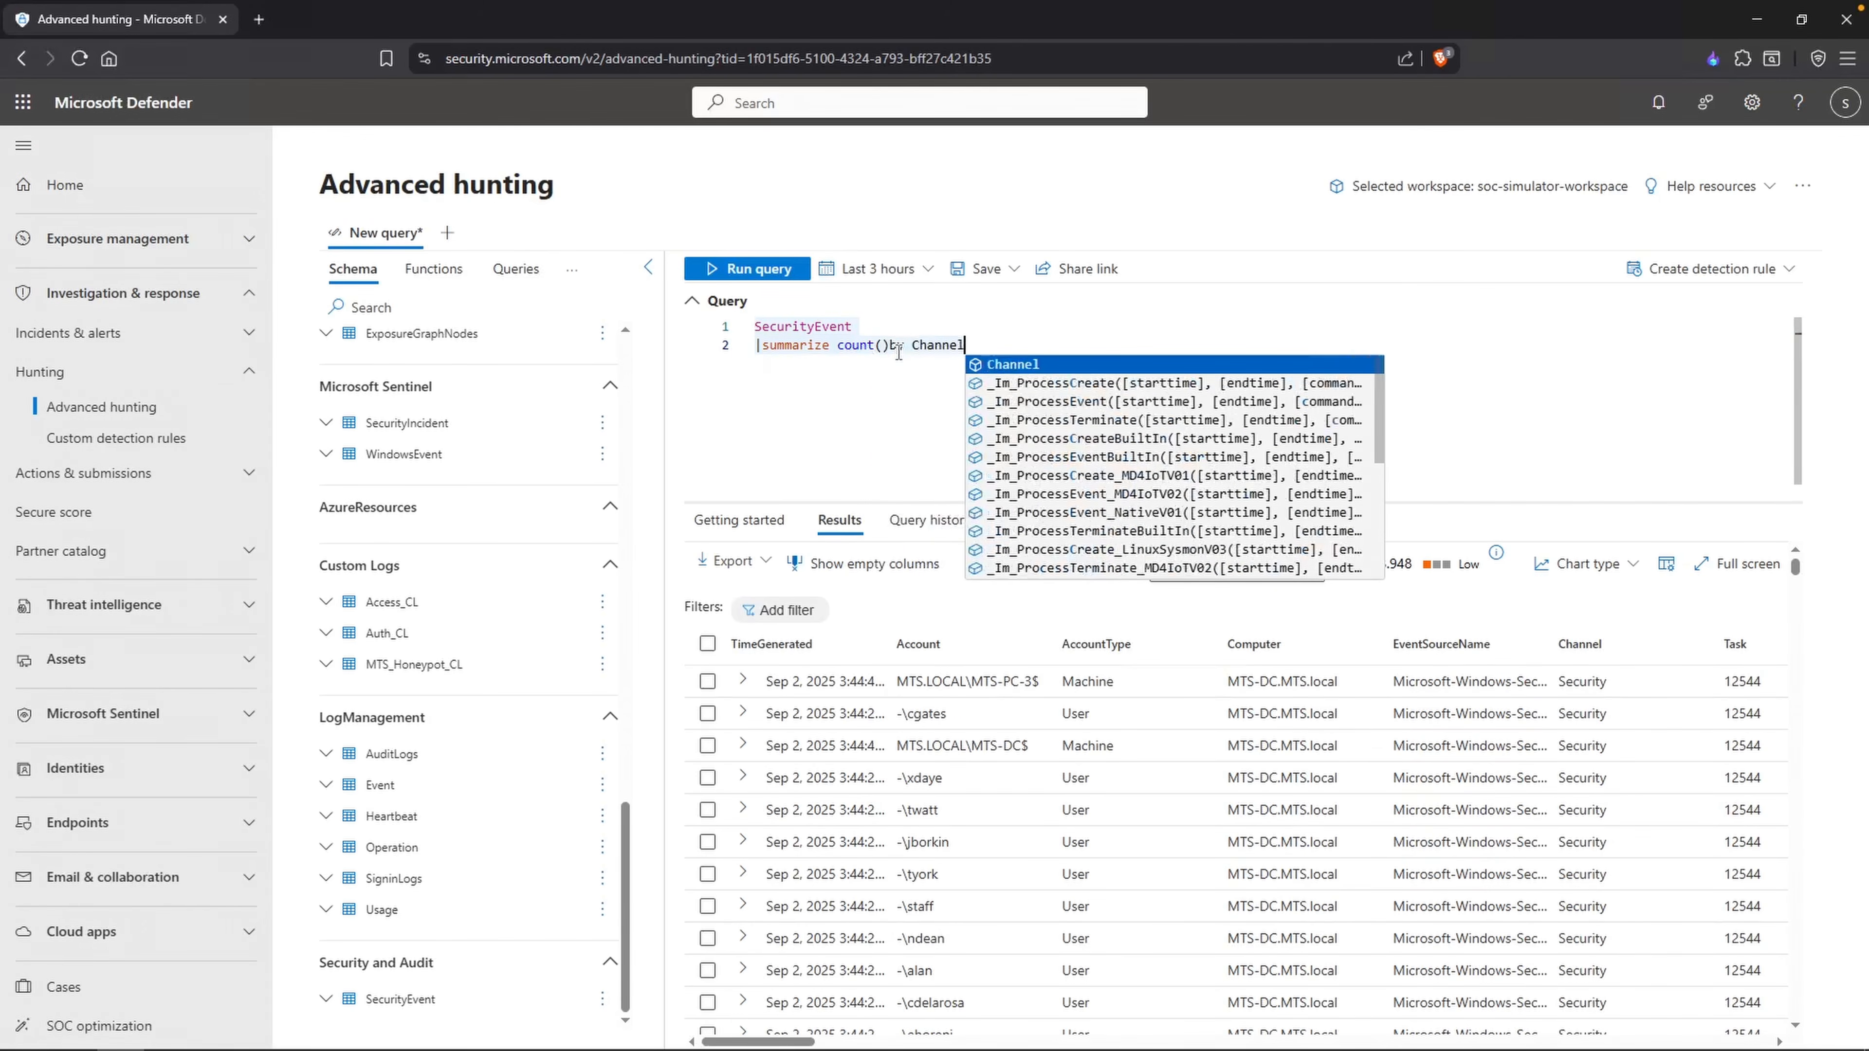
pyautogui.hotkey('shift', 'Return')
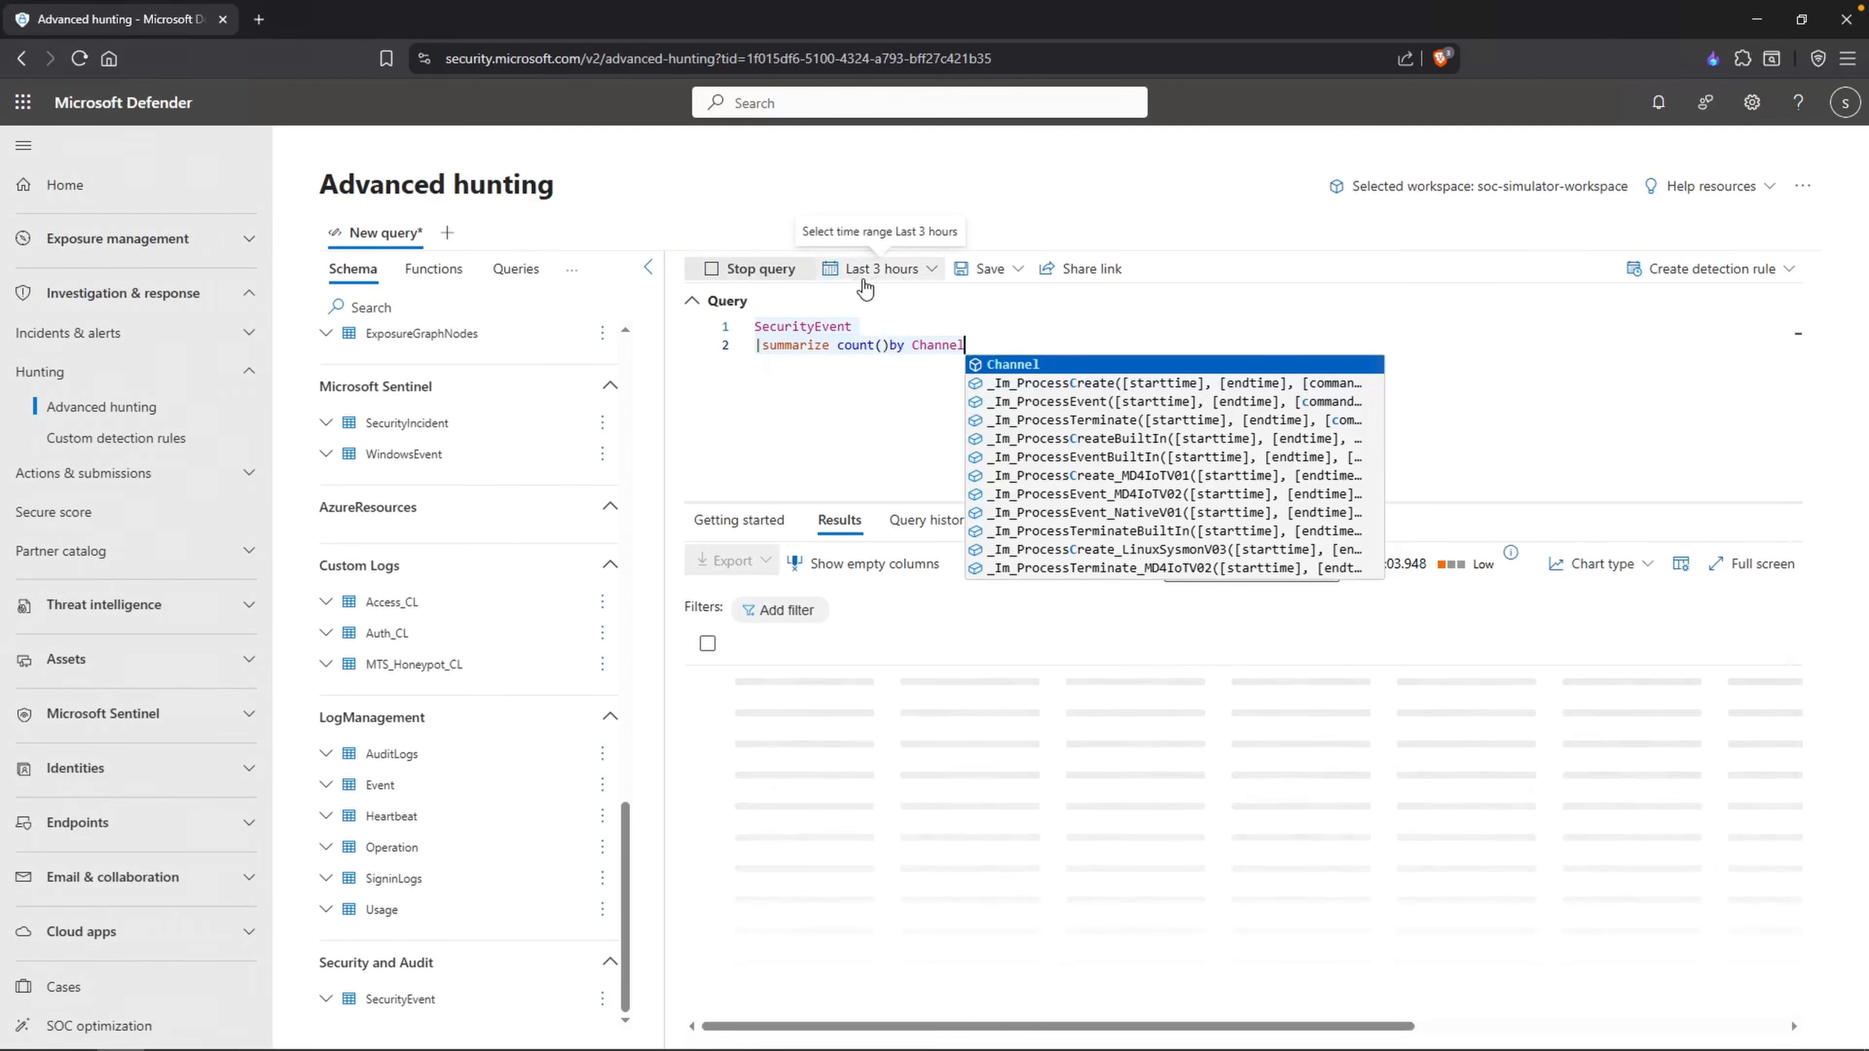
# Step: Run the channel summary over the last 30 days and inspect the TerminalServices-LocalSessionManager record
pyautogui.click(903, 278)
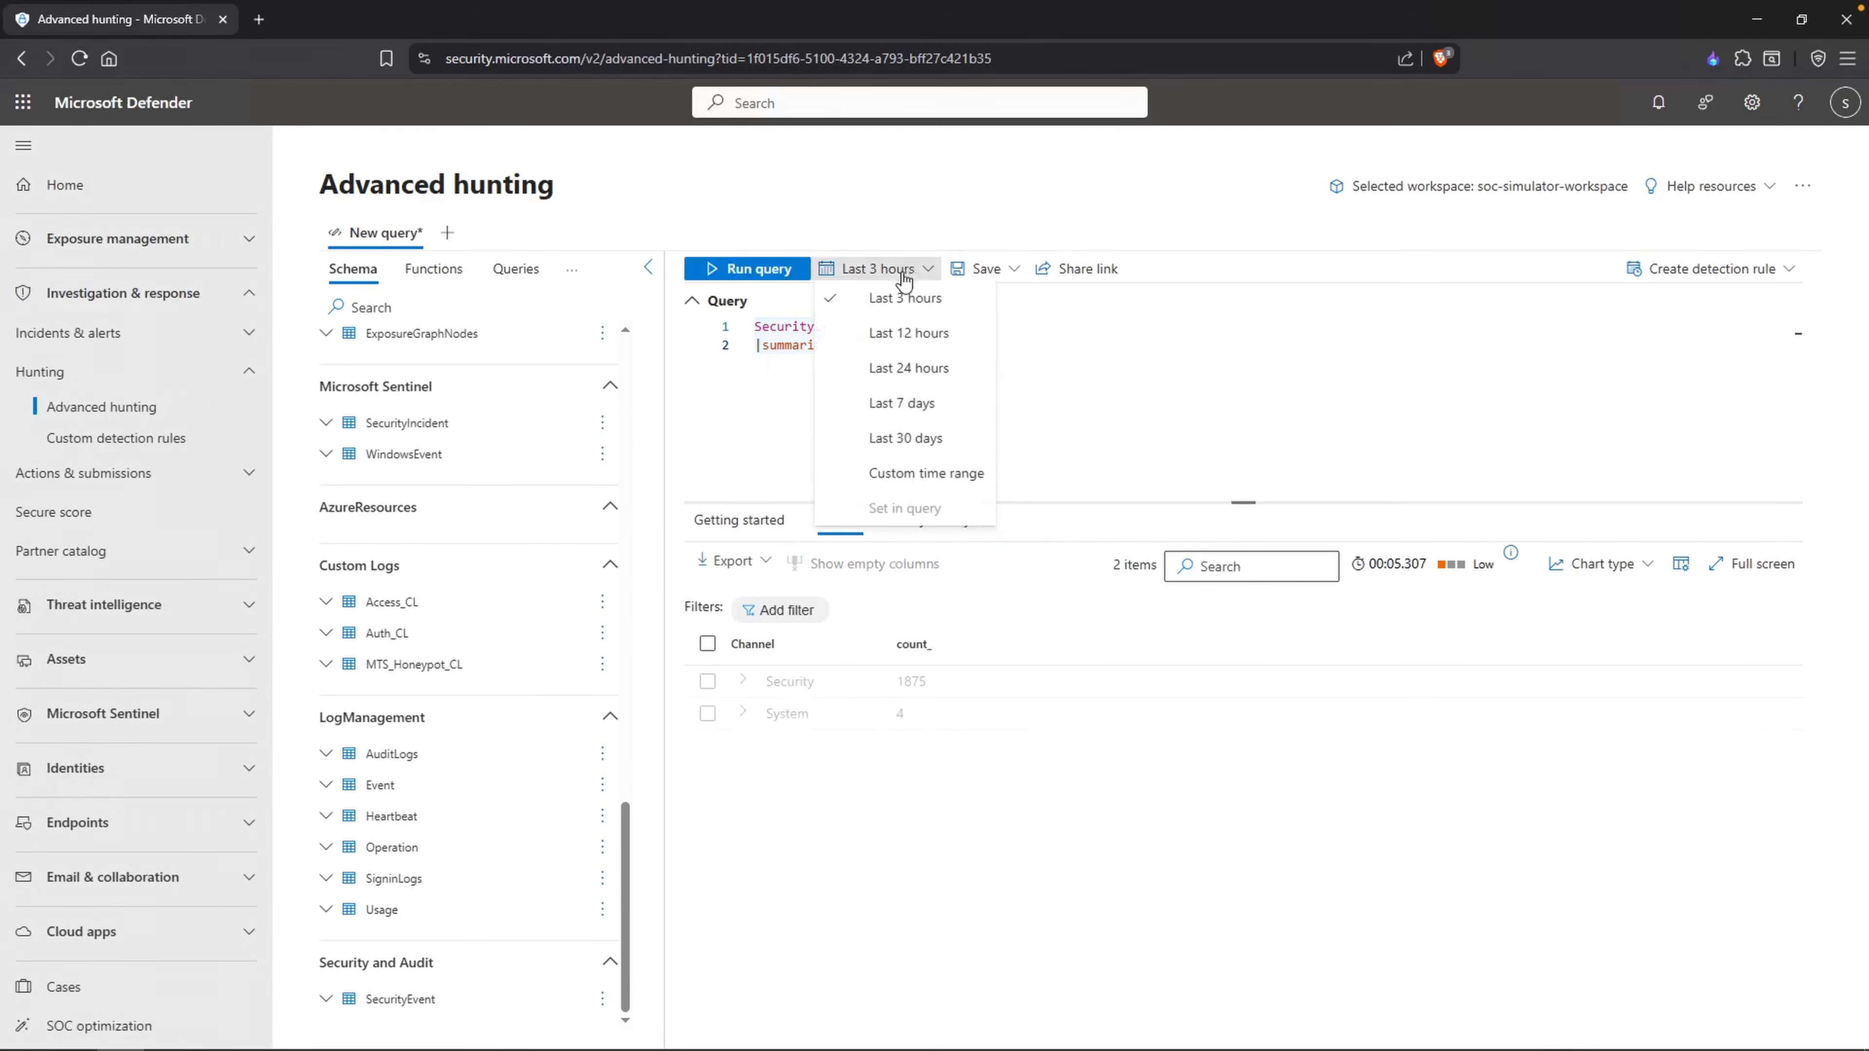
pyautogui.click(913, 440)
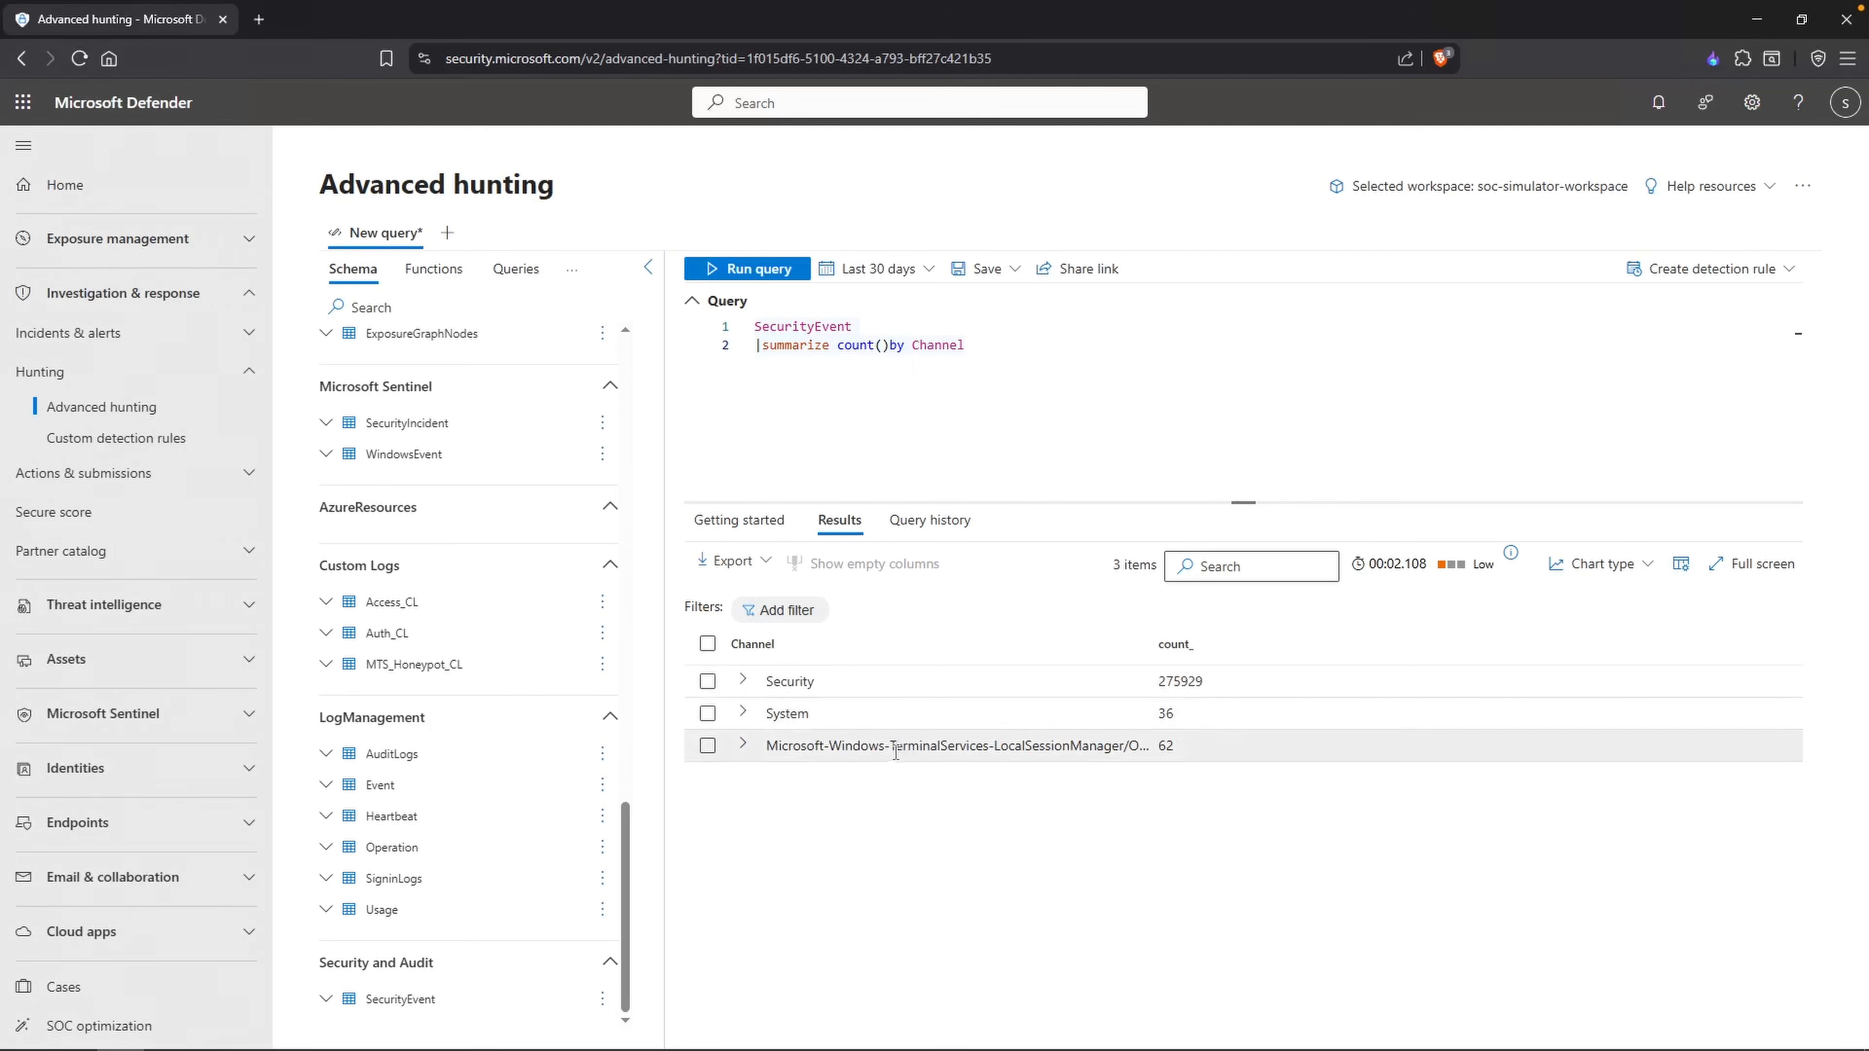
pyautogui.moveTo(889, 748); pyautogui.dragTo(988, 748)
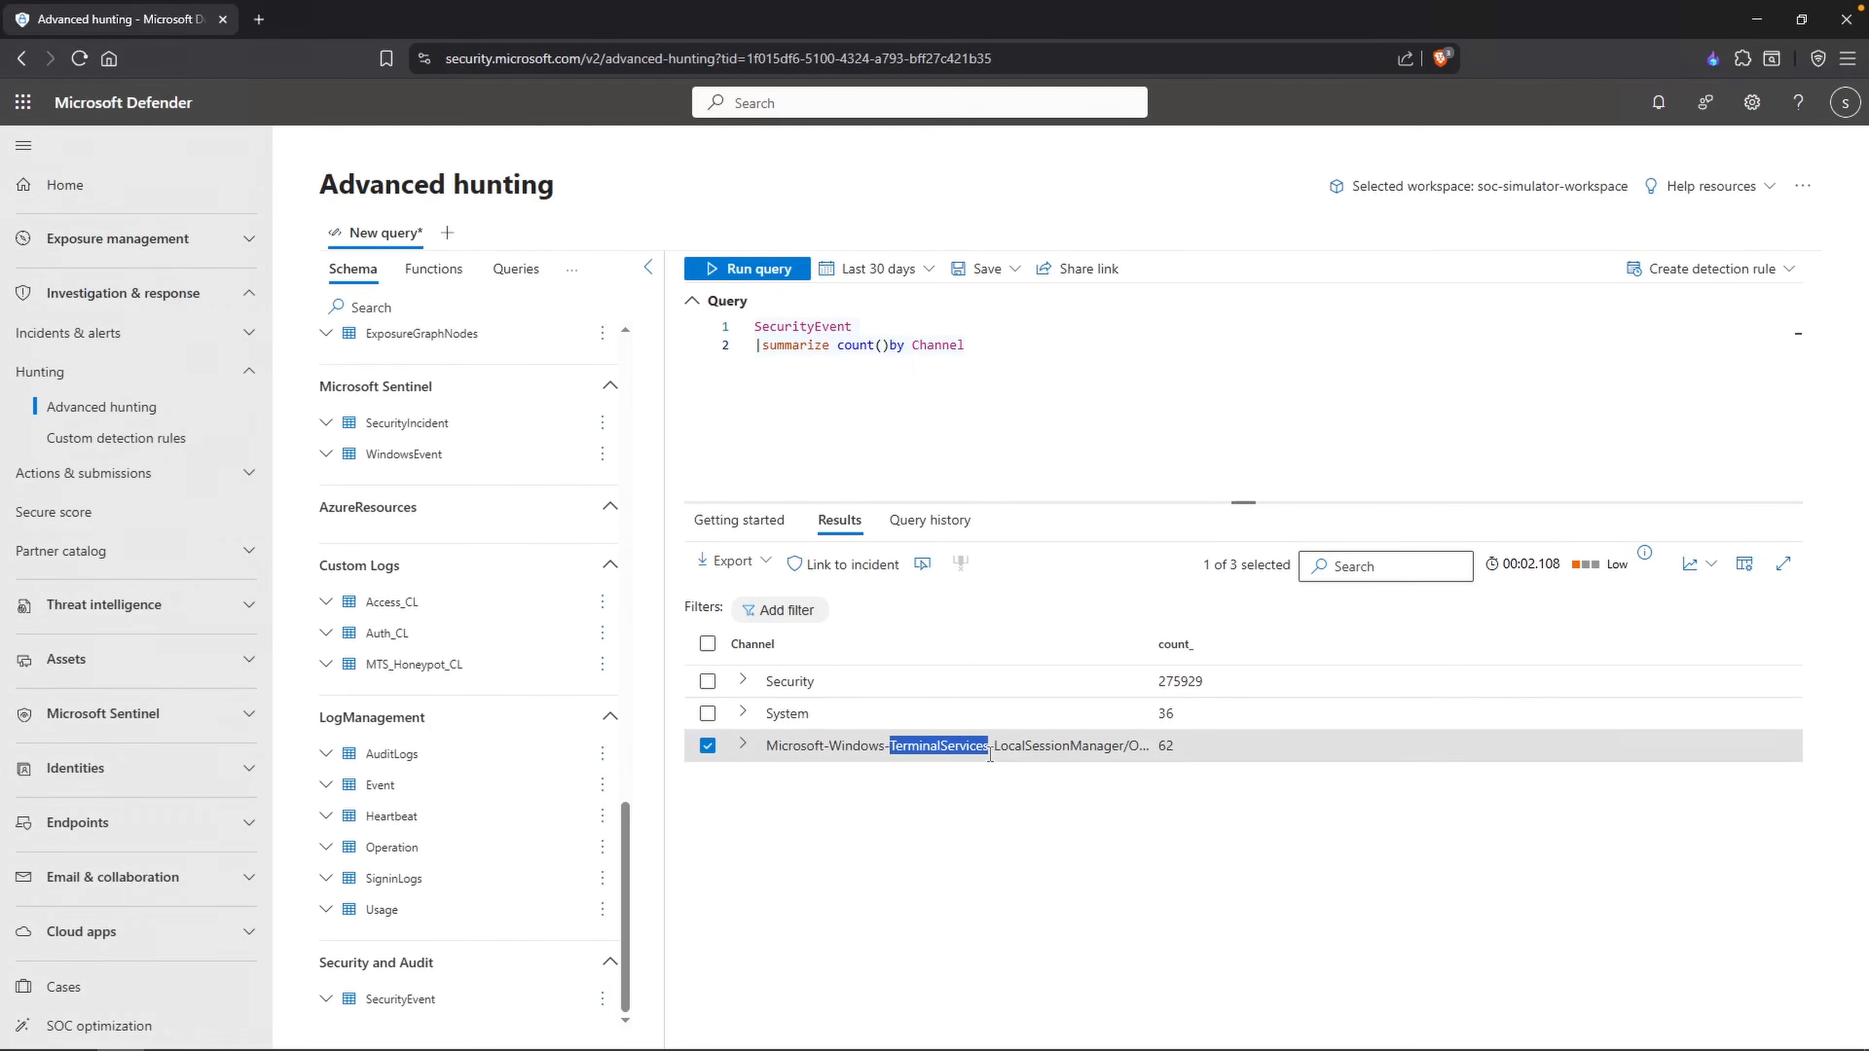
pyautogui.click(1046, 771)
# Step: Extend the SecurityEvent summary to group by Computer as well as Channel, and run it
pyautogui.click(983, 352)
pyautogui.write(', comp')
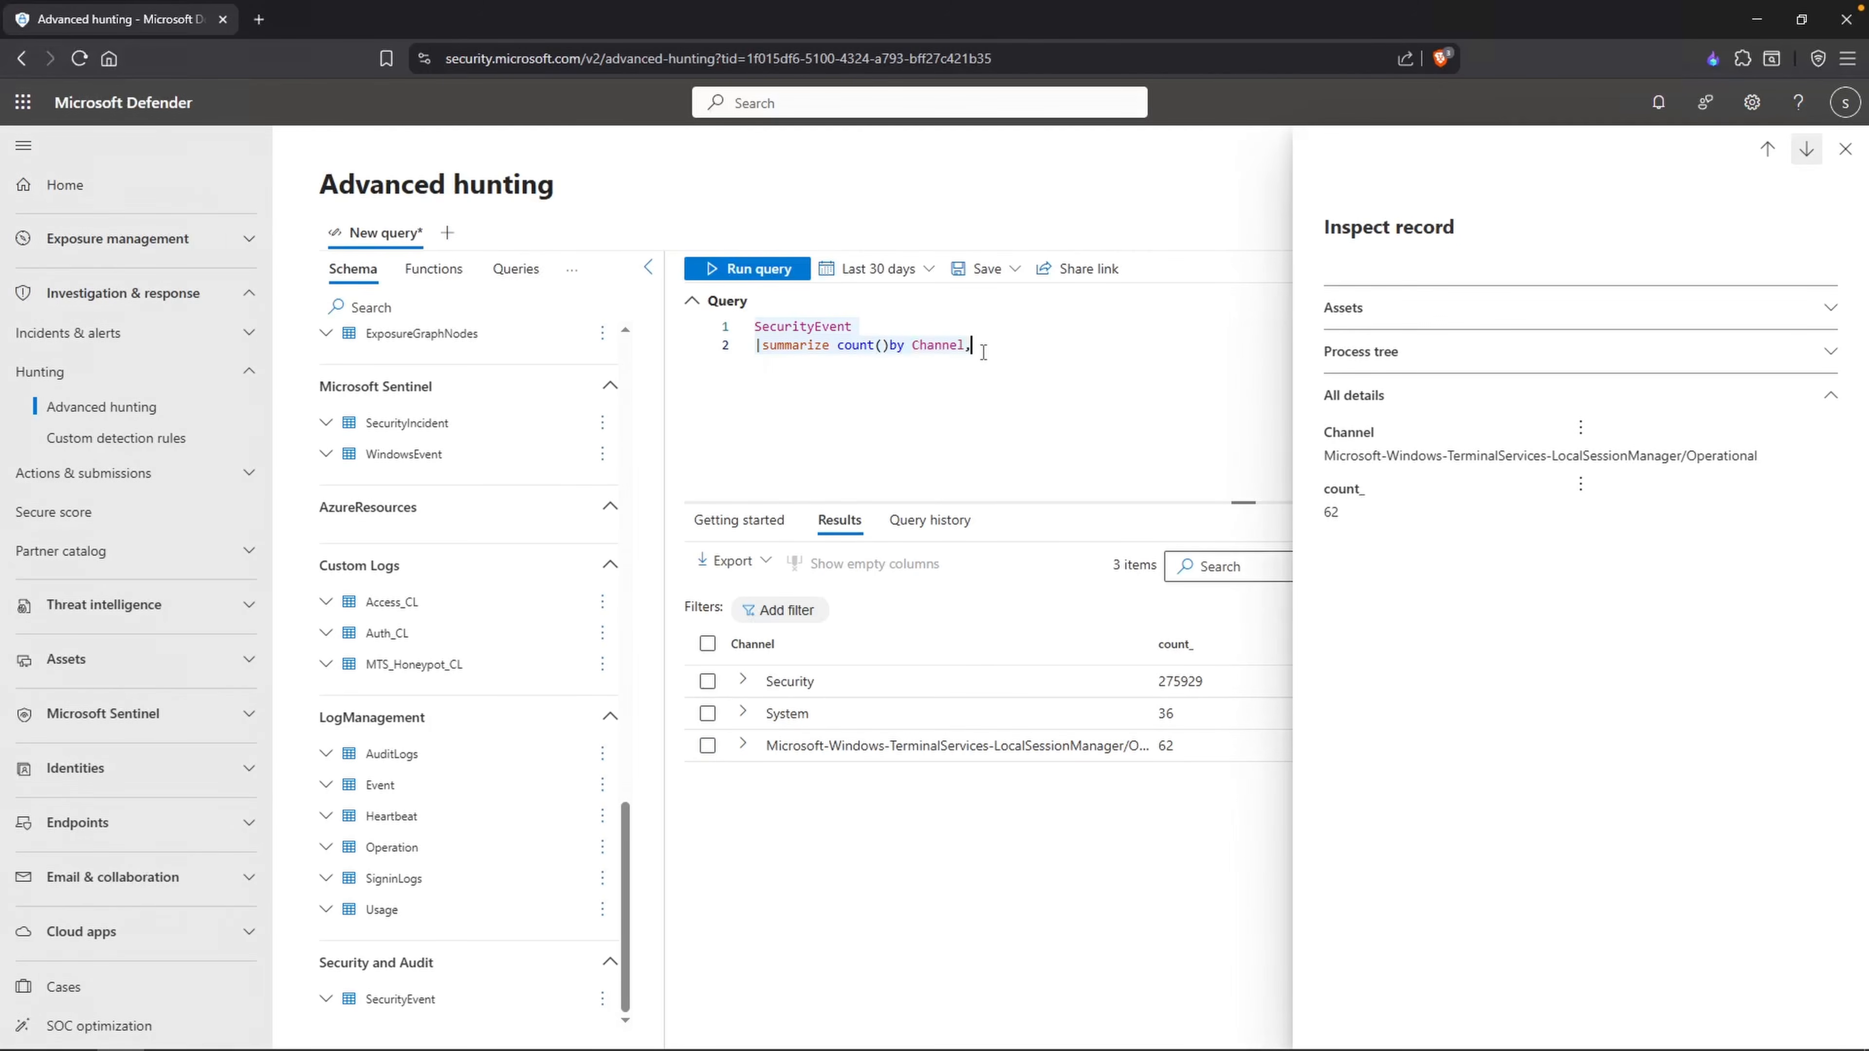
pyautogui.write('uter')
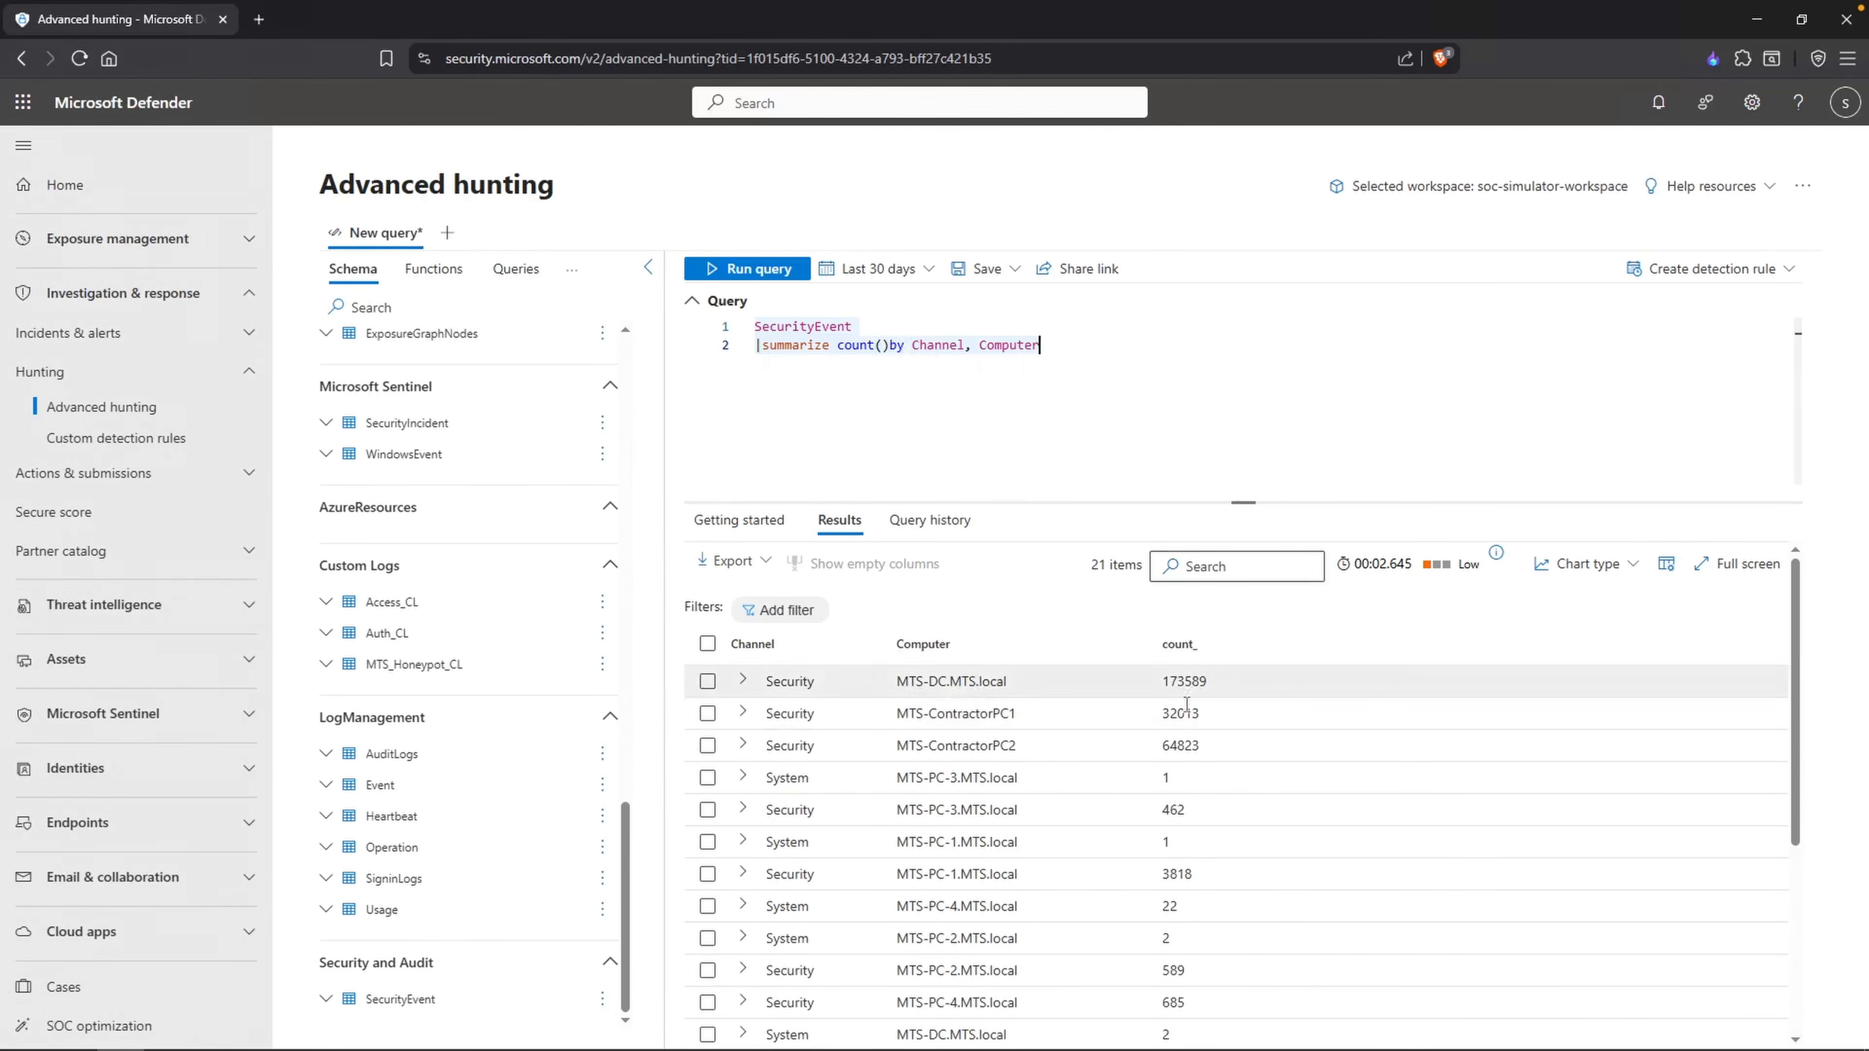
# Step: Remove count() from the summarize clause and rerun the query by Channel and Computer
pyautogui.moveTo(889, 349); pyautogui.dragTo(836, 350)
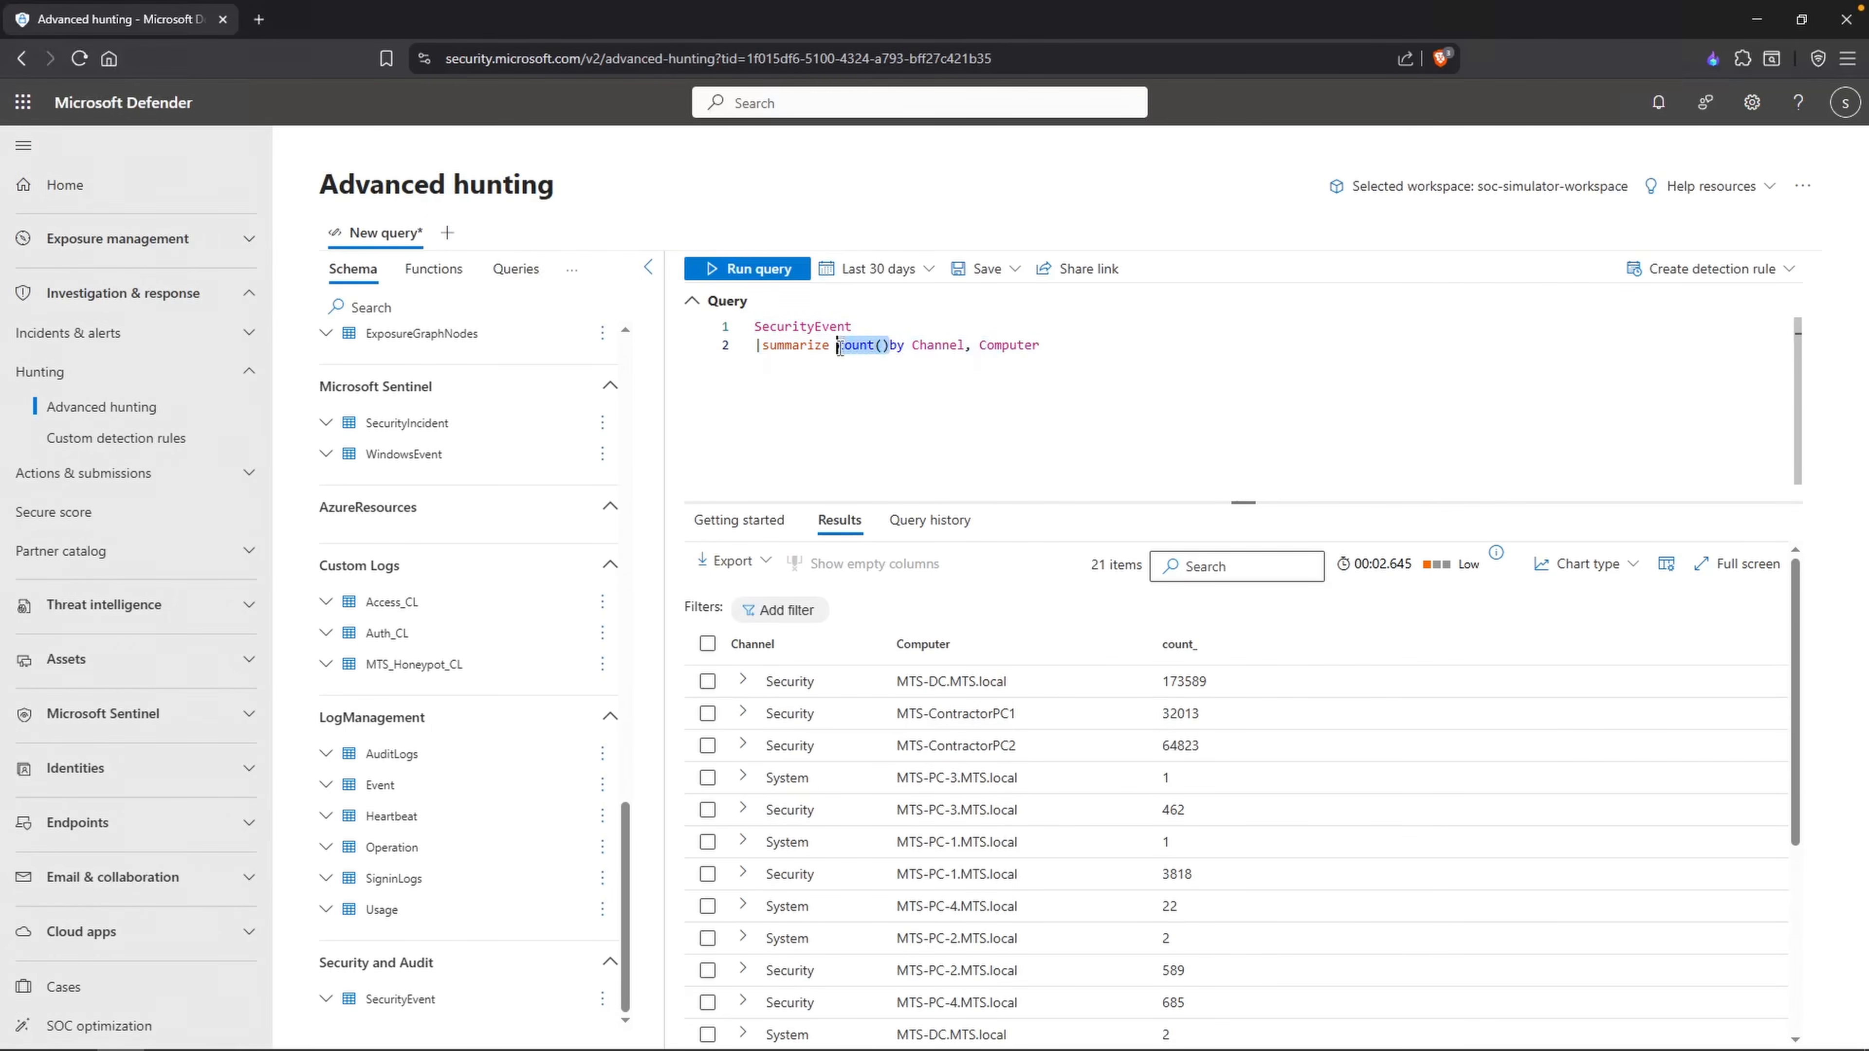
pyautogui.press('BackSpace')
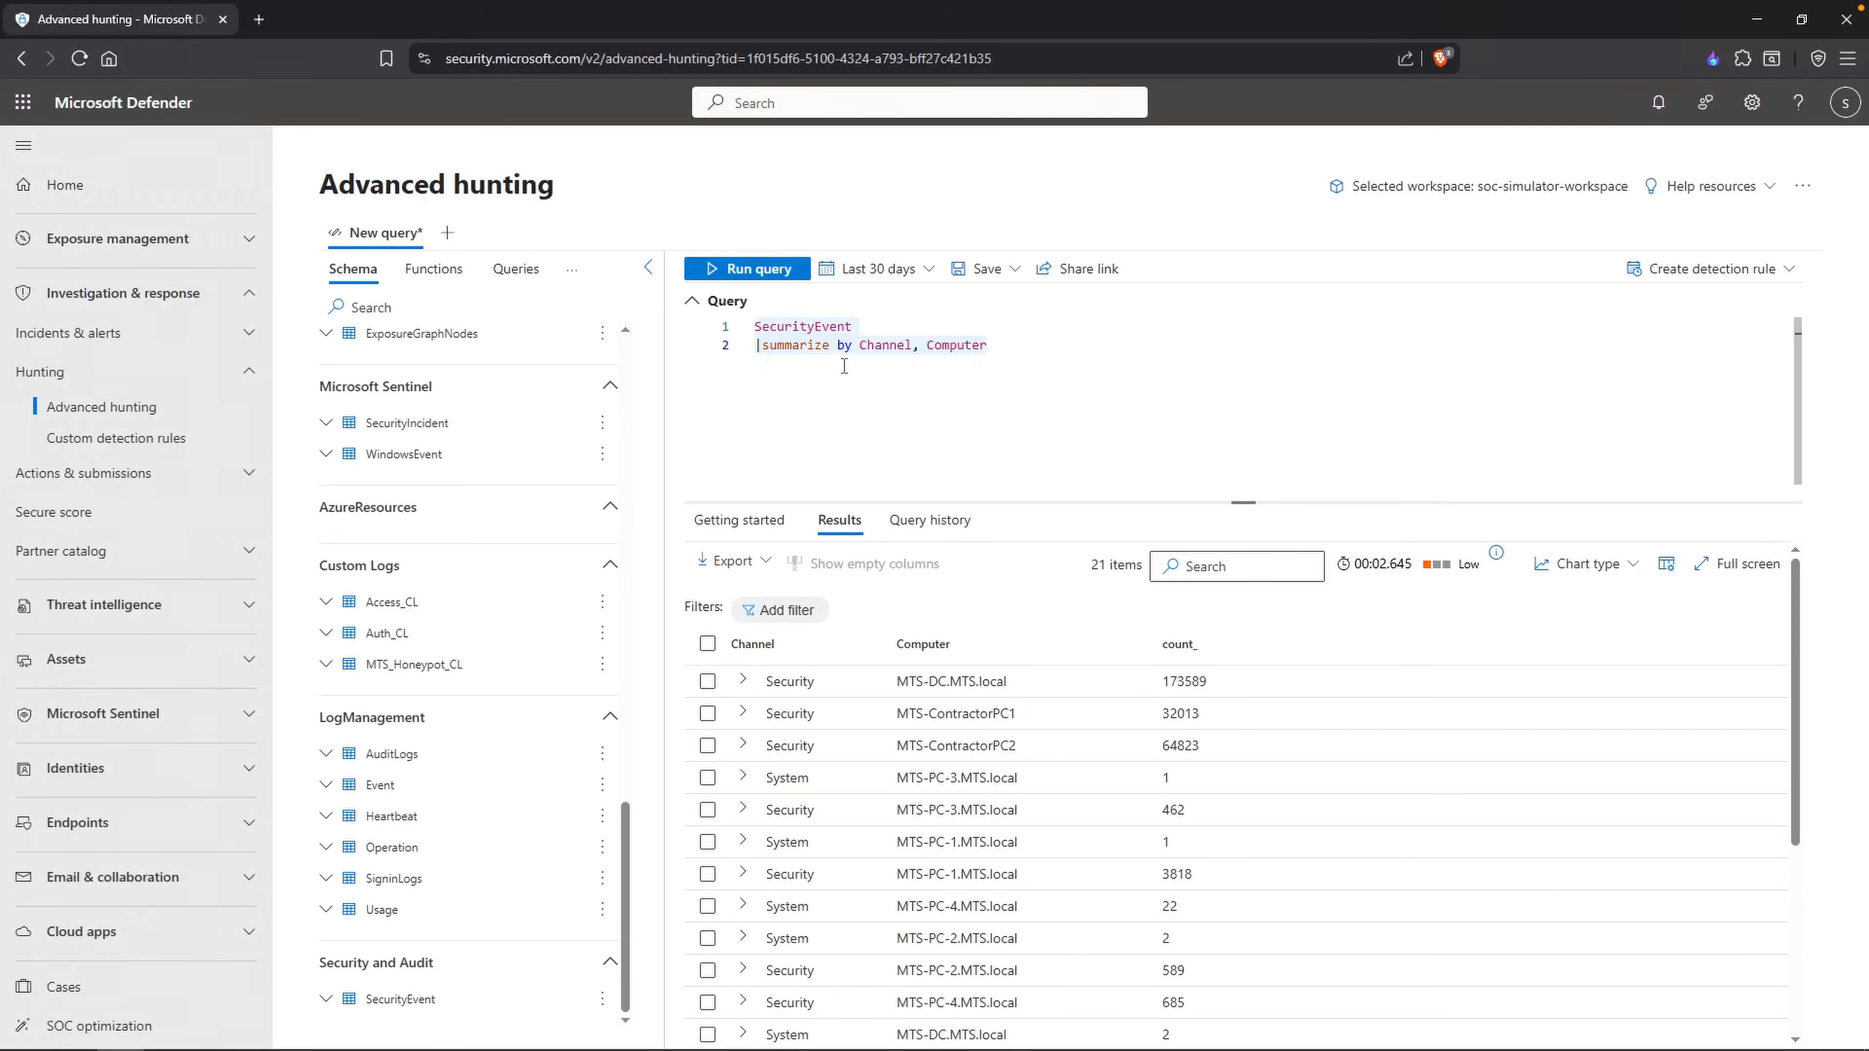
pyautogui.hotkey('shift', 'Return')
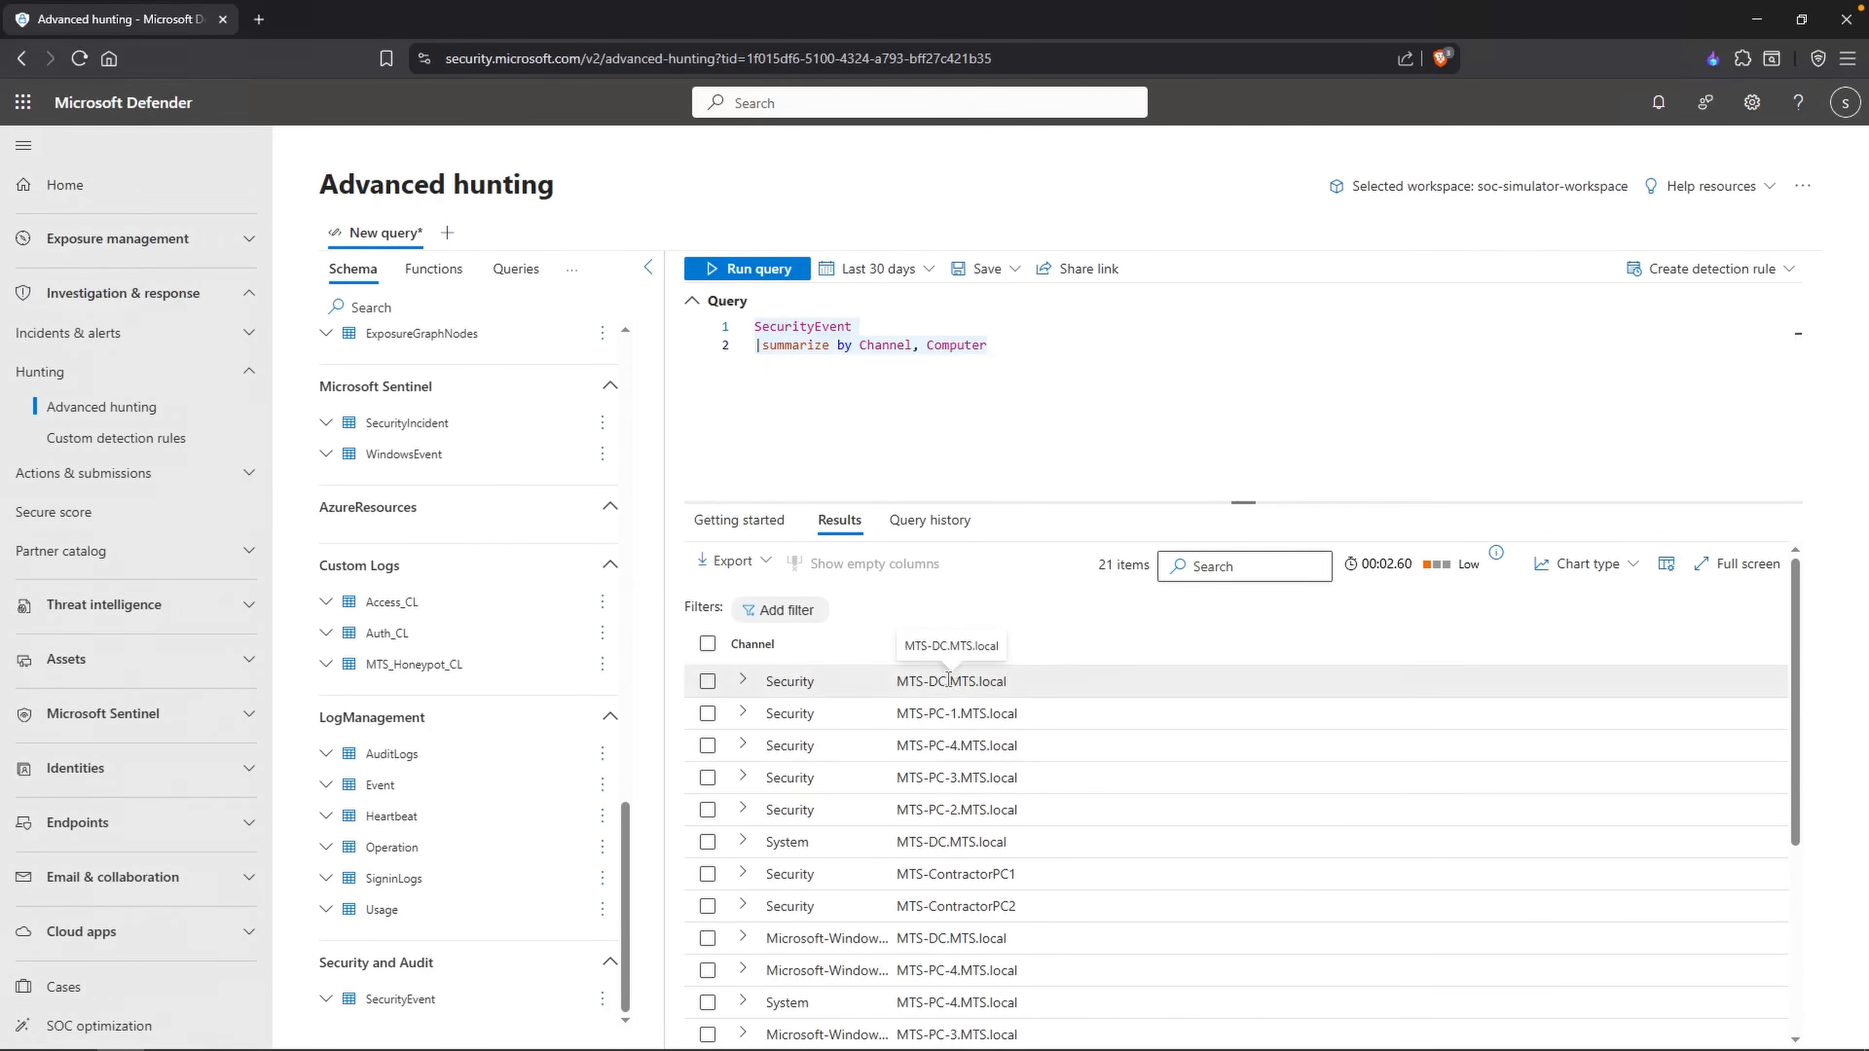
# Step: Inspect the MTS-DC and contractor PC records and look through the remaining channel and computer pairs
pyautogui.moveTo(949, 681); pyautogui.dragTo(899, 677)
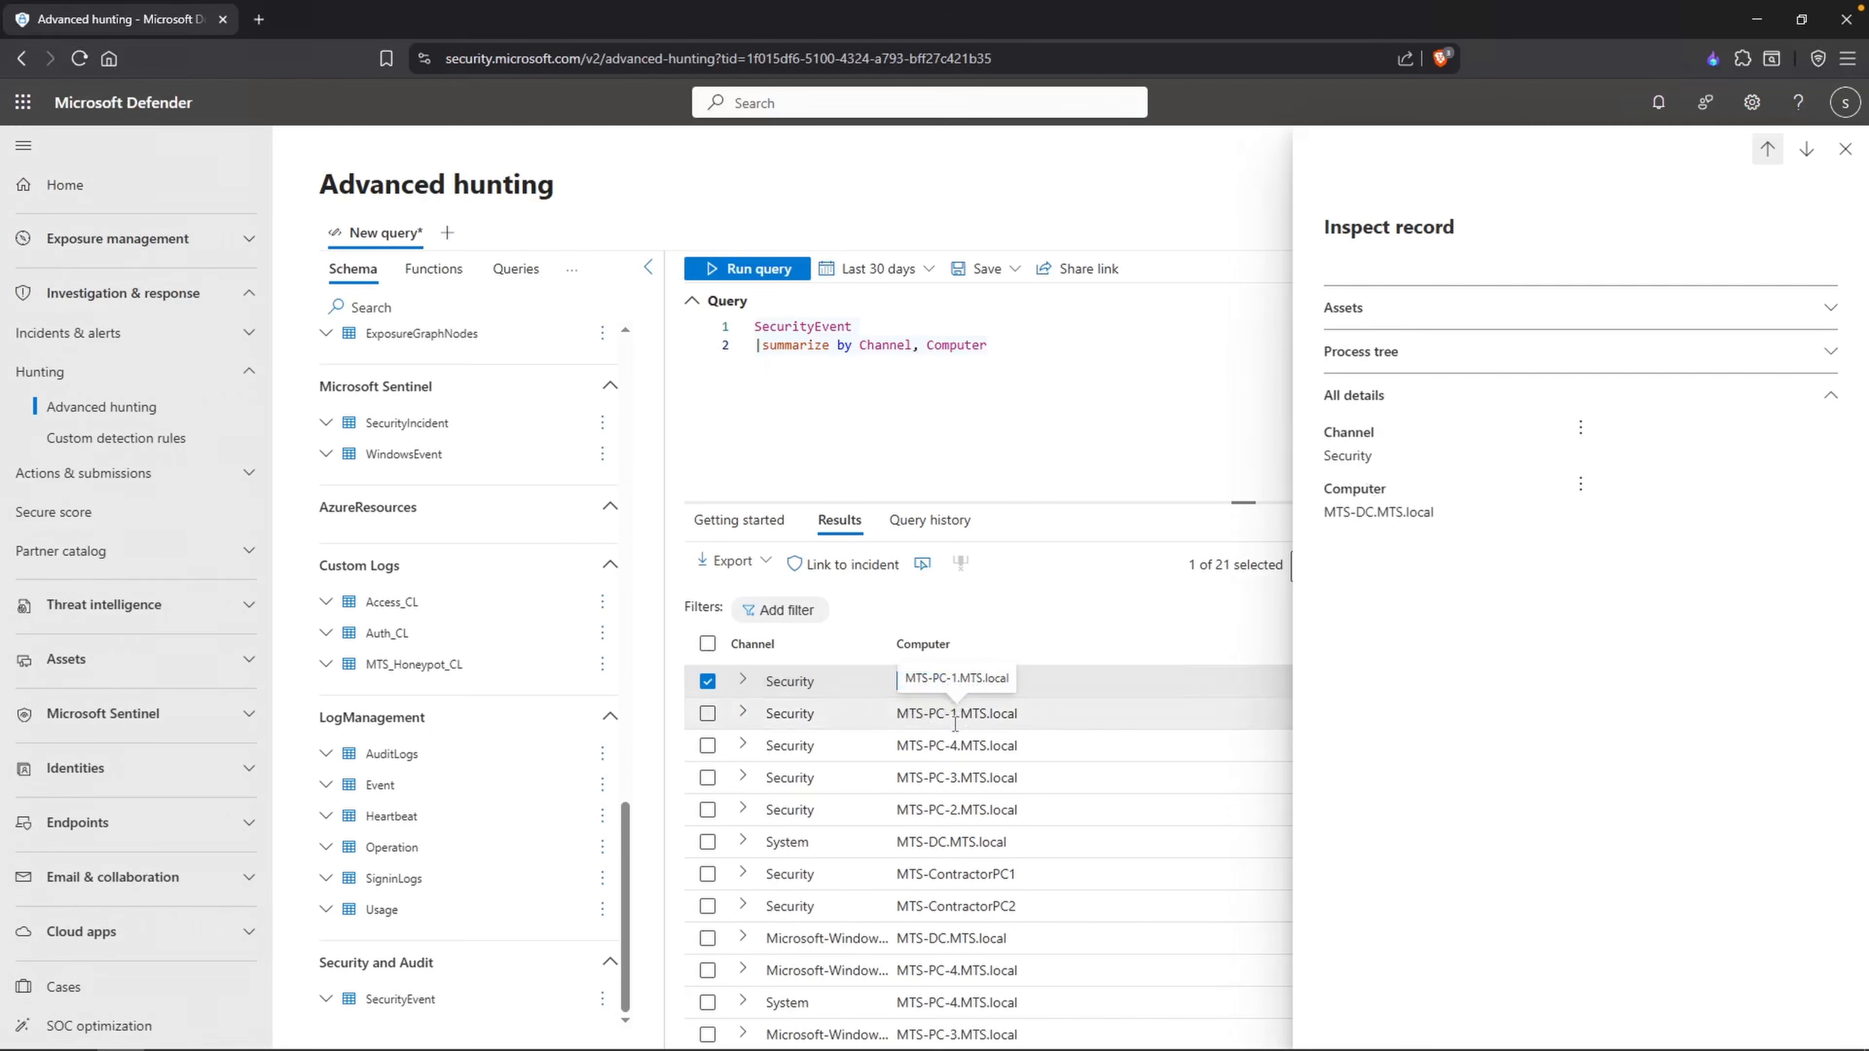
pyautogui.moveTo(946, 874)
pyautogui.mouseDown()
pyautogui.moveTo(1016, 877)
pyautogui.moveTo(946, 906)
pyautogui.mouseUp()
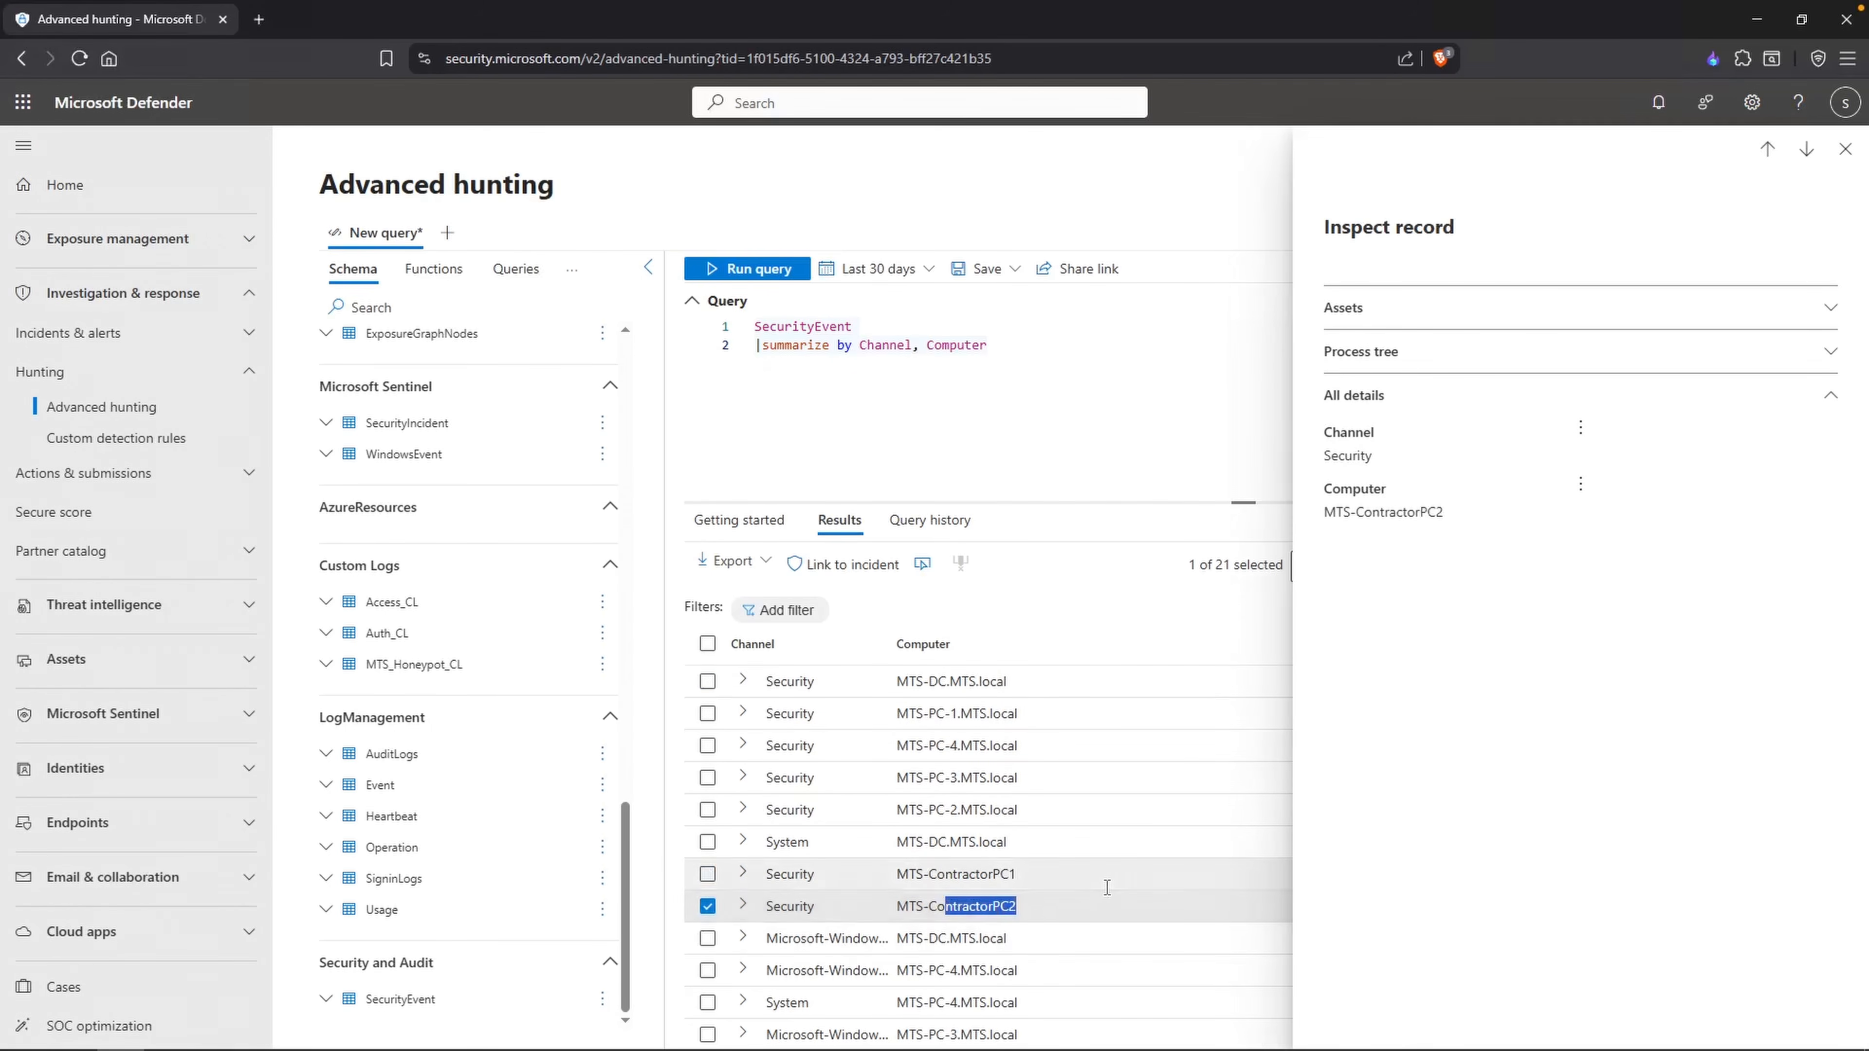
pyautogui.scroll(-4, 1067, 846)
# Step: Add a separate WindowsEvent query below the SecurityEvent query, start running it, and stop the run
pyautogui.click(1056, 360)
pyautogui.press('Return')
pyautogui.press('Return')
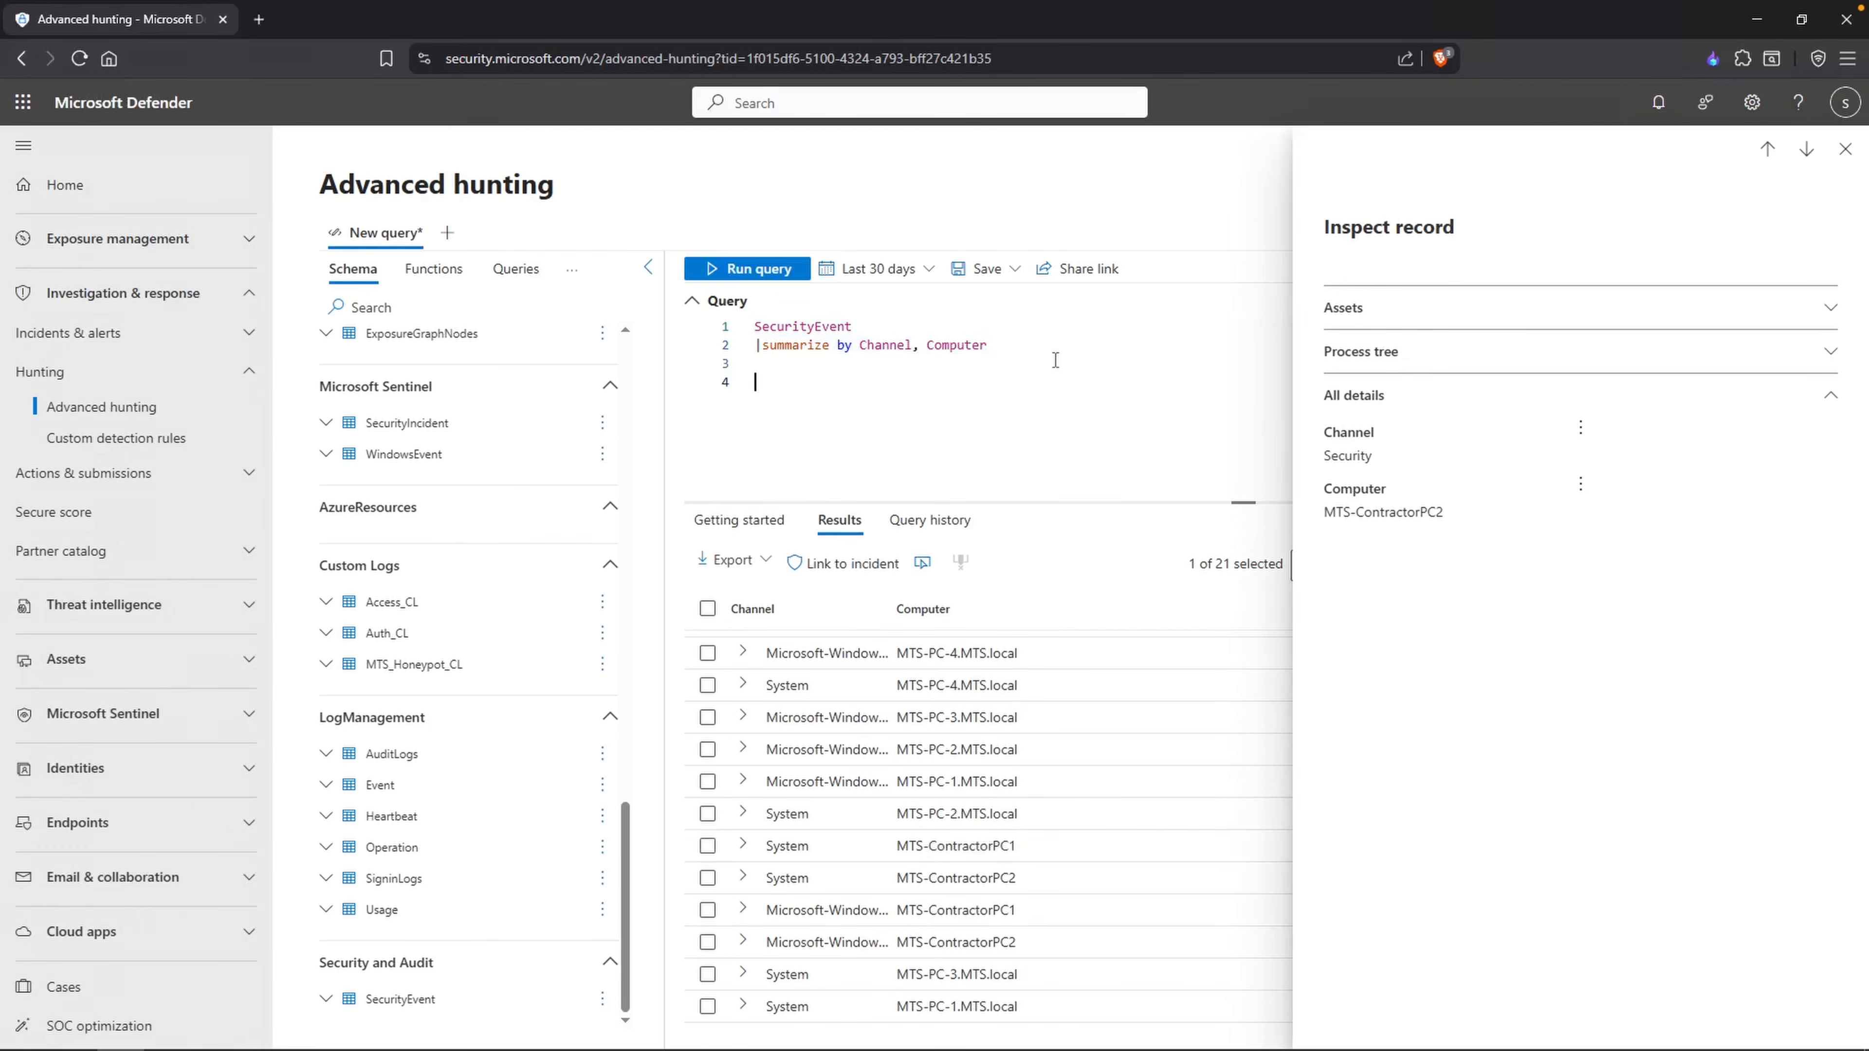
pyautogui.write('WindowsEvent')
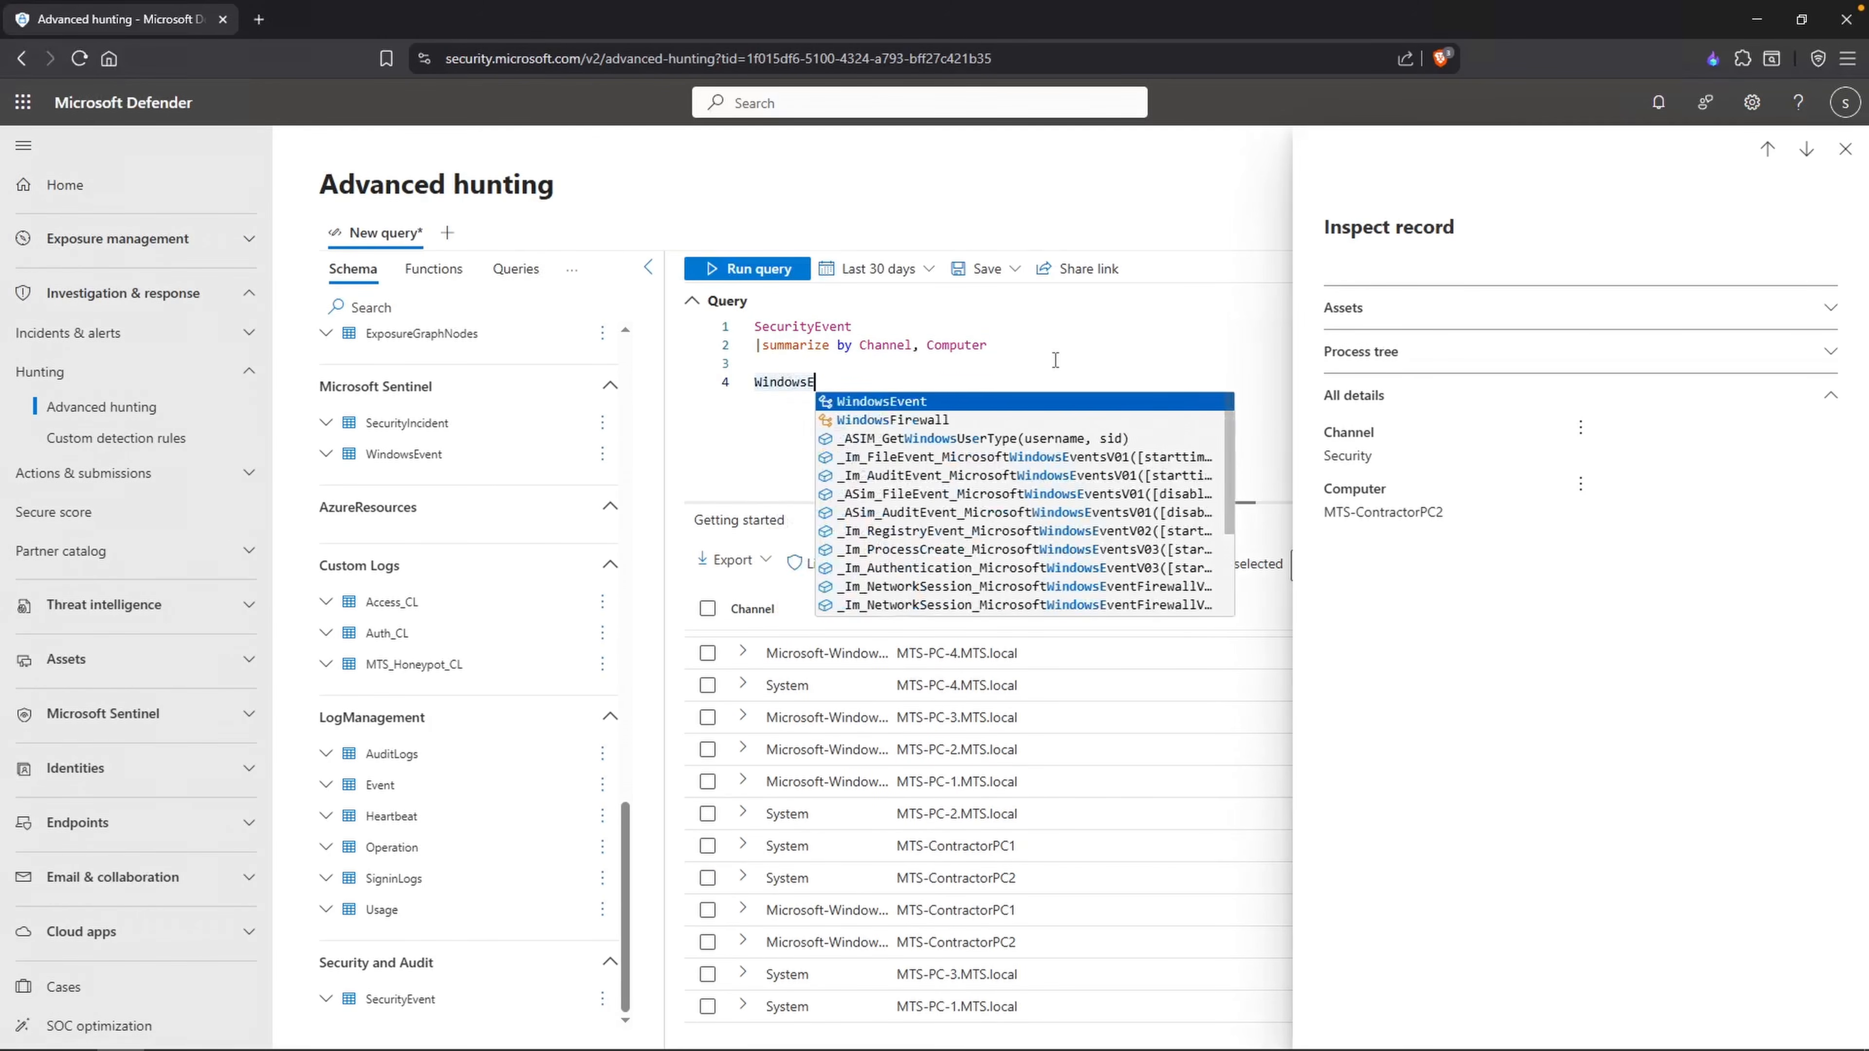
pyautogui.hotkey('shift', 'Return')
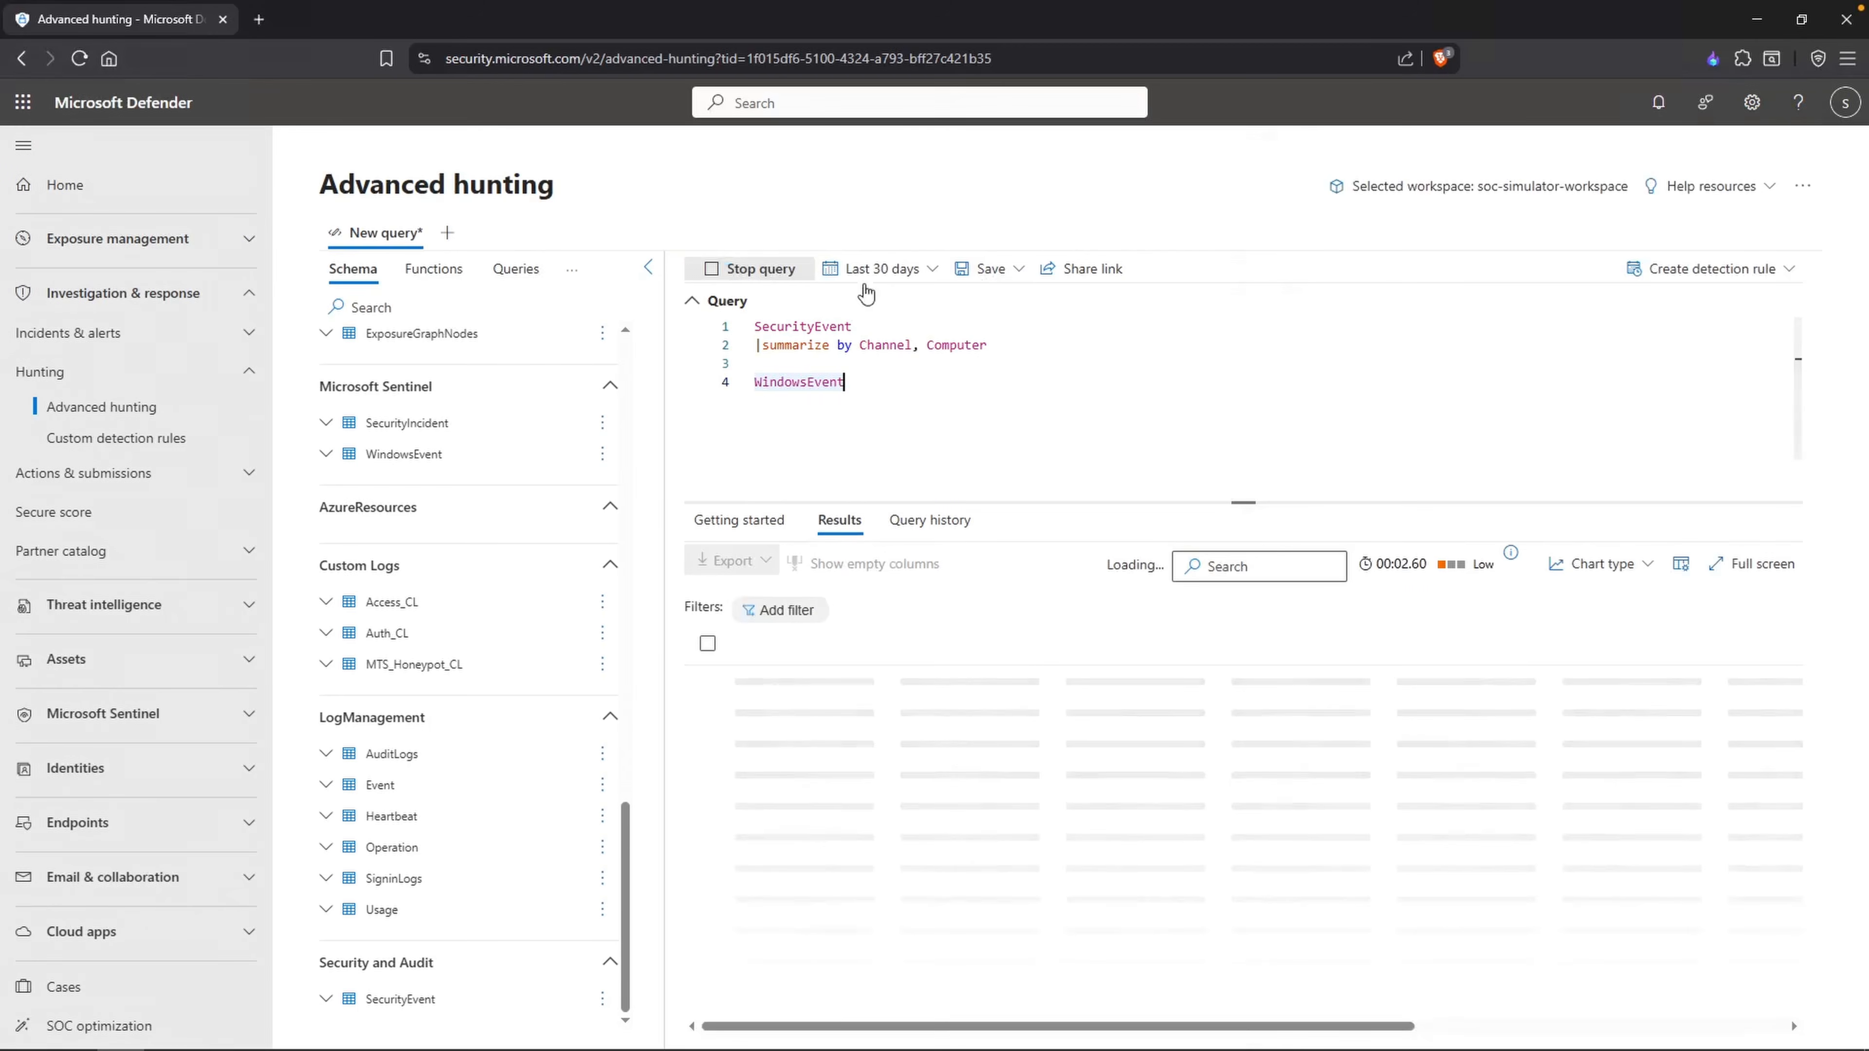
pyautogui.click(733, 277)
# Step: Run the WindowsEvent query over the last 3 hours and widen the Channel column in the results
pyautogui.doubleClick(874, 383)
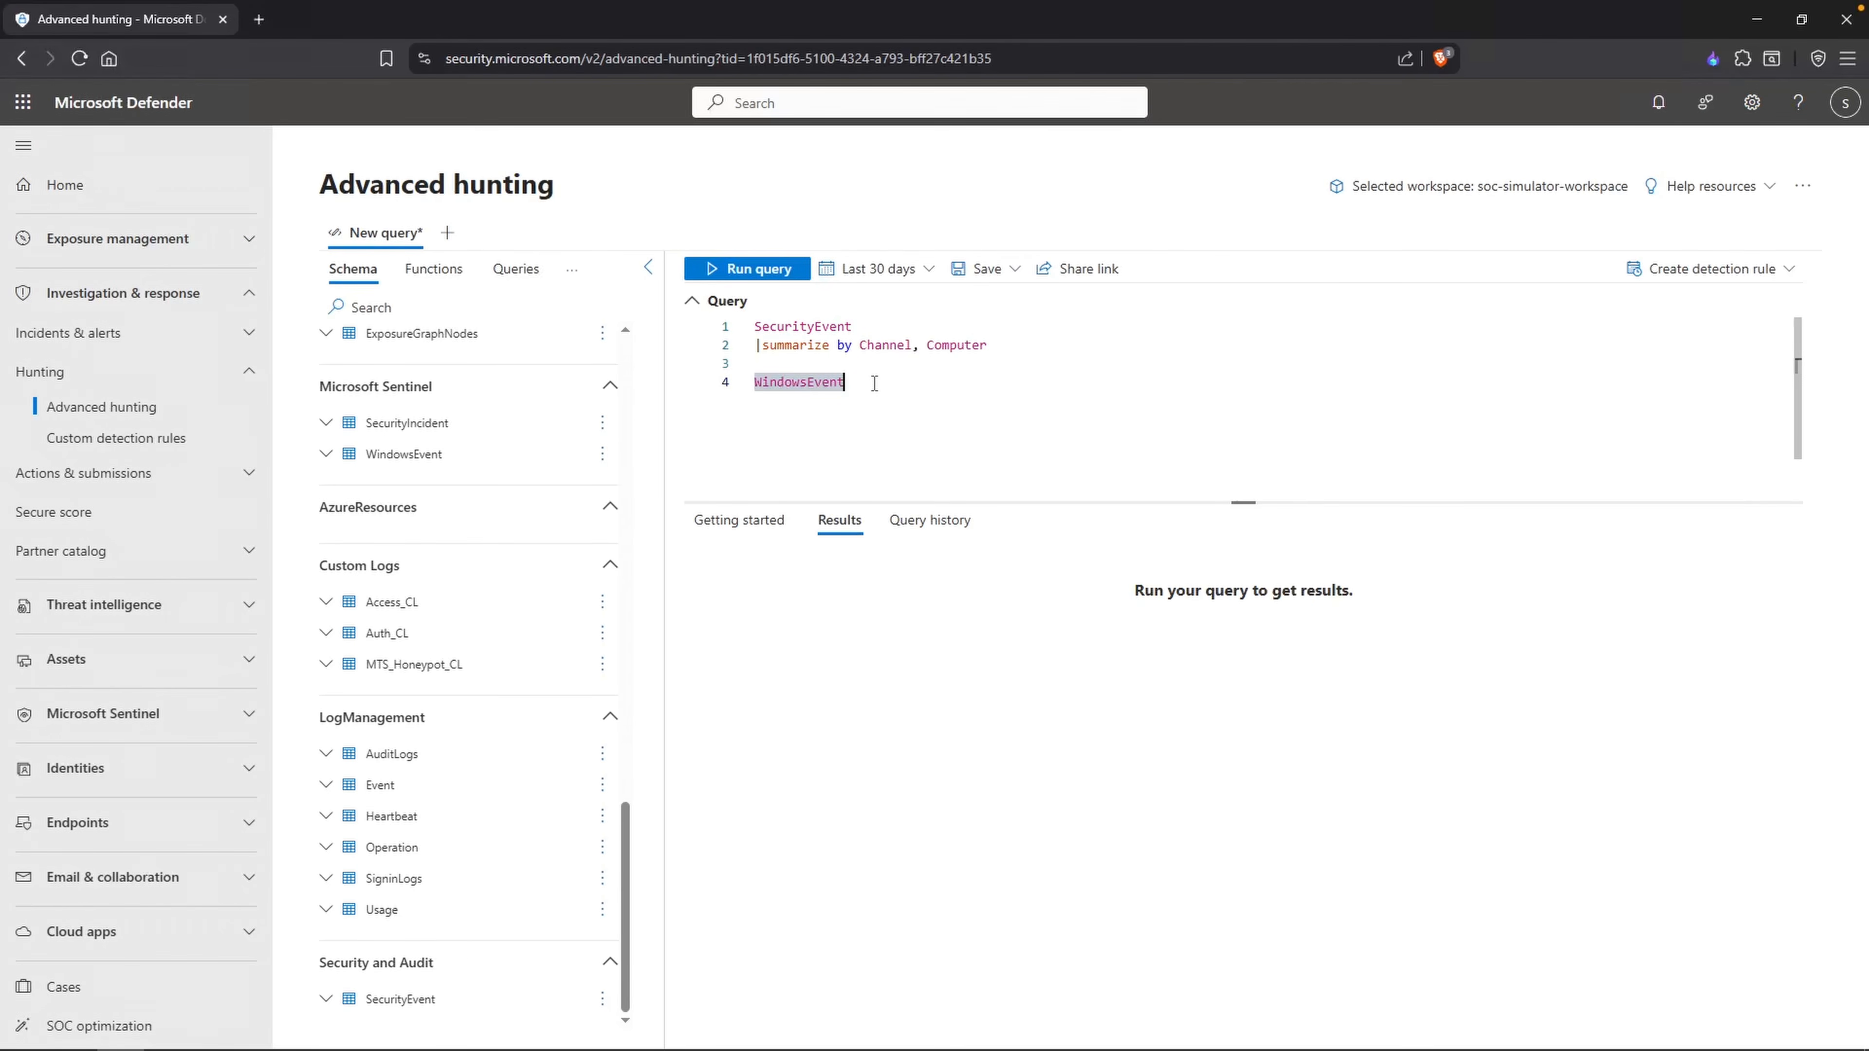
pyautogui.click(874, 383)
pyautogui.press('Return')
pyautogui.click(878, 269)
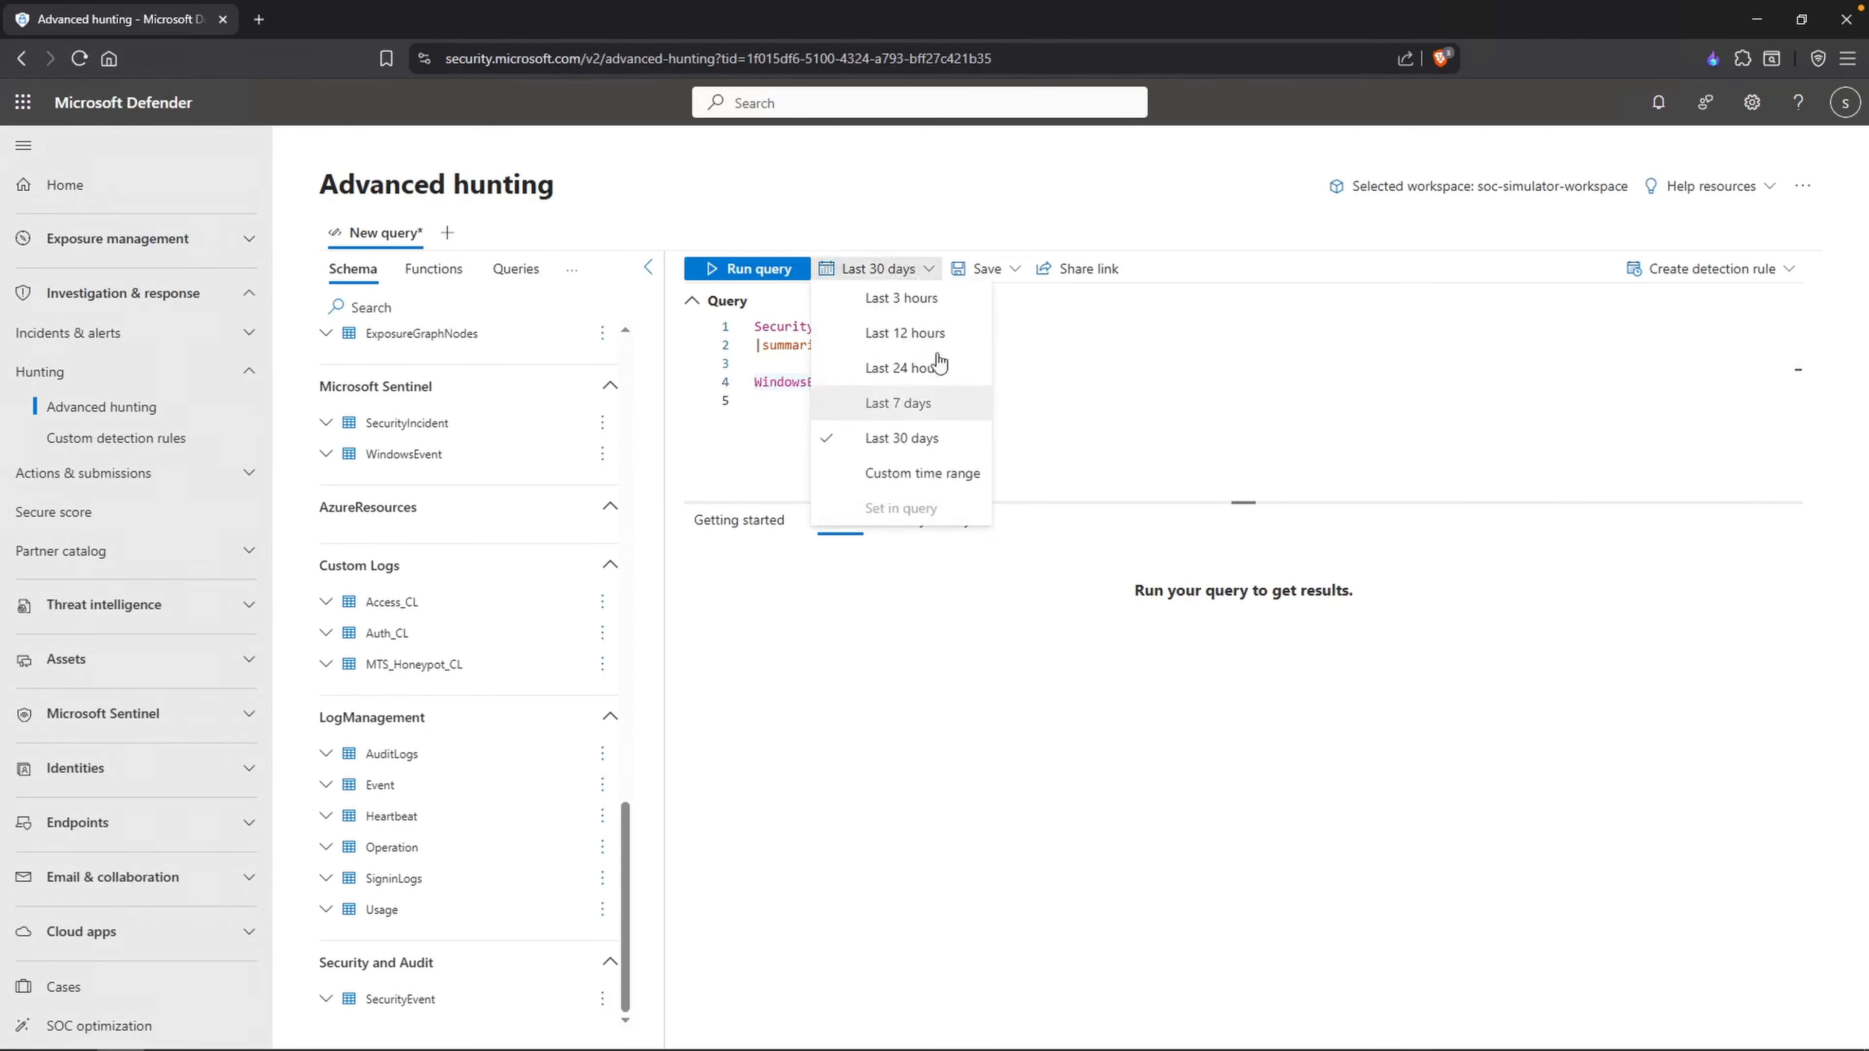
pyautogui.click(902, 298)
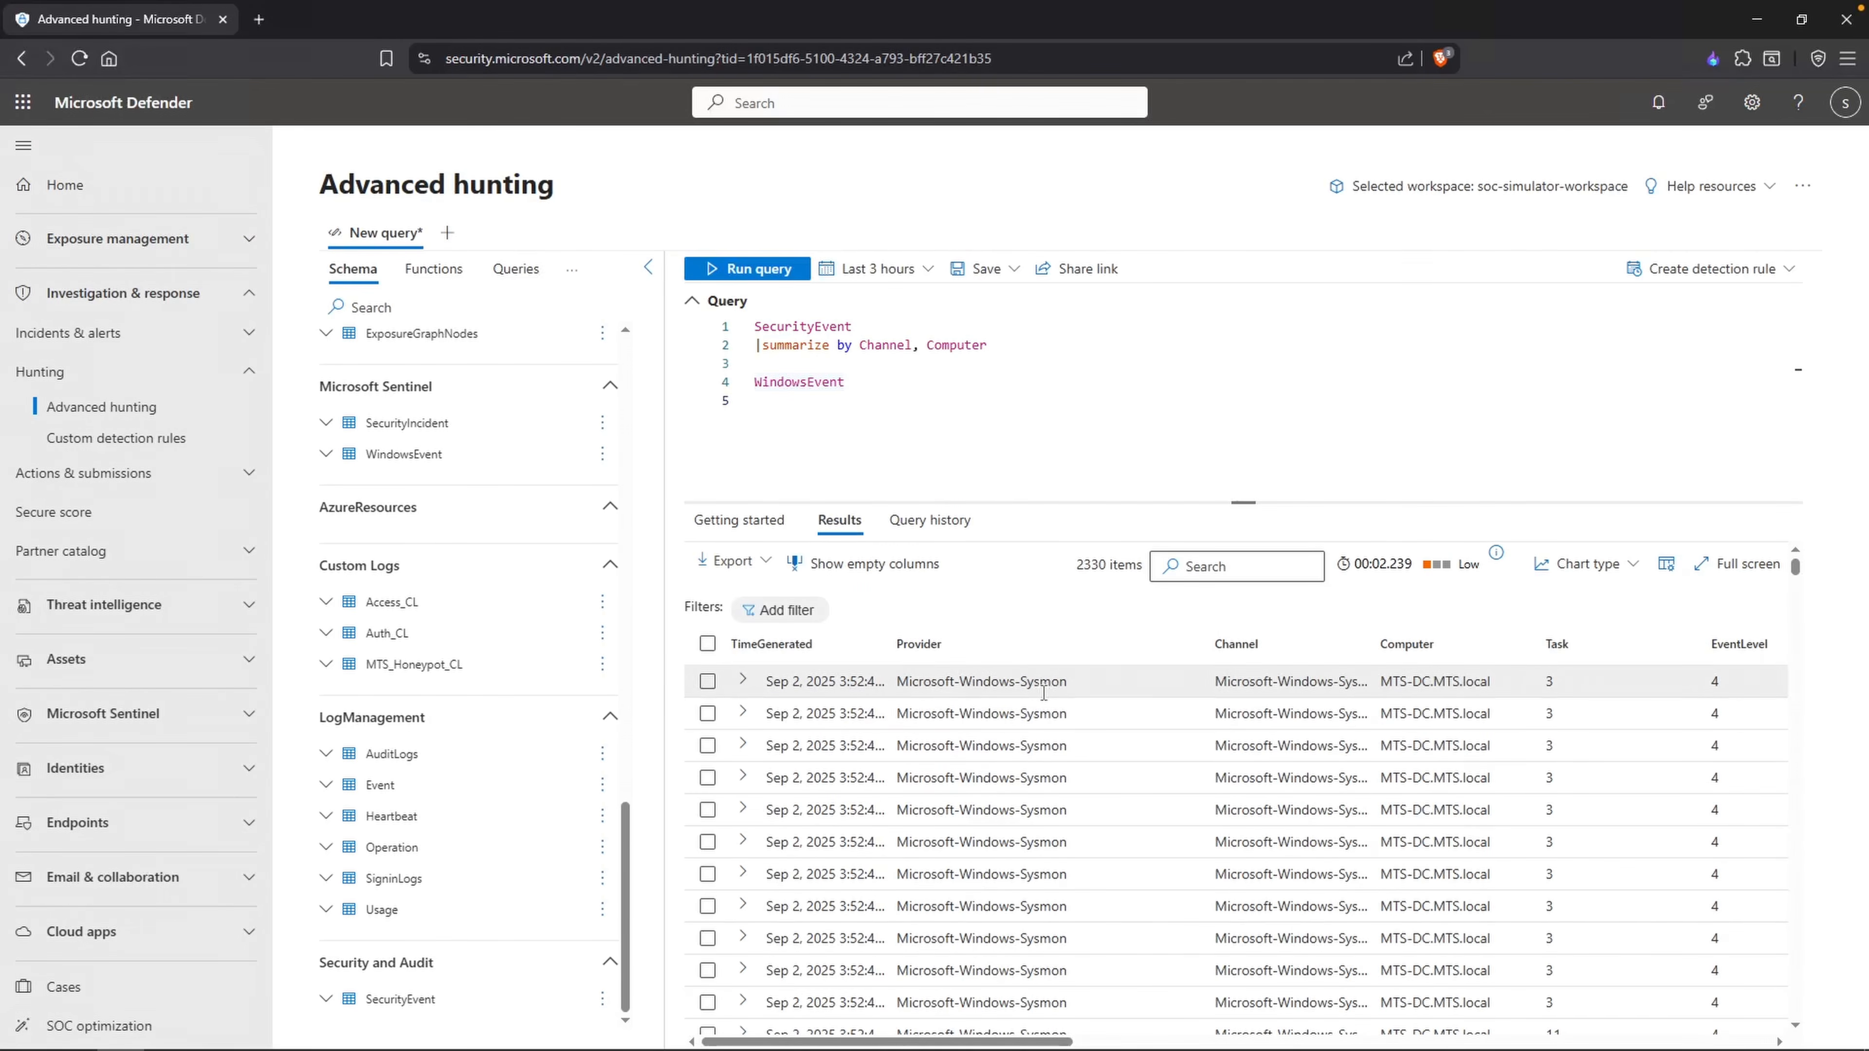
pyautogui.moveTo(1376, 650); pyautogui.dragTo(1542, 658)
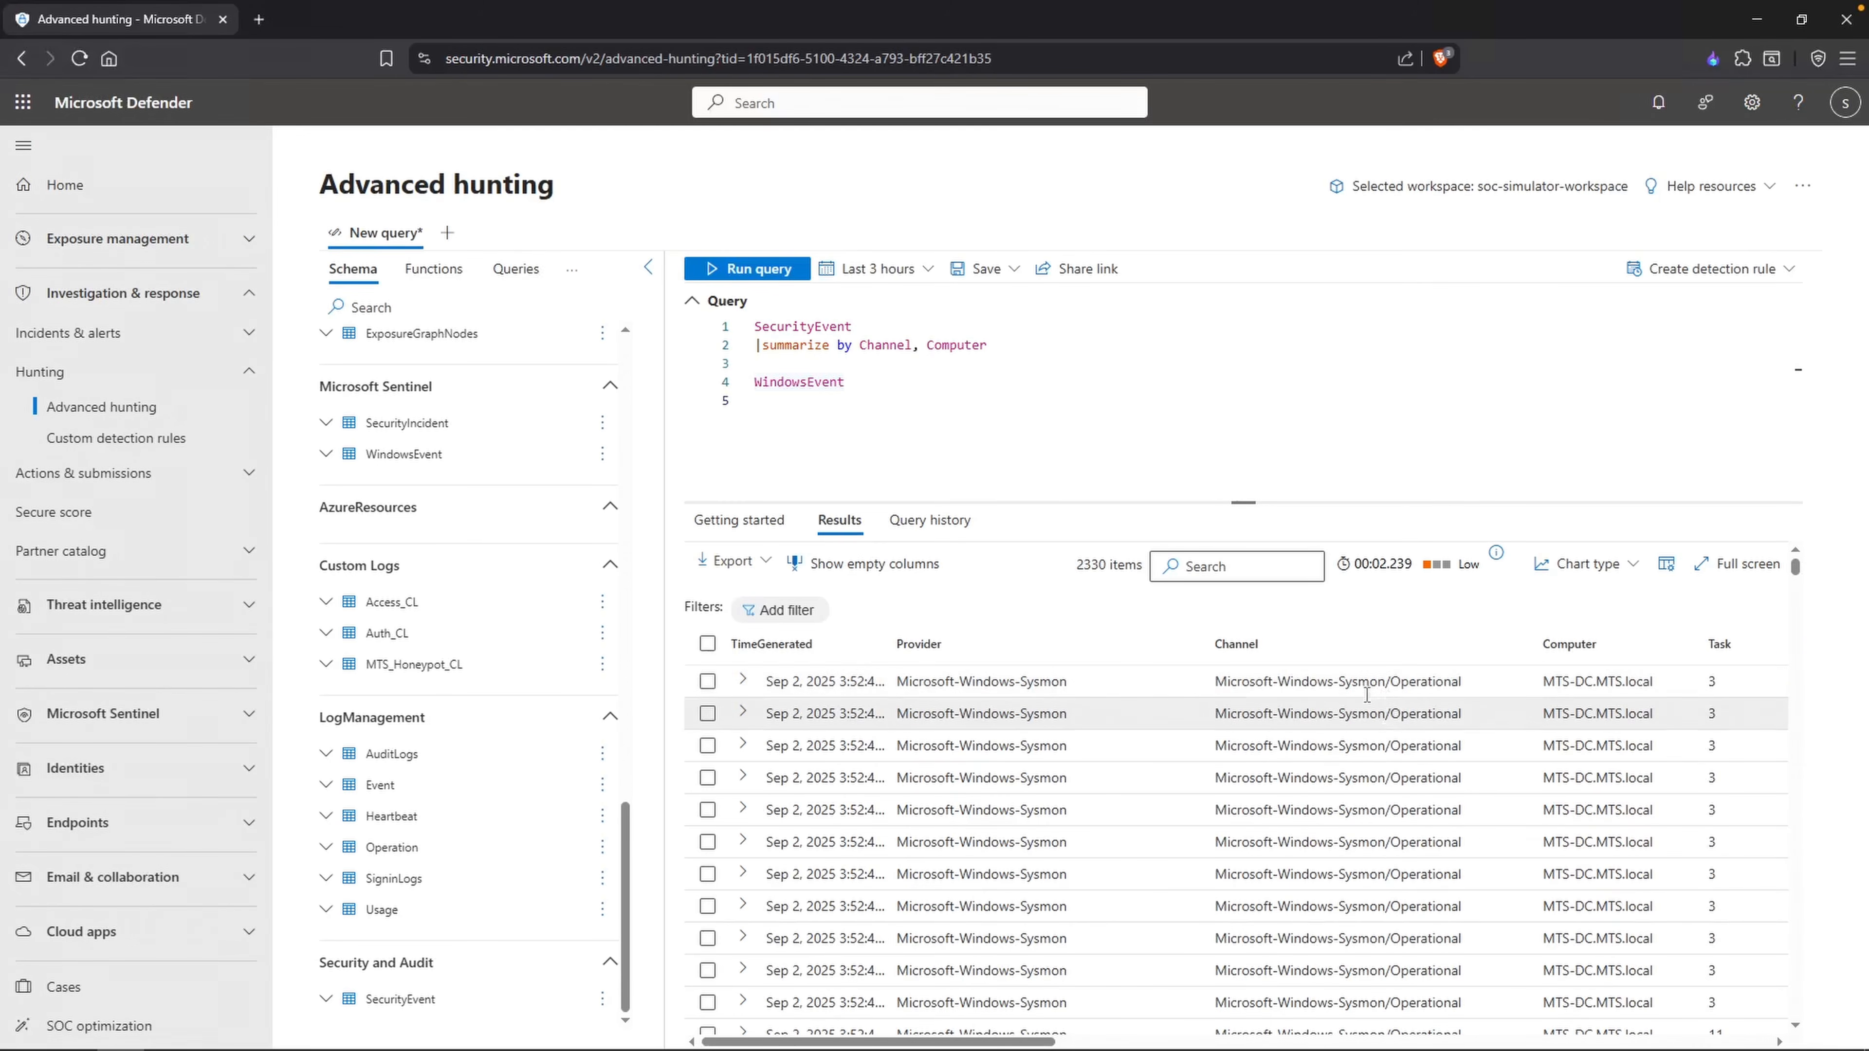
# Step: Summarize the WindowsEvent query by Channel and run it
pyautogui.click(890, 383)
pyautogui.write('|summarize ')
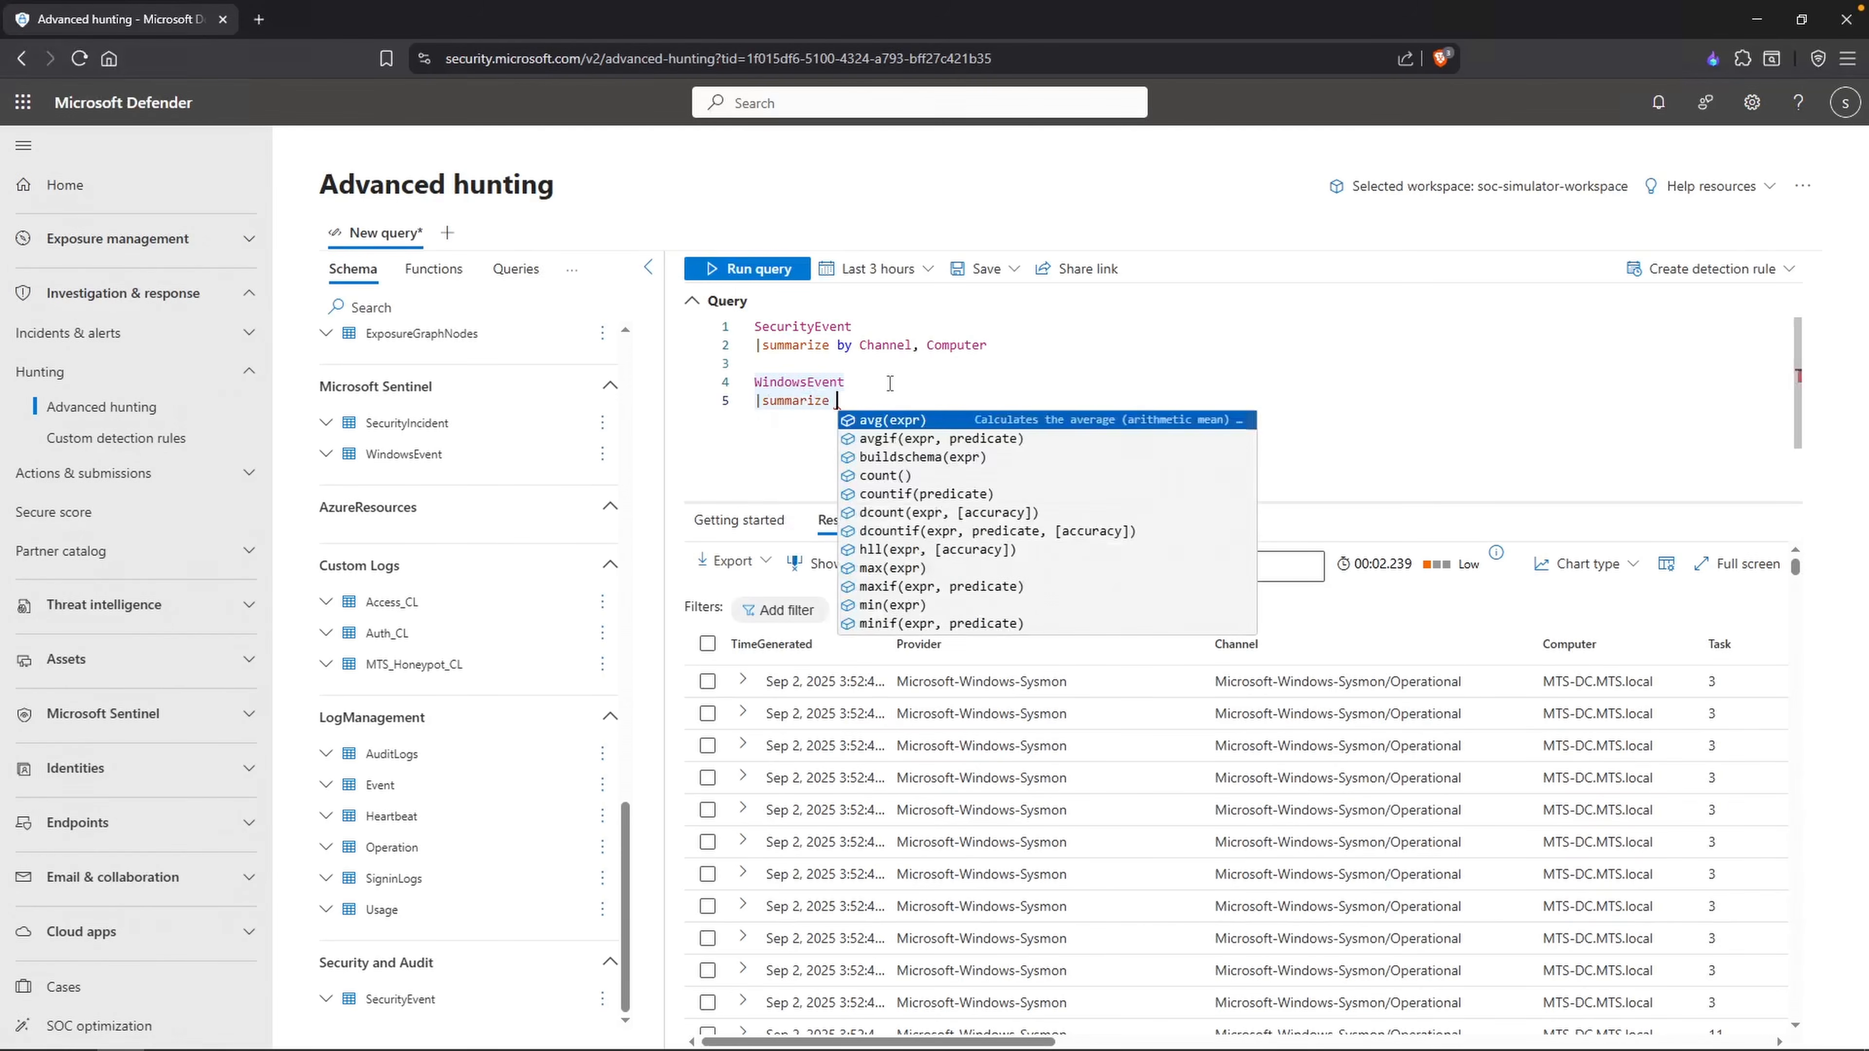
pyautogui.write('by Channel')
pyautogui.hotkey('shift', 'Return')
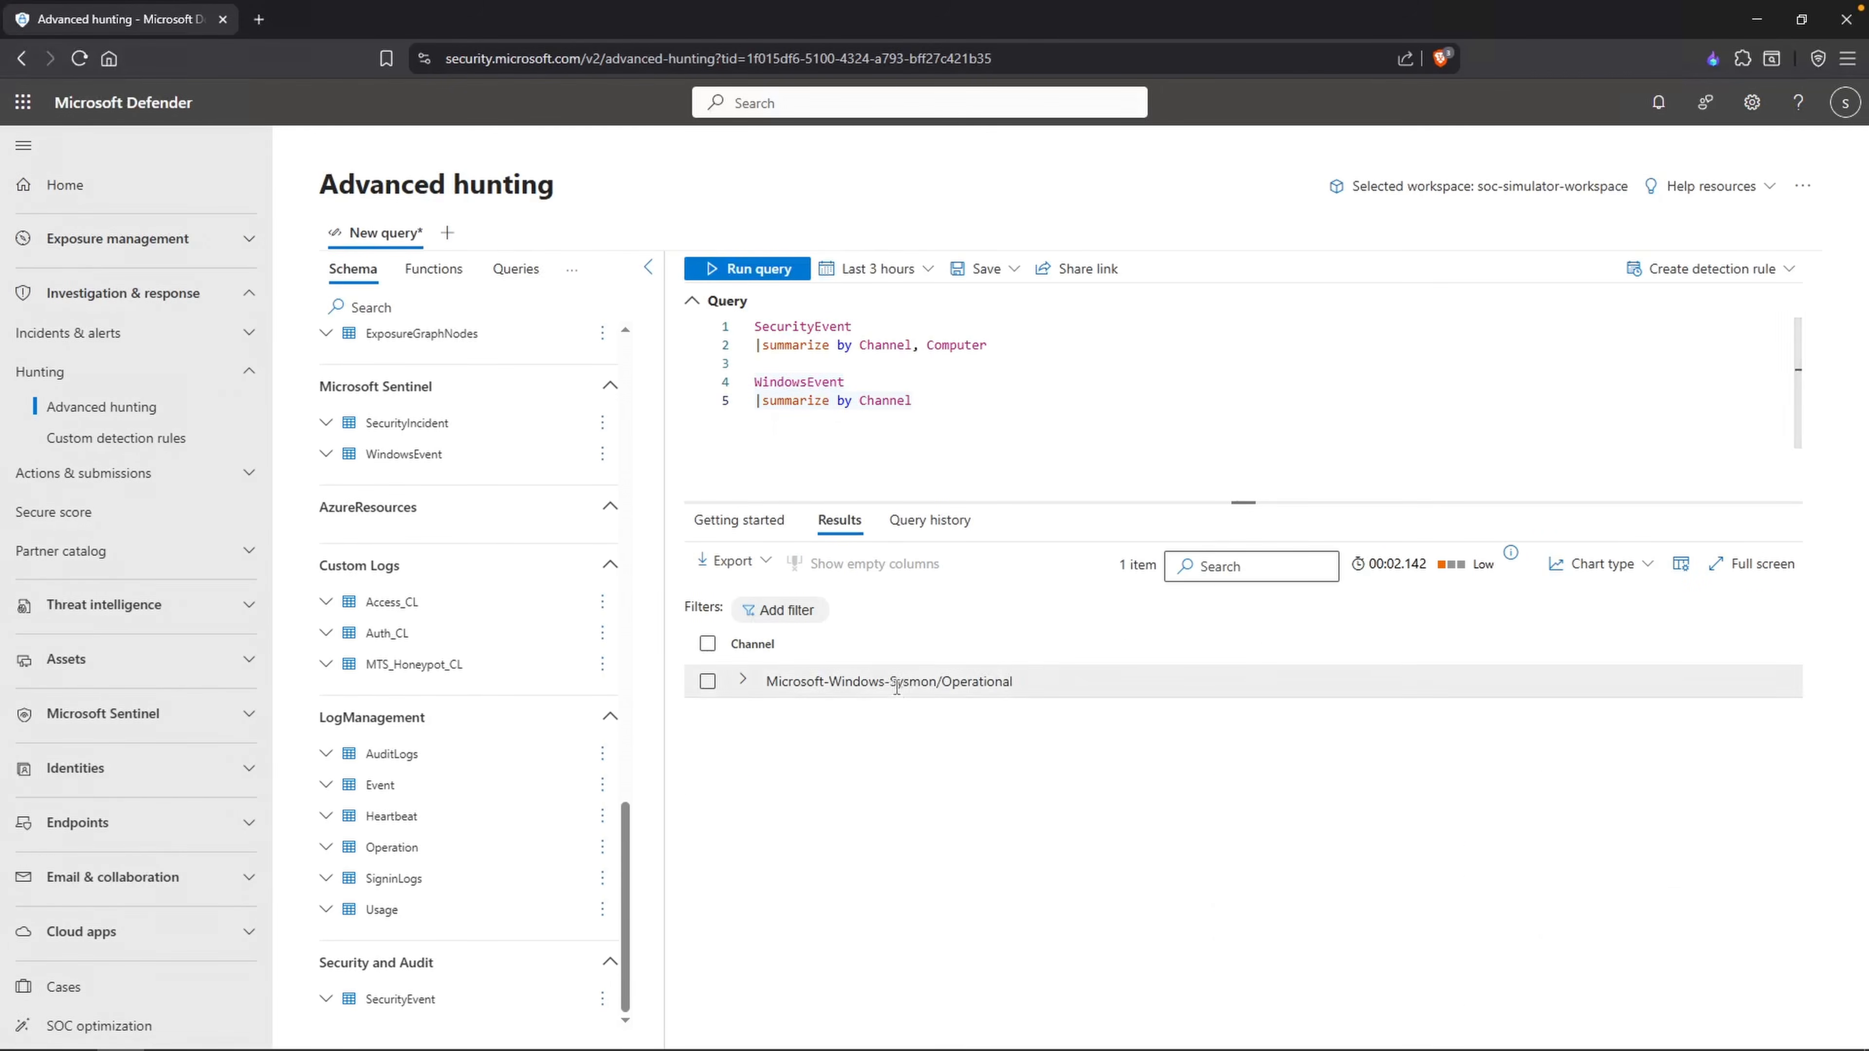
# Step: Rerun the WindowsEvent summary over the last 30 days and widen the Channel column in the results
pyautogui.click(877, 268)
pyautogui.click(949, 444)
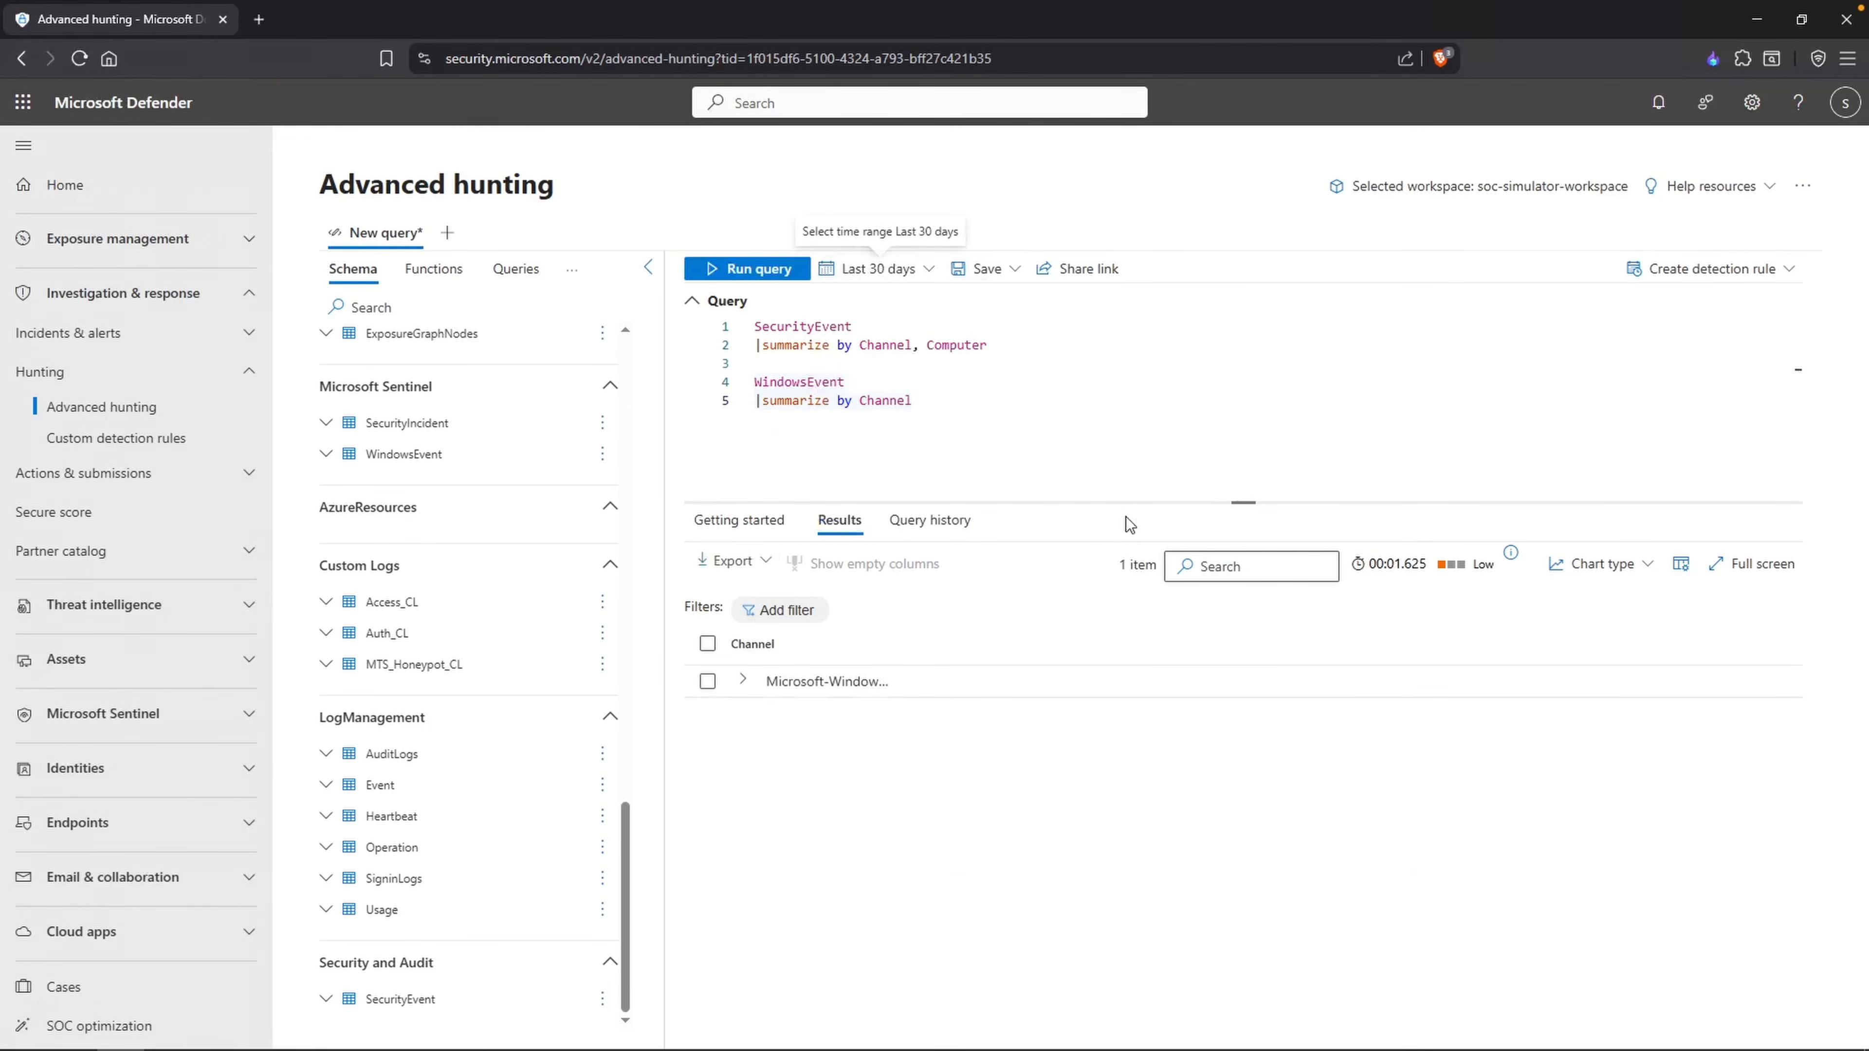
pyautogui.moveTo(879, 661); pyautogui.dragTo(1120, 662)
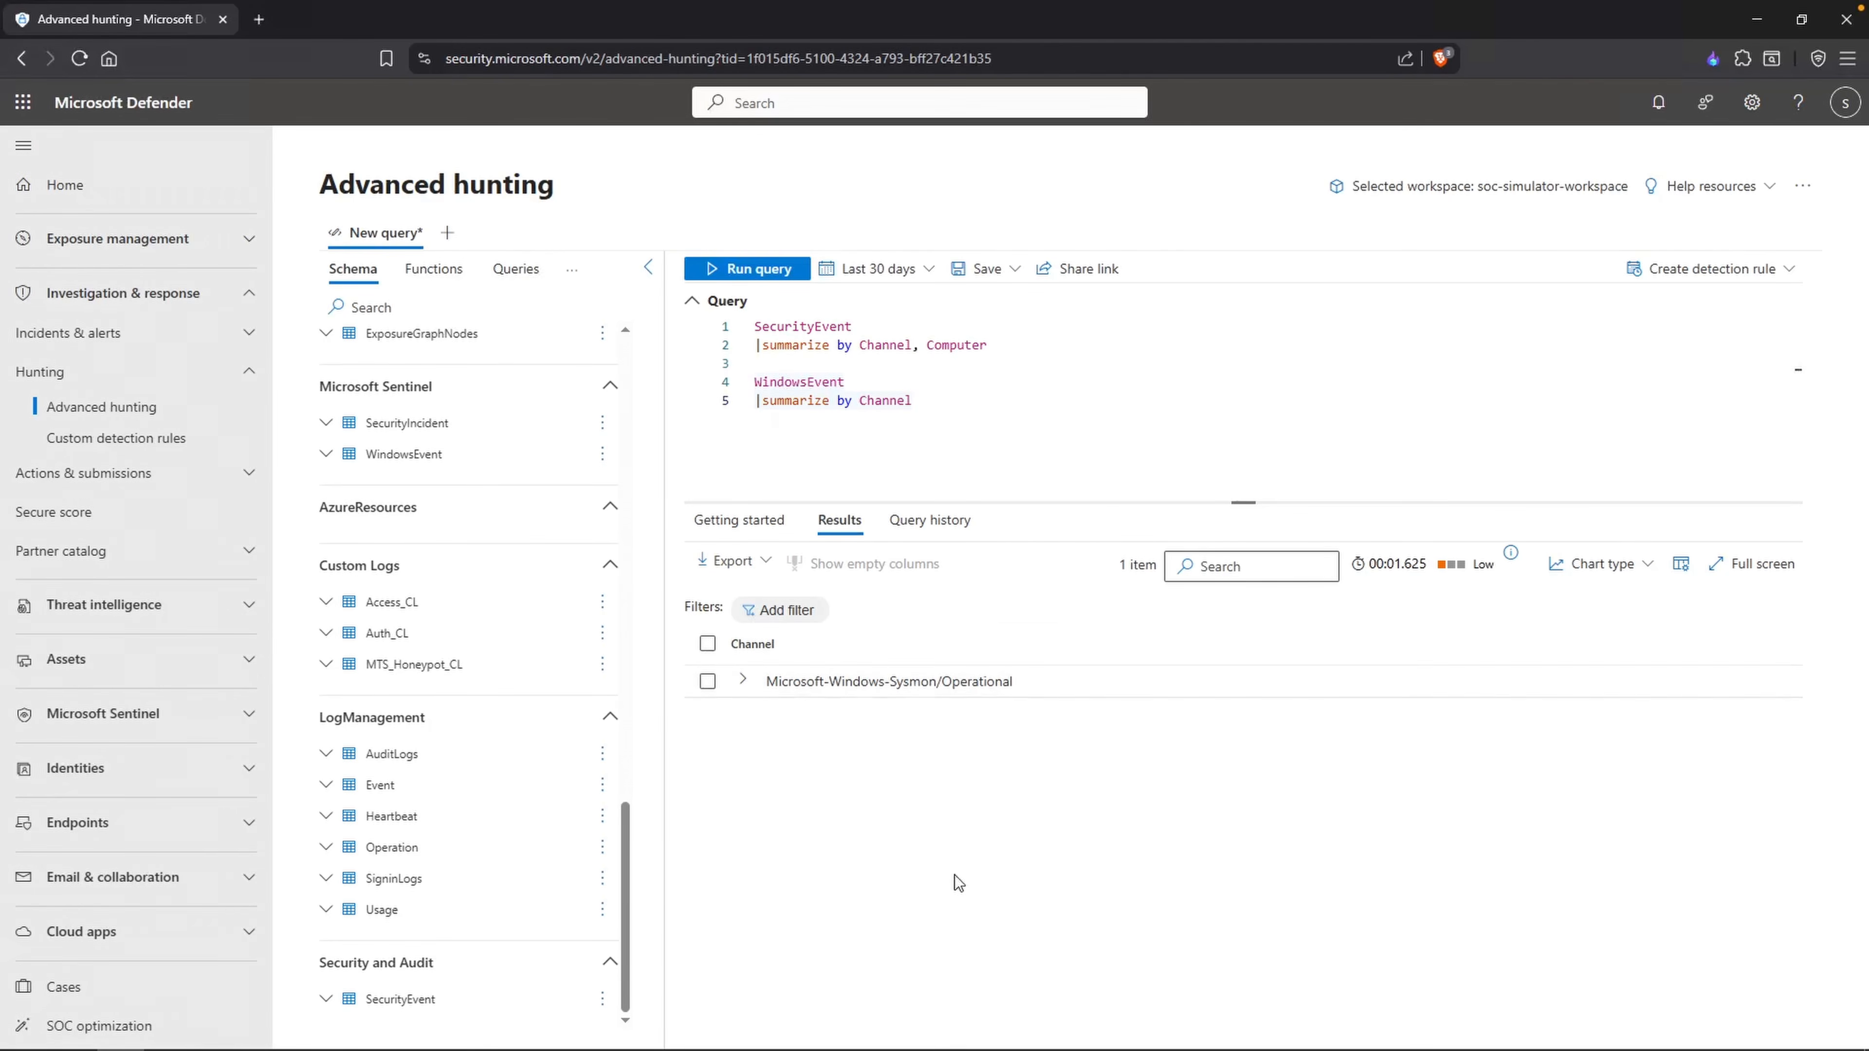
# Step: Add Computer to the WindowsEvent summarize clause and rerun the query
pyautogui.click(902, 410)
pyautogui.write(', Computer')
pyautogui.hotkey('shift', 'Return')
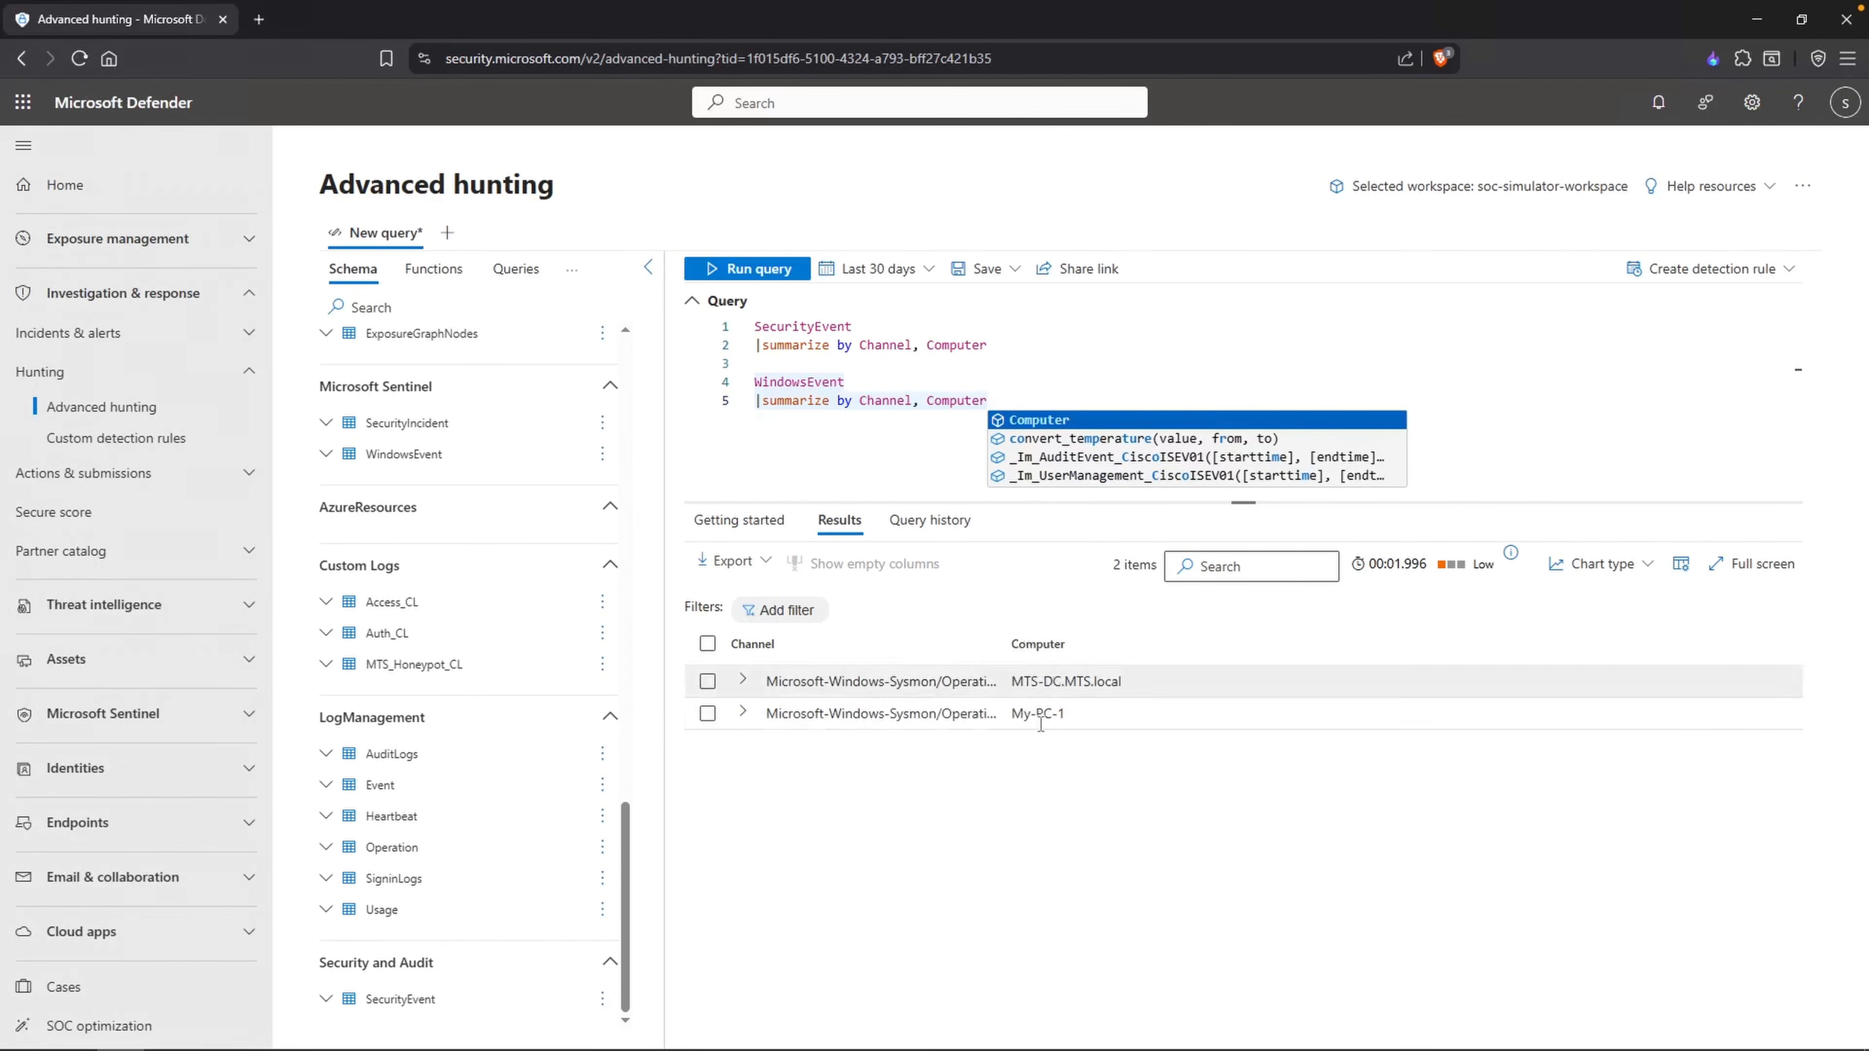
# Step: Inspect the My-PC-1 and MTS-DC.MTS.local records in the WindowsEvent results, then return to the query
pyautogui.moveTo(1065, 713); pyautogui.dragTo(1019, 734)
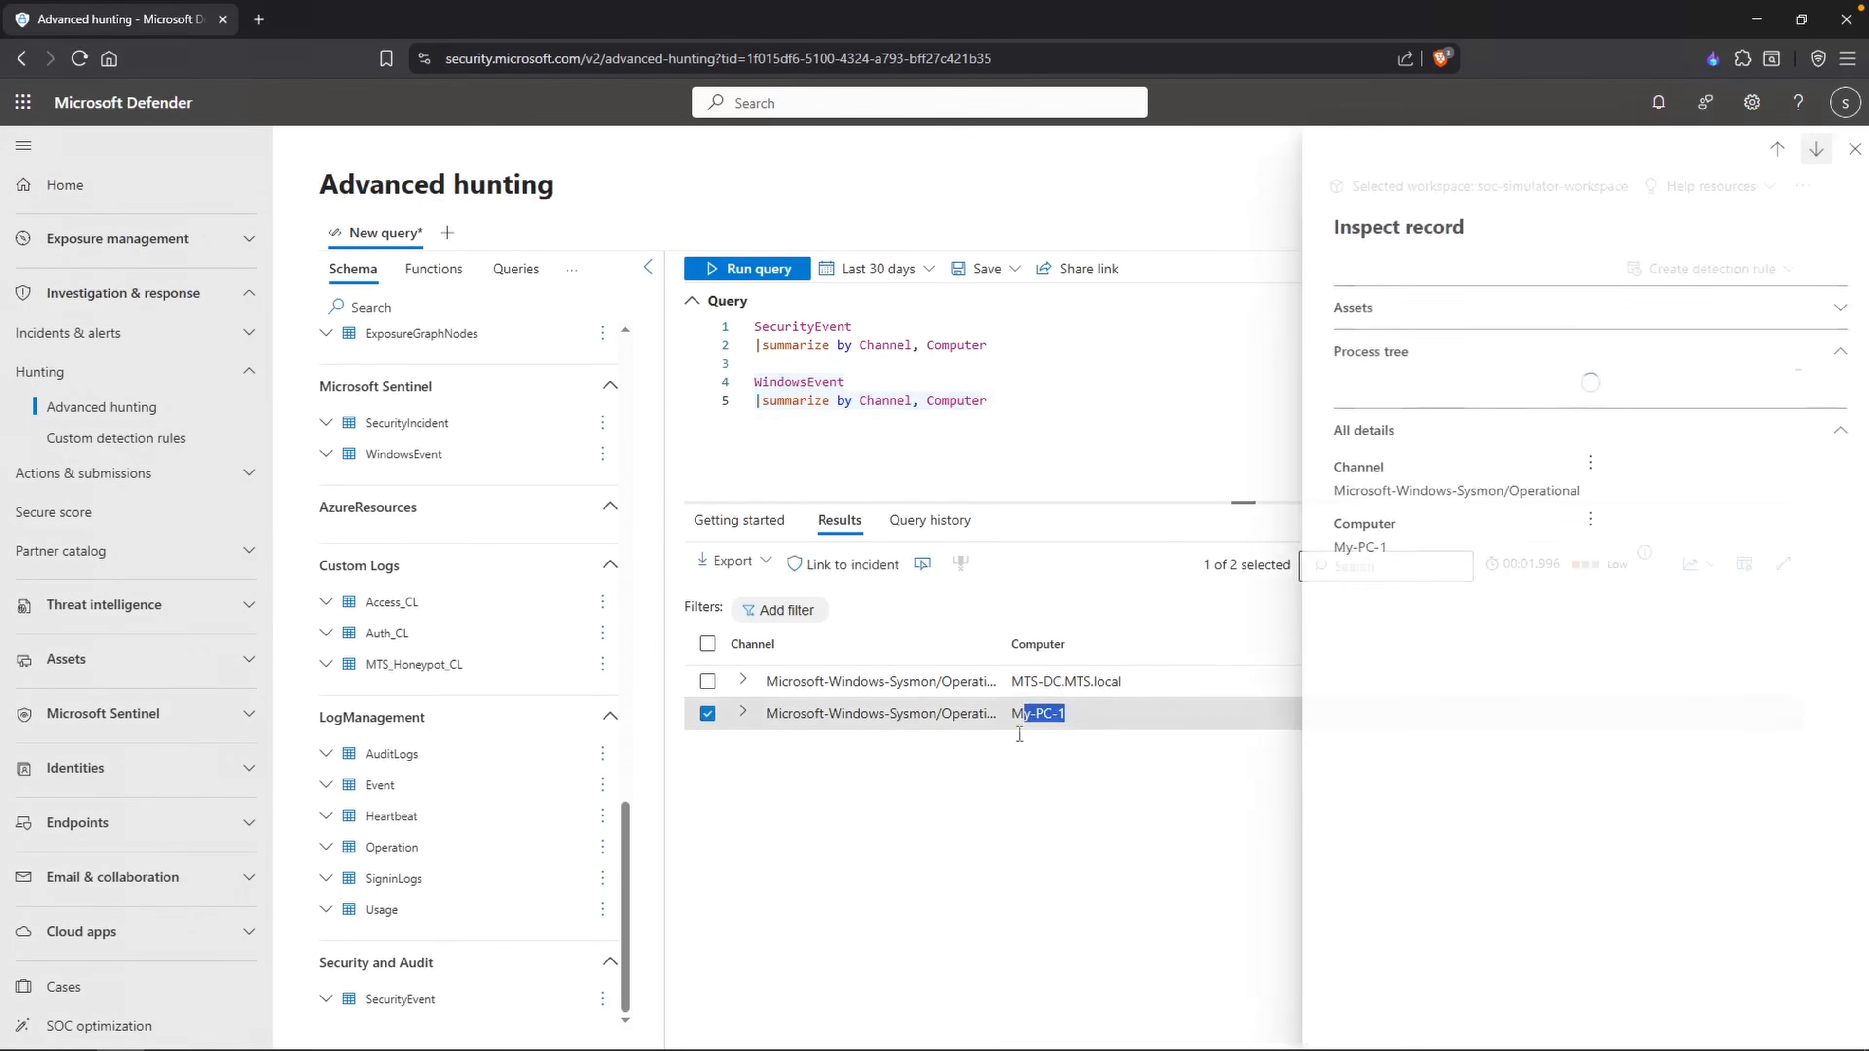
pyautogui.click(1022, 763)
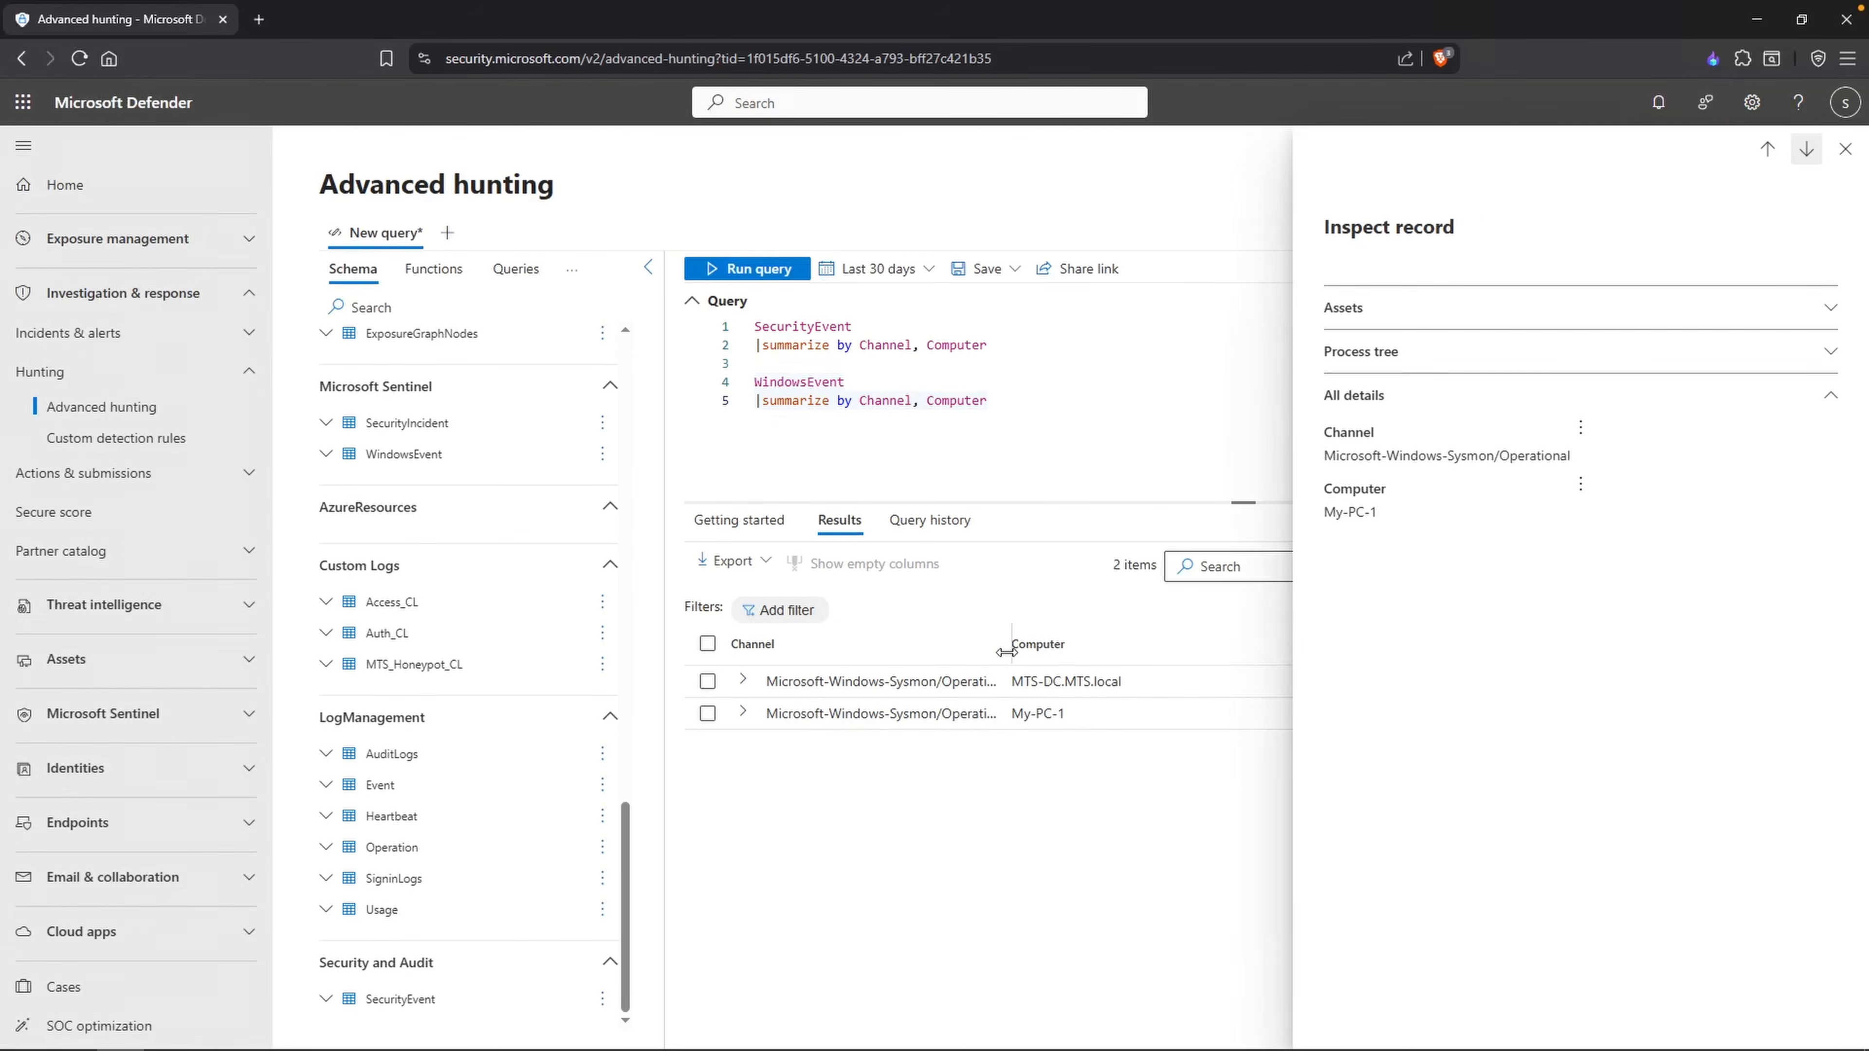
pyautogui.moveTo(1013, 681); pyautogui.dragTo(1125, 719)
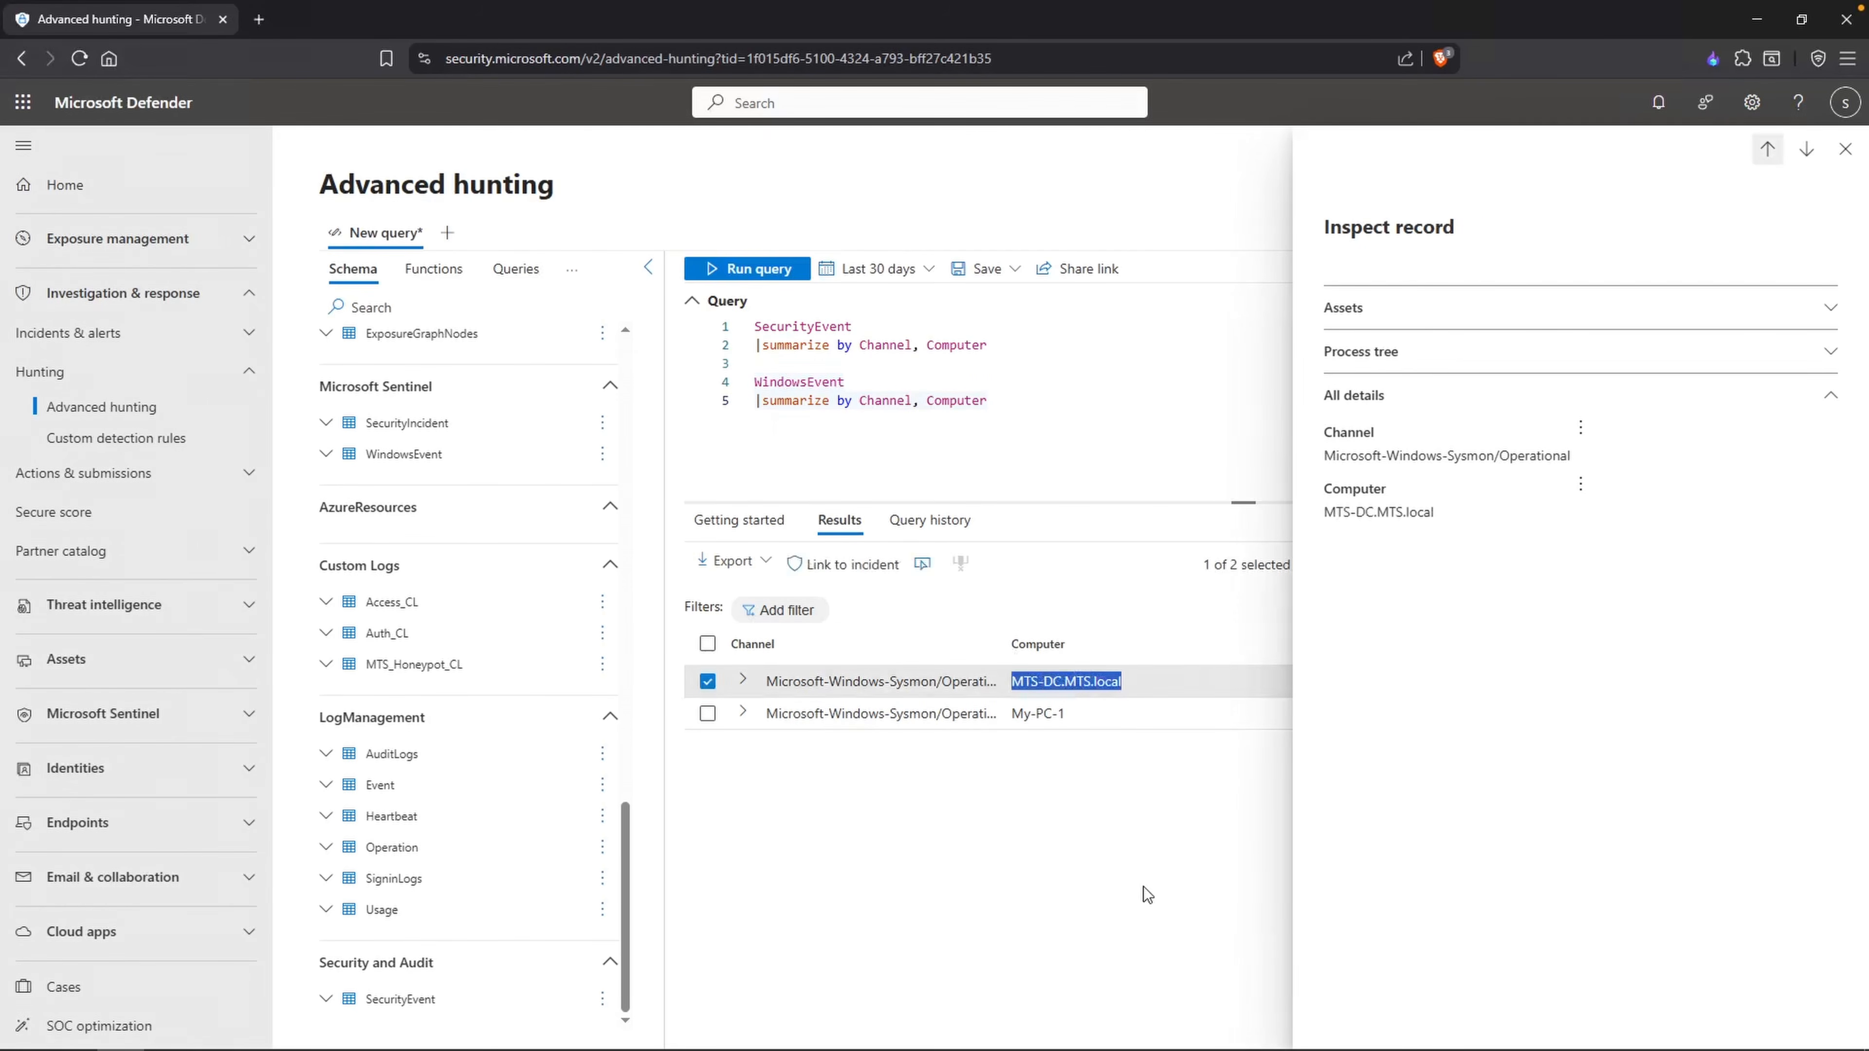
pyautogui.click(1009, 416)
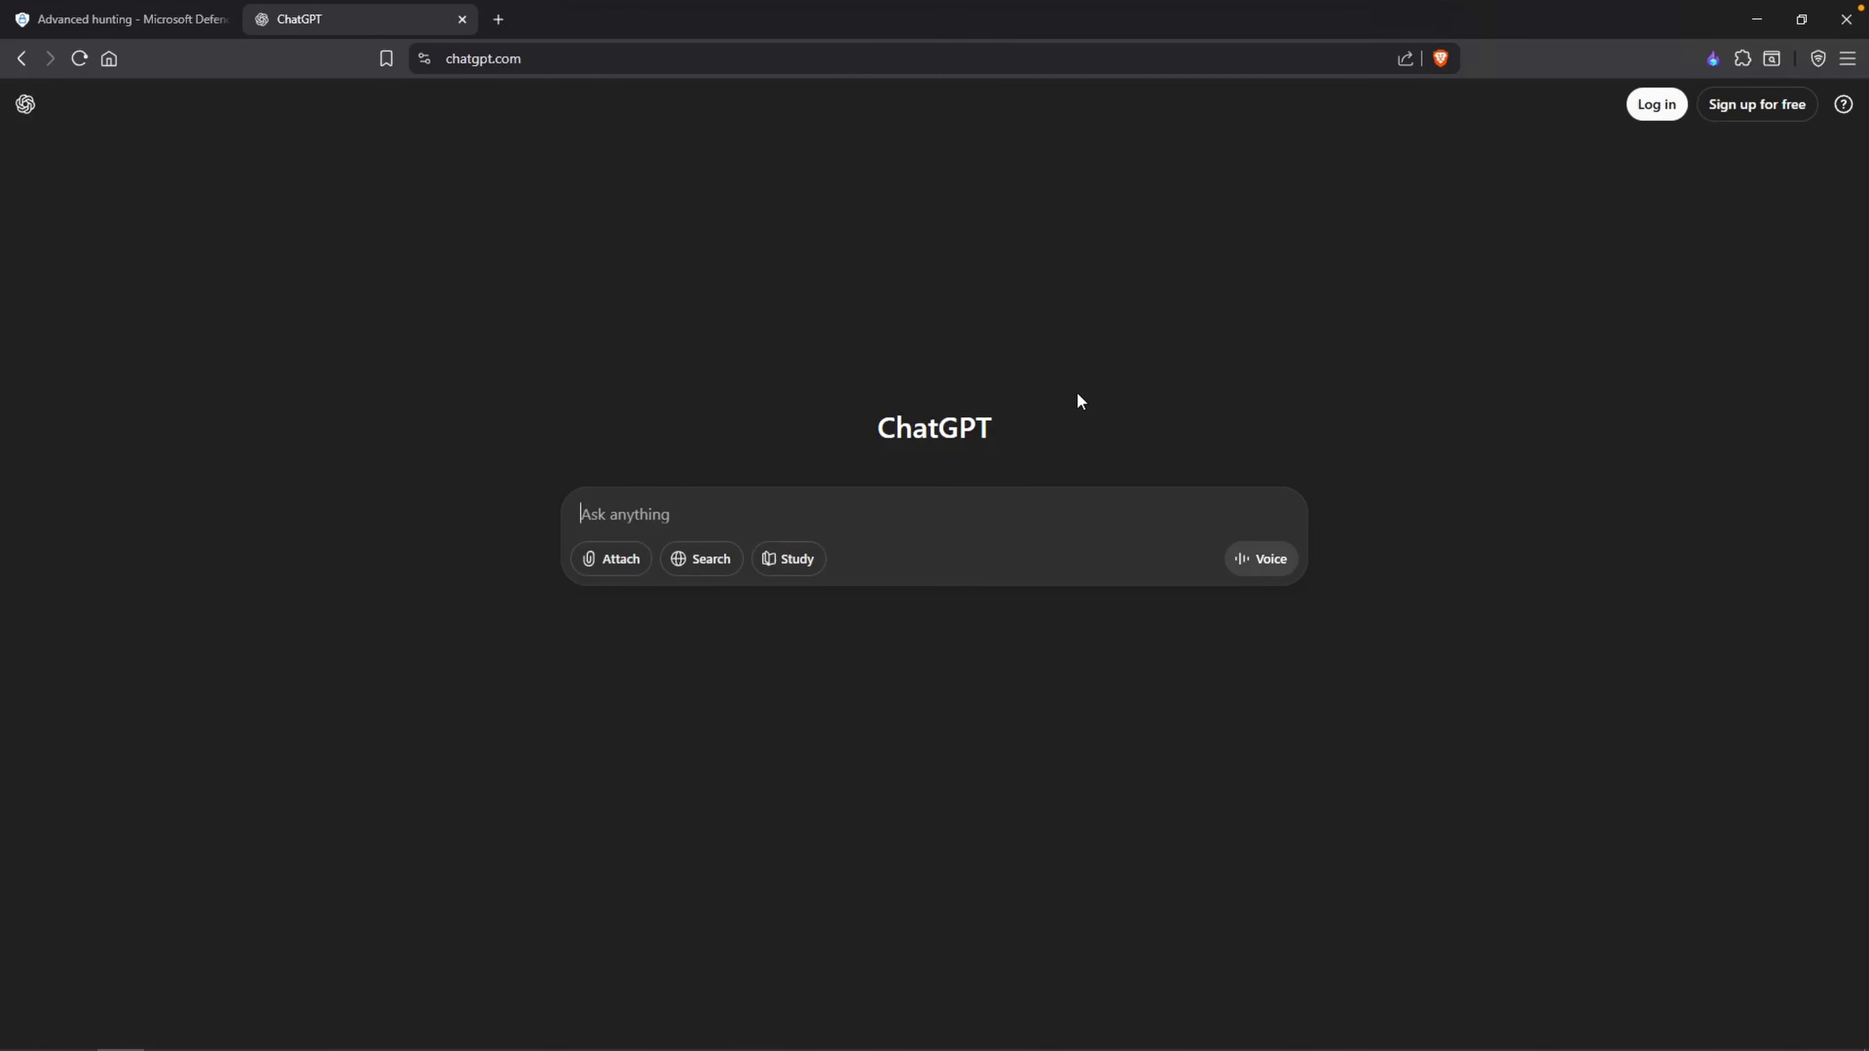
# Step: Switch to ChatGPT and ask "Does Sysmon Events or Windows Event Logs (Security, System, LocalSession Terminal) contain any network events?"
pyautogui.write('Does Sysmon Events or Windows Event Logs (Security, Sys')
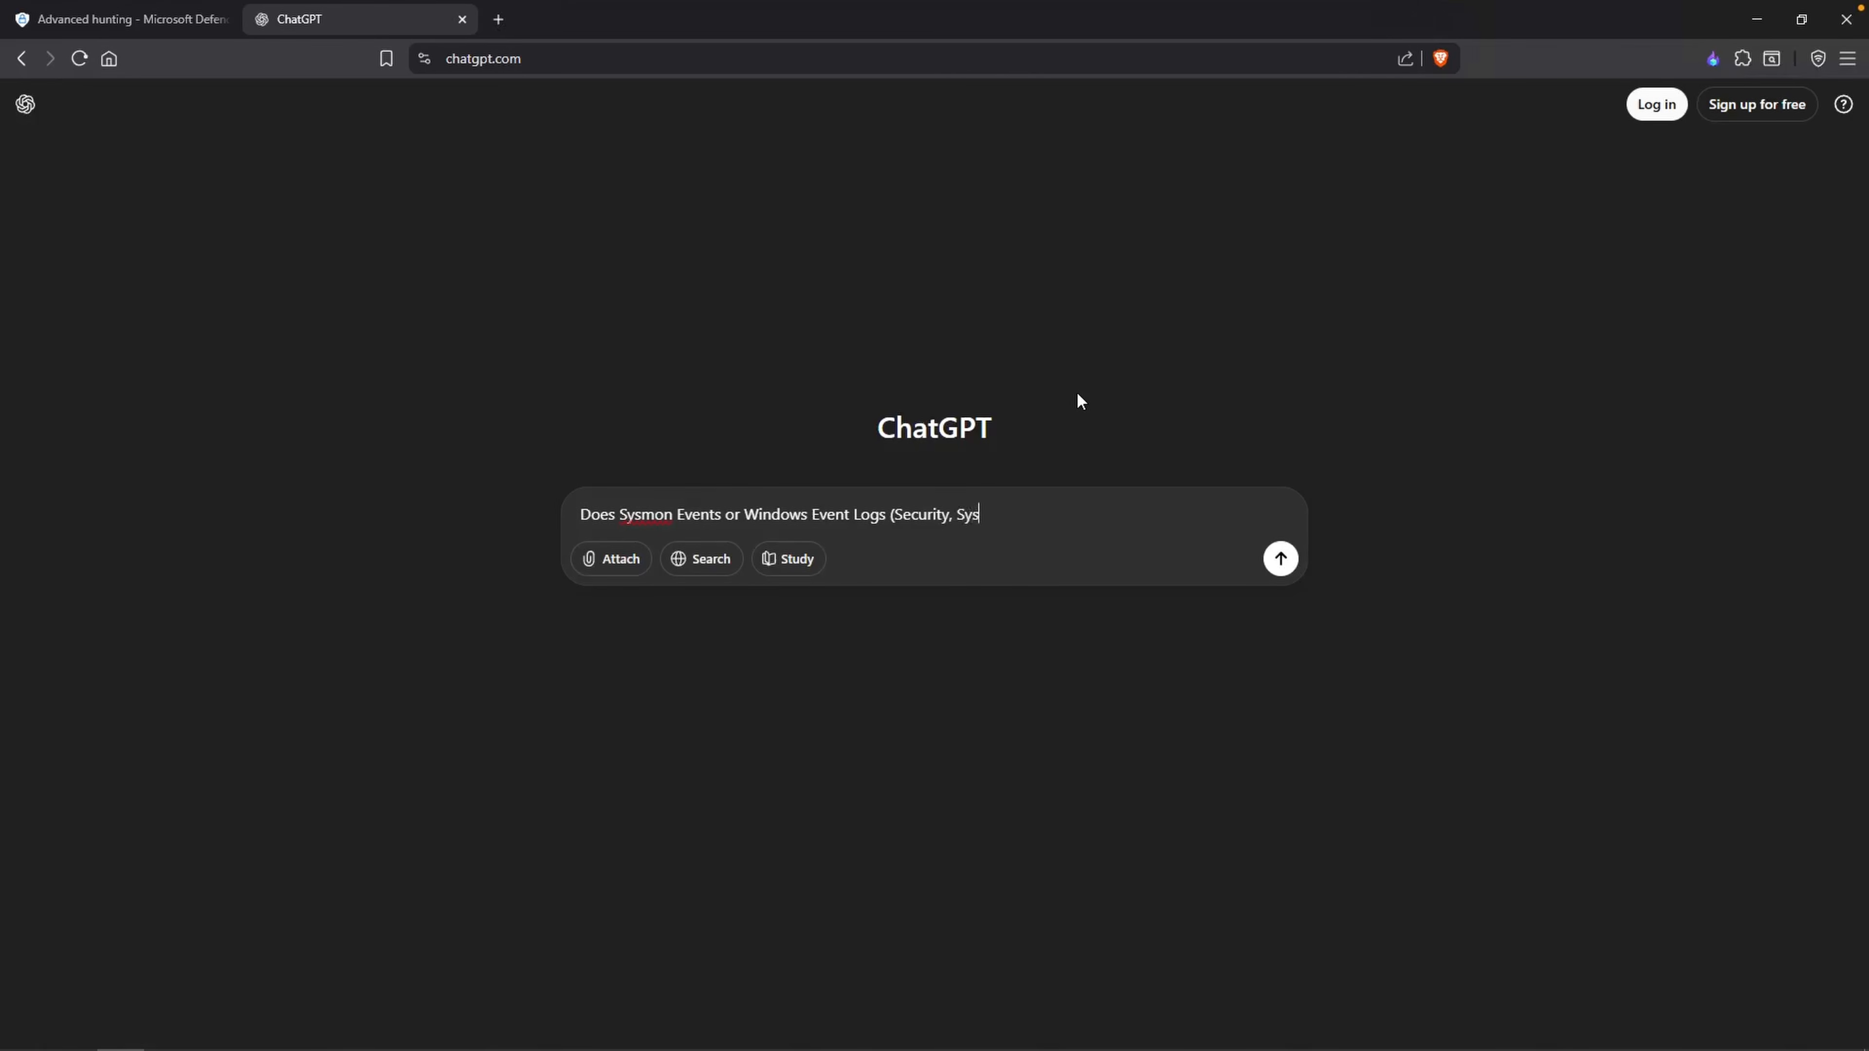
pyautogui.write('tem, LocalSession Terminal) contain ')
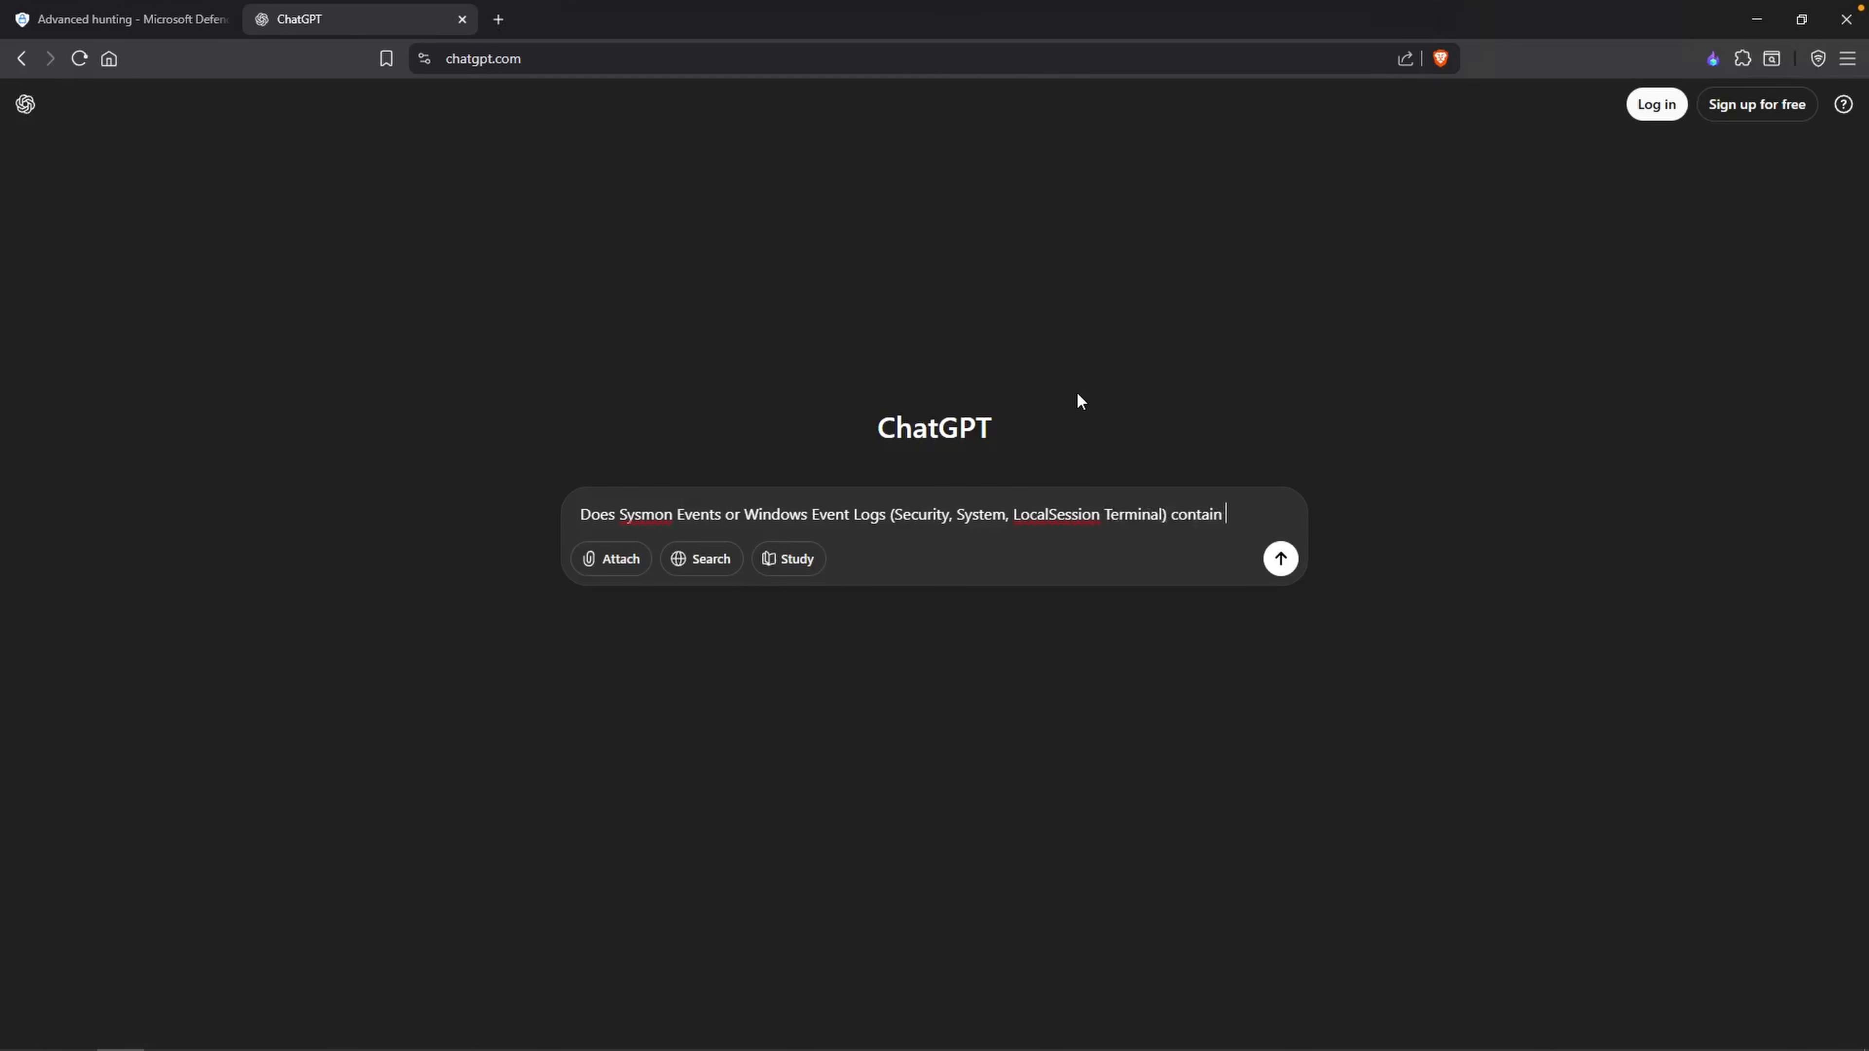
pyautogui.write('any network events?')
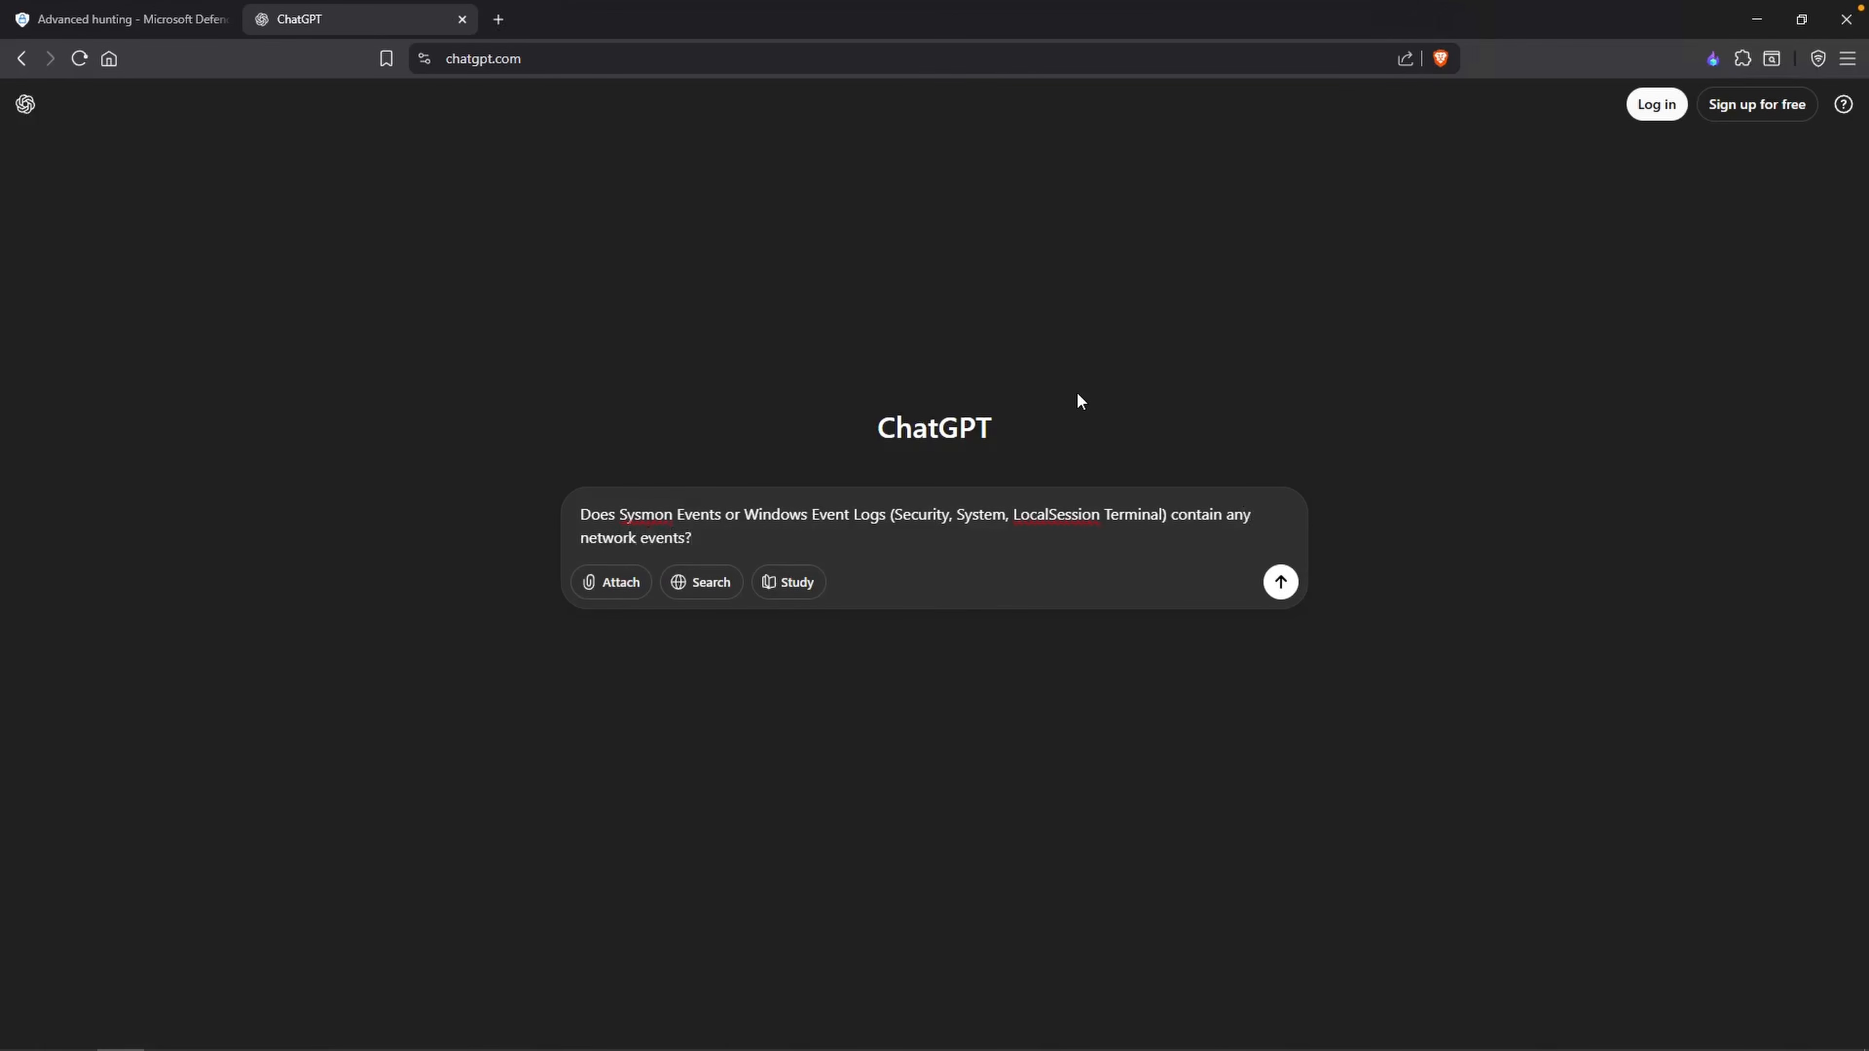
pyautogui.press('Return')
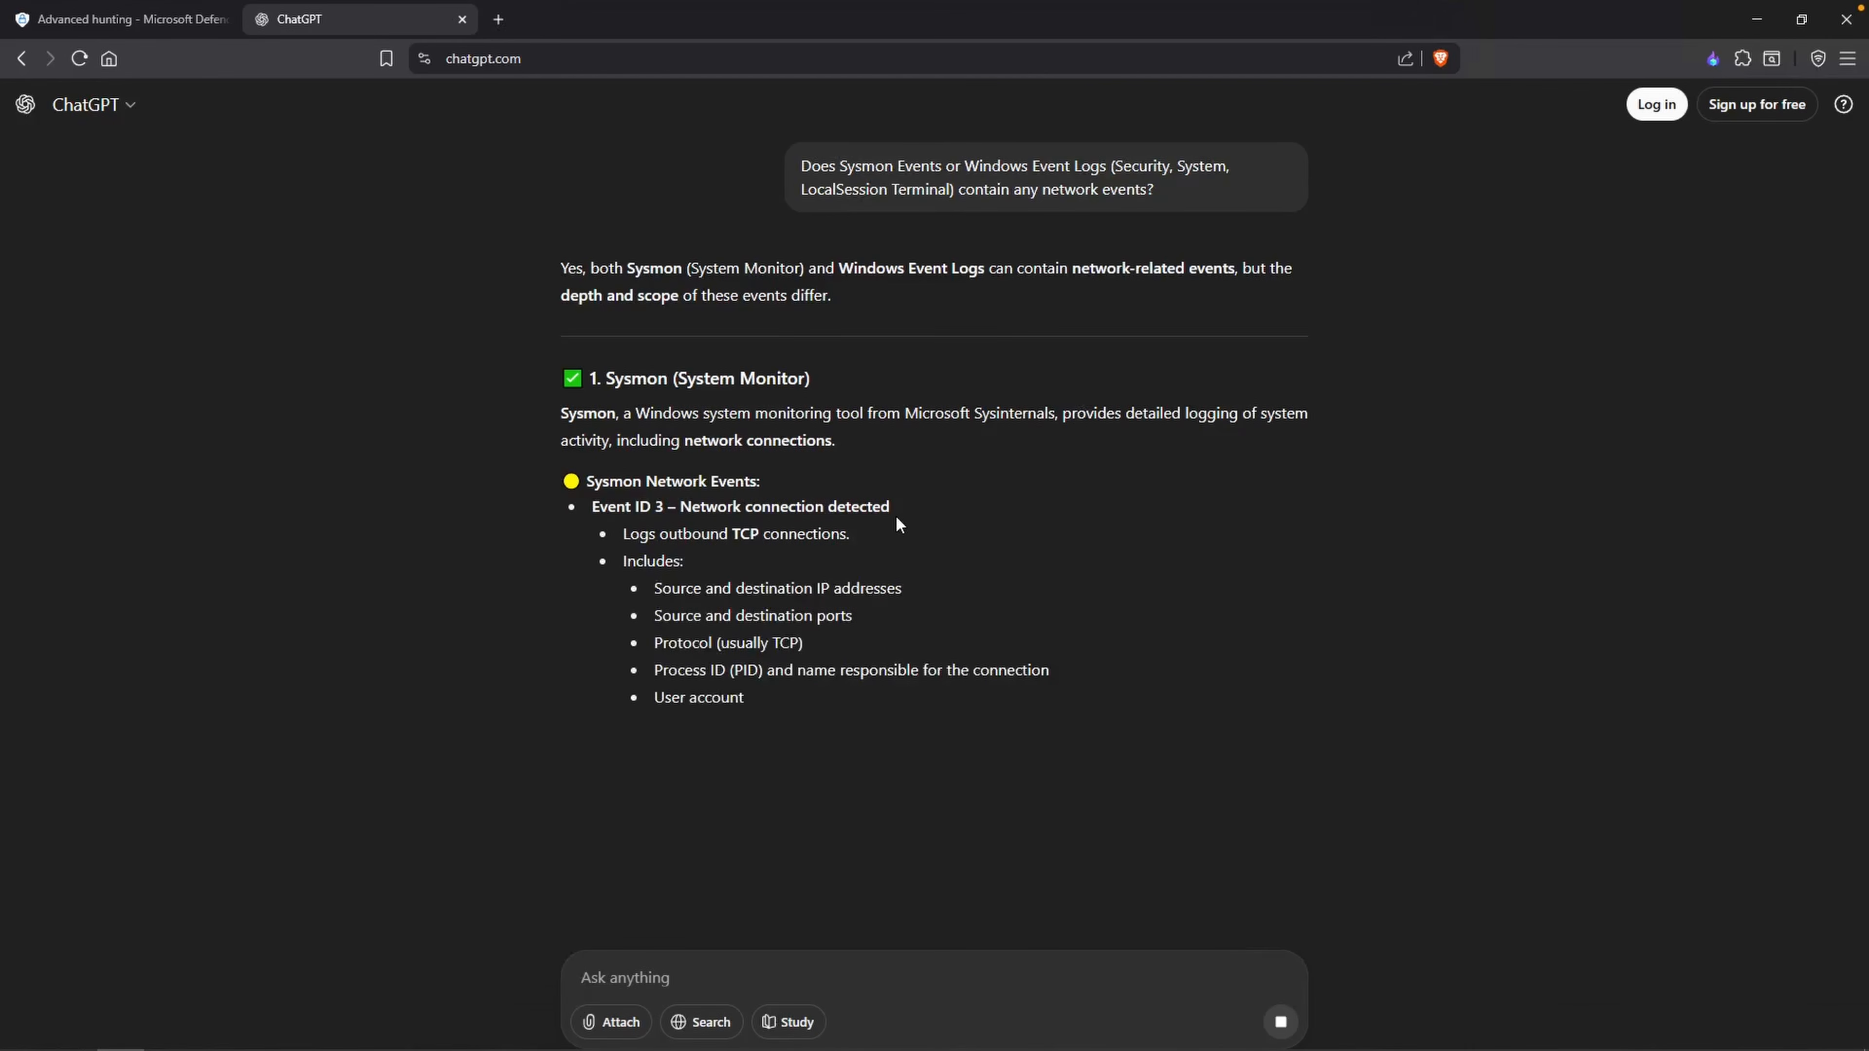
# Step: Read the answer's Sysmon section on the network connection event and the fields it includes
pyautogui.moveTo(745, 722); pyautogui.dragTo(1086, 727)
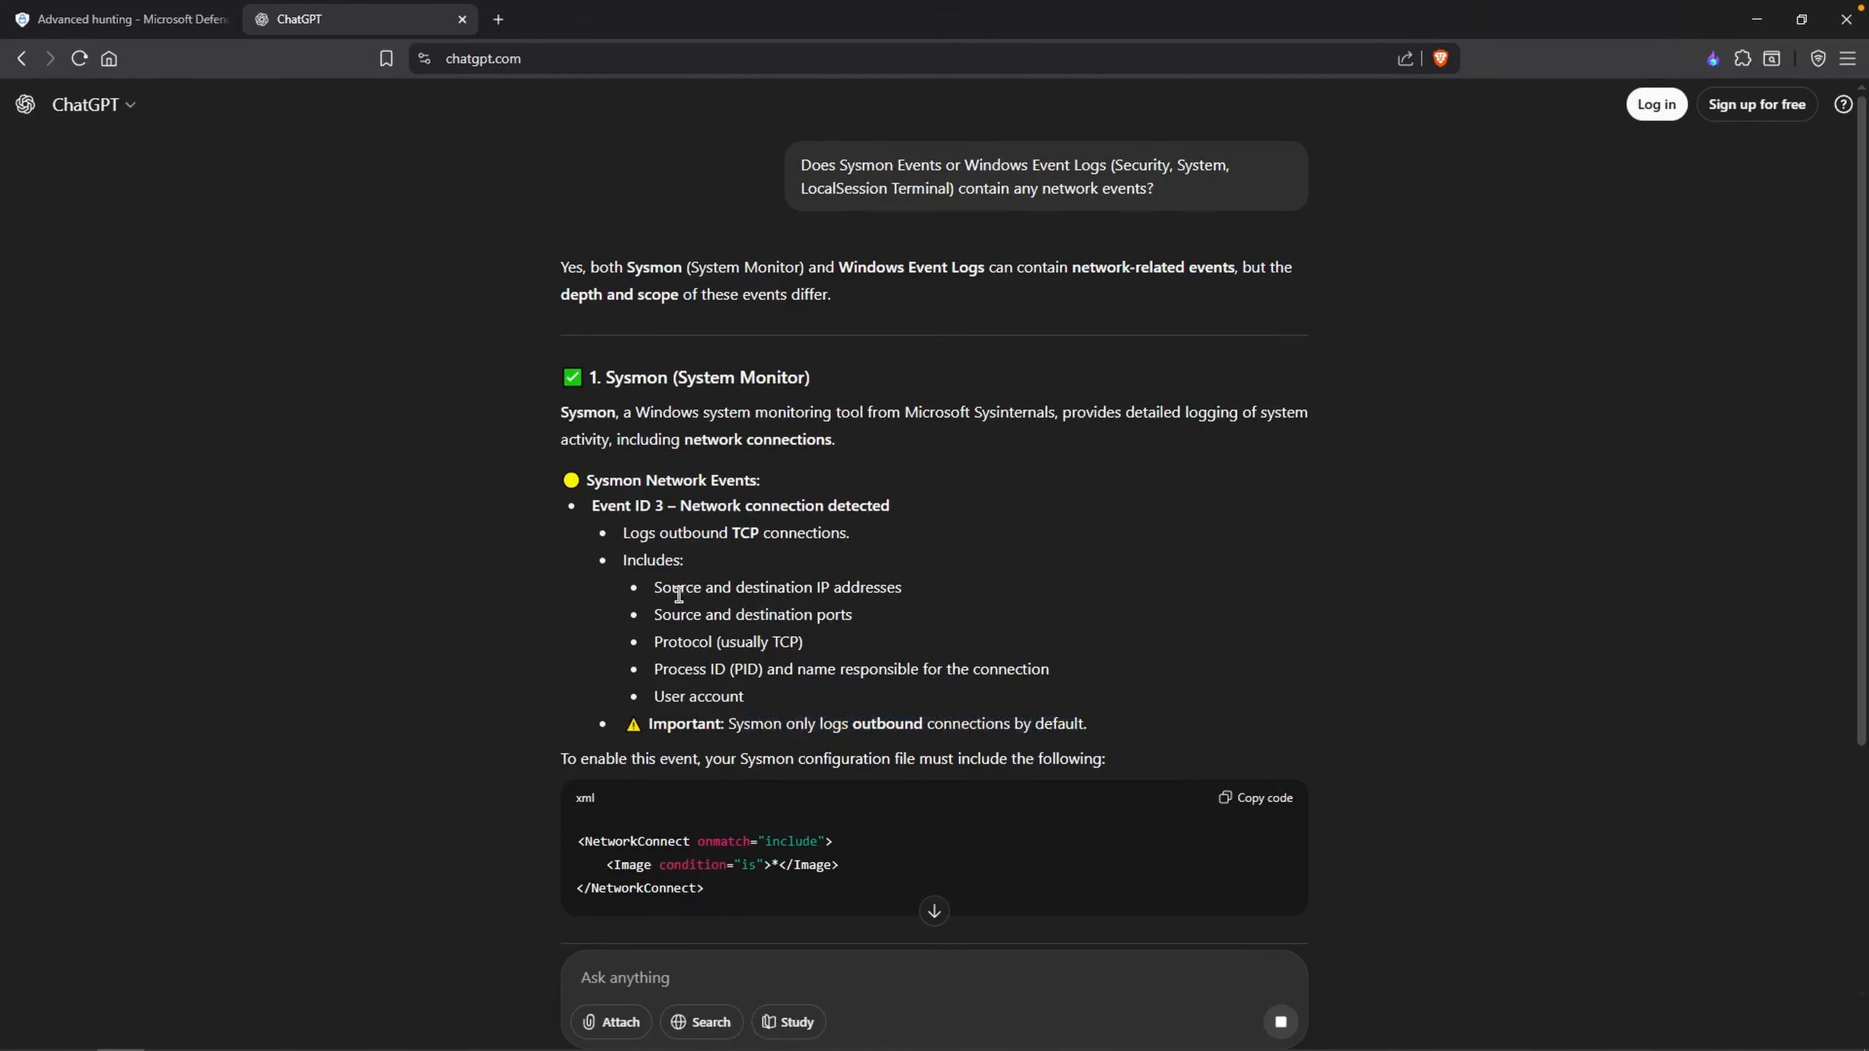
pyautogui.moveTo(679, 593); pyautogui.dragTo(868, 594)
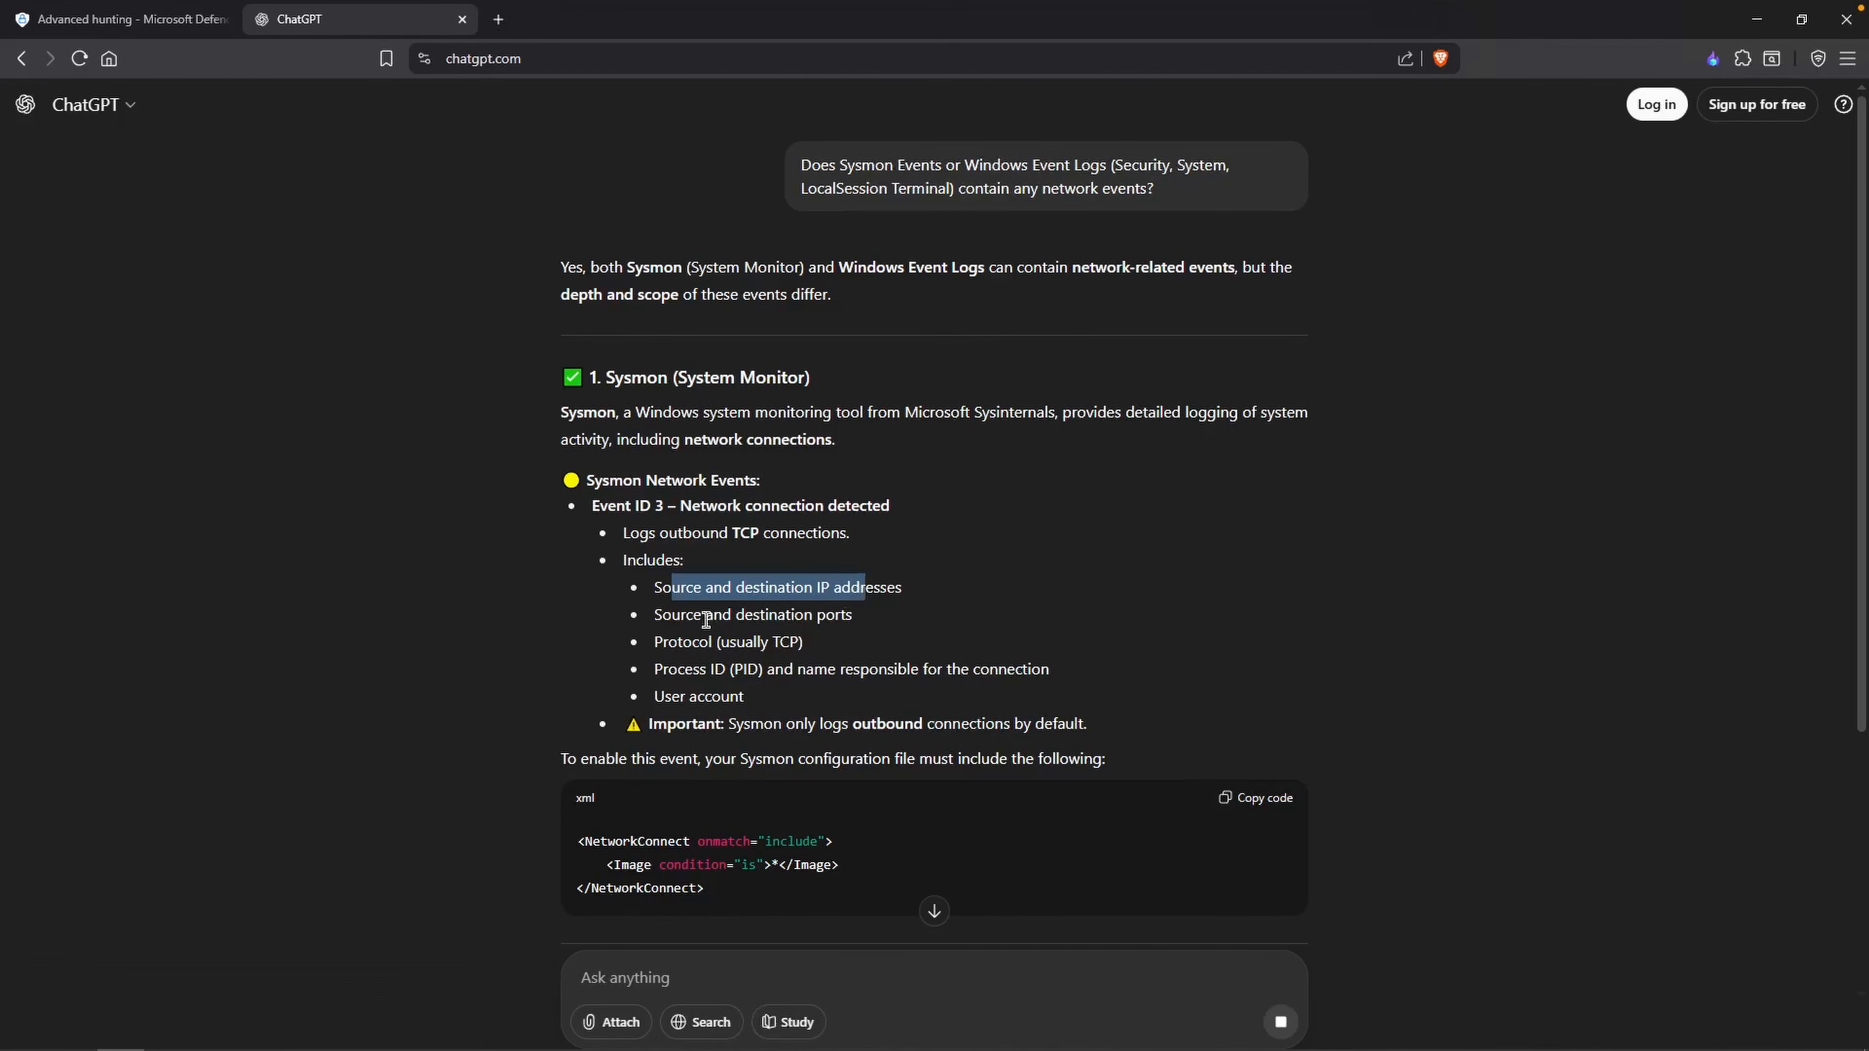
pyautogui.moveTo(679, 620); pyautogui.dragTo(848, 621)
pyautogui.moveTo(655, 646); pyautogui.dragTo(654, 695)
# Step: Examine the Windows Security Log section for network-related event IDs covering logons and permitted or blocked connections
pyautogui.scroll(-5, 485, 695)
pyautogui.scroll(-3, 485, 695)
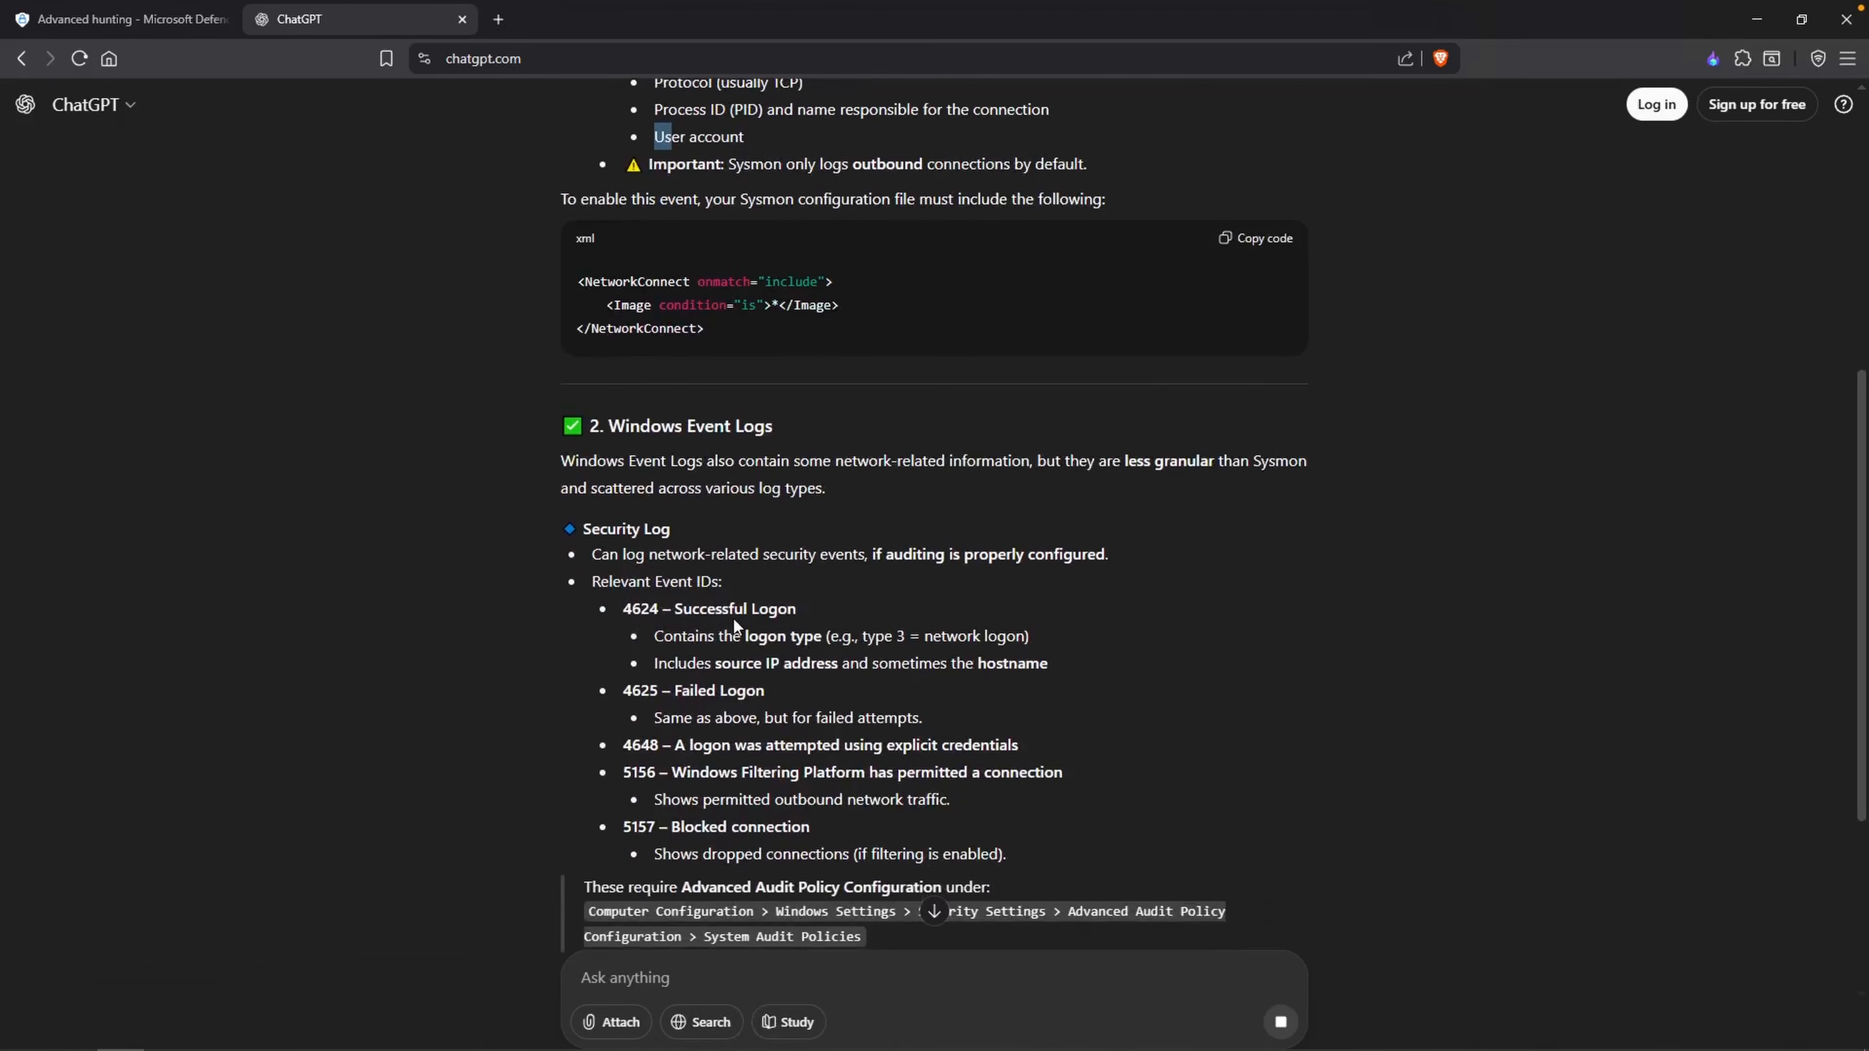
pyautogui.scroll(-1, 768, 629)
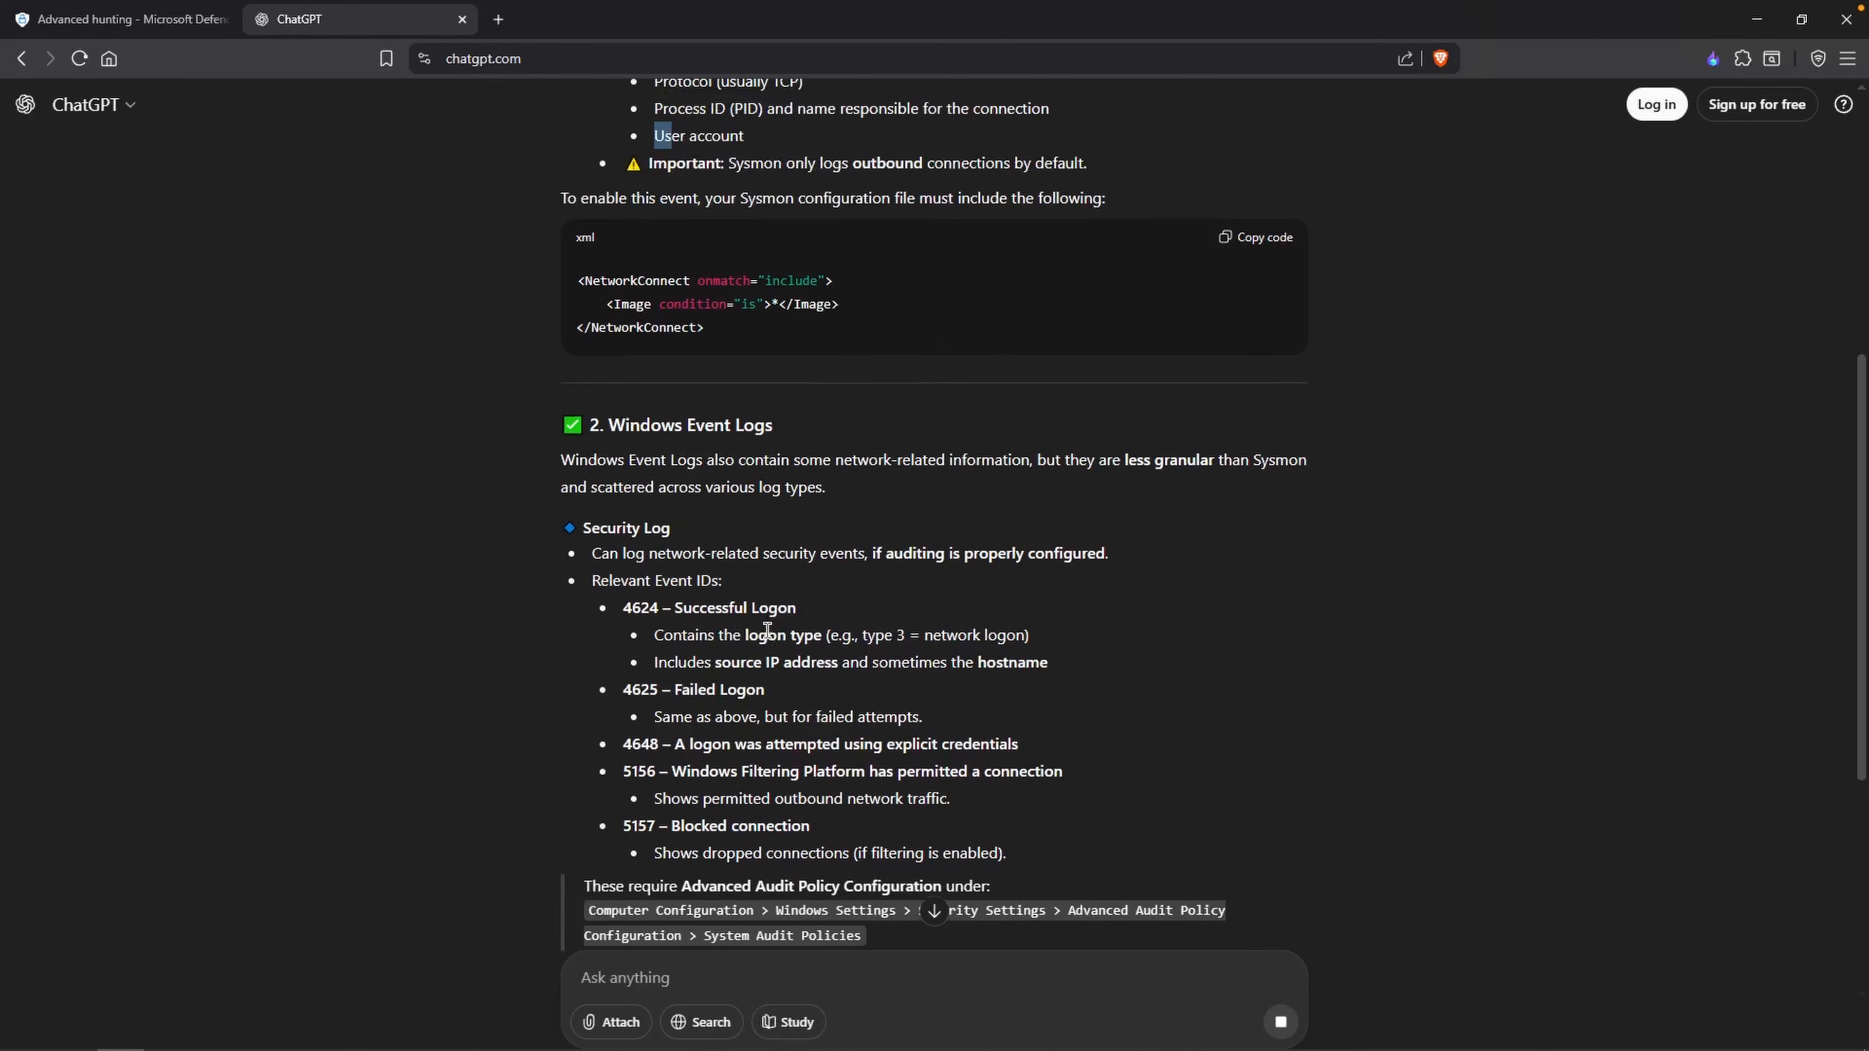
pyautogui.moveTo(677, 682); pyautogui.dragTo(765, 681)
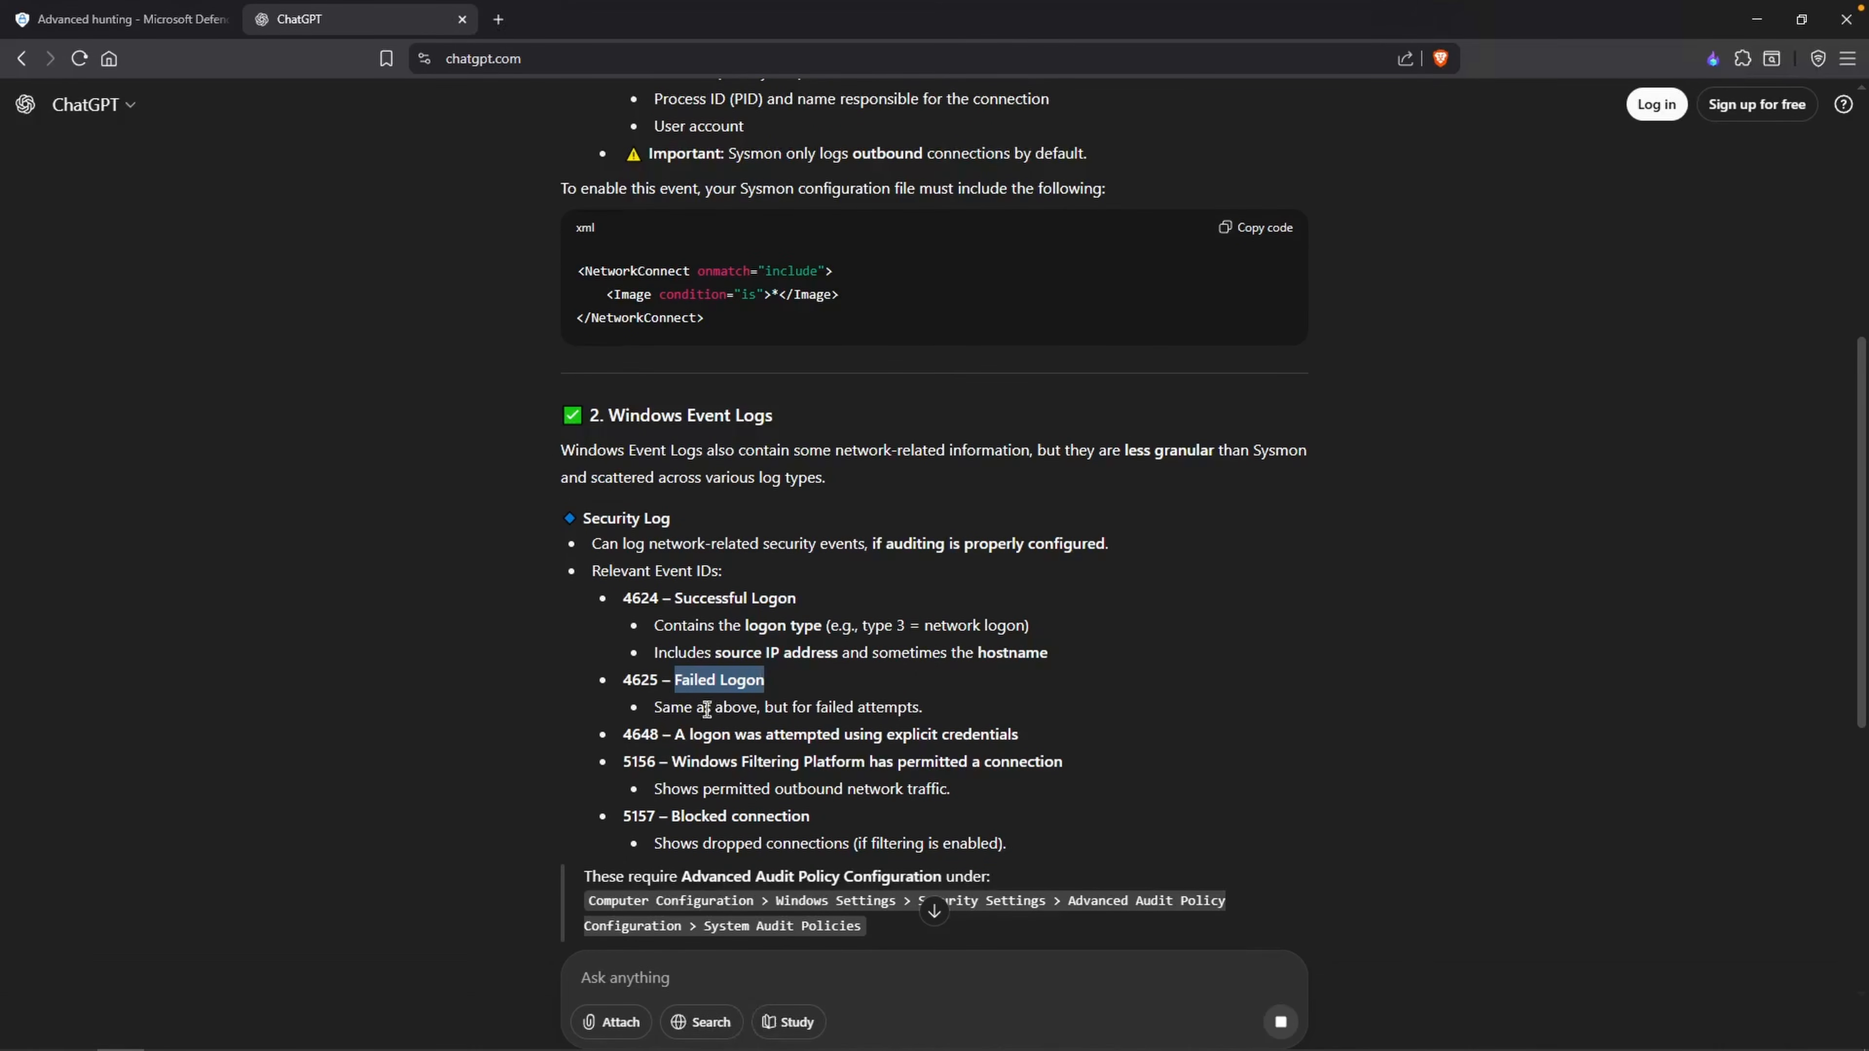
pyautogui.moveTo(675, 735); pyautogui.dragTo(1019, 736)
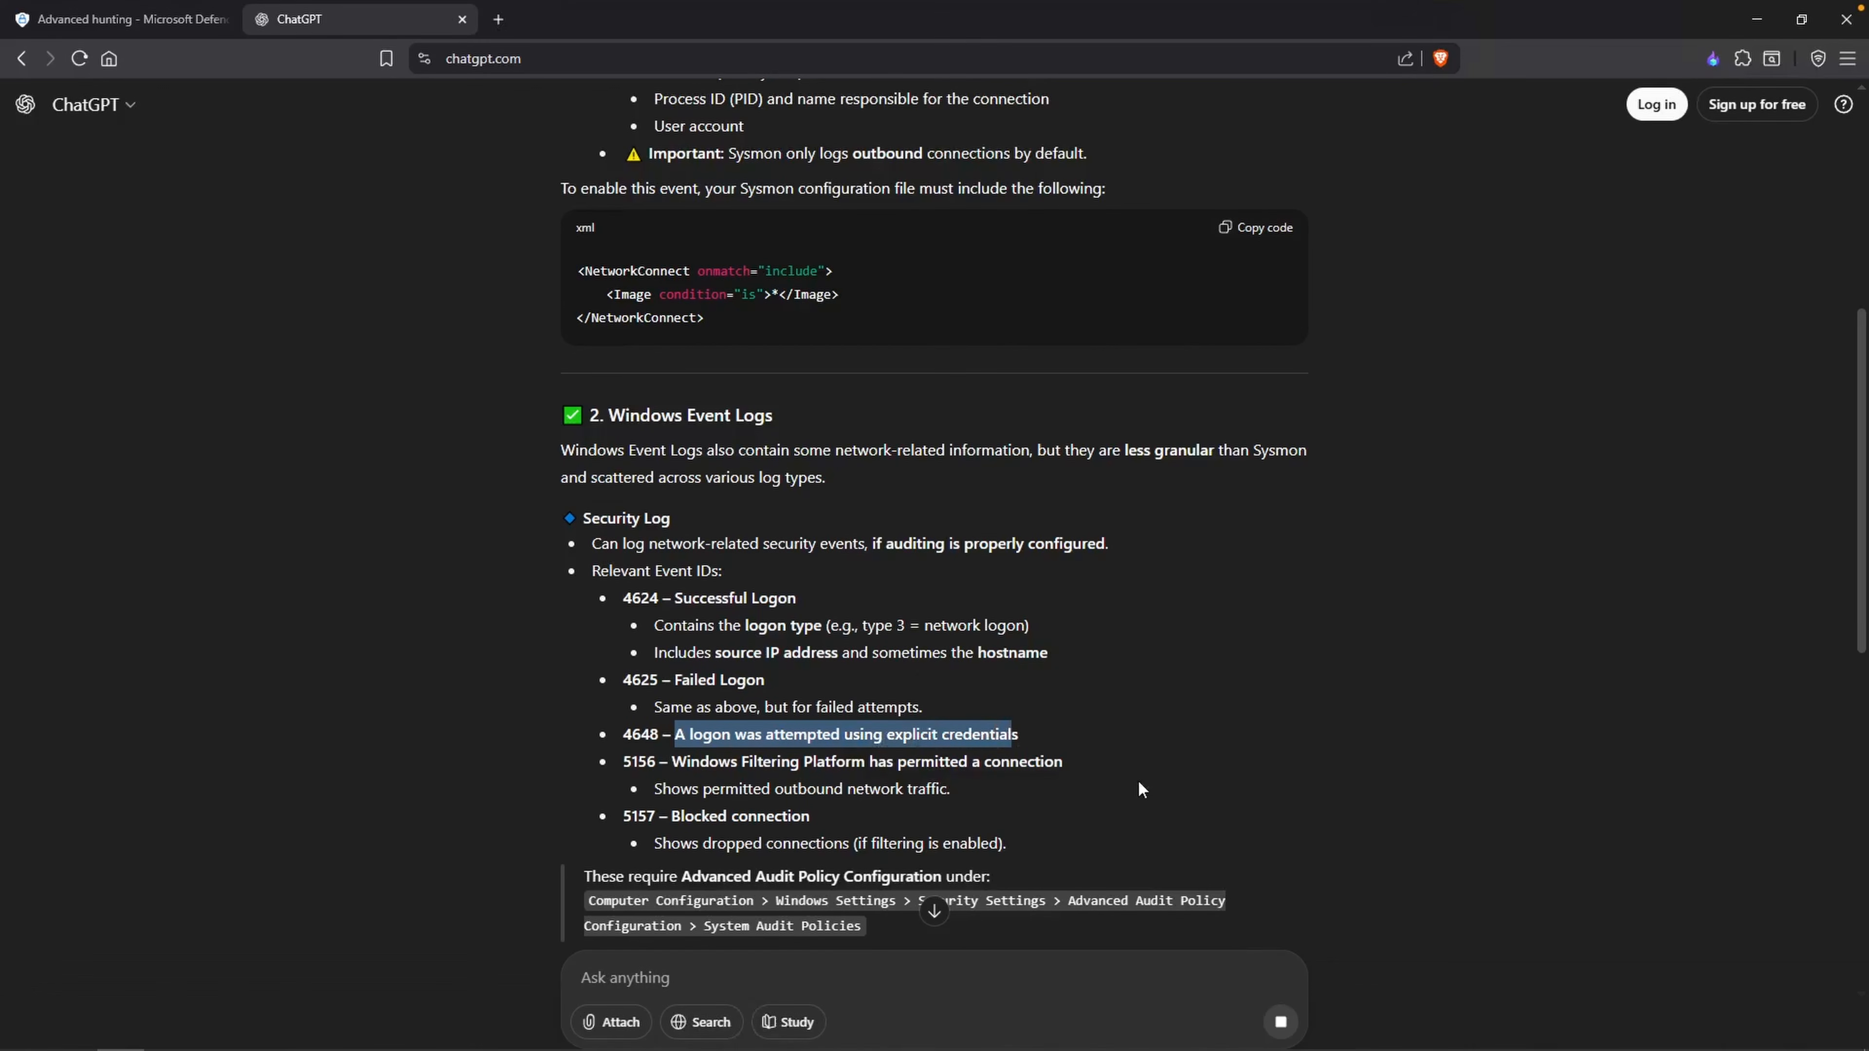
pyautogui.scroll(-1, 1137, 780)
pyautogui.moveTo(660, 699); pyautogui.dragTo(621, 752)
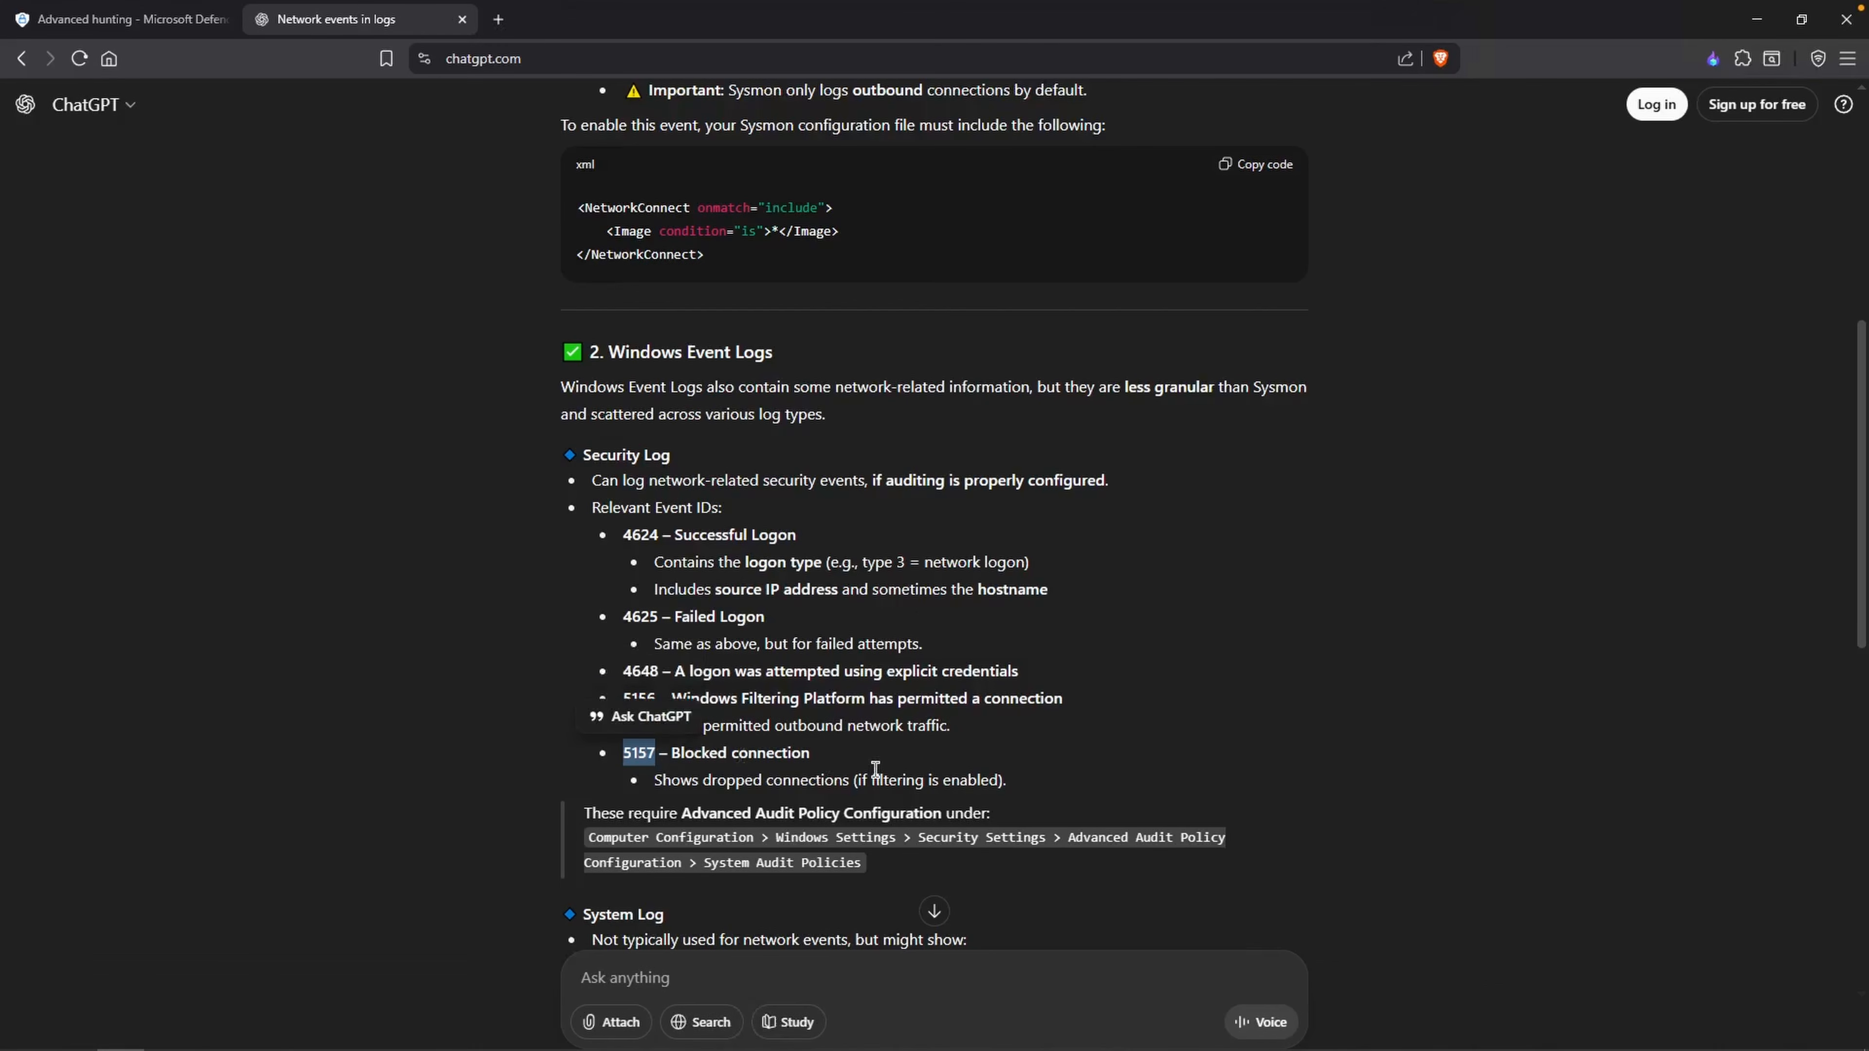
pyautogui.click(834, 725)
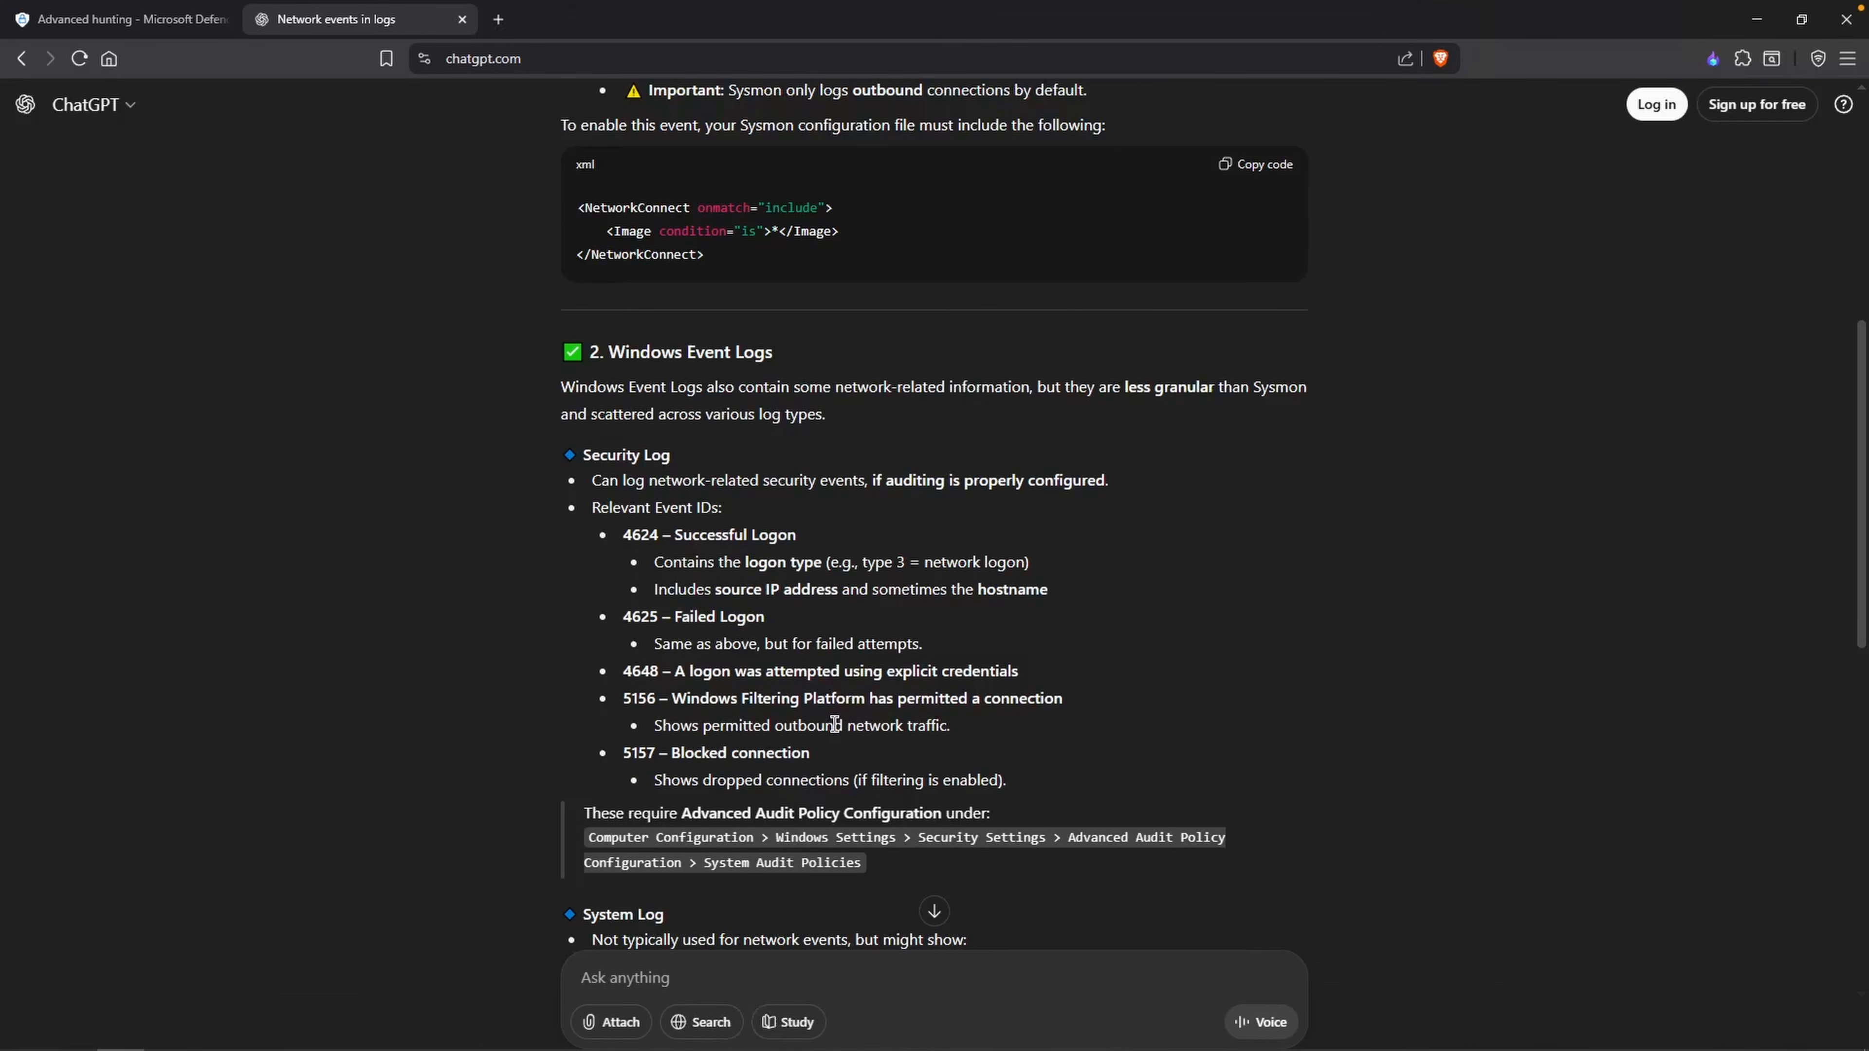
# Step: Read the System Log and TerminalServices-LocalSessionManager sections for their network and RDP events
pyautogui.scroll(-5, 834, 725)
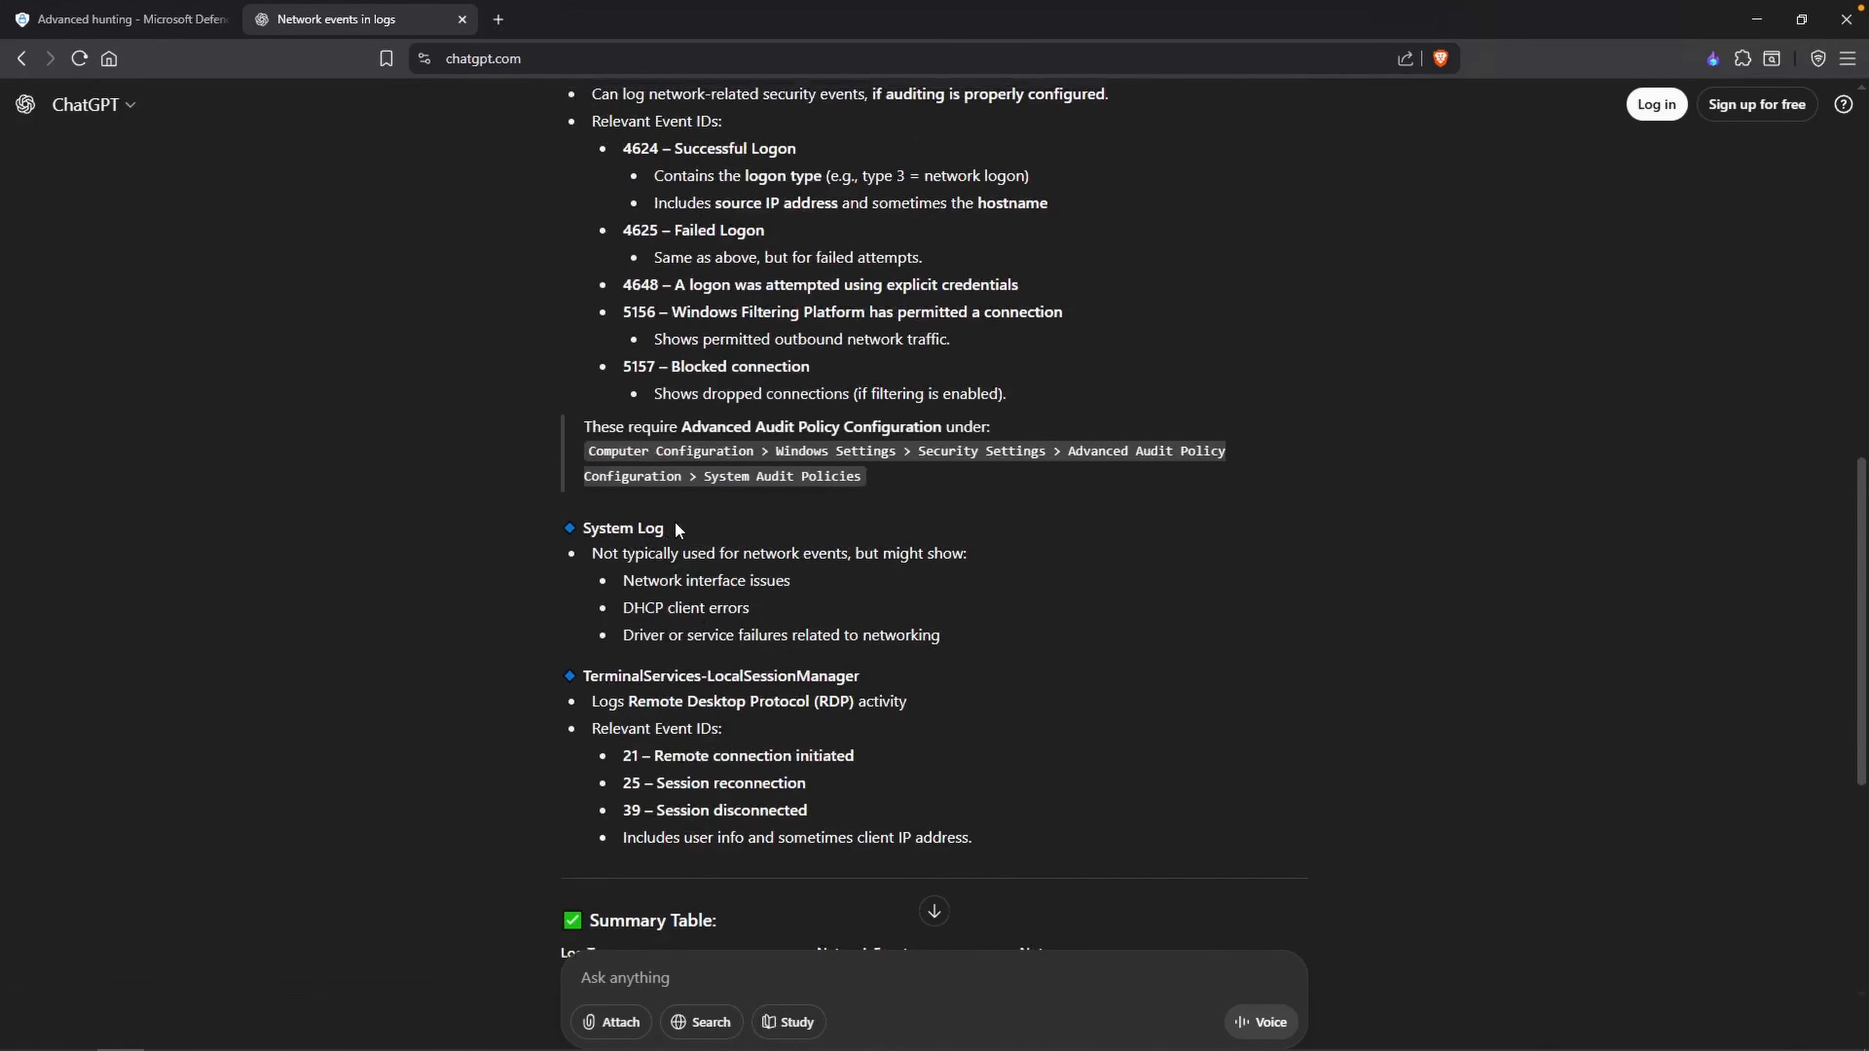
pyautogui.moveTo(655, 553); pyautogui.dragTo(840, 553)
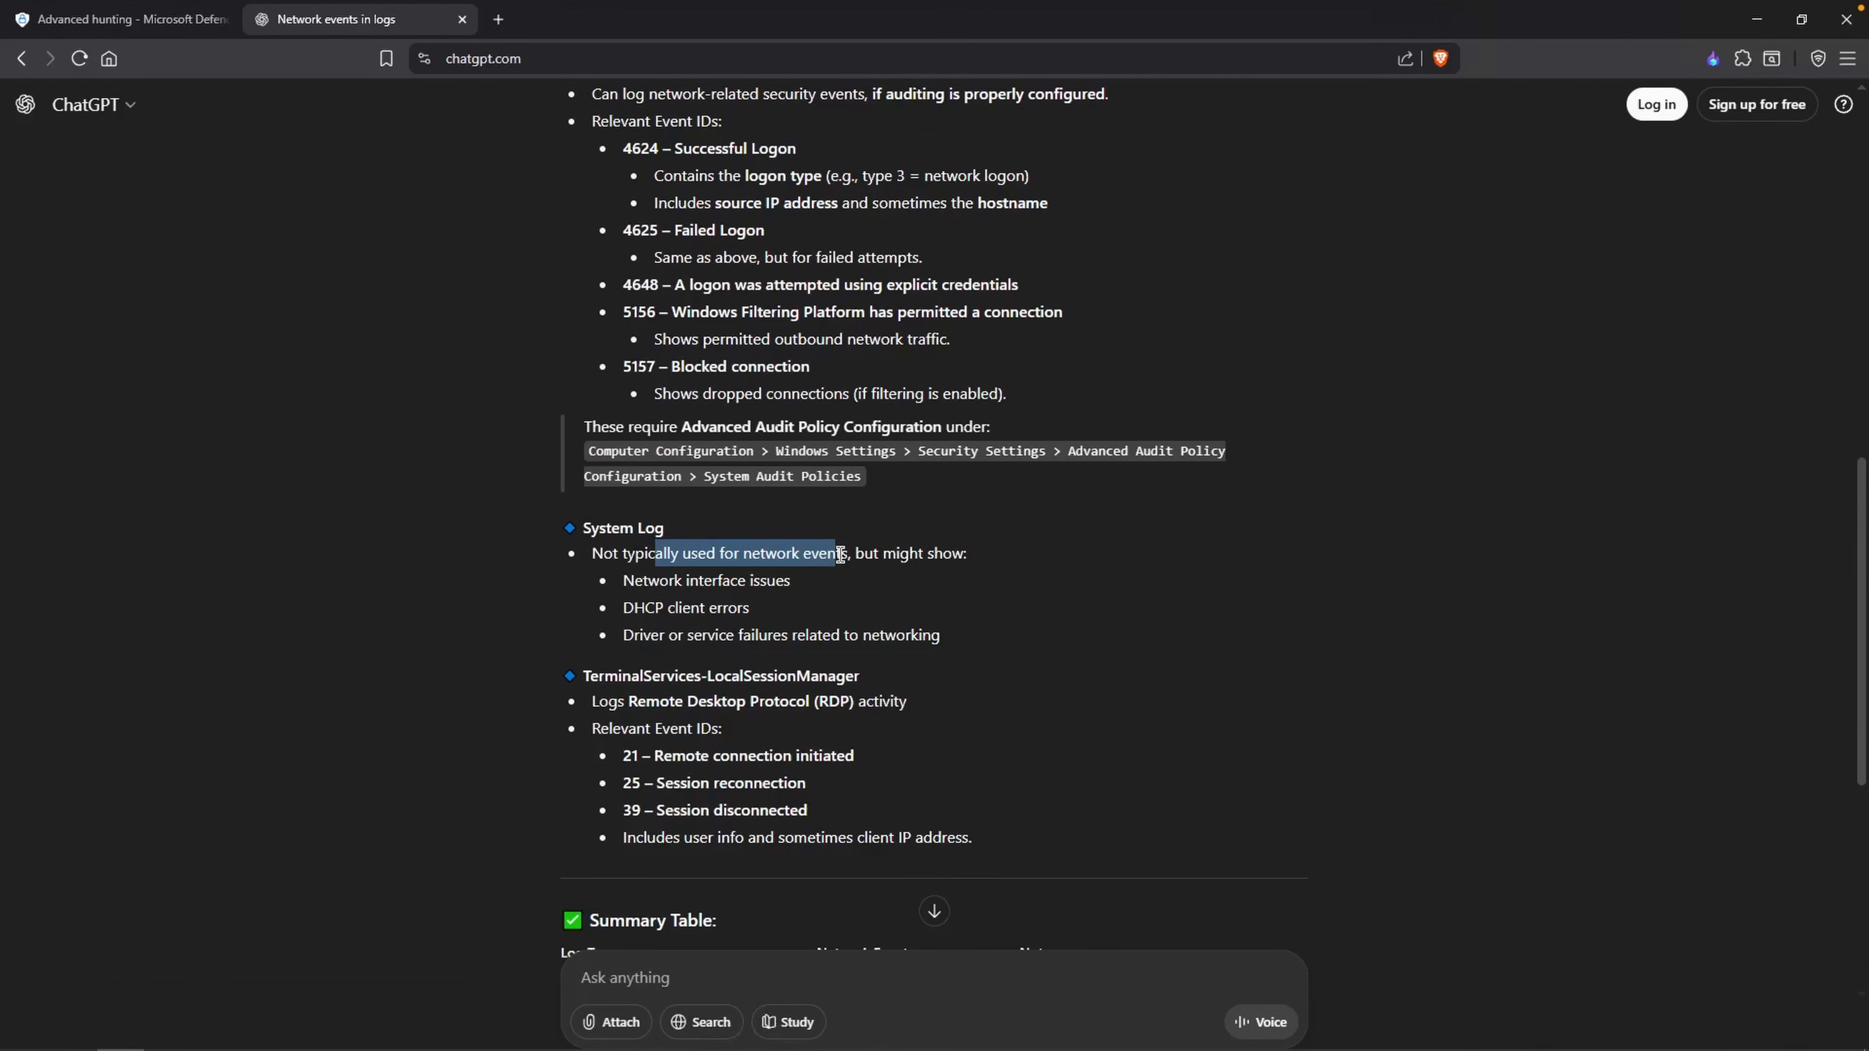
pyautogui.click(819, 590)
pyautogui.scroll(-1, 674, 652)
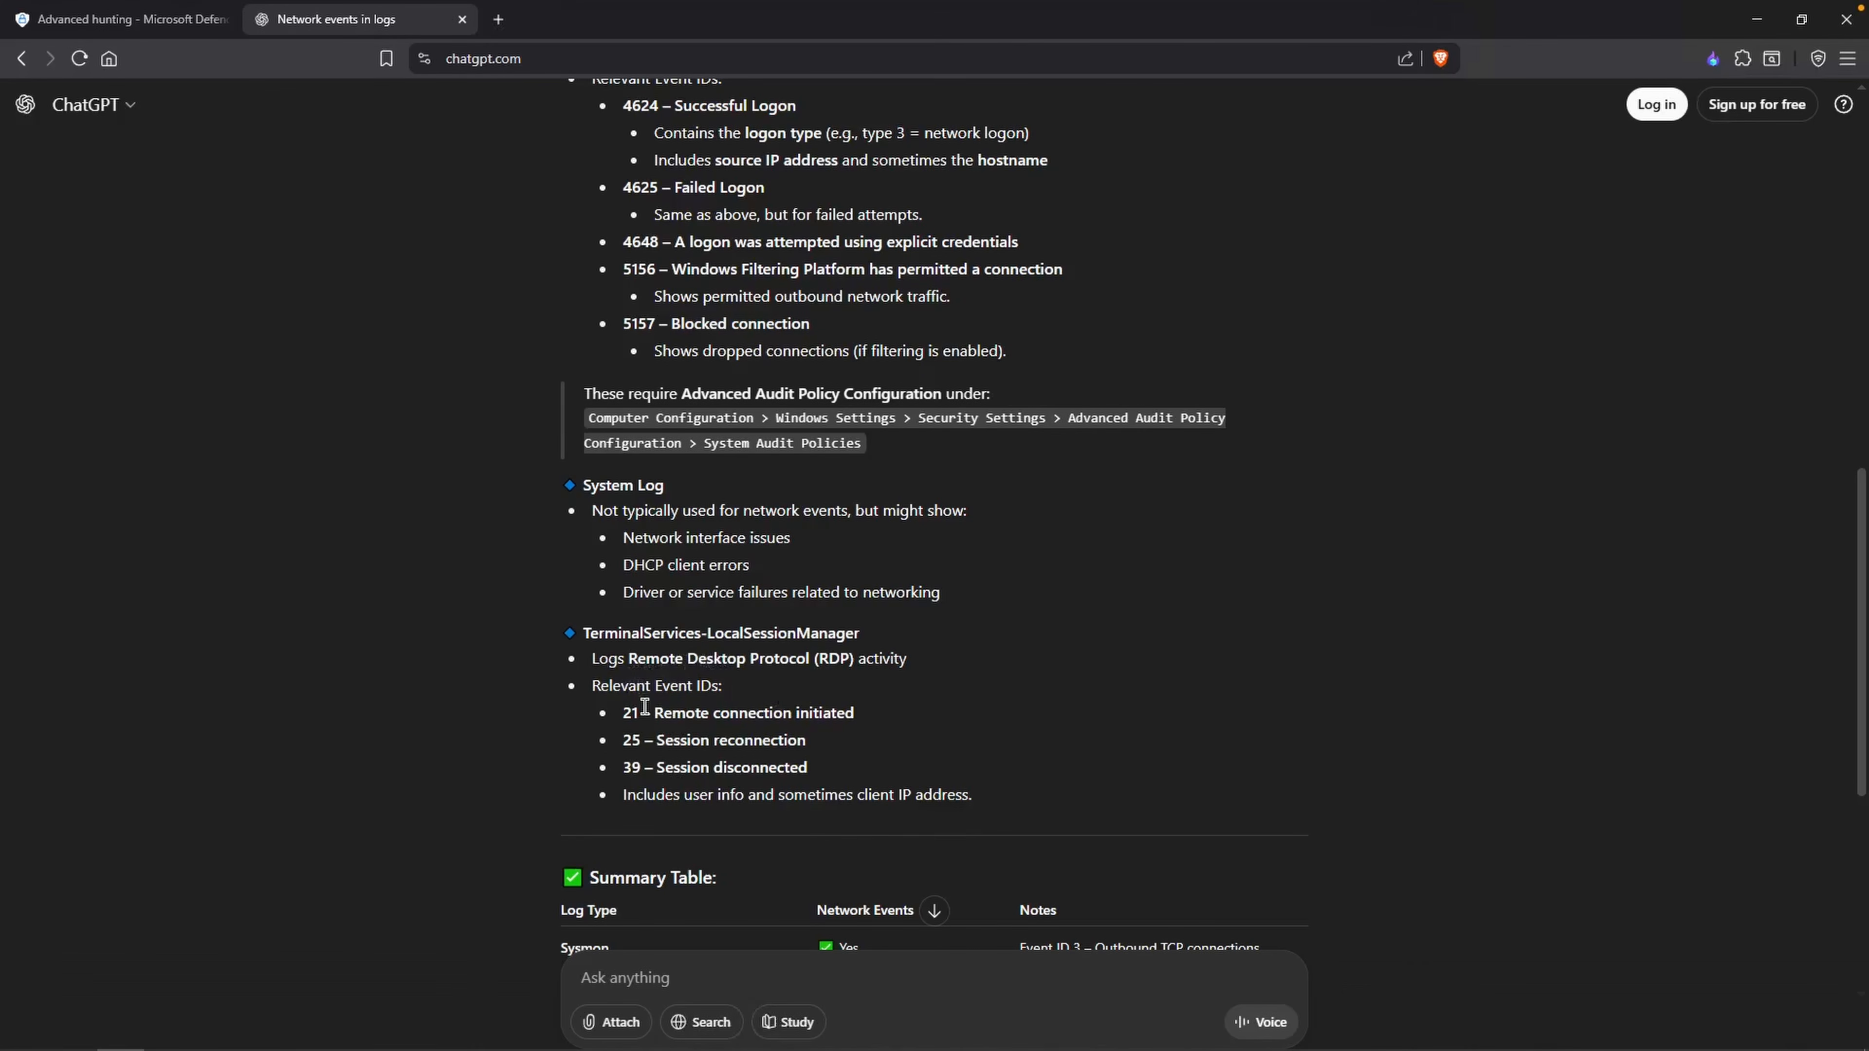
pyautogui.moveTo(624, 713); pyautogui.dragTo(643, 712)
pyautogui.click(616, 715)
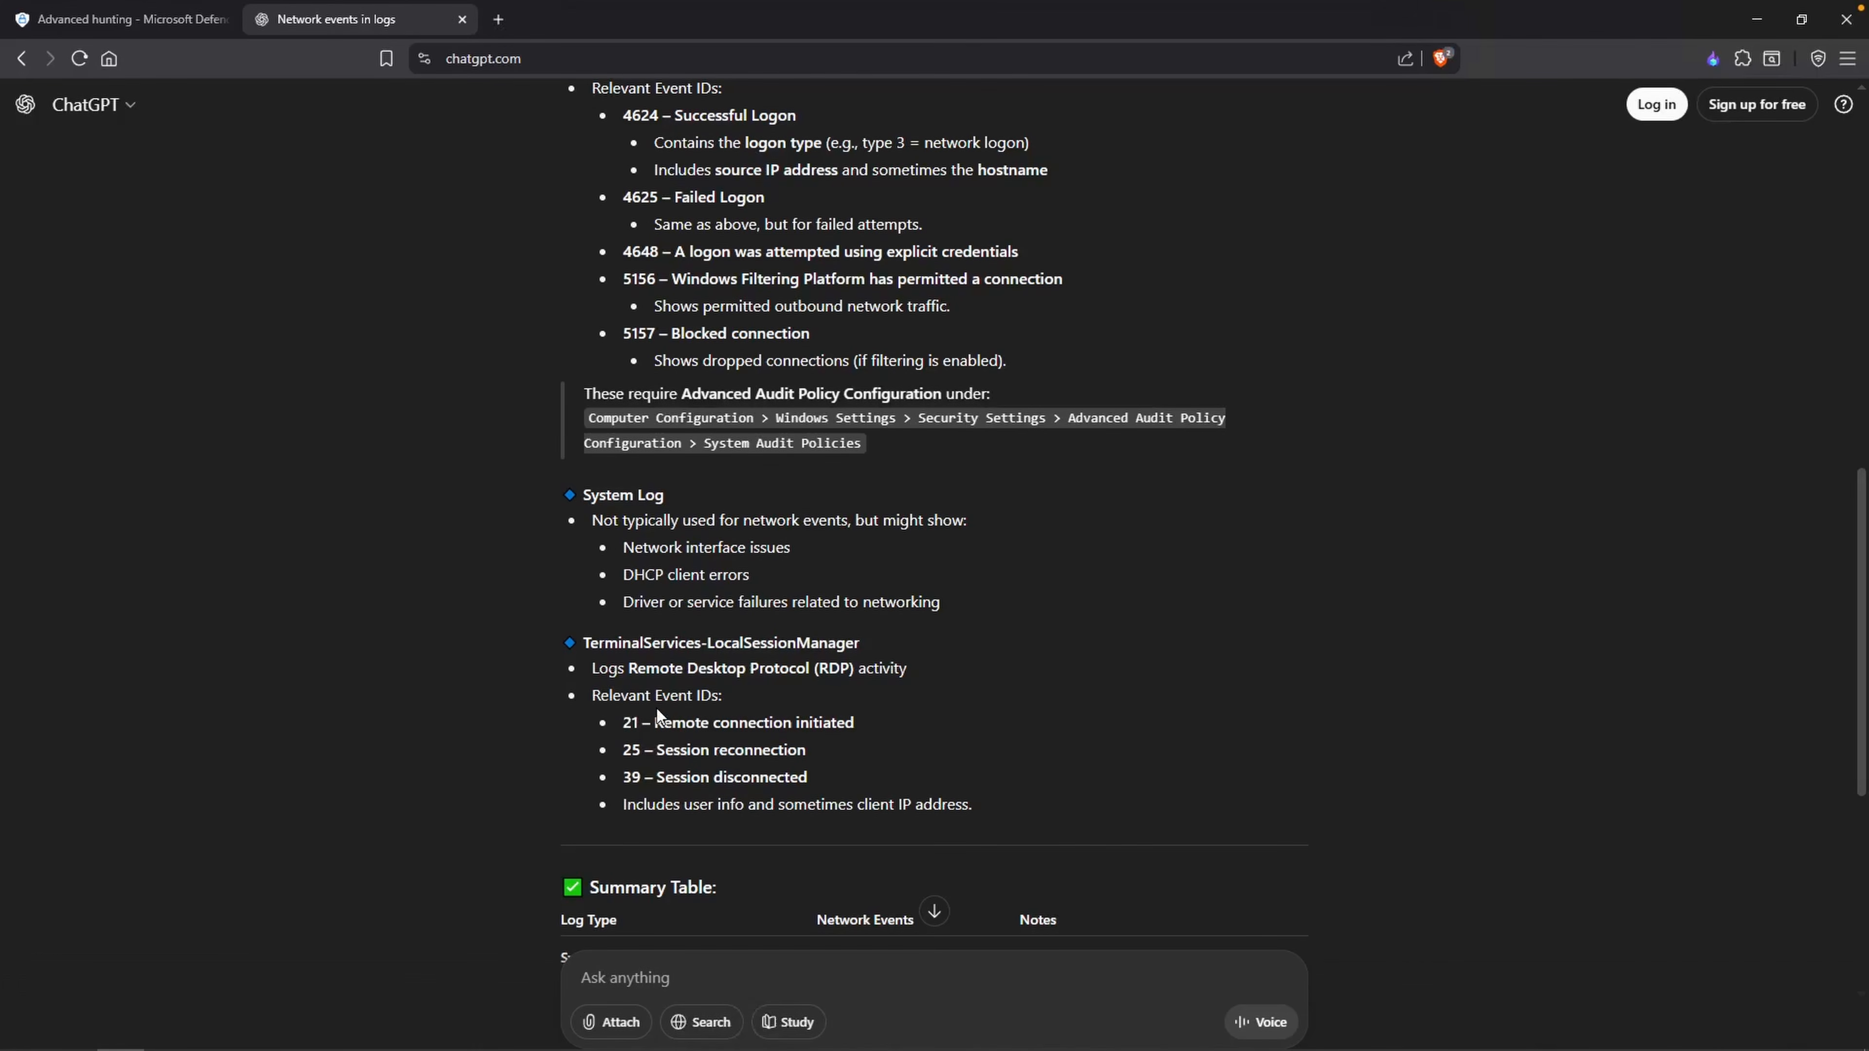
# Step: Check the summary table of log types for the event ID that covers Sysmon network connections
pyautogui.scroll(-1, 707, 717)
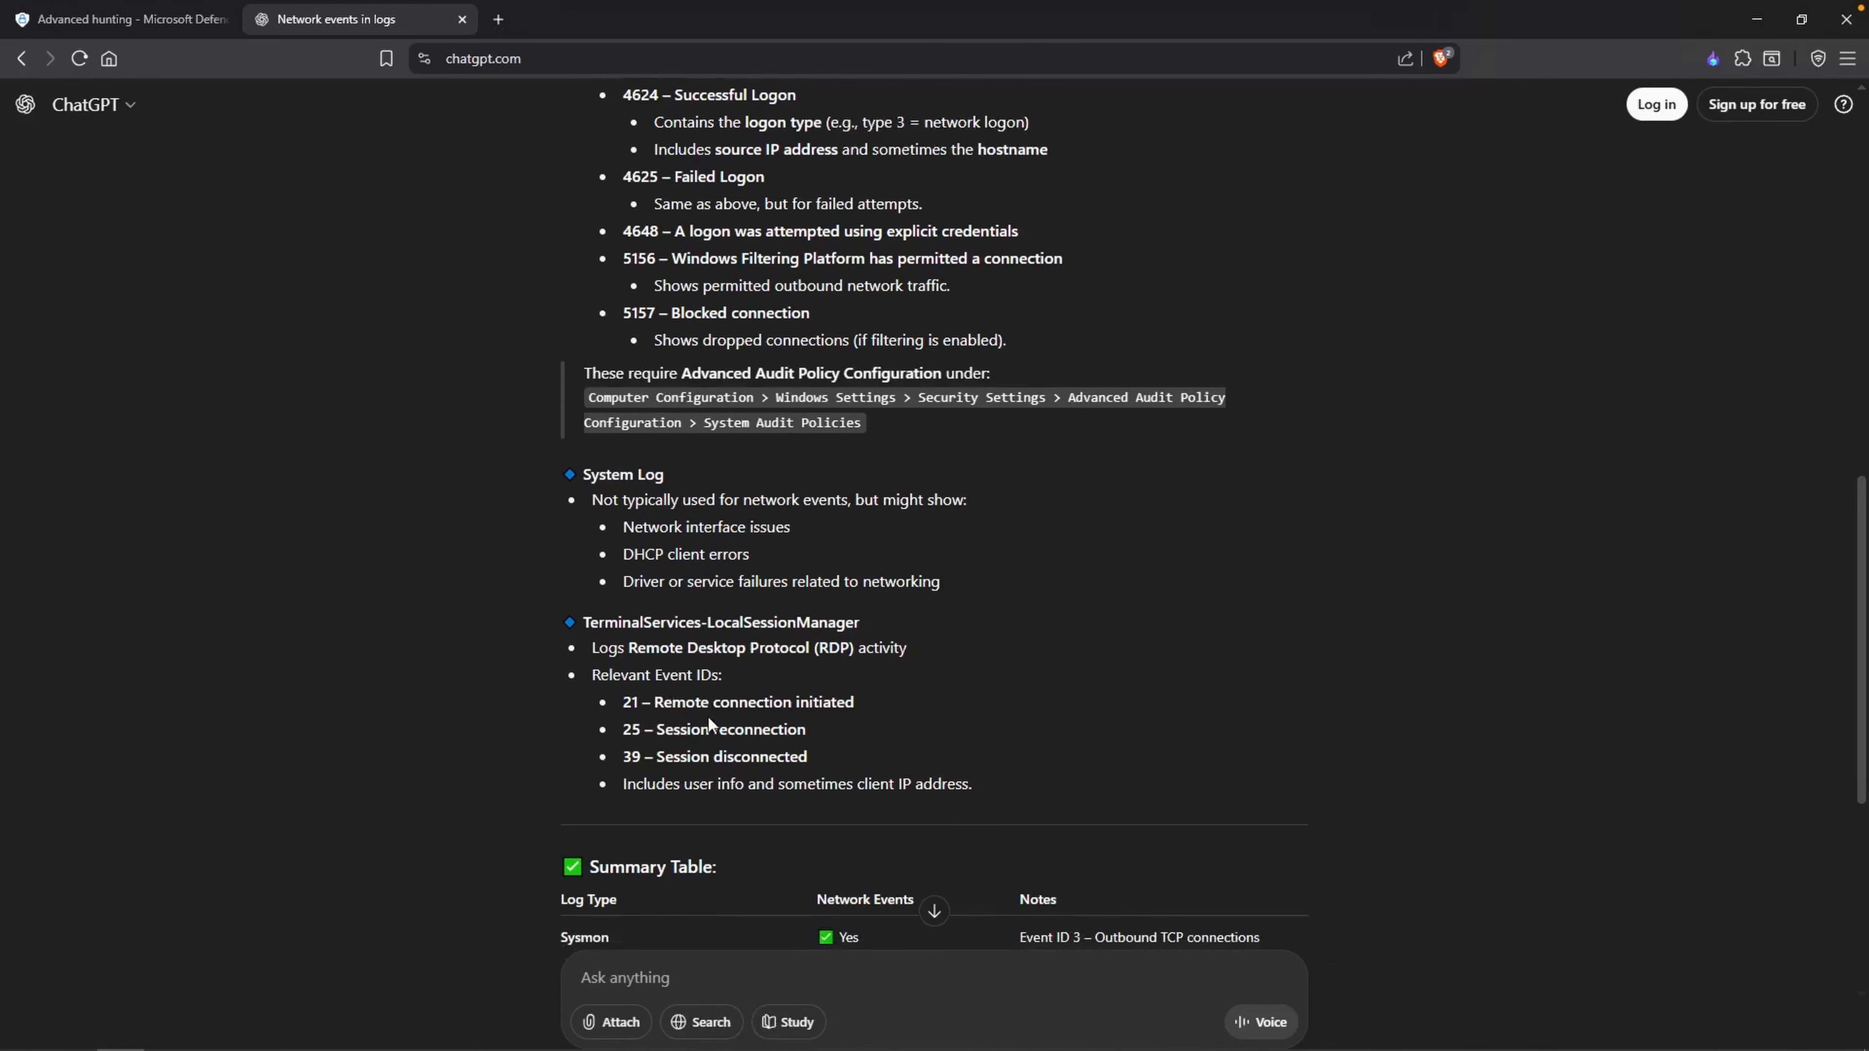
pyautogui.scroll(-2, 708, 717)
pyautogui.scroll(-3, 710, 715)
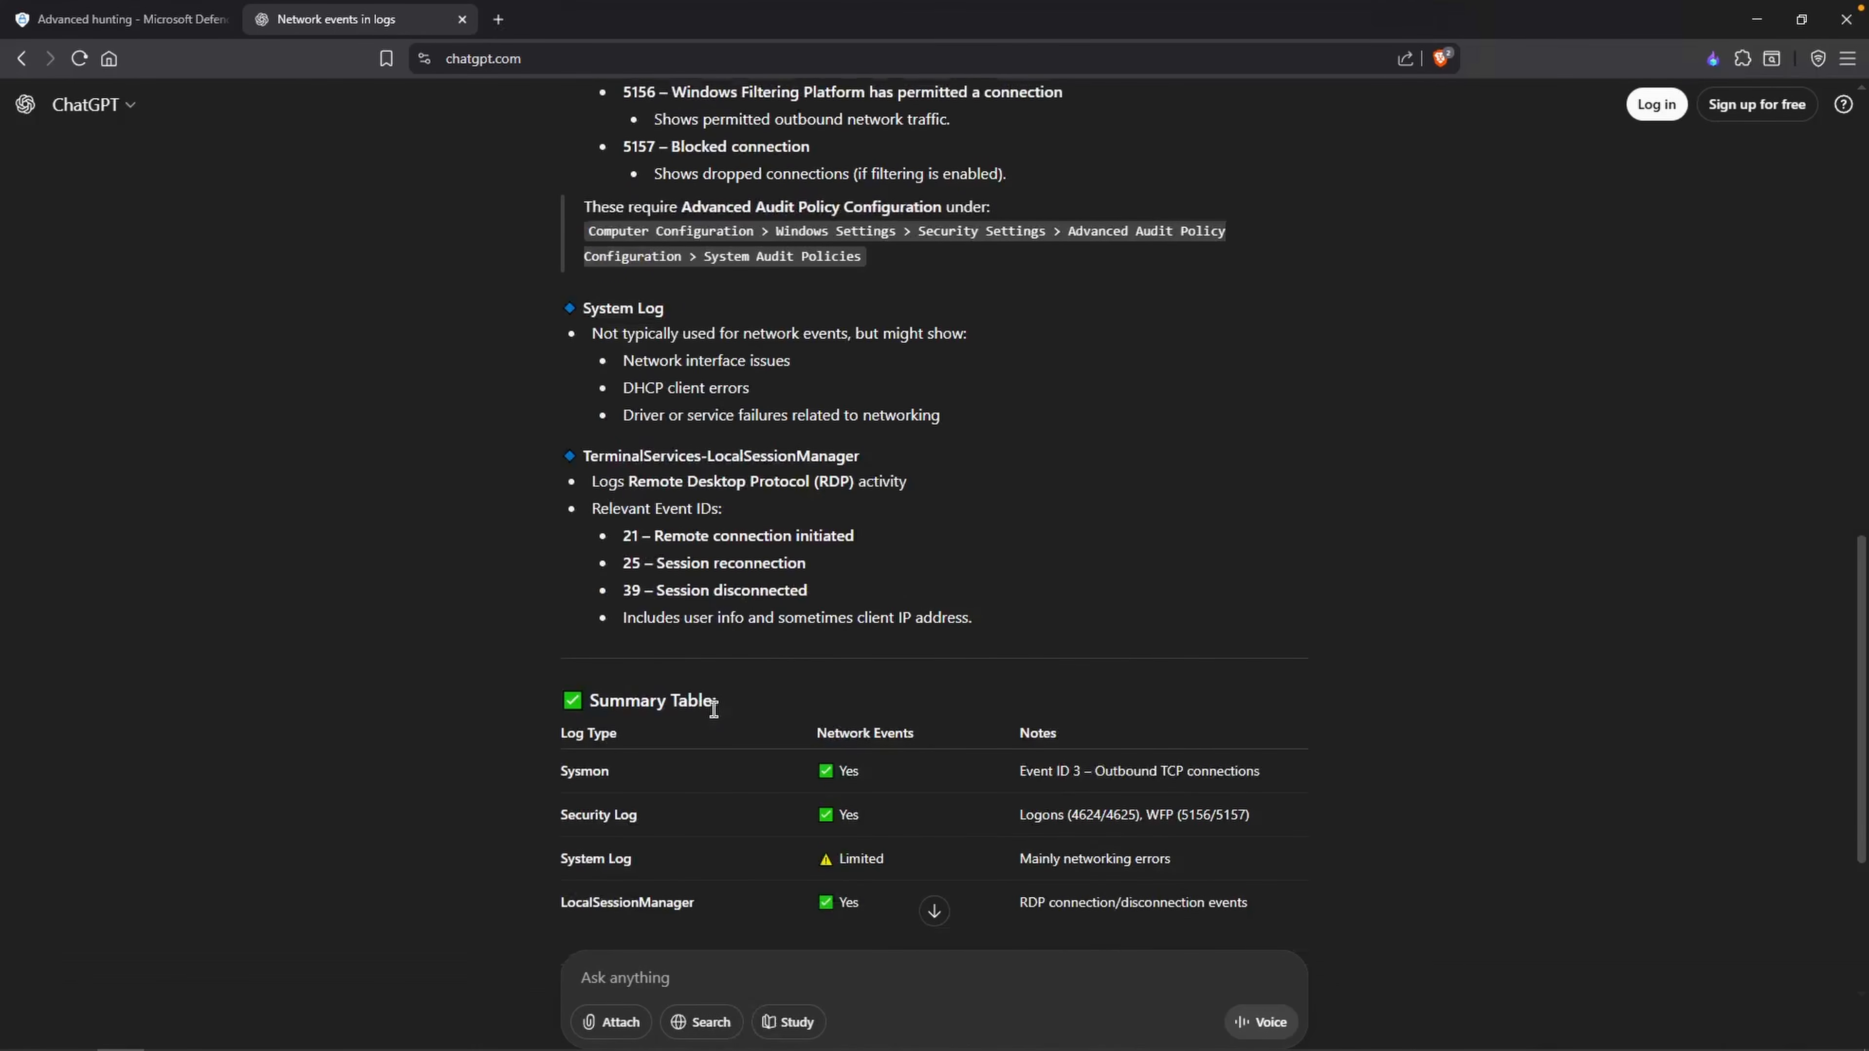
pyautogui.scroll(-1, 713, 708)
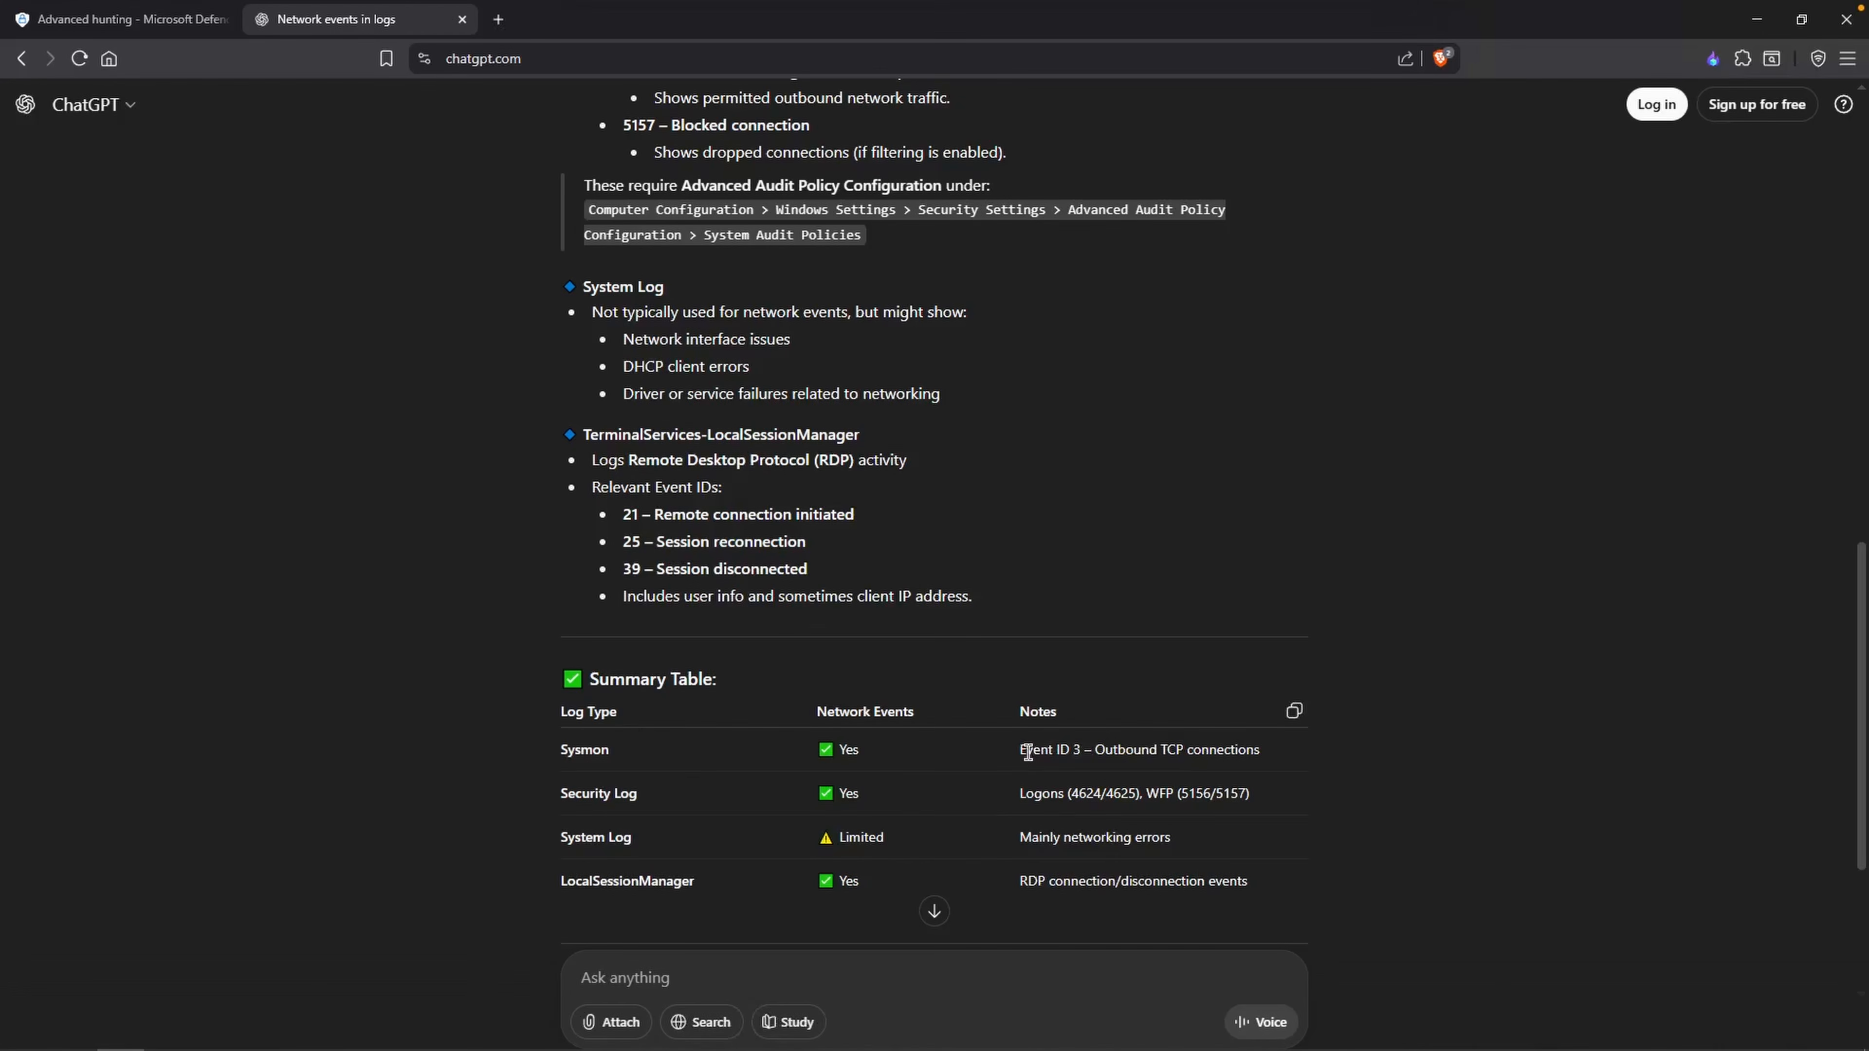
pyautogui.moveTo(1020, 751); pyautogui.dragTo(1091, 751)
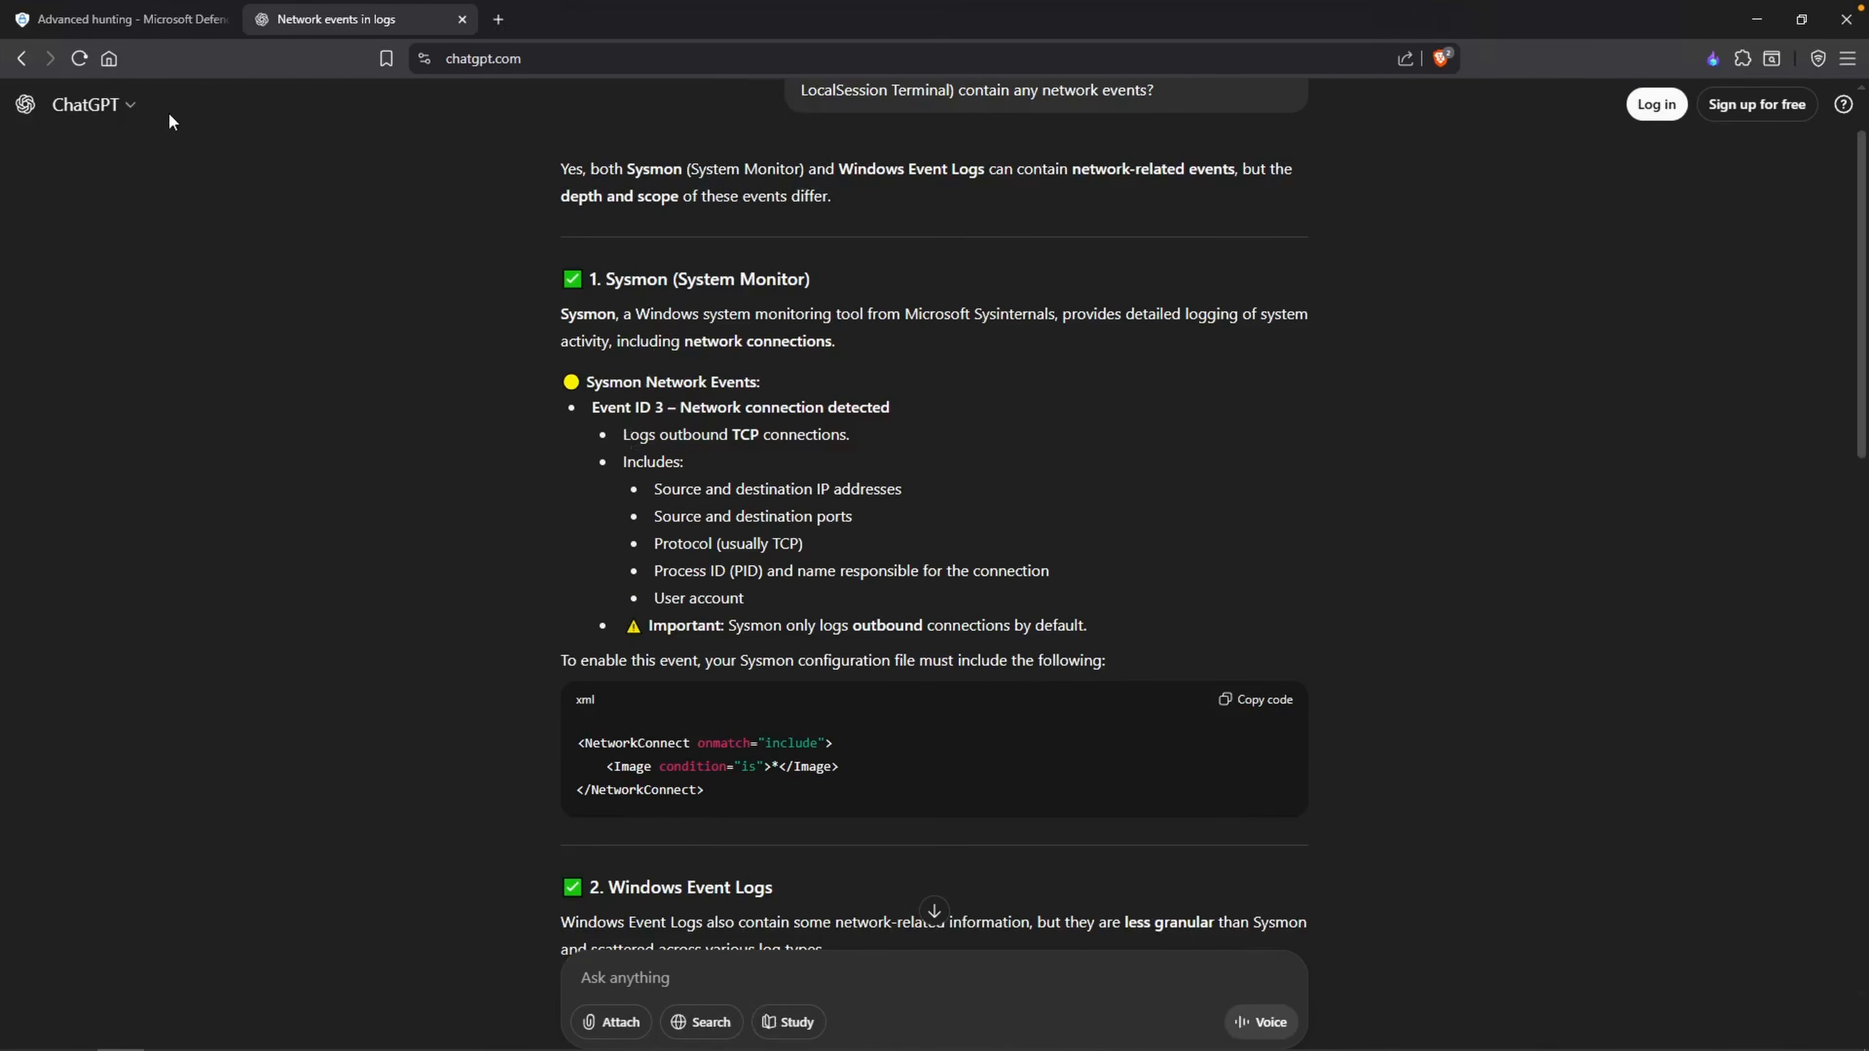
# Step: Back in Microsoft Defender, replace the WindowsEvent summarize clause with the filter where EventID == "3"
pyautogui.click(144, 24)
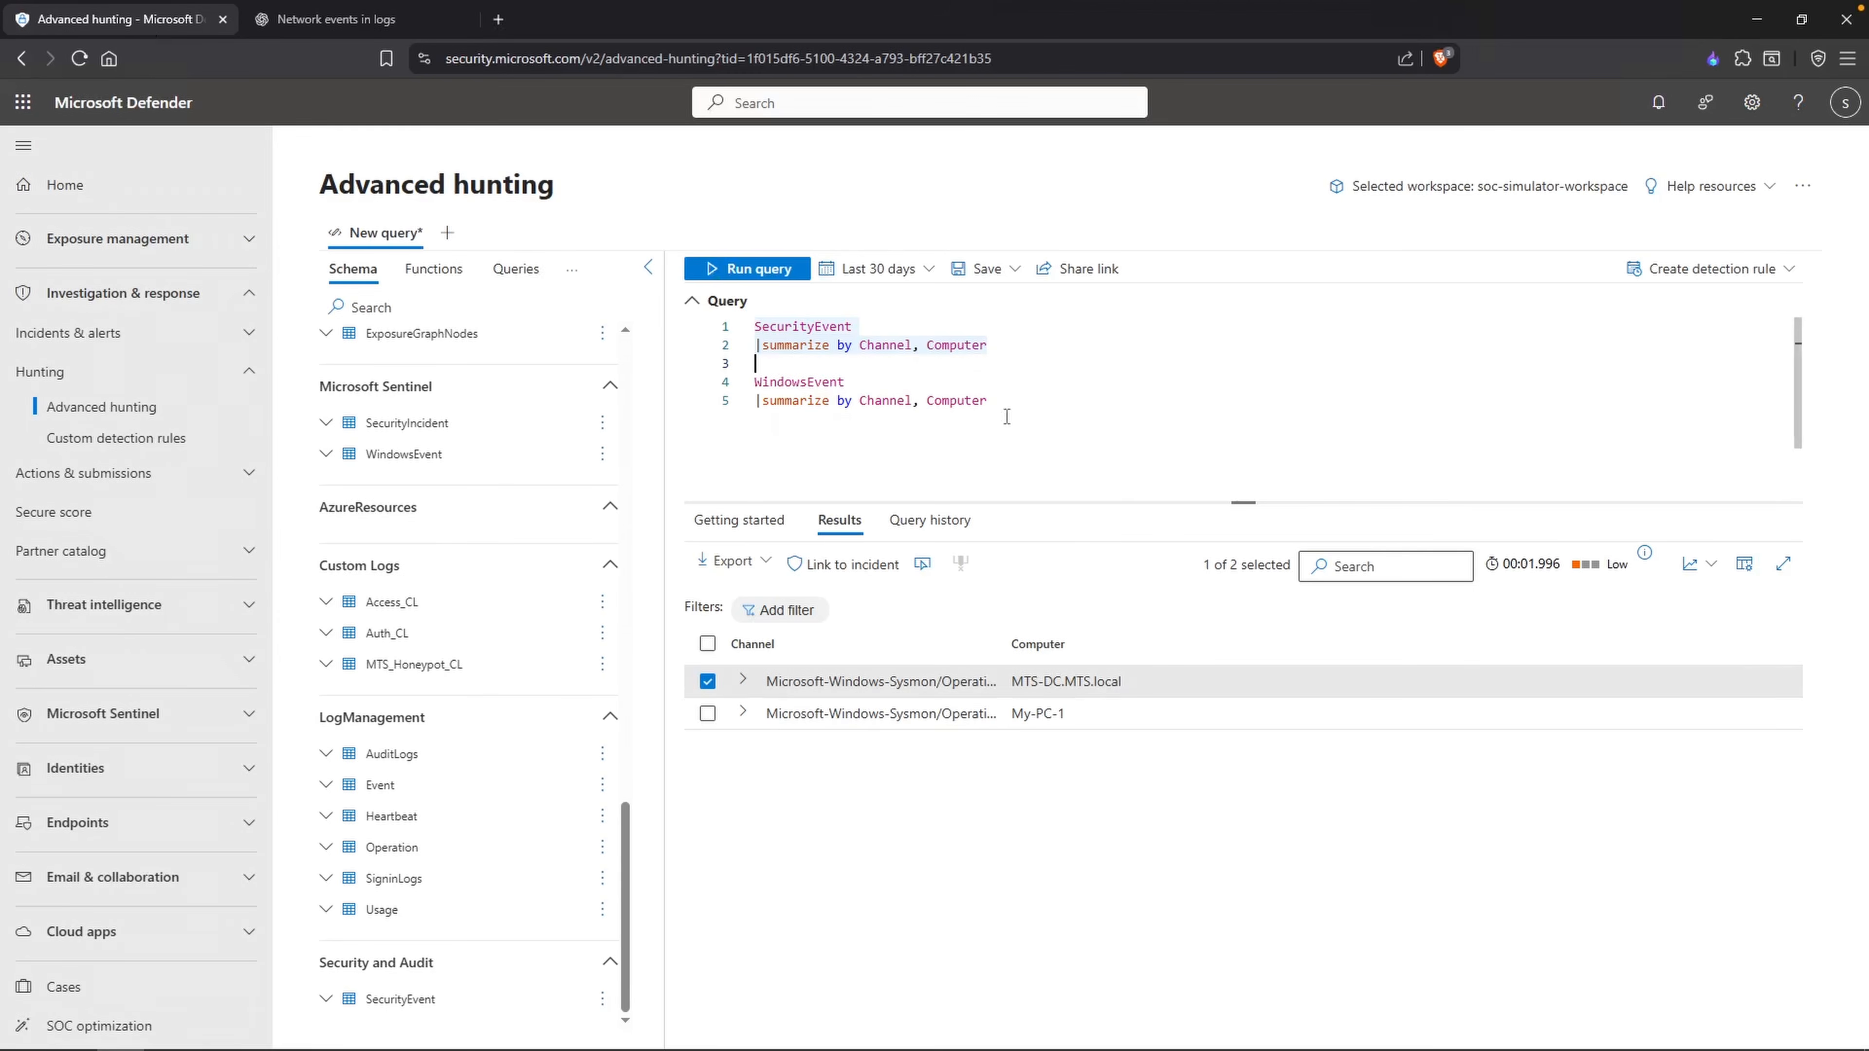
pyautogui.doubleClick(809, 381)
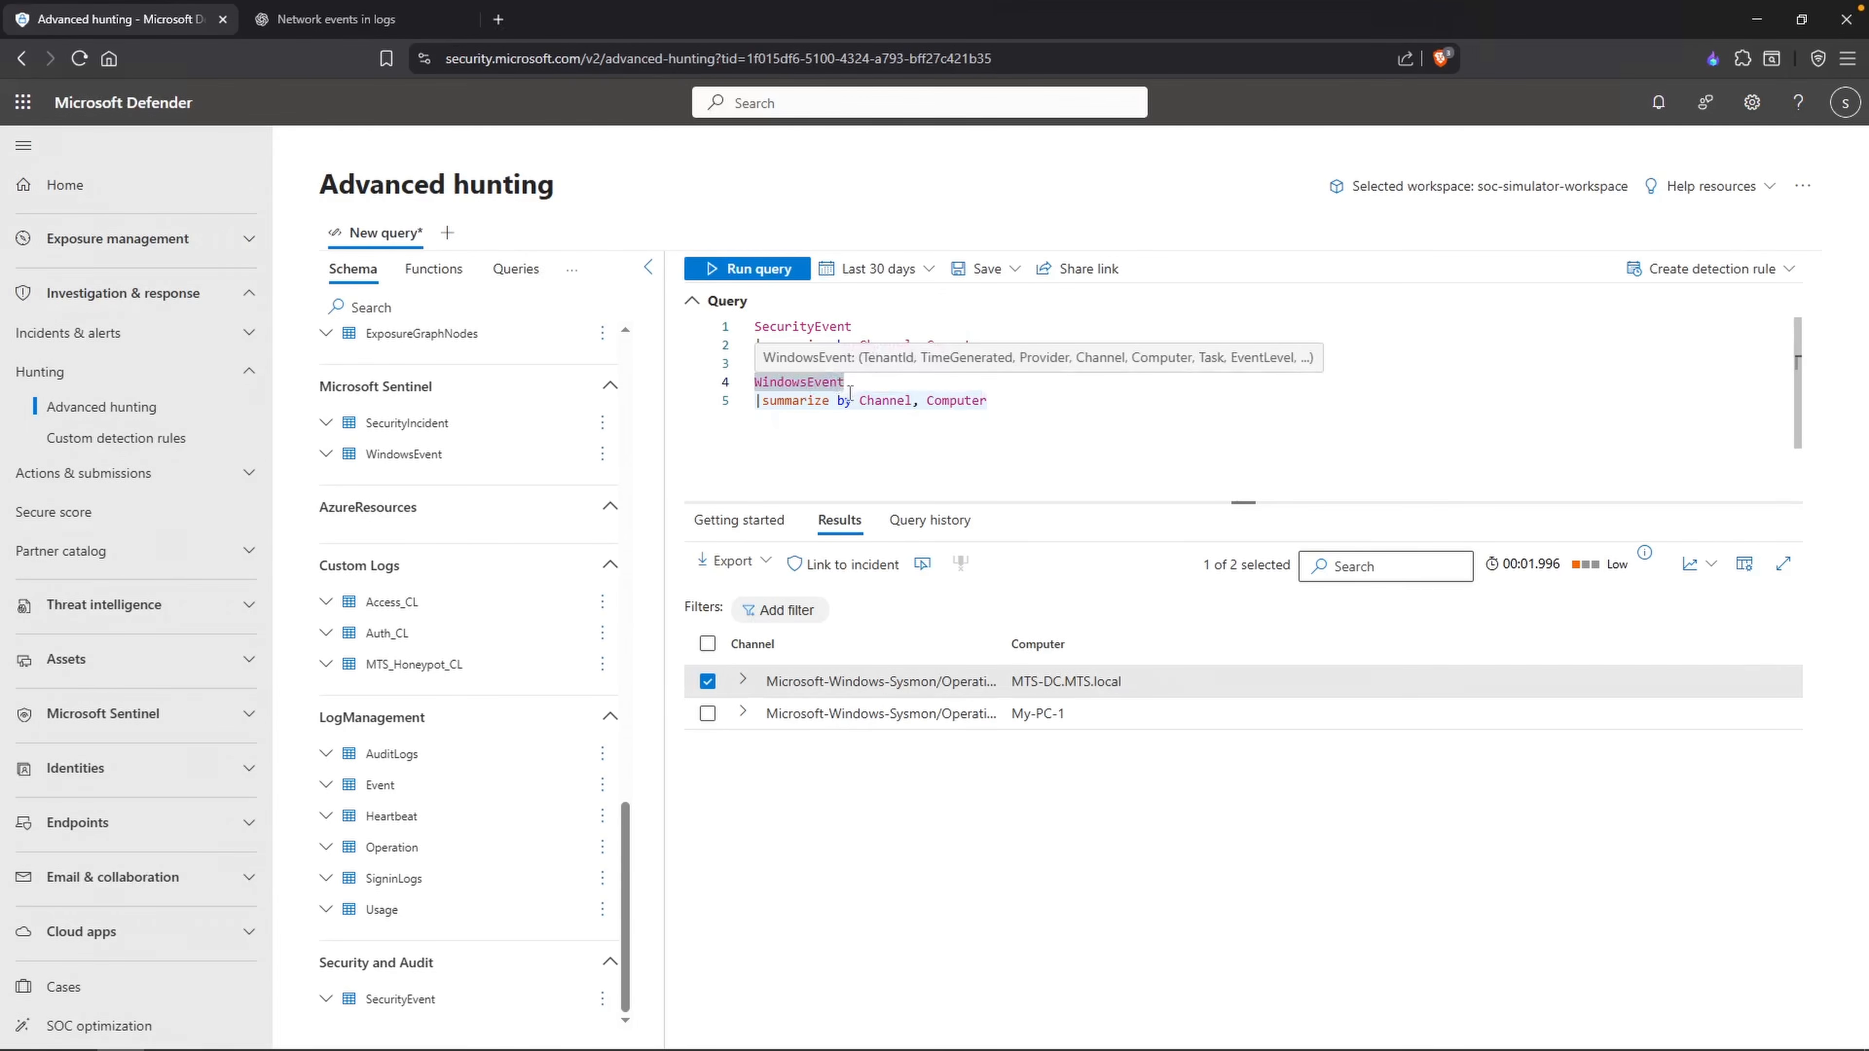
pyautogui.click(799, 402)
pyautogui.moveTo(772, 404); pyautogui.dragTo(990, 405)
pyautogui.press('BackSpace')
pyautogui.write('w')
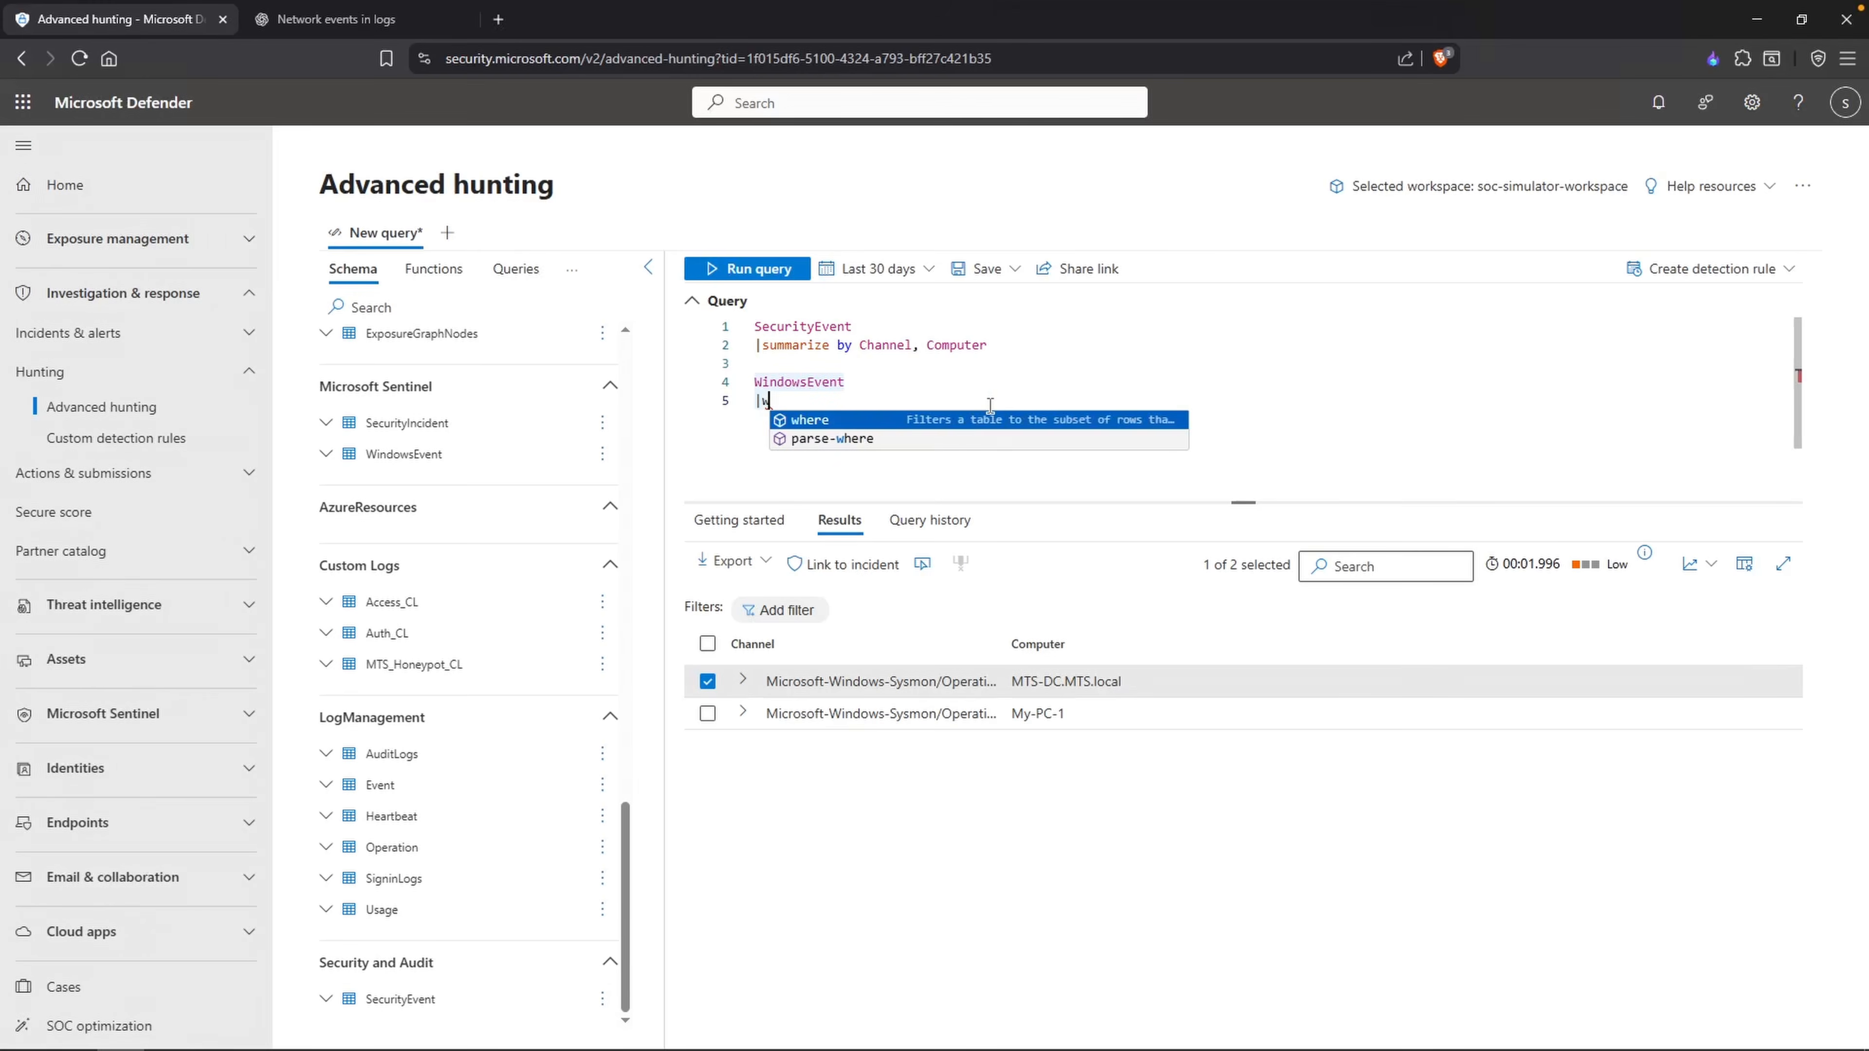
pyautogui.write('here Event')
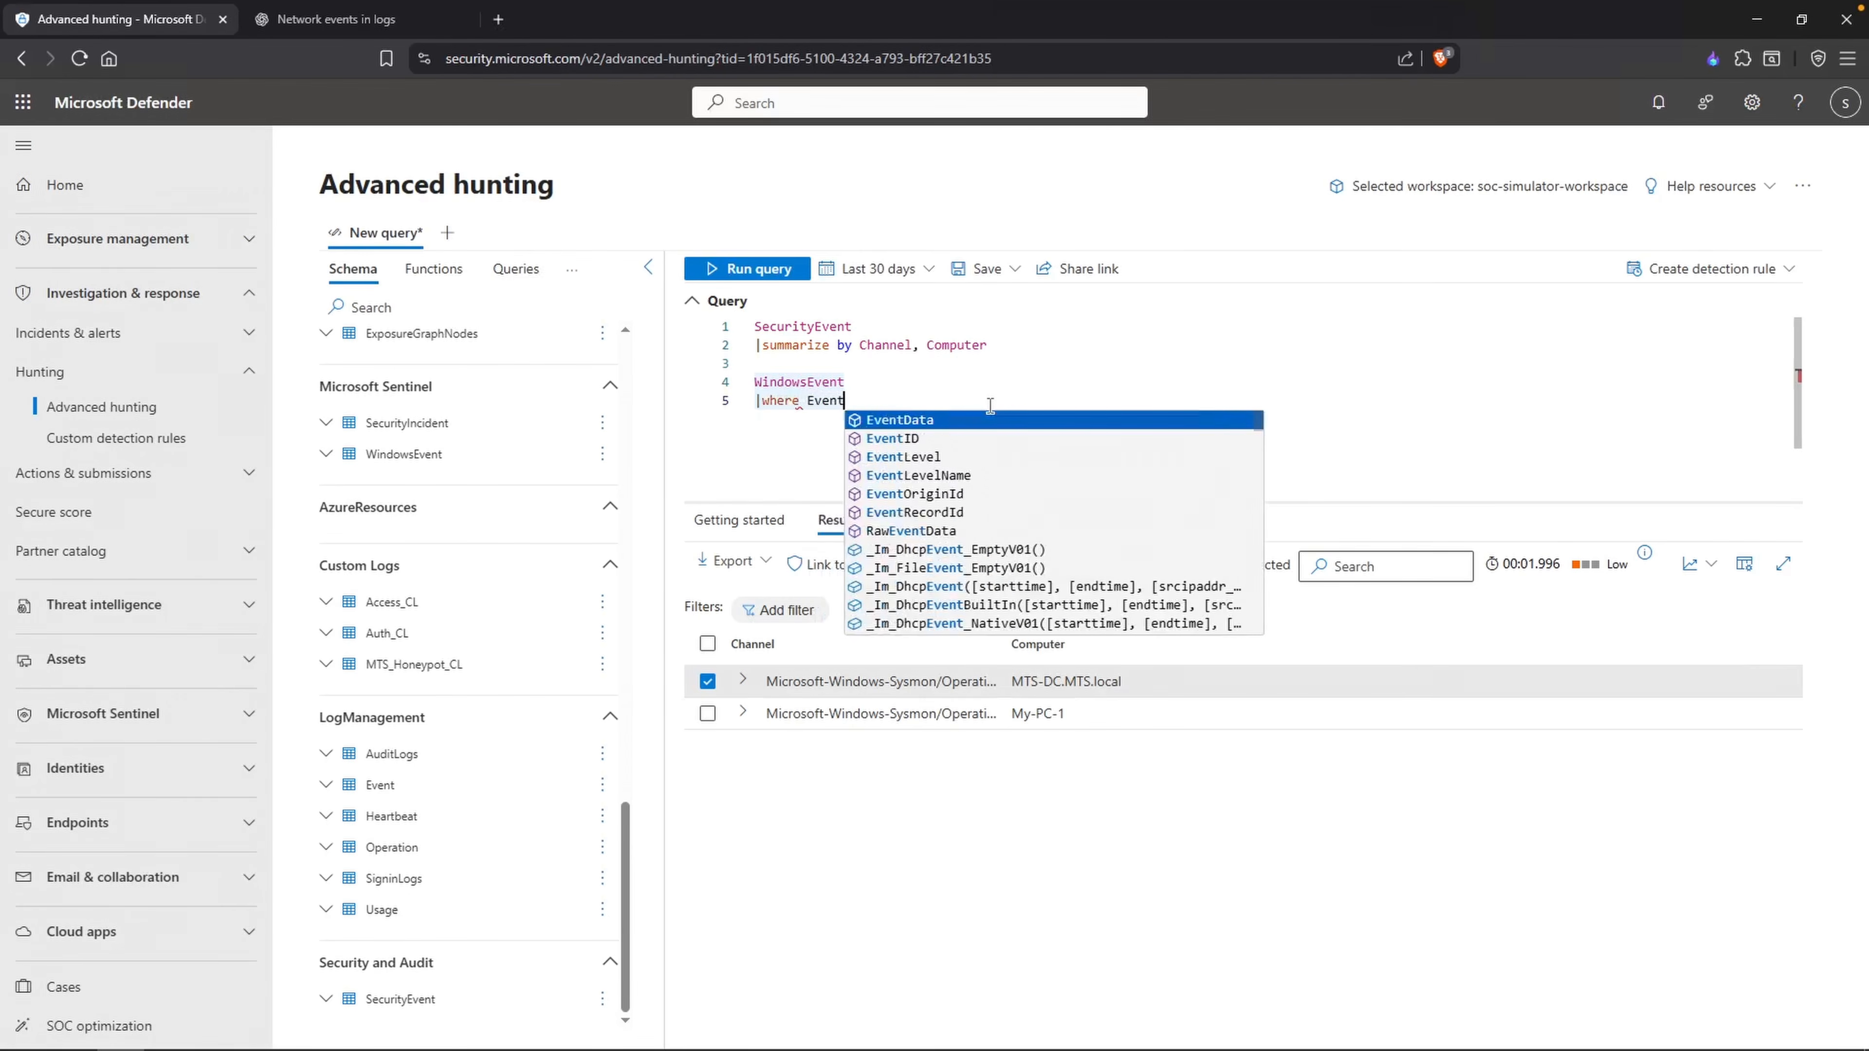
pyautogui.press('Down')
pyautogui.press('Tab')
pyautogui.write('==')
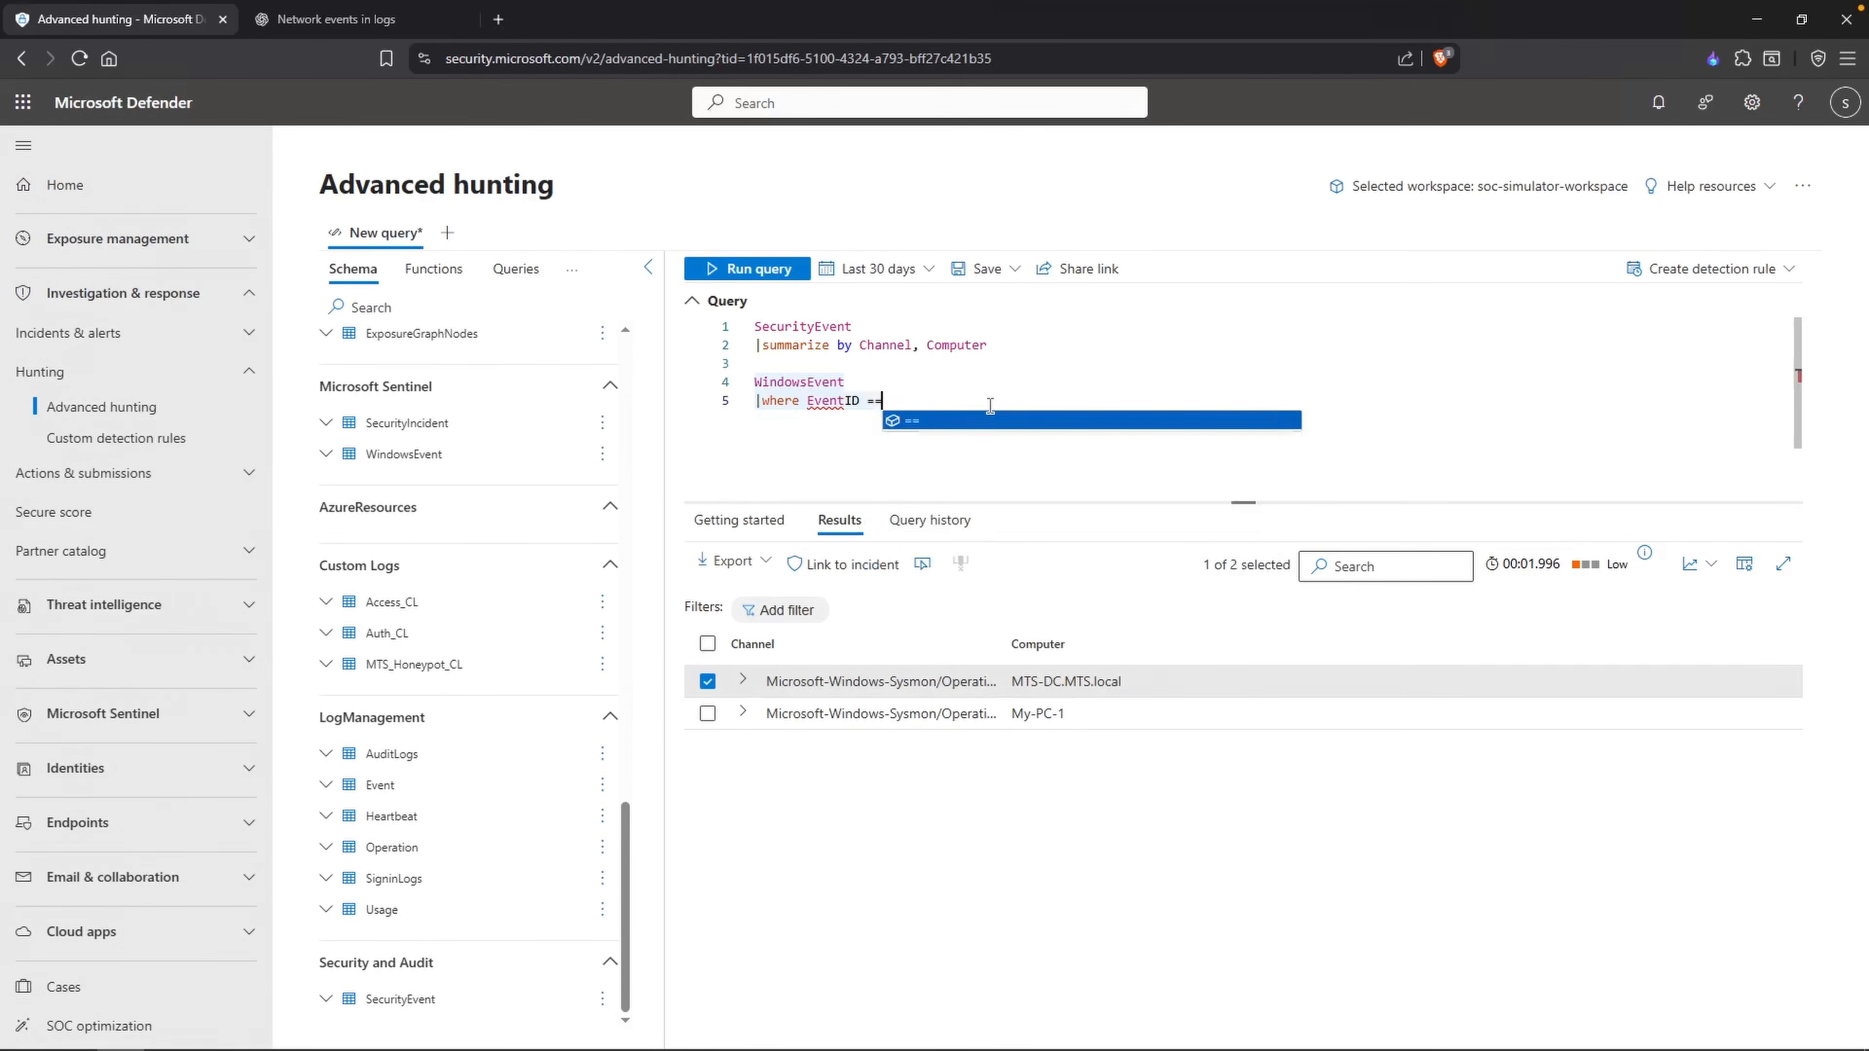
pyautogui.write(' "3"')
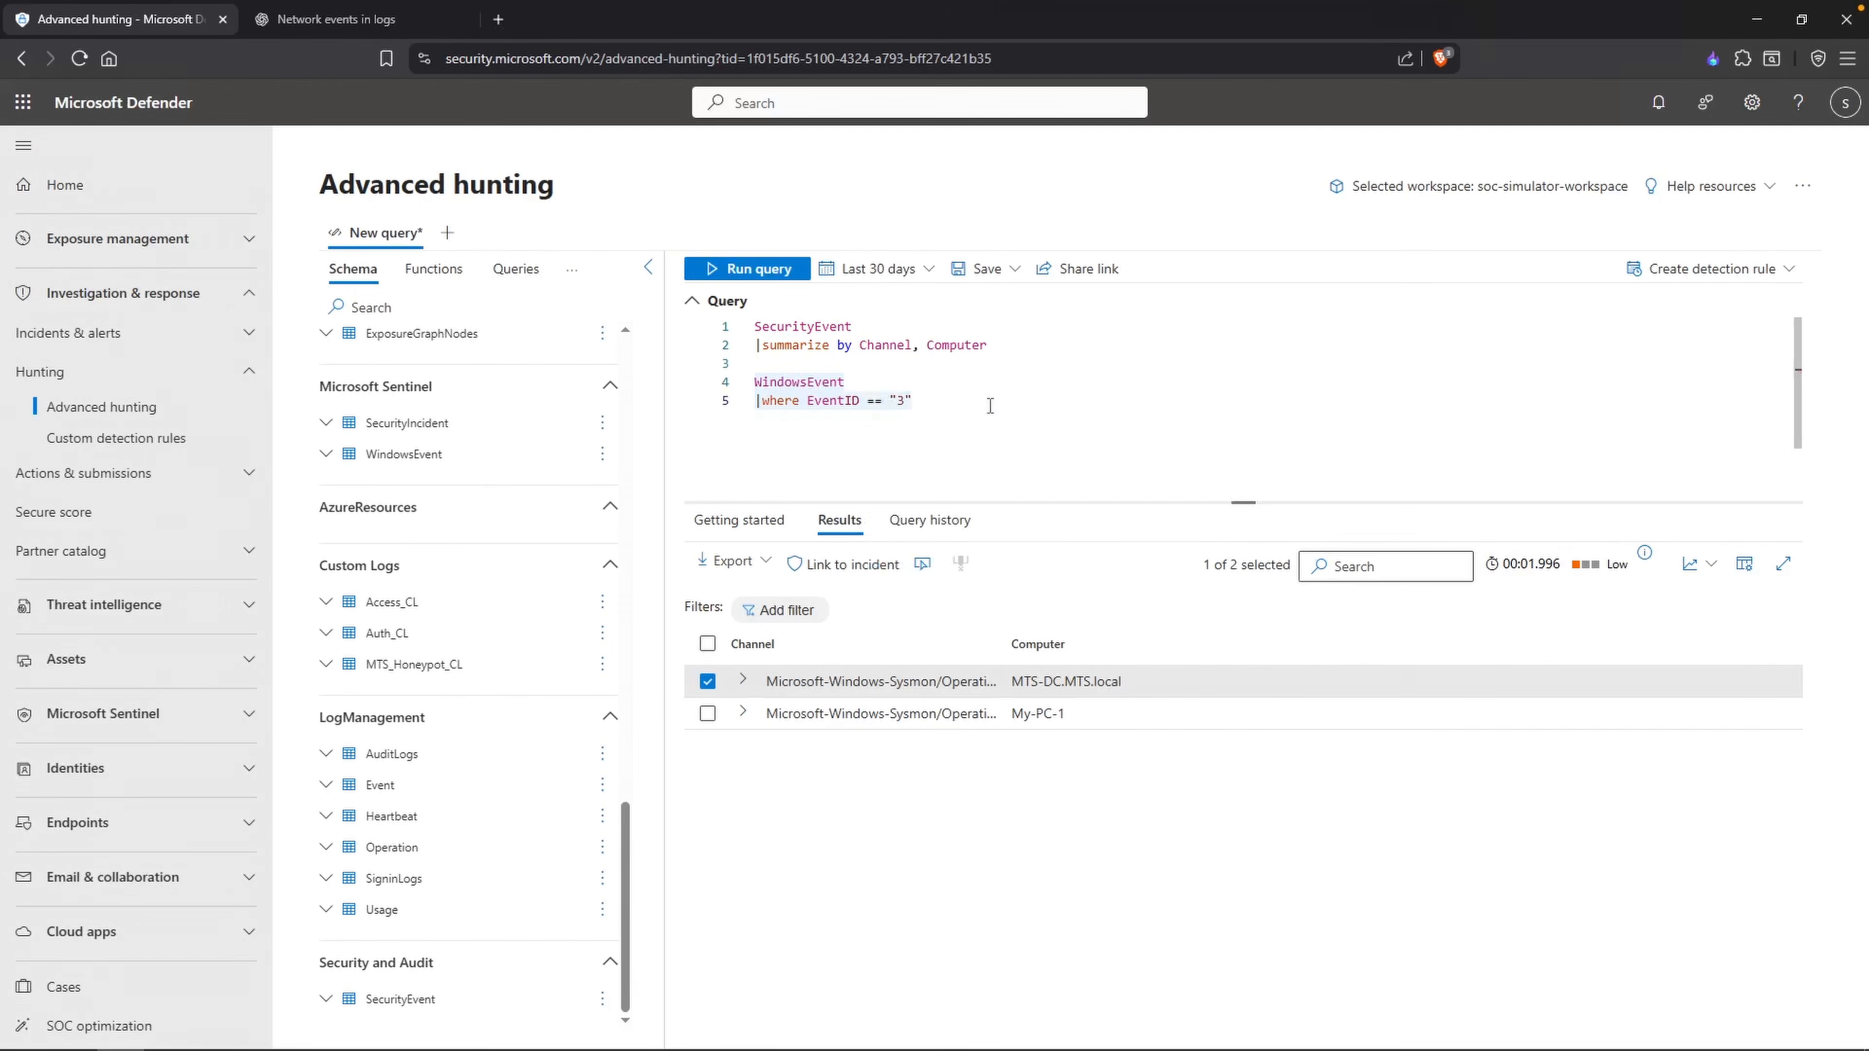
pyautogui.press('Up')
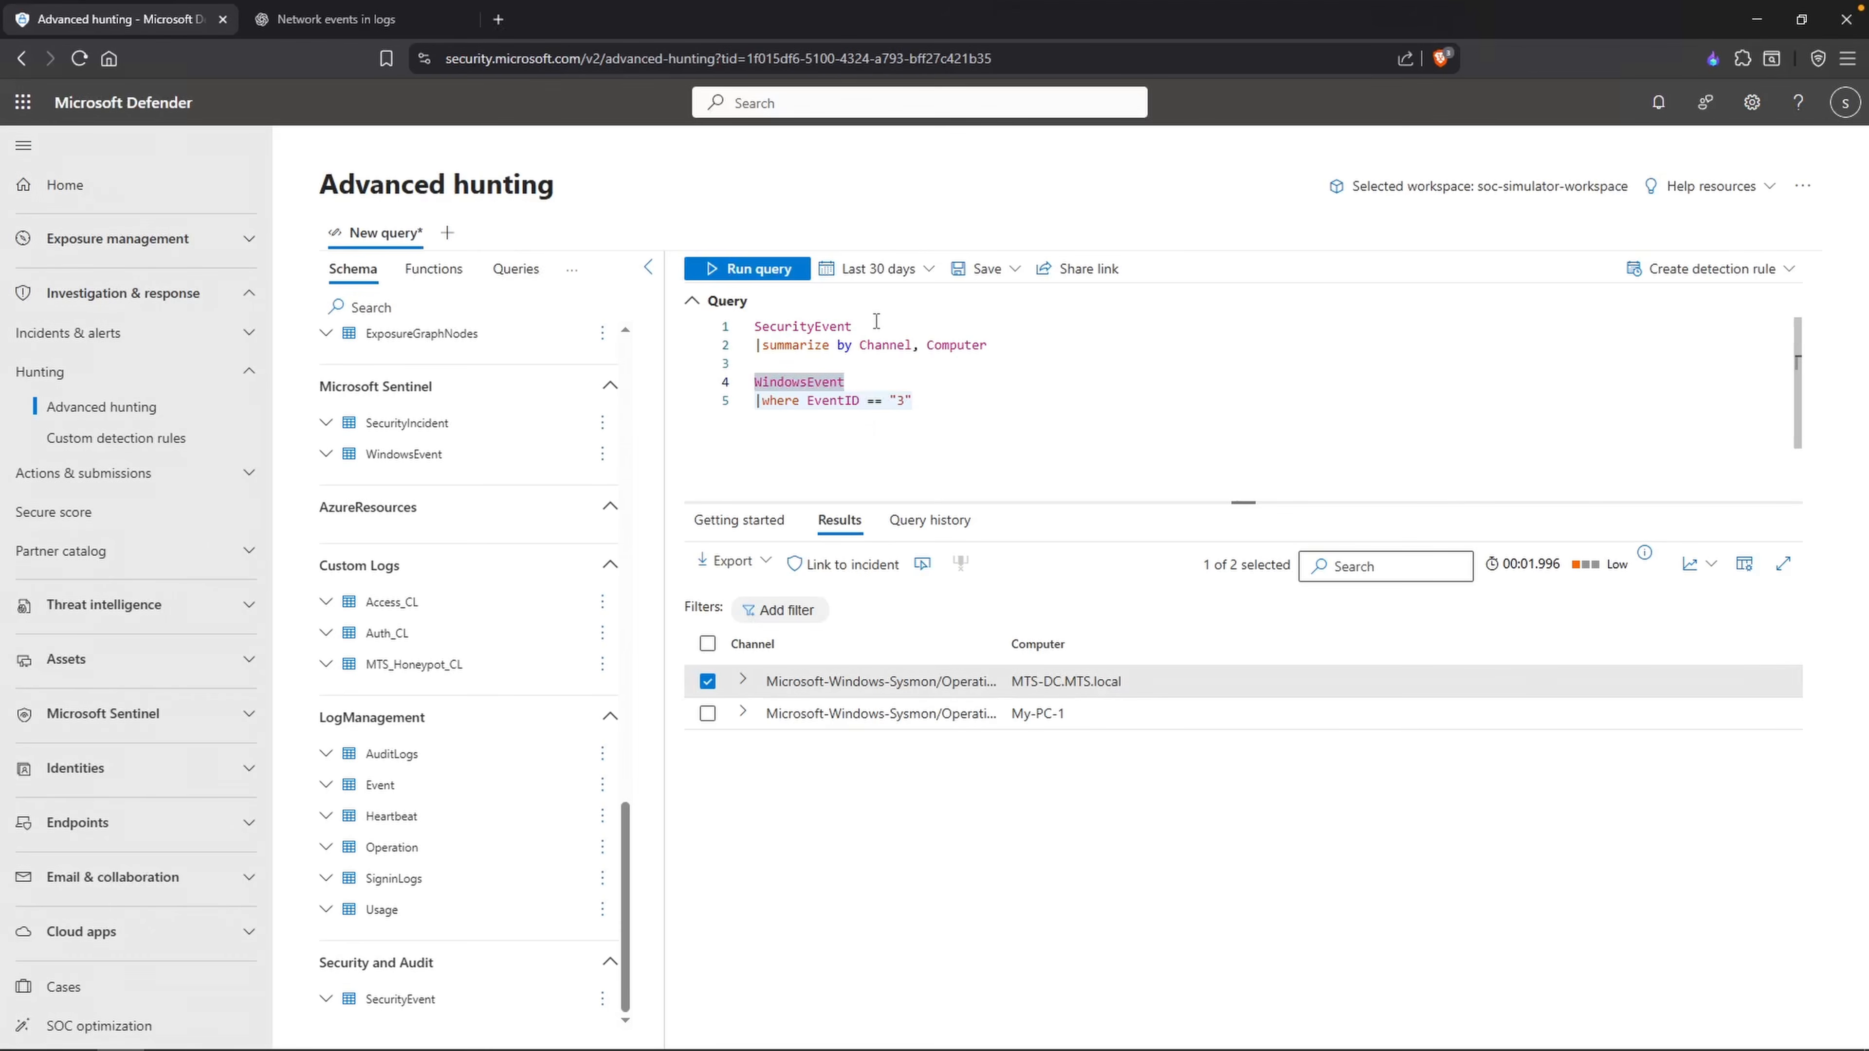
pyautogui.press('Return')
pyautogui.write('|where TimeGeneer')
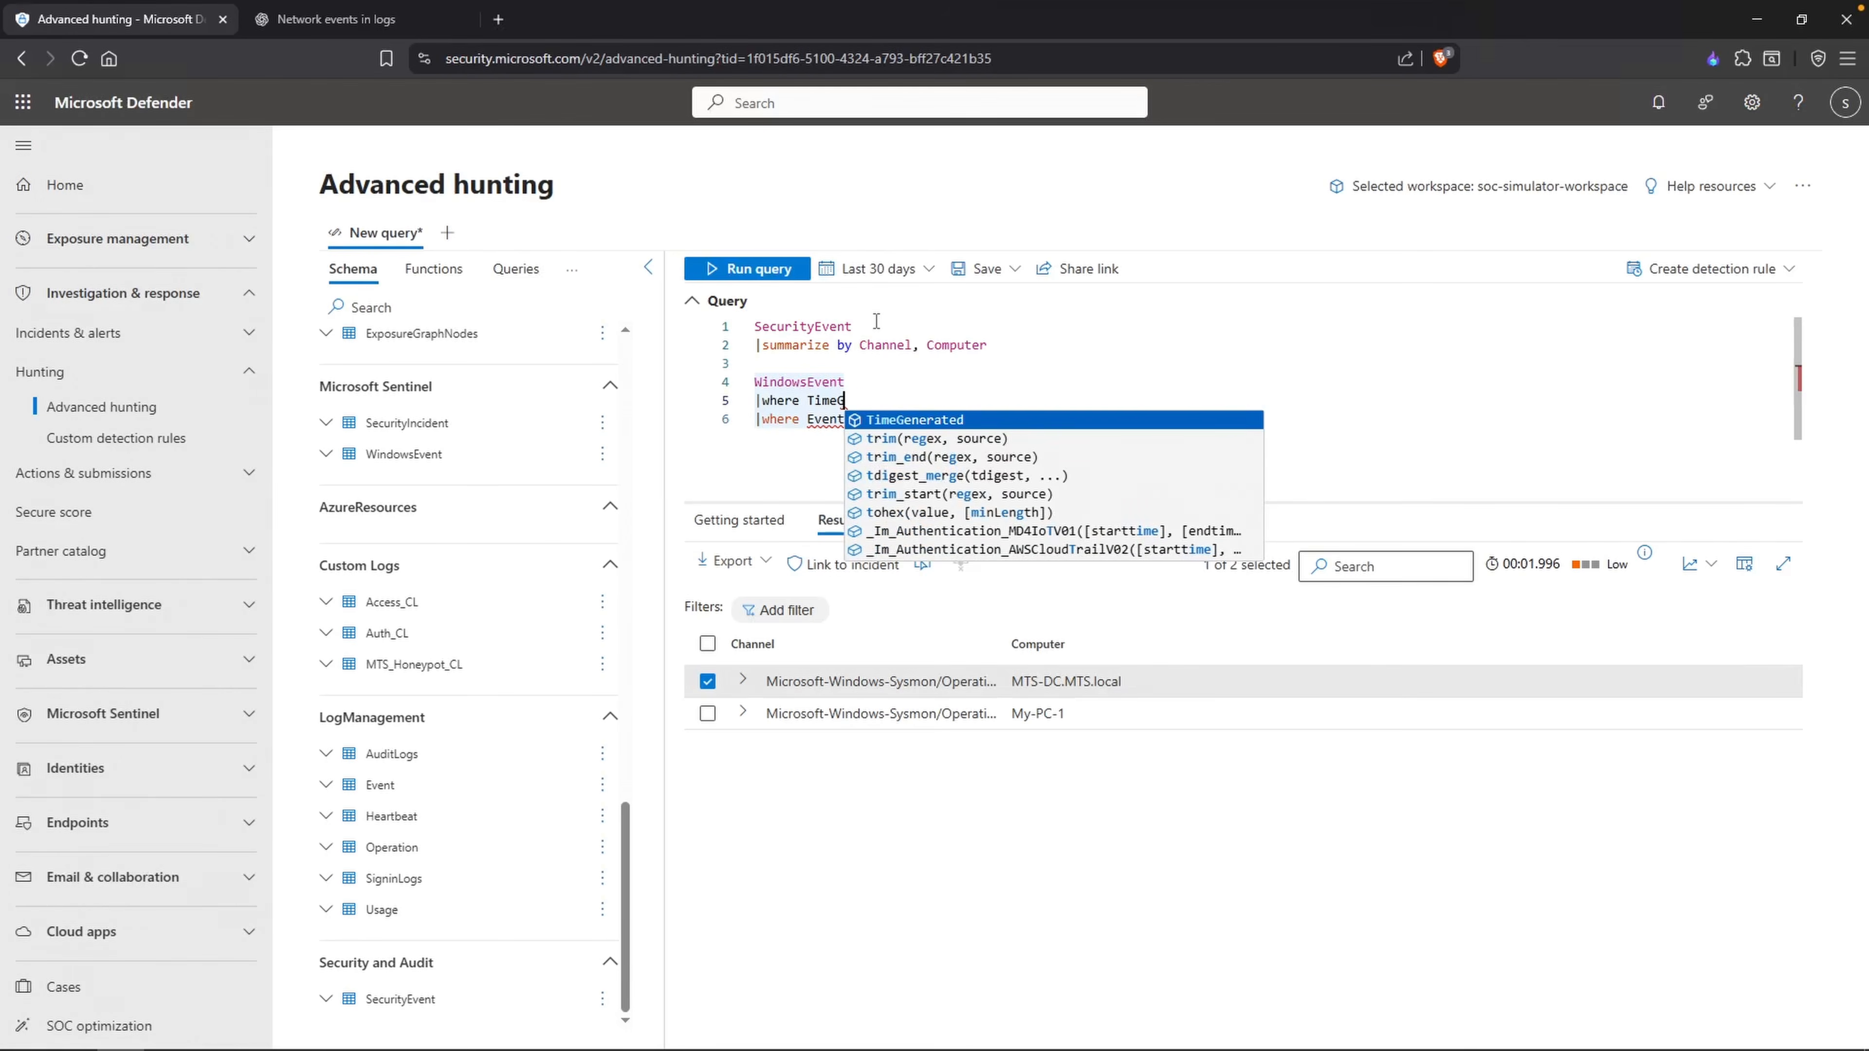
pyautogui.press('BackSpace')
pyautogui.press('BackSpace')
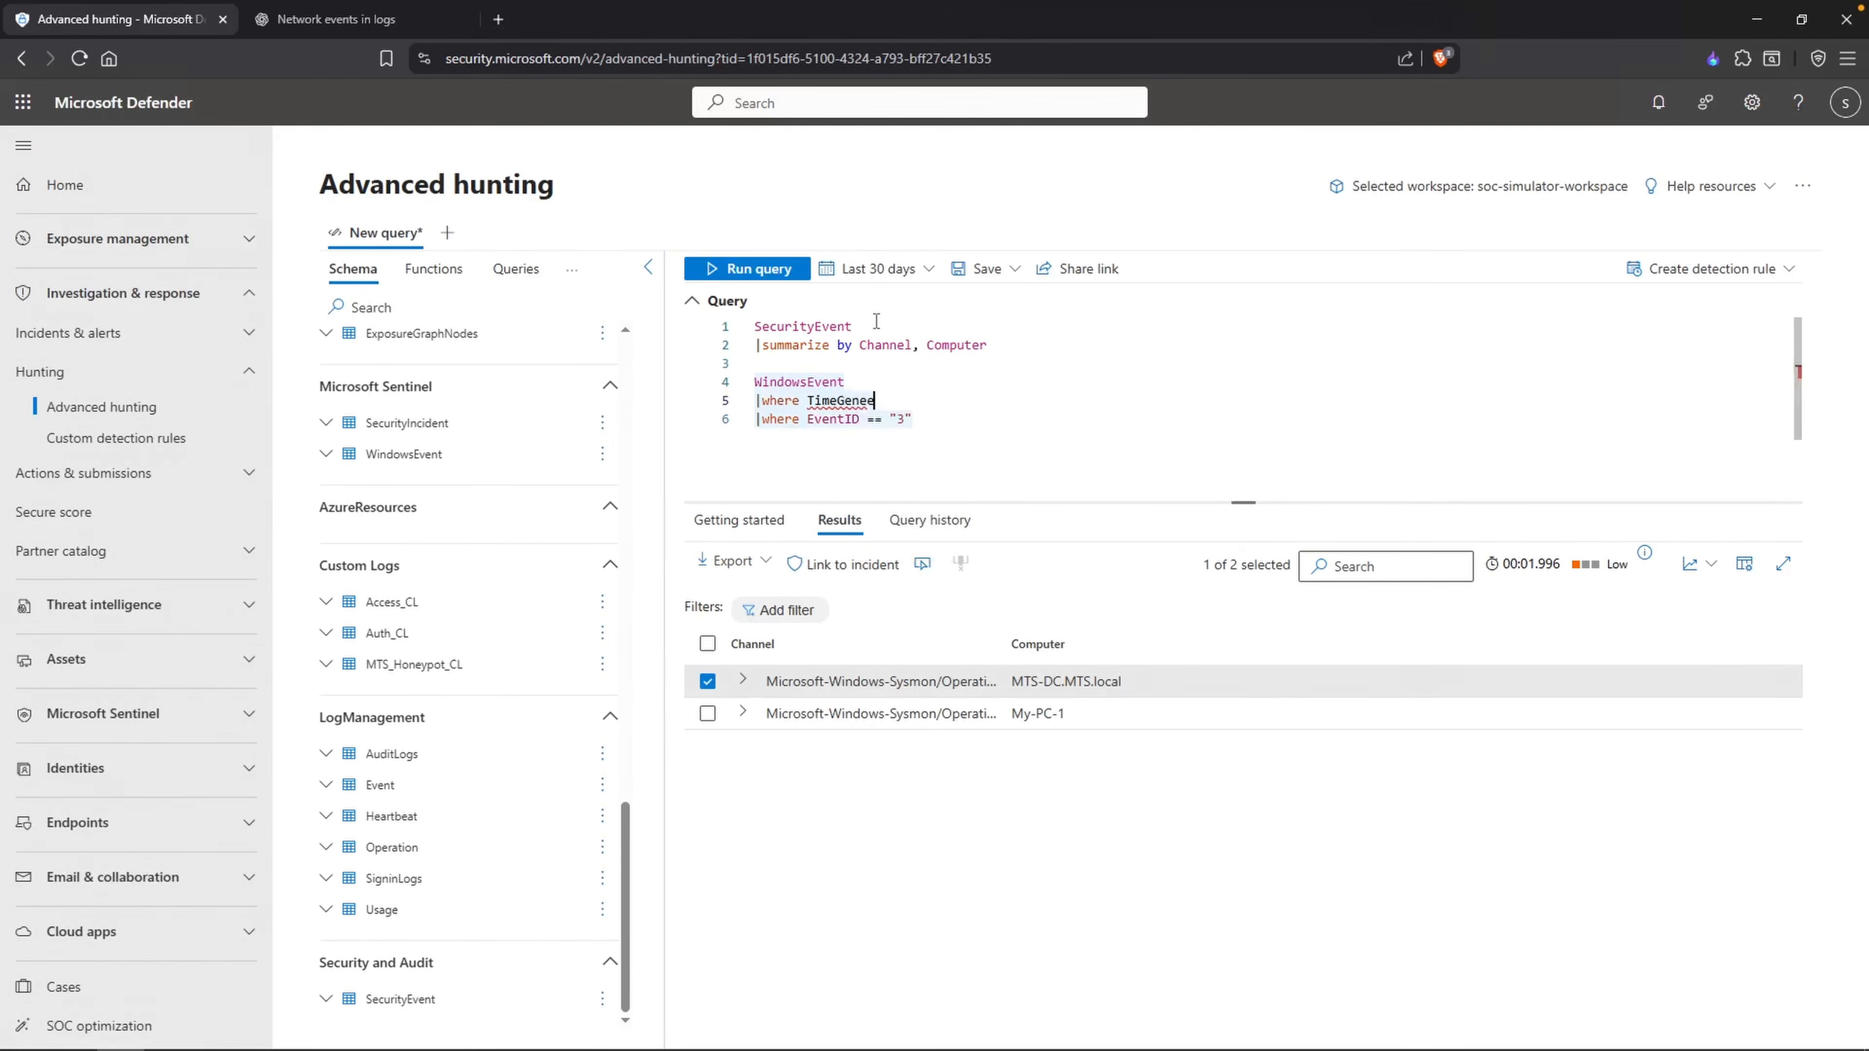
pyautogui.write('rated')
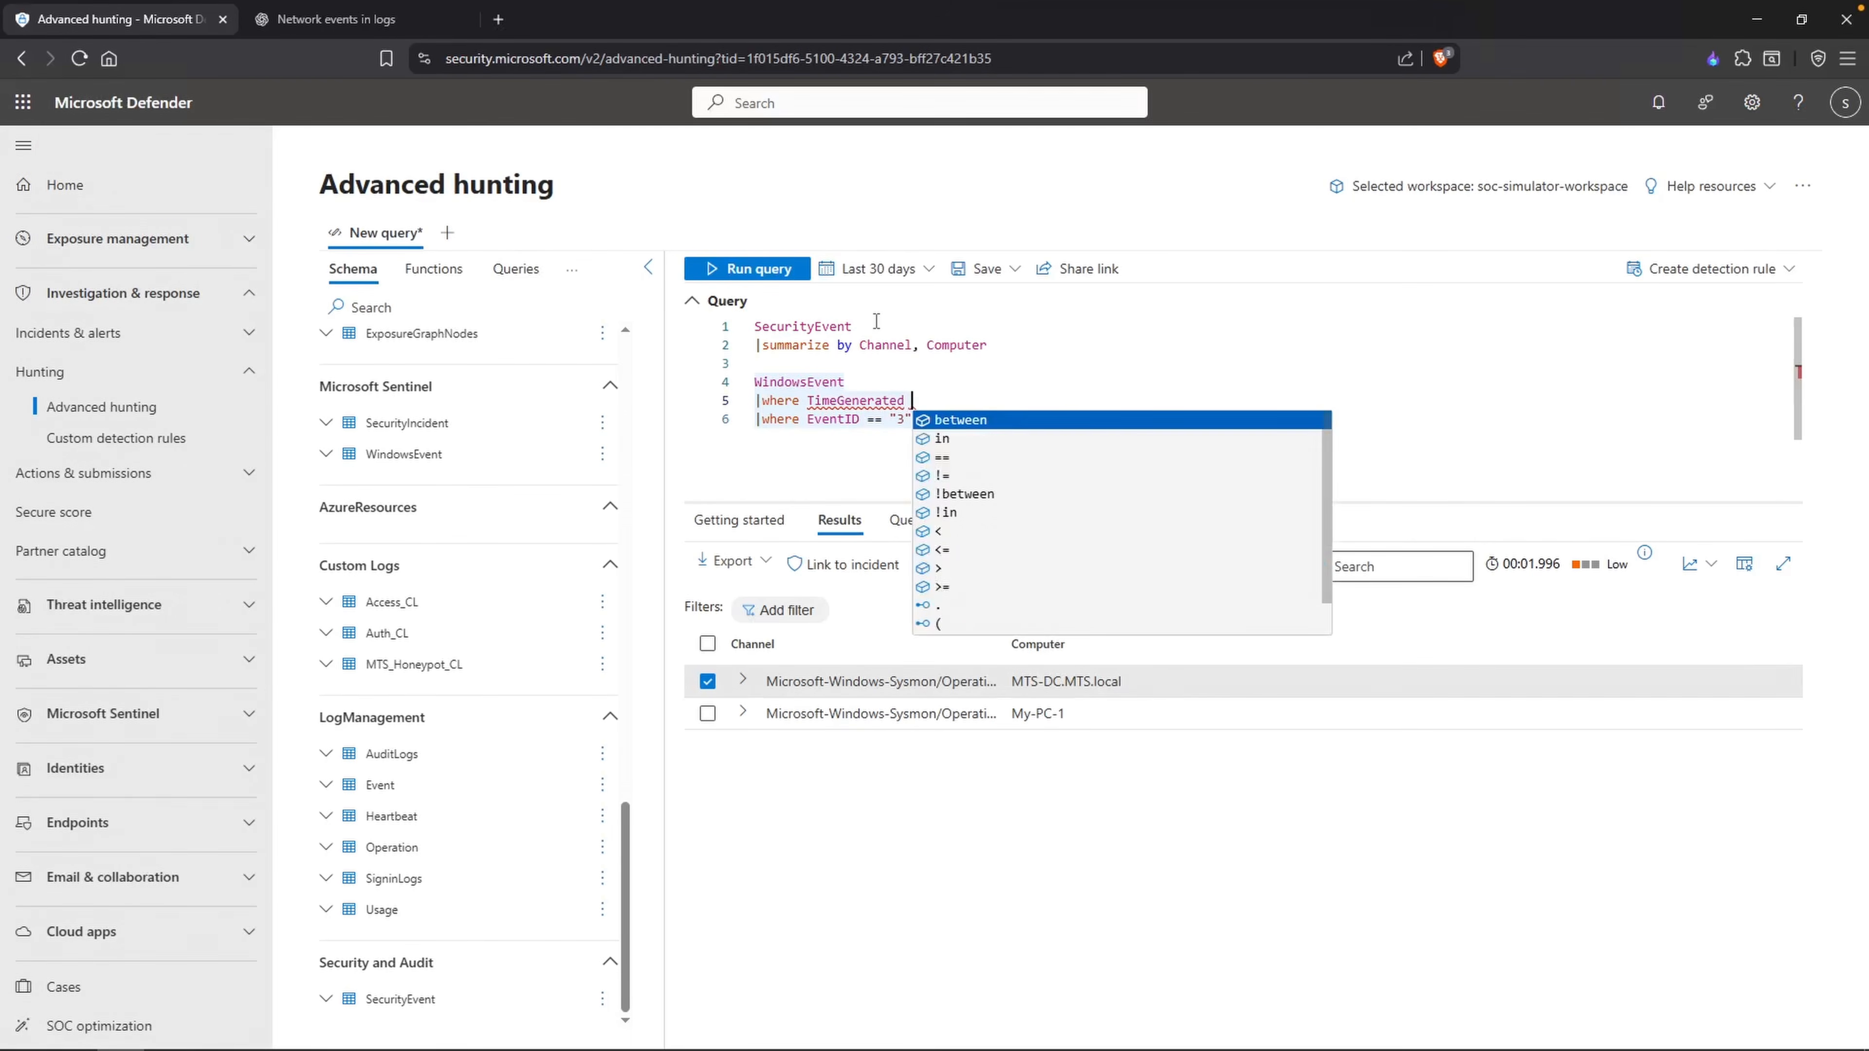
pyautogui.write(' between (date .. )')
pyautogui.press('Tab')
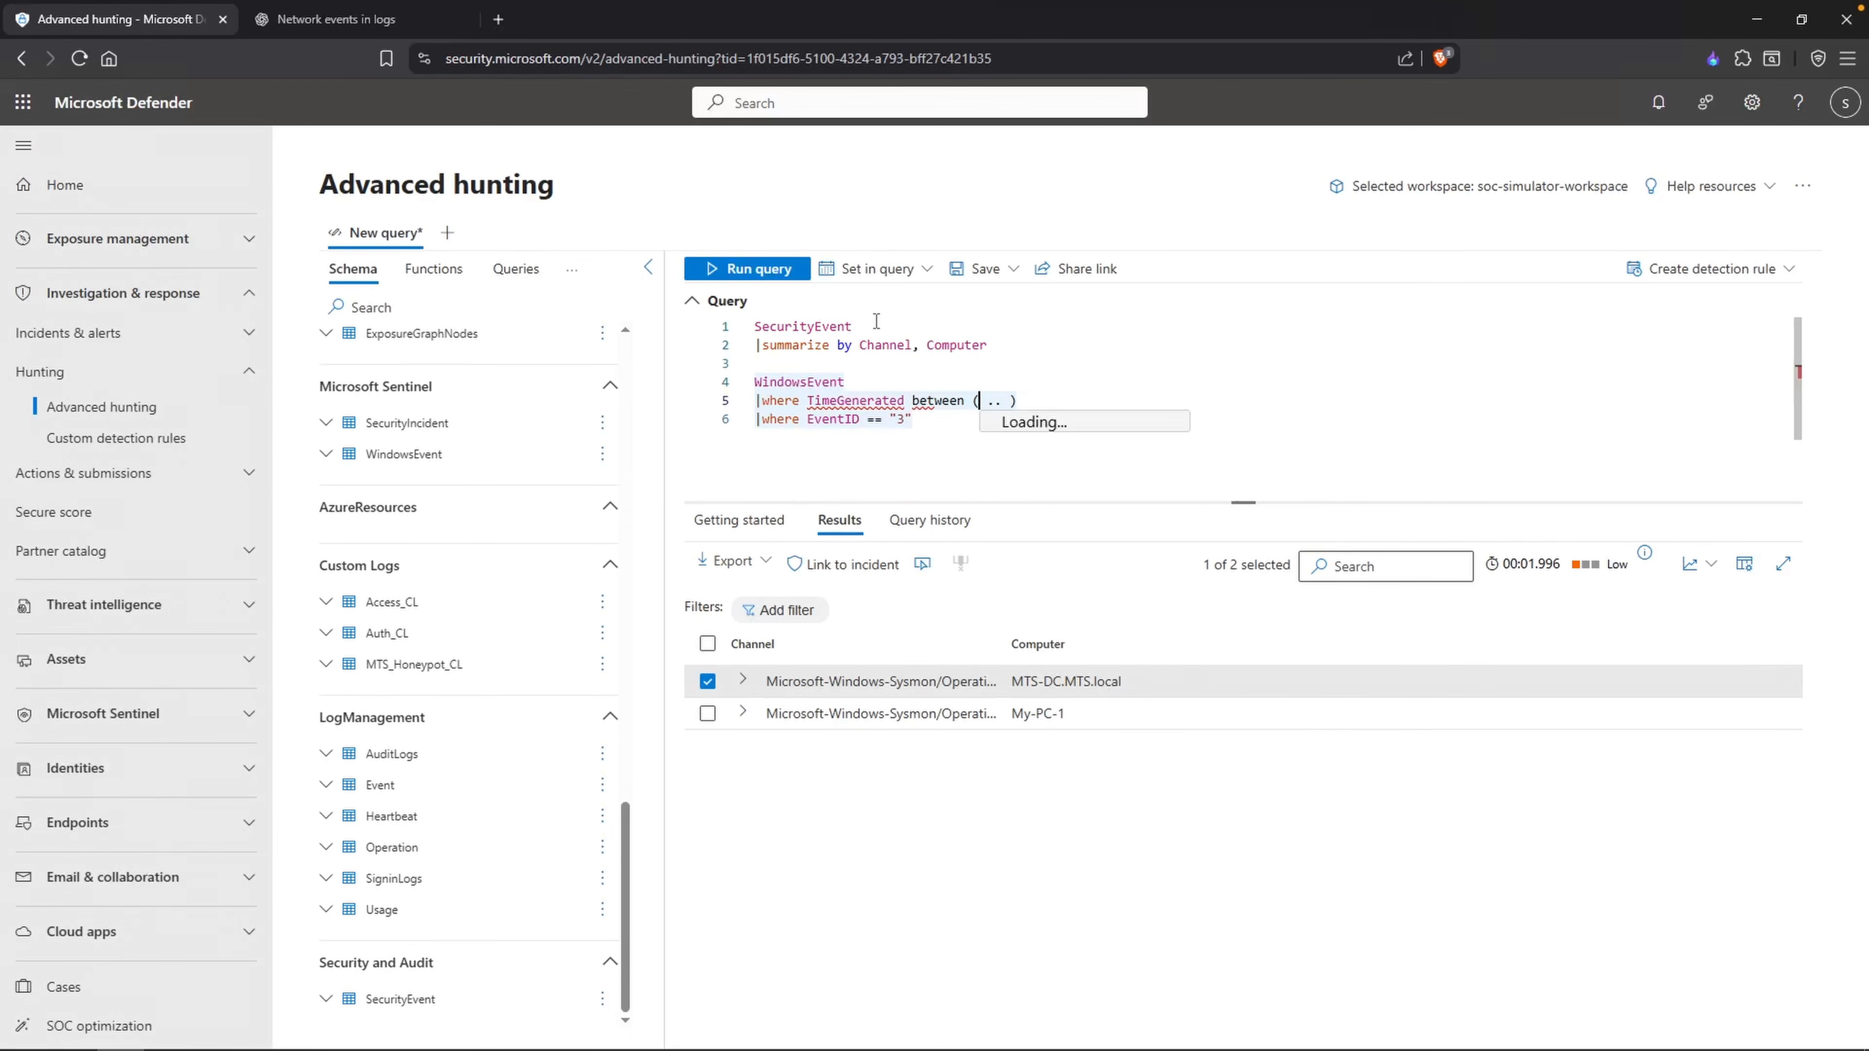
pyautogui.write('datetime()')
pyautogui.press('Tab')
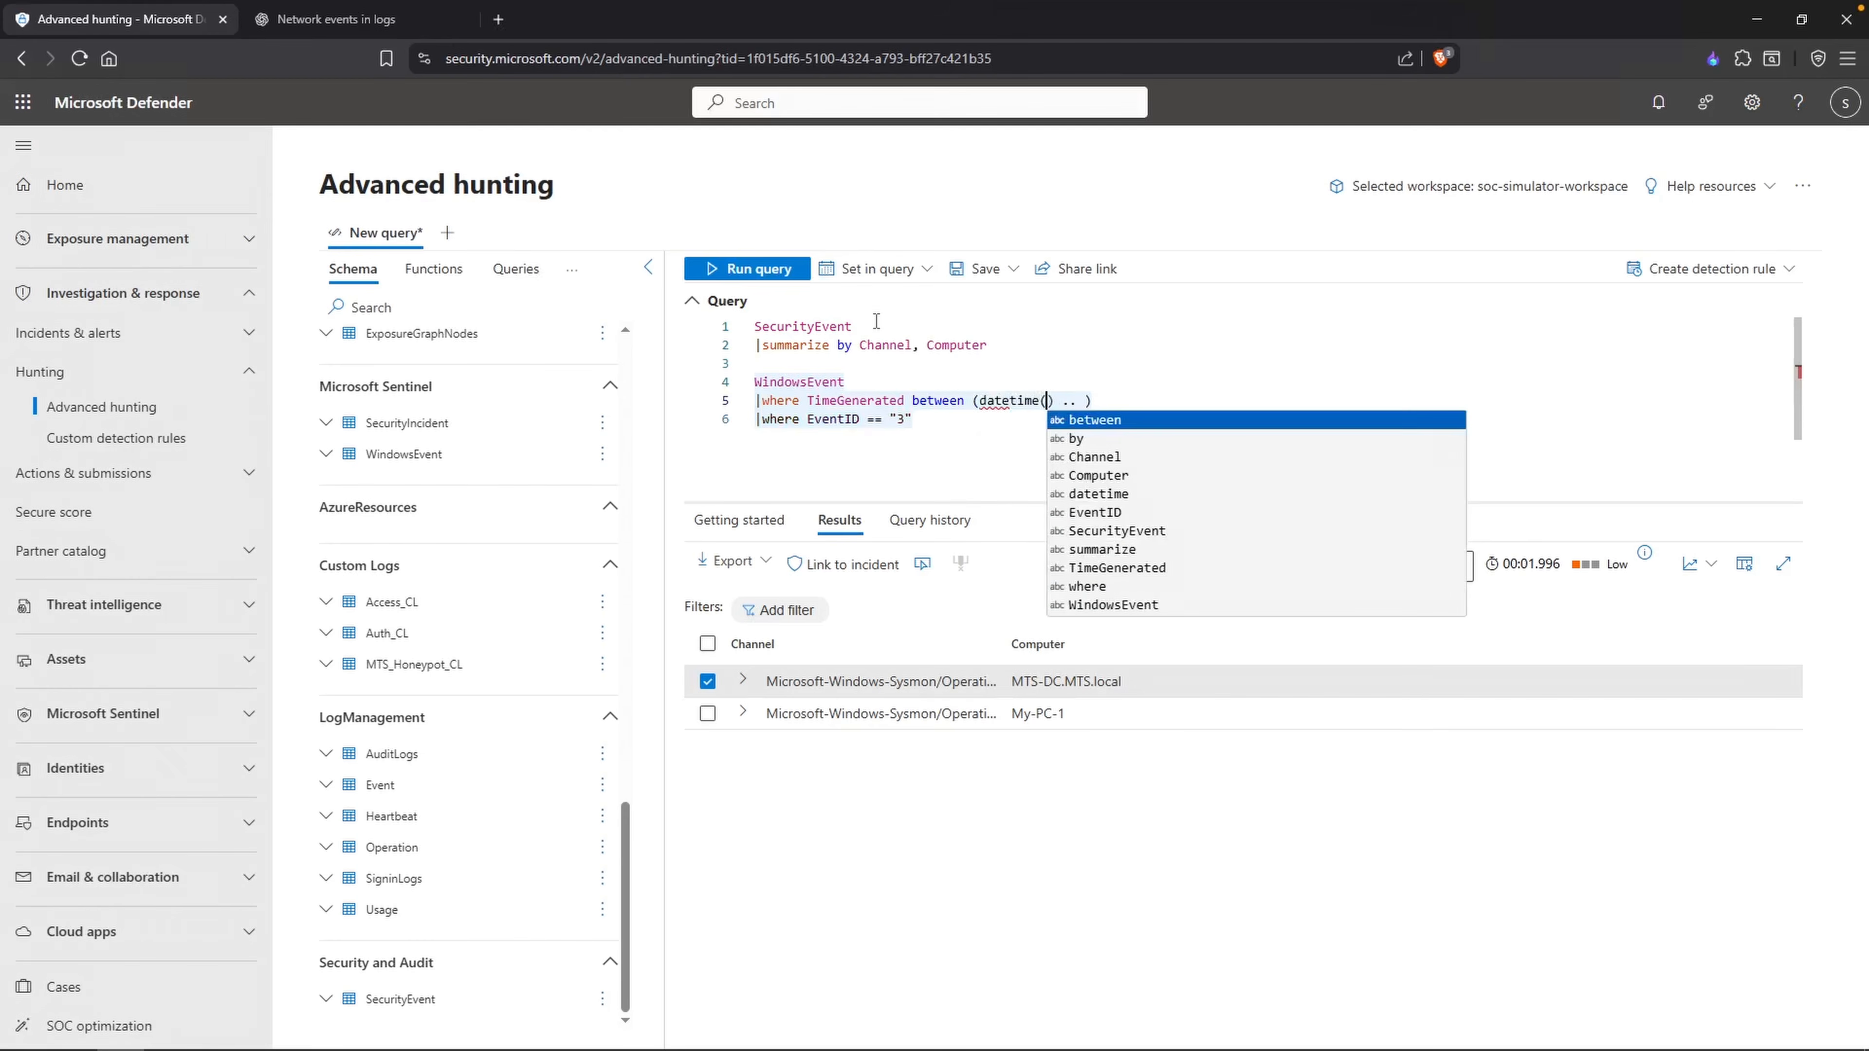
pyautogui.write('"2025')
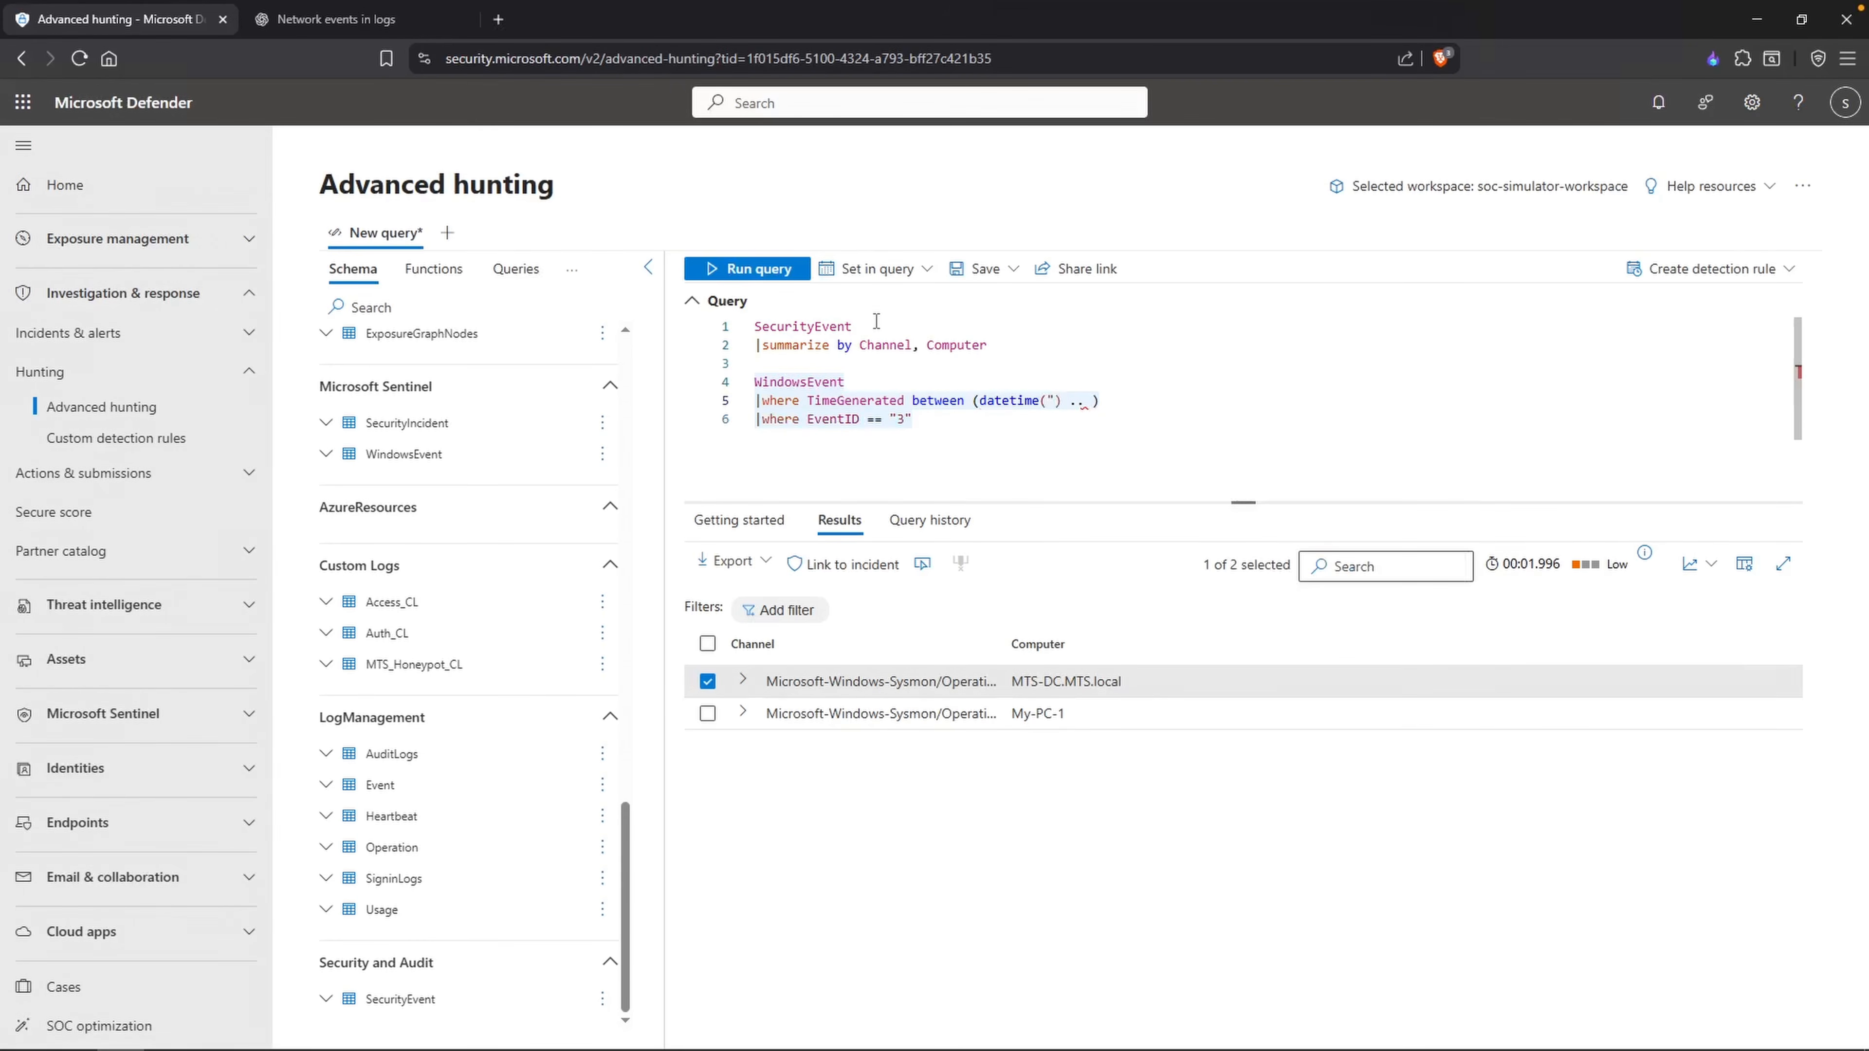
pyautogui.write('-08-26 00:00')
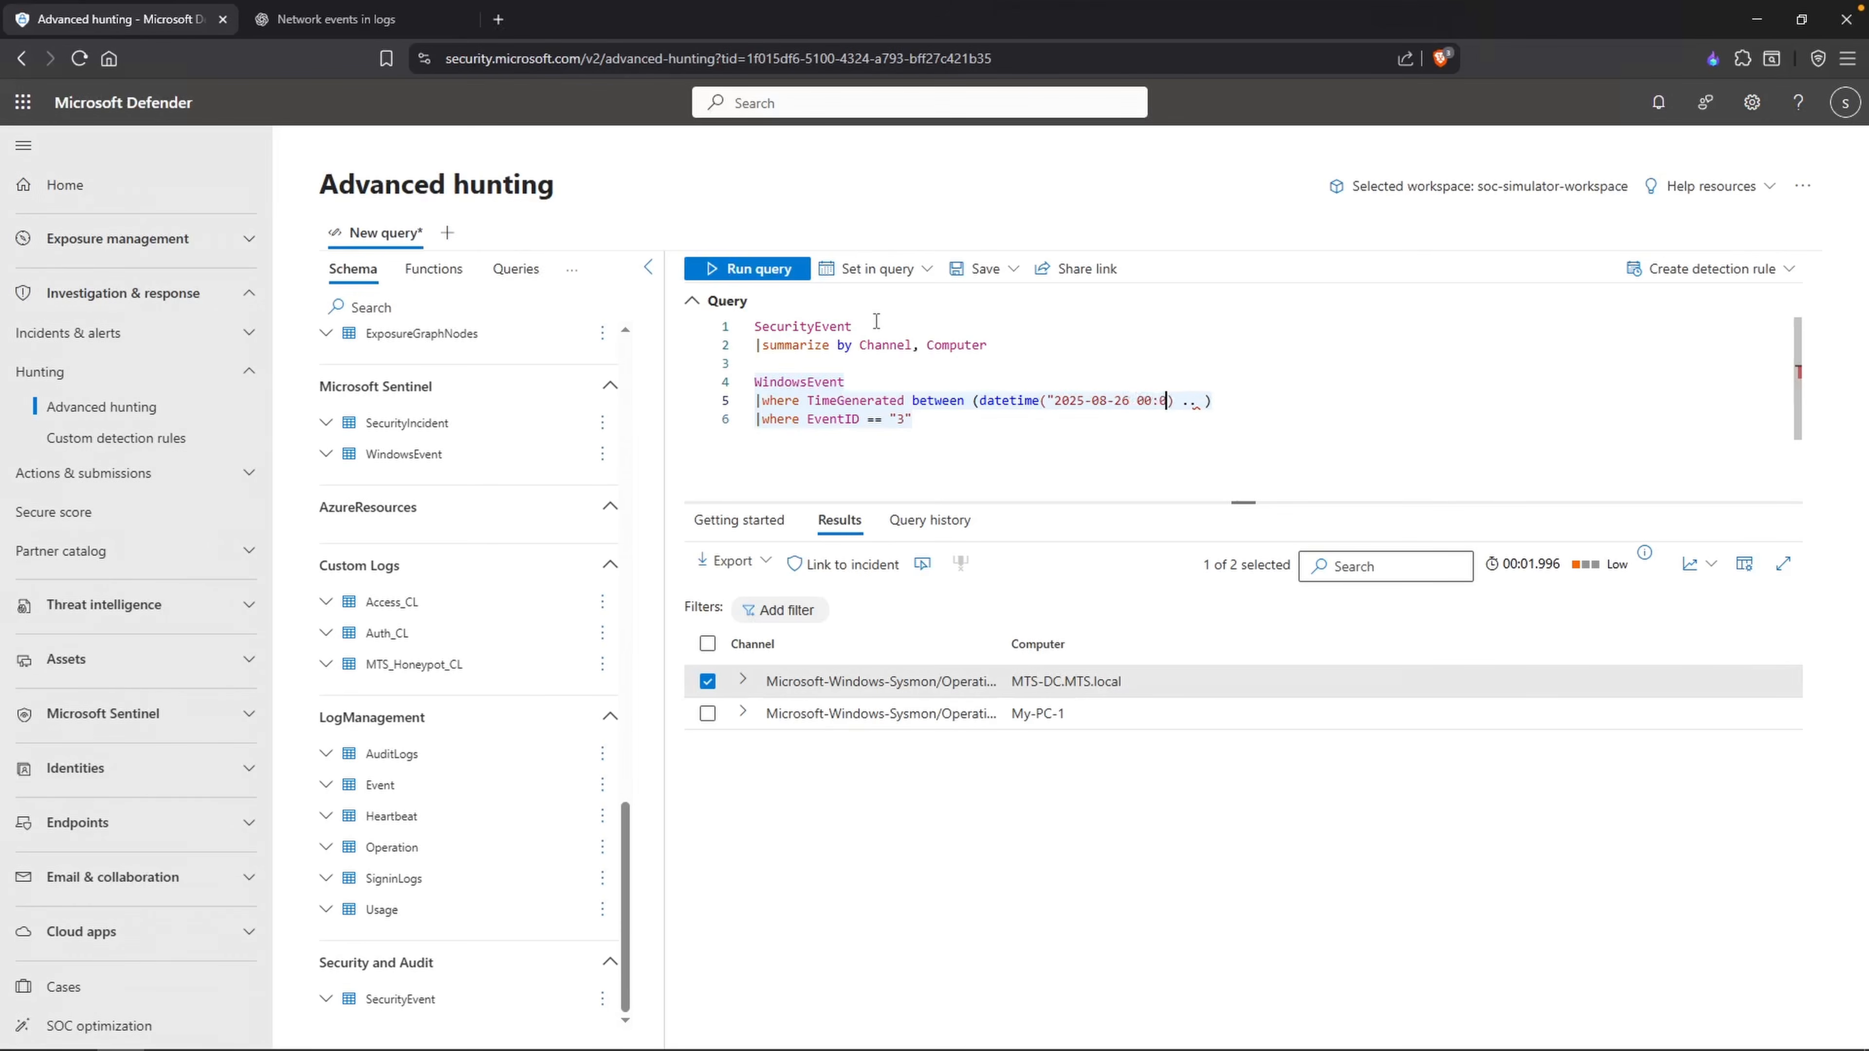
pyautogui.write('"')
pyautogui.press('Right')
pyautogui.press('Right')
pyautogui.press('Right')
pyautogui.press('Right')
pyautogui.press('Right')
pyautogui.write('datetime(')
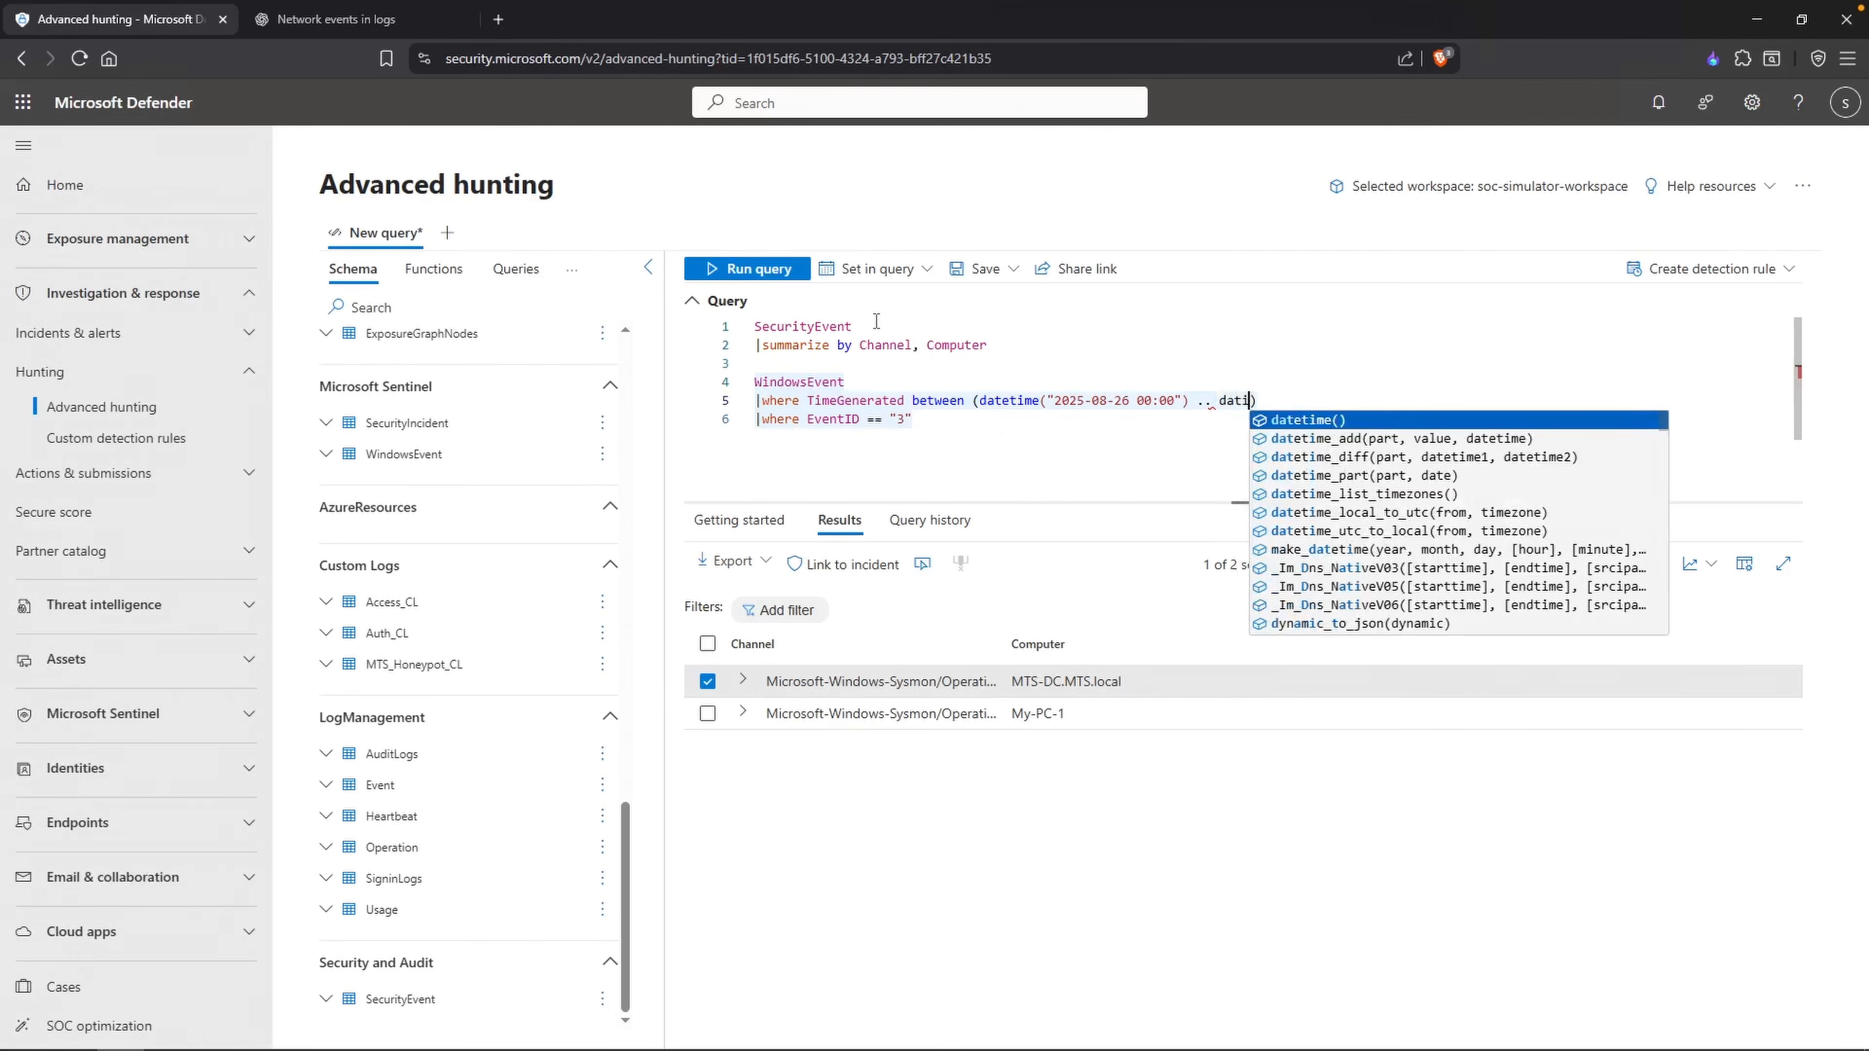
pyautogui.write('"2025-0')
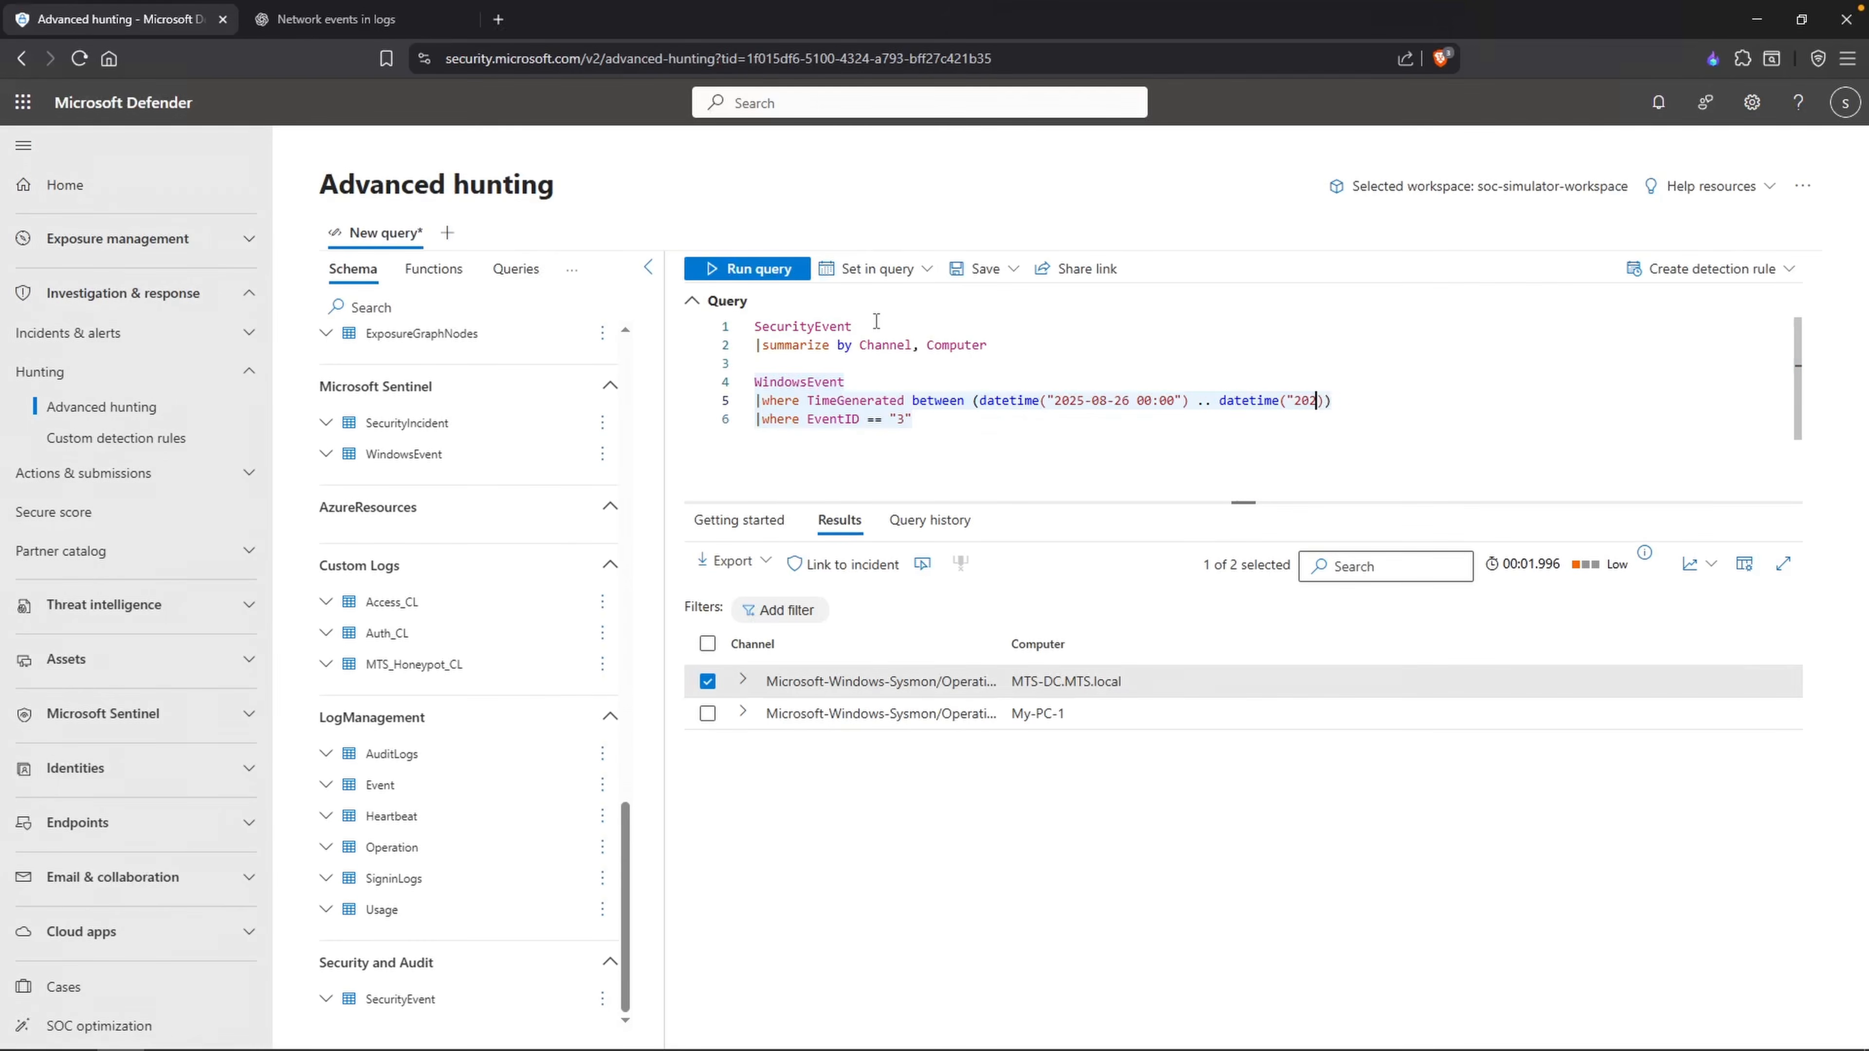
pyautogui.write('8-26 02:00"')
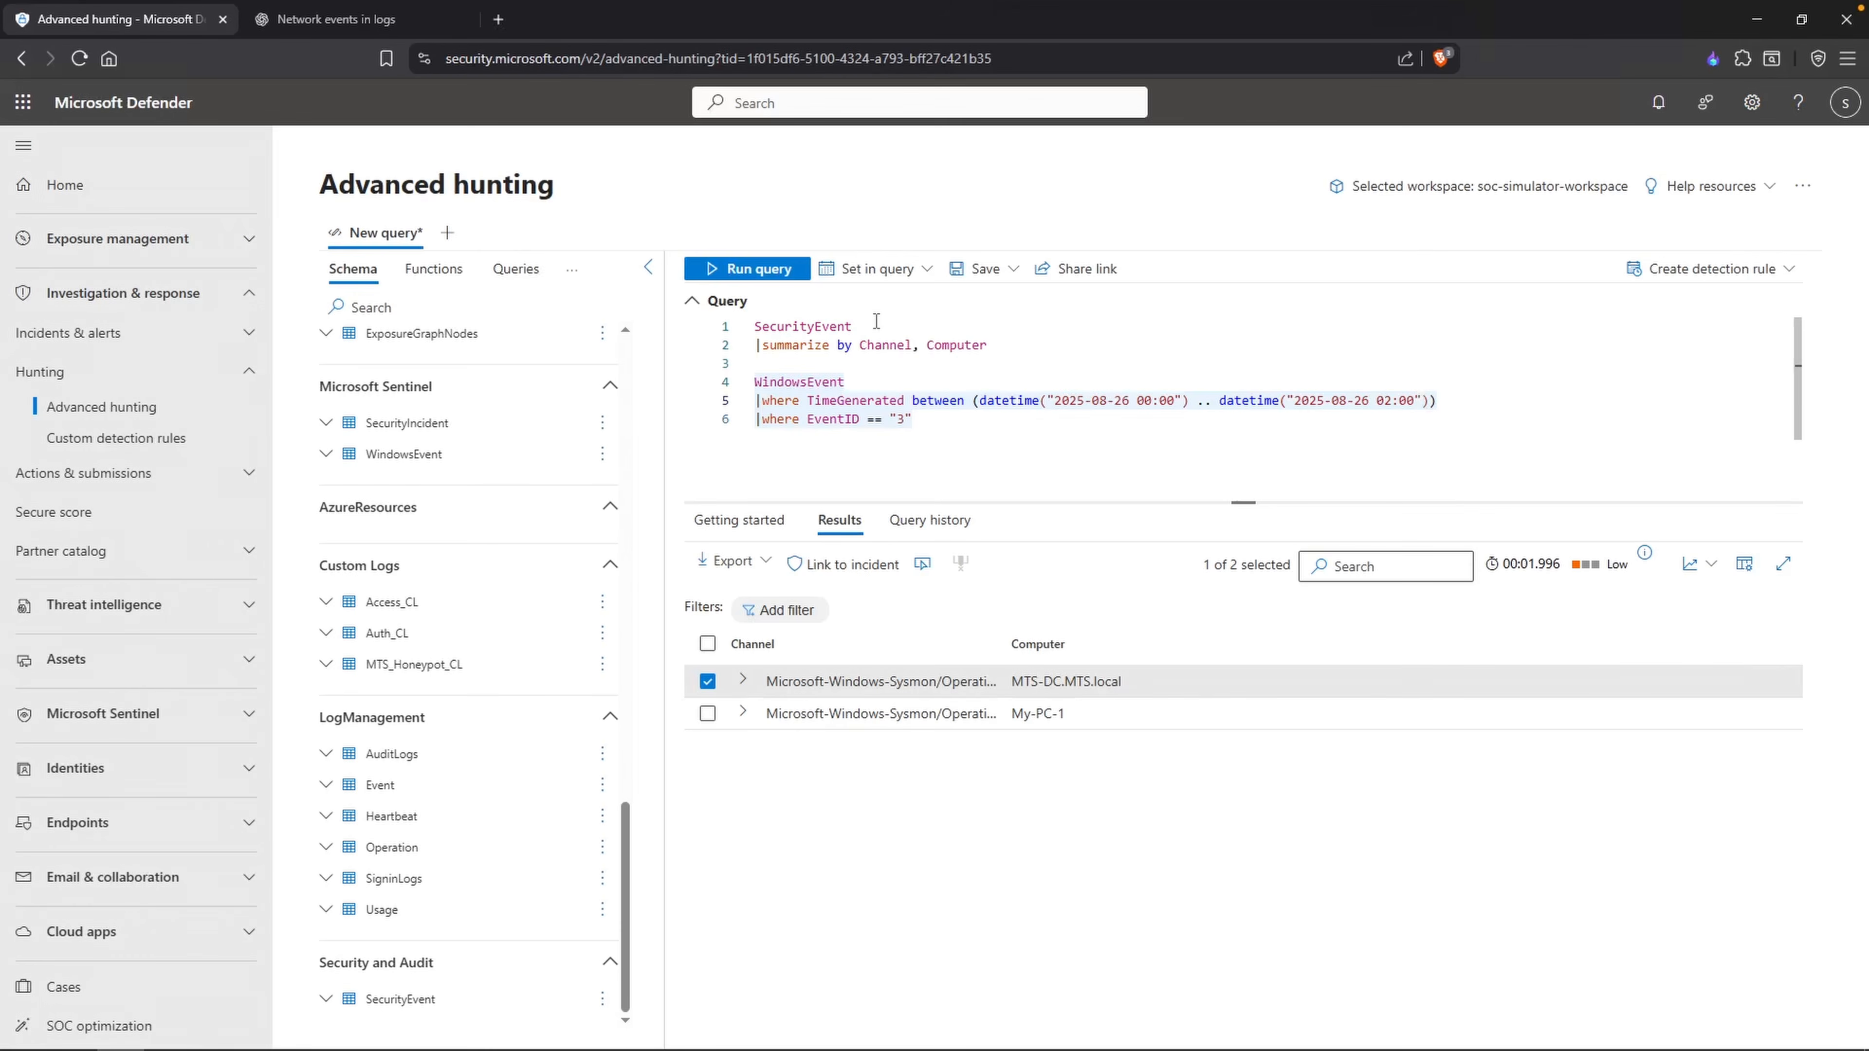
pyautogui.click(751, 268)
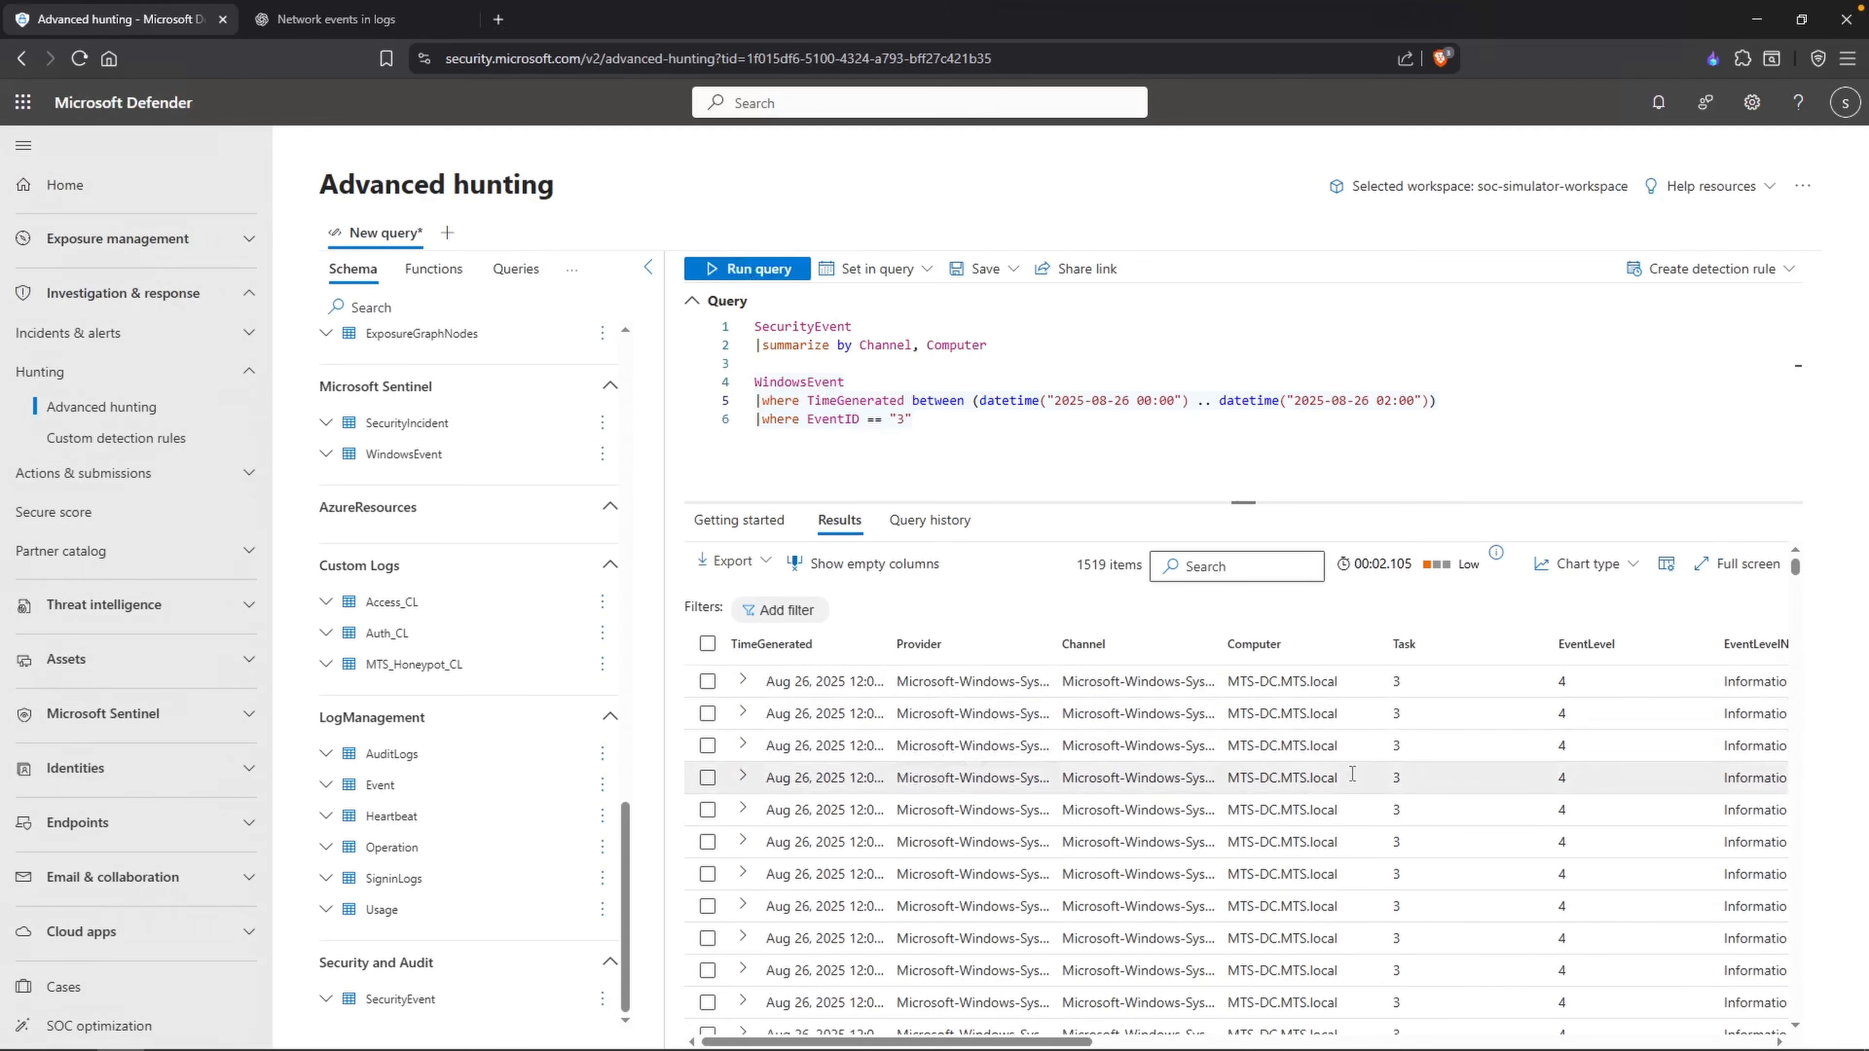
# Step: Look through the result columns, and open the first record's details at its EventData section
pyautogui.doubleClick(1081, 569)
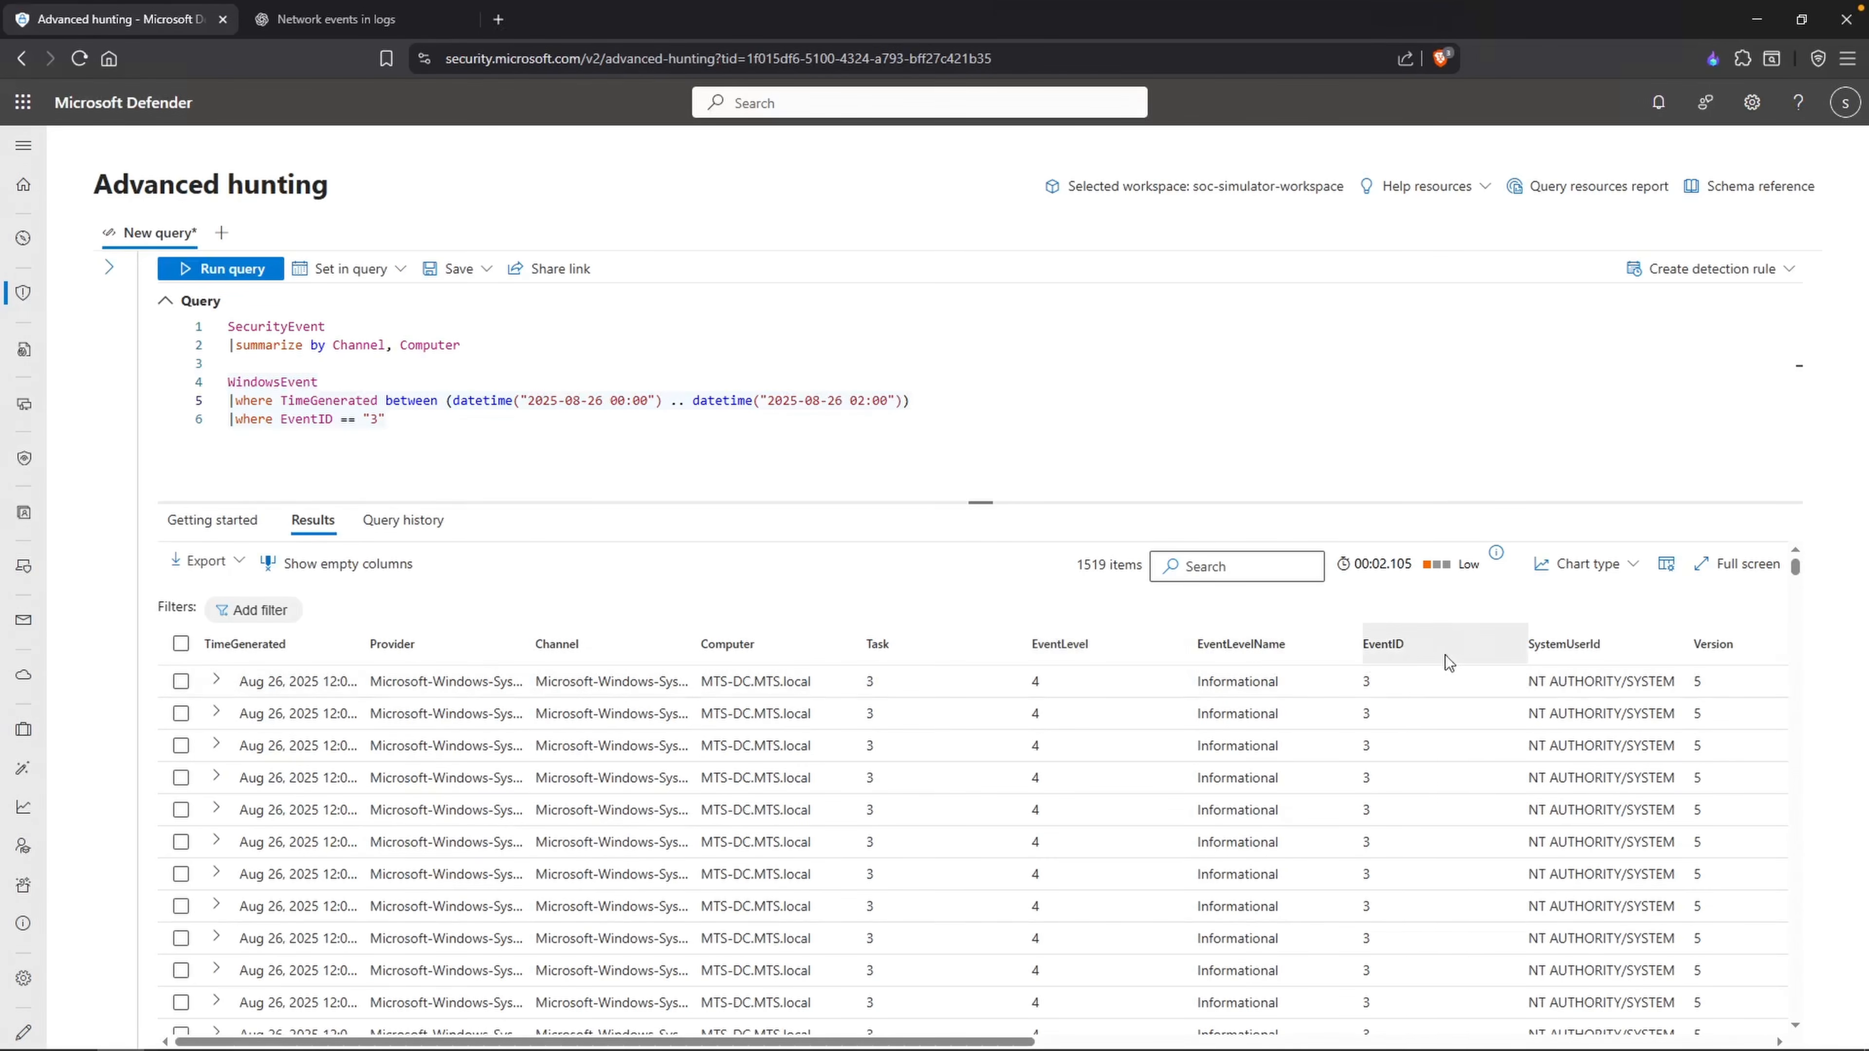
pyautogui.hscroll(10, 589, 713)
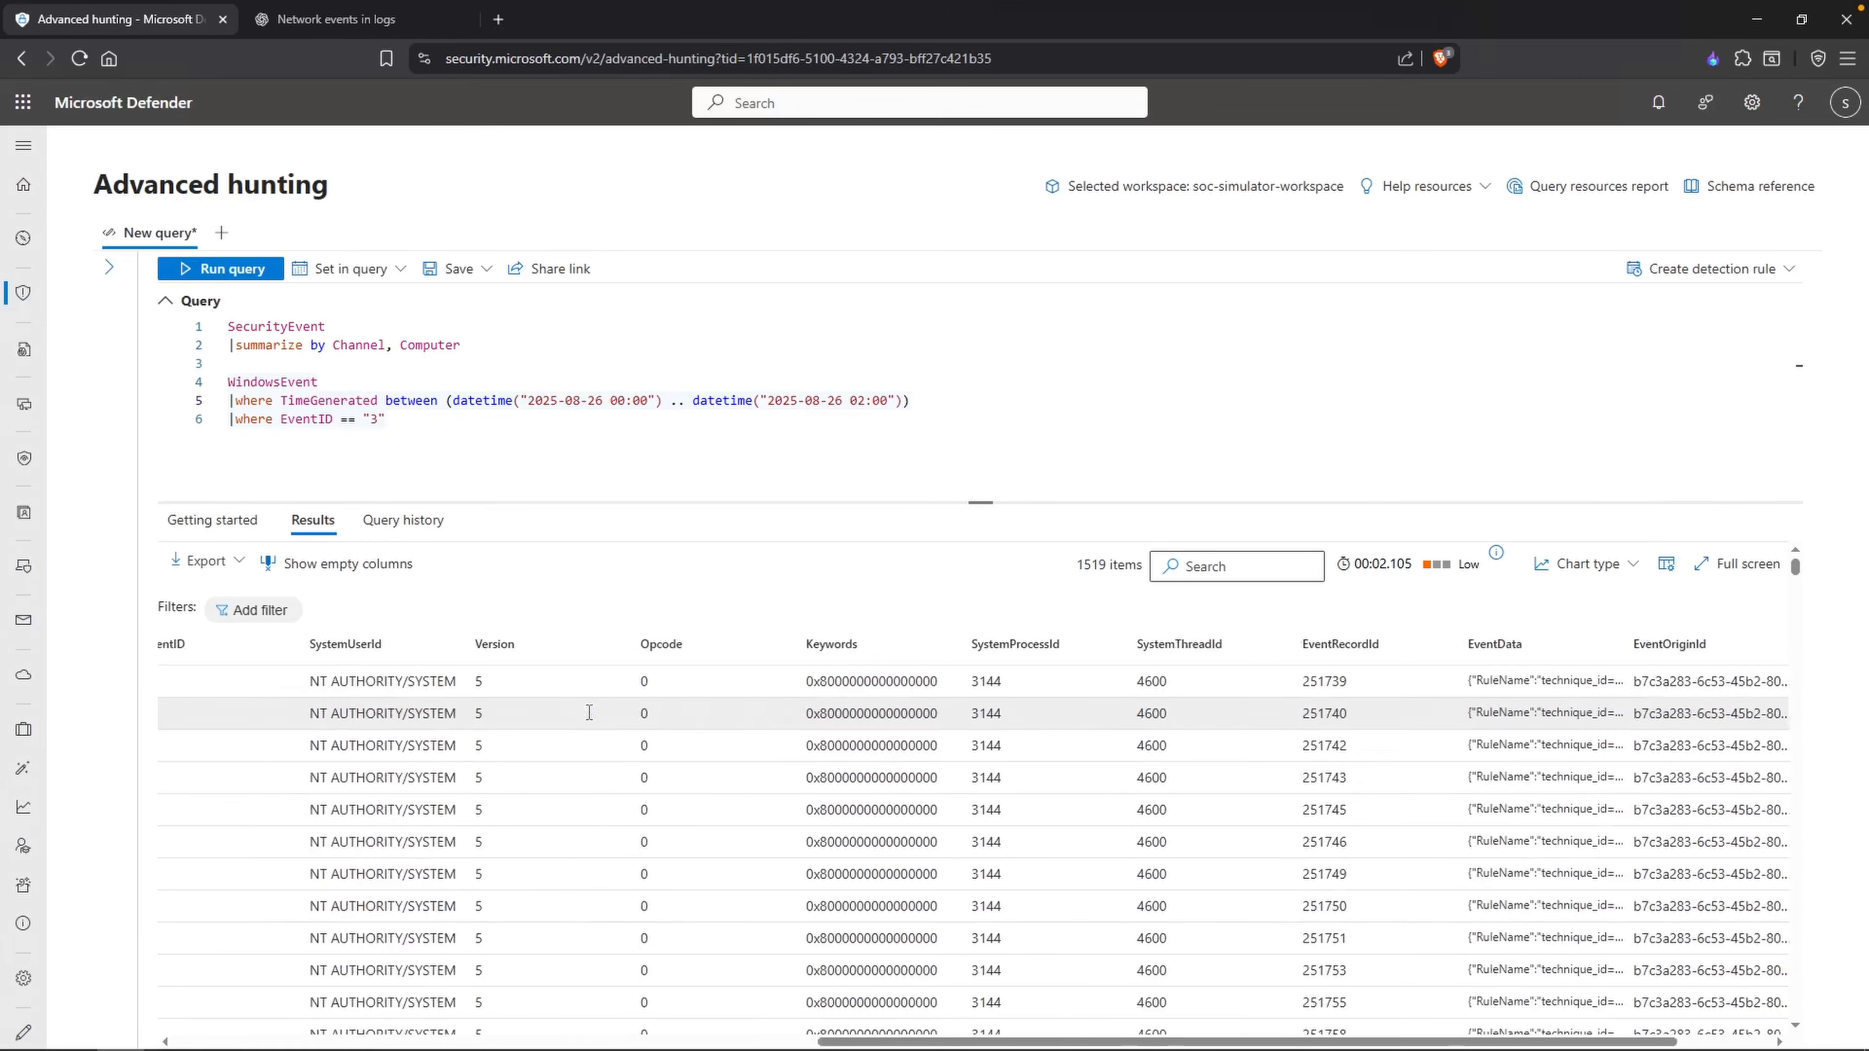
pyautogui.hscroll(3, 590, 713)
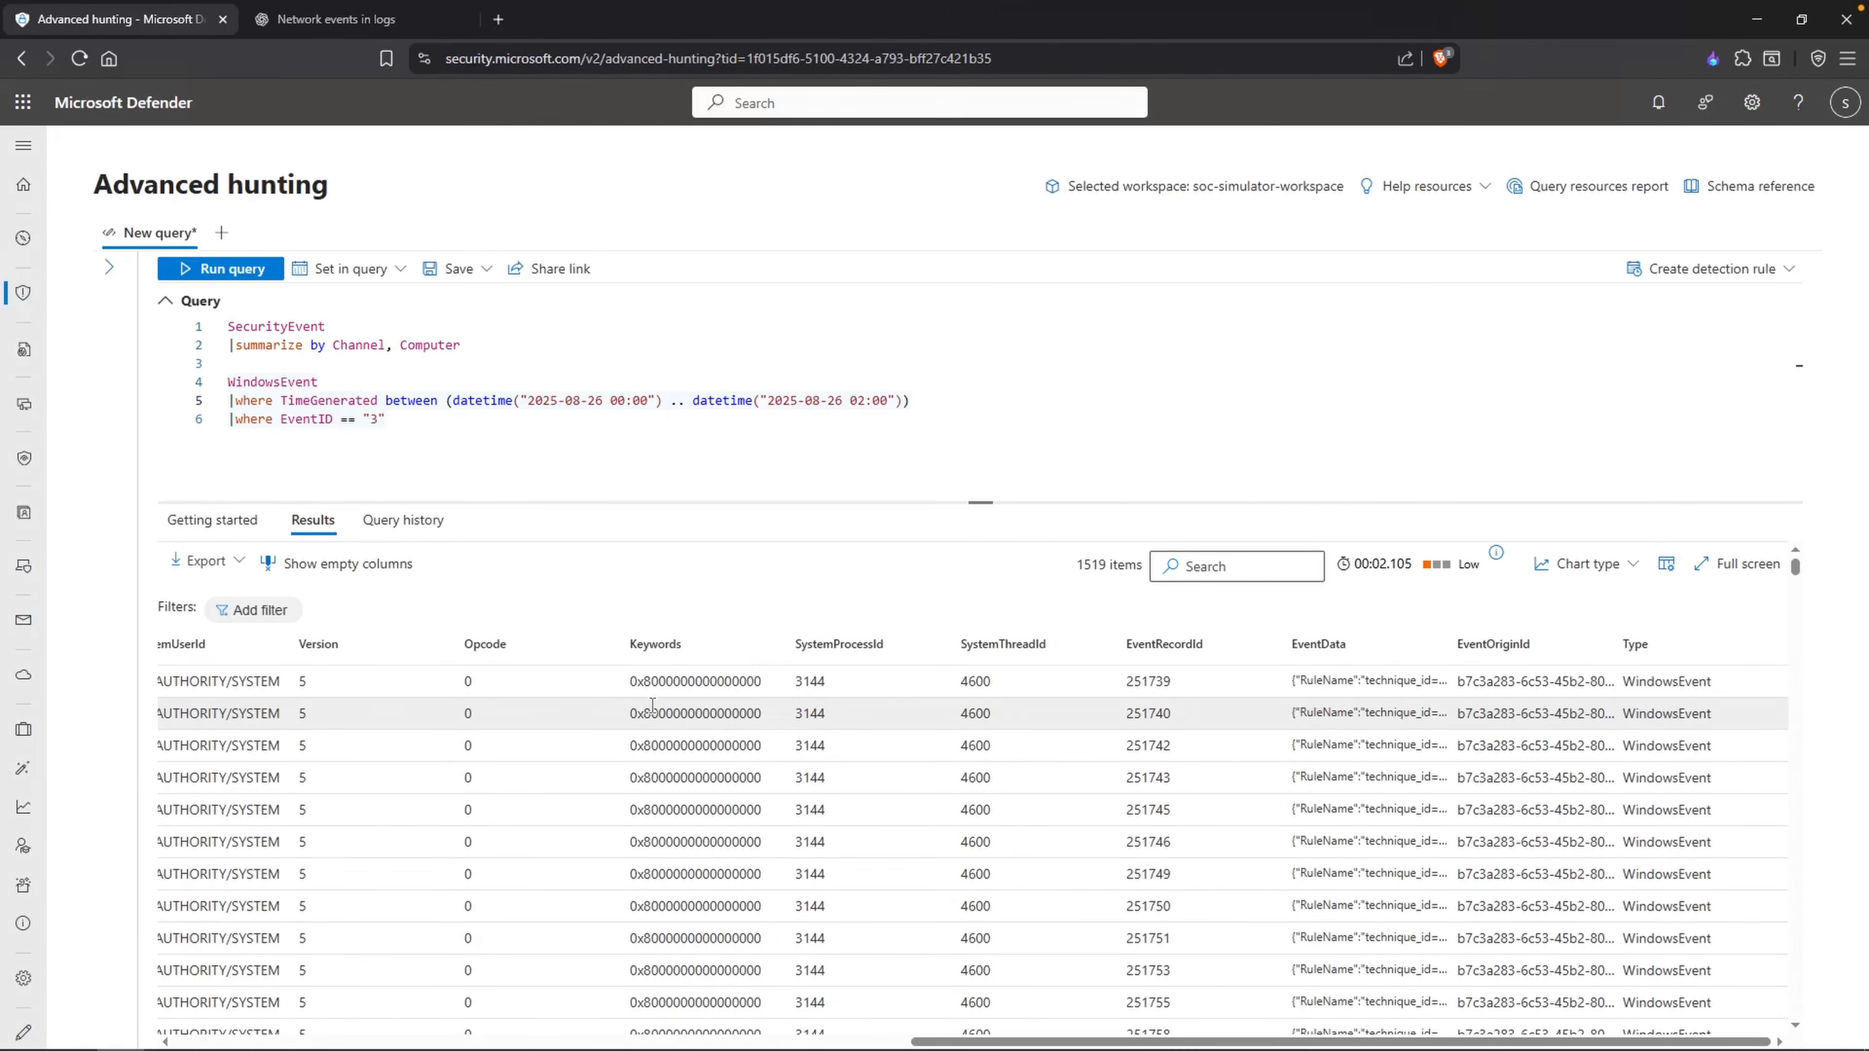
pyautogui.hscroll(-13, 907, 681)
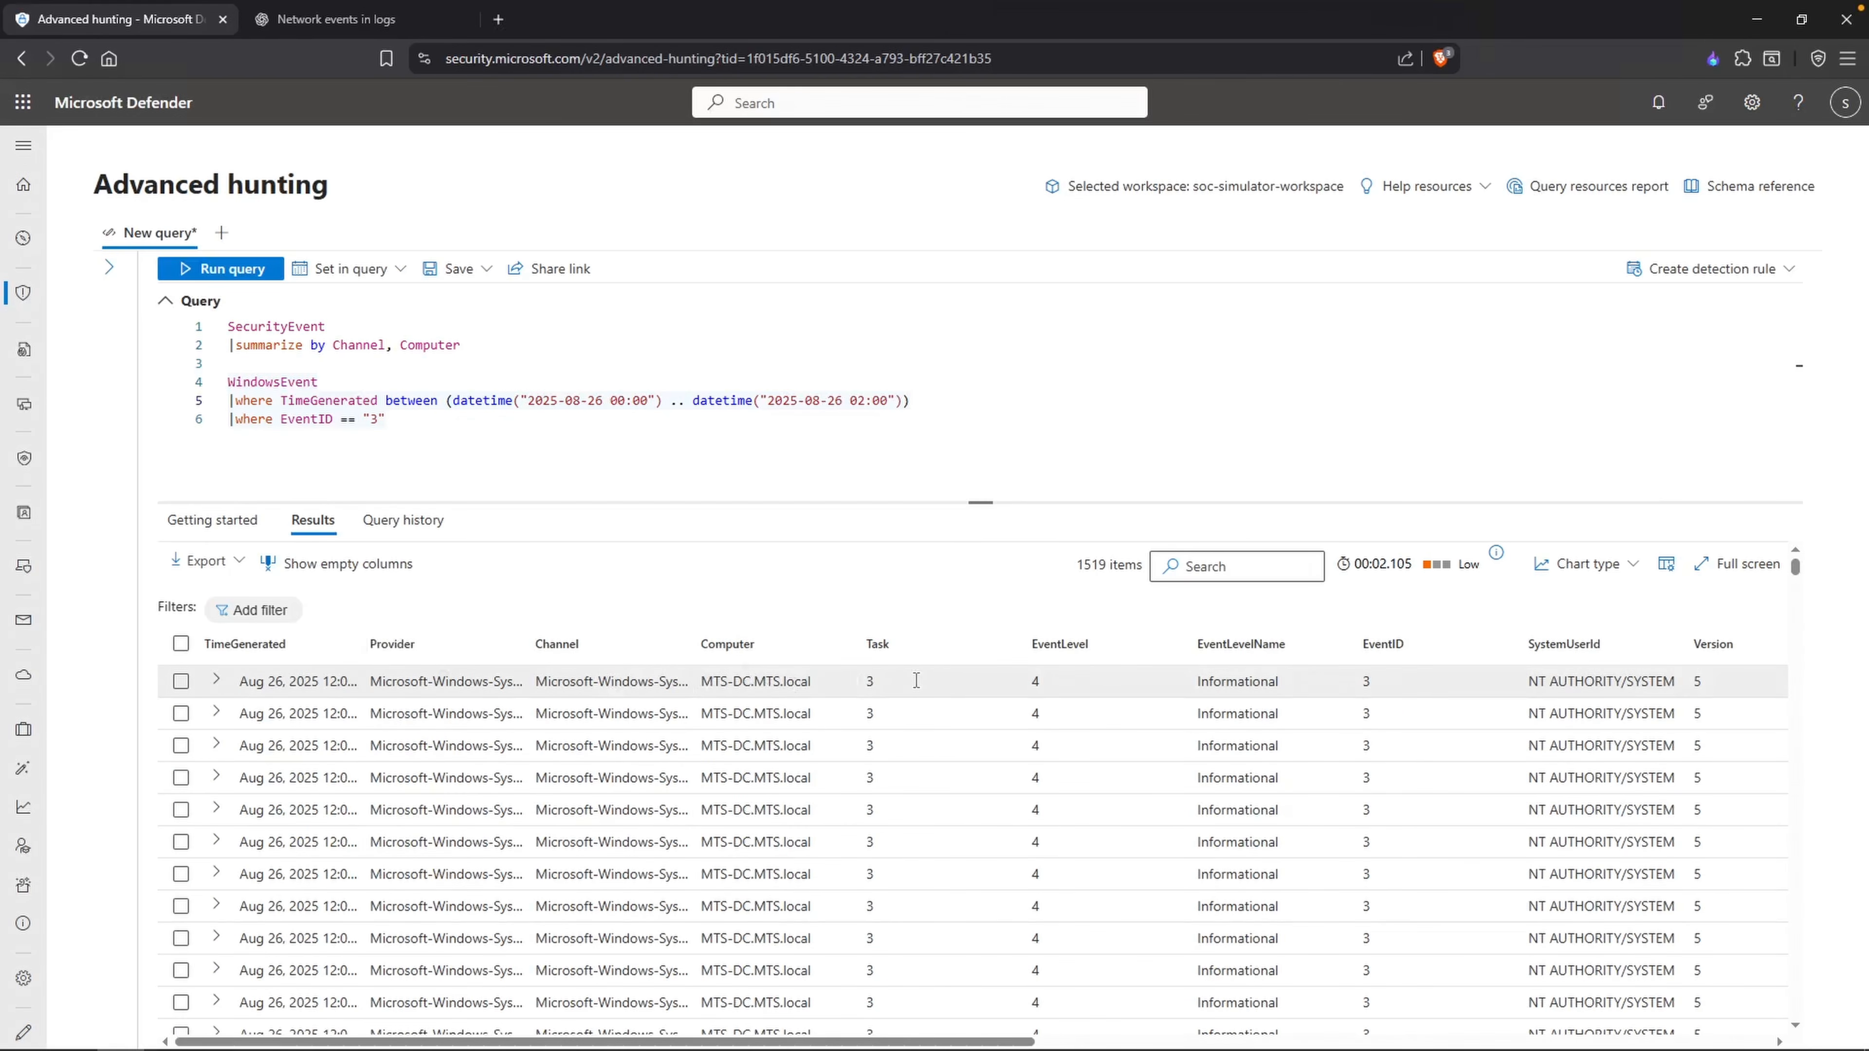
pyautogui.click(916, 681)
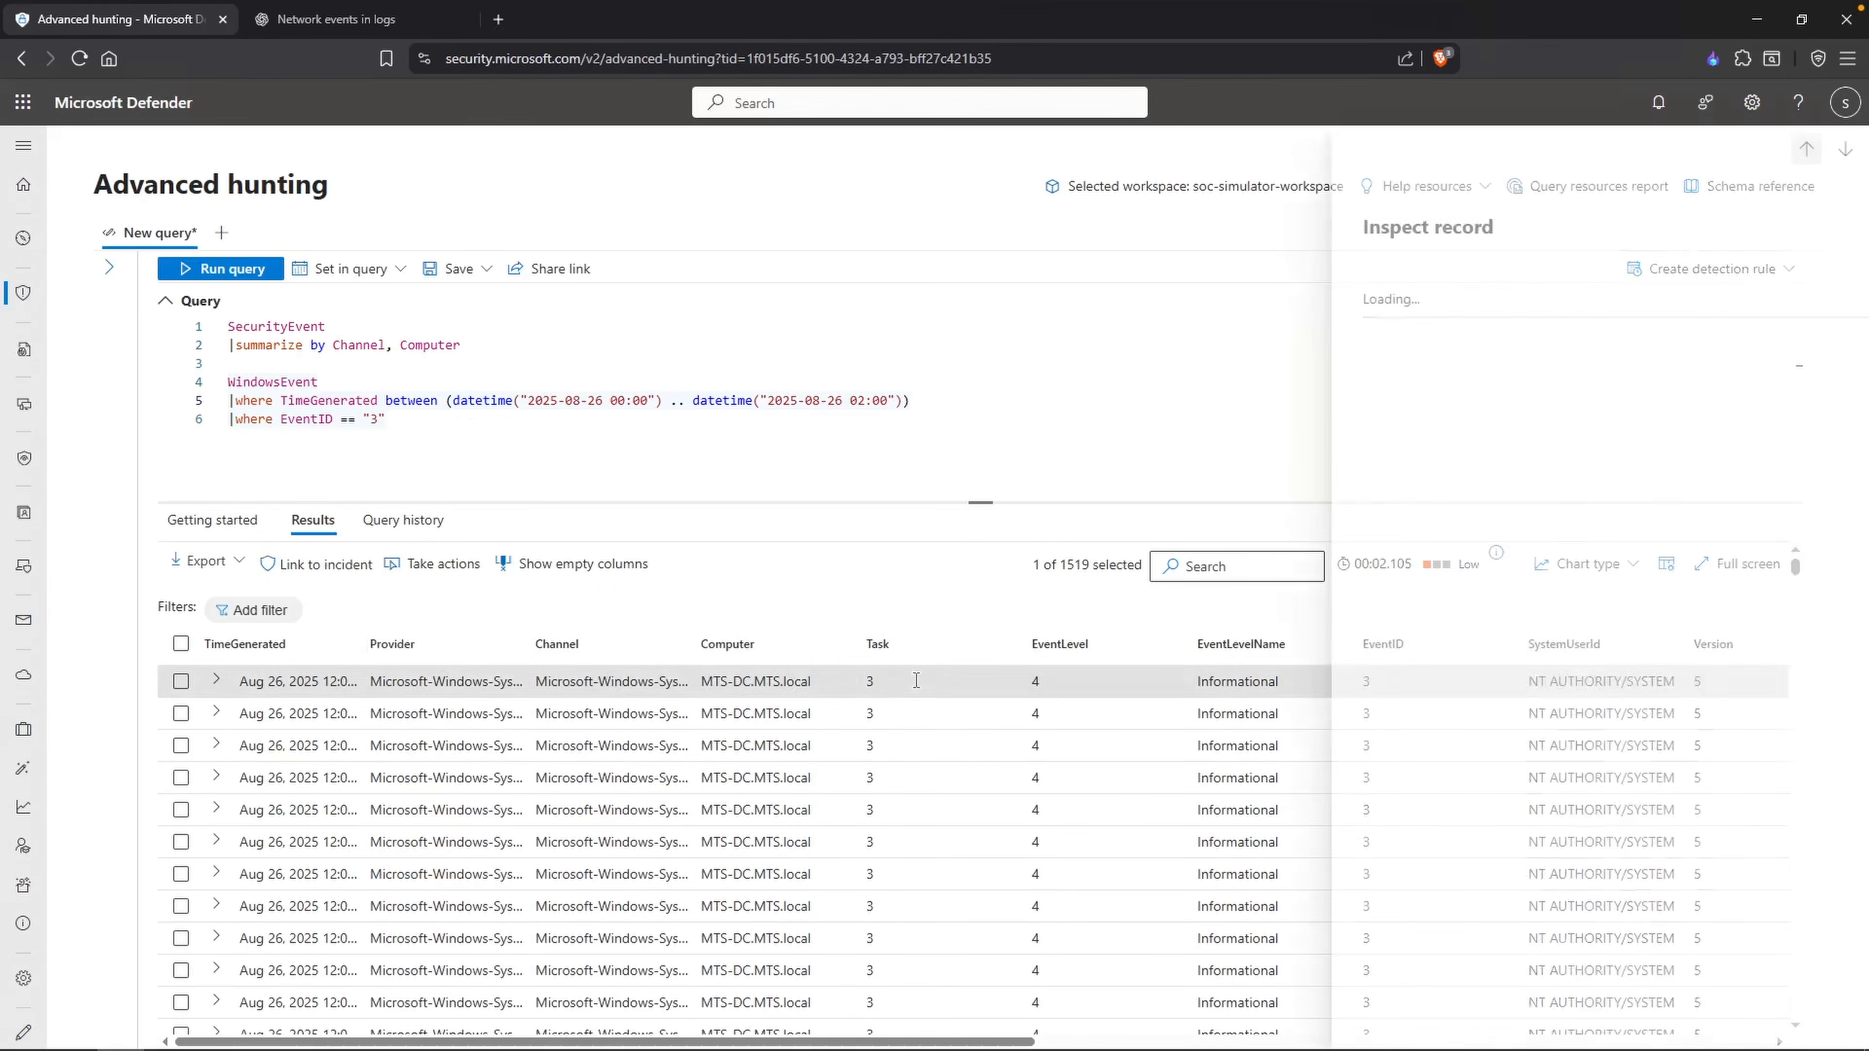
pyautogui.scroll(-9, 1630, 614)
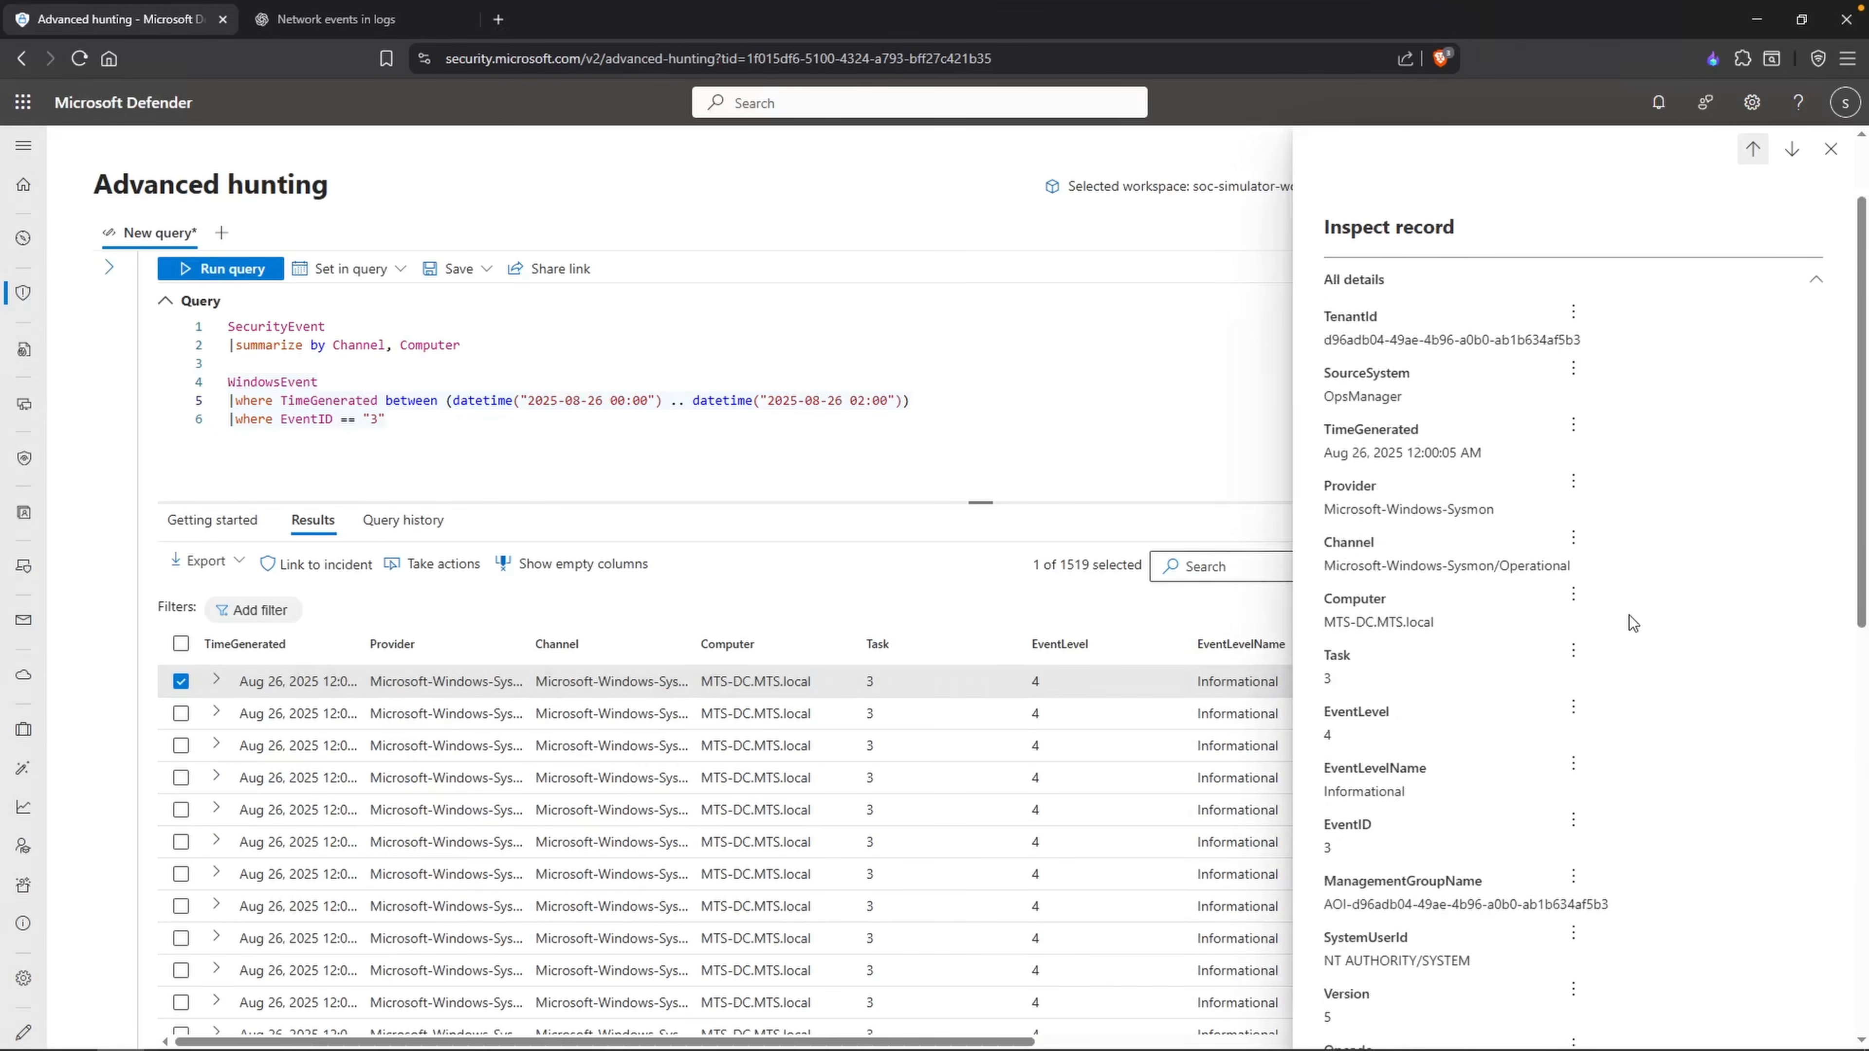
pyautogui.scroll(-3, 1646, 619)
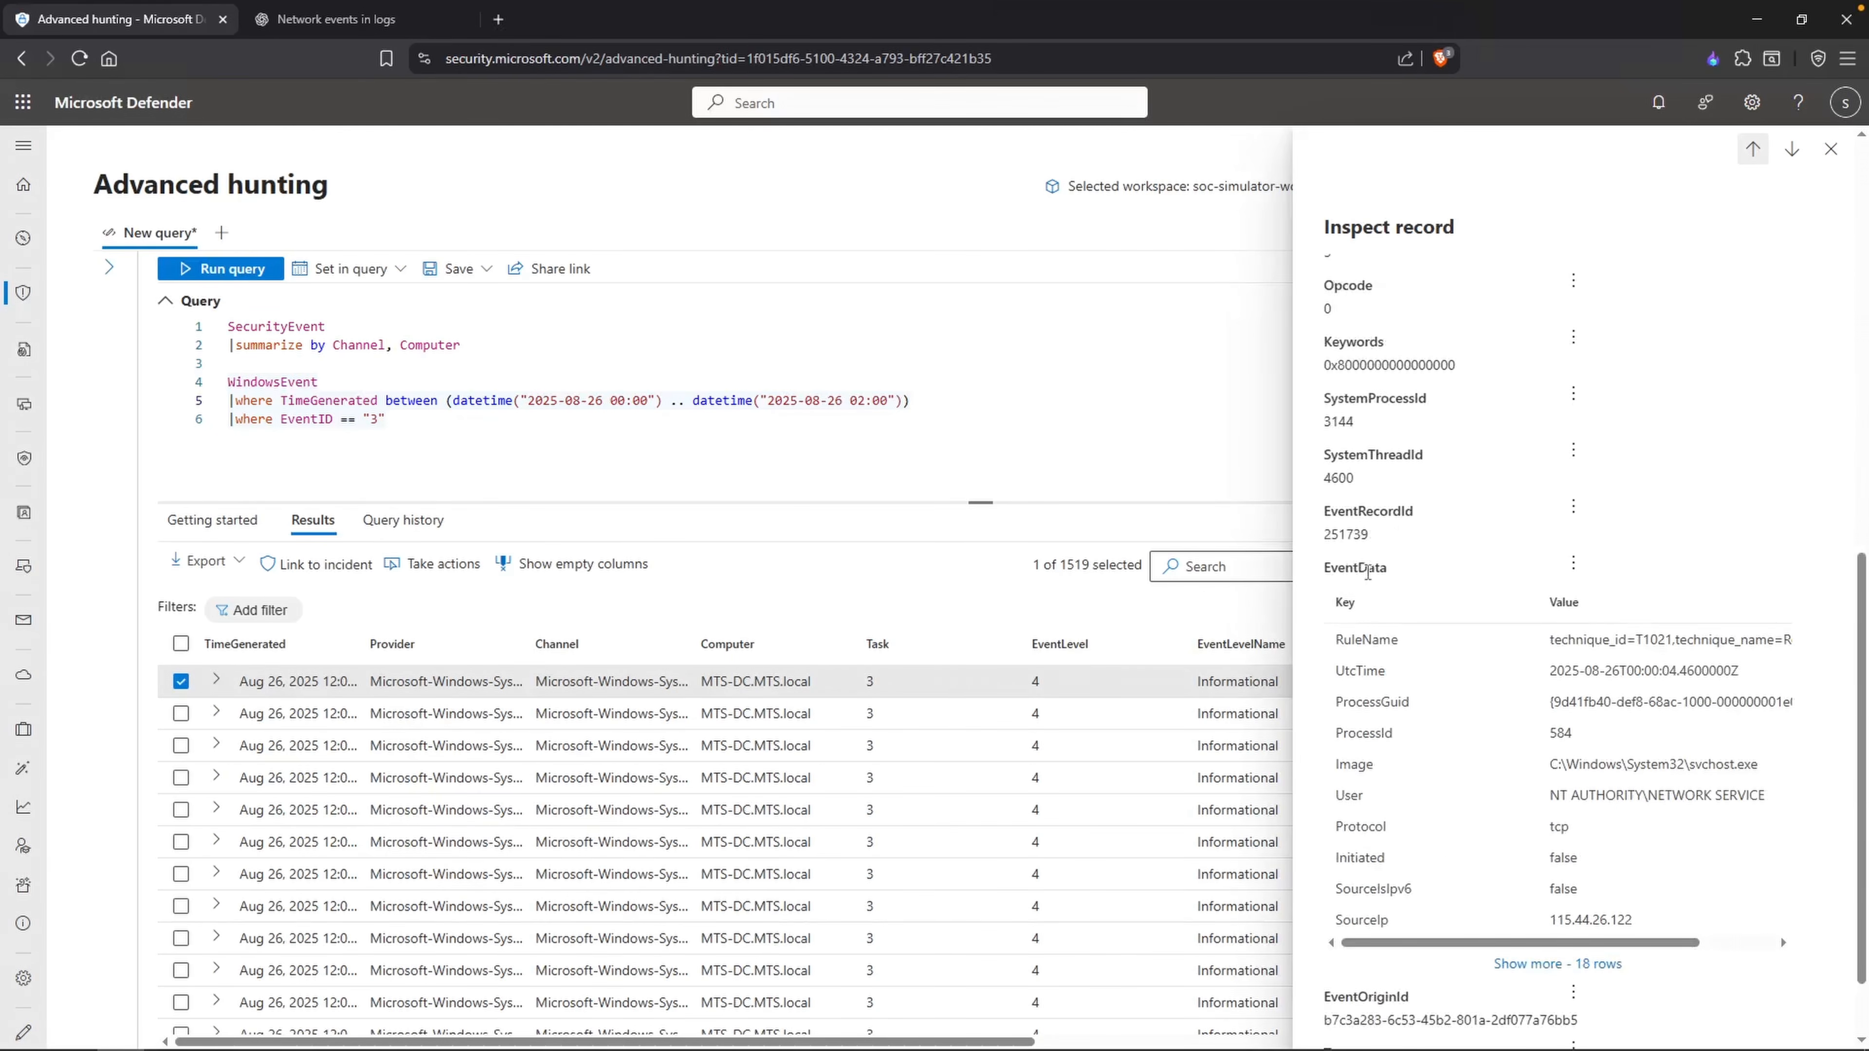
# Step: Show all EventData rows of the inspected record and examine its source IP, destination IP and destination port fields
pyautogui.moveTo(1324, 573); pyautogui.dragTo(1389, 581)
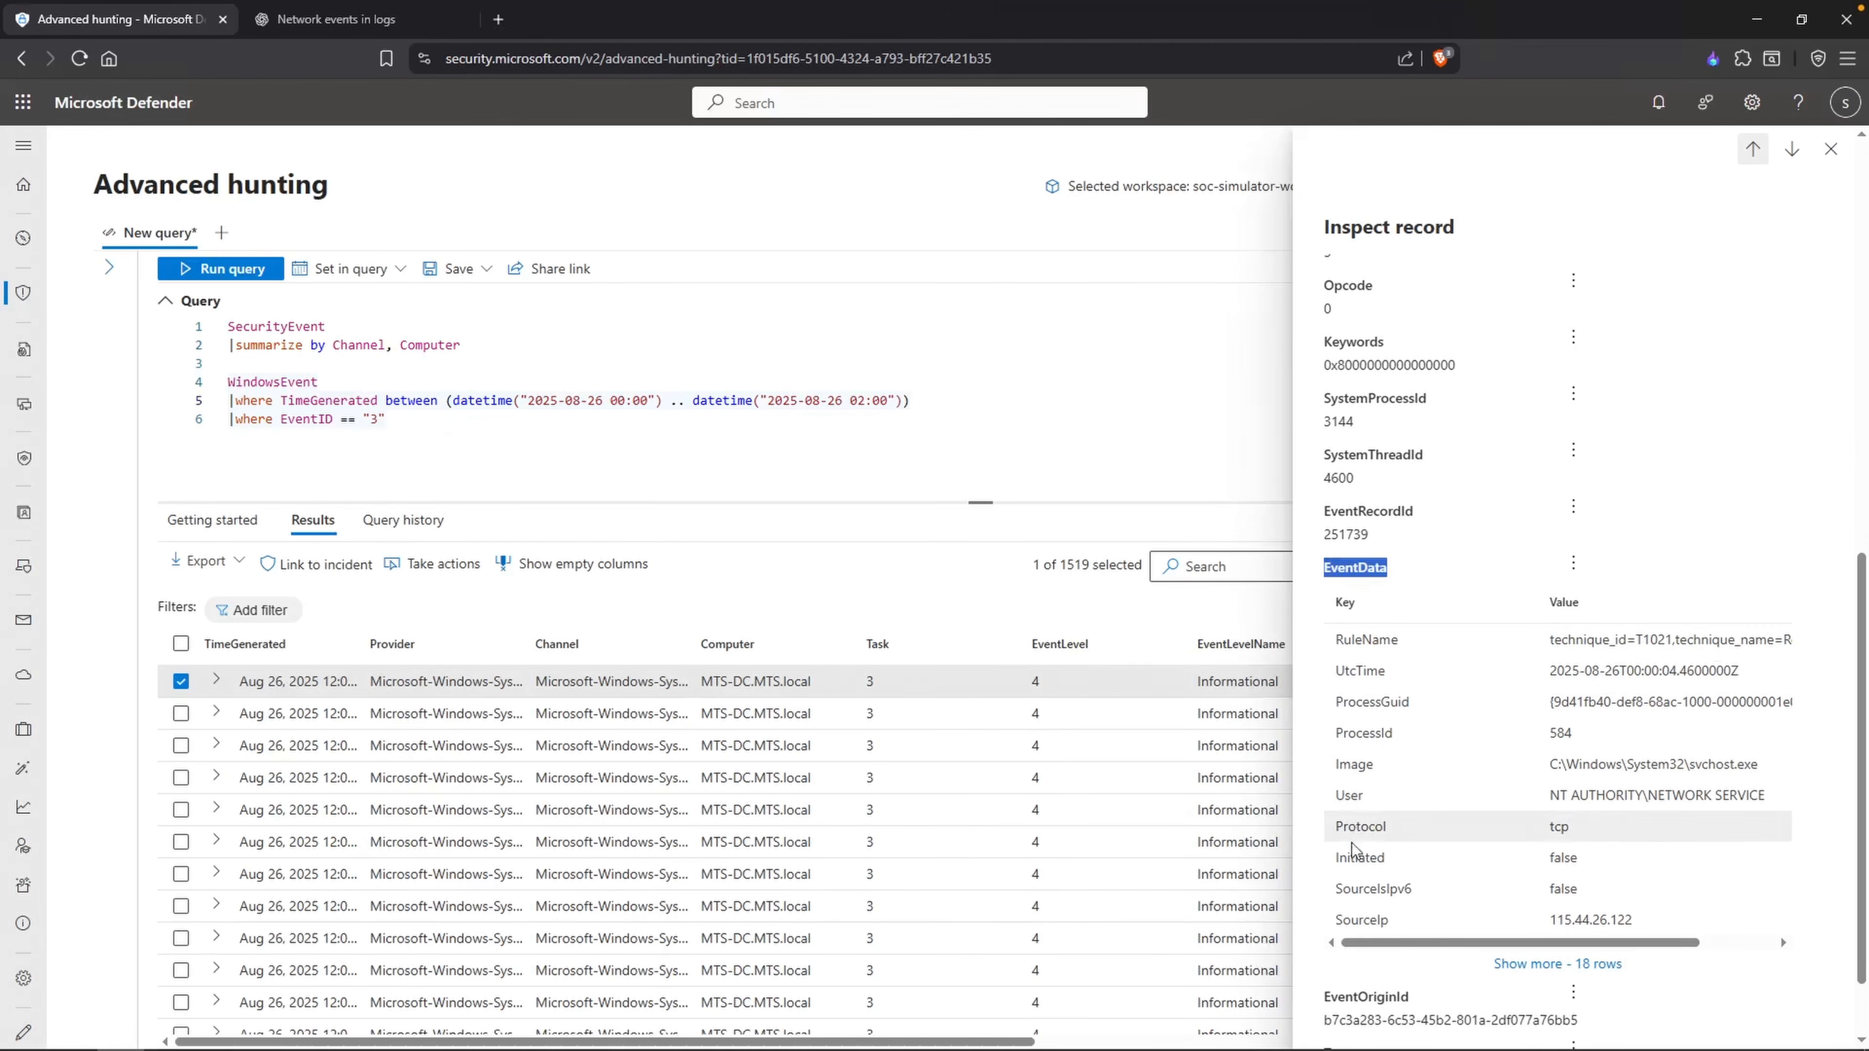
pyautogui.moveTo(1338, 920); pyautogui.dragTo(1389, 921)
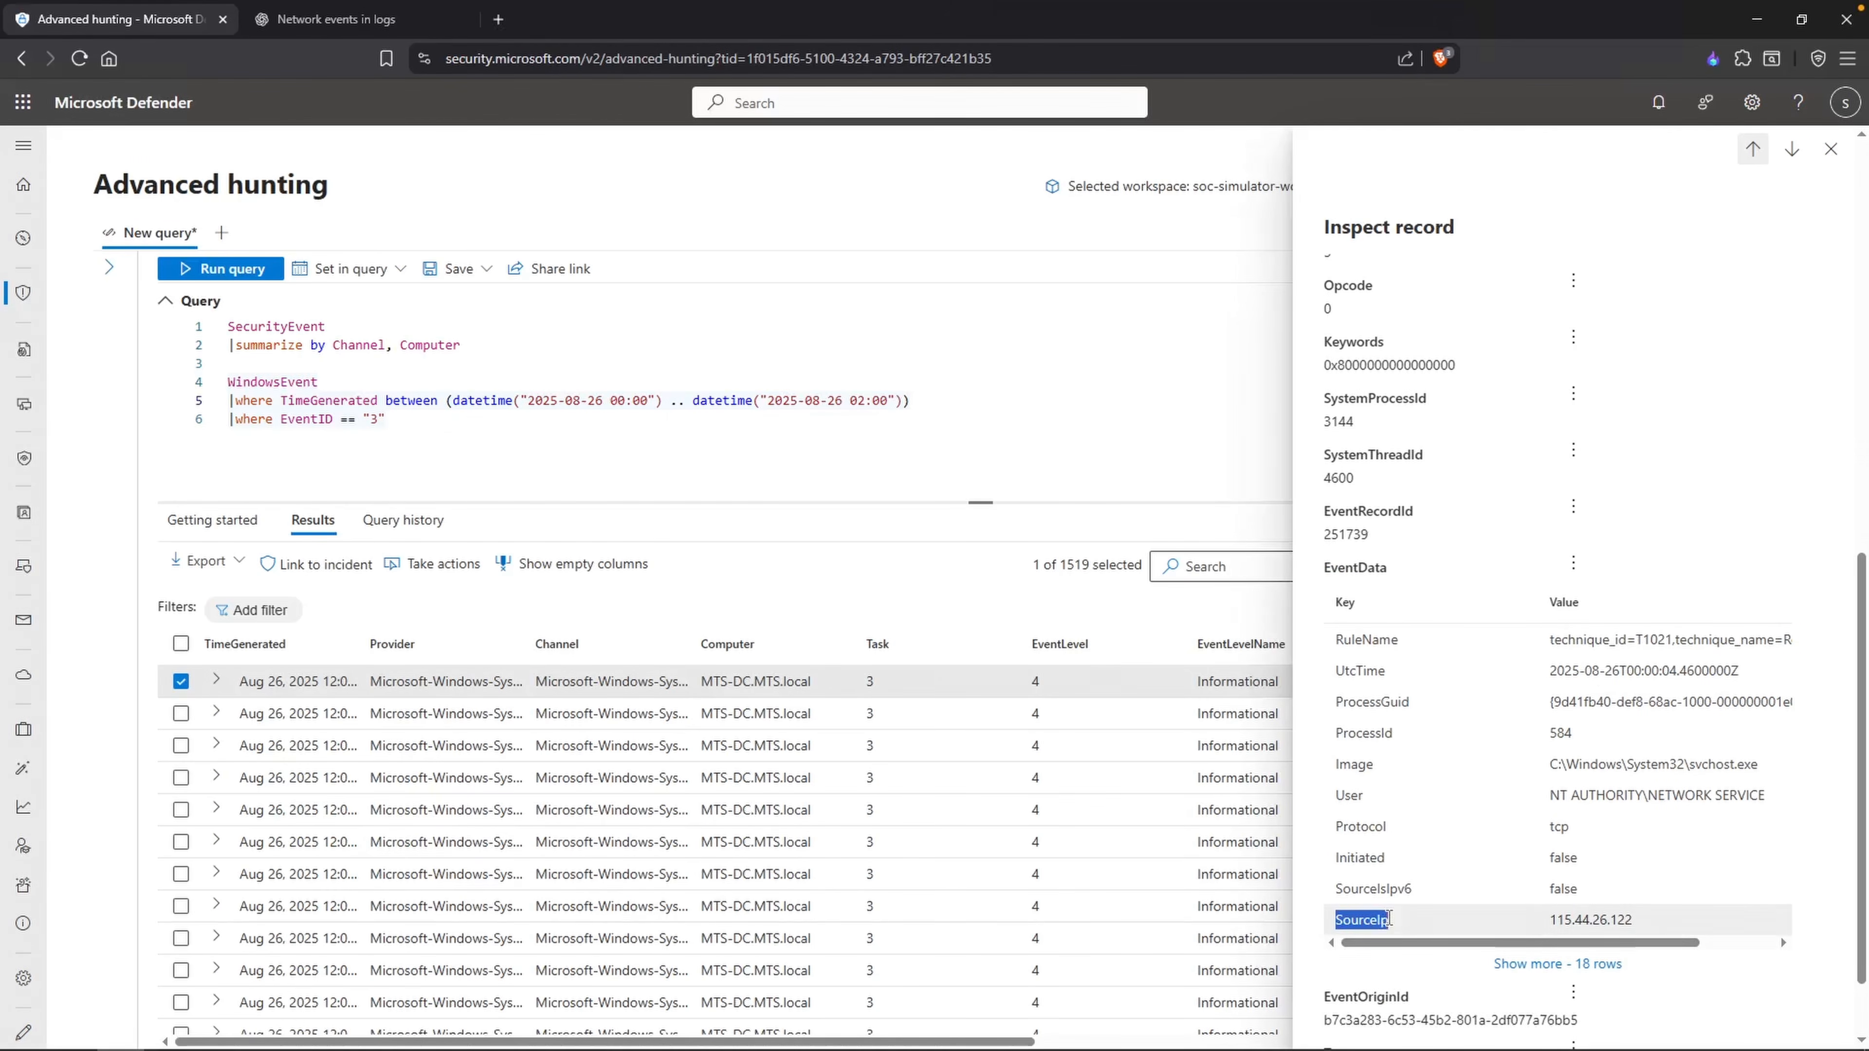
pyautogui.click(1571, 955)
pyautogui.scroll(-2, 1501, 942)
pyautogui.moveTo(1424, 928); pyautogui.dragTo(1357, 927)
pyautogui.moveTo(1430, 990); pyautogui.dragTo(1389, 990)
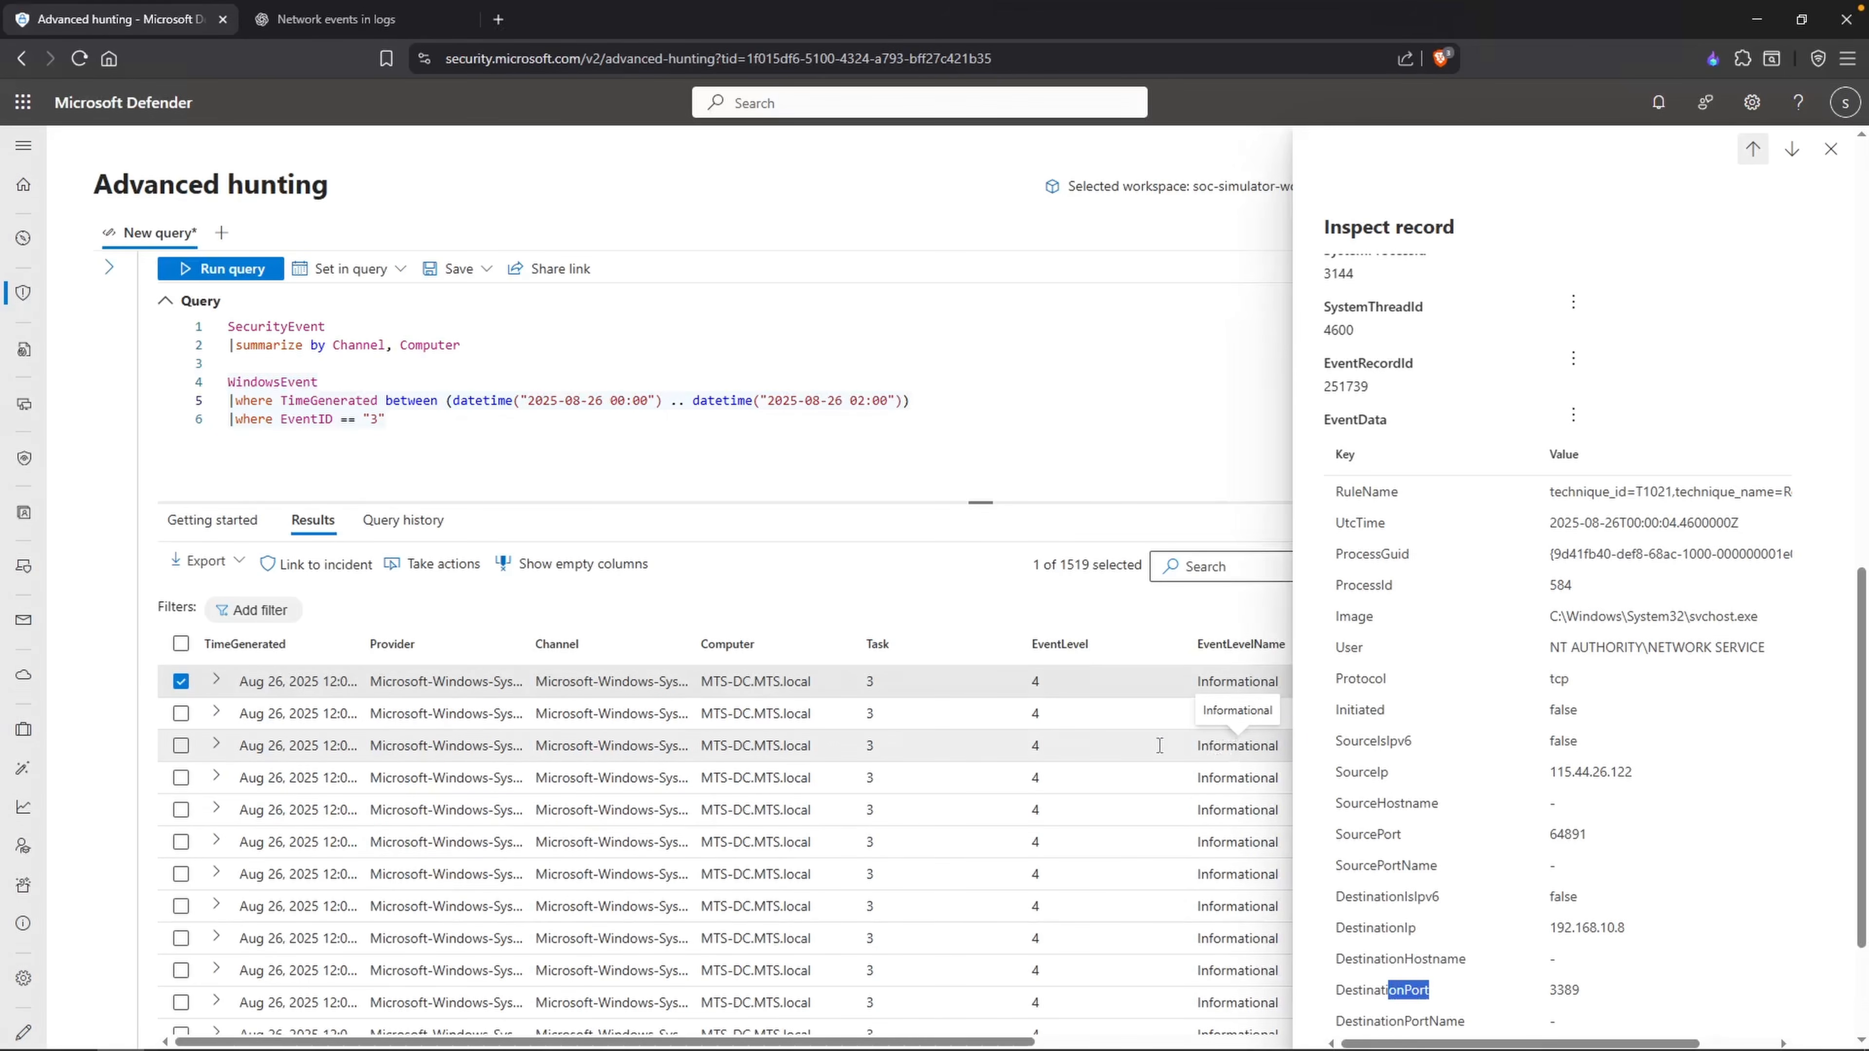
# Step: Expand the first result row and its EventData in the results table to locate the SourceIp field
pyautogui.click(215, 682)
pyautogui.scroll(-4, 242, 773)
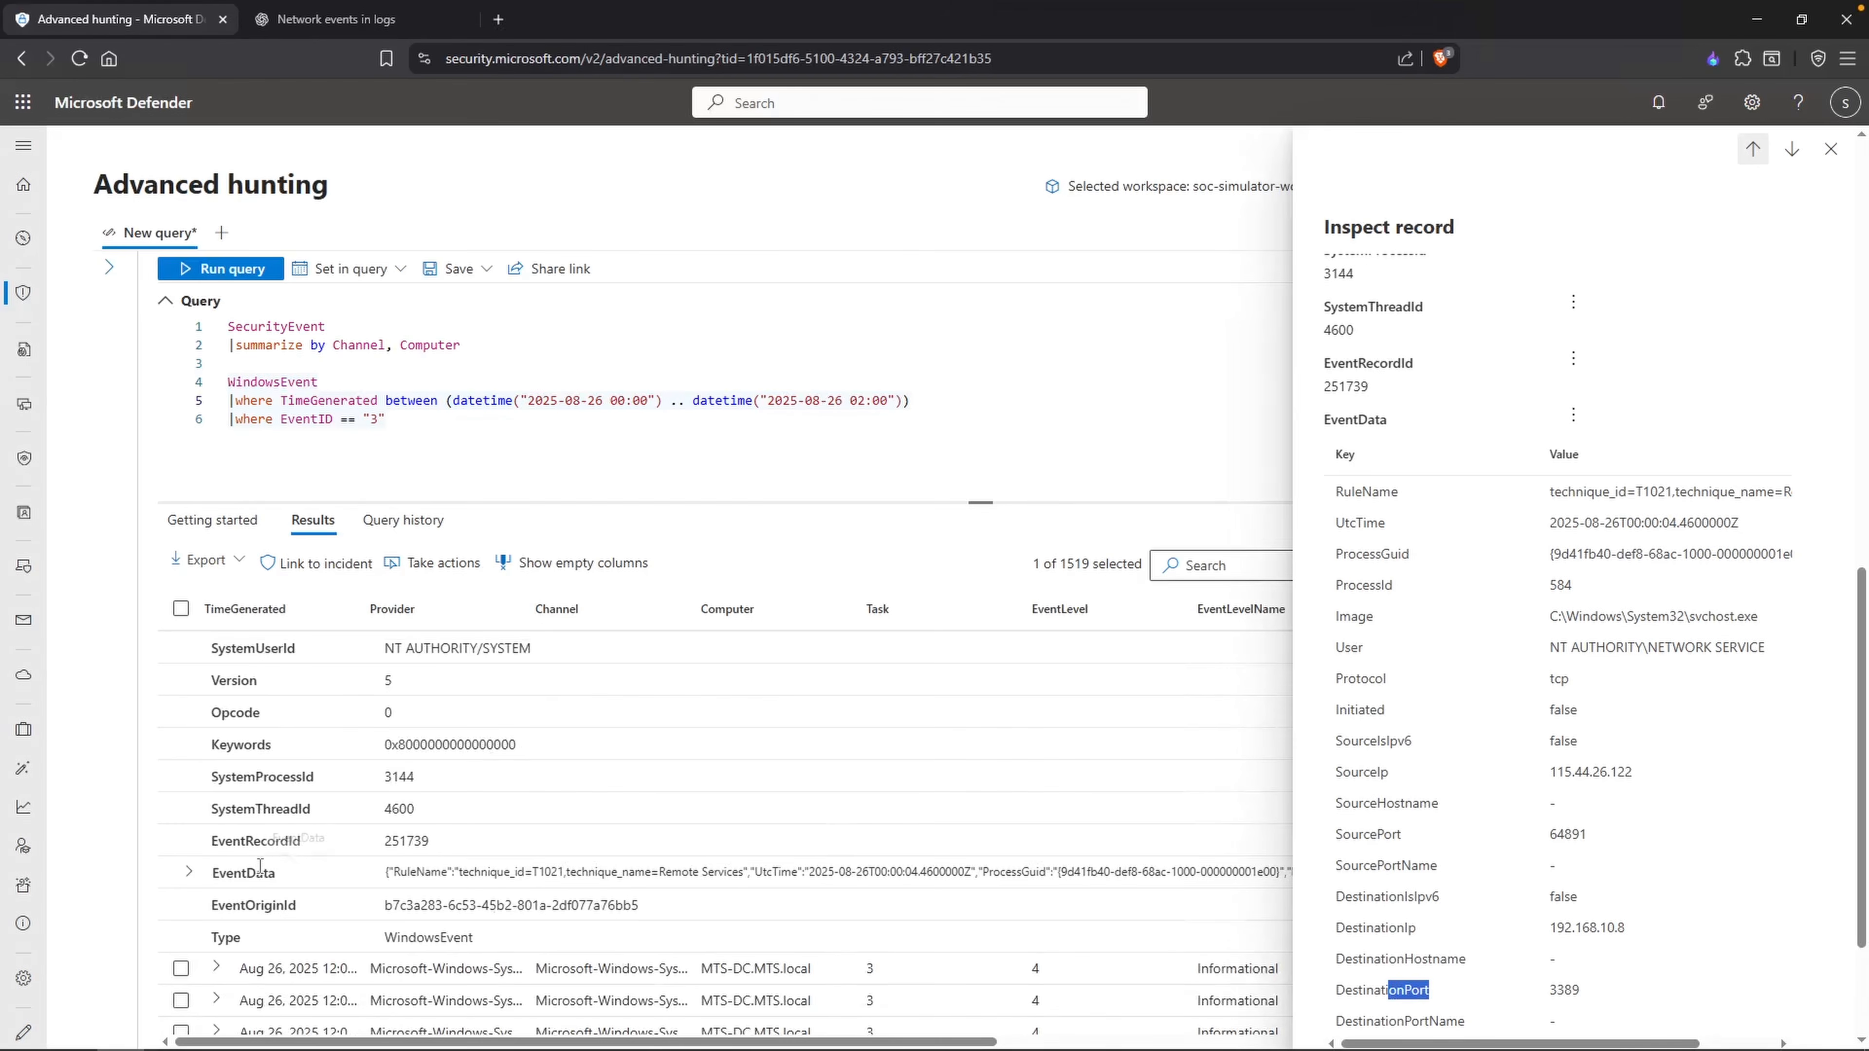
pyautogui.click(192, 875)
pyautogui.scroll(-4, 295, 846)
pyautogui.moveTo(260, 898); pyautogui.dragTo(326, 904)
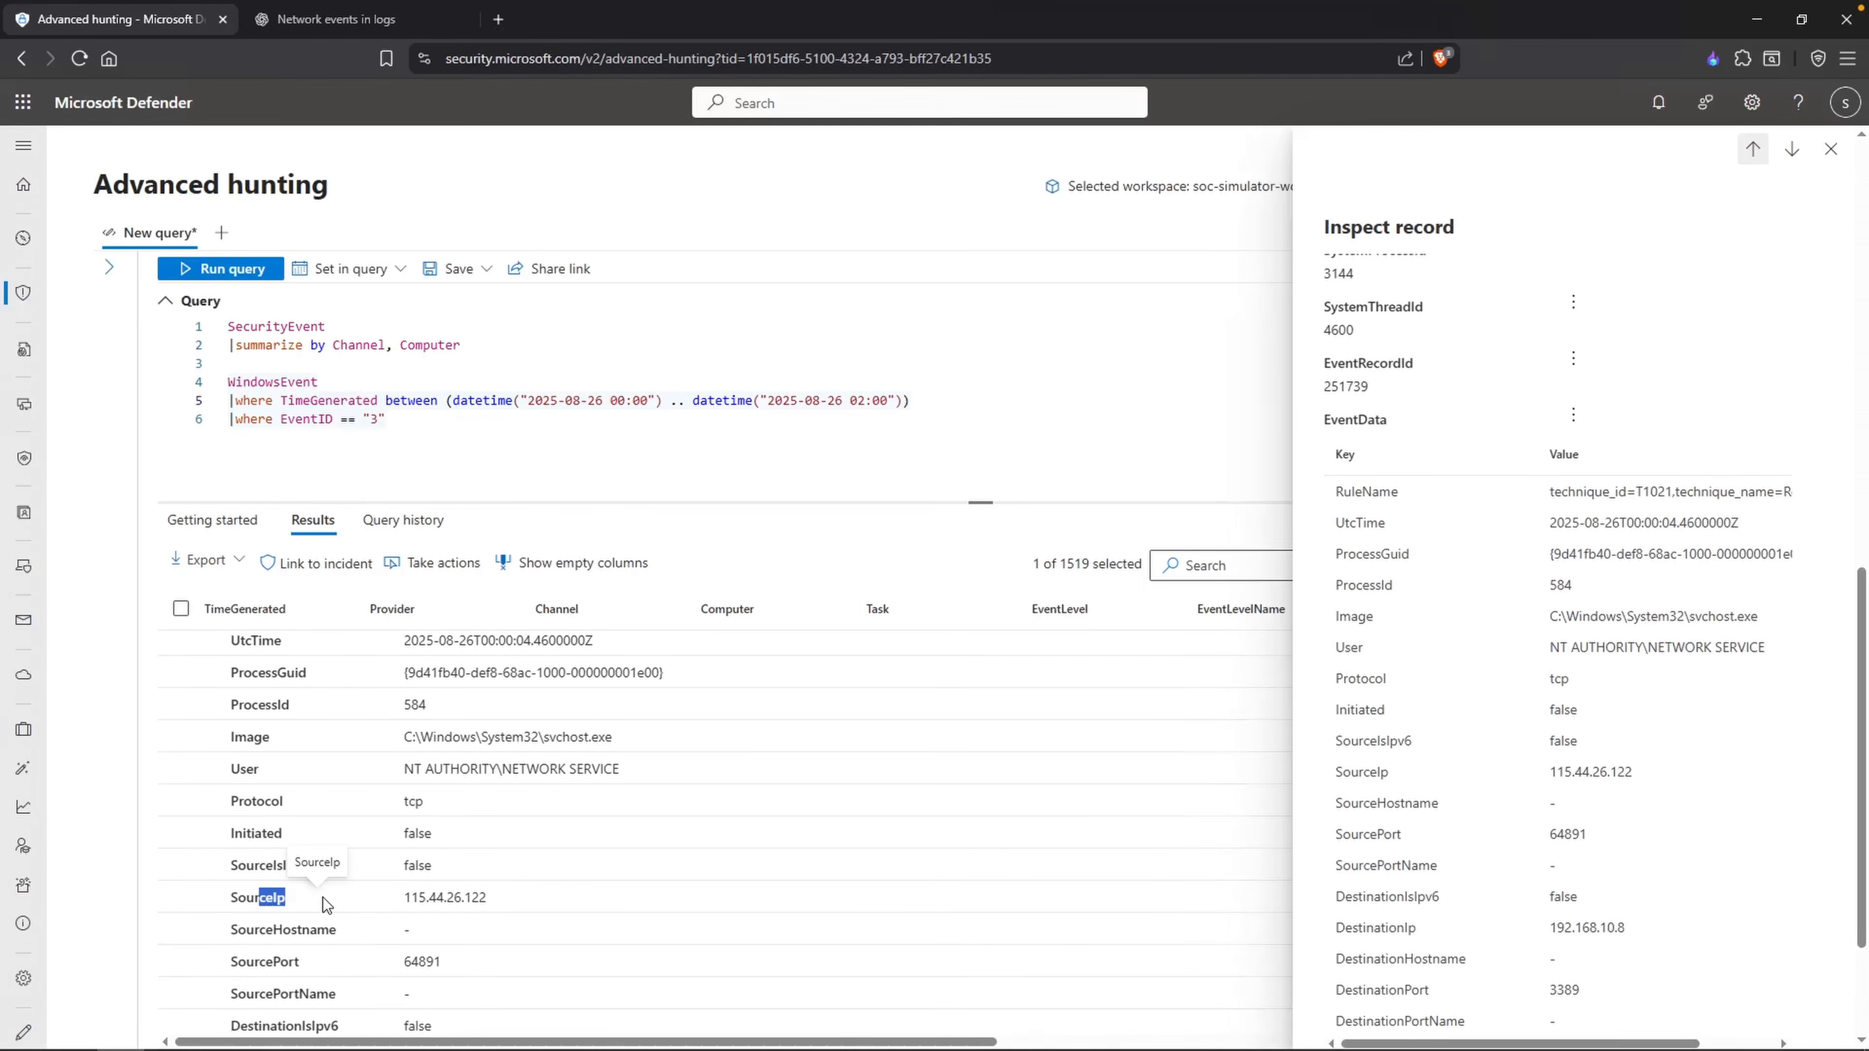
pyautogui.click(330, 903)
# Step: Extend the query with SourceIp from EventData as its own column, run it and check the new column
pyautogui.rightClick(432, 896)
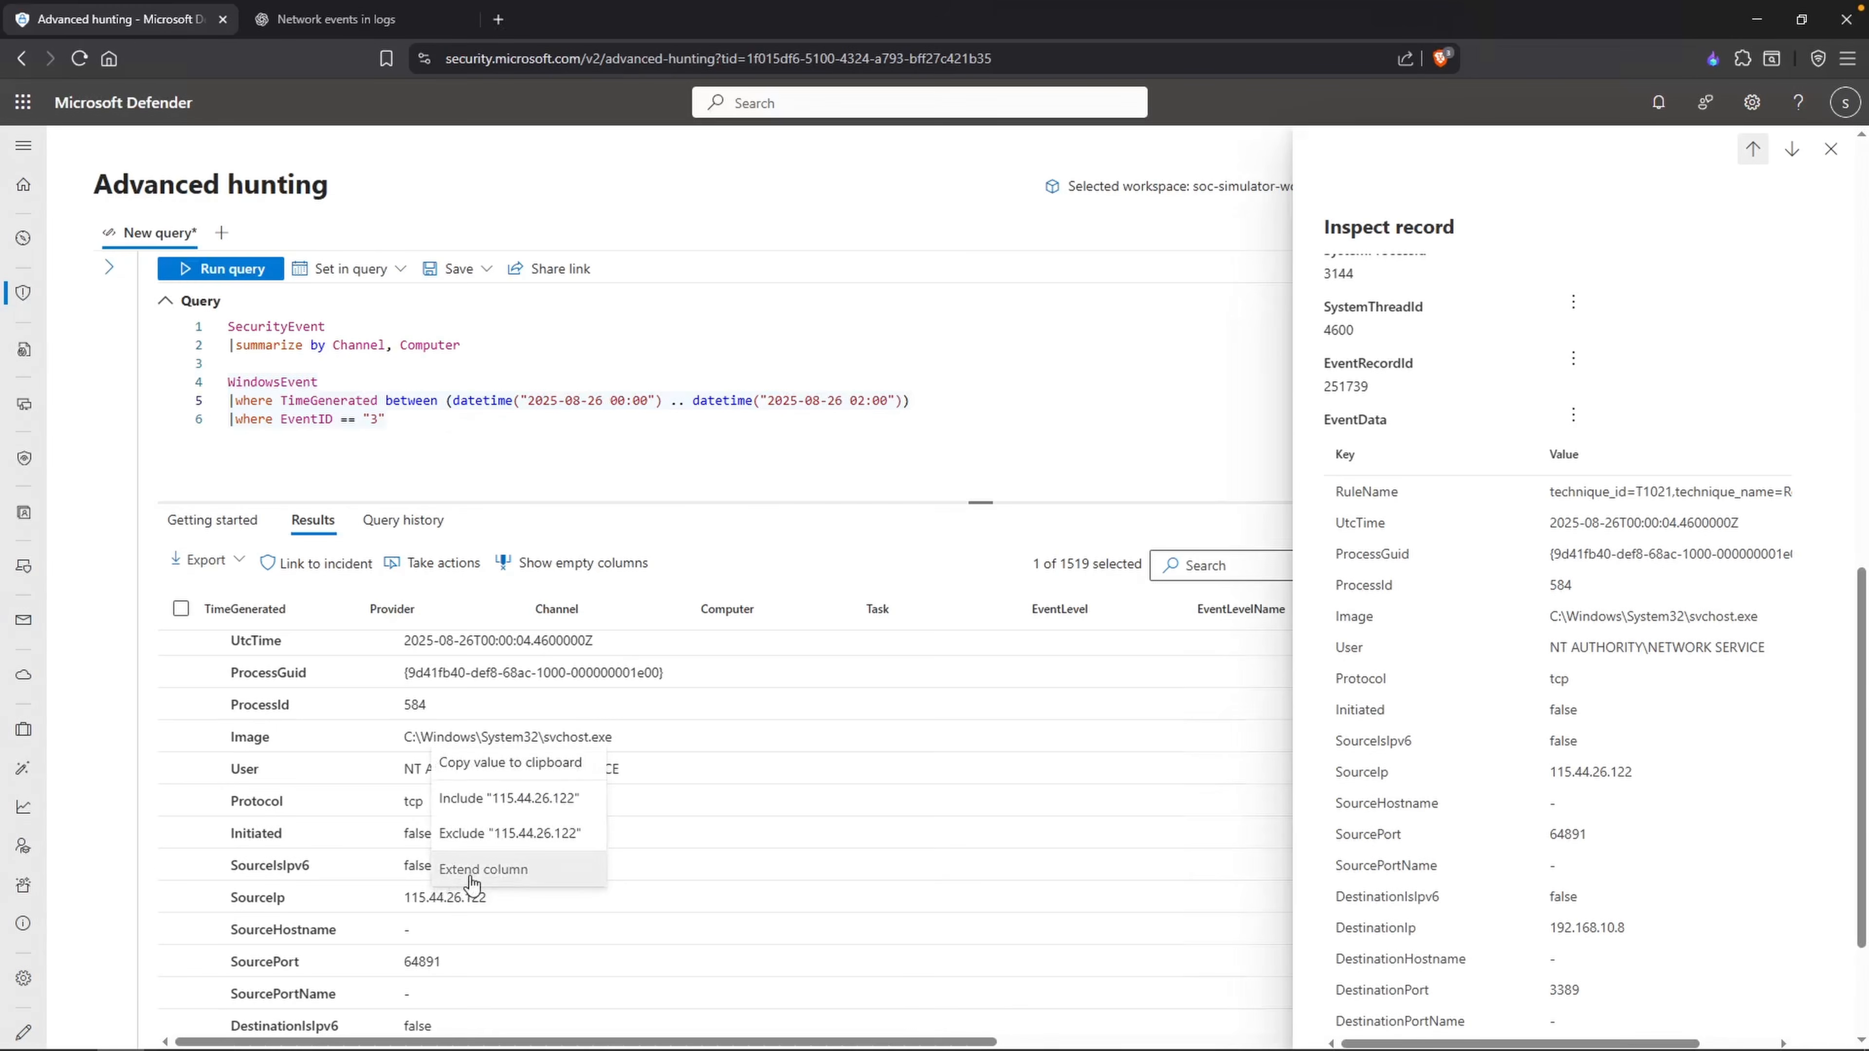
pyautogui.click(471, 870)
pyautogui.moveTo(242, 437); pyautogui.dragTo(729, 436)
pyautogui.click(729, 436)
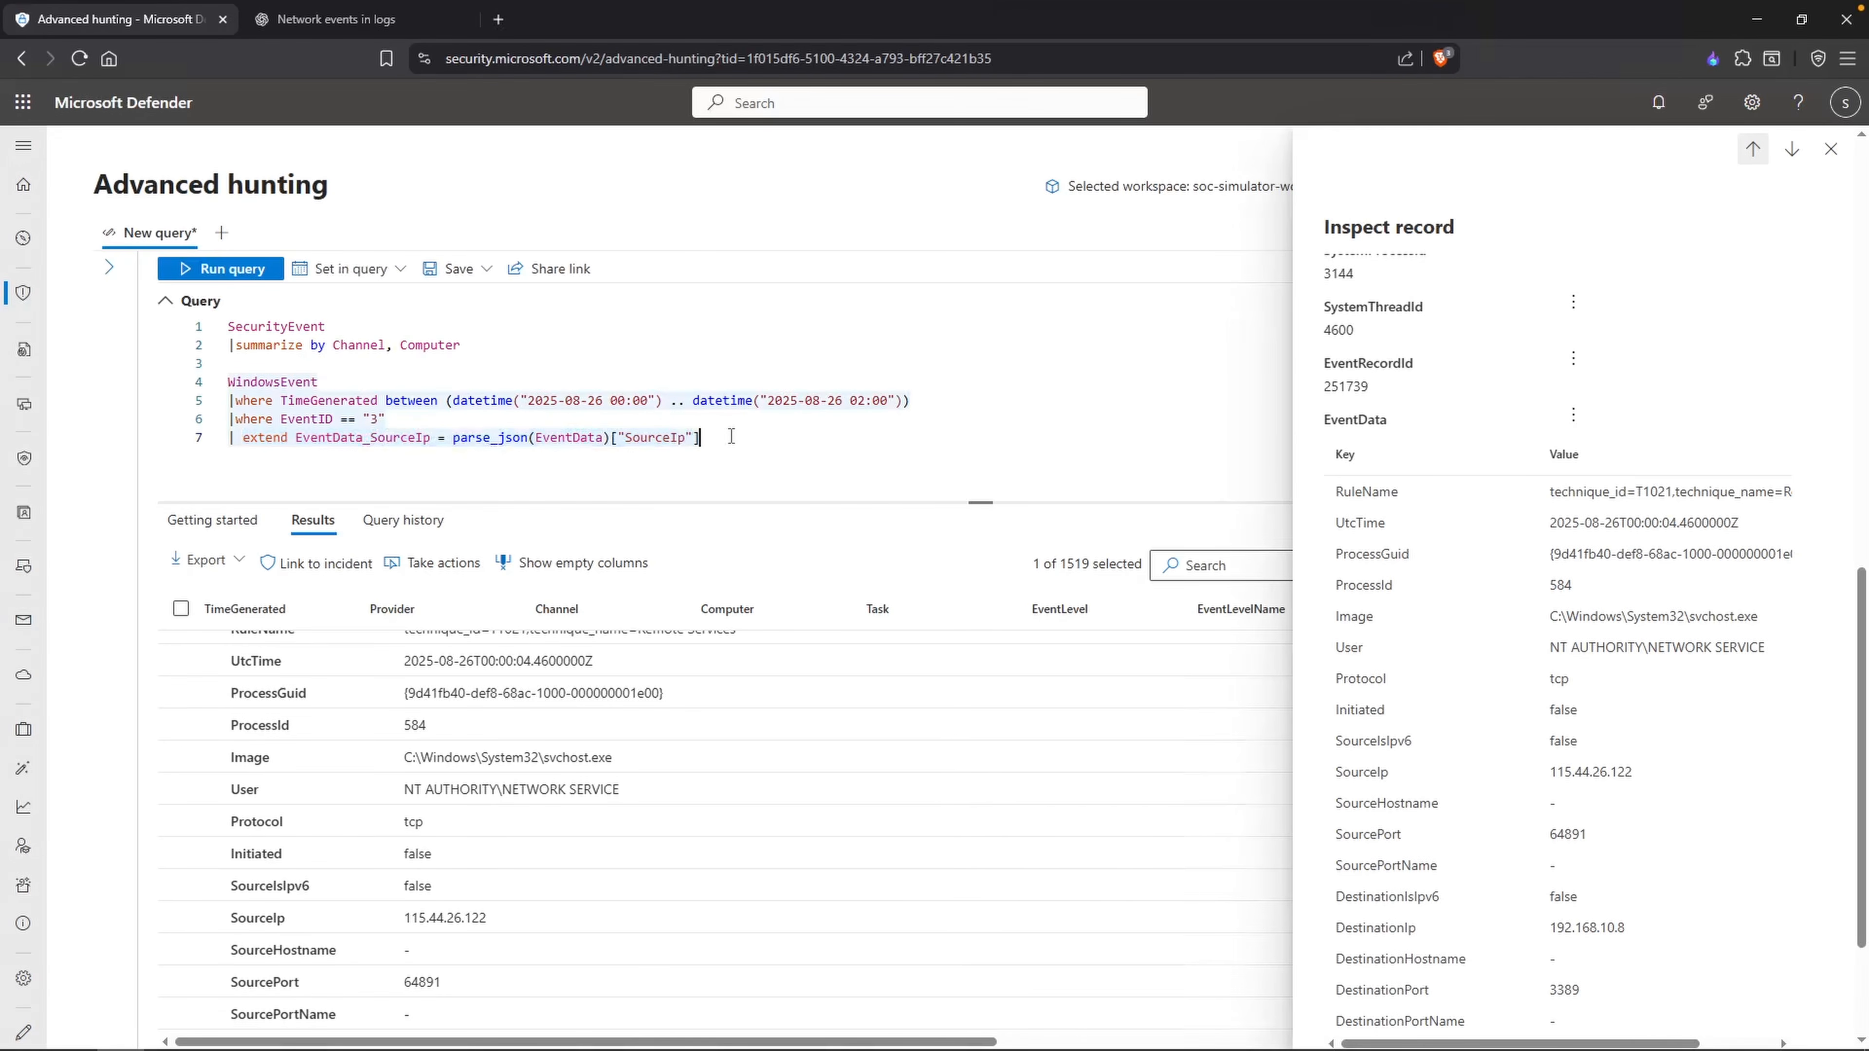
pyautogui.hotkey('shift', 'Return')
pyautogui.hscroll(10, 933, 774)
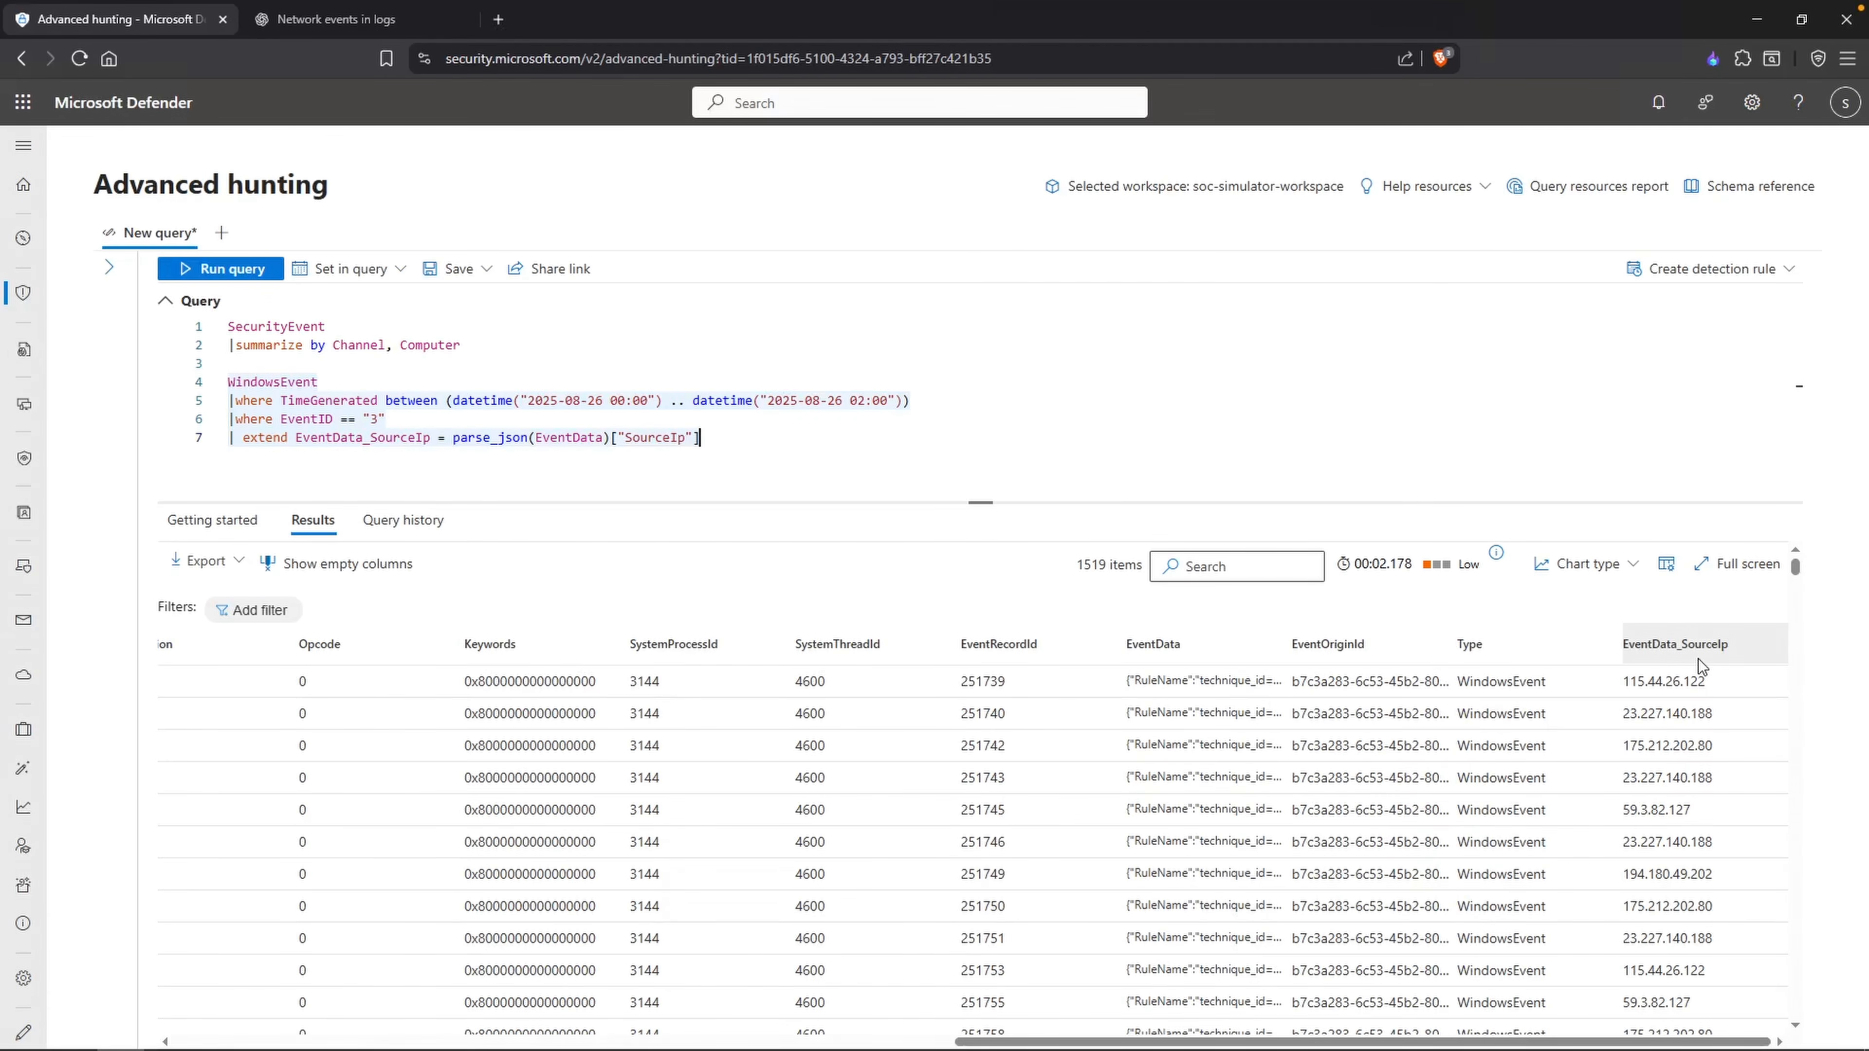
# Step: Append a project clause that keeps only TimeGenerated to the WindowsEvent query and run it
pyautogui.scroll(-1, 838, 439)
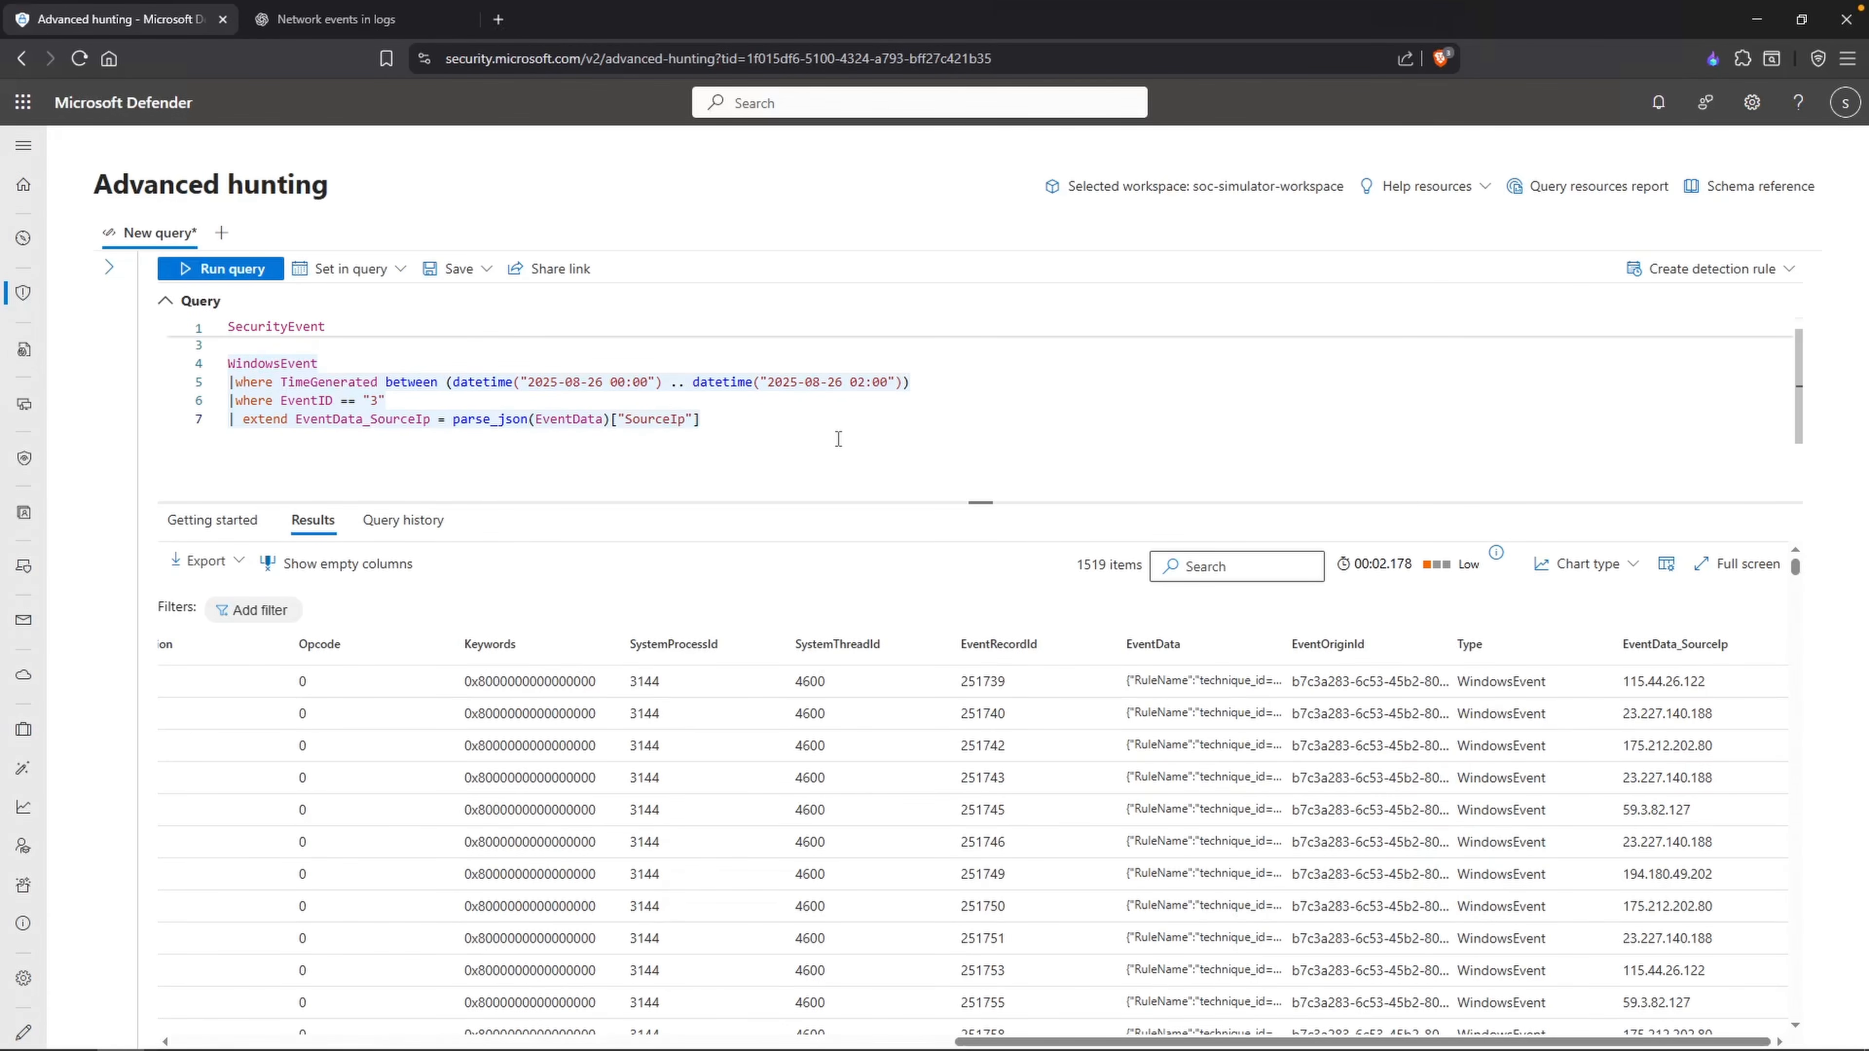
pyautogui.press('Return')
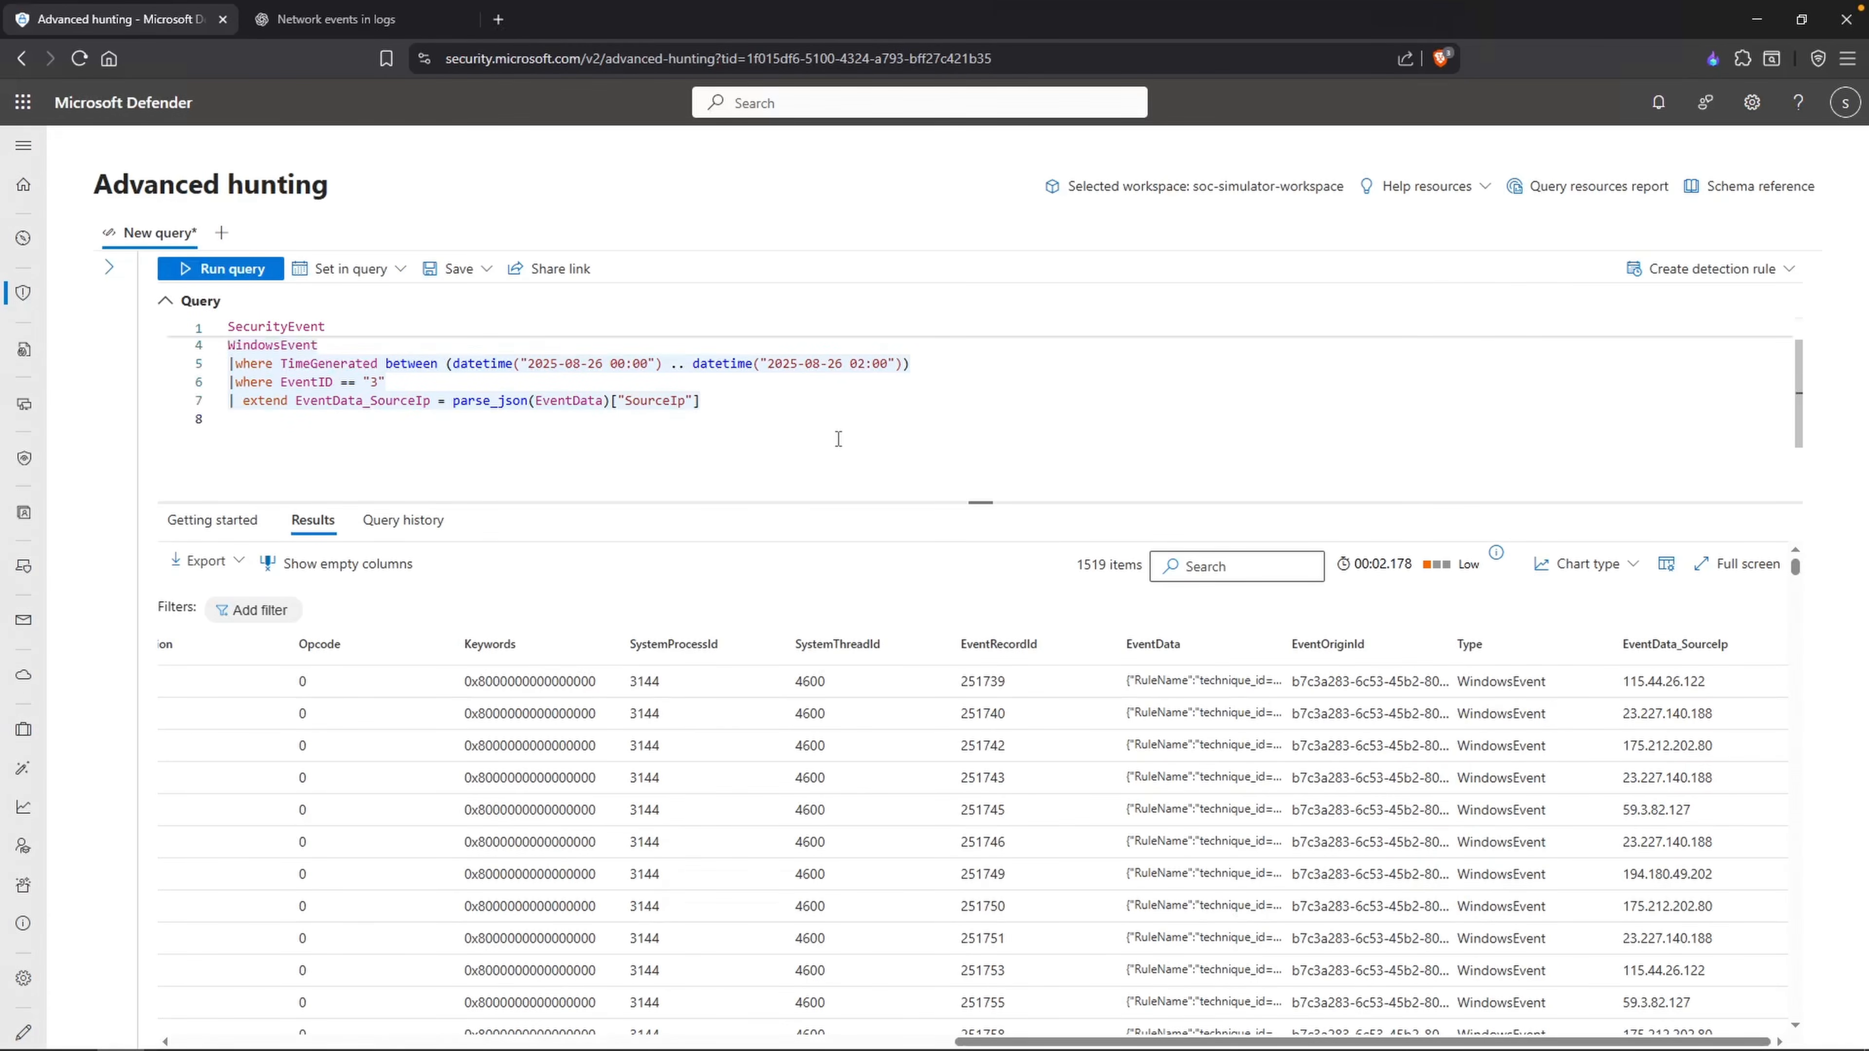
pyautogui.write('|project')
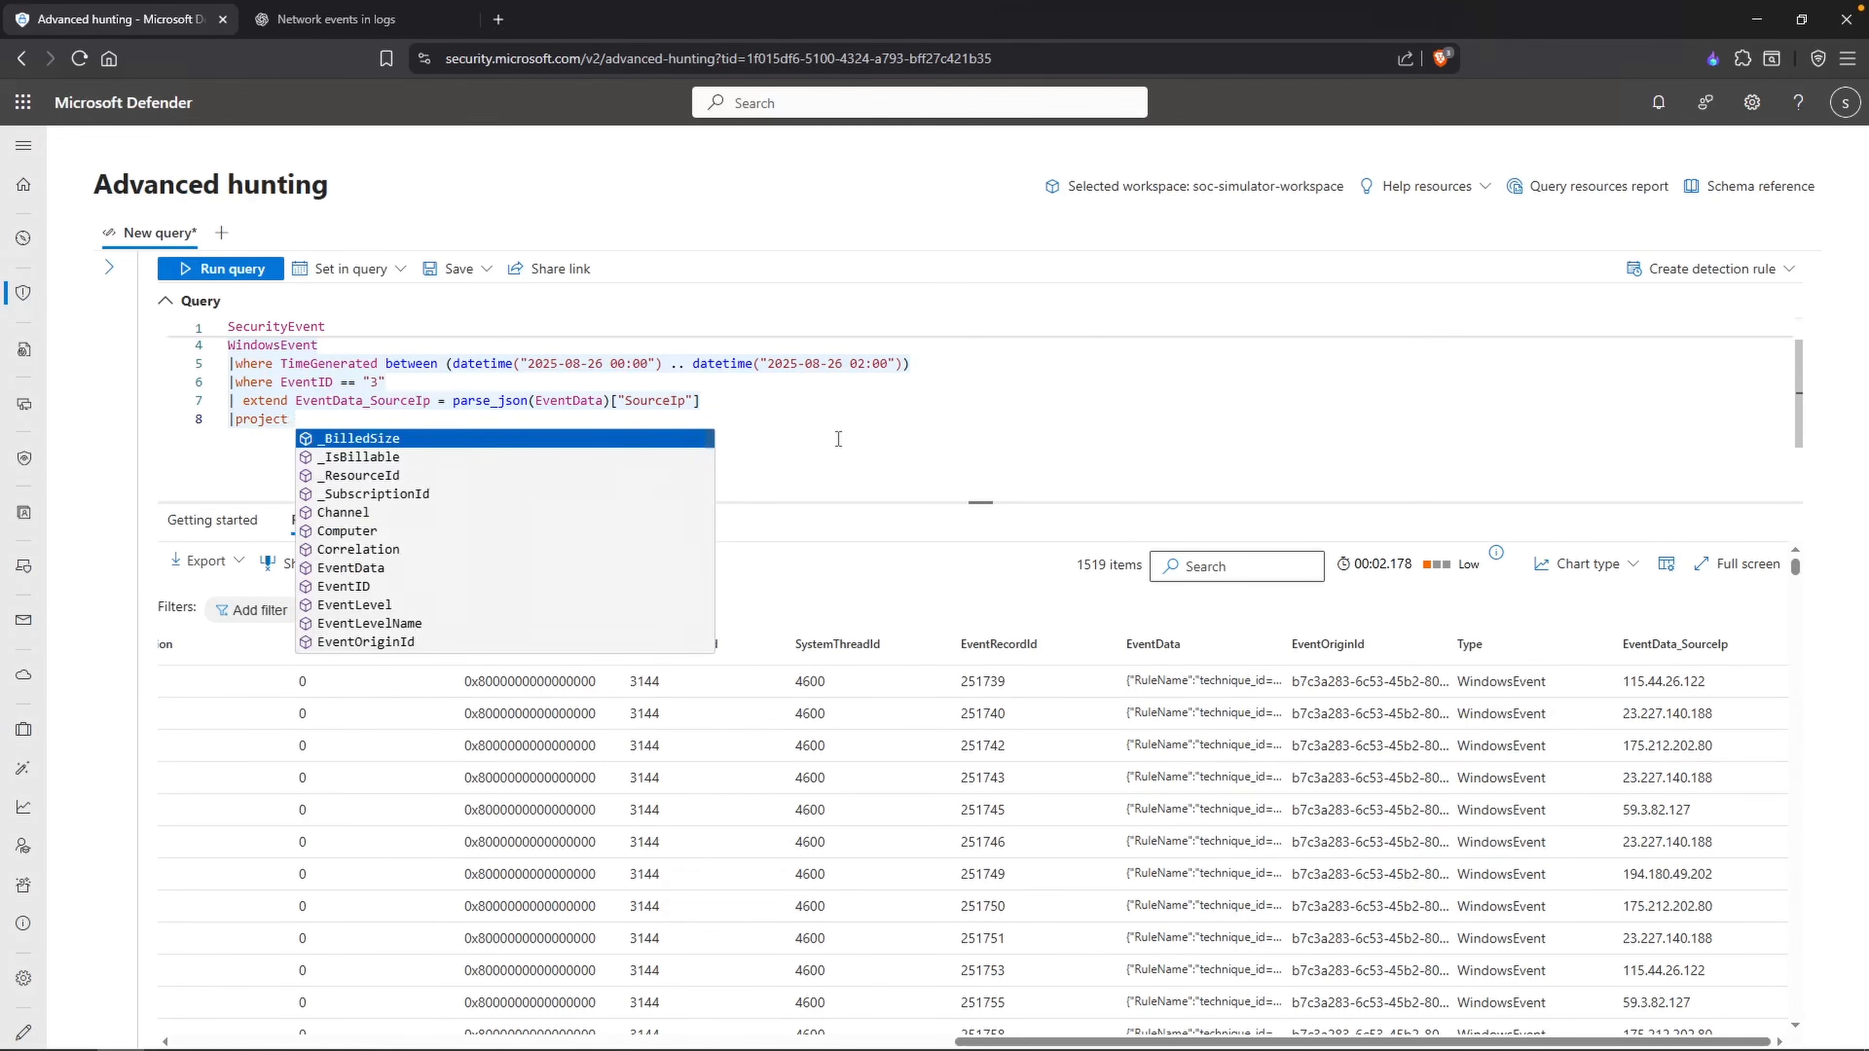
pyautogui.write('TimeGenerated')
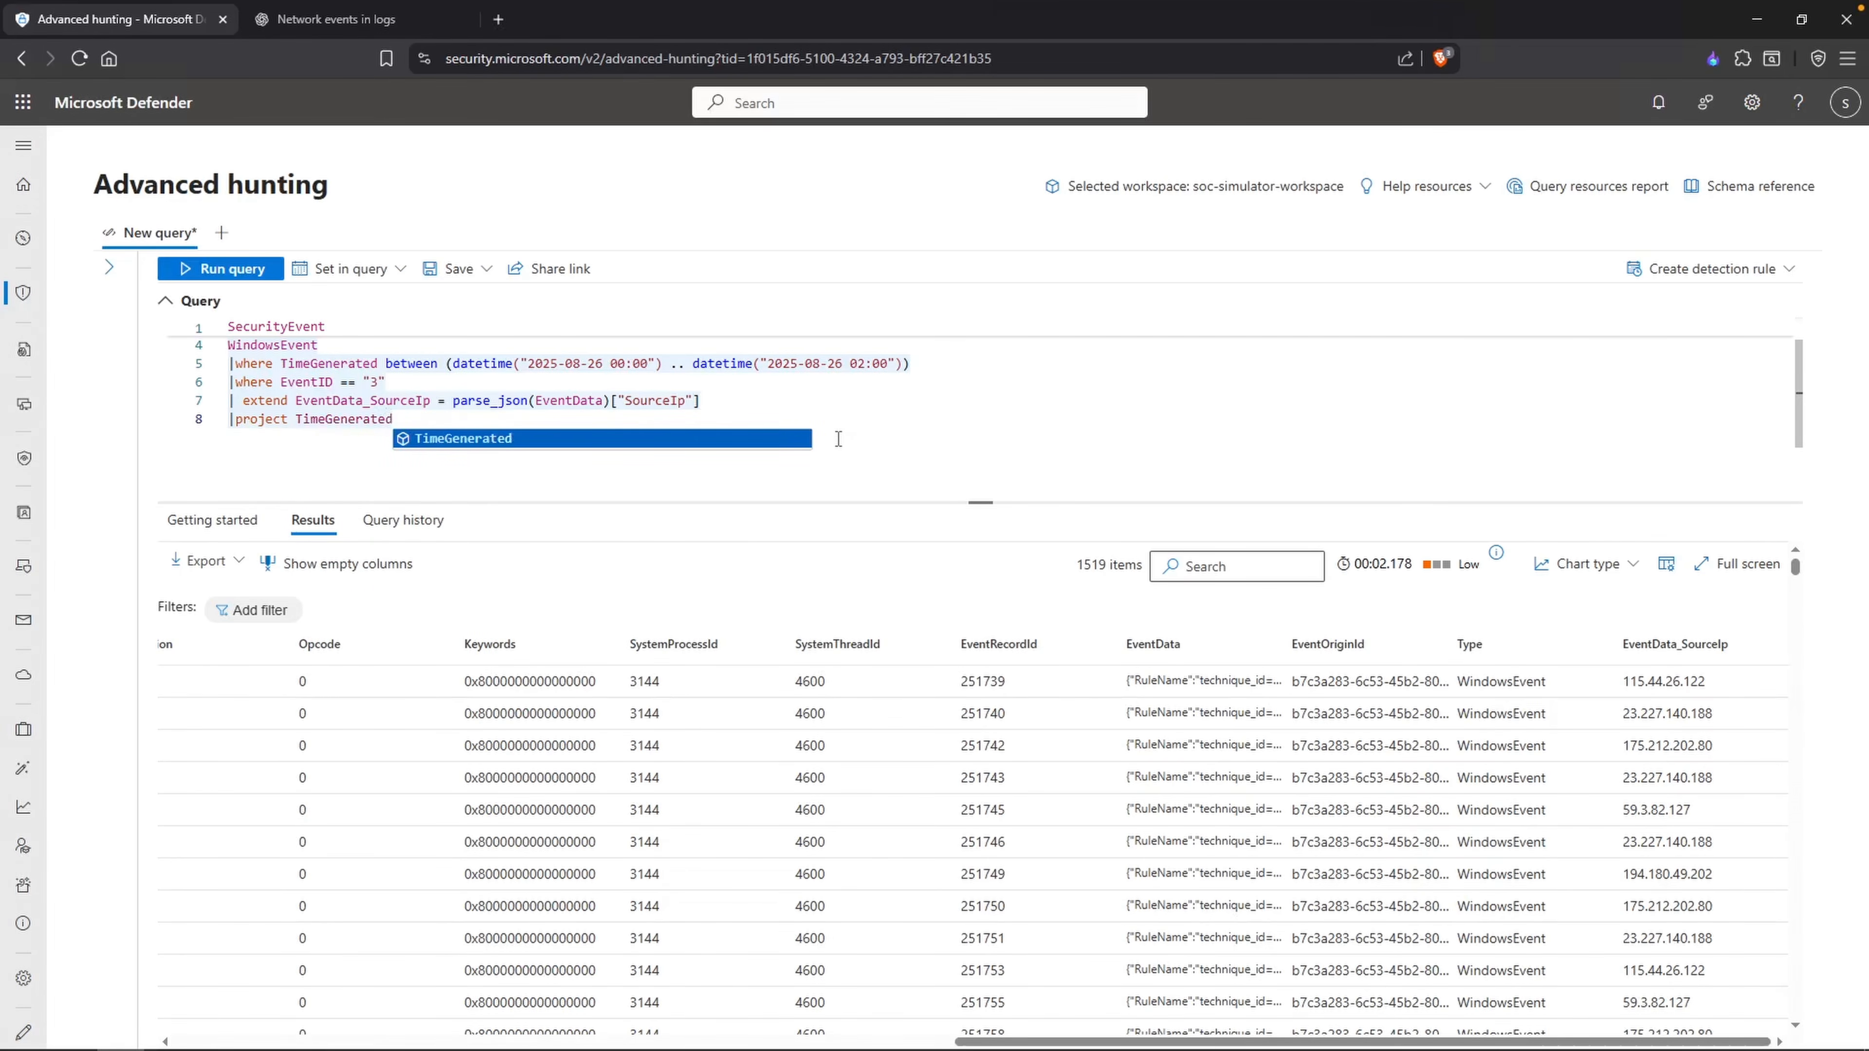
pyautogui.hotkey('shift', 'Return')
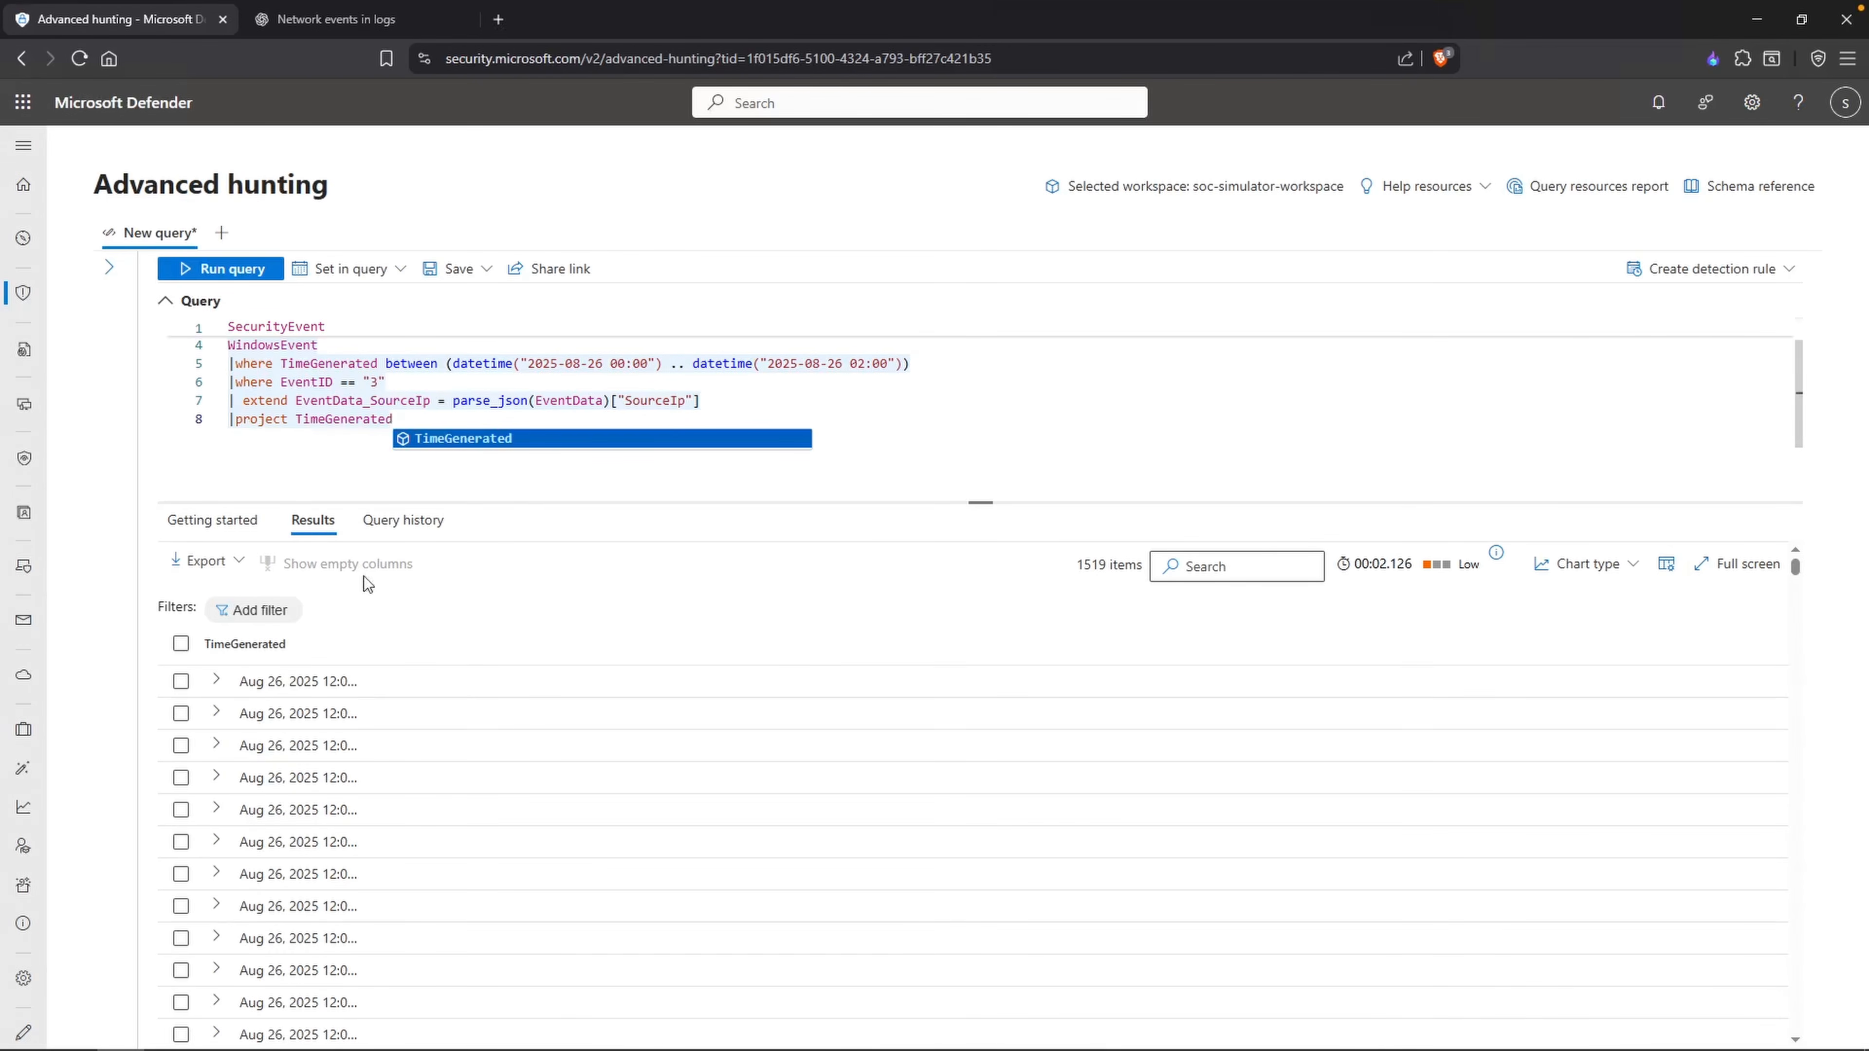
# Step: Add EventData.SourceIp after TimeGenerated in the project clause
pyautogui.doubleClick(492, 403)
pyautogui.click(493, 417)
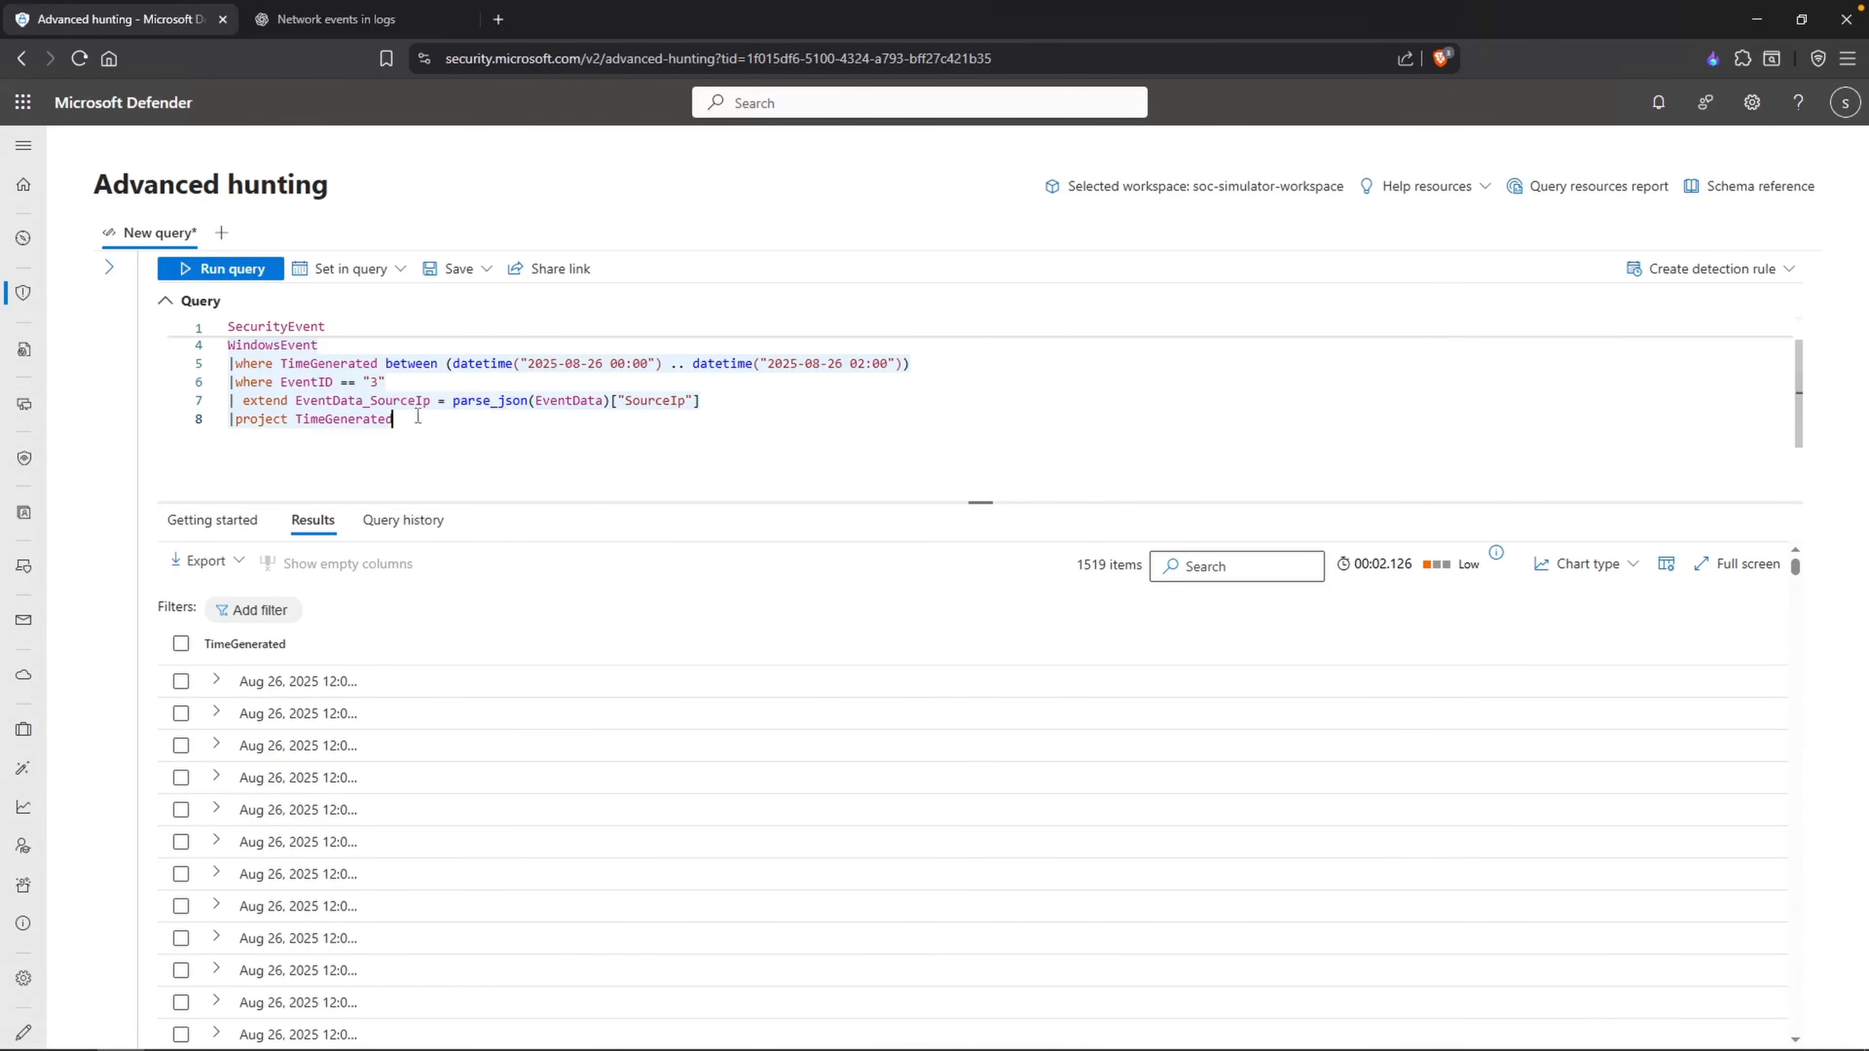
pyautogui.click(380, 399)
pyautogui.doubleClick(380, 400)
pyautogui.click(464, 429)
pyautogui.write(', EventD')
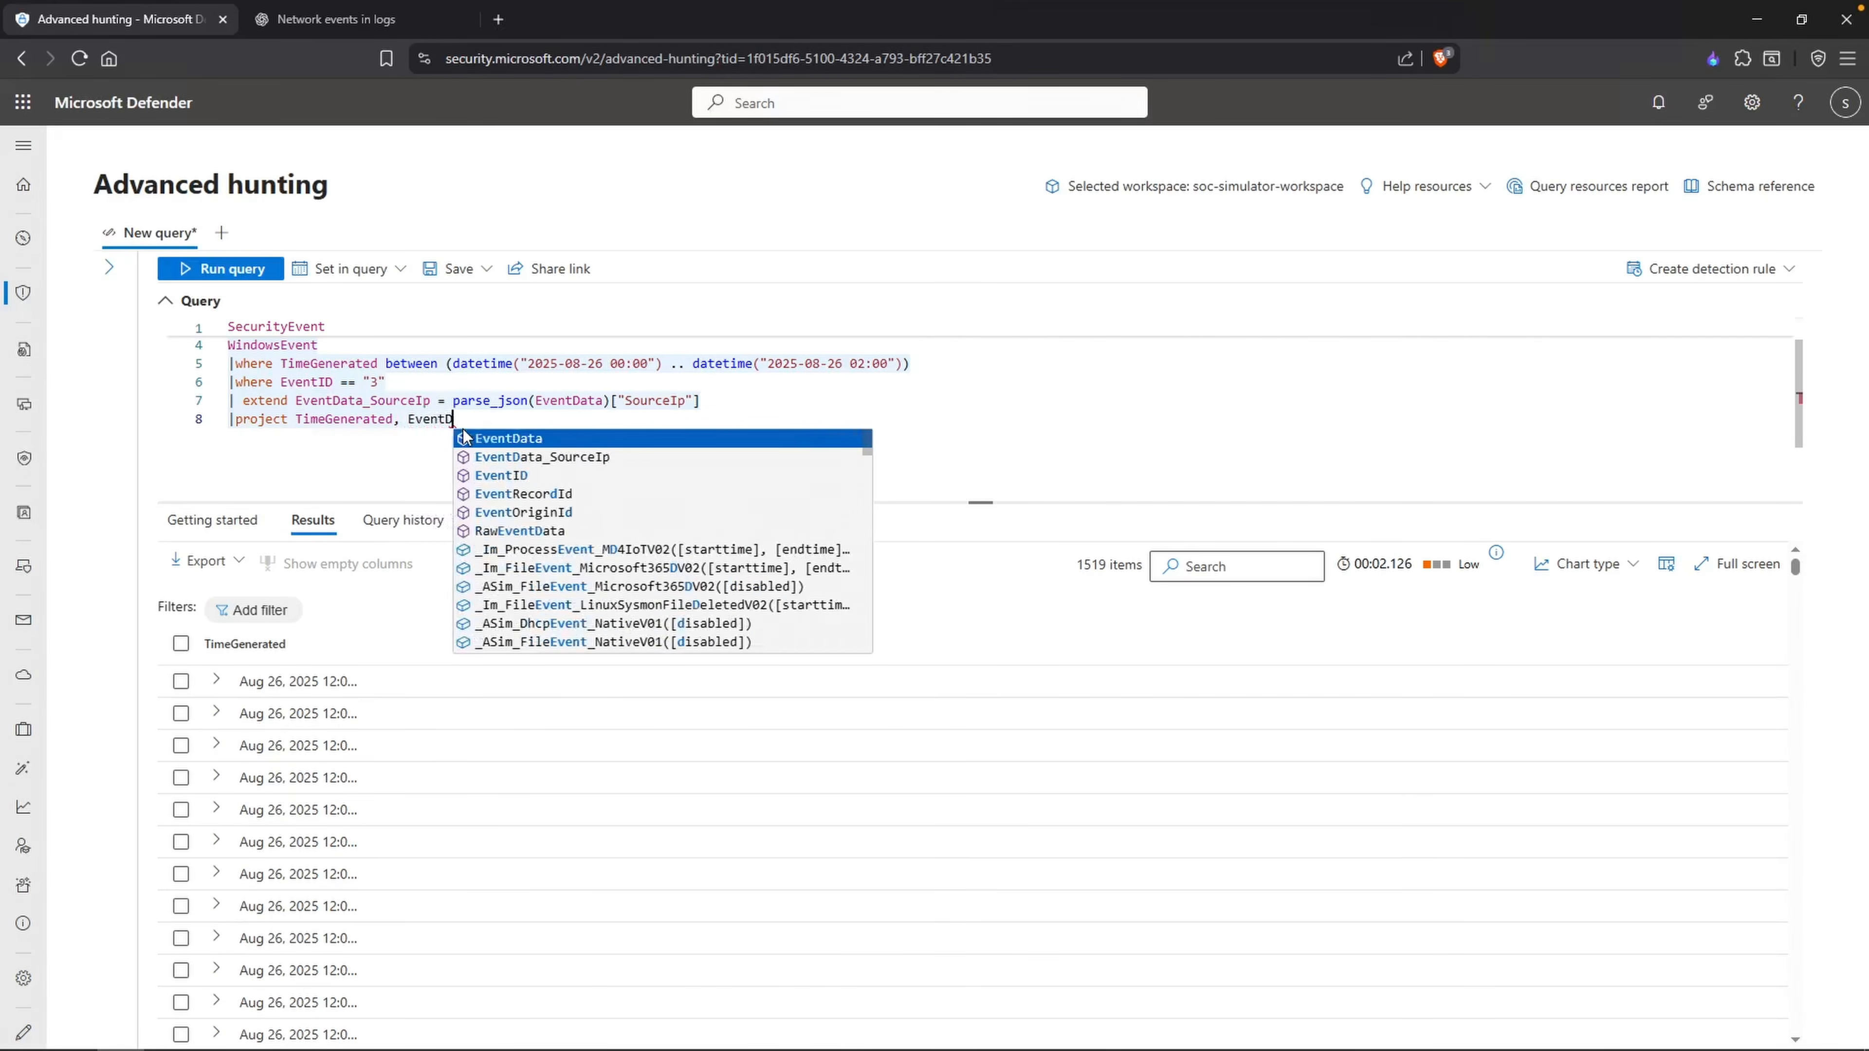
pyautogui.write('ata.SourceIp')
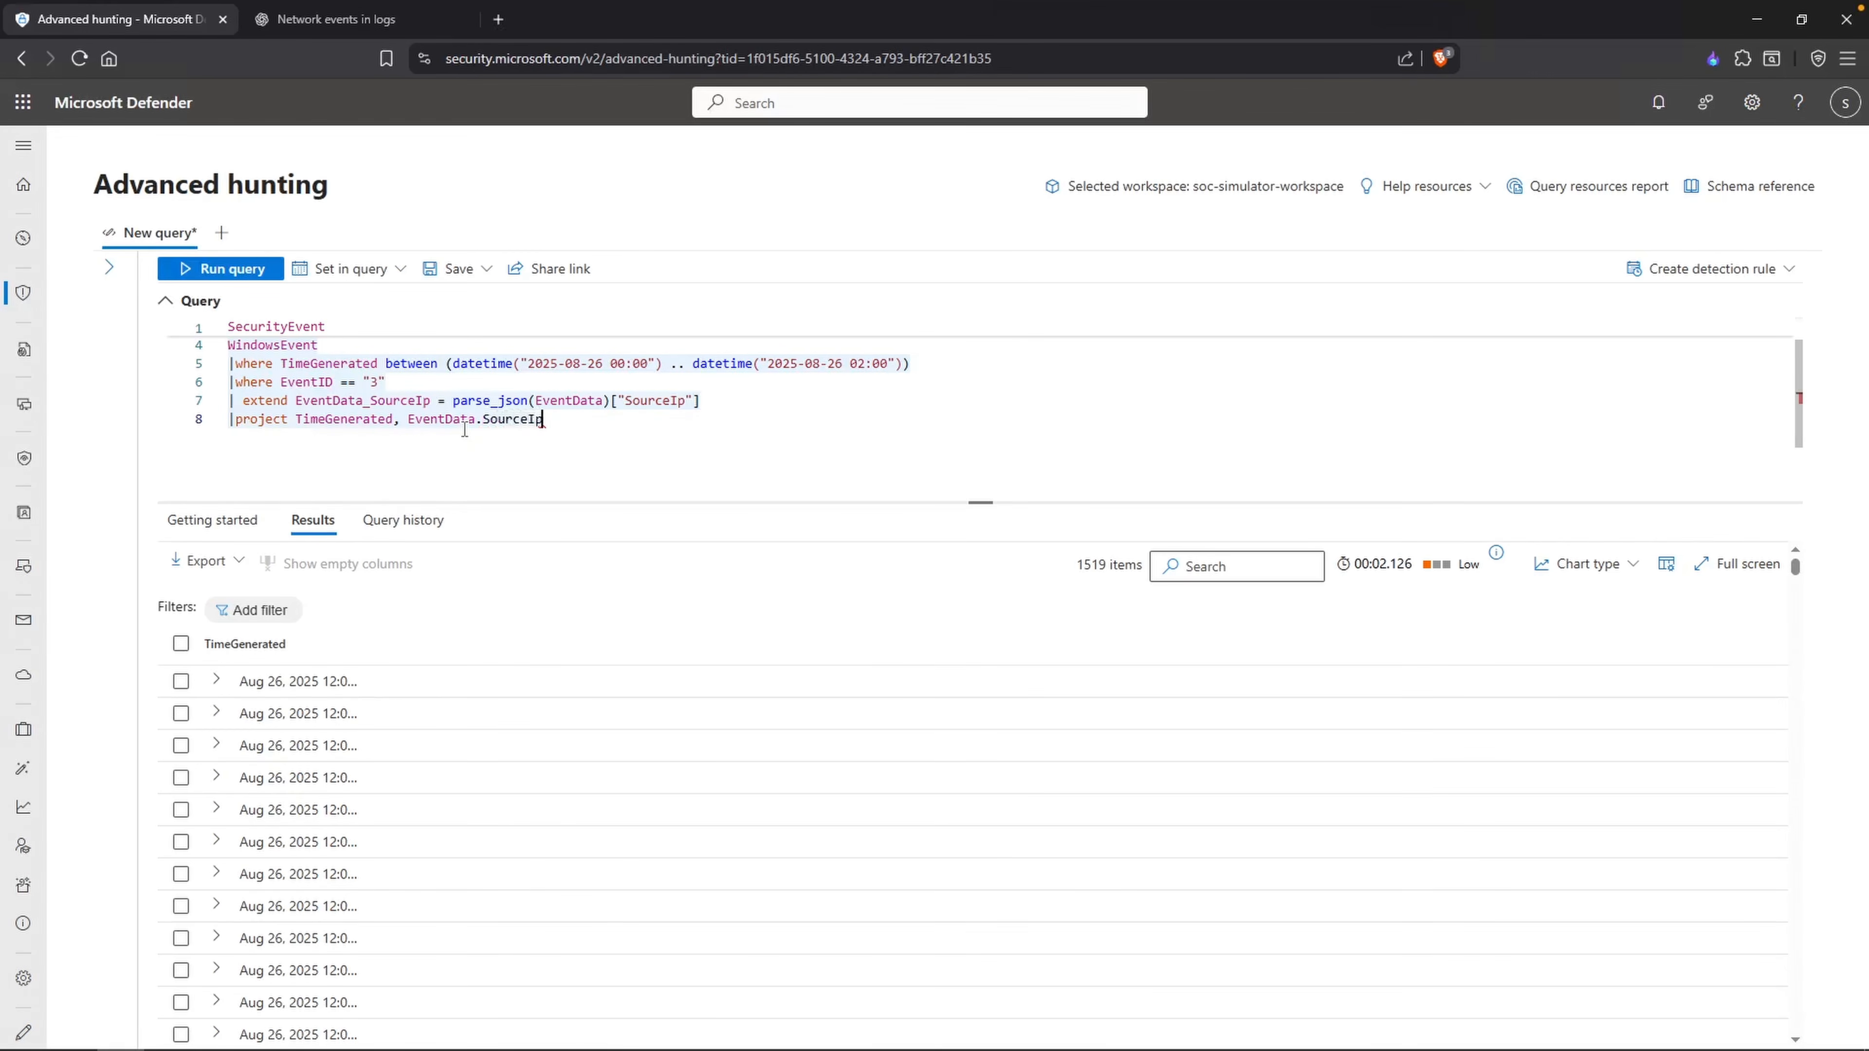
# Step: Run the query with the SourceIp column, add EventData.DestinationIp to the project clause and run it again
pyautogui.hotkey('shift', 'Return')
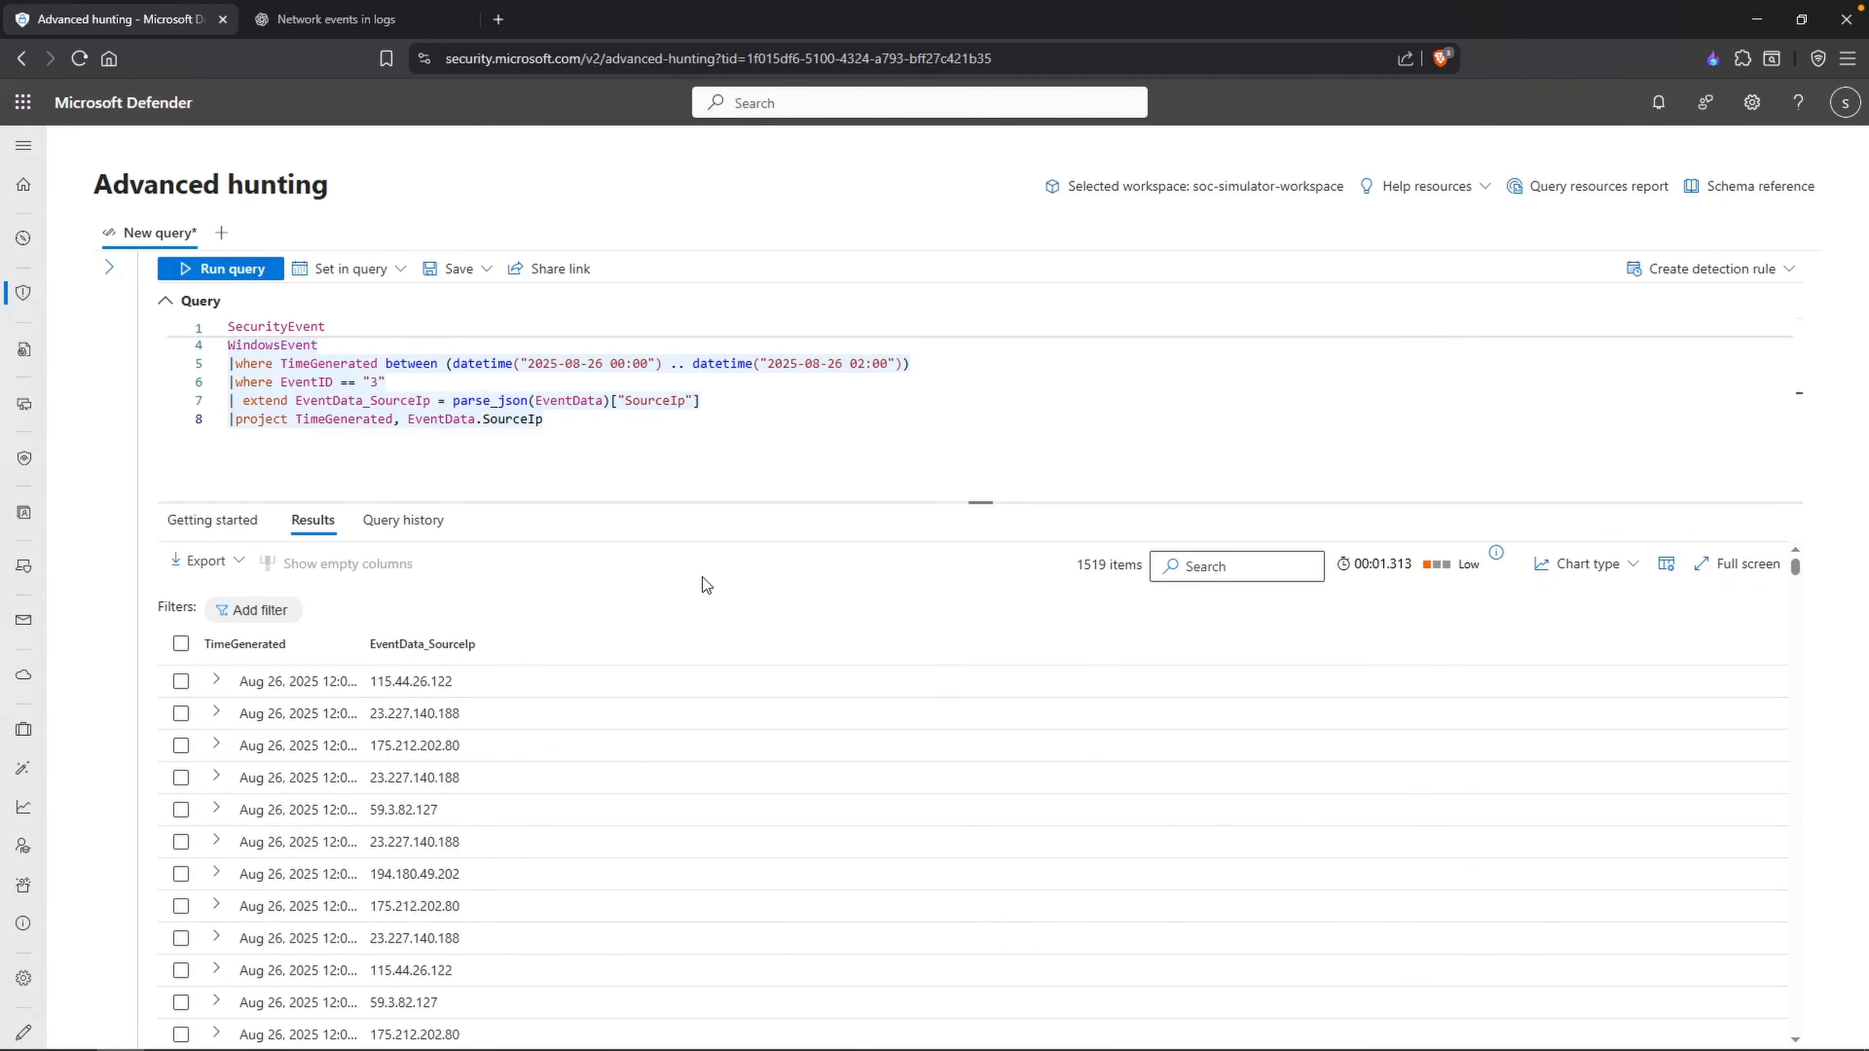
pyautogui.write(',EventData')
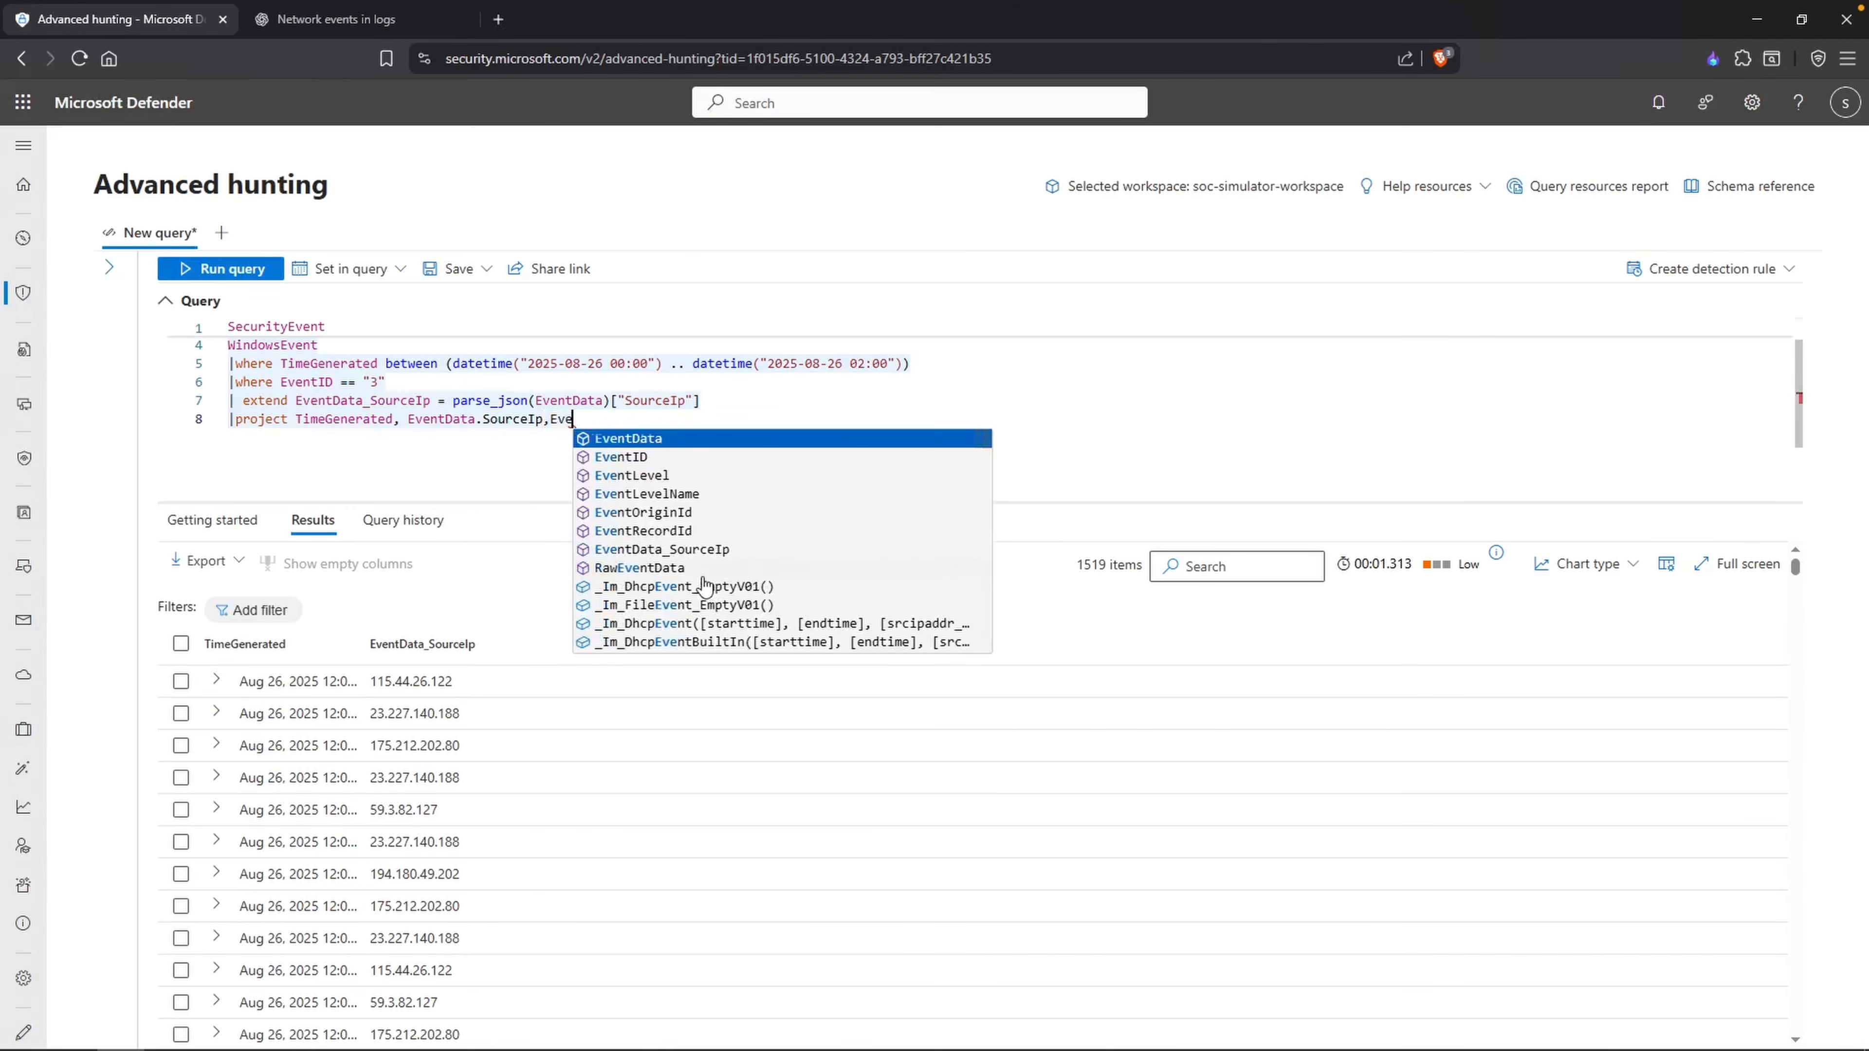
pyautogui.press('Escape')
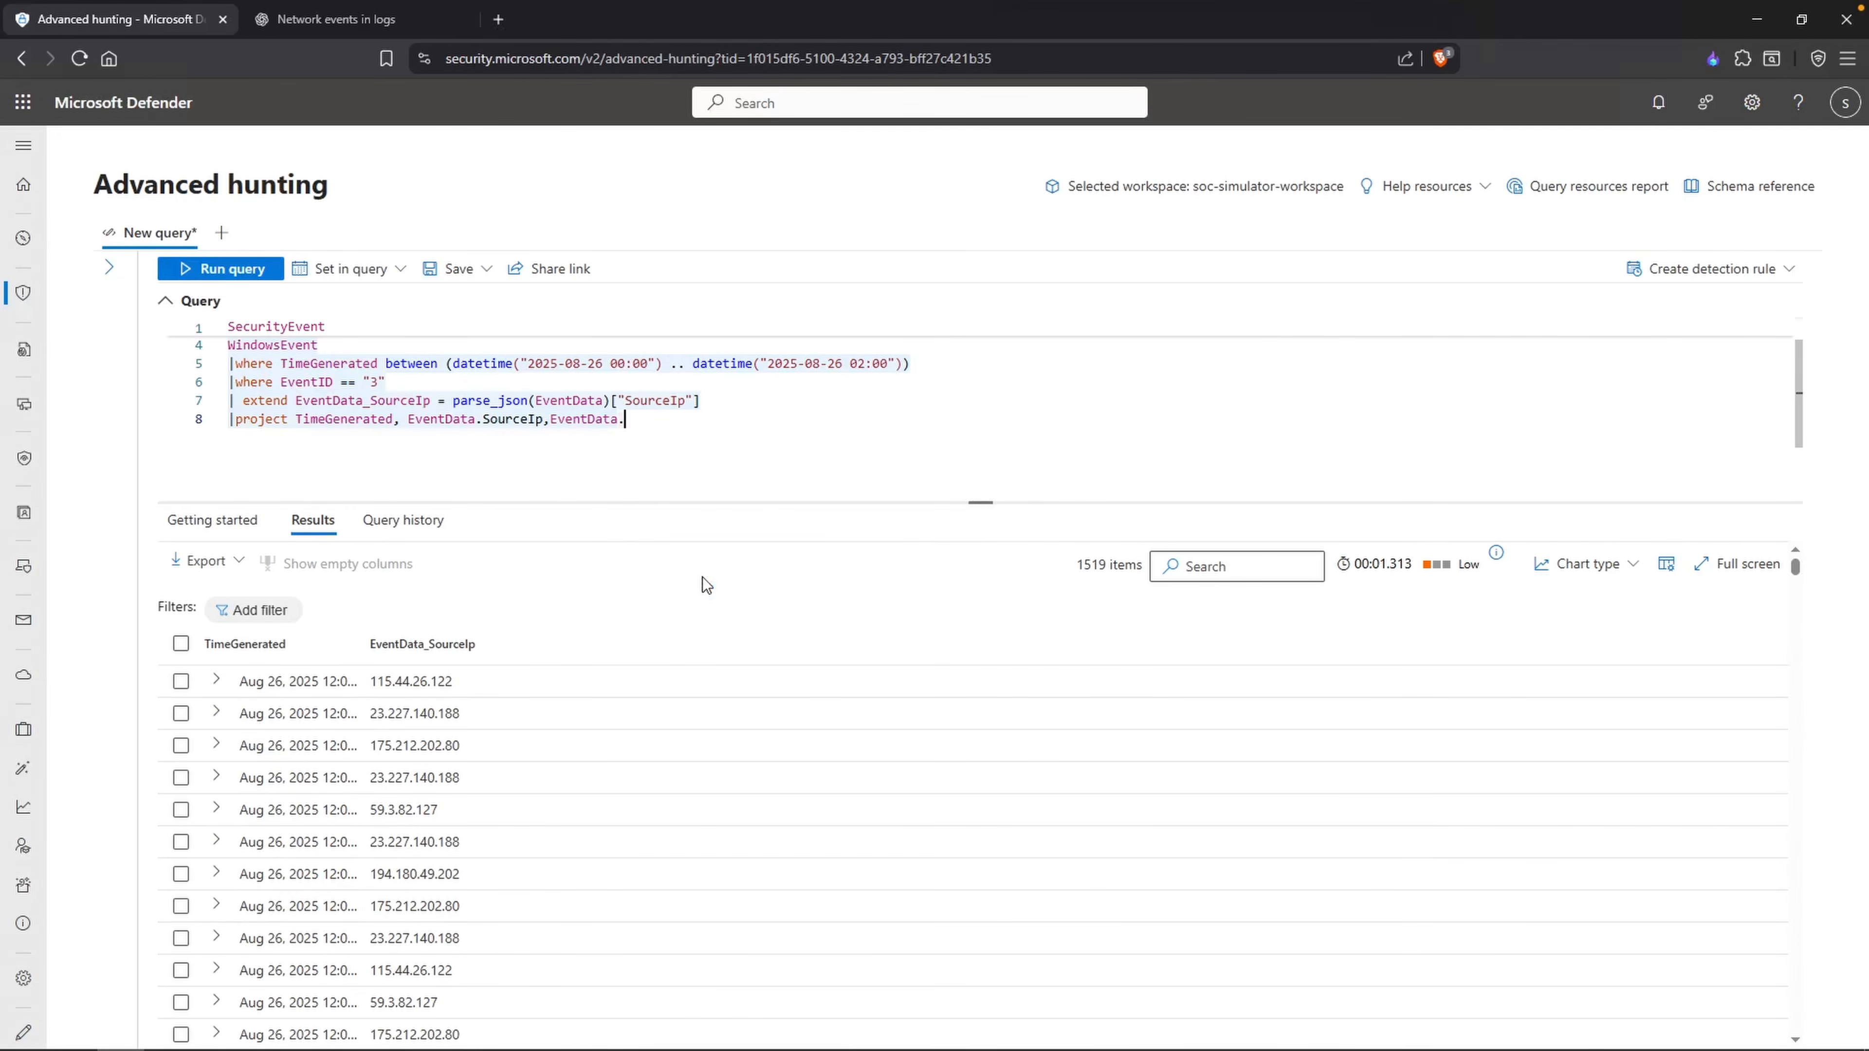
pyautogui.write('.DestinationIp')
pyautogui.hotkey('shift', 'Return')
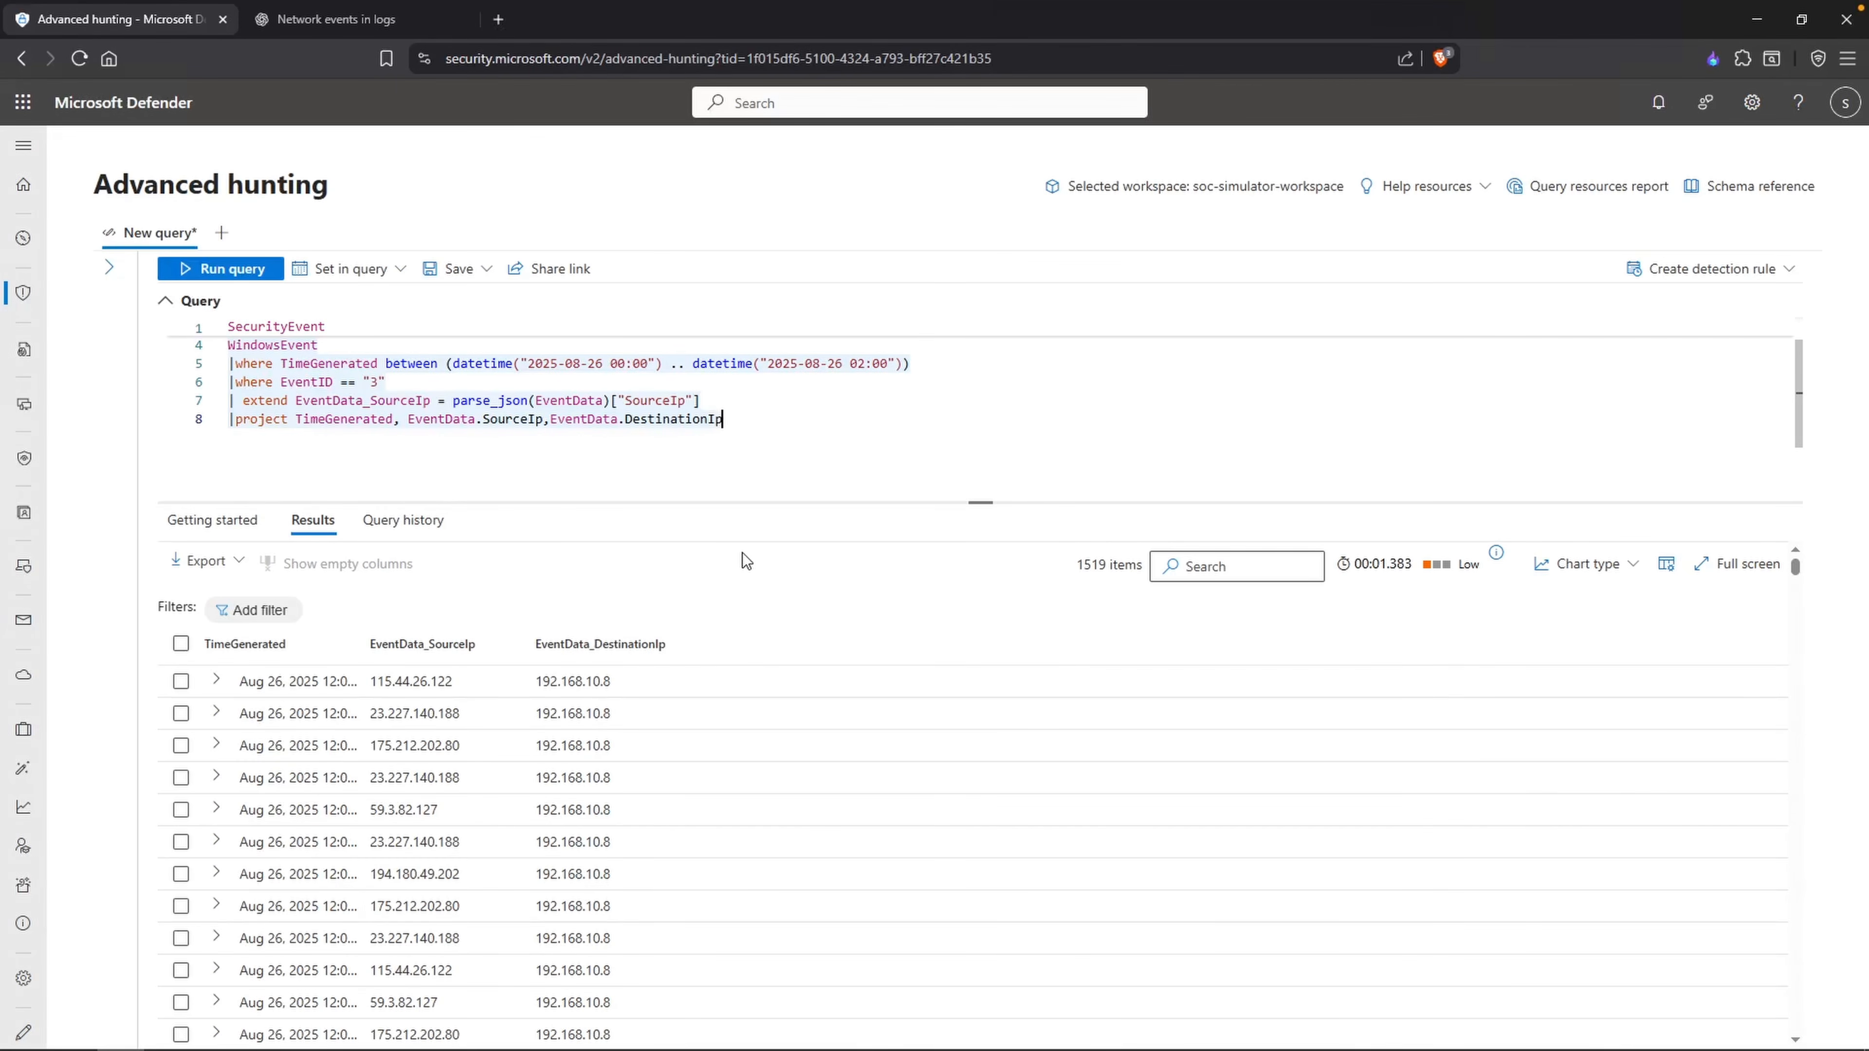
# Step: Try spelling the destination field as EventData.DestinationIP with a capital P in the project clause and run the query
pyautogui.doubleClick(712, 420)
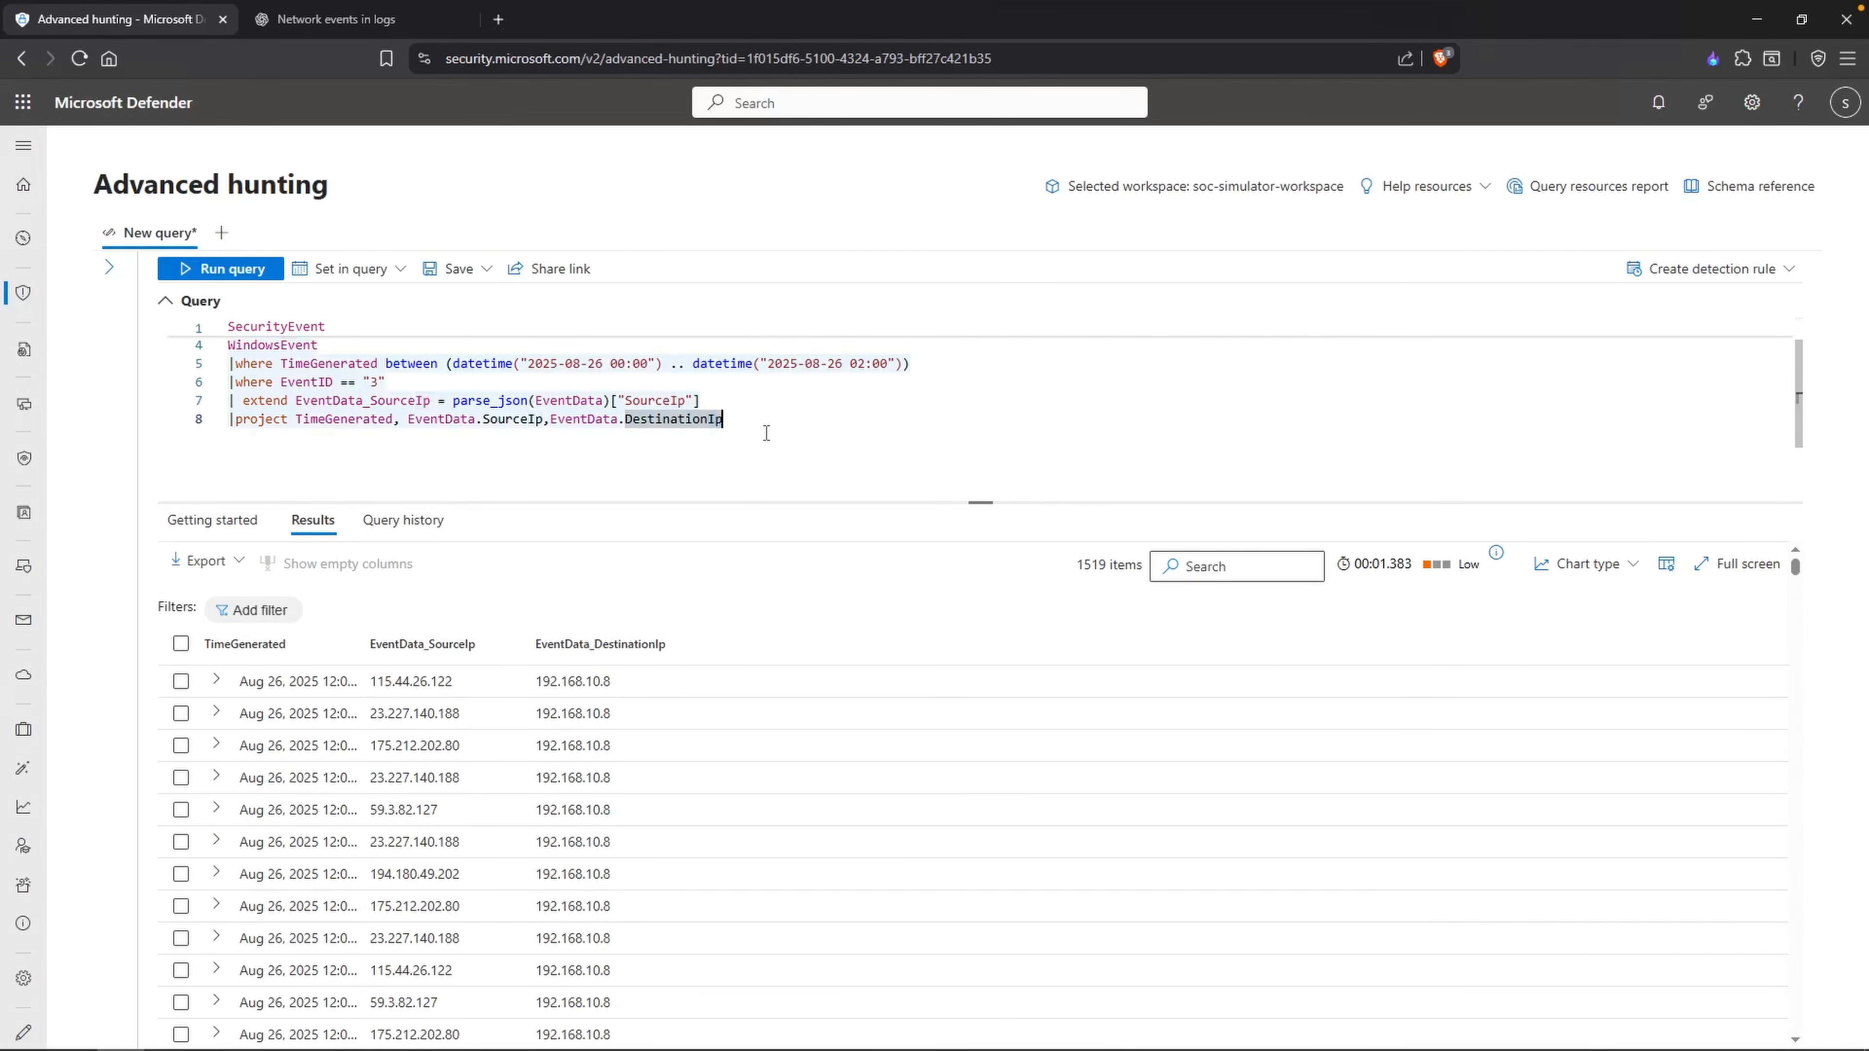
pyautogui.press('BackSpace')
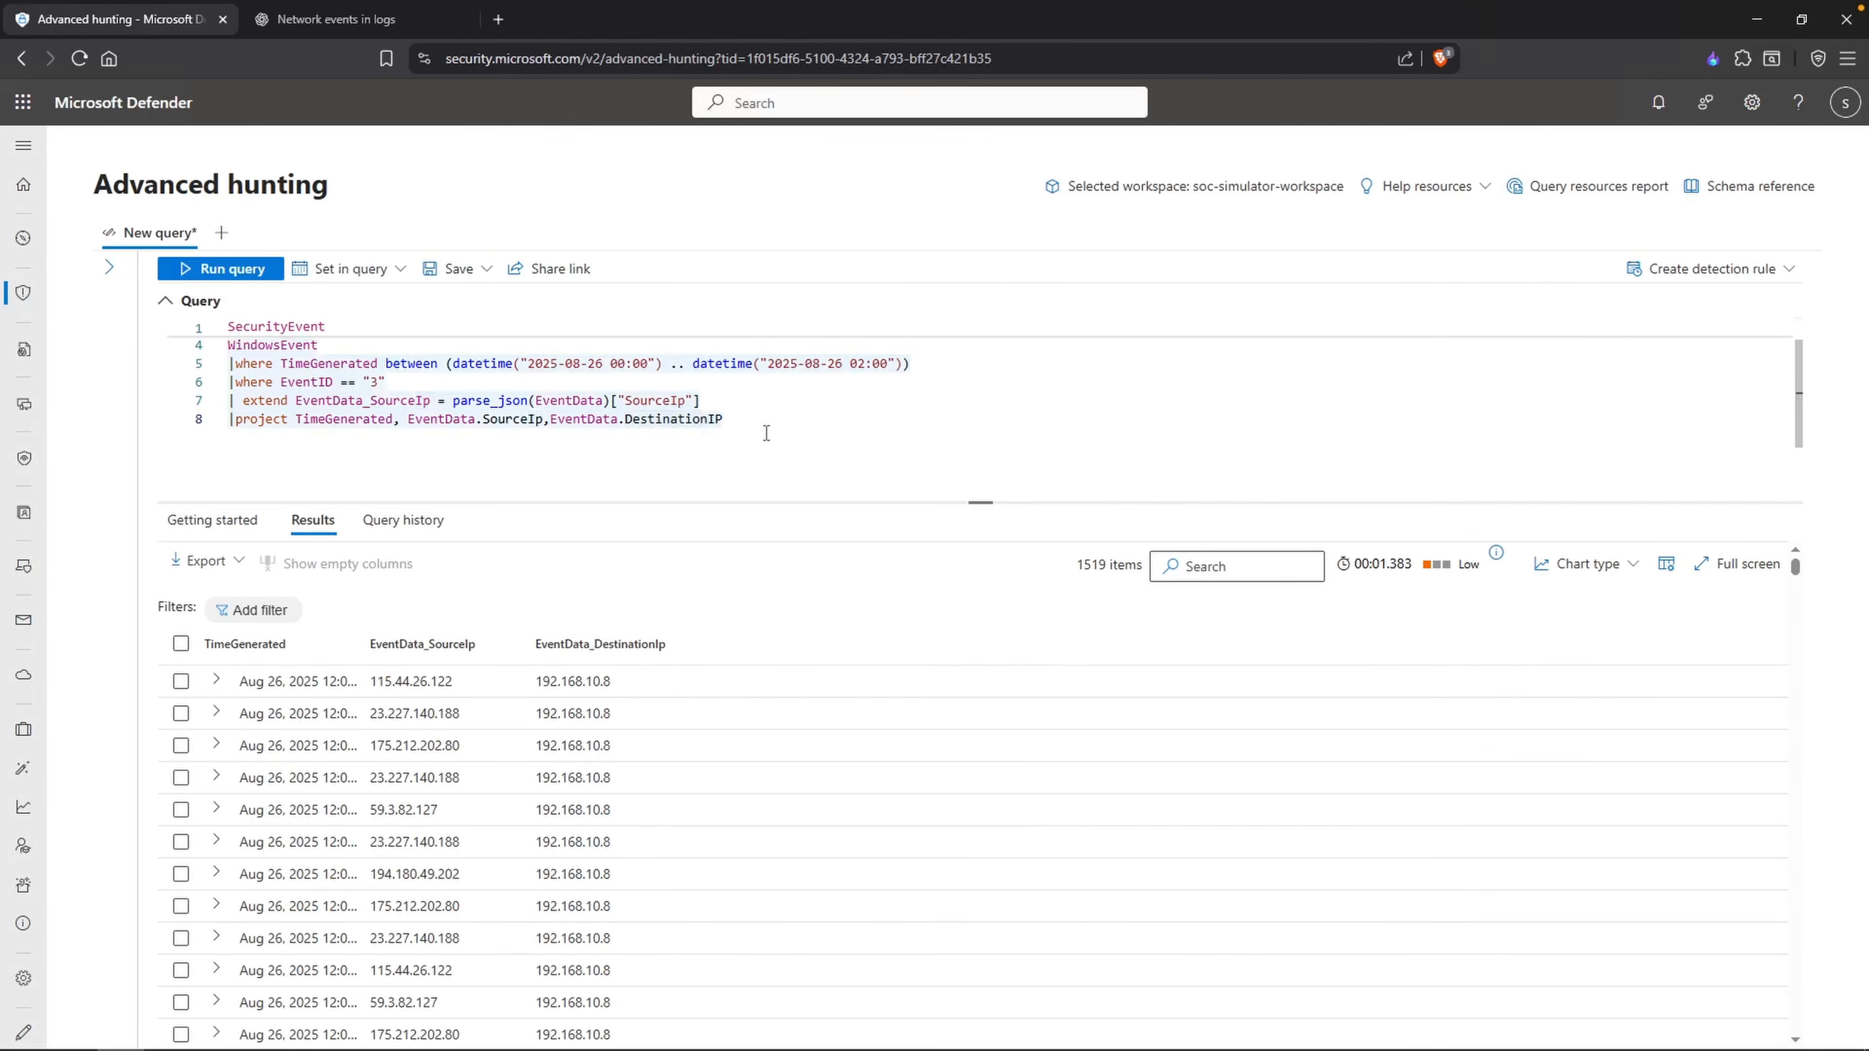
pyautogui.write('P')
pyautogui.hotkey('shift', 'Return')
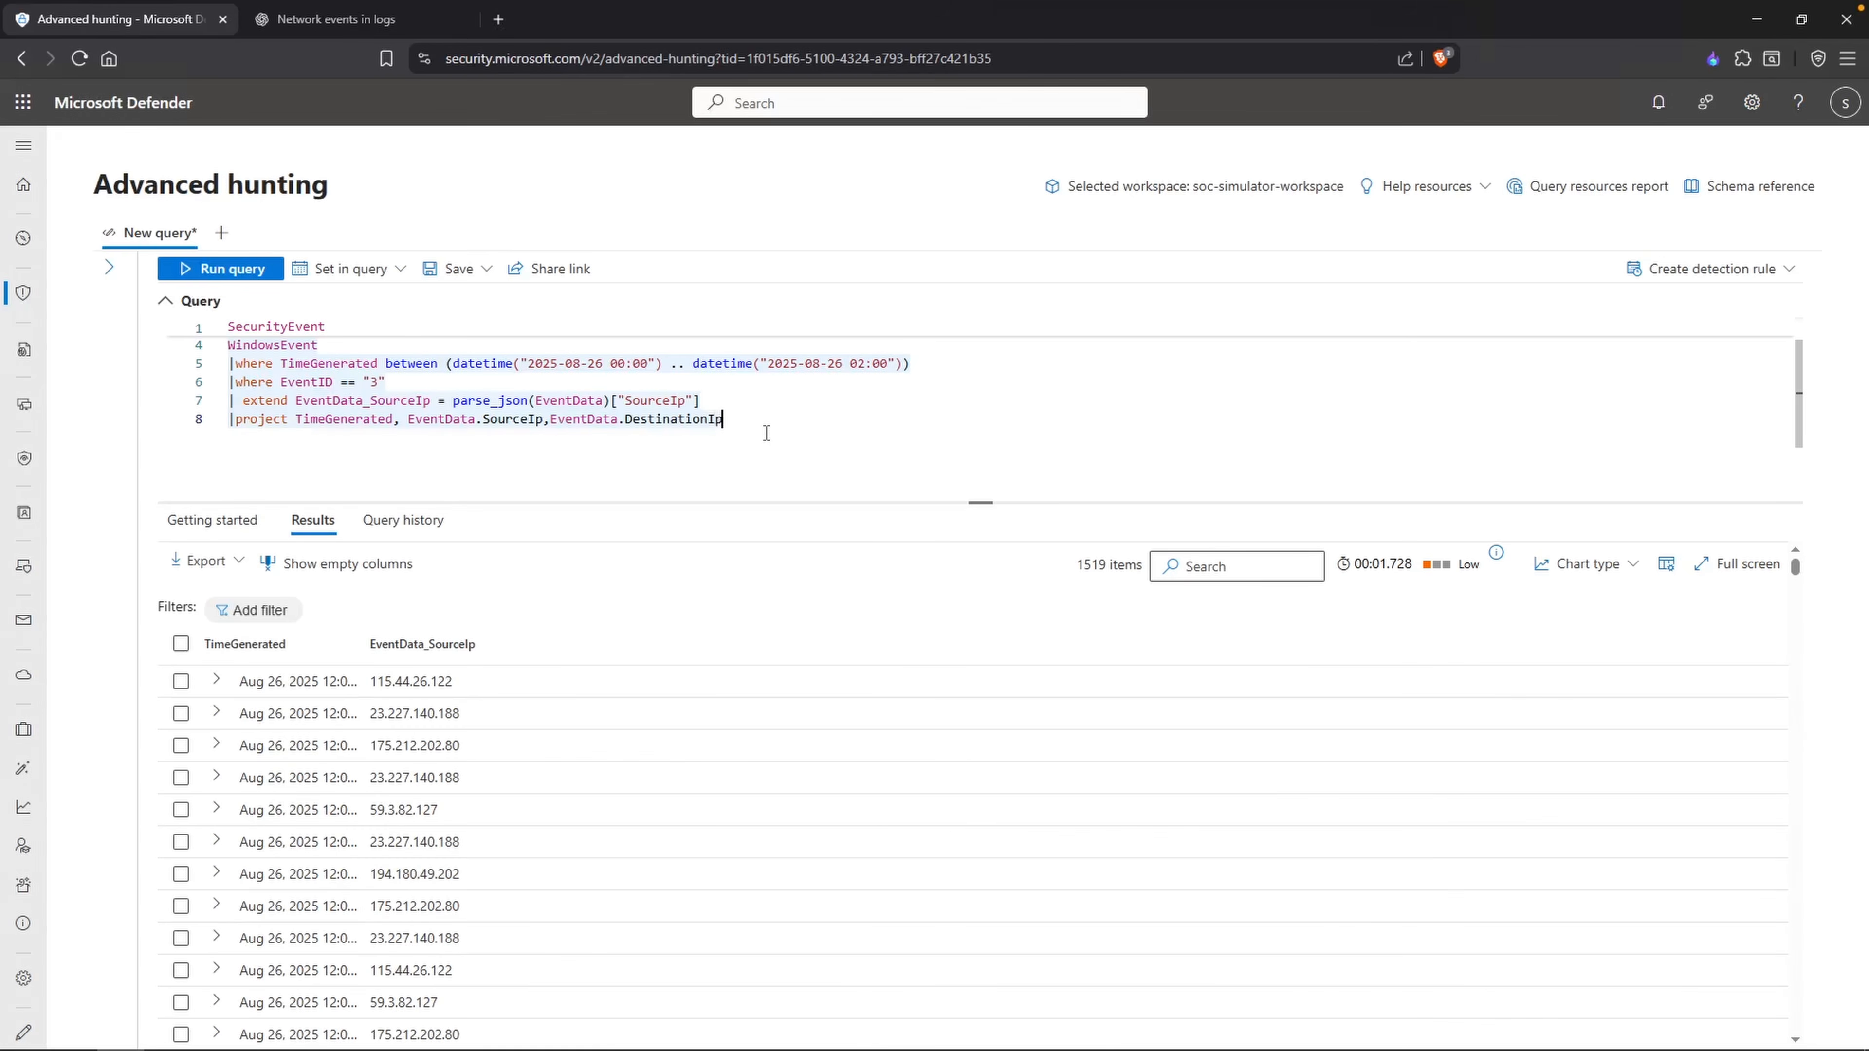
# Step: Add EventData.DestinationPort after EventData.DestinationIp in the project clause and run the query
pyautogui.write('EventData')
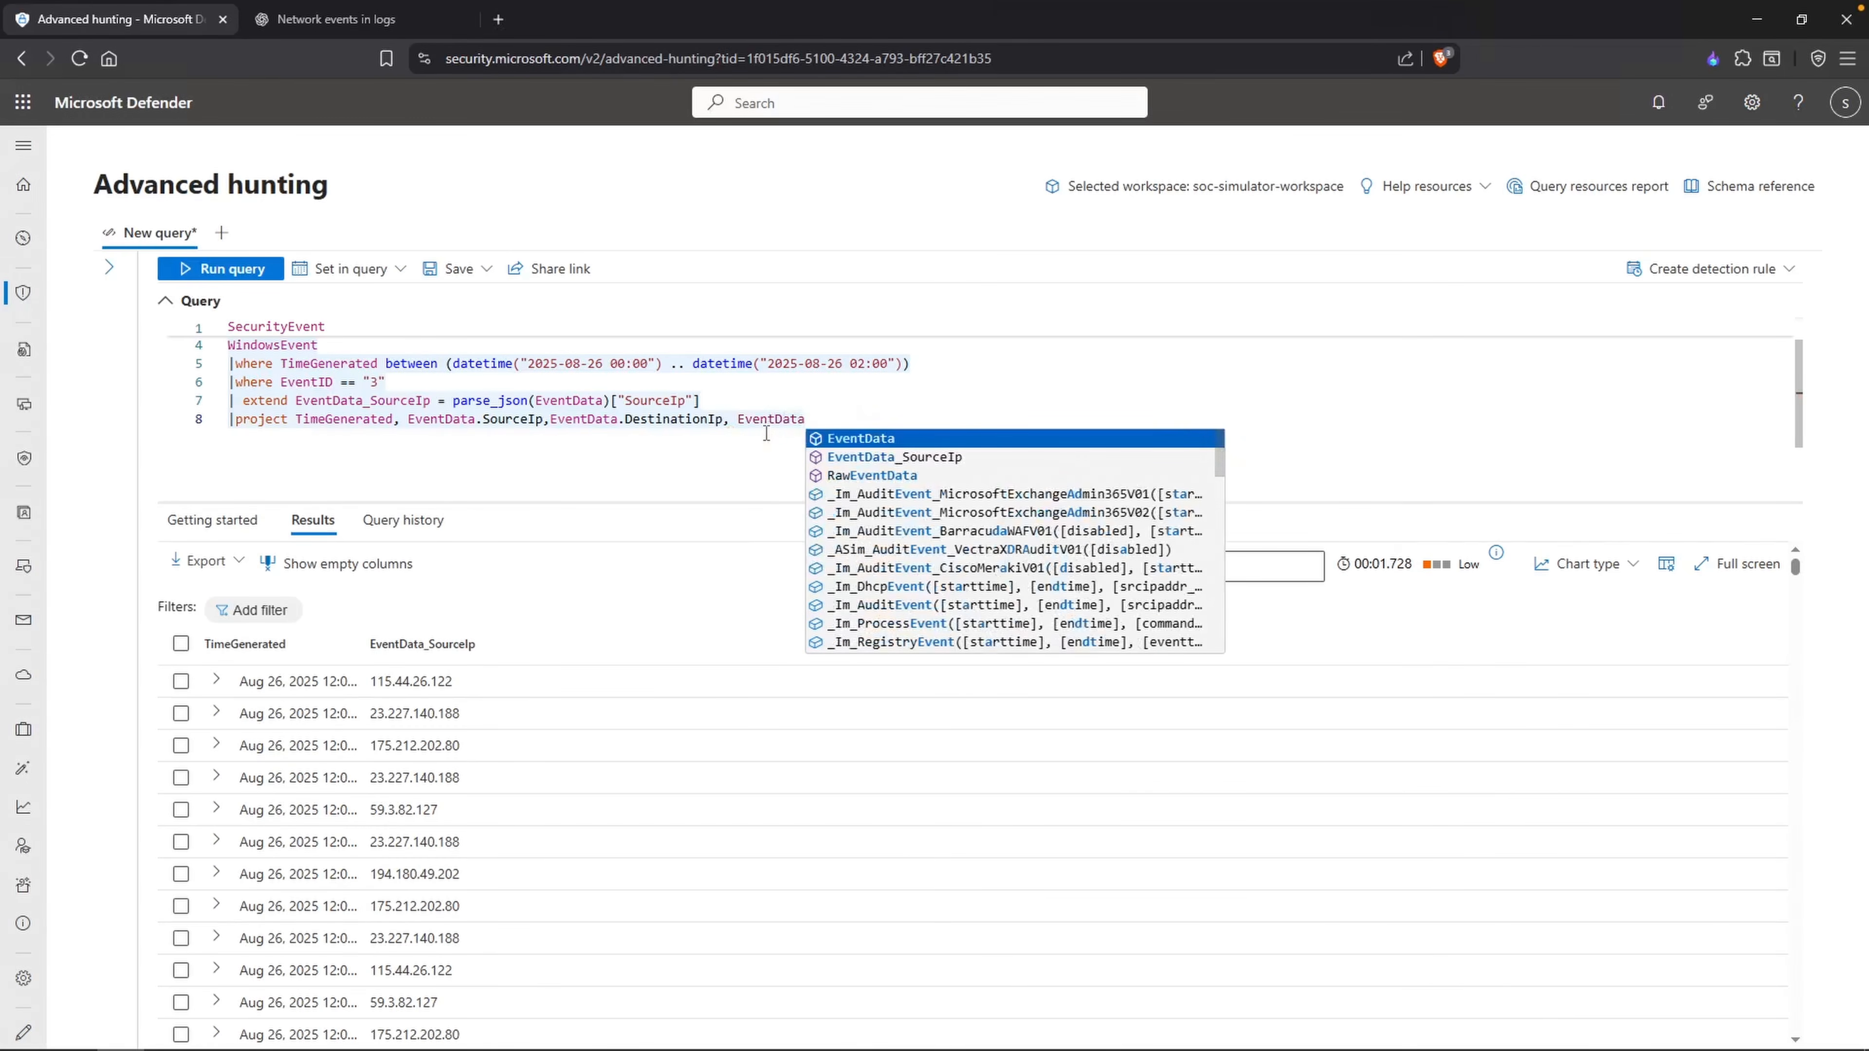
pyautogui.write('.Desti')
pyautogui.write('nationPort')
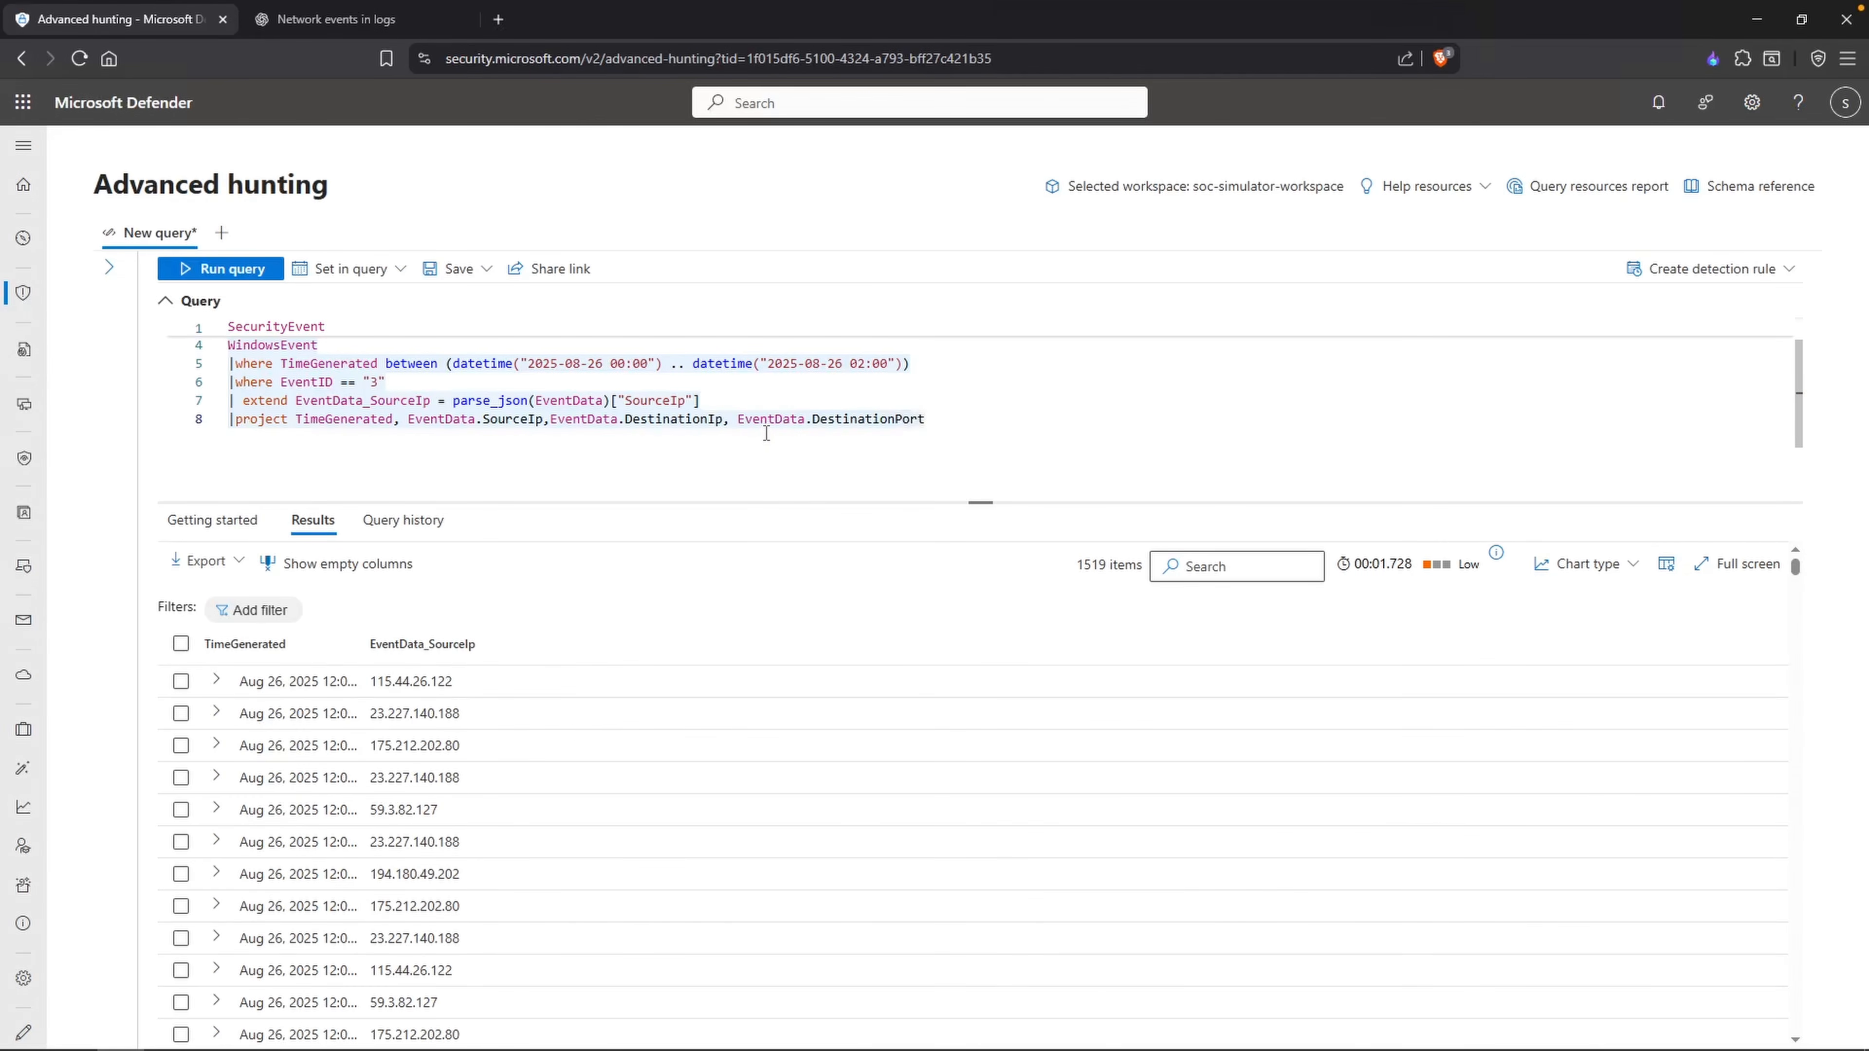
pyautogui.hotkey('shift', 'Return')
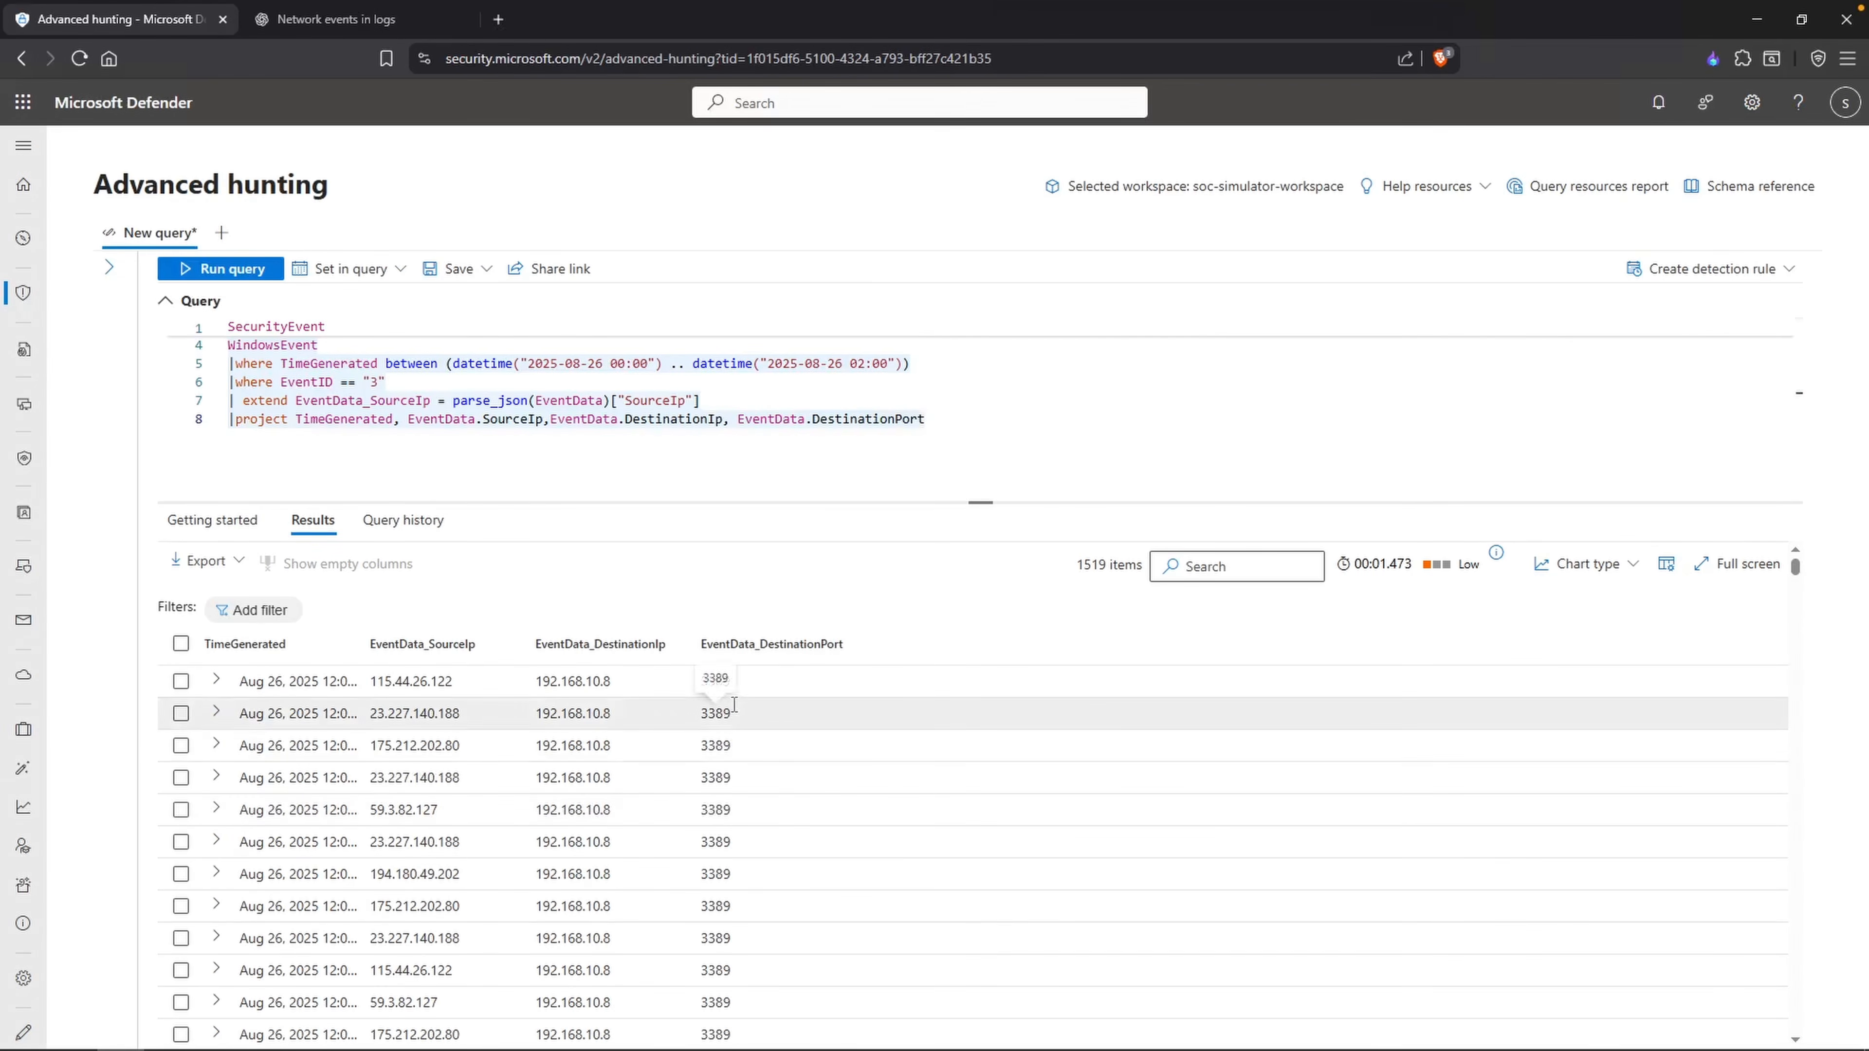
# Step: Comment out the project clause and rerun the WindowsEvent query to get the full records
pyautogui.write(',')
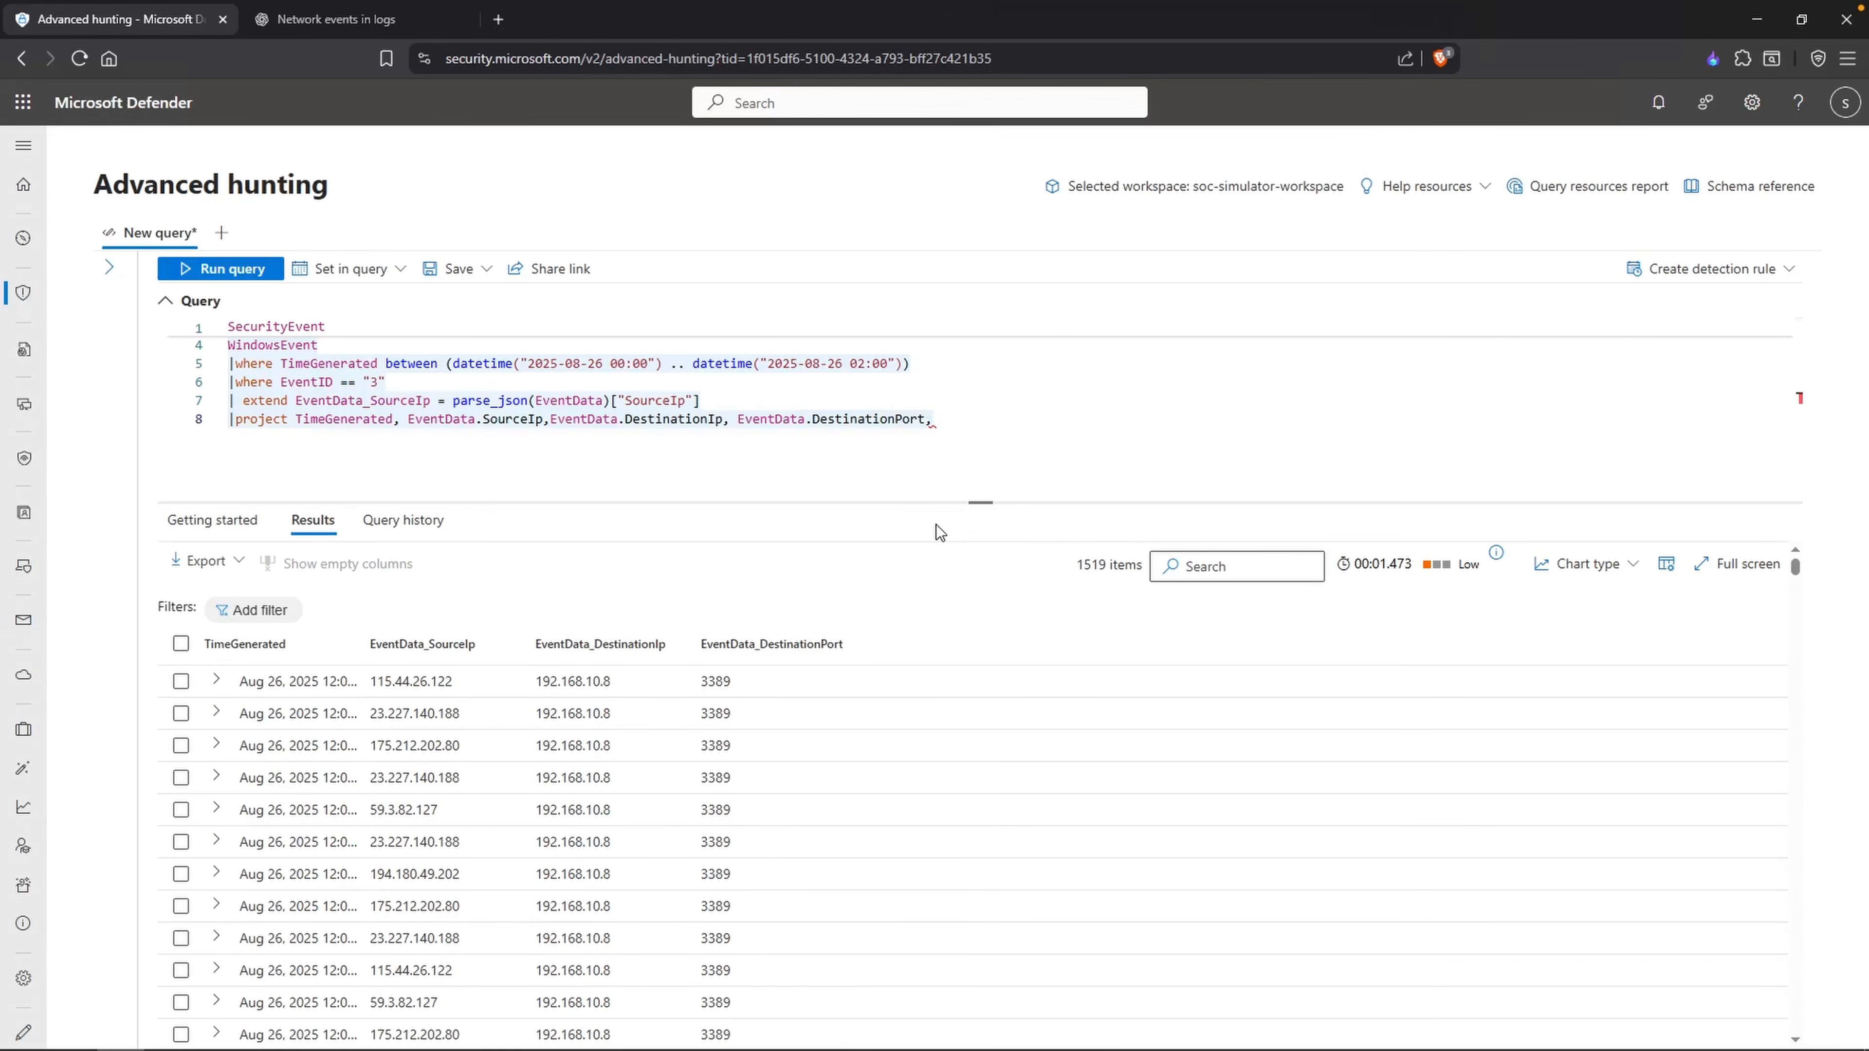
pyautogui.press('BackSpace')
pyautogui.hotkey('ctrl', '/')
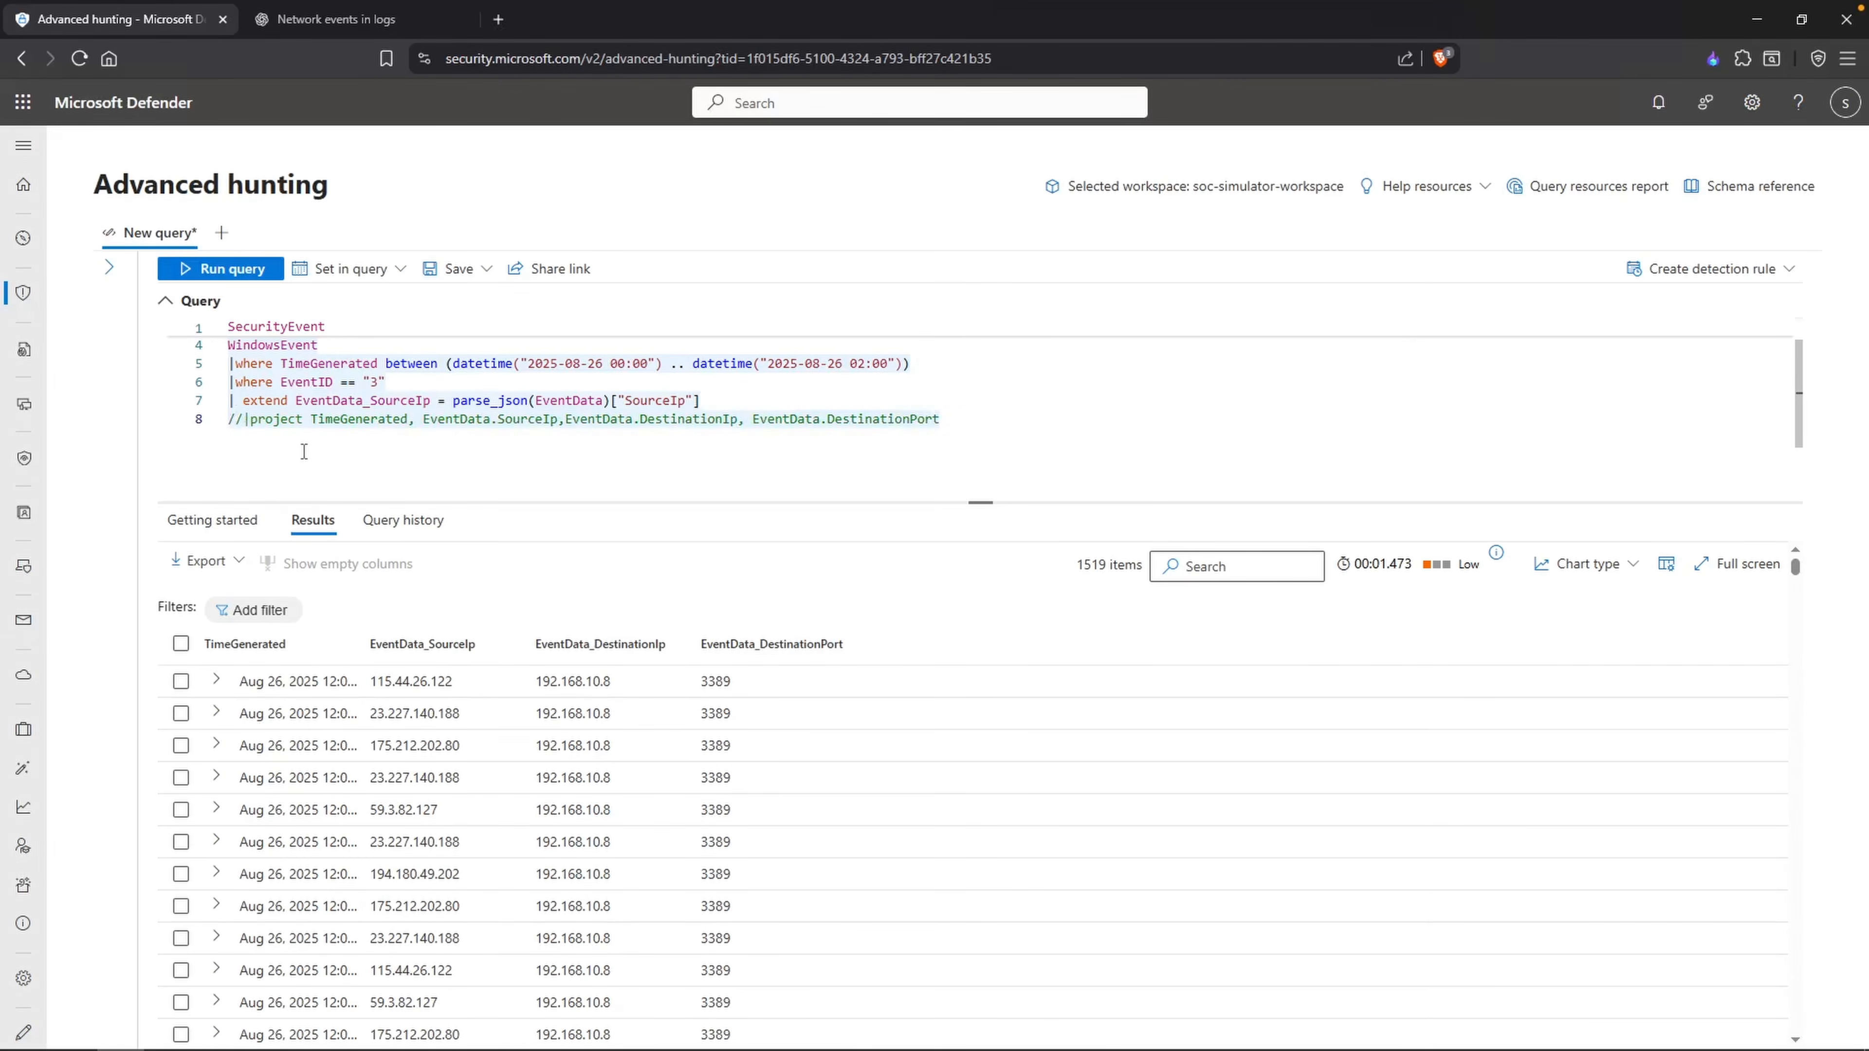
pyautogui.press('Up')
pyautogui.hotkey('shift', 'Return')
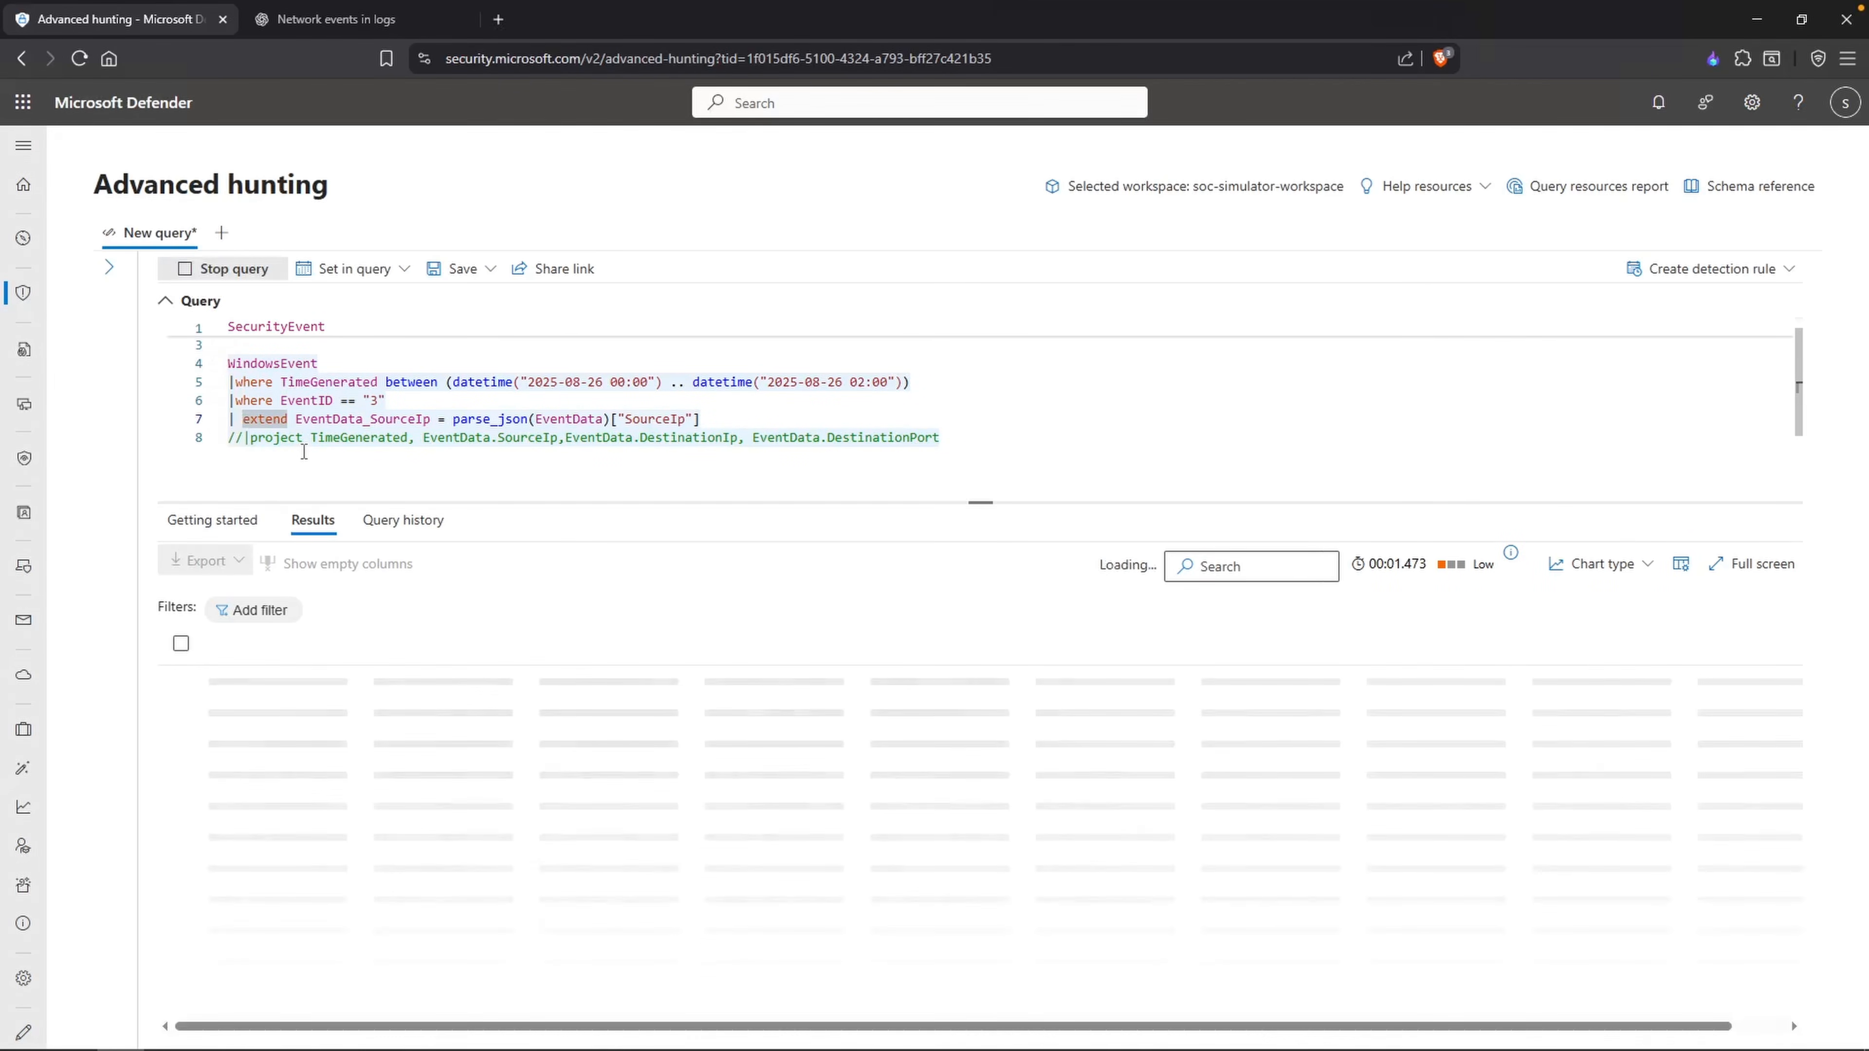
# Step: Expand the first result row and its EventData, and examine the Image, User, Protocol and Initiated fields
pyautogui.click(216, 681)
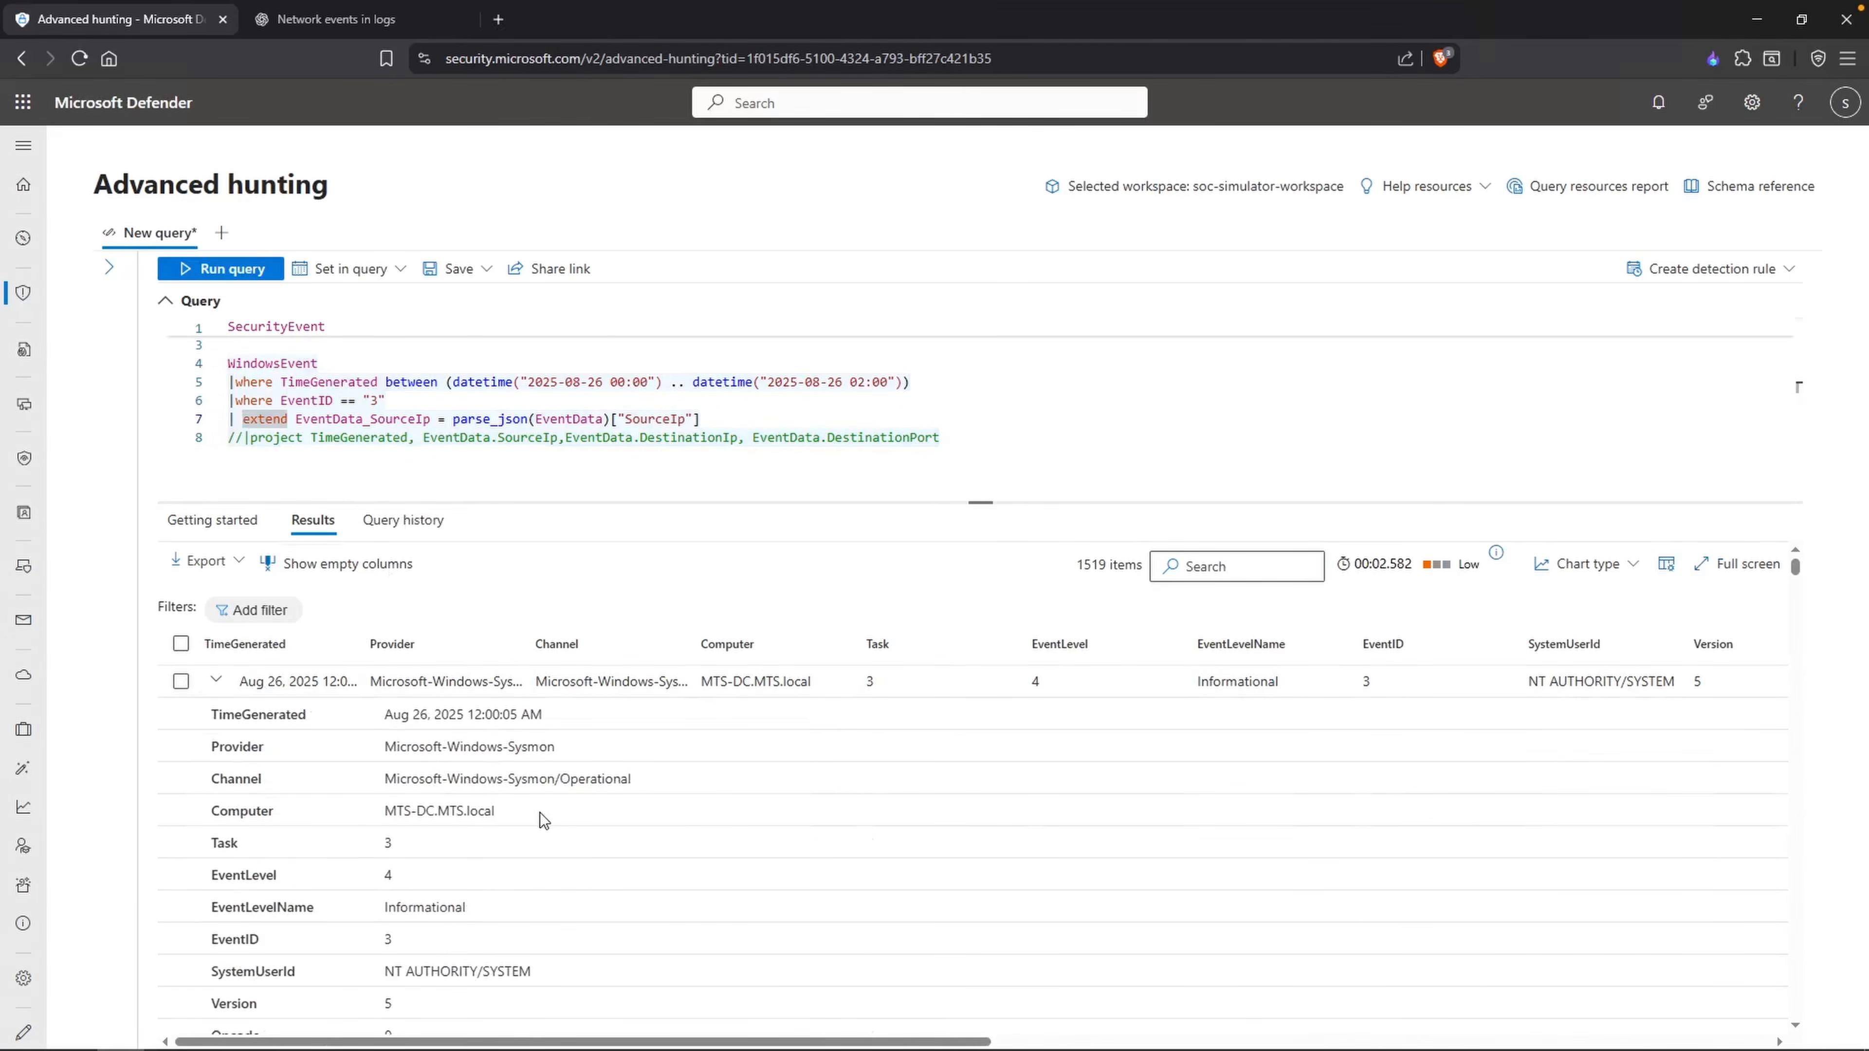
pyautogui.scroll(-2, 561, 871)
pyautogui.click(217, 929)
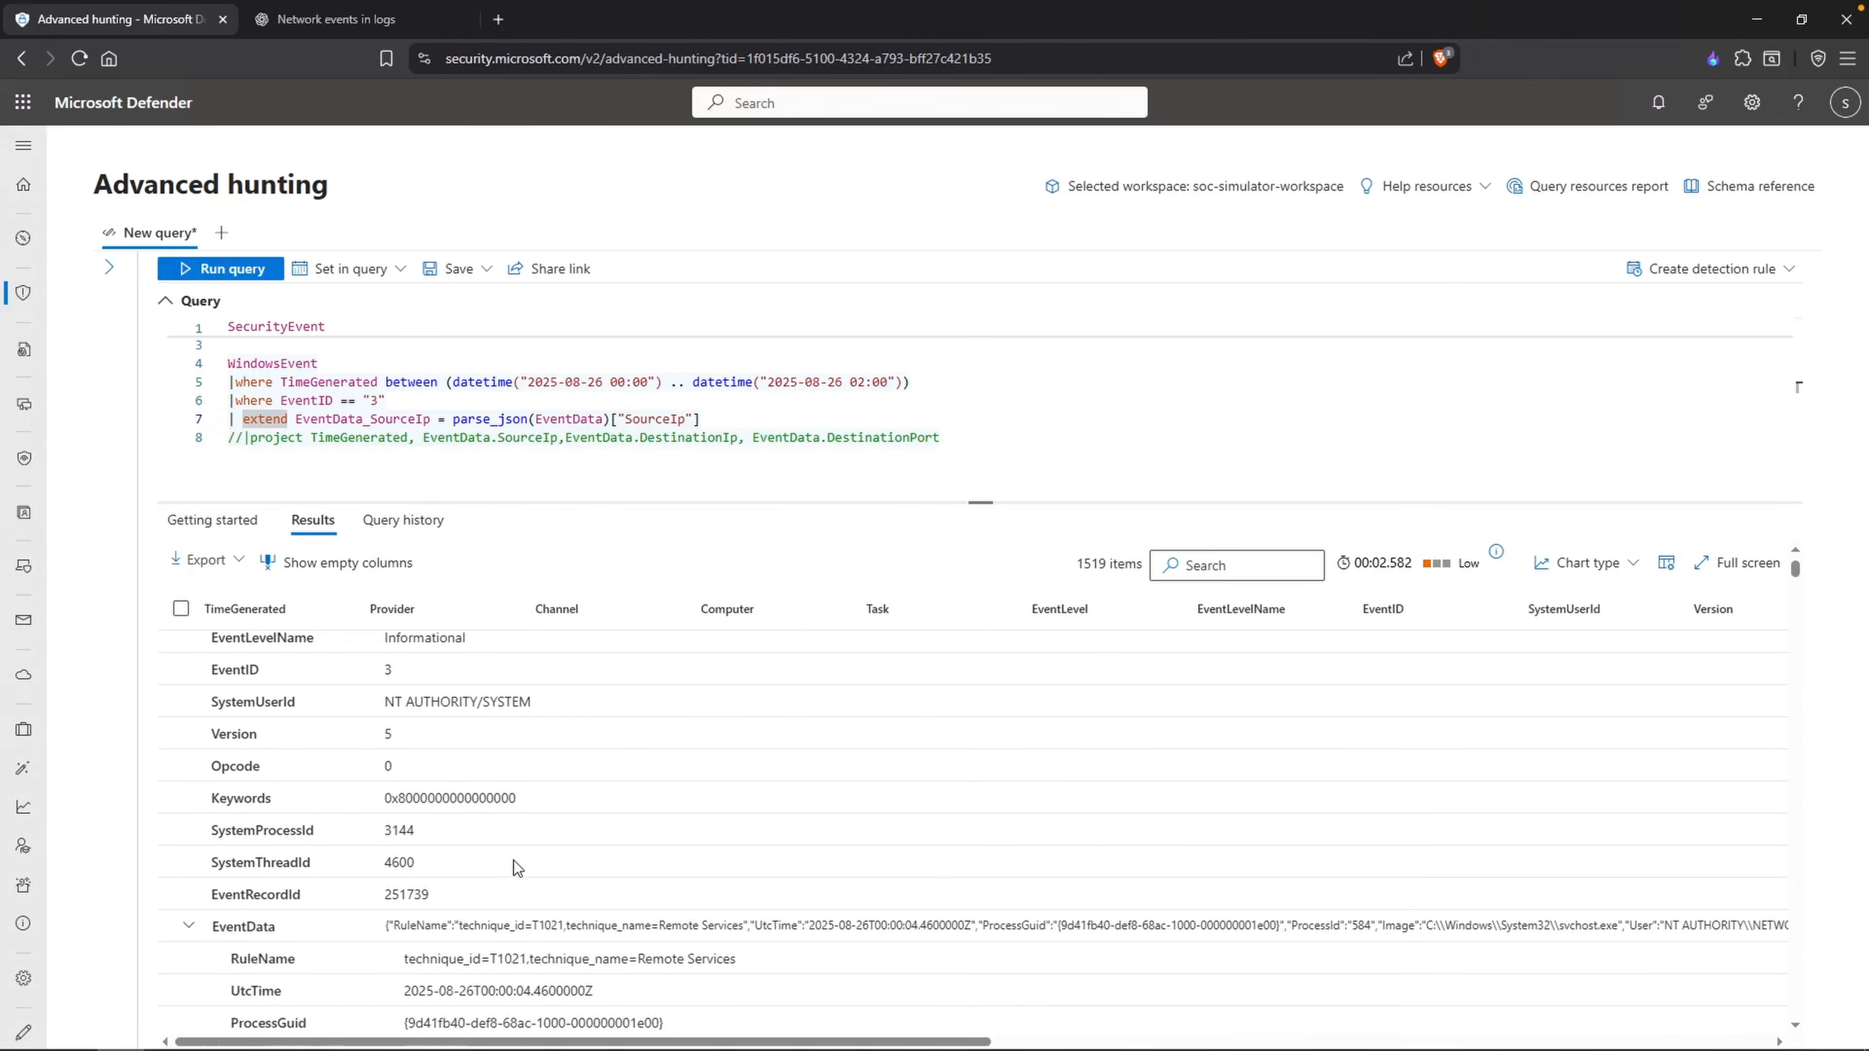
pyautogui.scroll(-1, 520, 863)
pyautogui.scroll(-2, 520, 863)
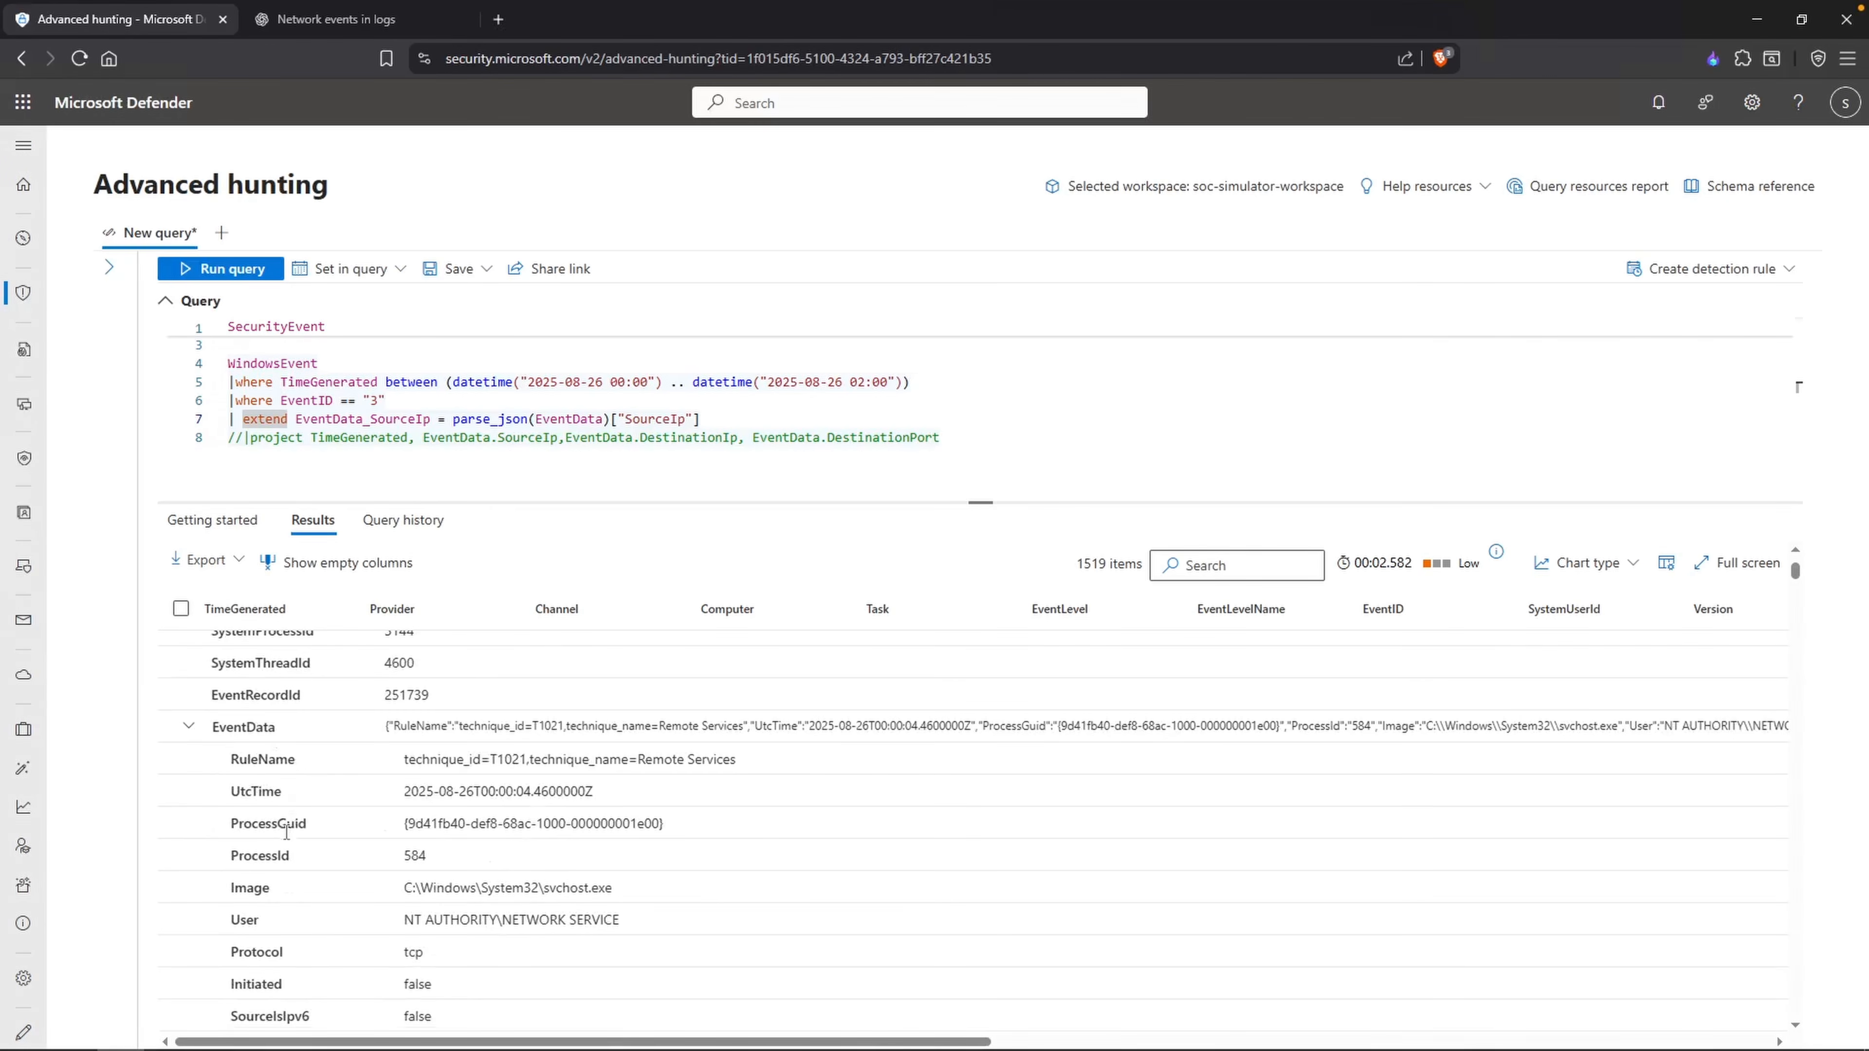
pyautogui.moveTo(404, 877); pyautogui.dragTo(613, 877)
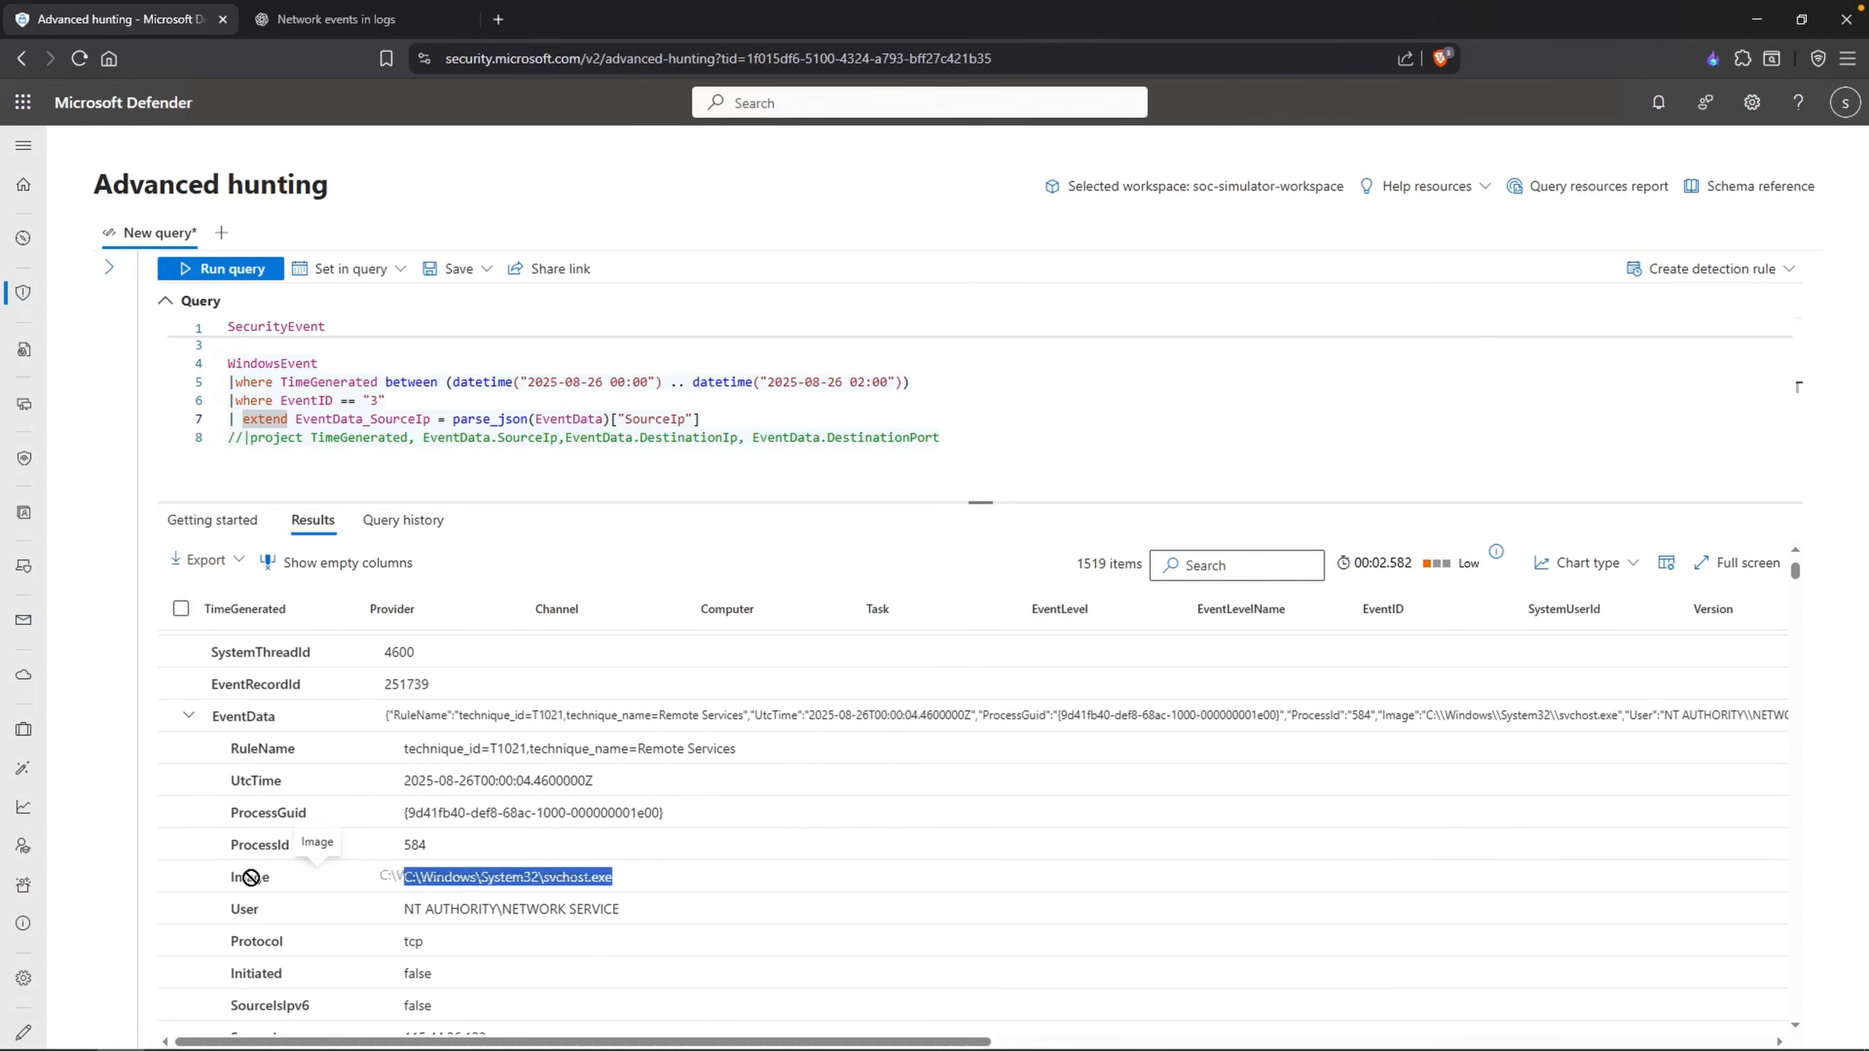
pyautogui.doubleClick(244, 909)
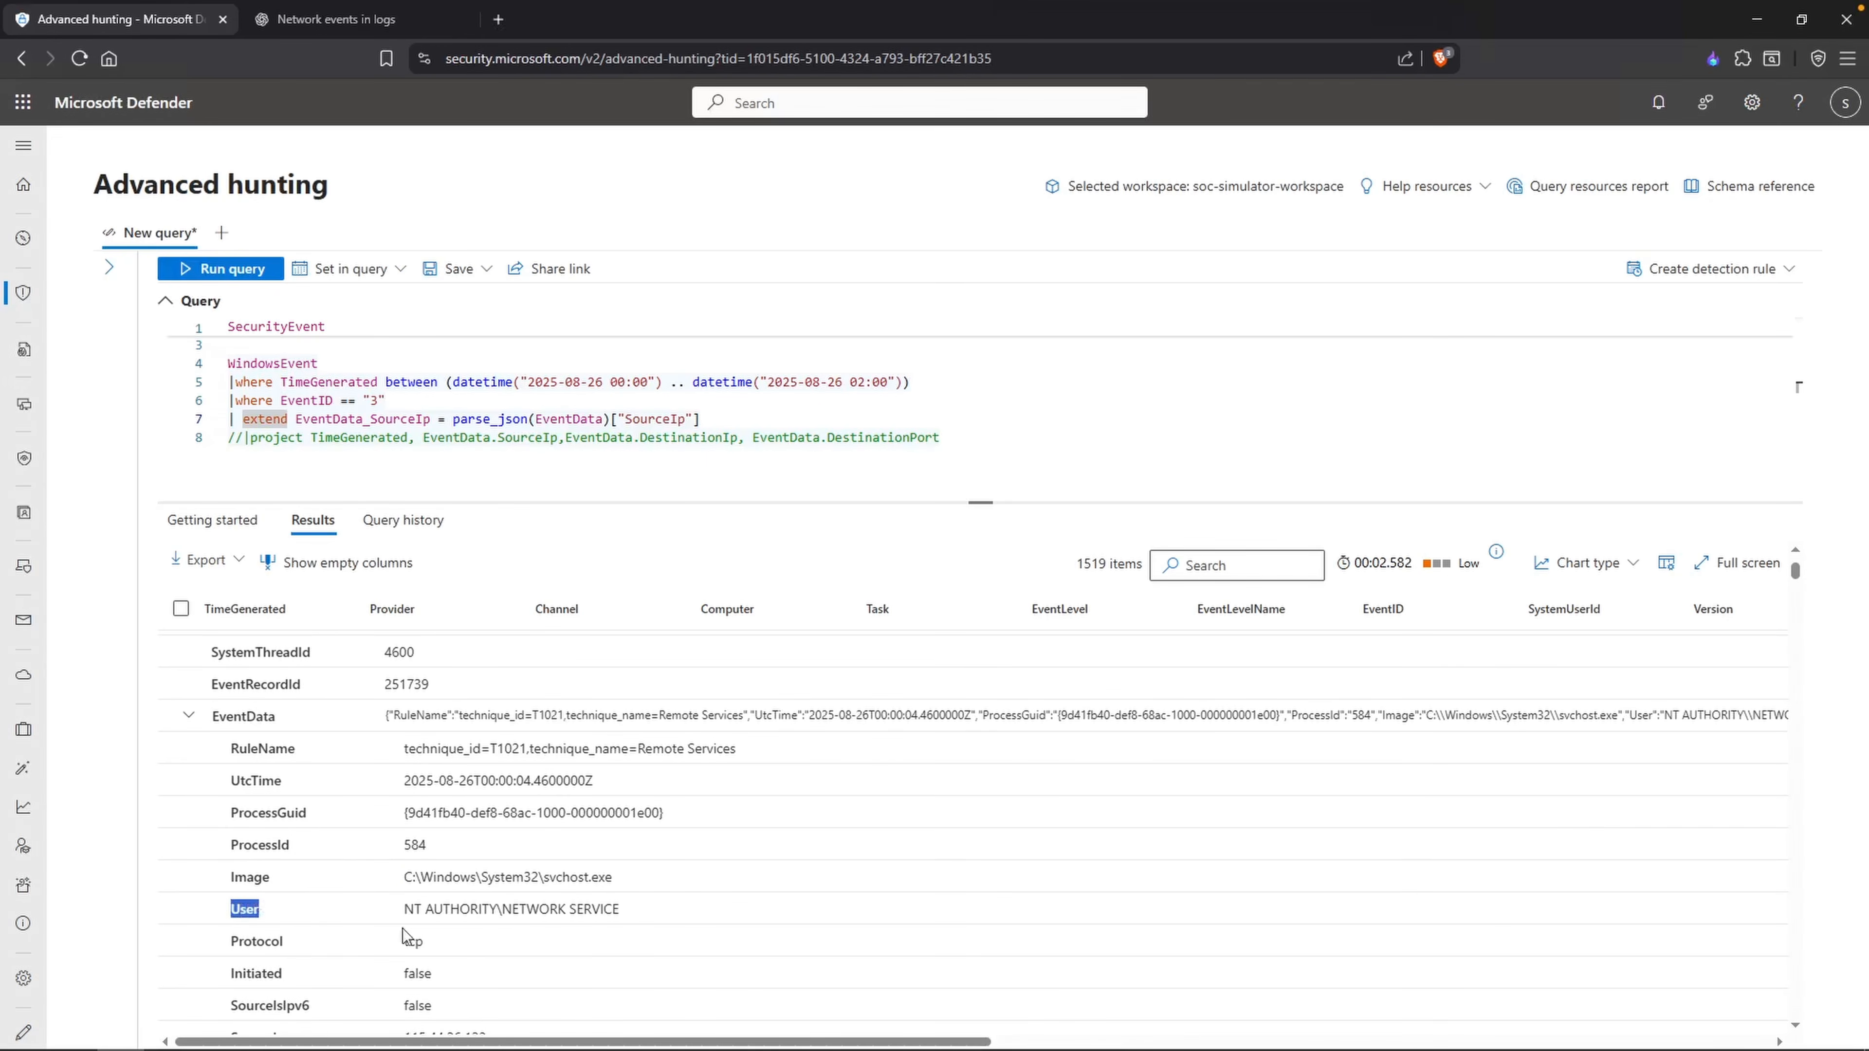
pyautogui.doubleClick(243, 942)
pyautogui.moveTo(239, 974); pyautogui.dragTo(290, 973)
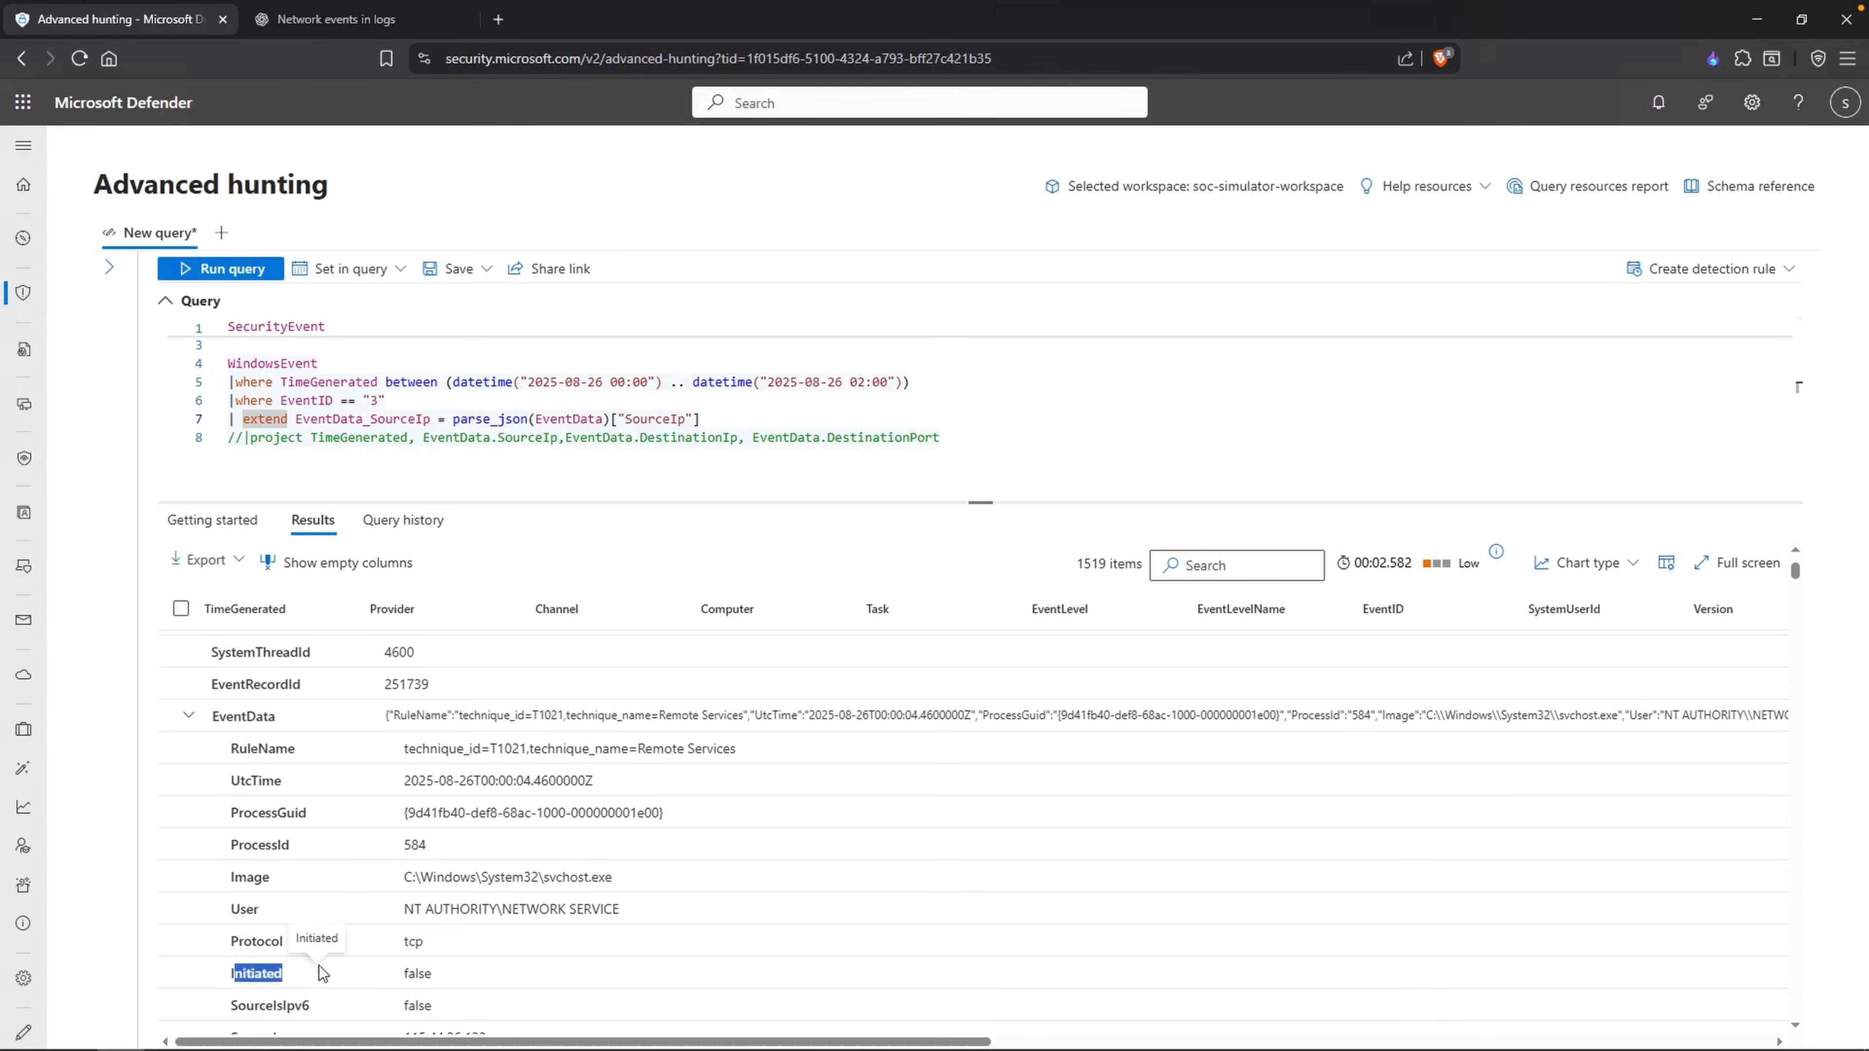
pyautogui.click(471, 966)
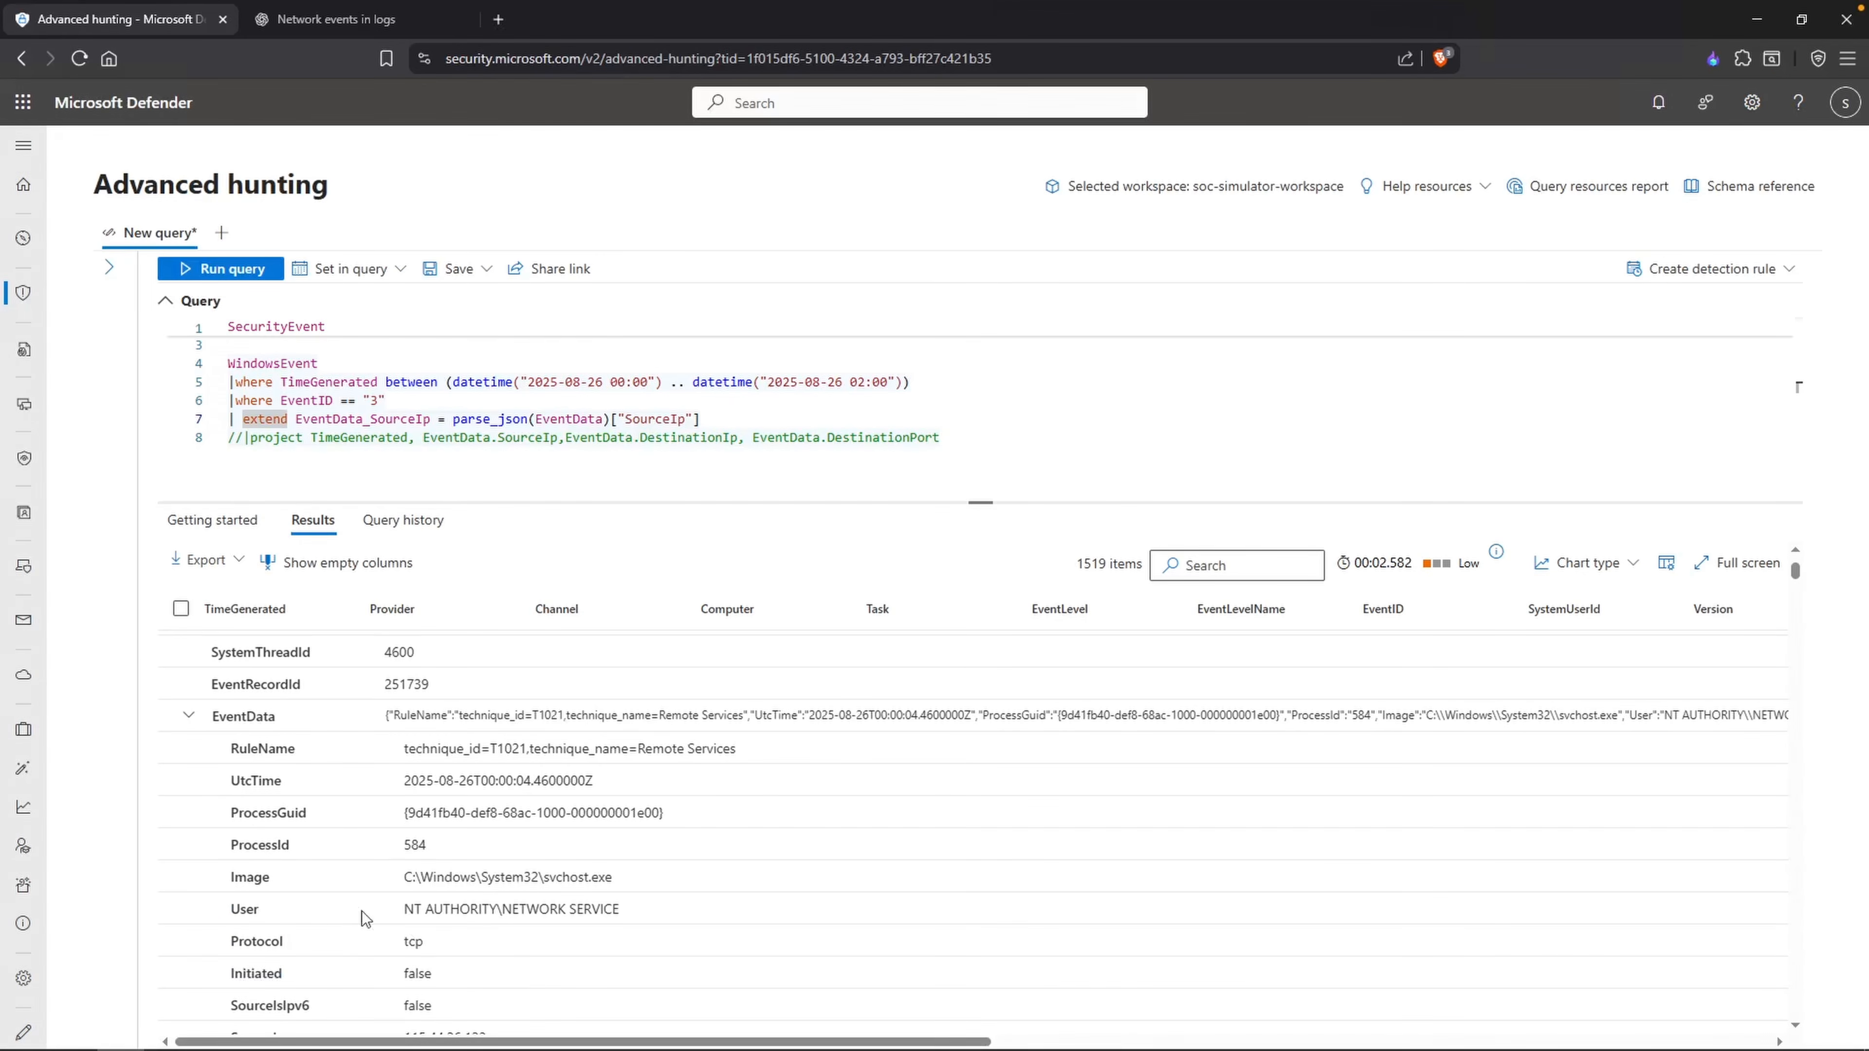
pyautogui.doubleClick(233, 880)
# Step: Add EventData.Image, EventData.User and EventData.ProcessGuid to the commented project clause, checking ProcessGuid against the expanded record
pyautogui.click(974, 441)
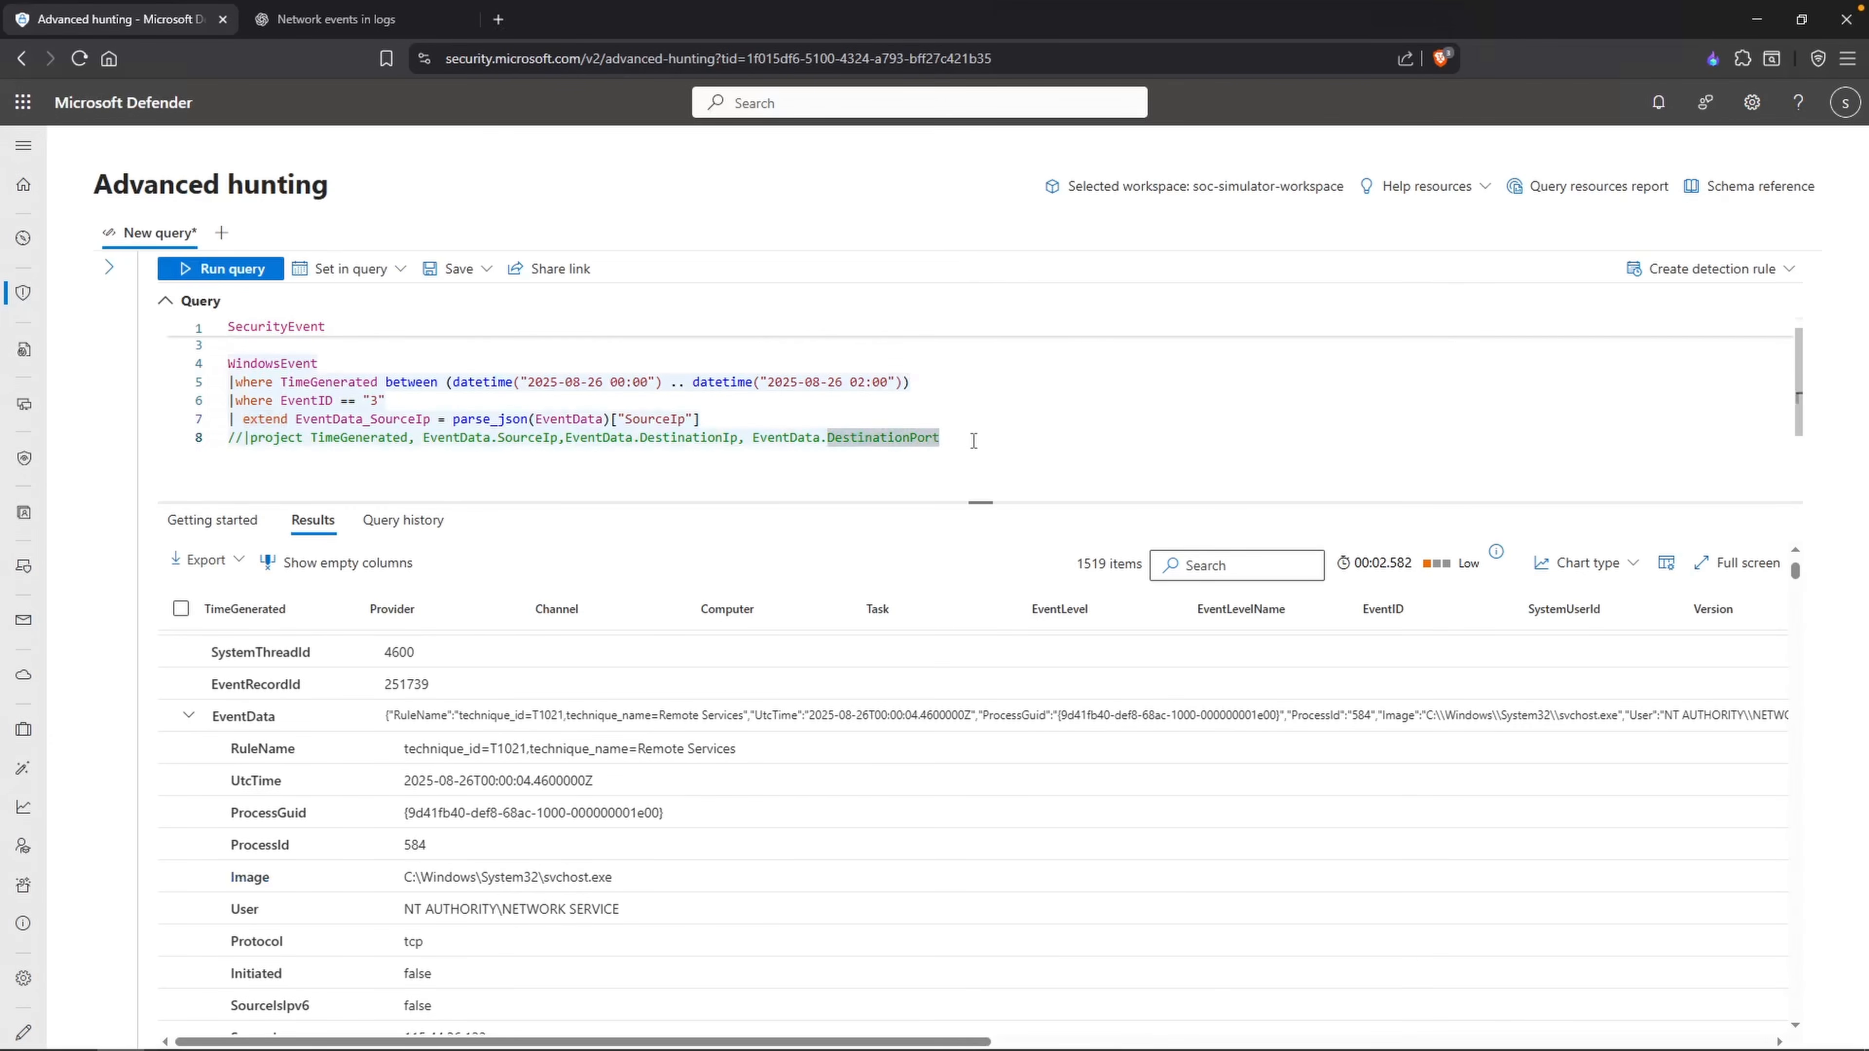
pyautogui.write(', Event.')
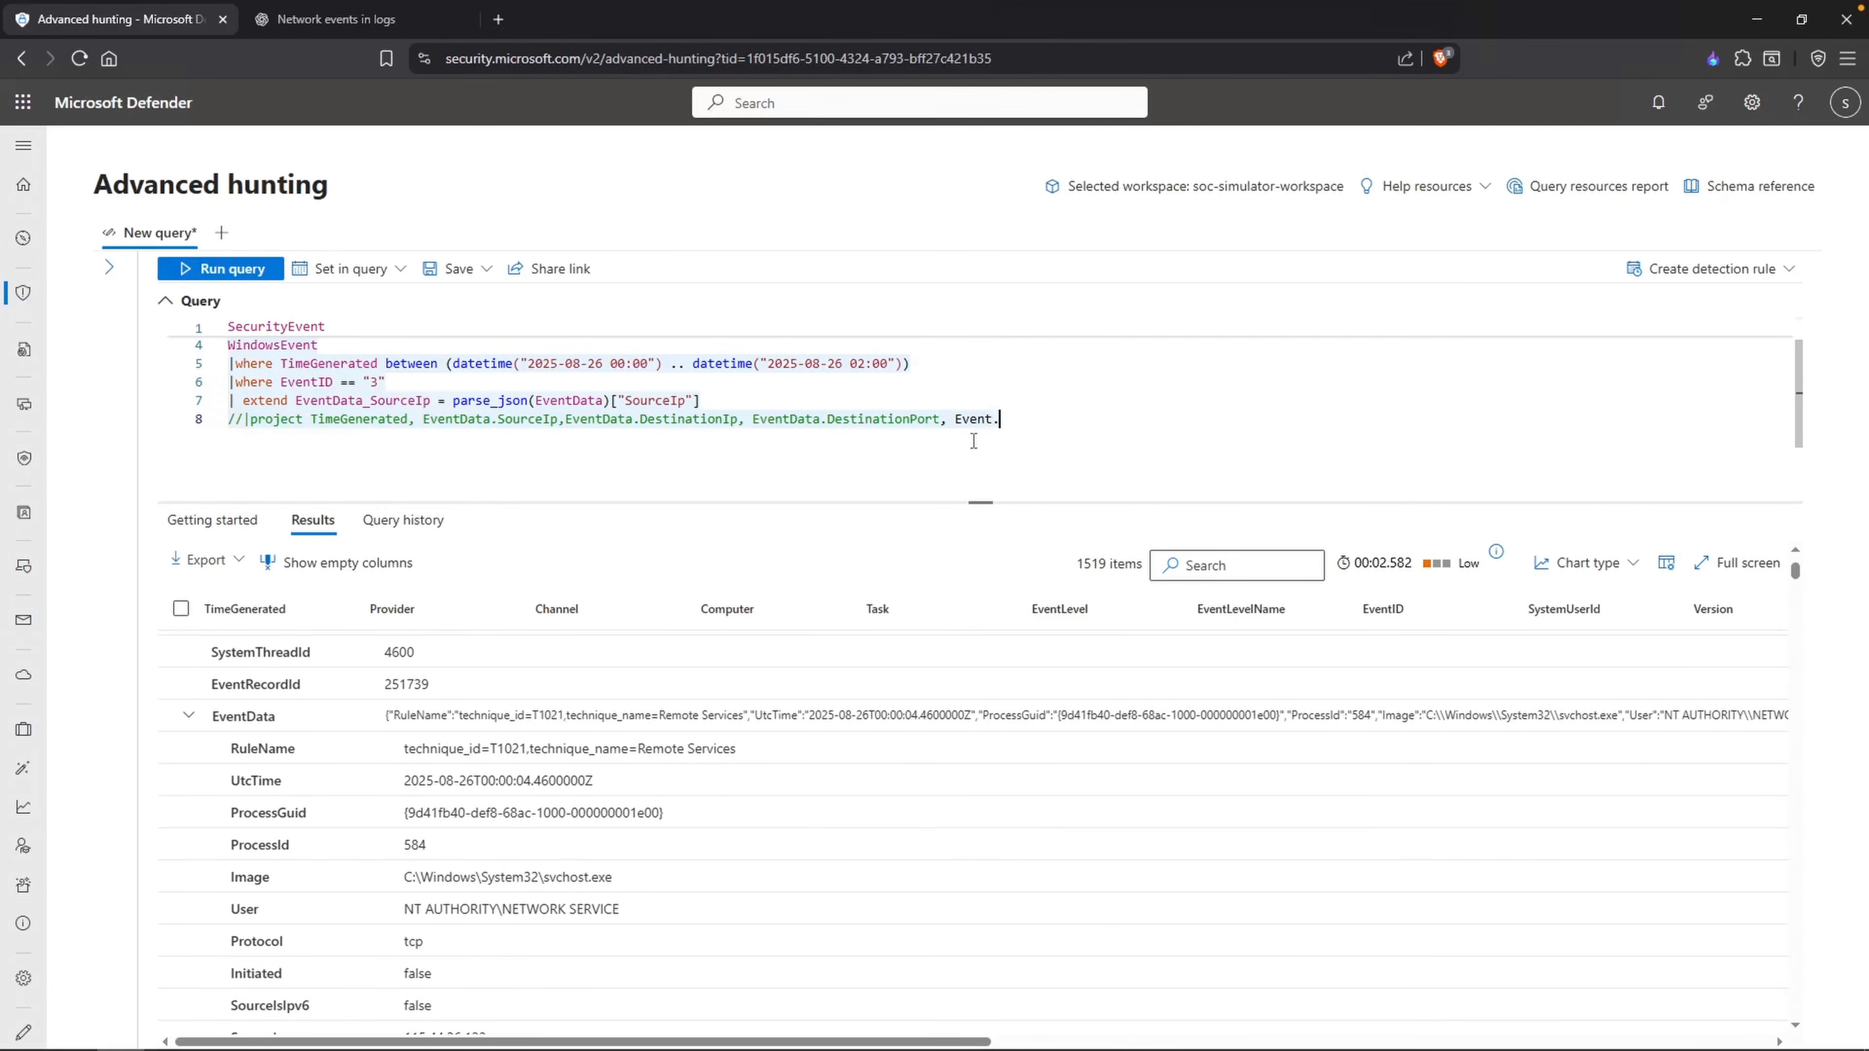
pyautogui.press('BackSpace')
pyautogui.write('Data.Image, Even')
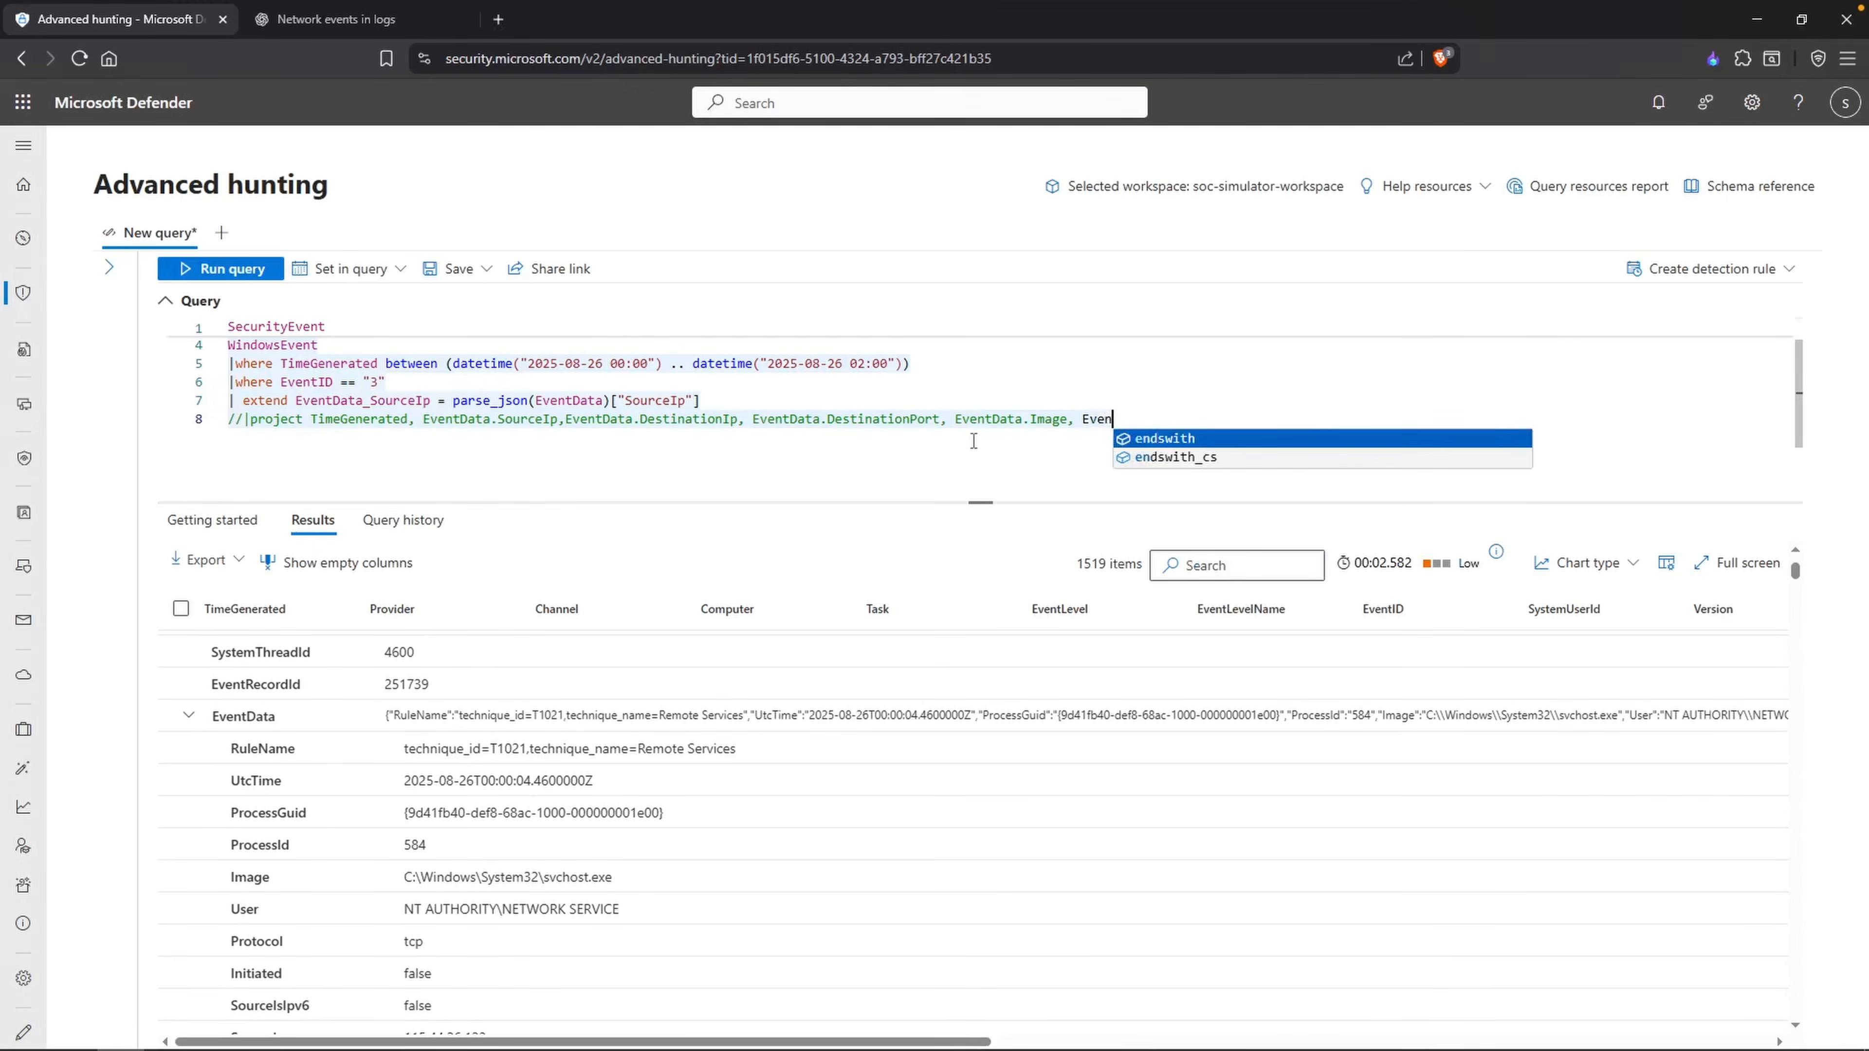
pyautogui.write('tData.User, ')
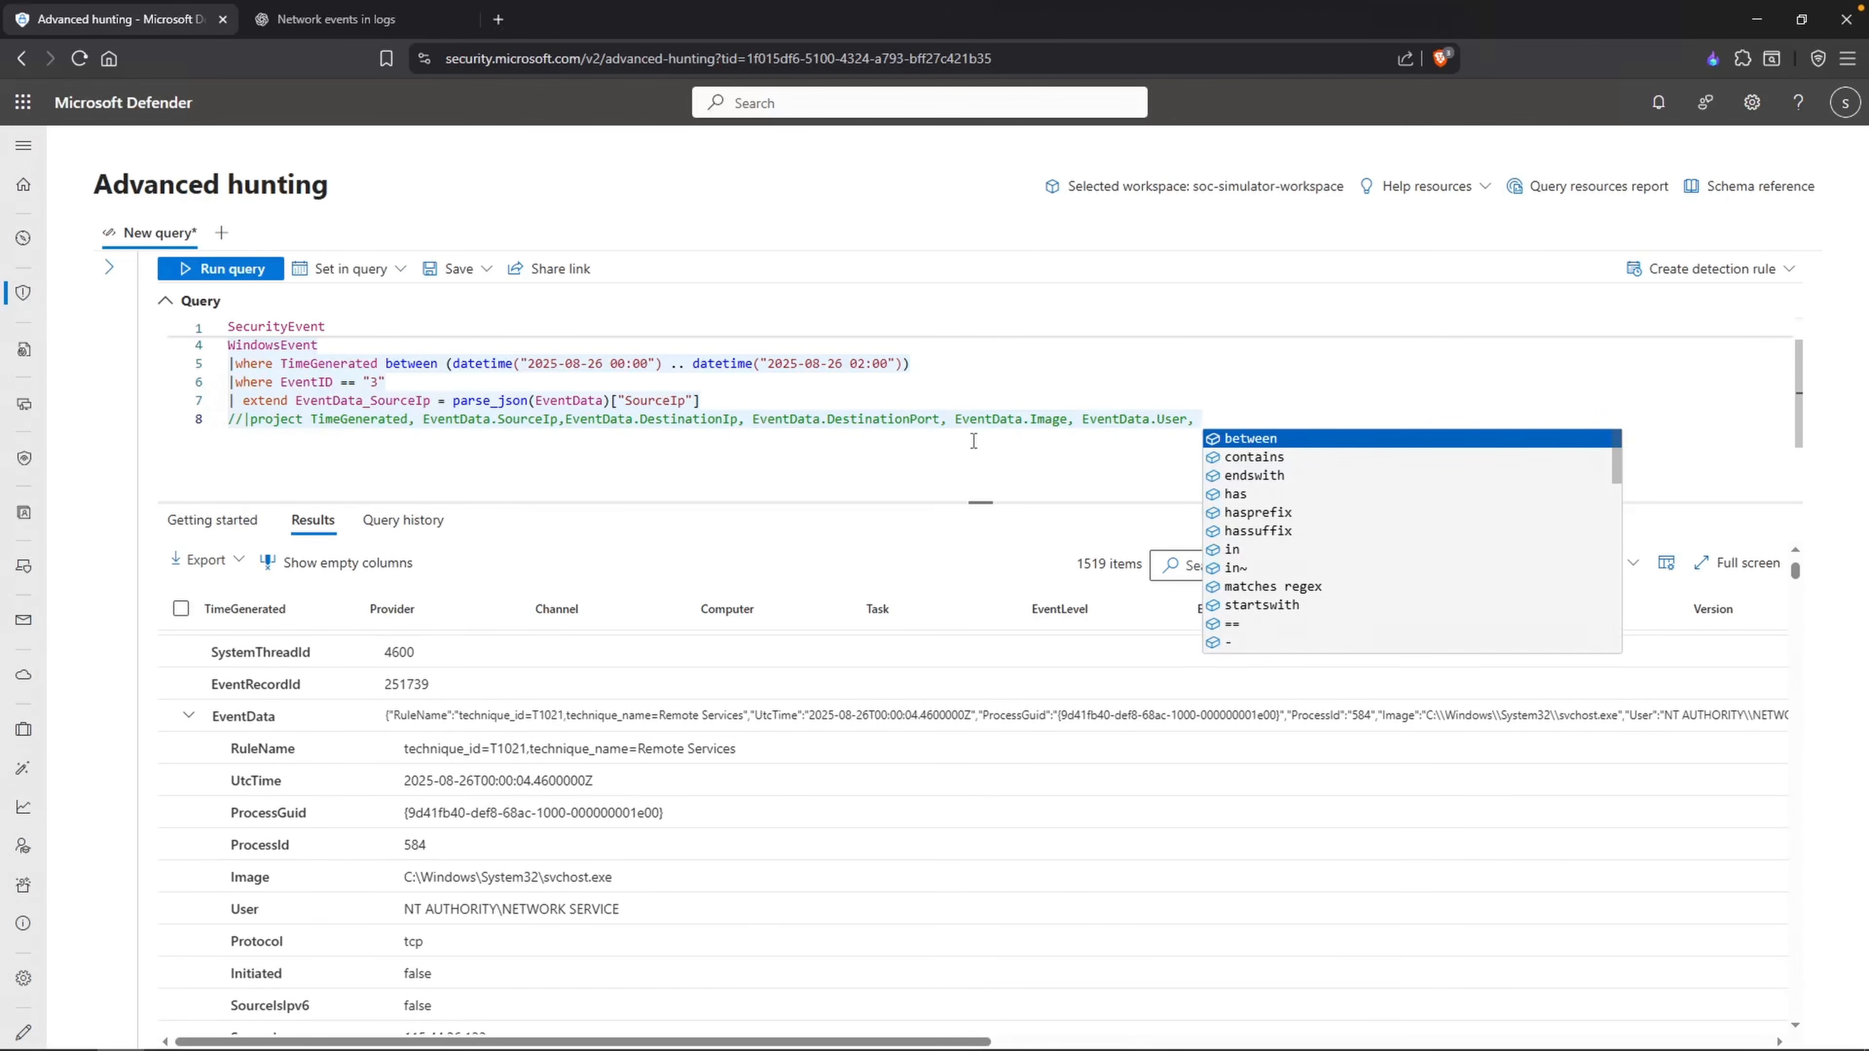
pyautogui.write('EventData.ProcessGuid')
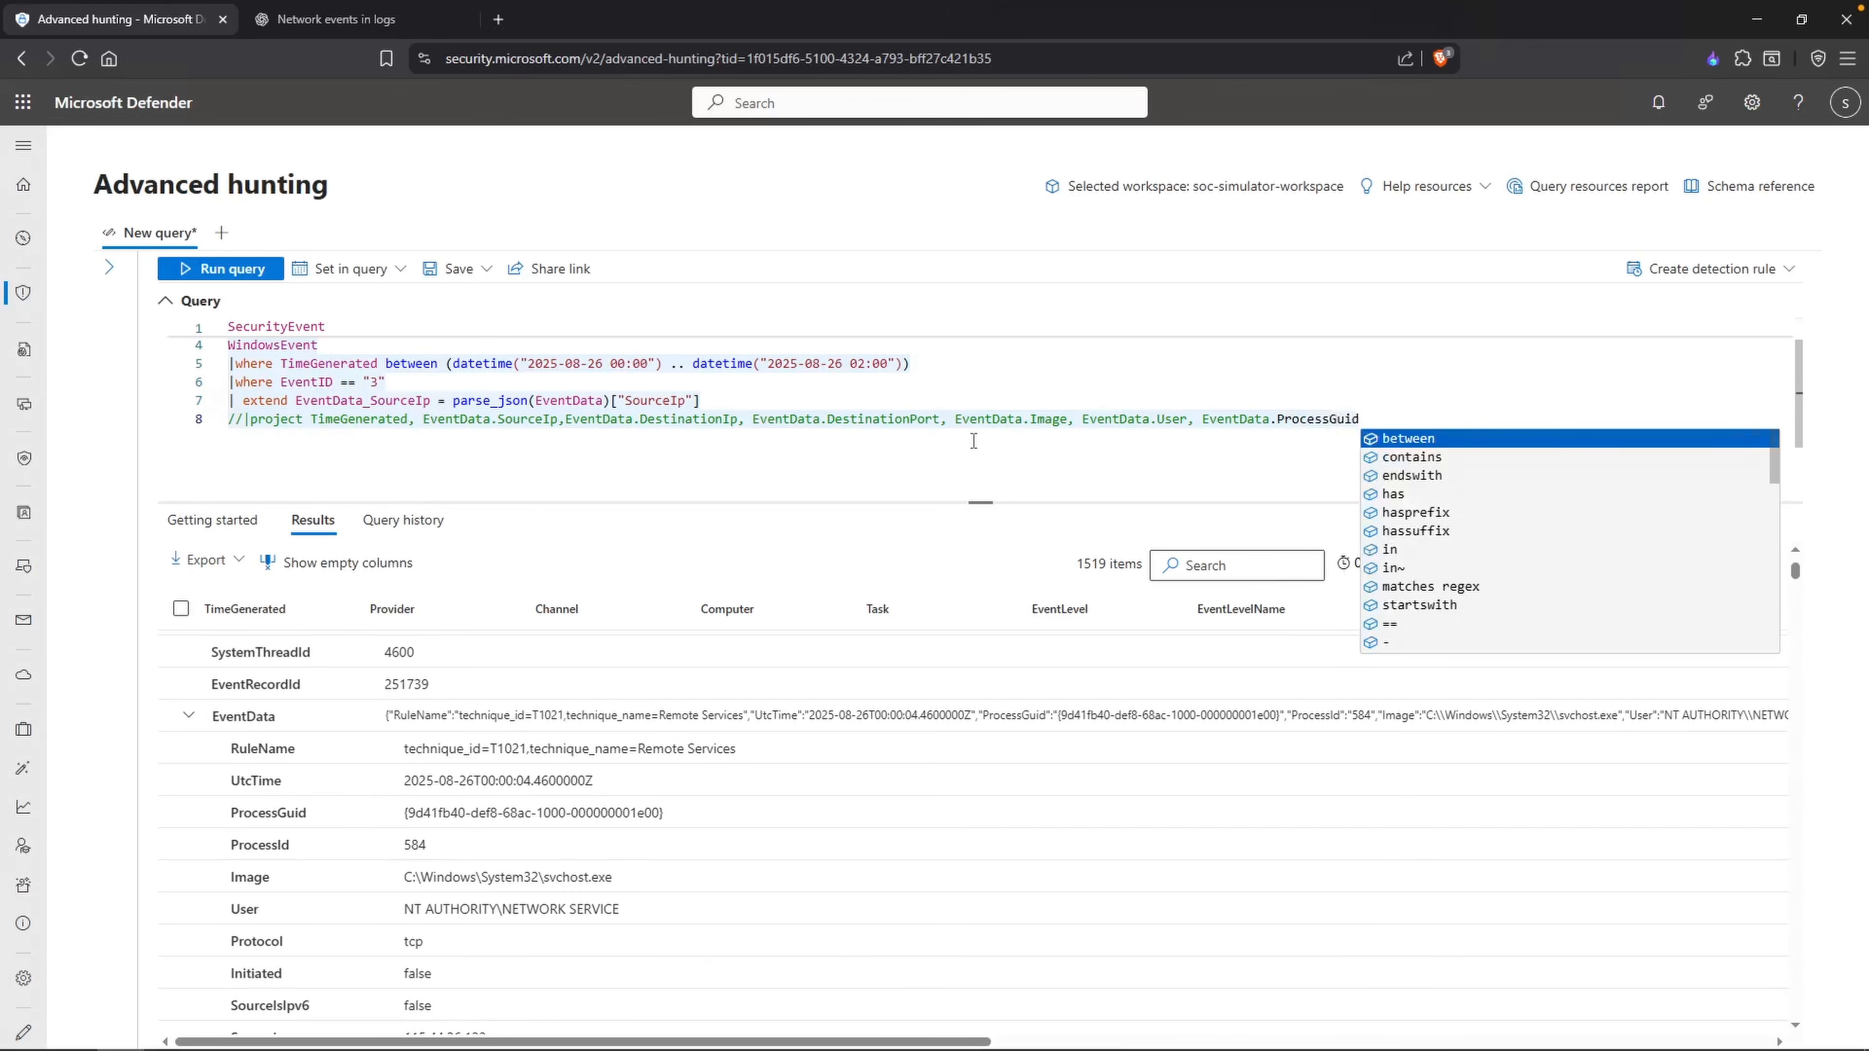
pyautogui.click(410, 805)
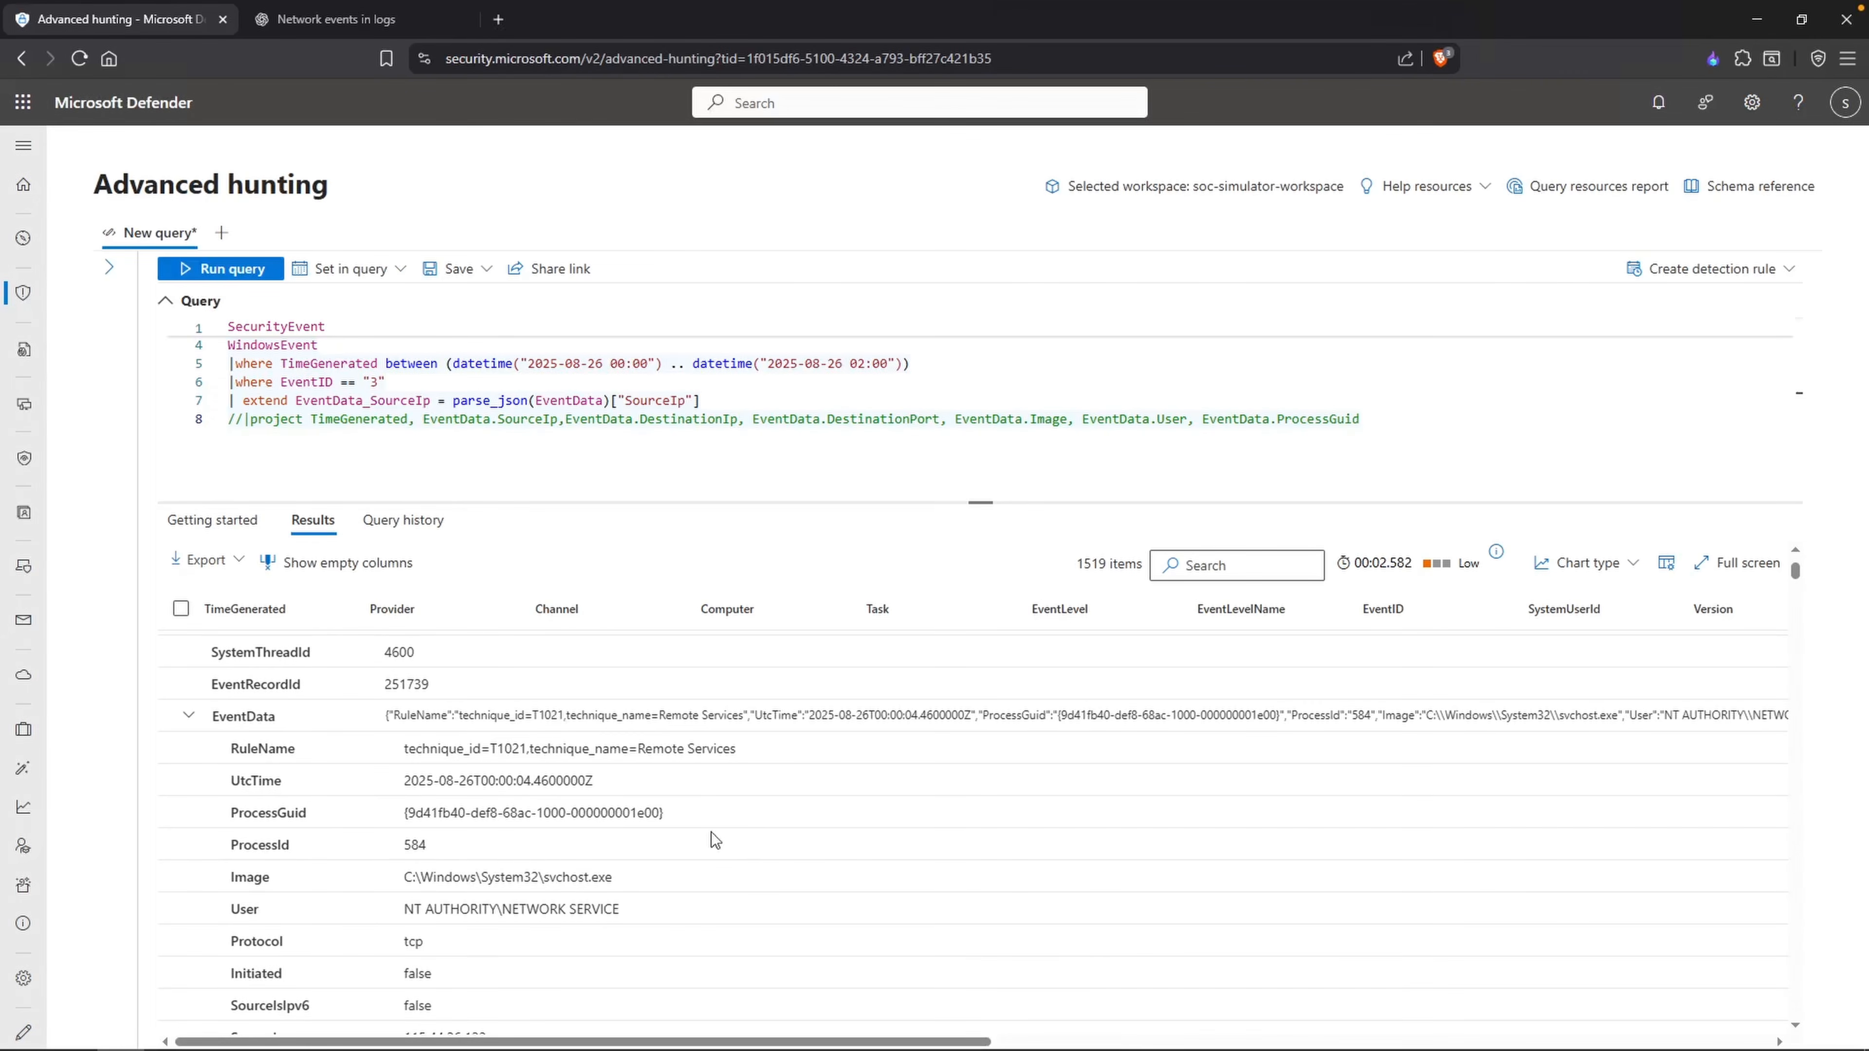
pyautogui.moveTo(328, 816); pyautogui.dragTo(231, 819)
pyautogui.doubleClick(1317, 419)
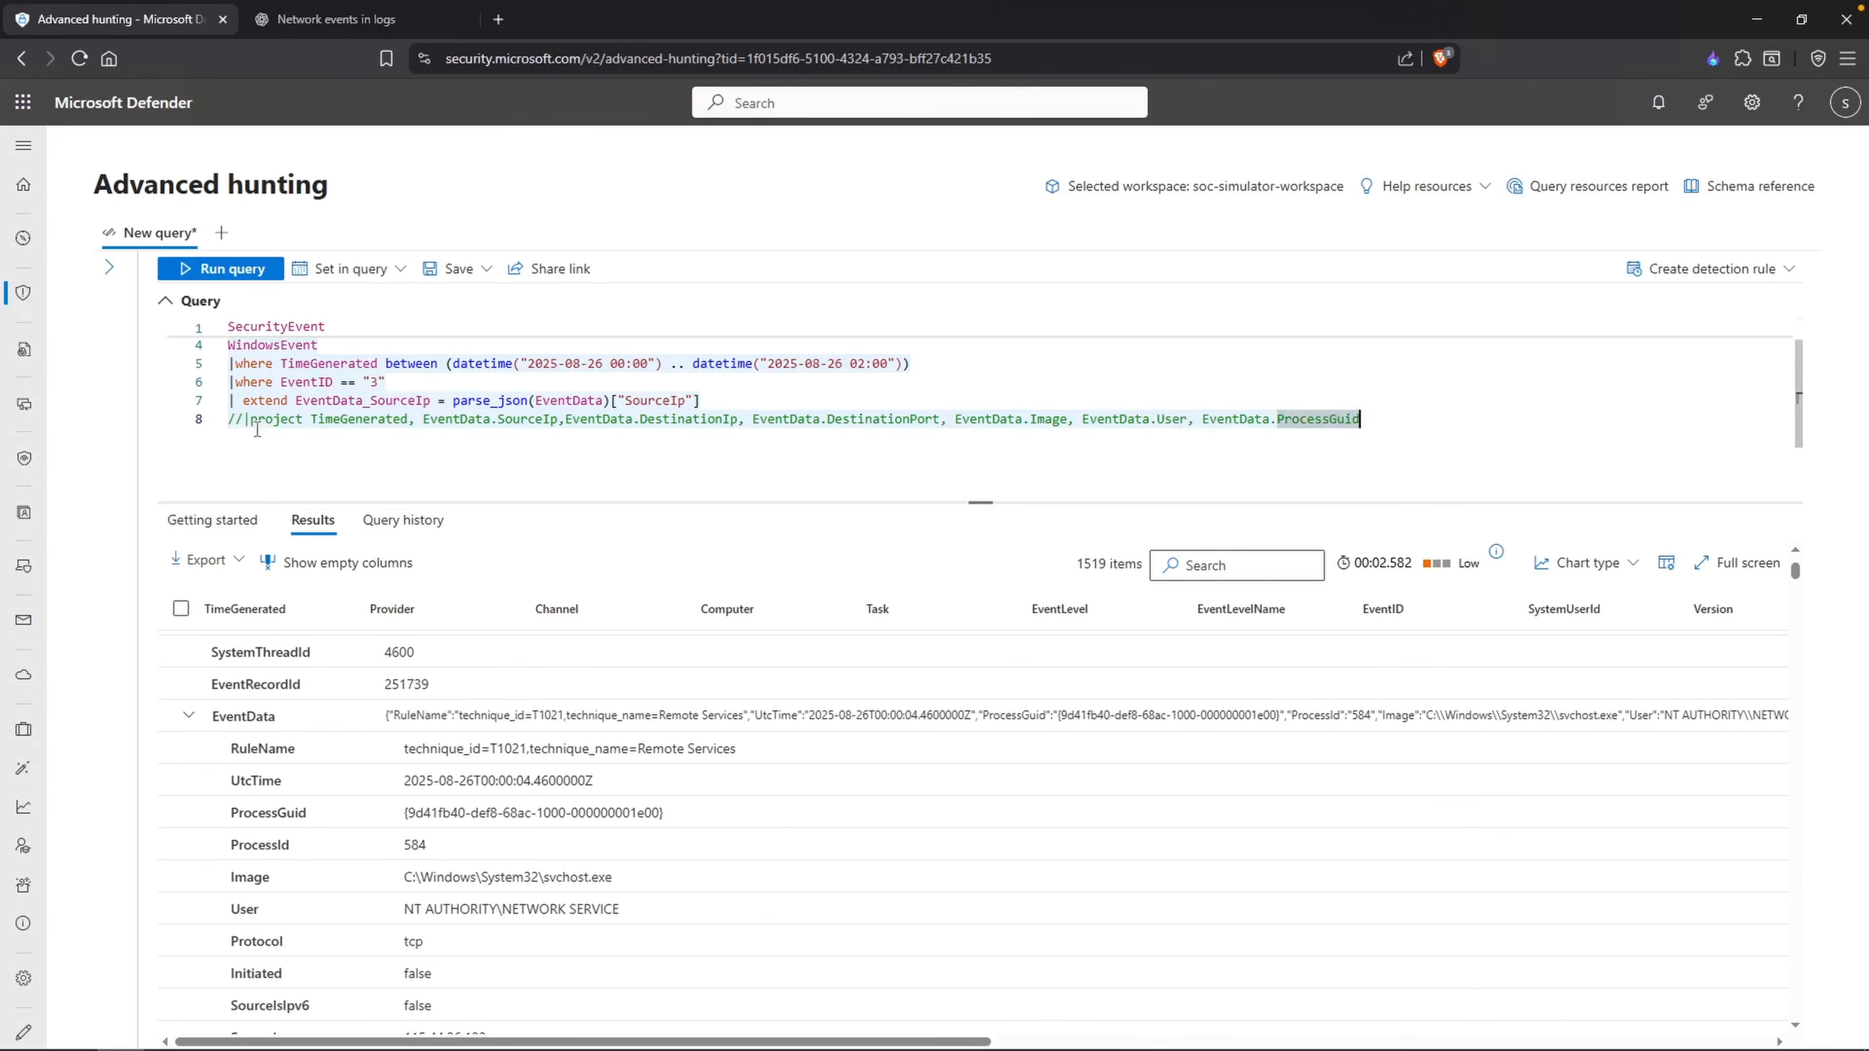
# Step: Uncomment the project clause and run the query with the added columns
pyautogui.click(243, 419)
pyautogui.press('BackSpace')
pyautogui.press('BackSpace')
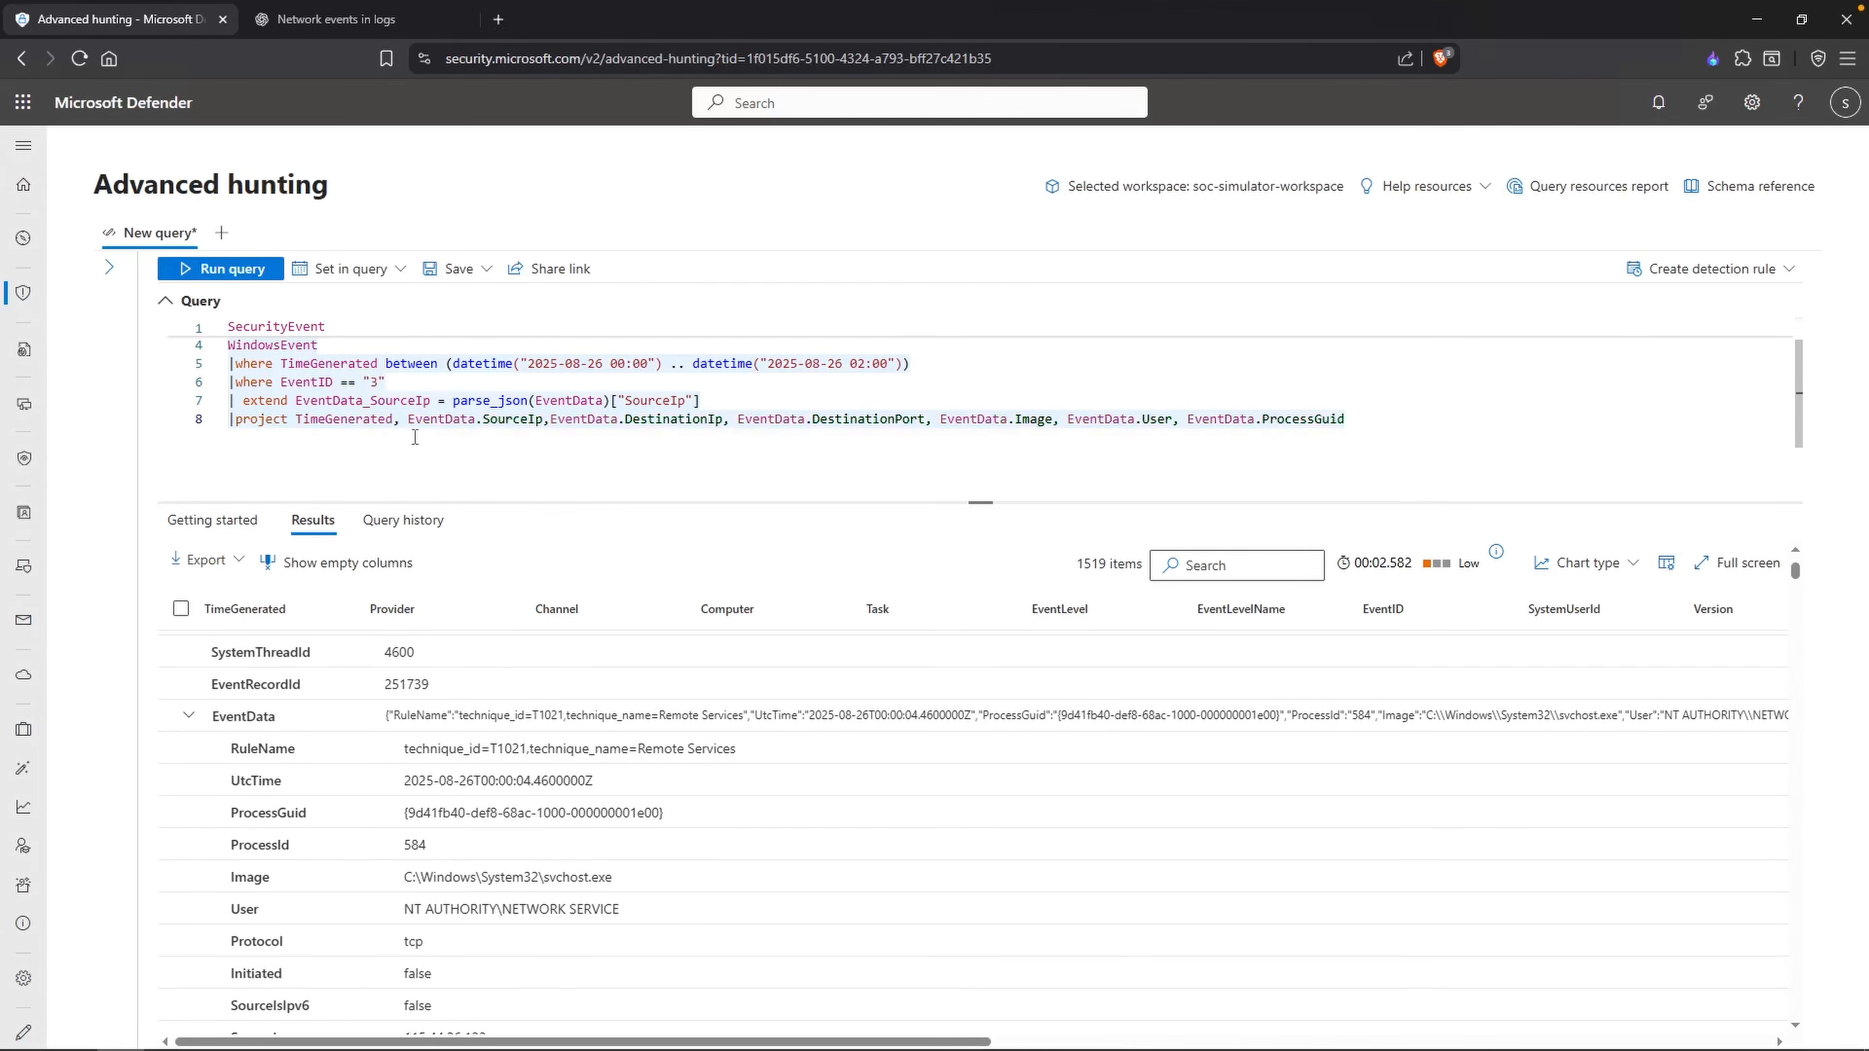
pyautogui.hotkey('shift', 'Return')
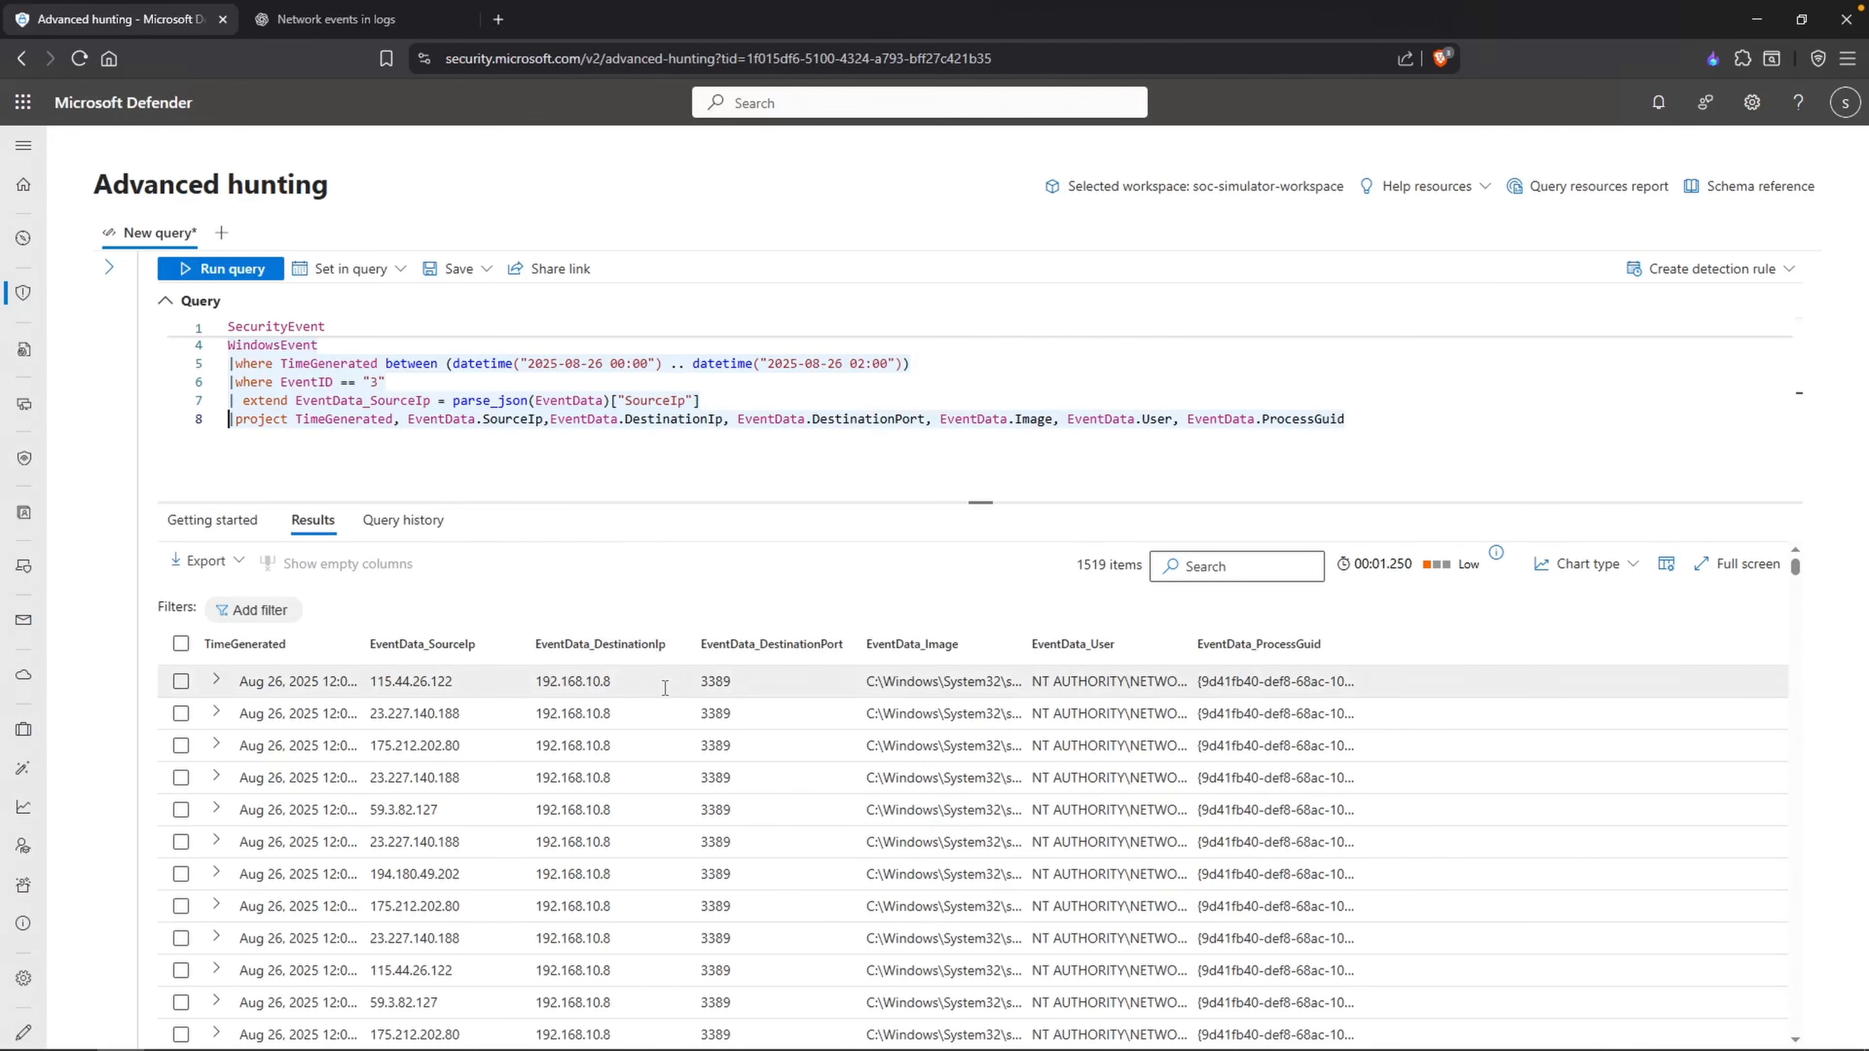
# Step: Add a filter for EventData.SourceIp == "192.168.10.8" below the TimeGenerated filter and run the query
pyautogui.moveTo(640, 680); pyautogui.dragTo(535, 681)
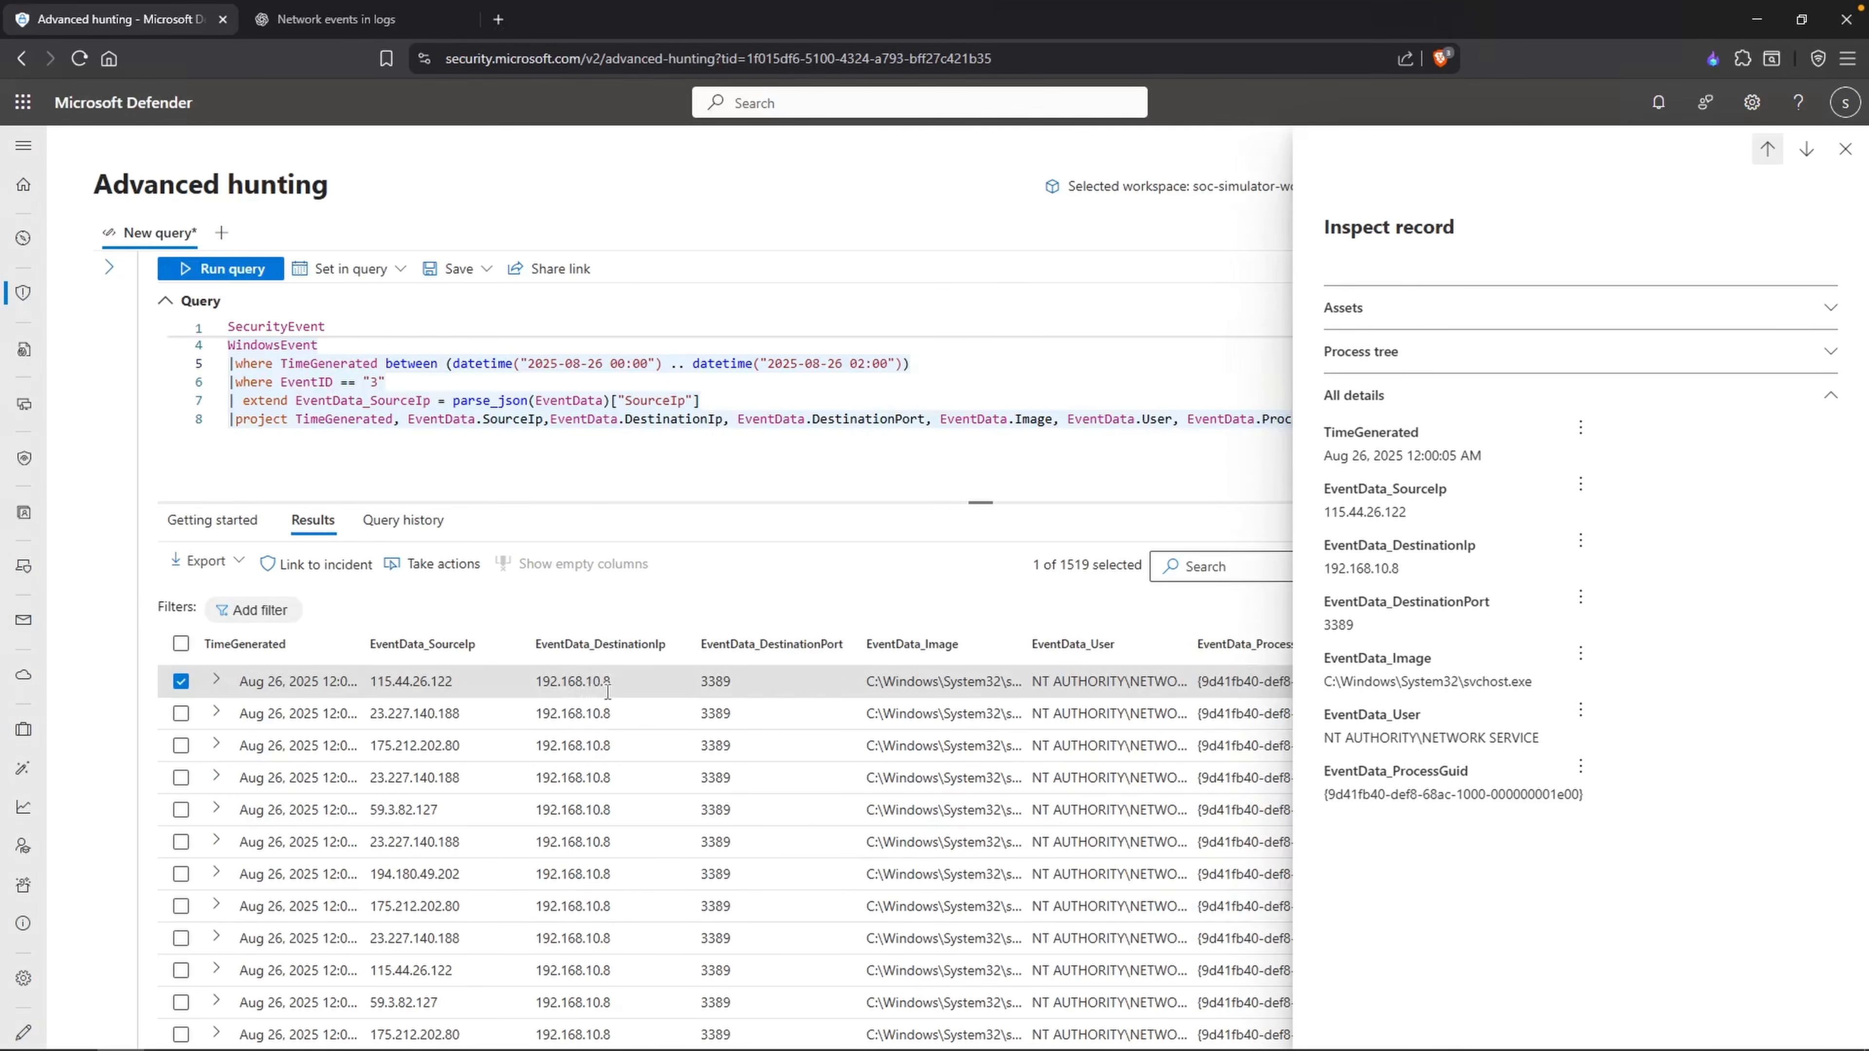
pyautogui.press('Return')
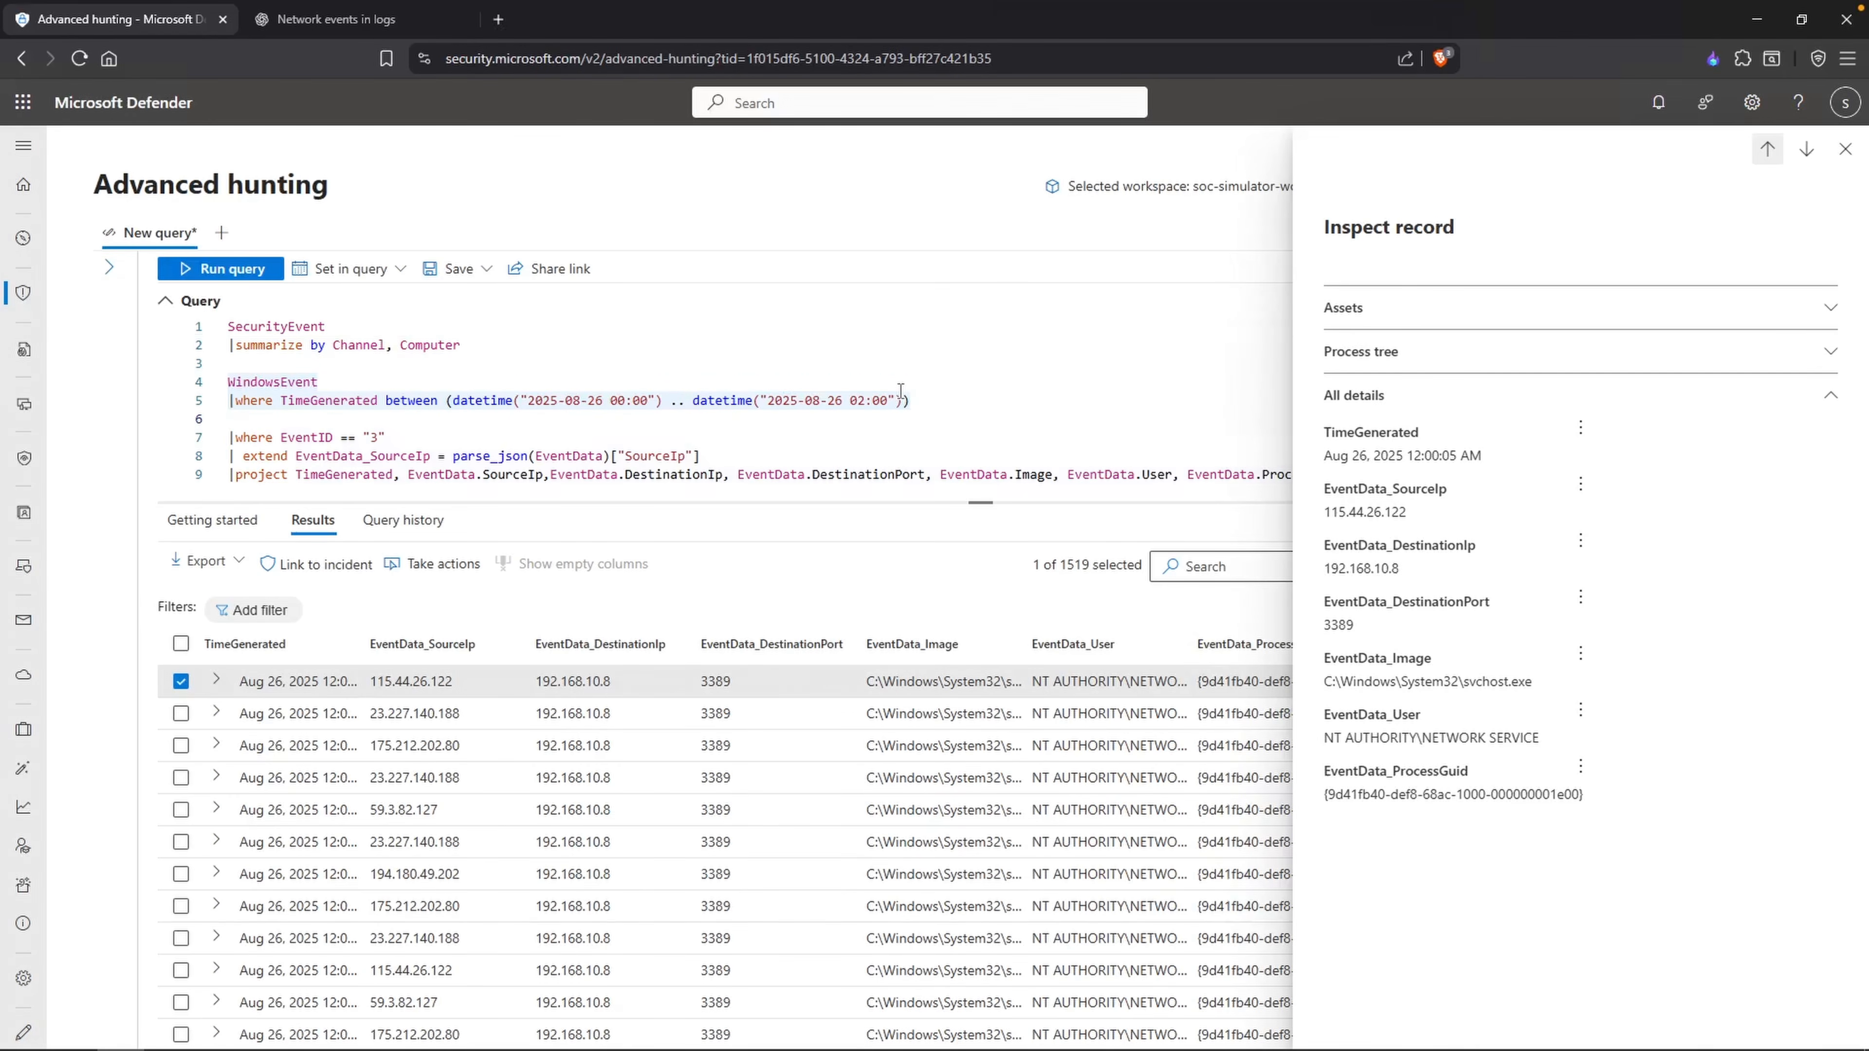
pyautogui.write('|where EventData.SourceIp == "192.168.10.8"')
pyautogui.hotkey('shift', 'Return')
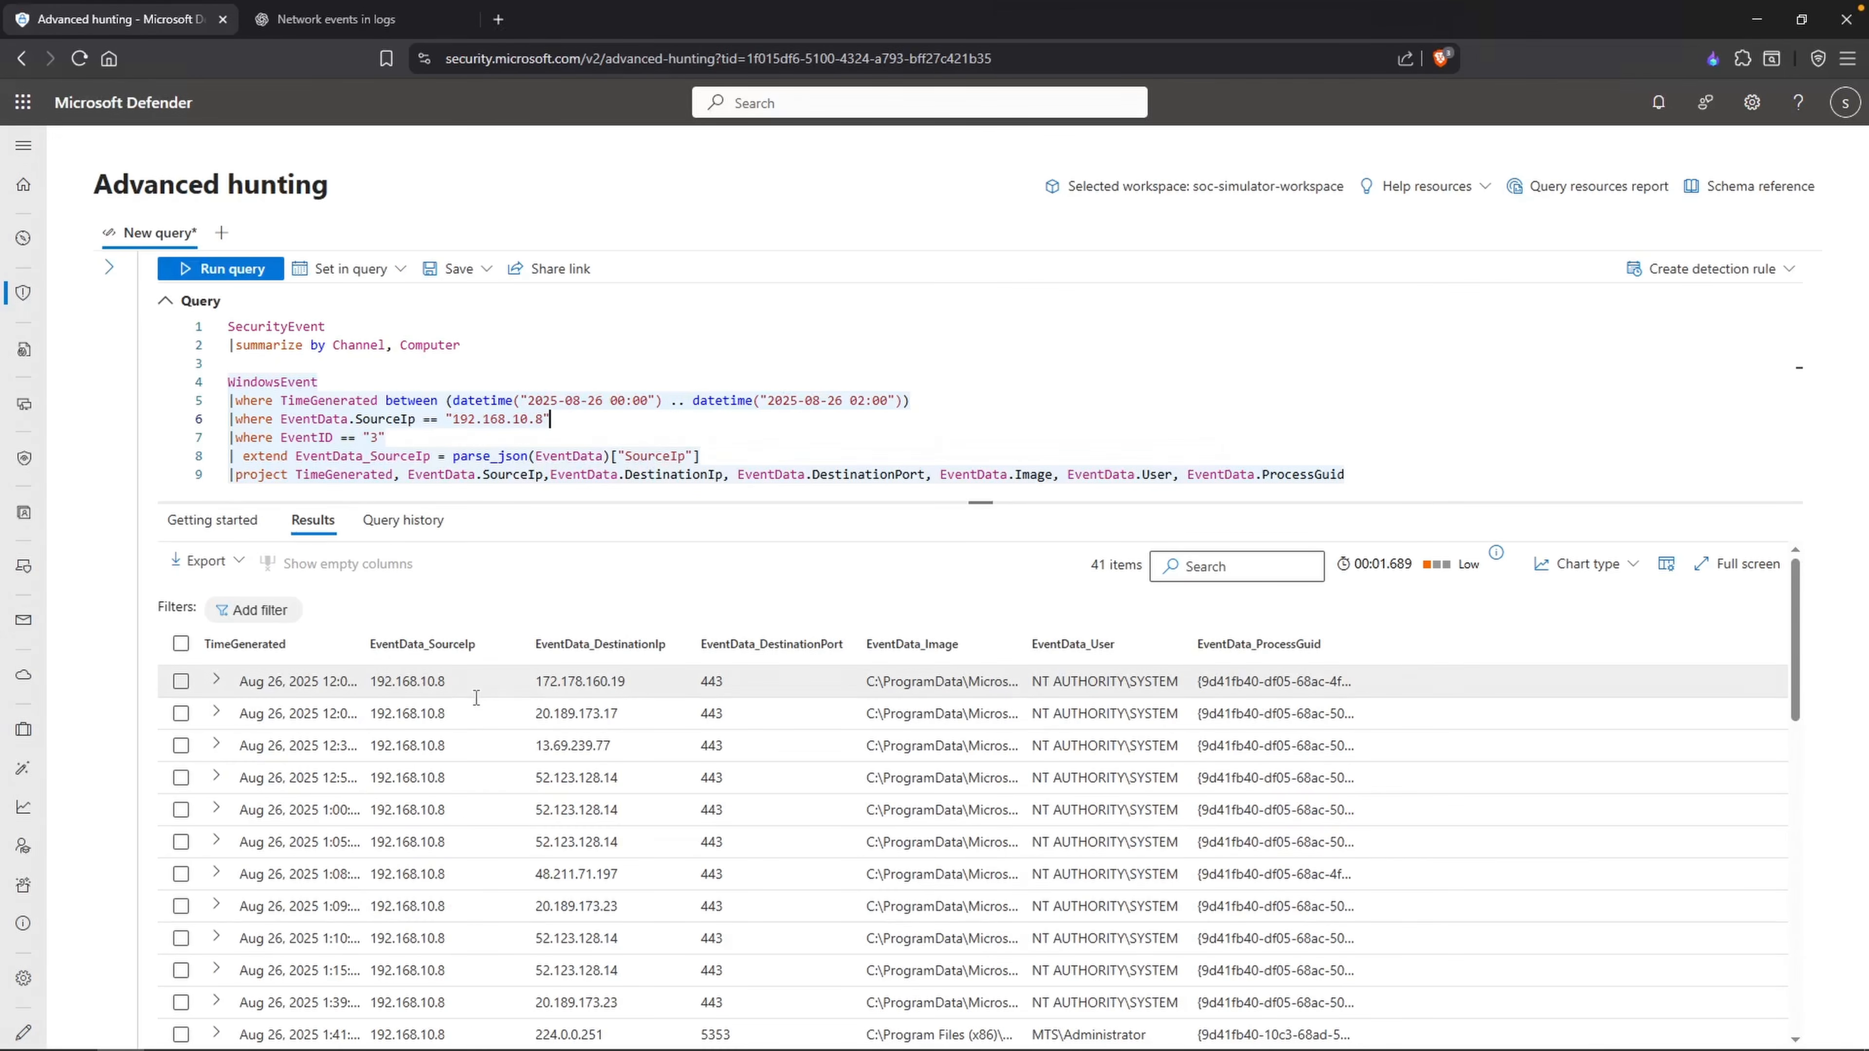
# Step: Append sort by TimeGenerated asc after the project clause, run the query, and widen the TimeGenerated and EventData_Image result columns
pyautogui.click(1383, 469)
pyautogui.press('Return')
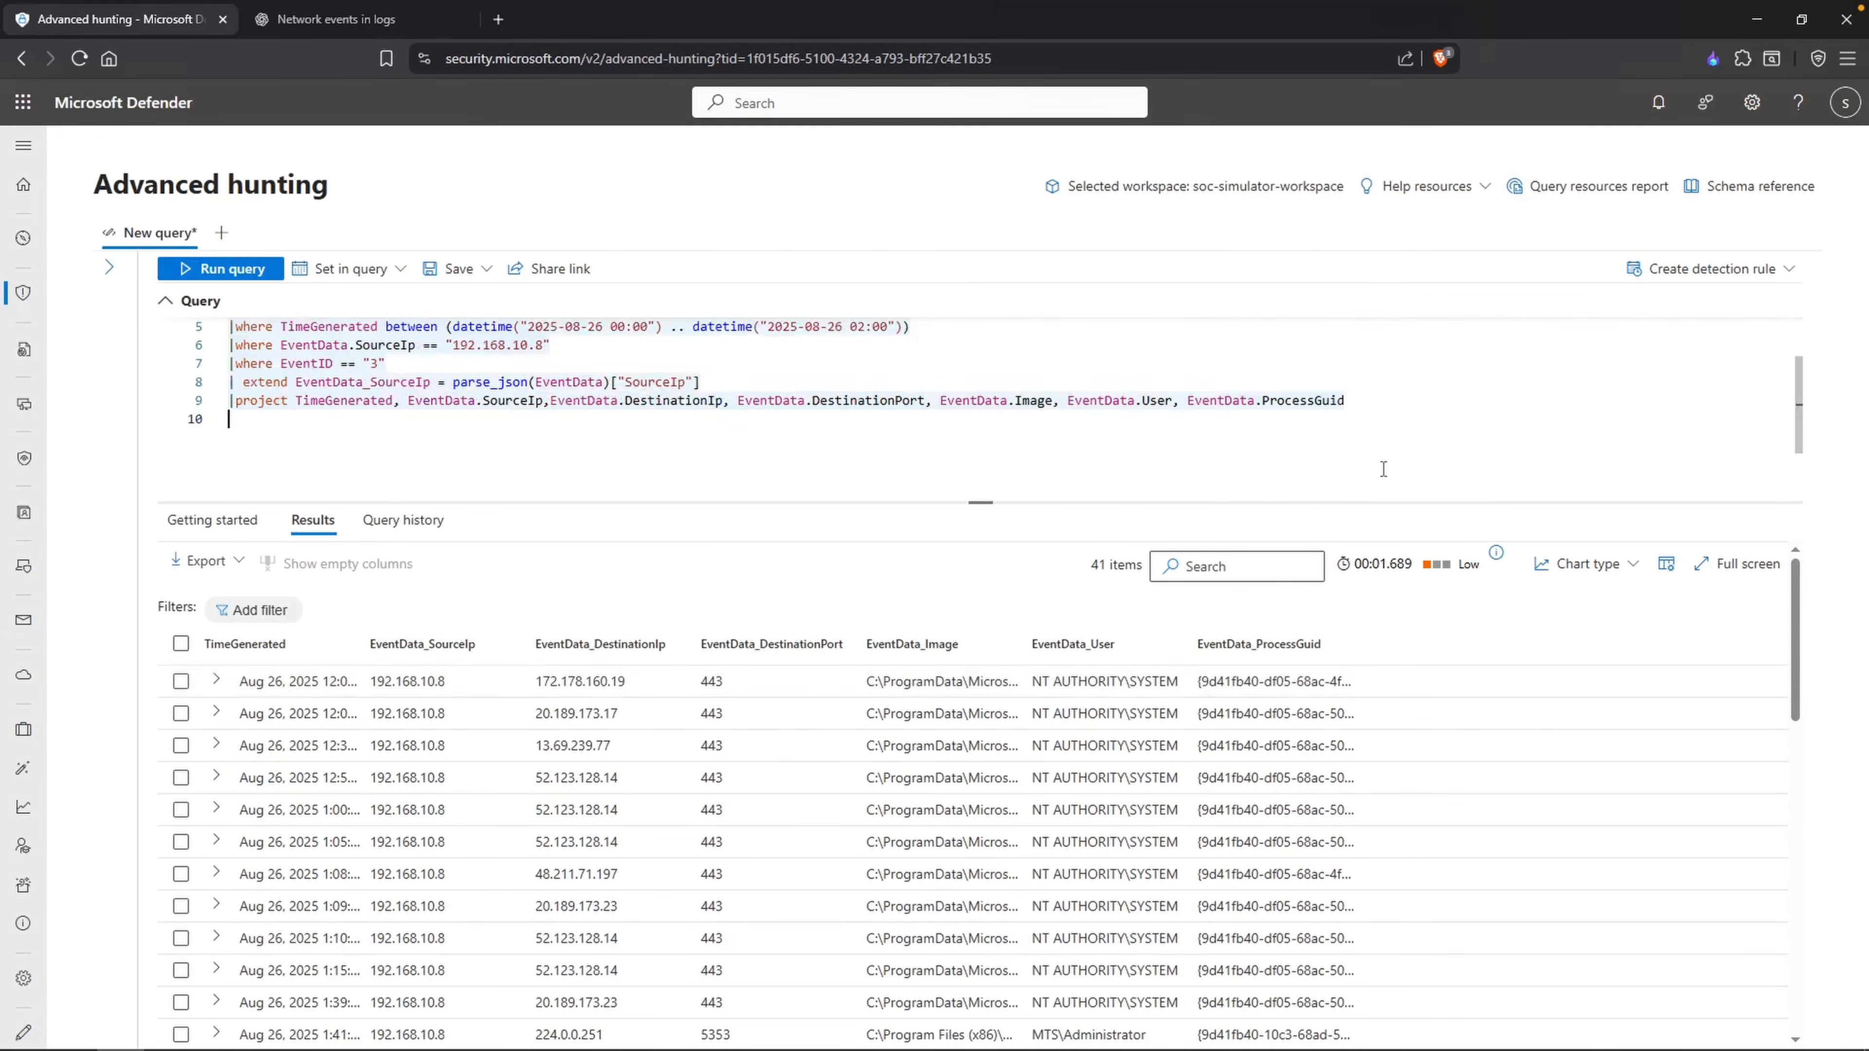
pyautogui.write('|sor')
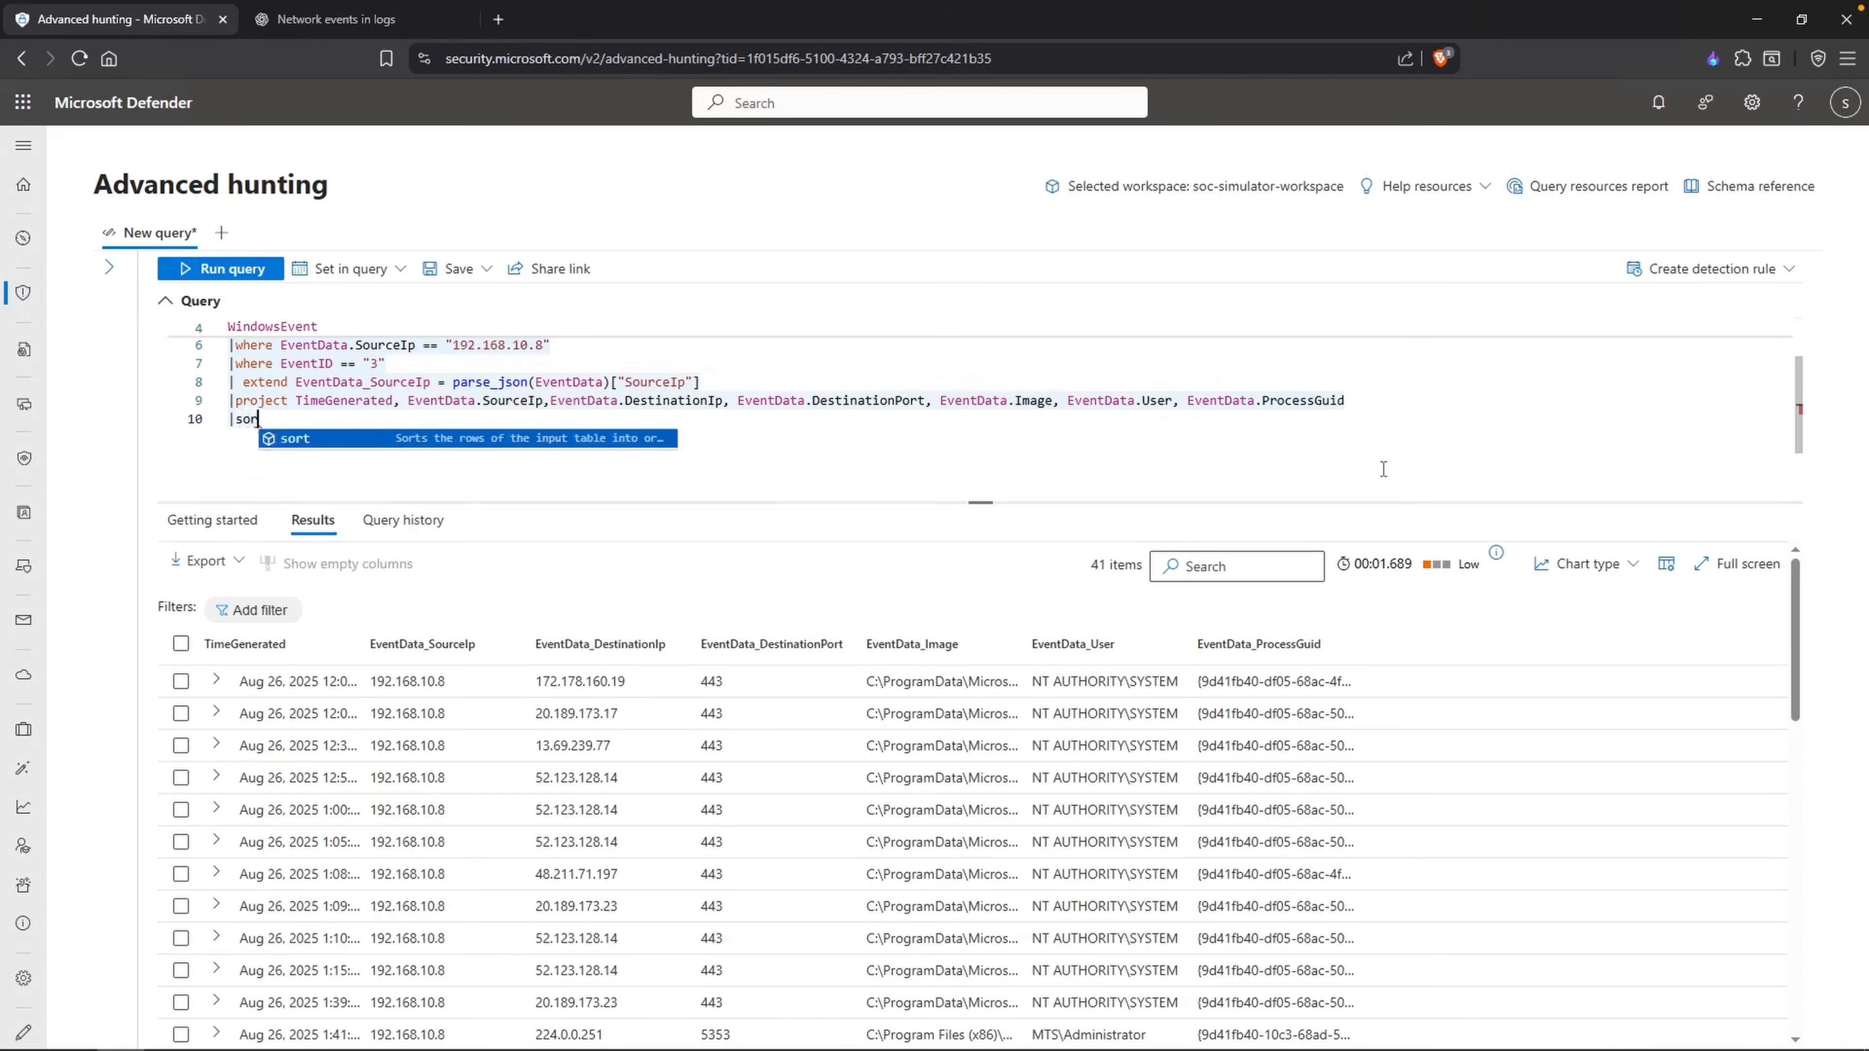
pyautogui.write('t by Time')
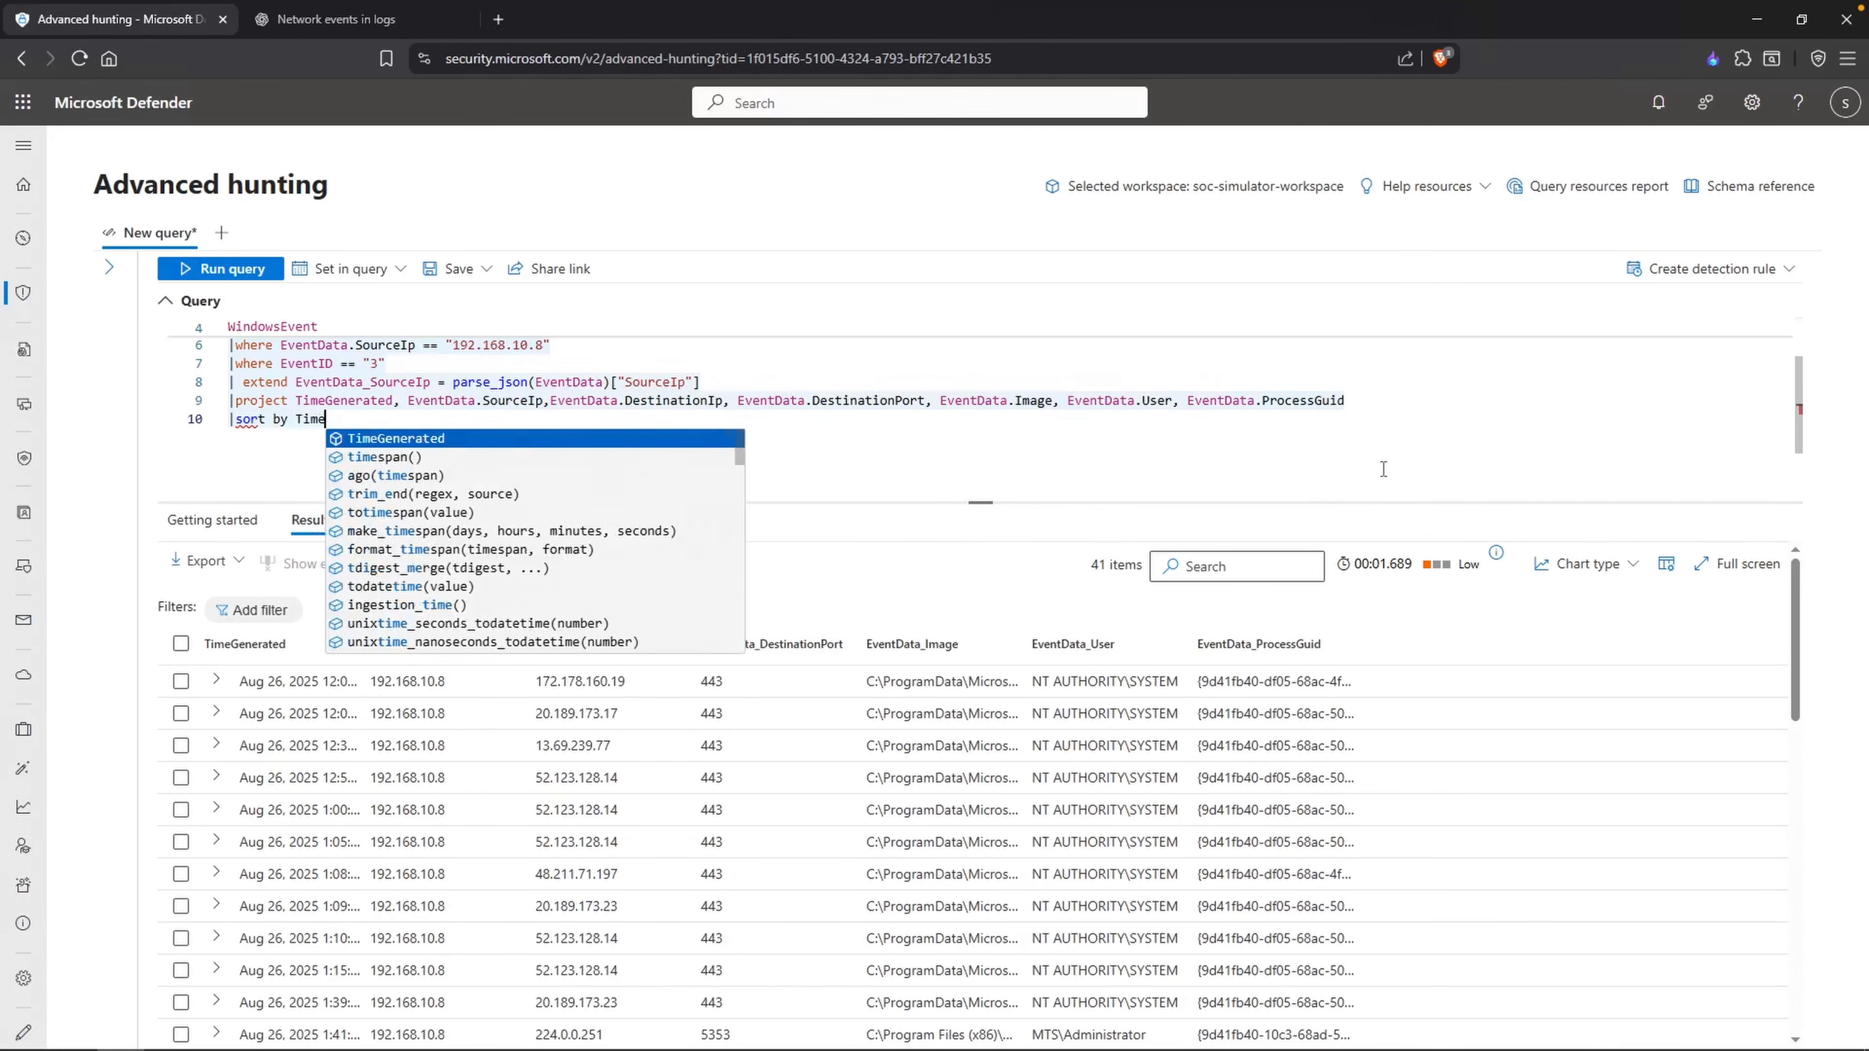
pyautogui.press('Tab')
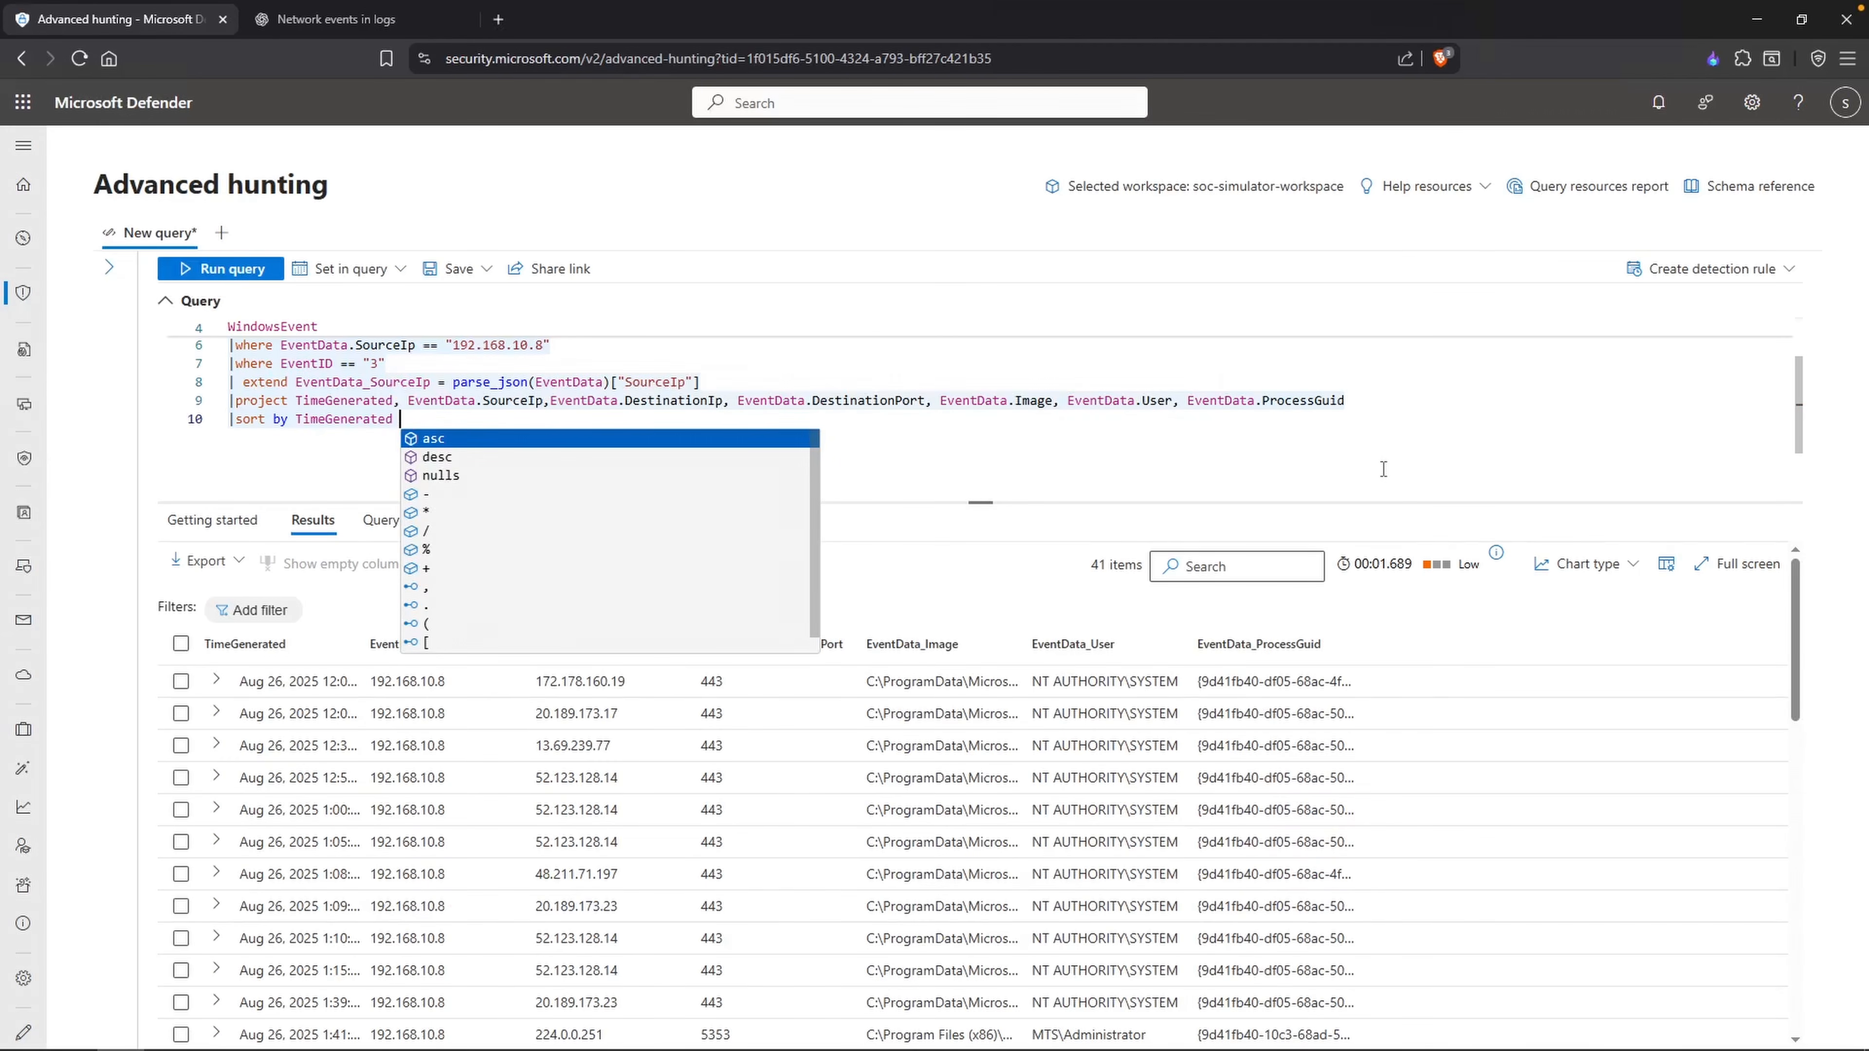
pyautogui.write('asc')
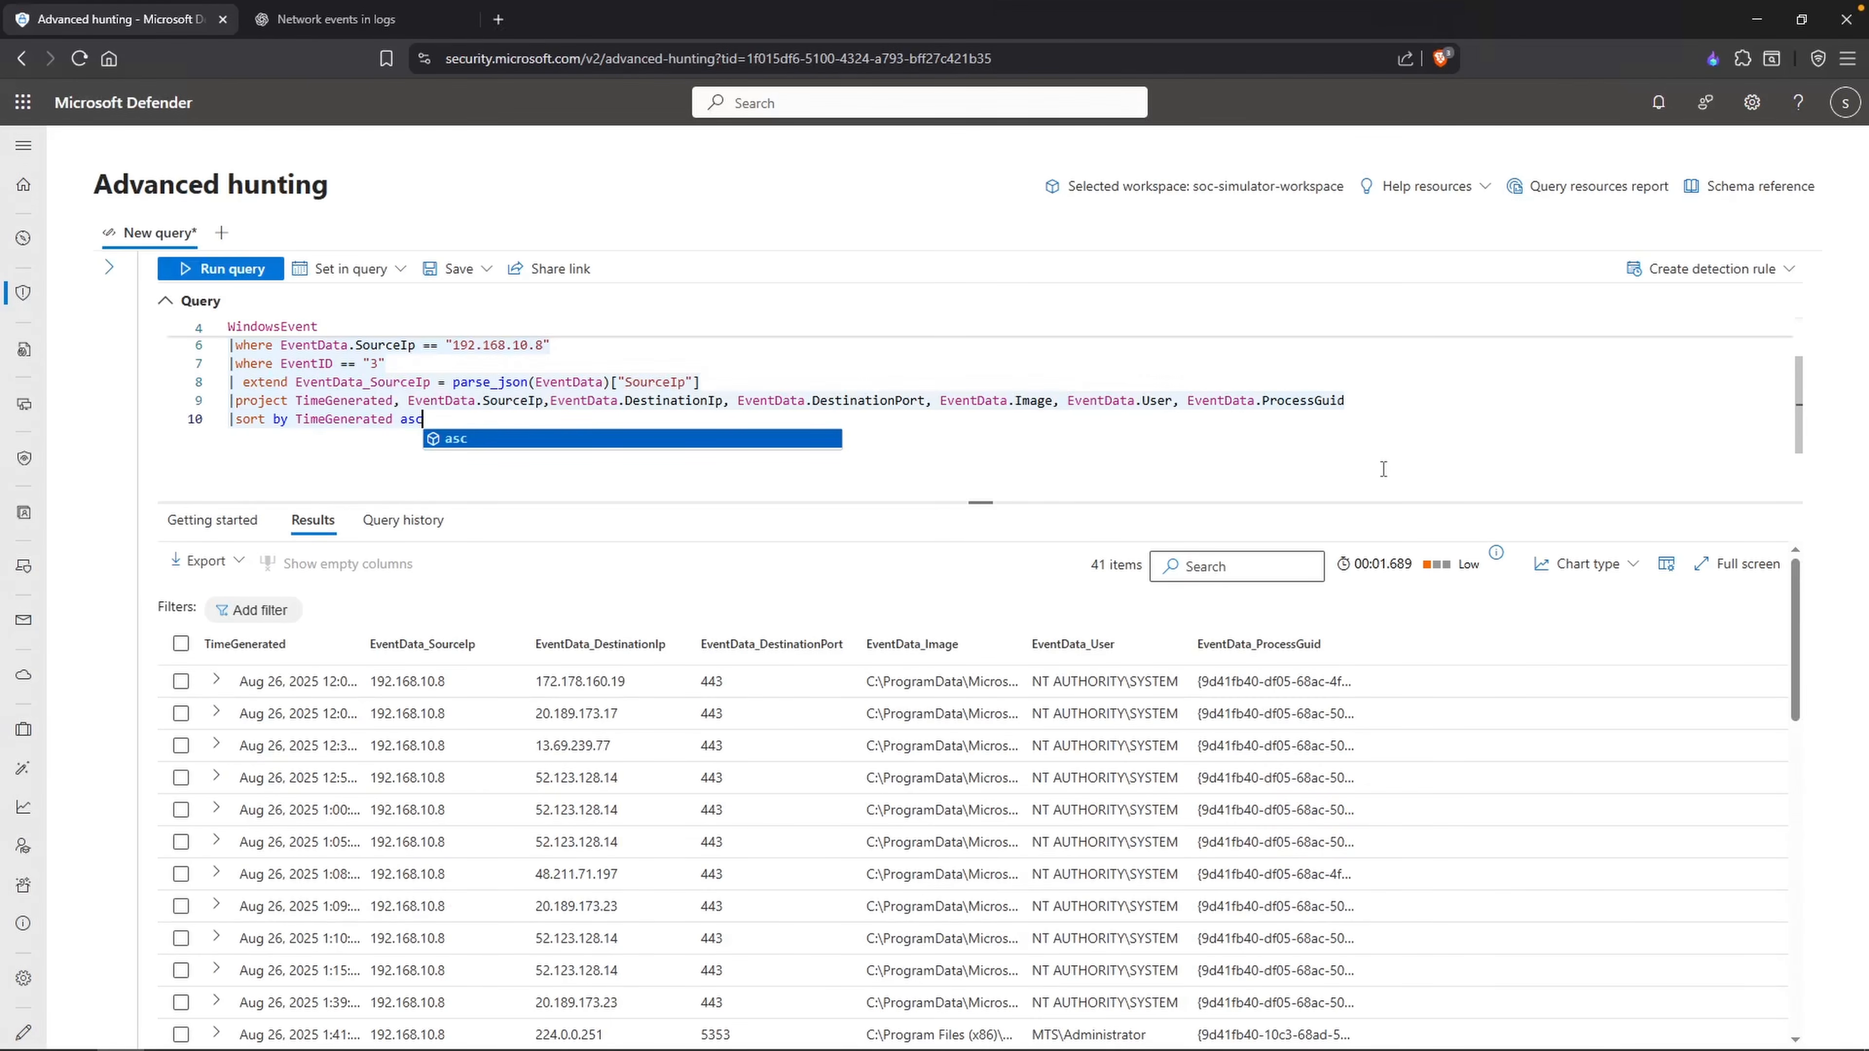
pyautogui.press('BackSpace')
pyautogui.press('BackSpace')
pyautogui.press('BackSpace')
pyautogui.write('desc')
pyautogui.press('BackSpace')
pyautogui.press('BackSpace')
pyautogui.press('BackSpace')
pyautogui.press('BackSpace')
pyautogui.write('asc')
pyautogui.moveTo(371, 652); pyautogui.dragTo(416, 643)
pyautogui.moveTo(1069, 644); pyautogui.dragTo(1463, 651)
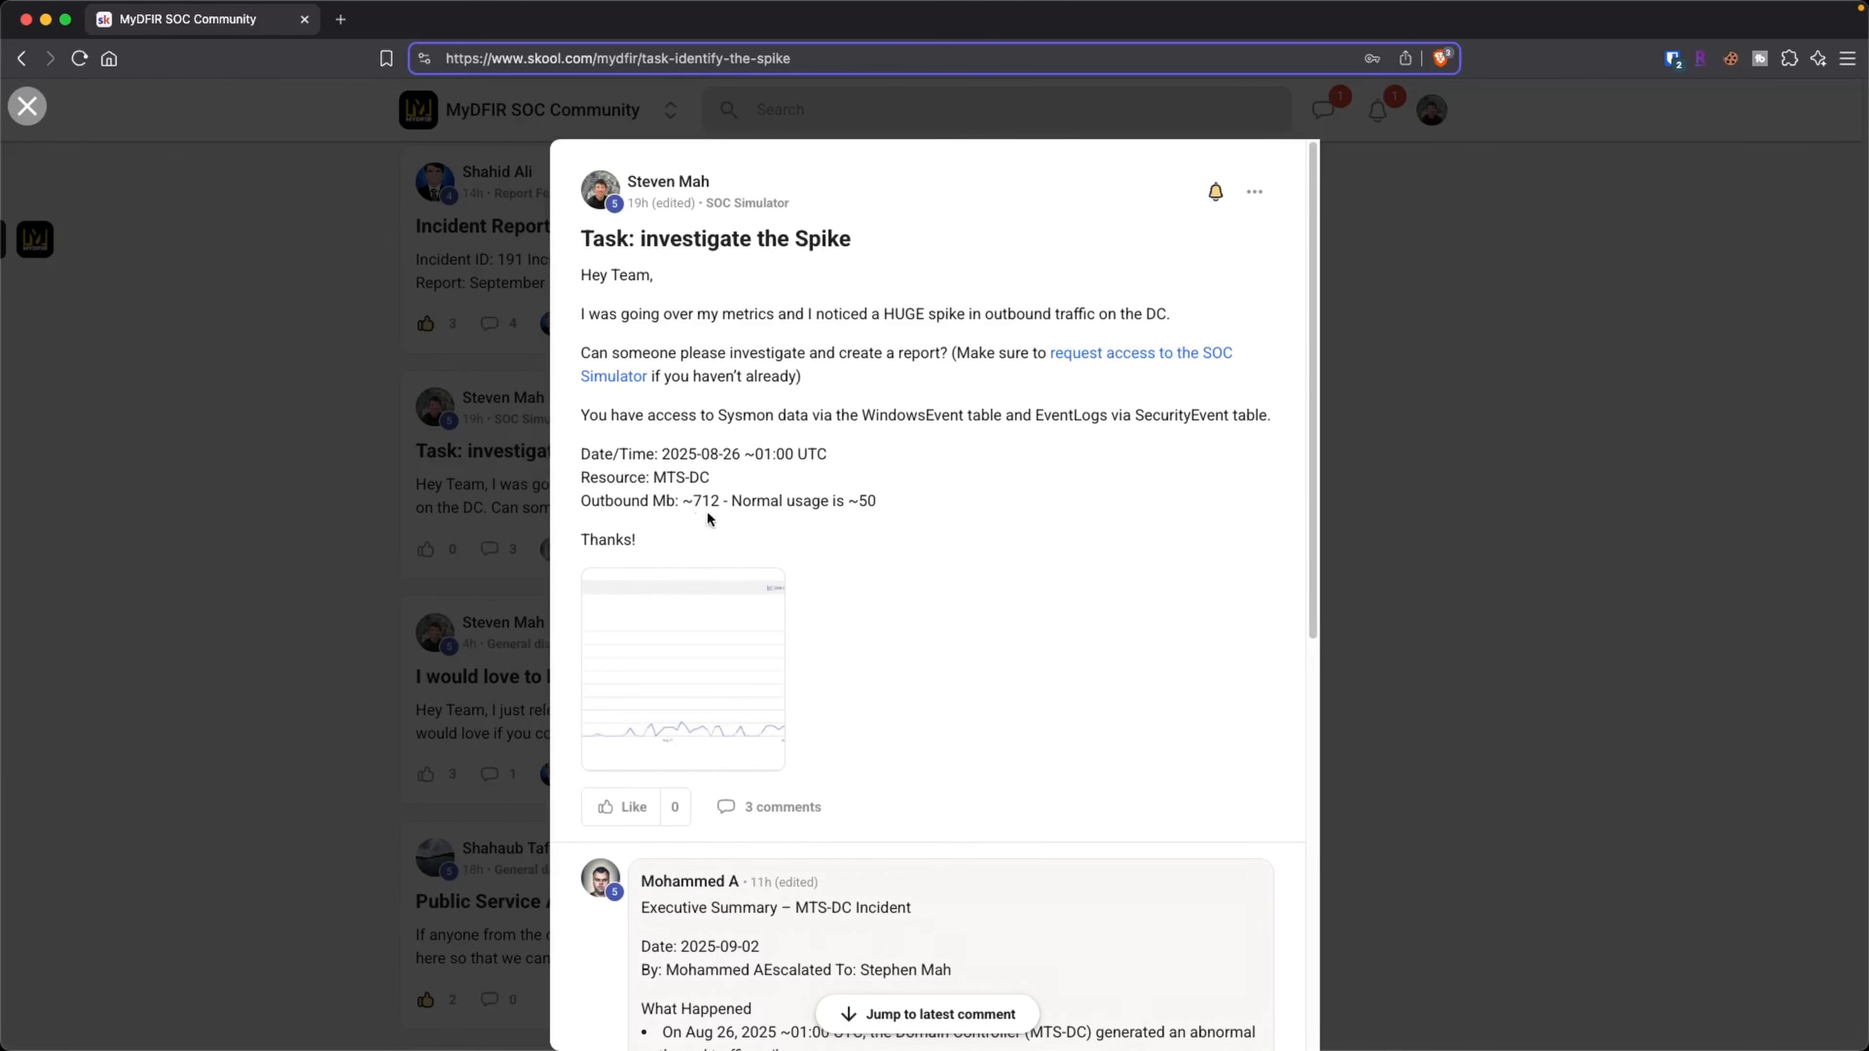
# Step: Switch to the MyDFIR SOC Community task post and recheck the spike's date, time and affected resource
pyautogui.moveTo(703, 454); pyautogui.dragTo(818, 450)
pyautogui.click(750, 454)
pyautogui.moveTo(710, 478); pyautogui.dragTo(653, 478)
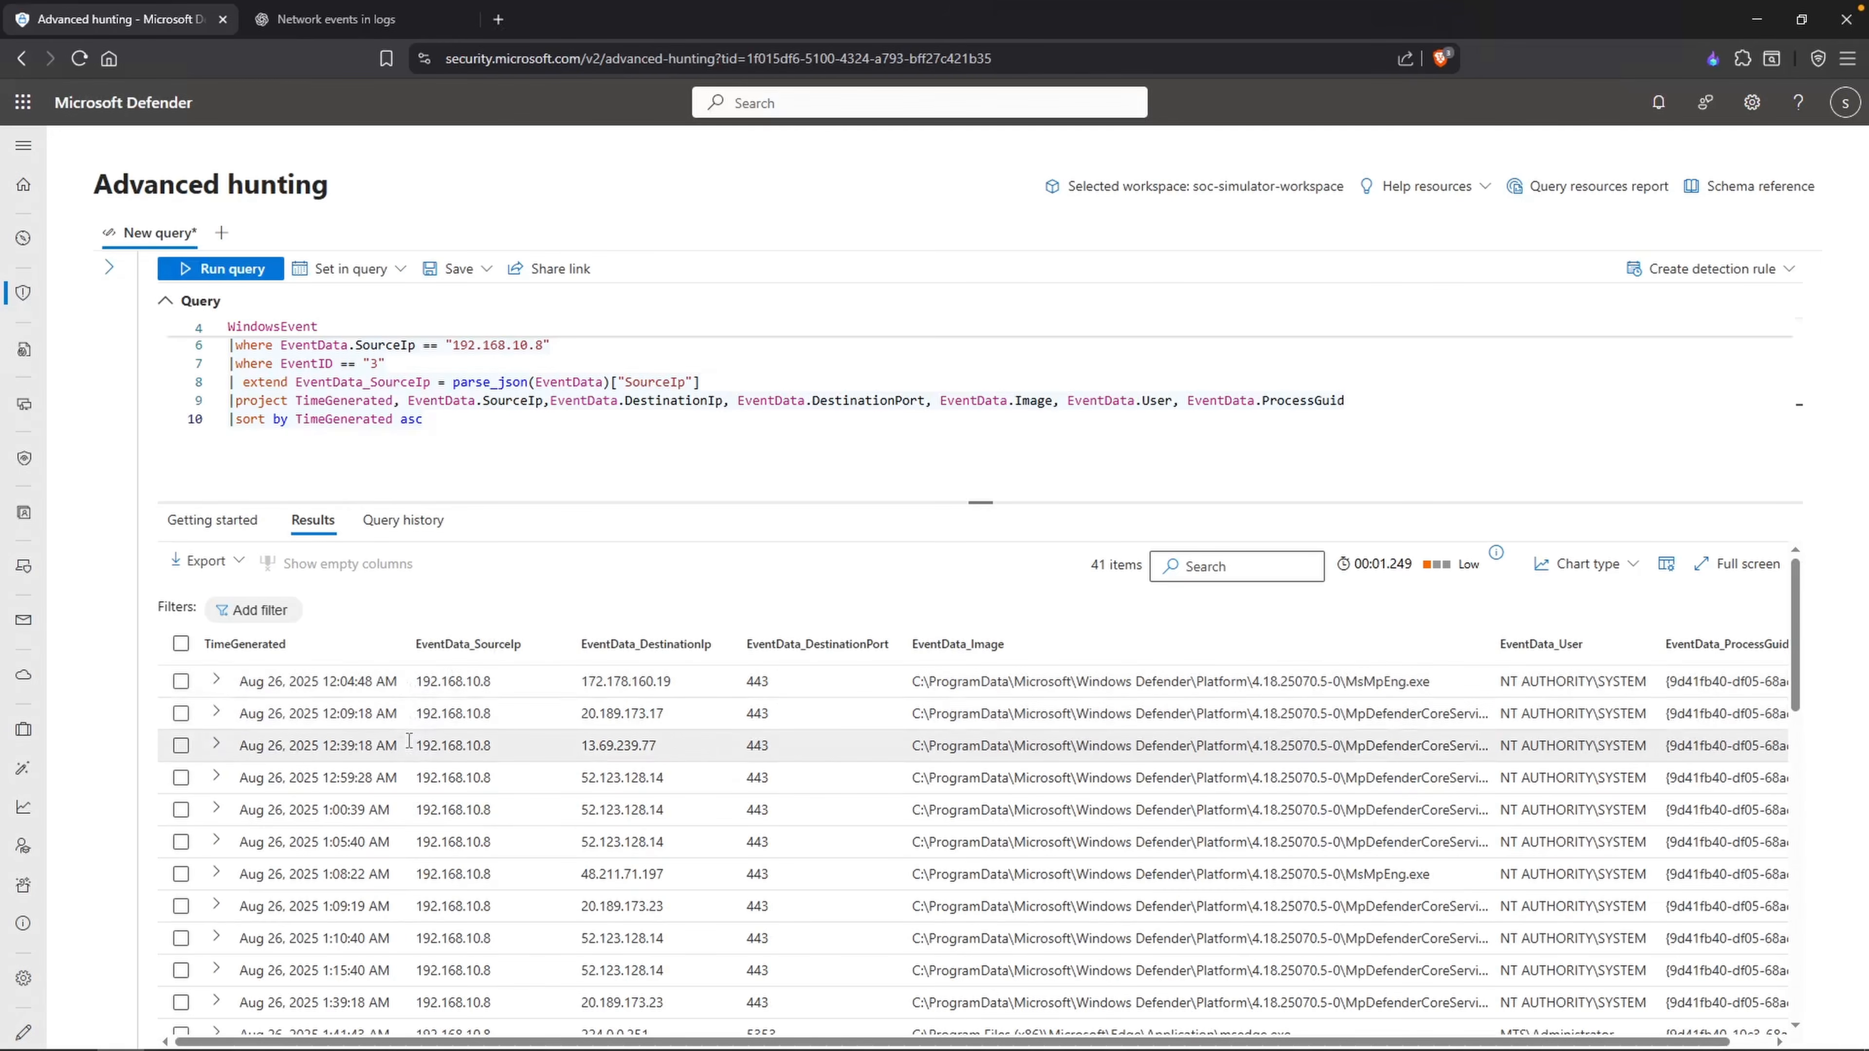
# Step: Inspect the 1:00:39 AM record's time and destination IP, closing the record details
pyautogui.moveTo(390, 809); pyautogui.dragTo(321, 809)
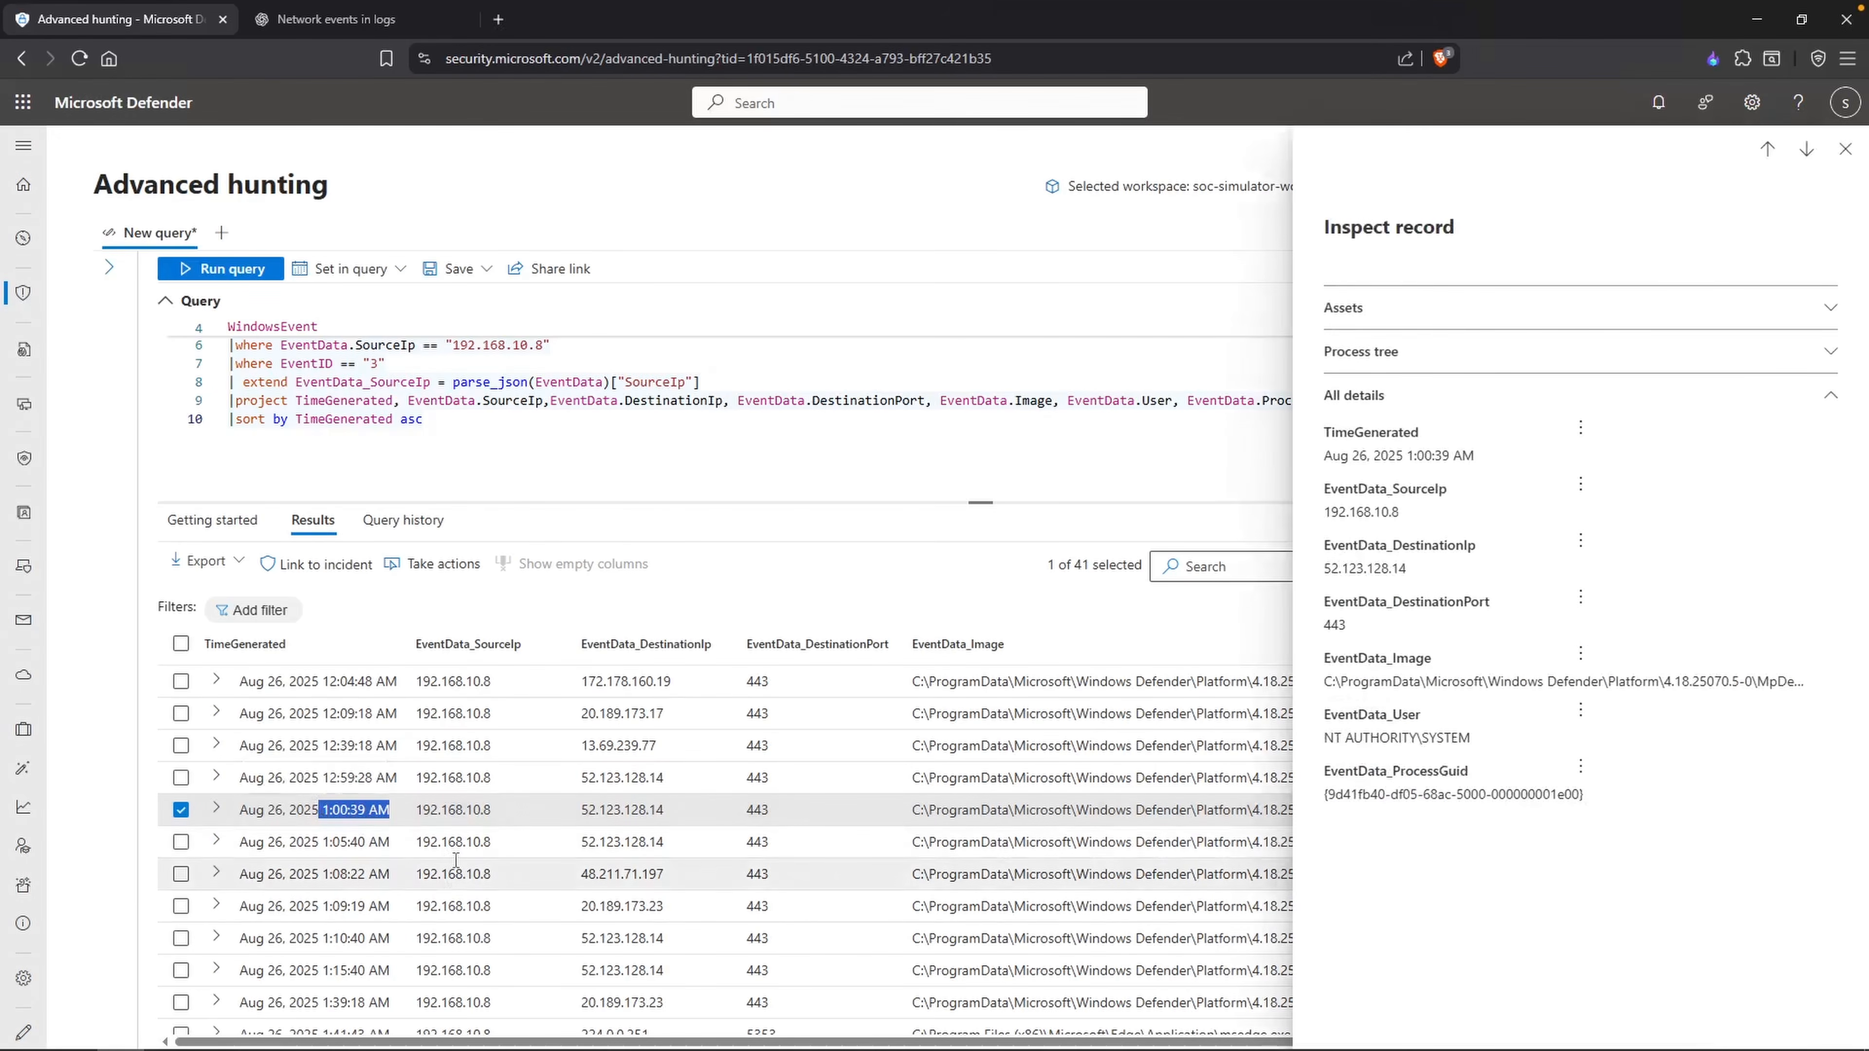
pyautogui.press('Escape')
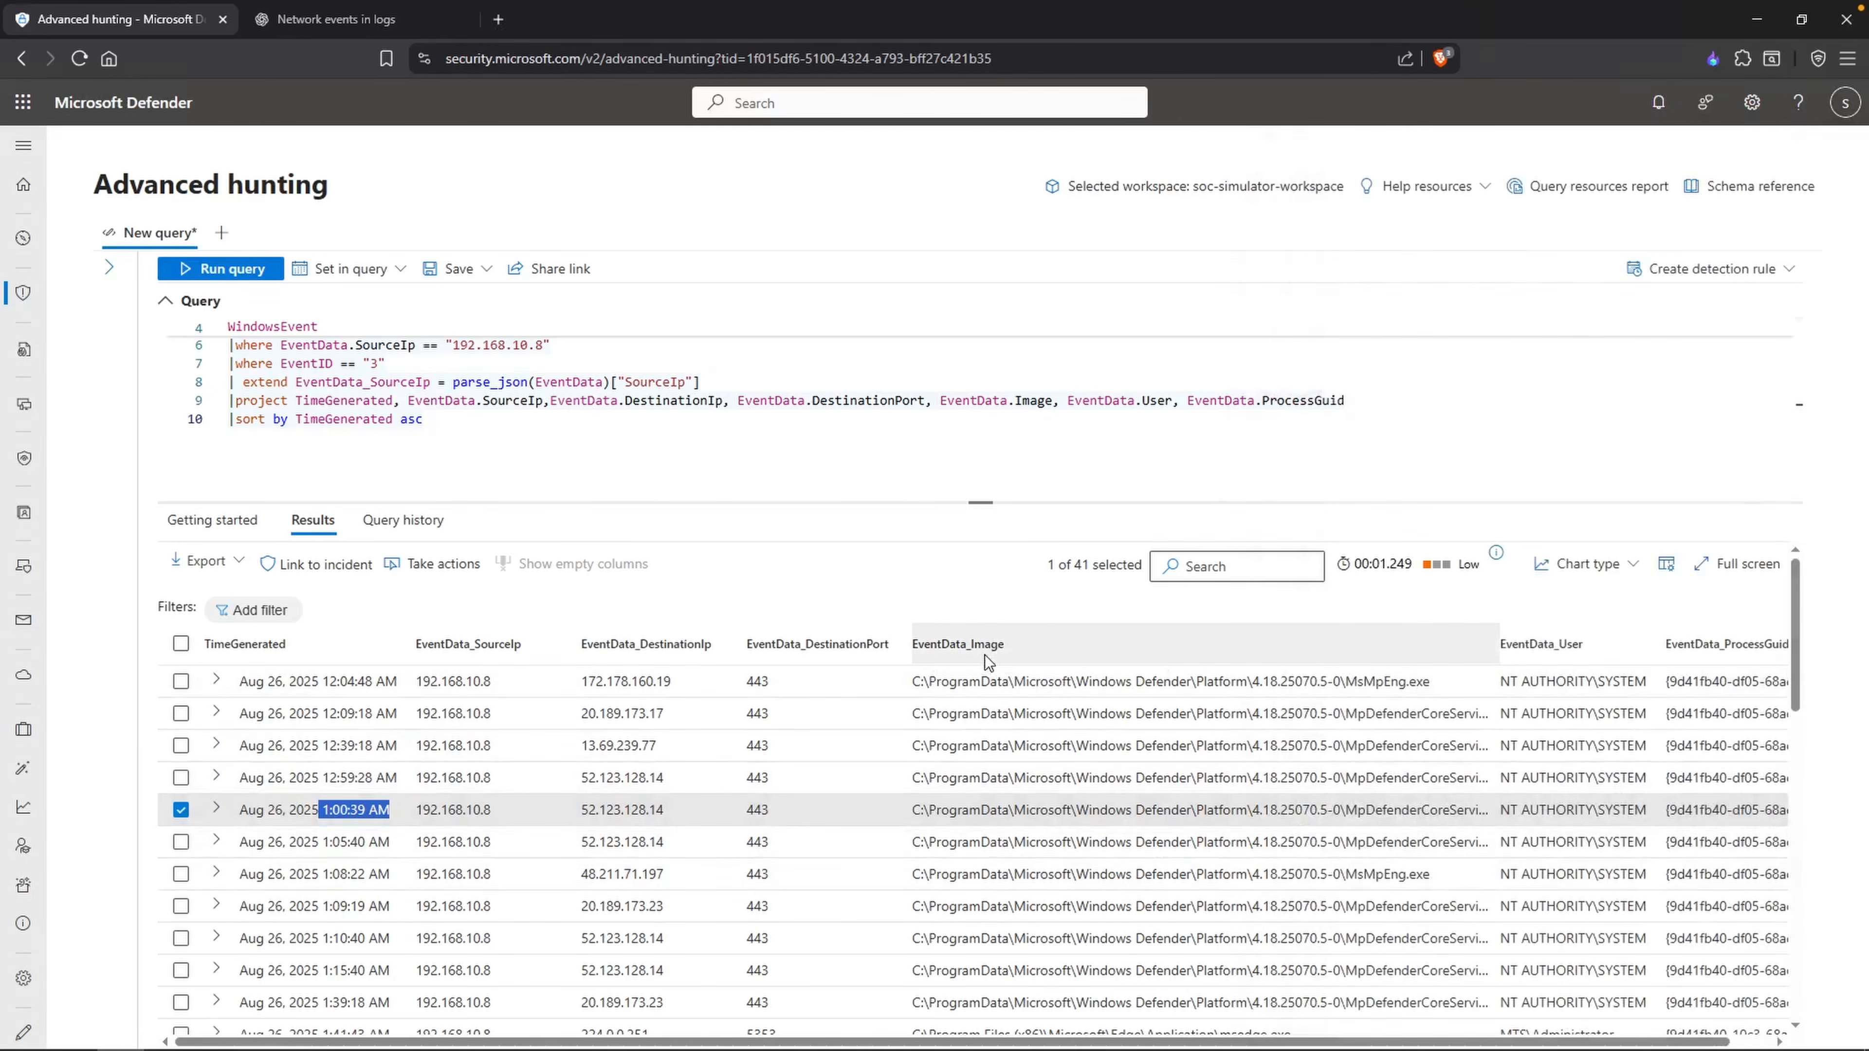
pyautogui.moveTo(666, 810); pyautogui.dragTo(594, 820)
pyautogui.click(1837, 159)
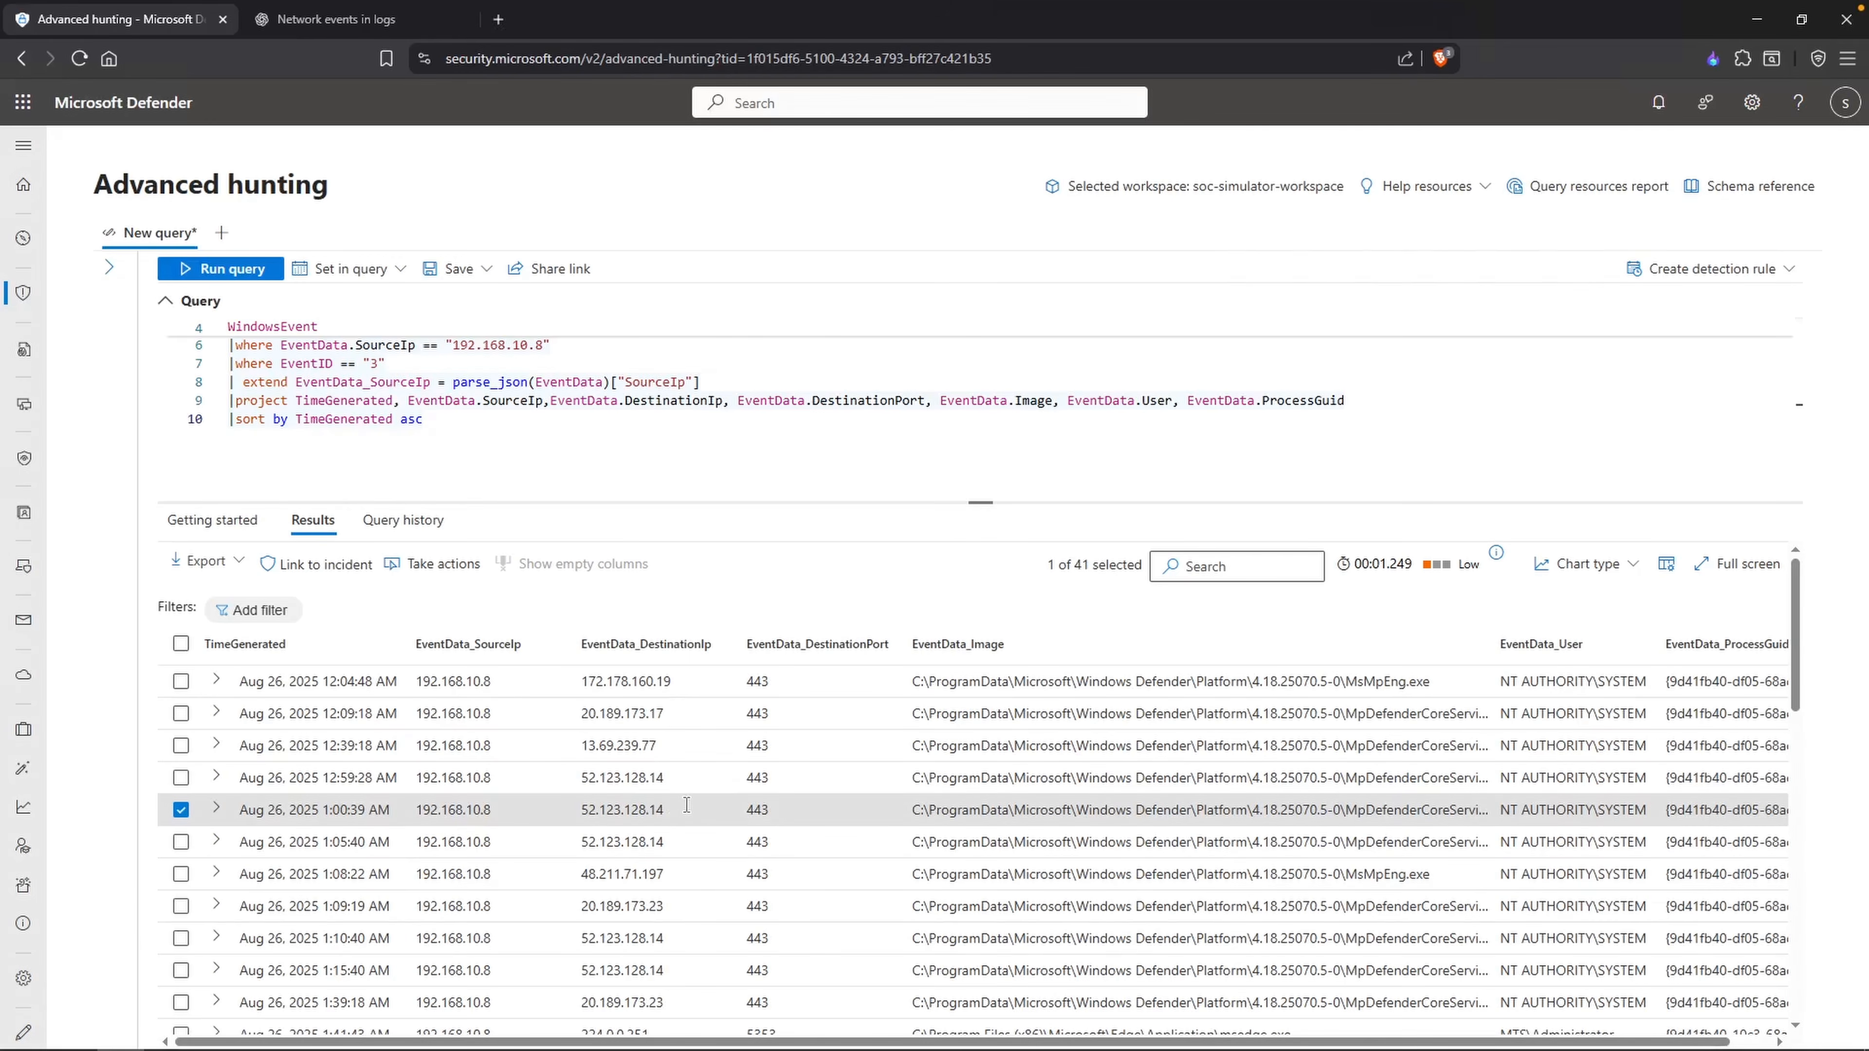
# Step: Review the connections from 1:00:39 AM onward, checking the time, image and user of the 1:41:43 AM record
pyautogui.scroll(-1, 685, 803)
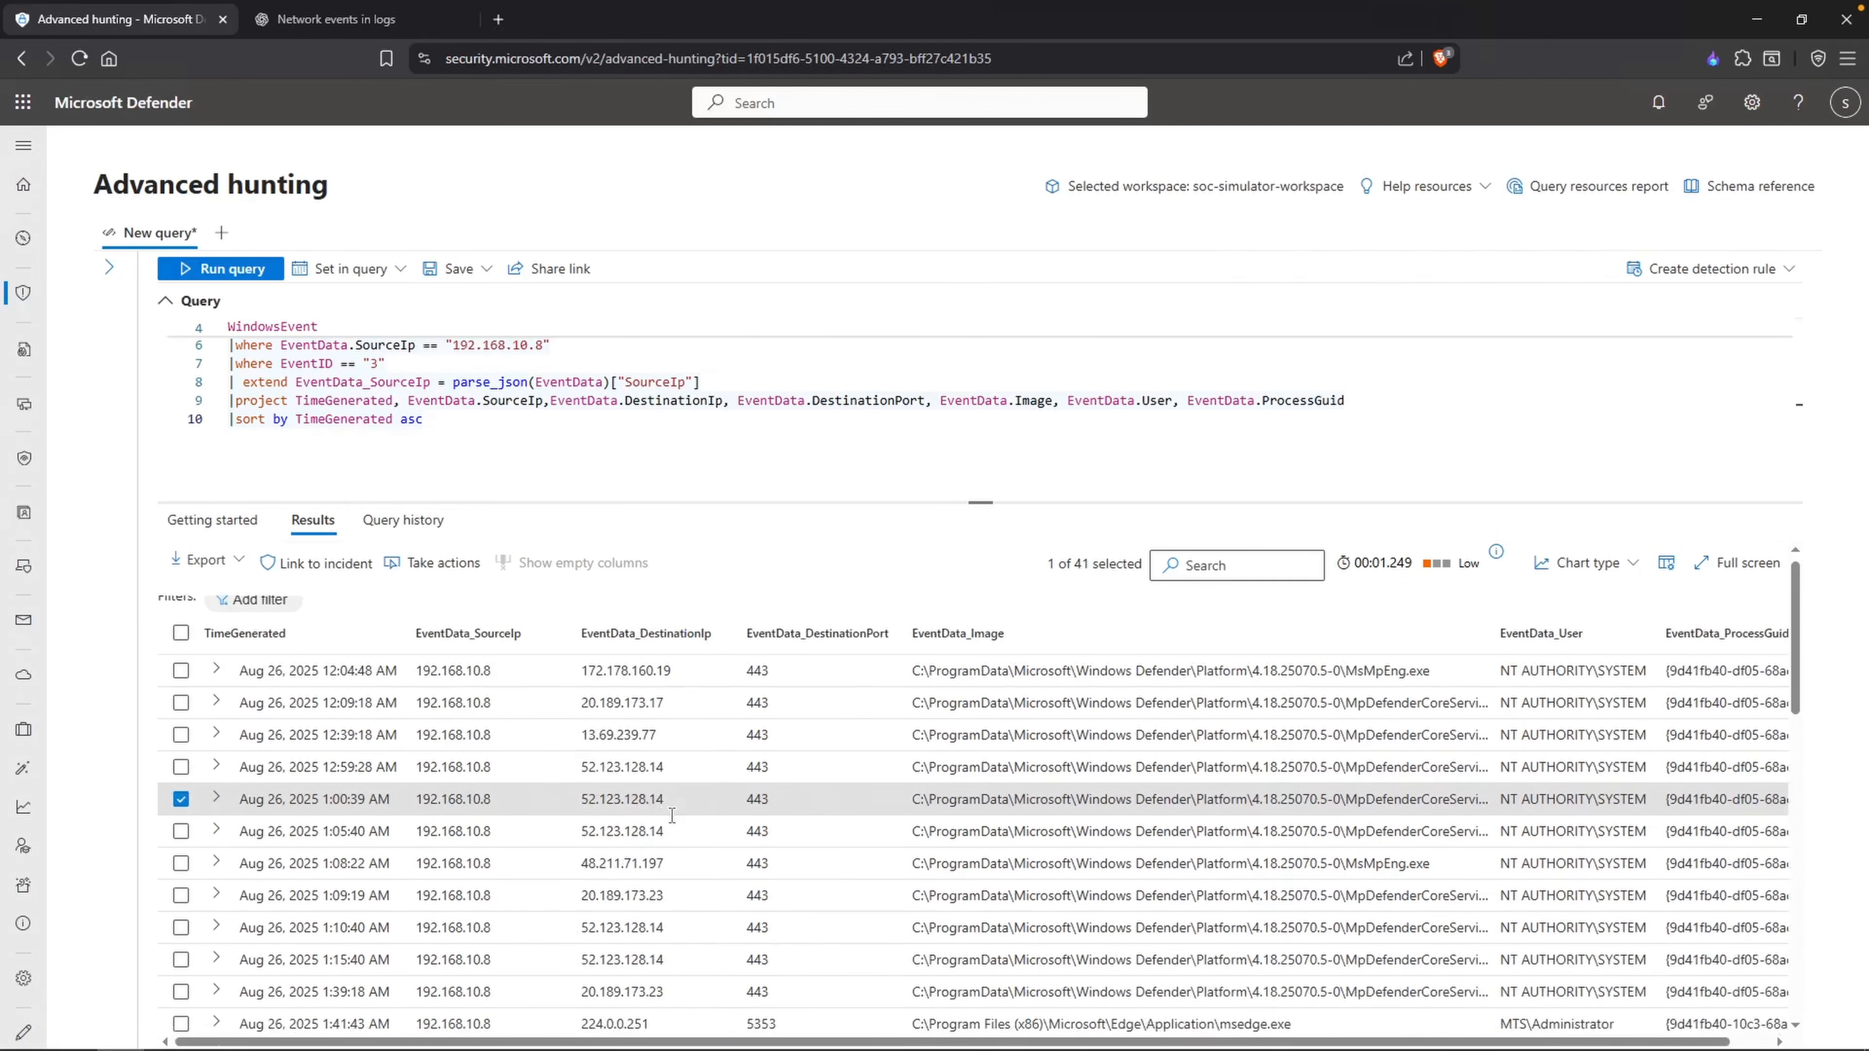
pyautogui.scroll(-5, 672, 815)
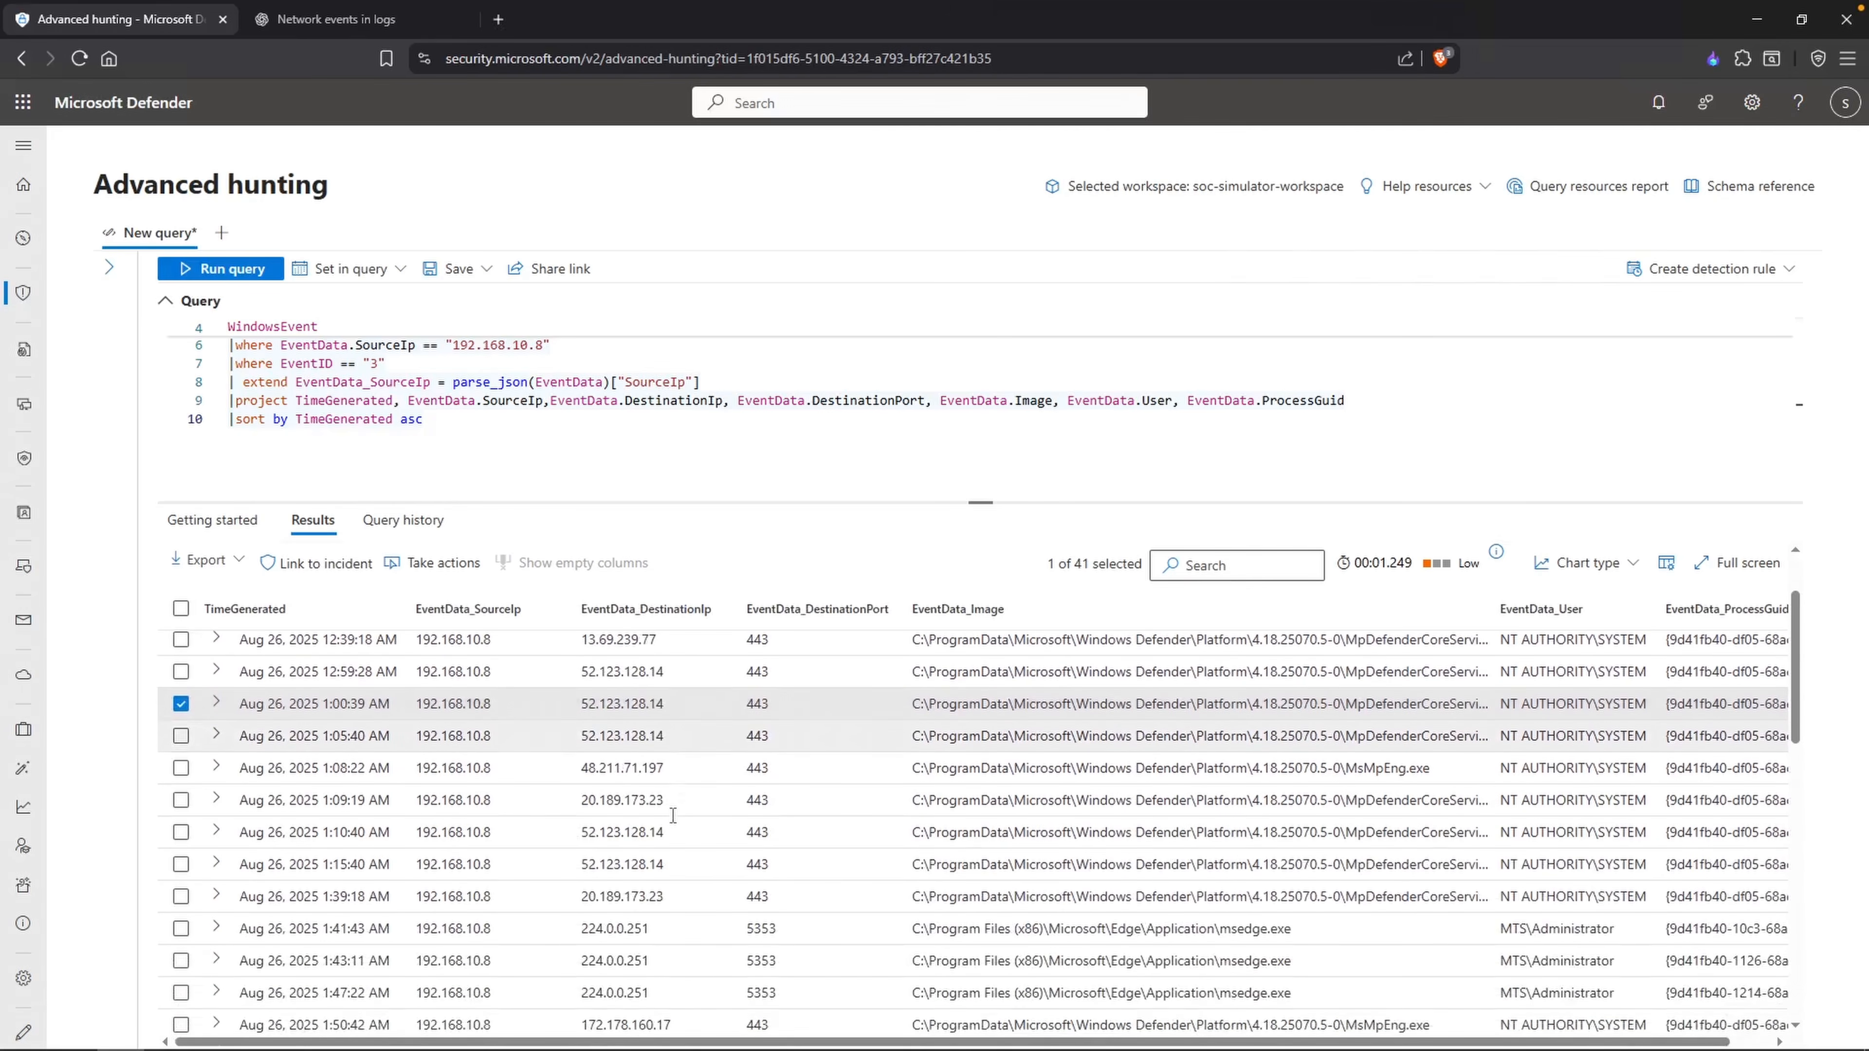
pyautogui.scroll(-1, 573, 869)
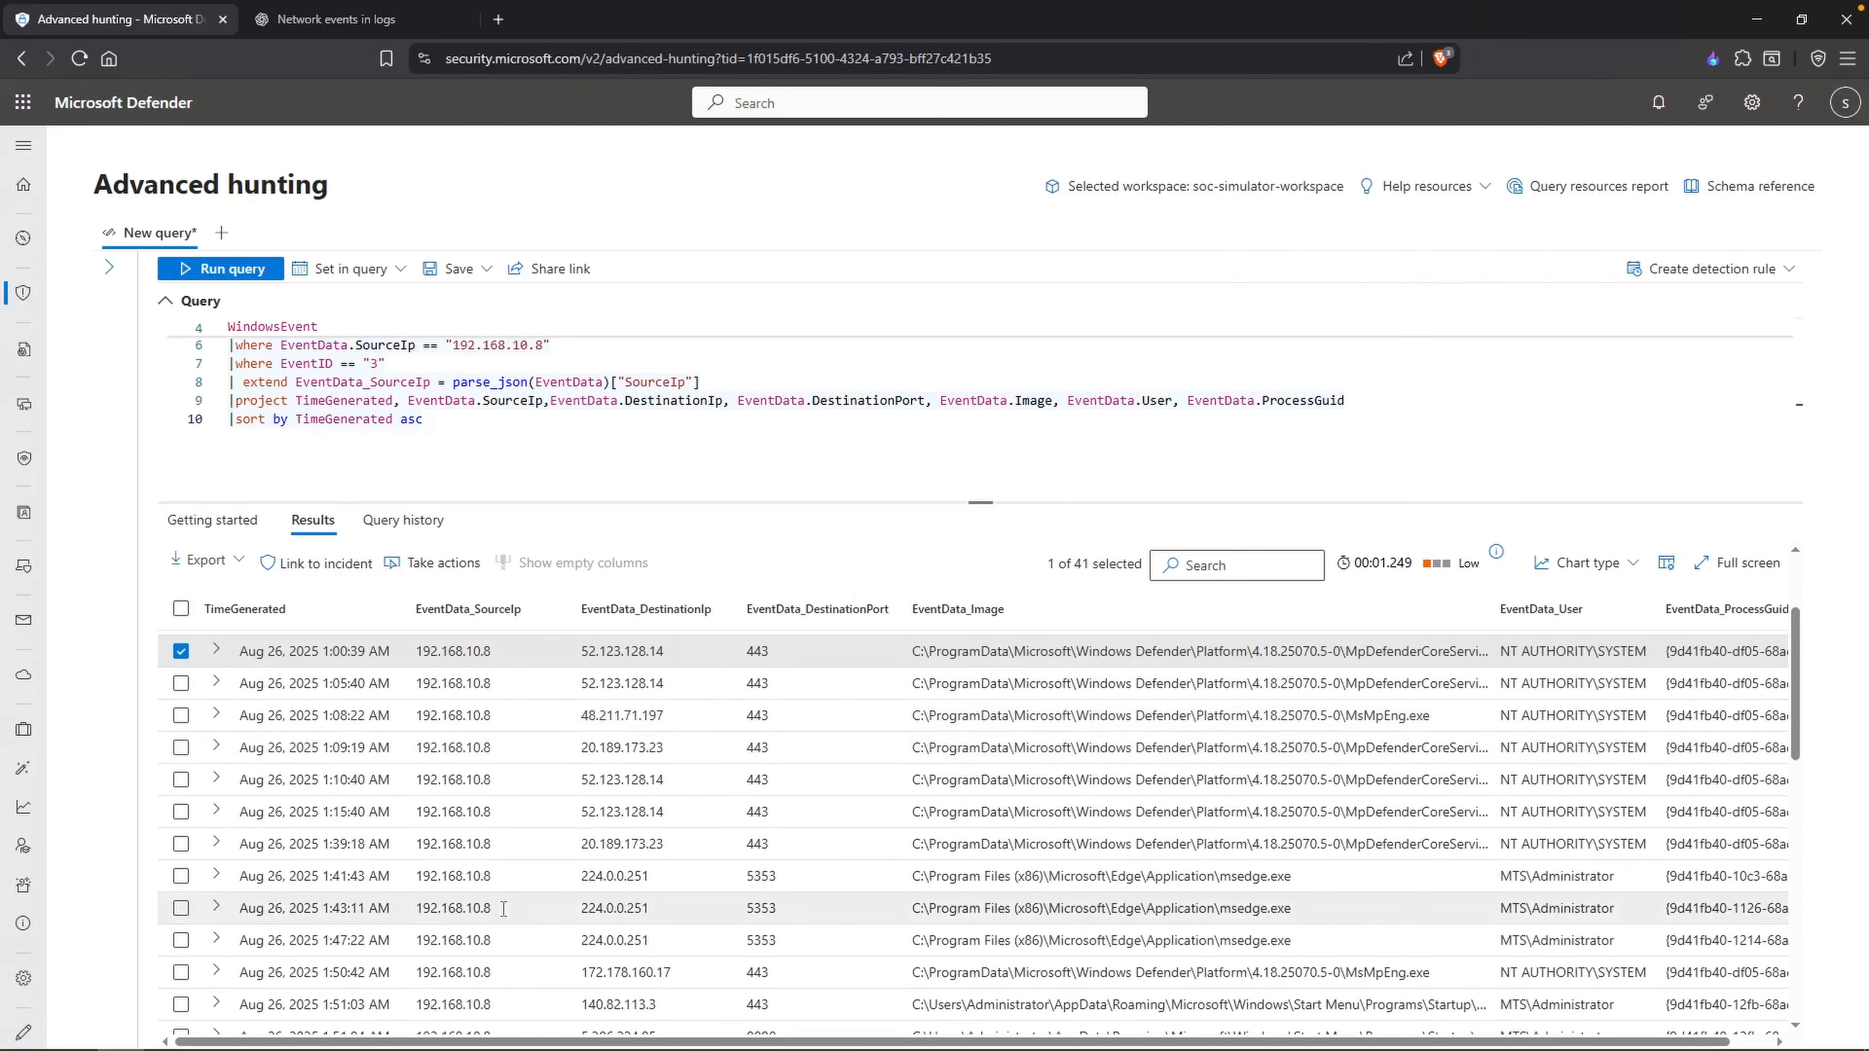
pyautogui.moveTo(329, 881); pyautogui.dragTo(384, 881)
pyautogui.click(384, 881)
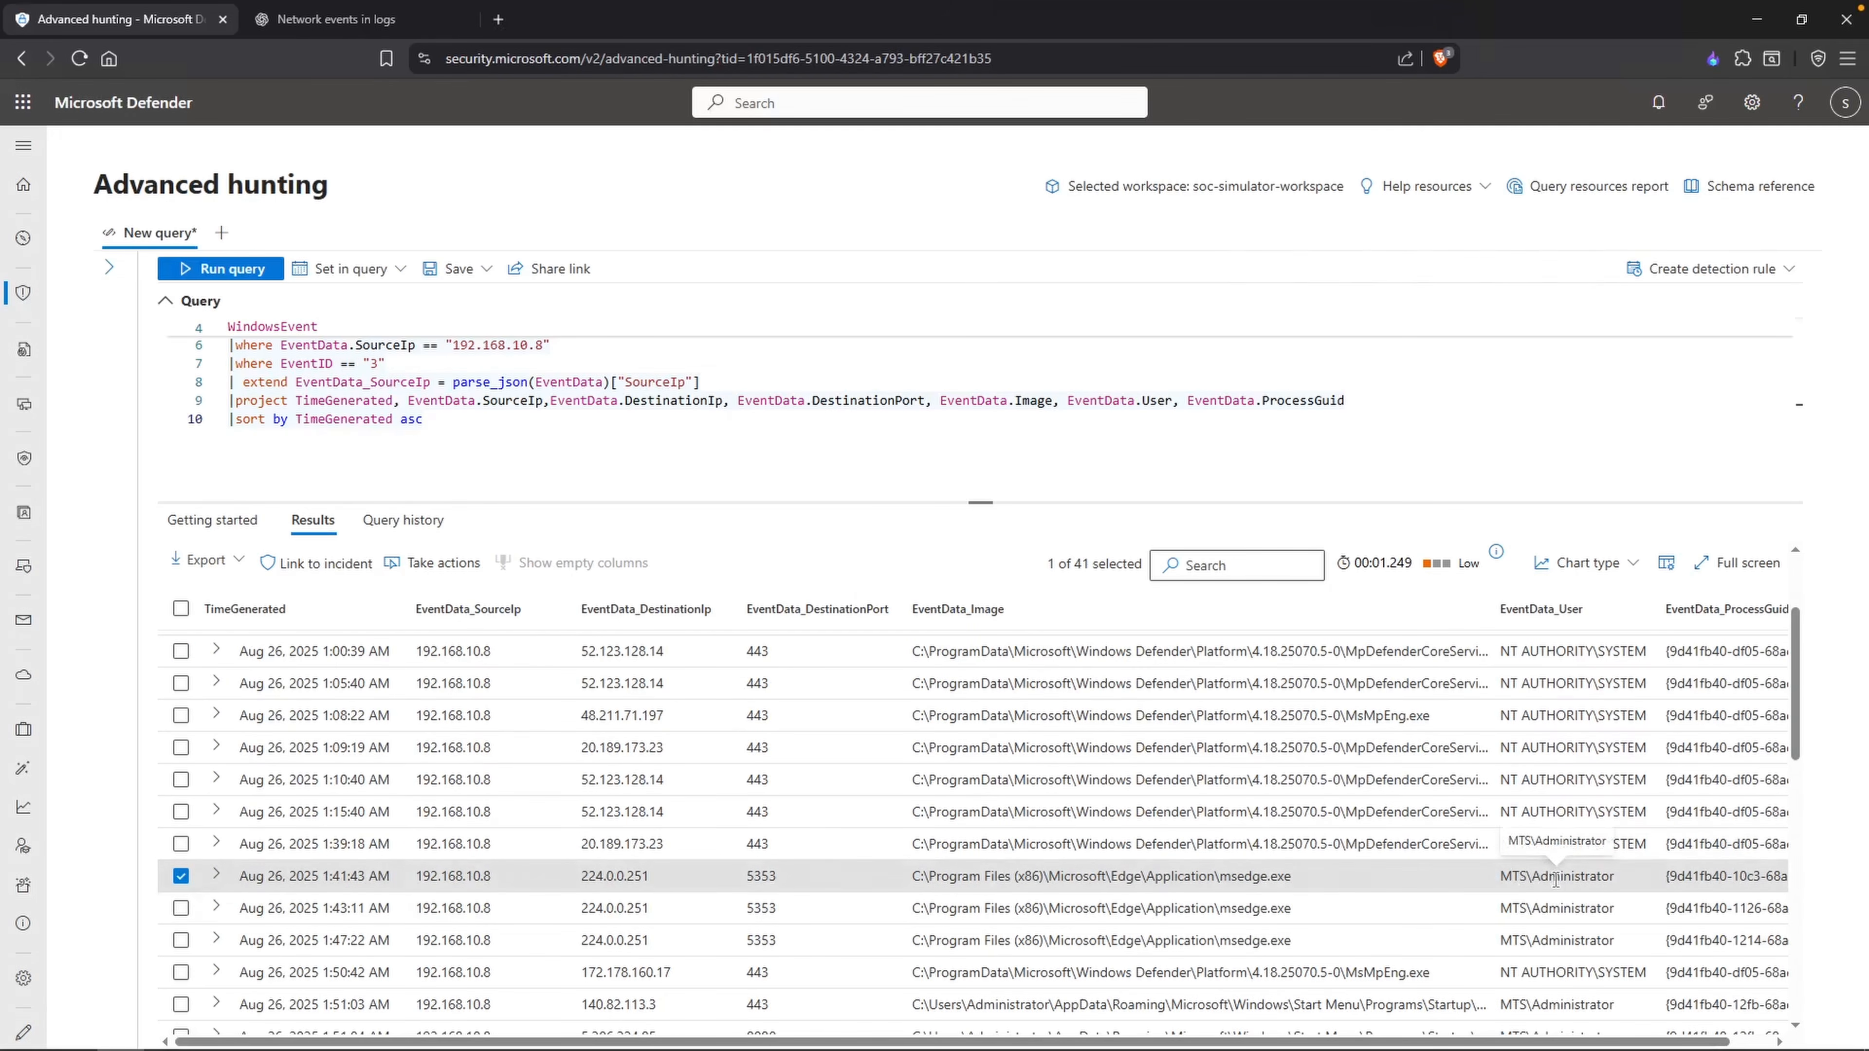
pyautogui.scroll(-1, 1325, 906)
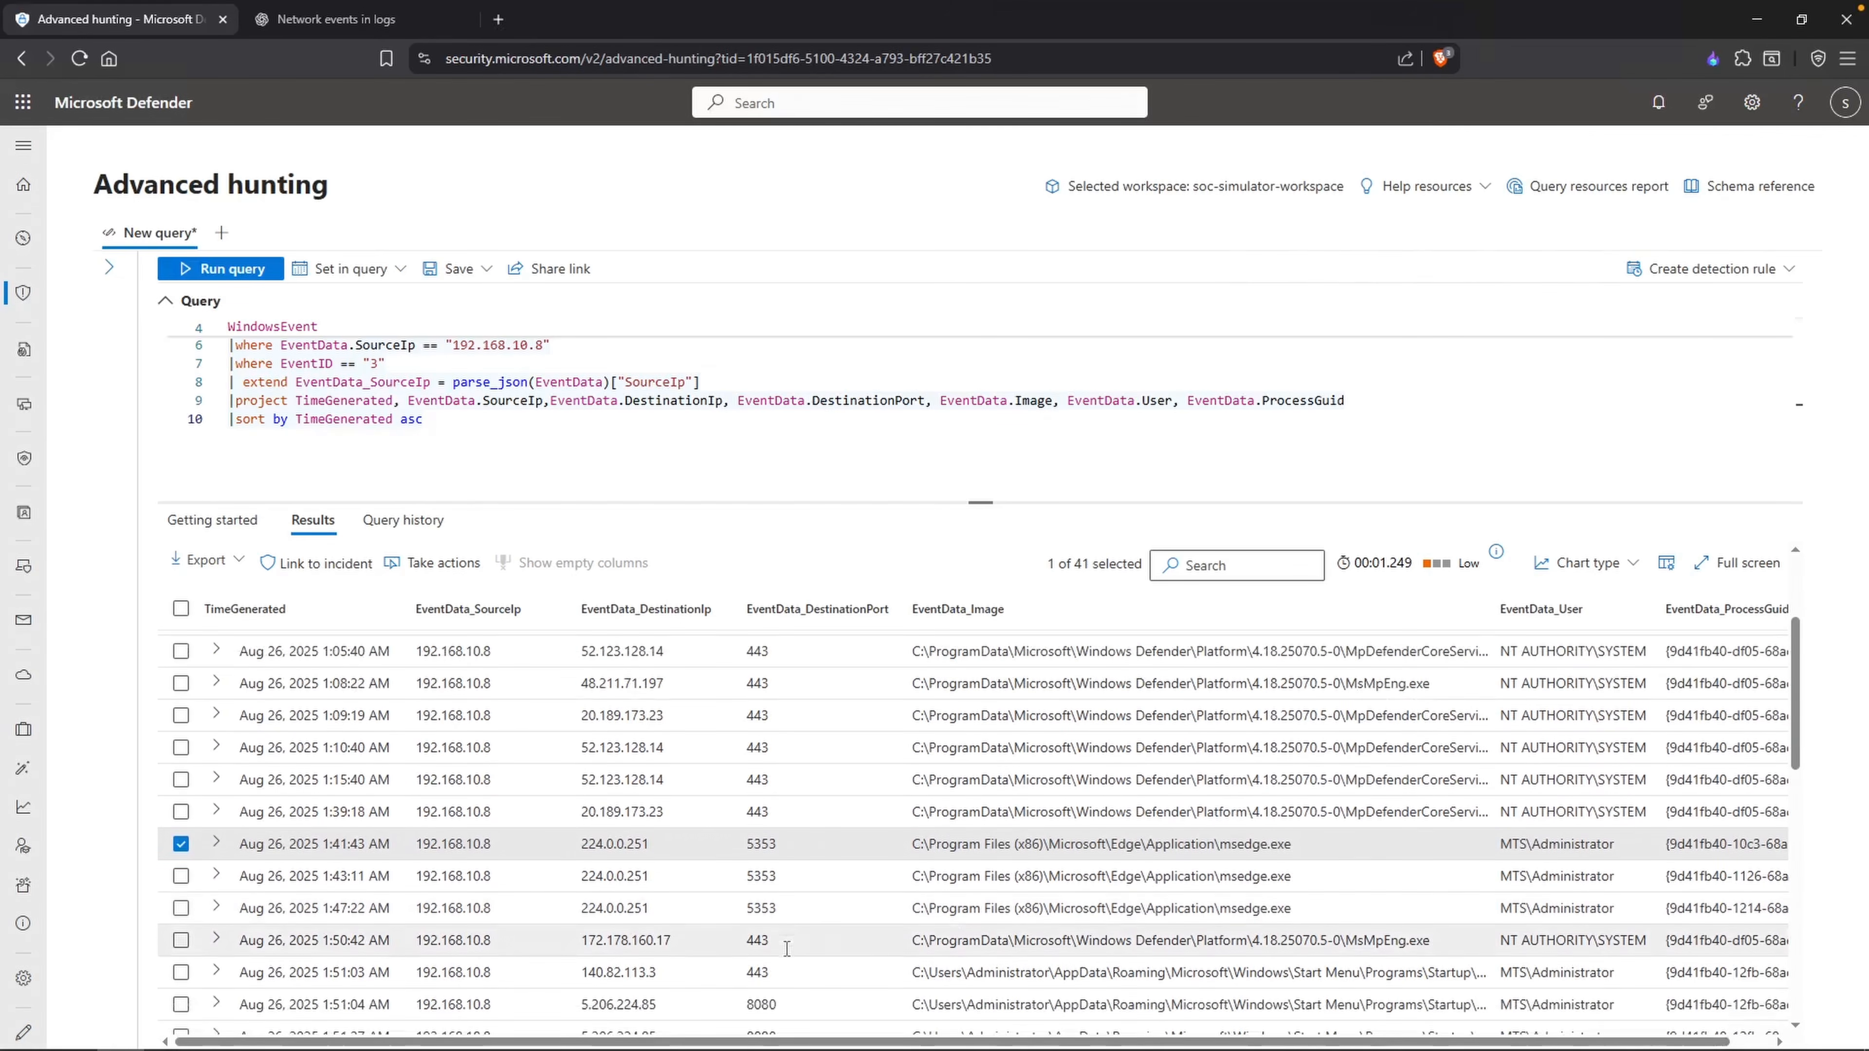
pyautogui.scroll(-1, 794, 946)
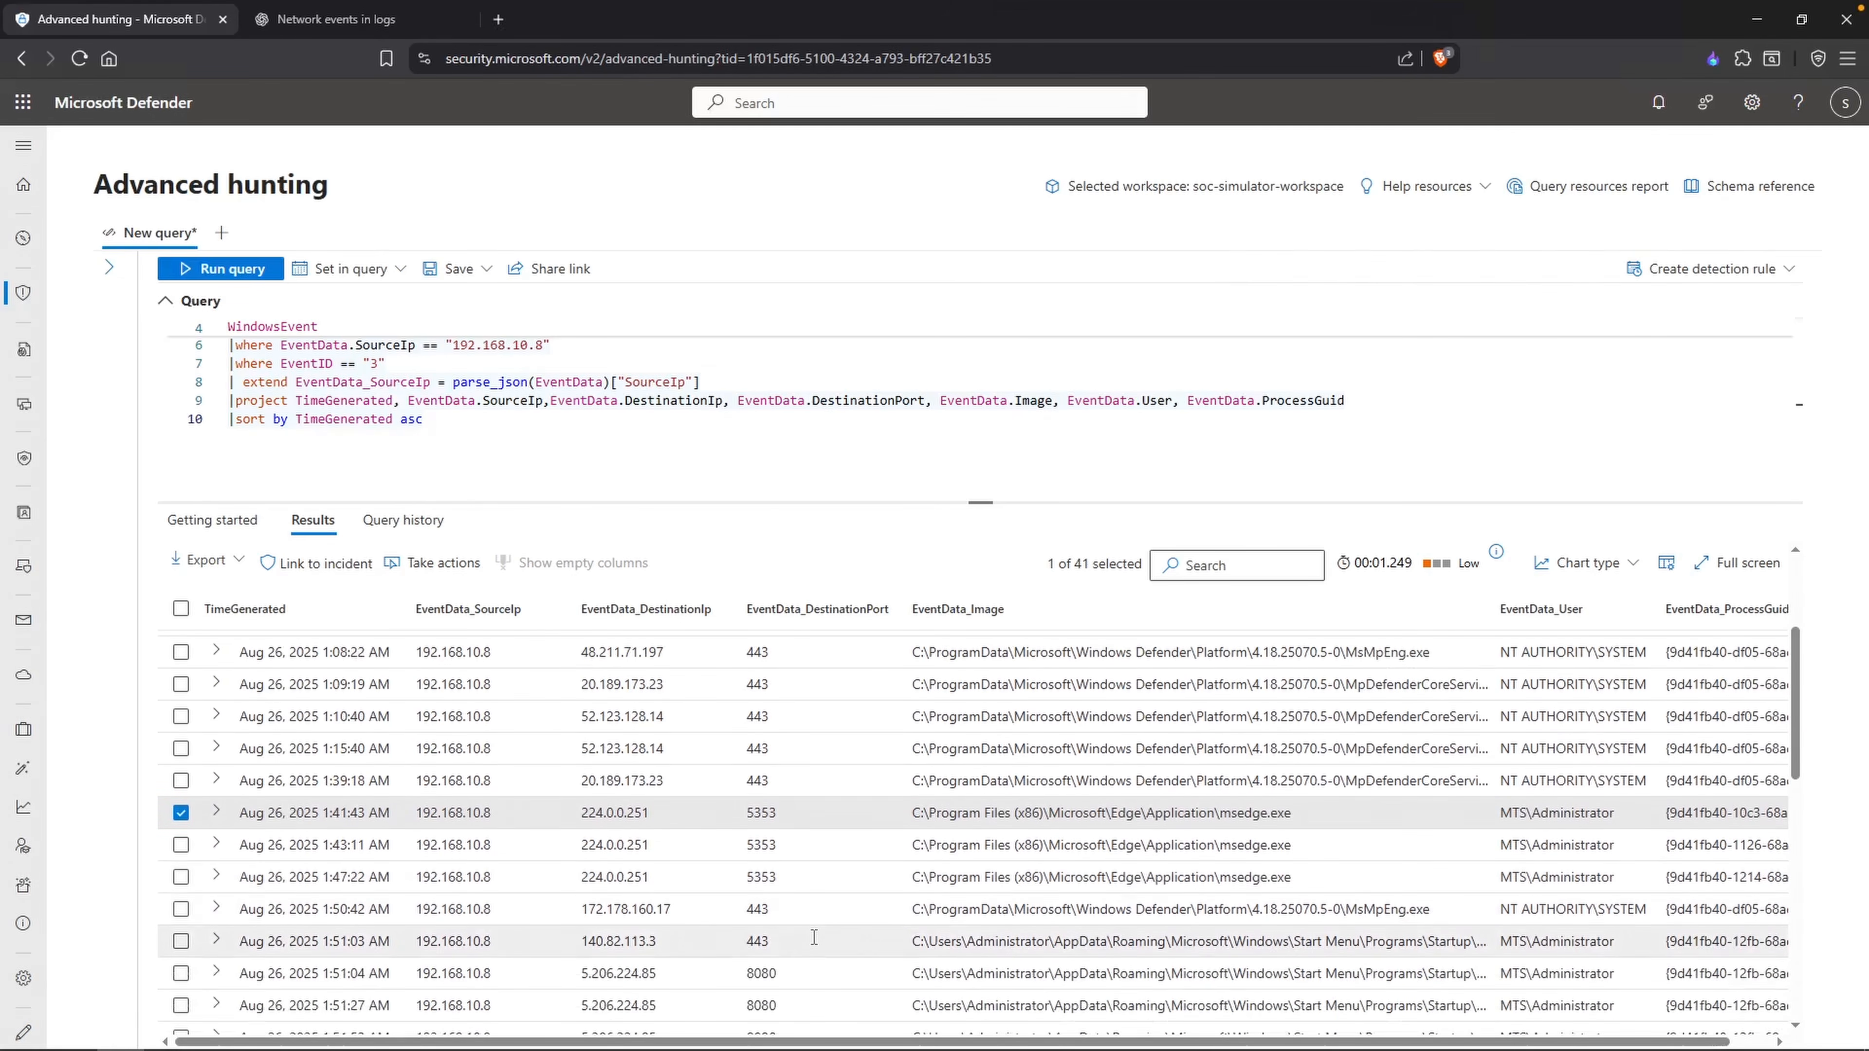
# Step: Examine the 1:51:03 AM record's full image path, user, ProcessGuid and destination, widening the EventData_Image column
pyautogui.moveTo(322, 942); pyautogui.dragTo(366, 948)
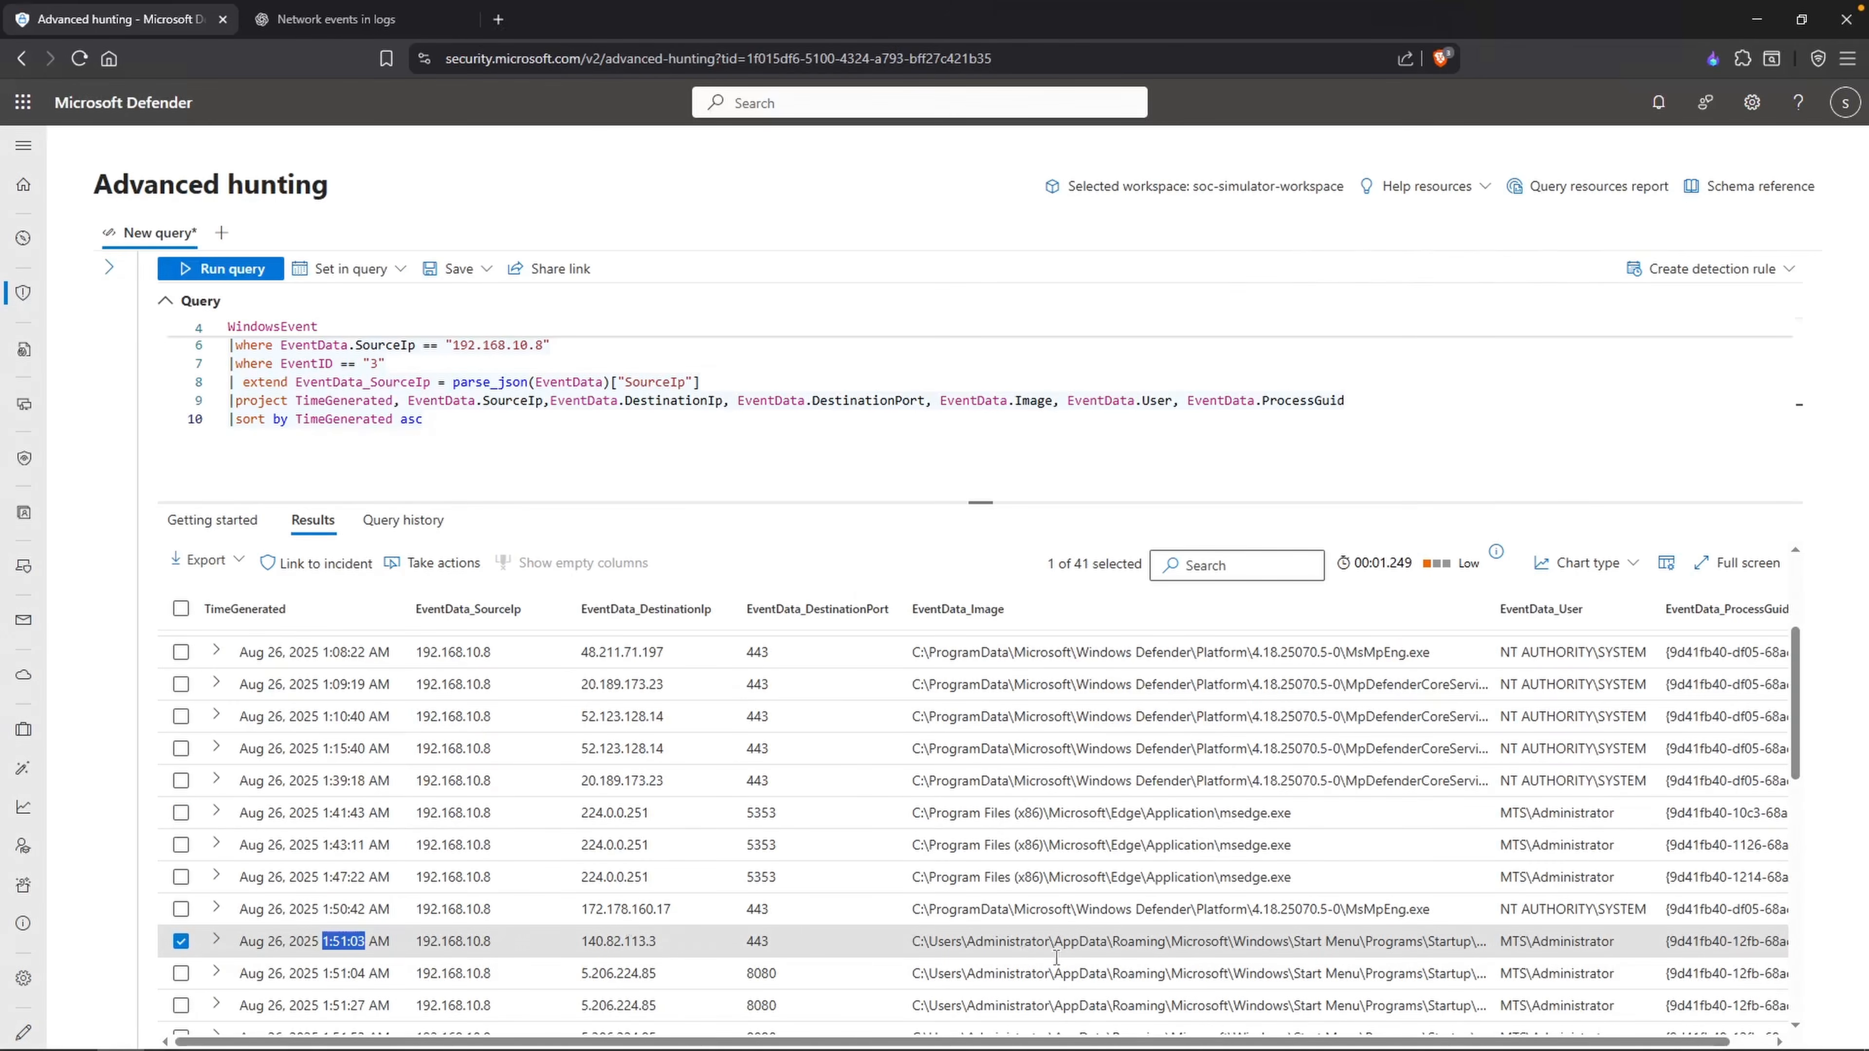
pyautogui.moveTo(1500, 611); pyautogui.dragTo(1672, 610)
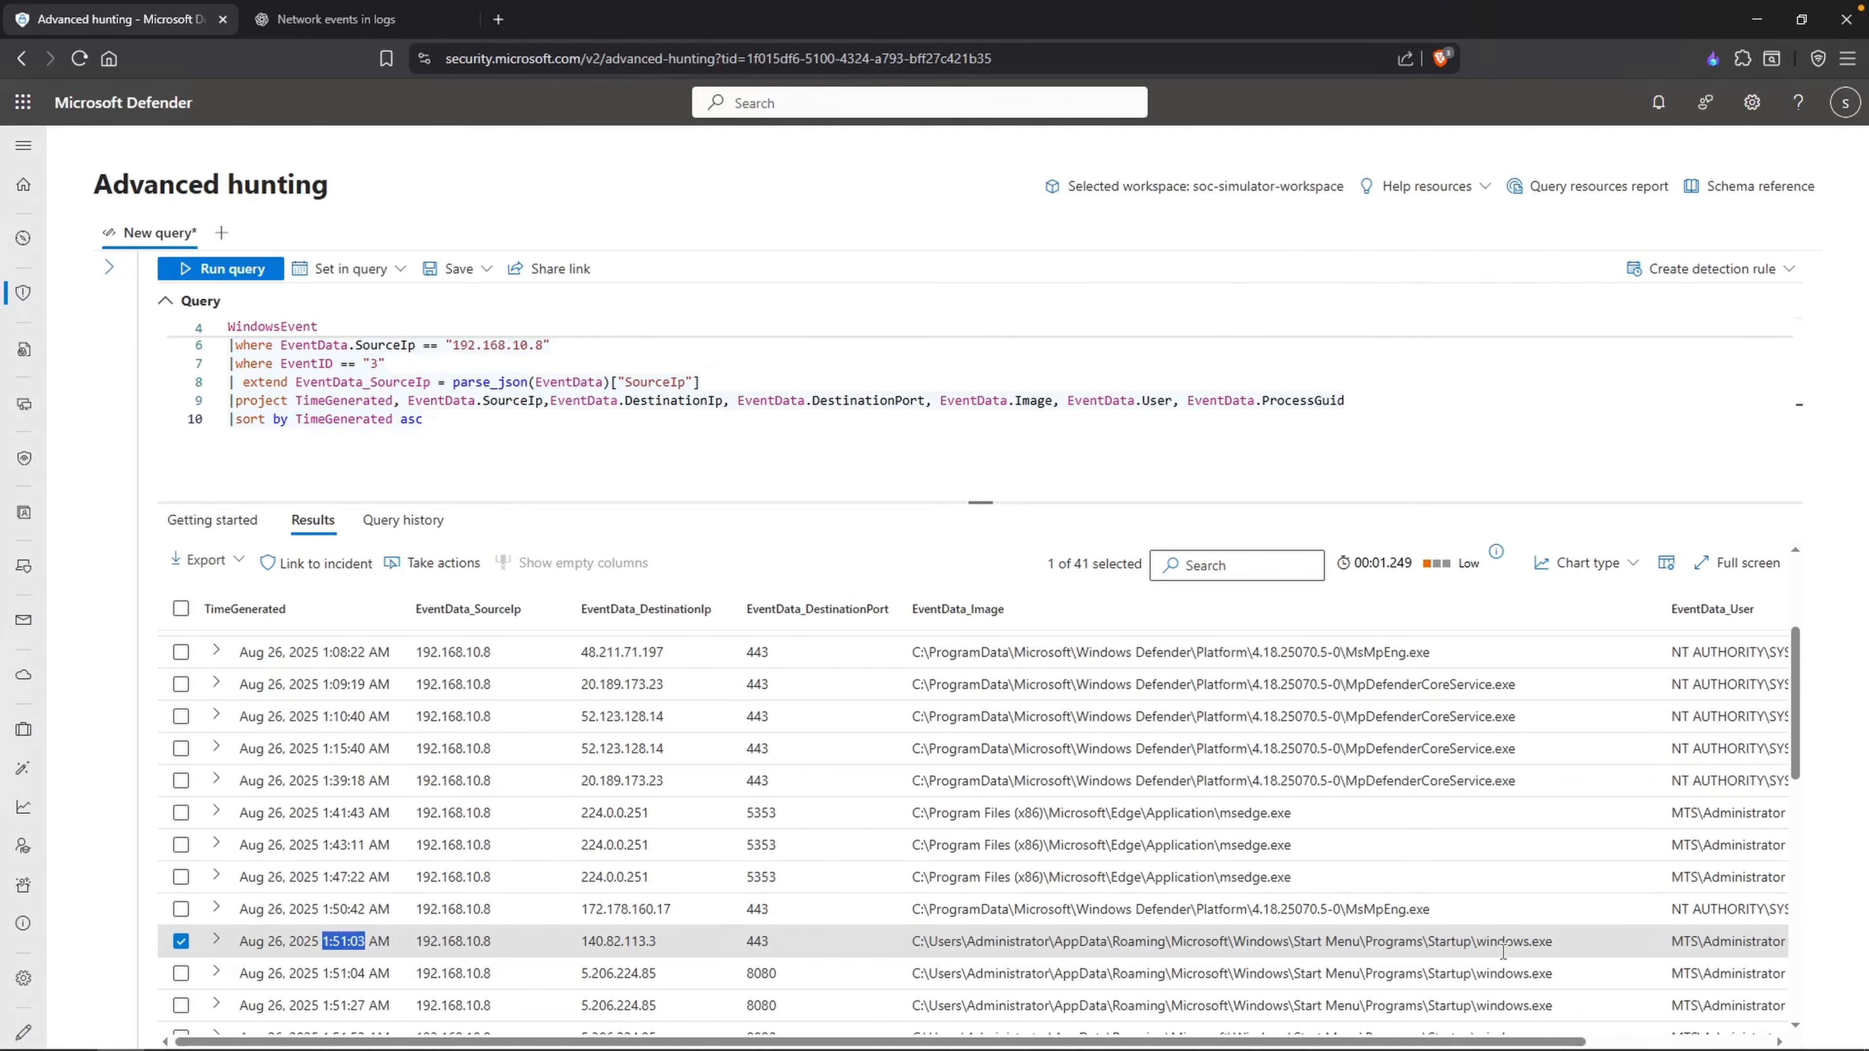
pyautogui.hscroll(3, 1503, 951)
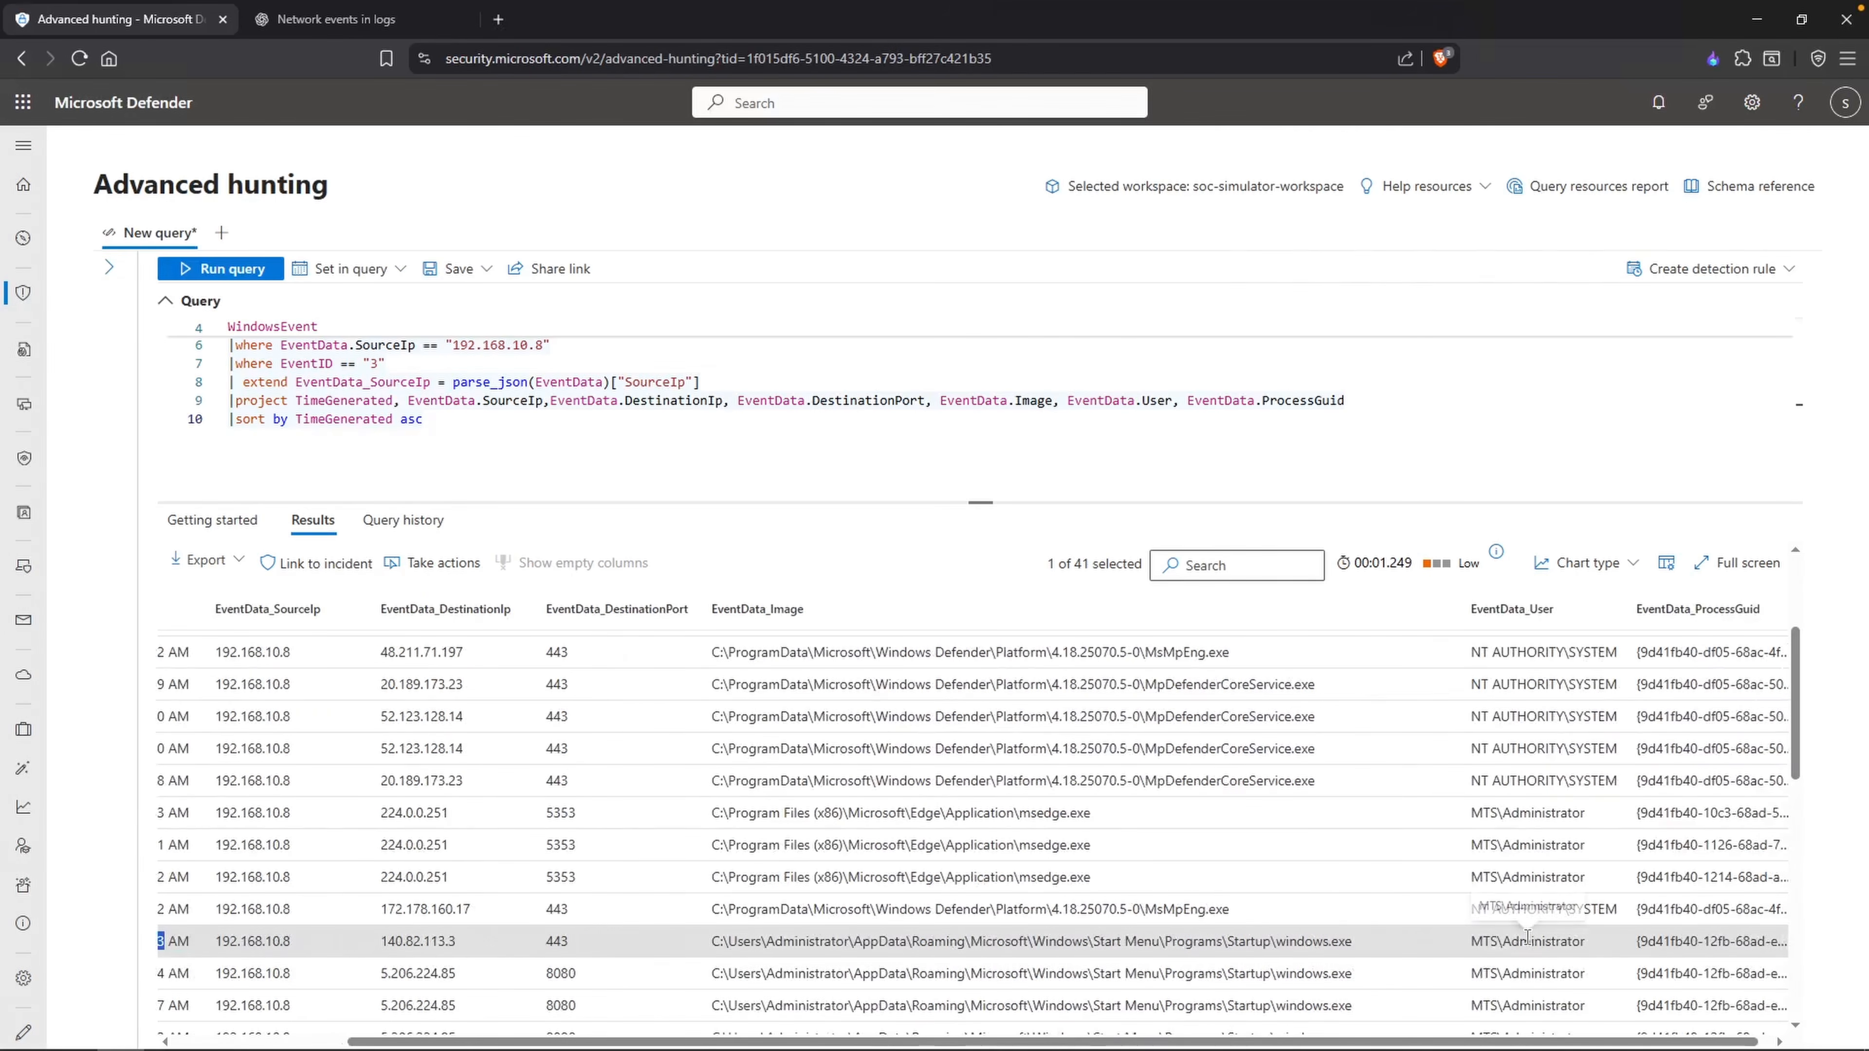
pyautogui.hscroll(-3, 681, 942)
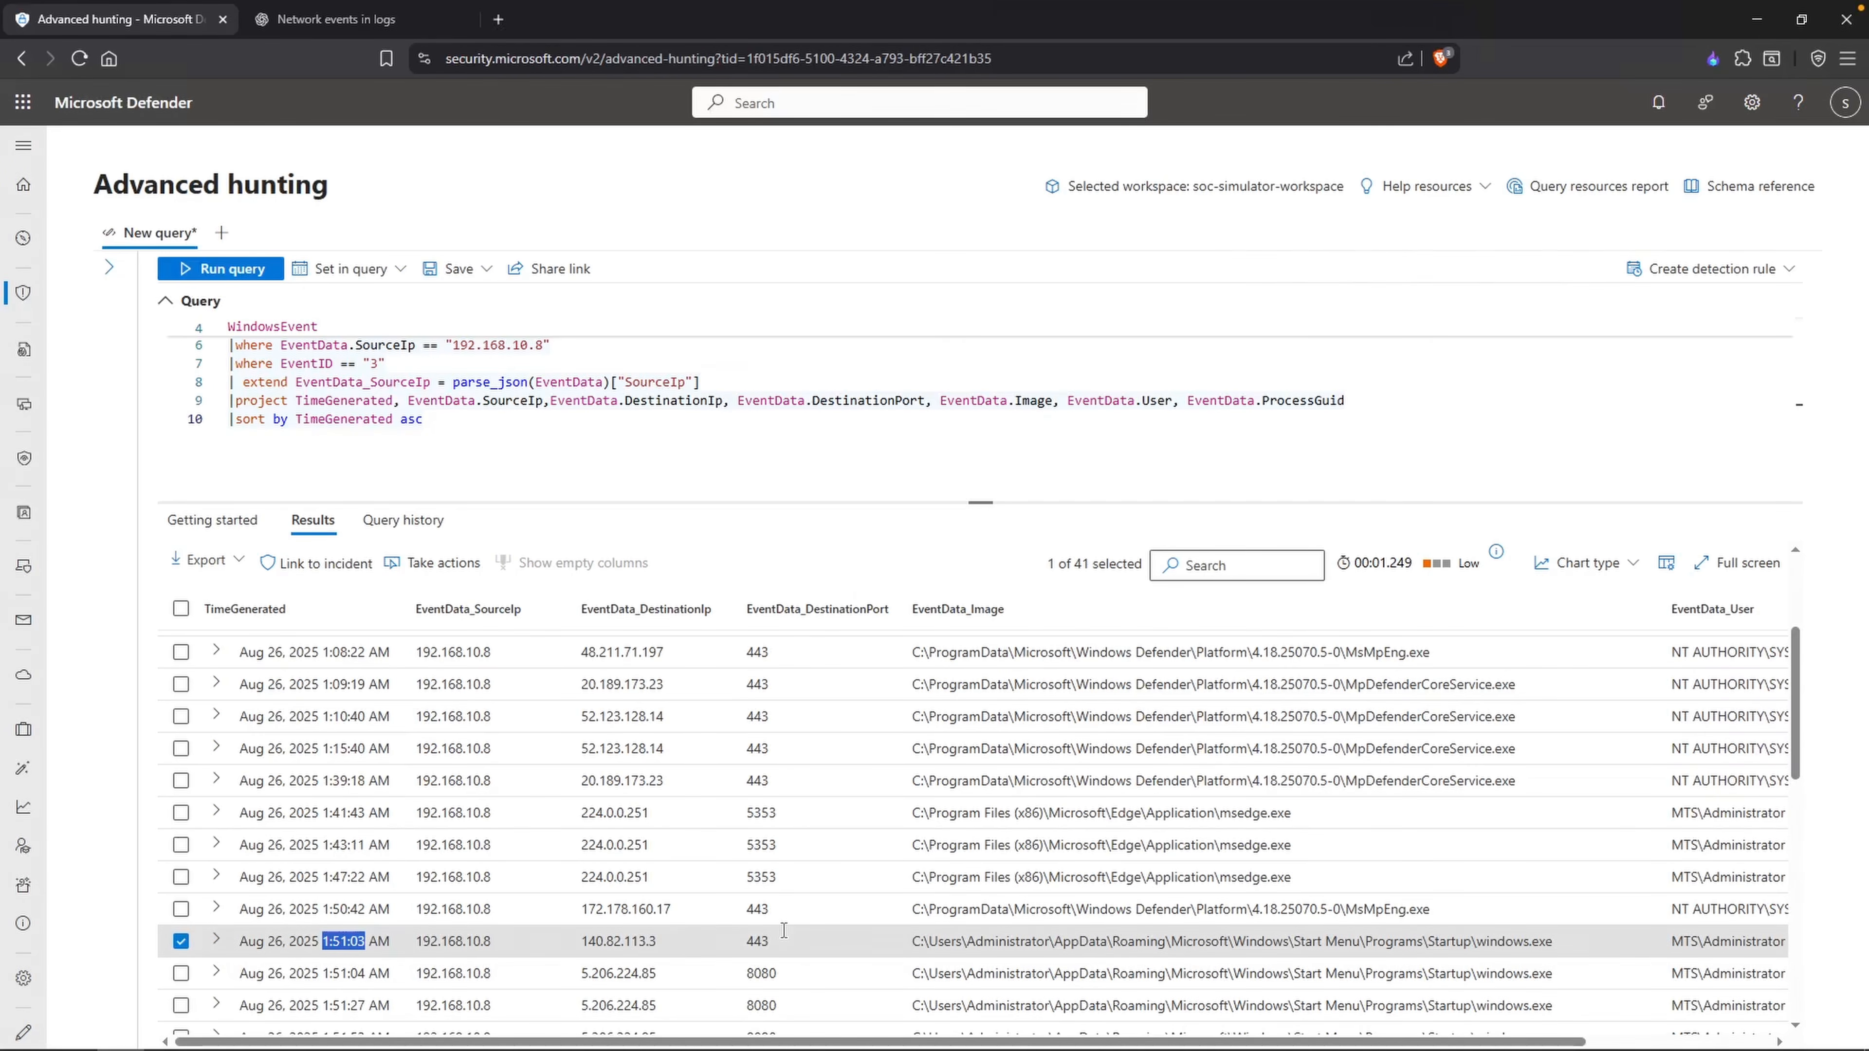
pyautogui.doubleClick(1527, 942)
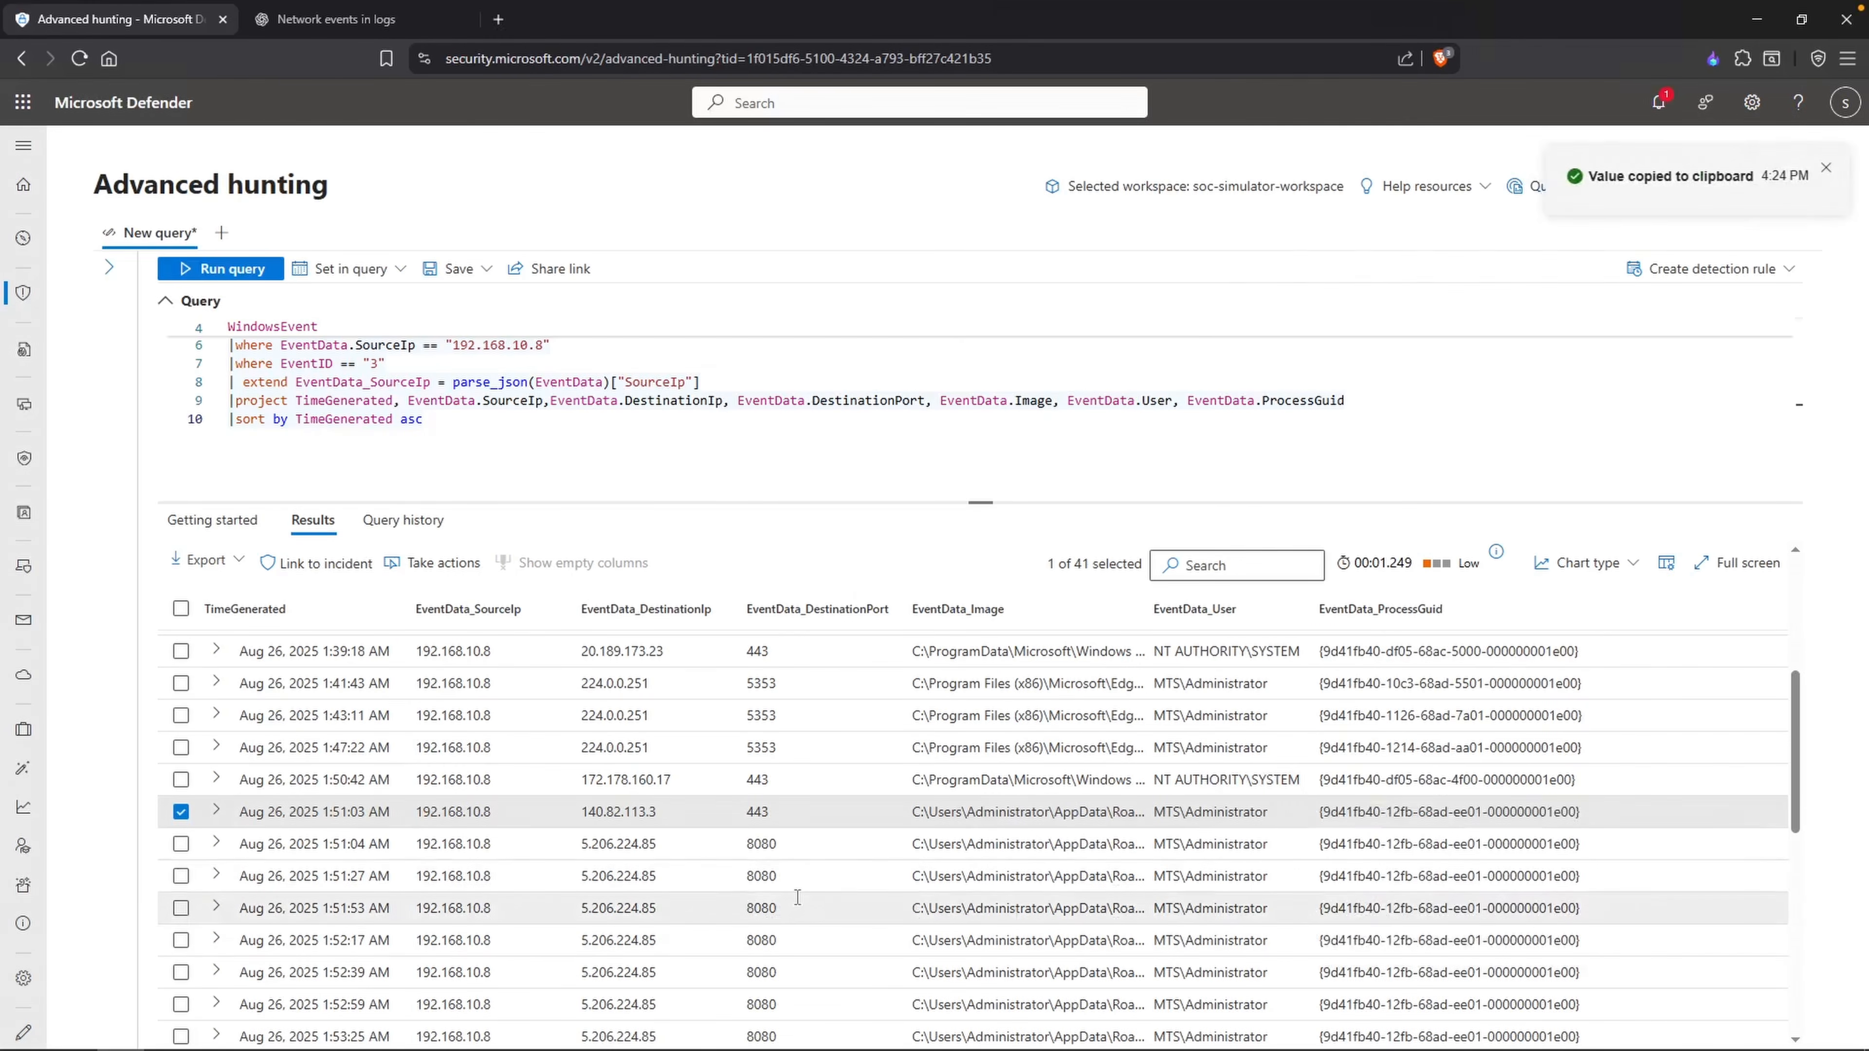
# Step: Review the destination IPs and ports of the connections logged after 1:51:03 AM, through the last result
pyautogui.moveTo(1796, 718); pyautogui.dragTo(1791, 780)
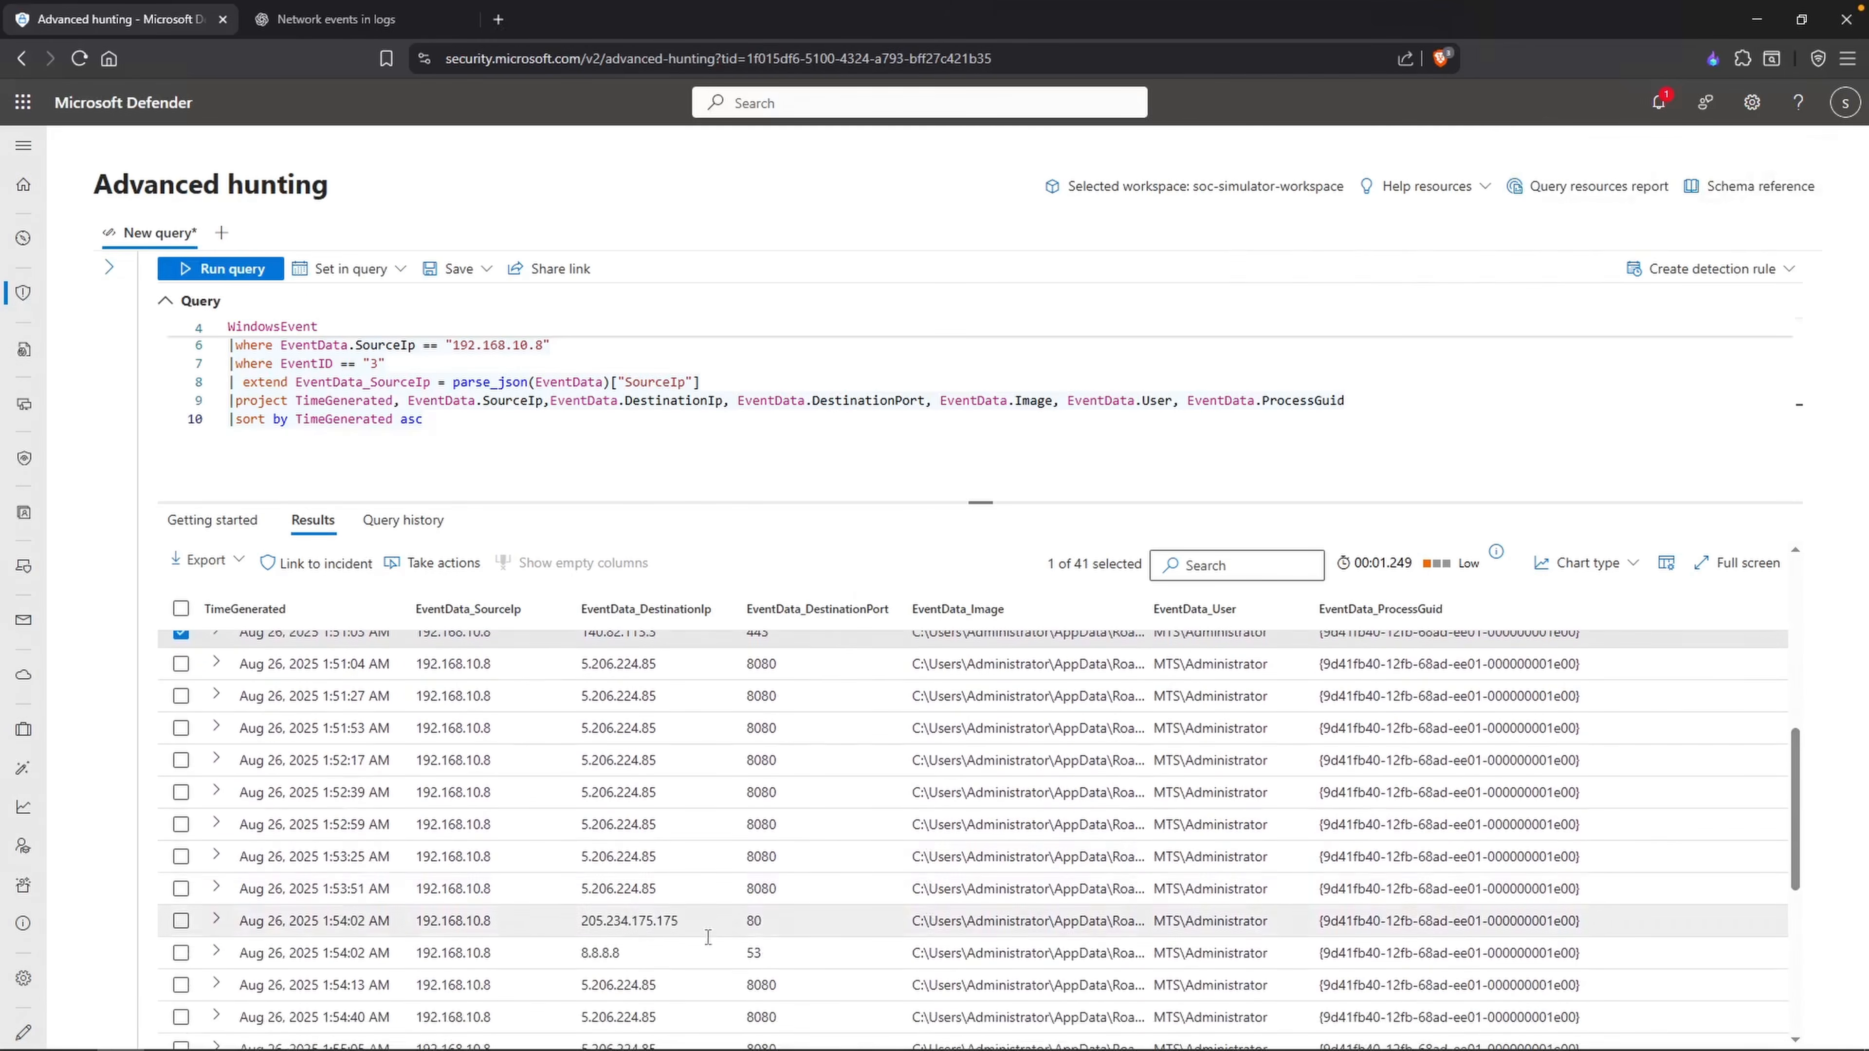
pyautogui.scroll(-3, 1243, 891)
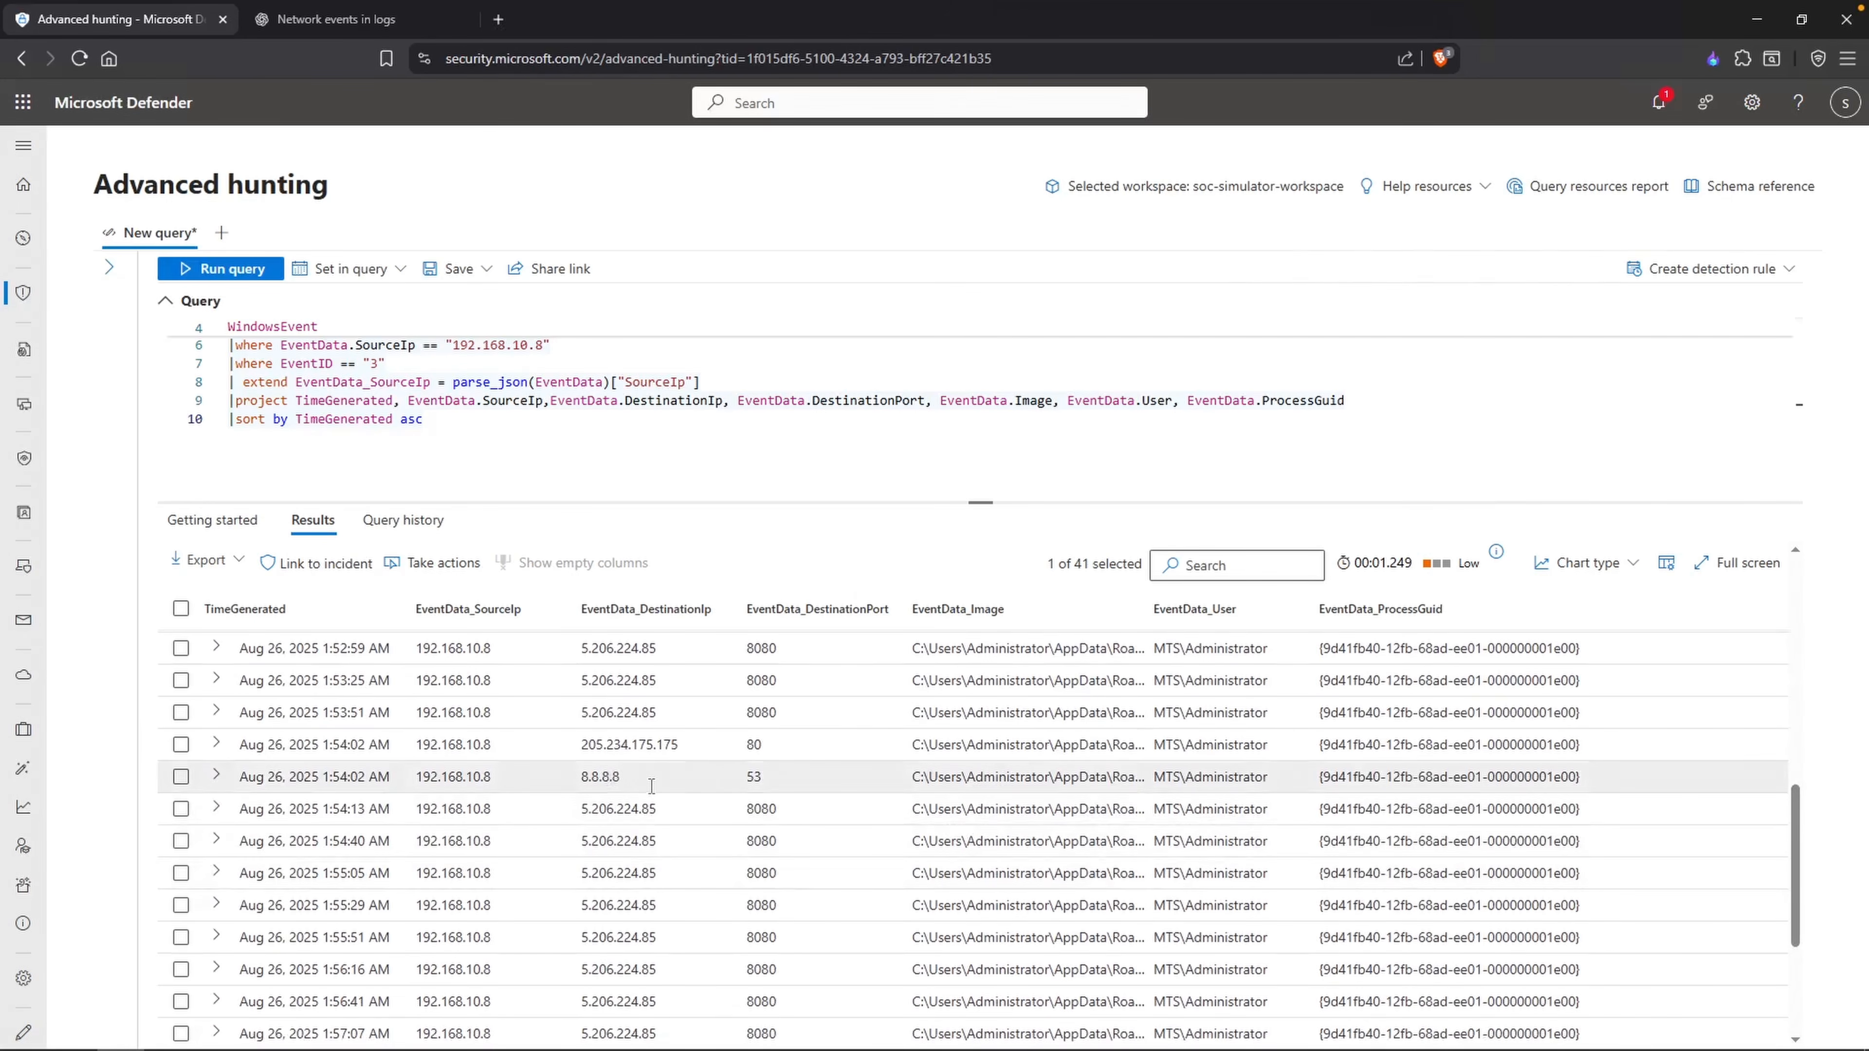
pyautogui.scroll(-4, 1703, 908)
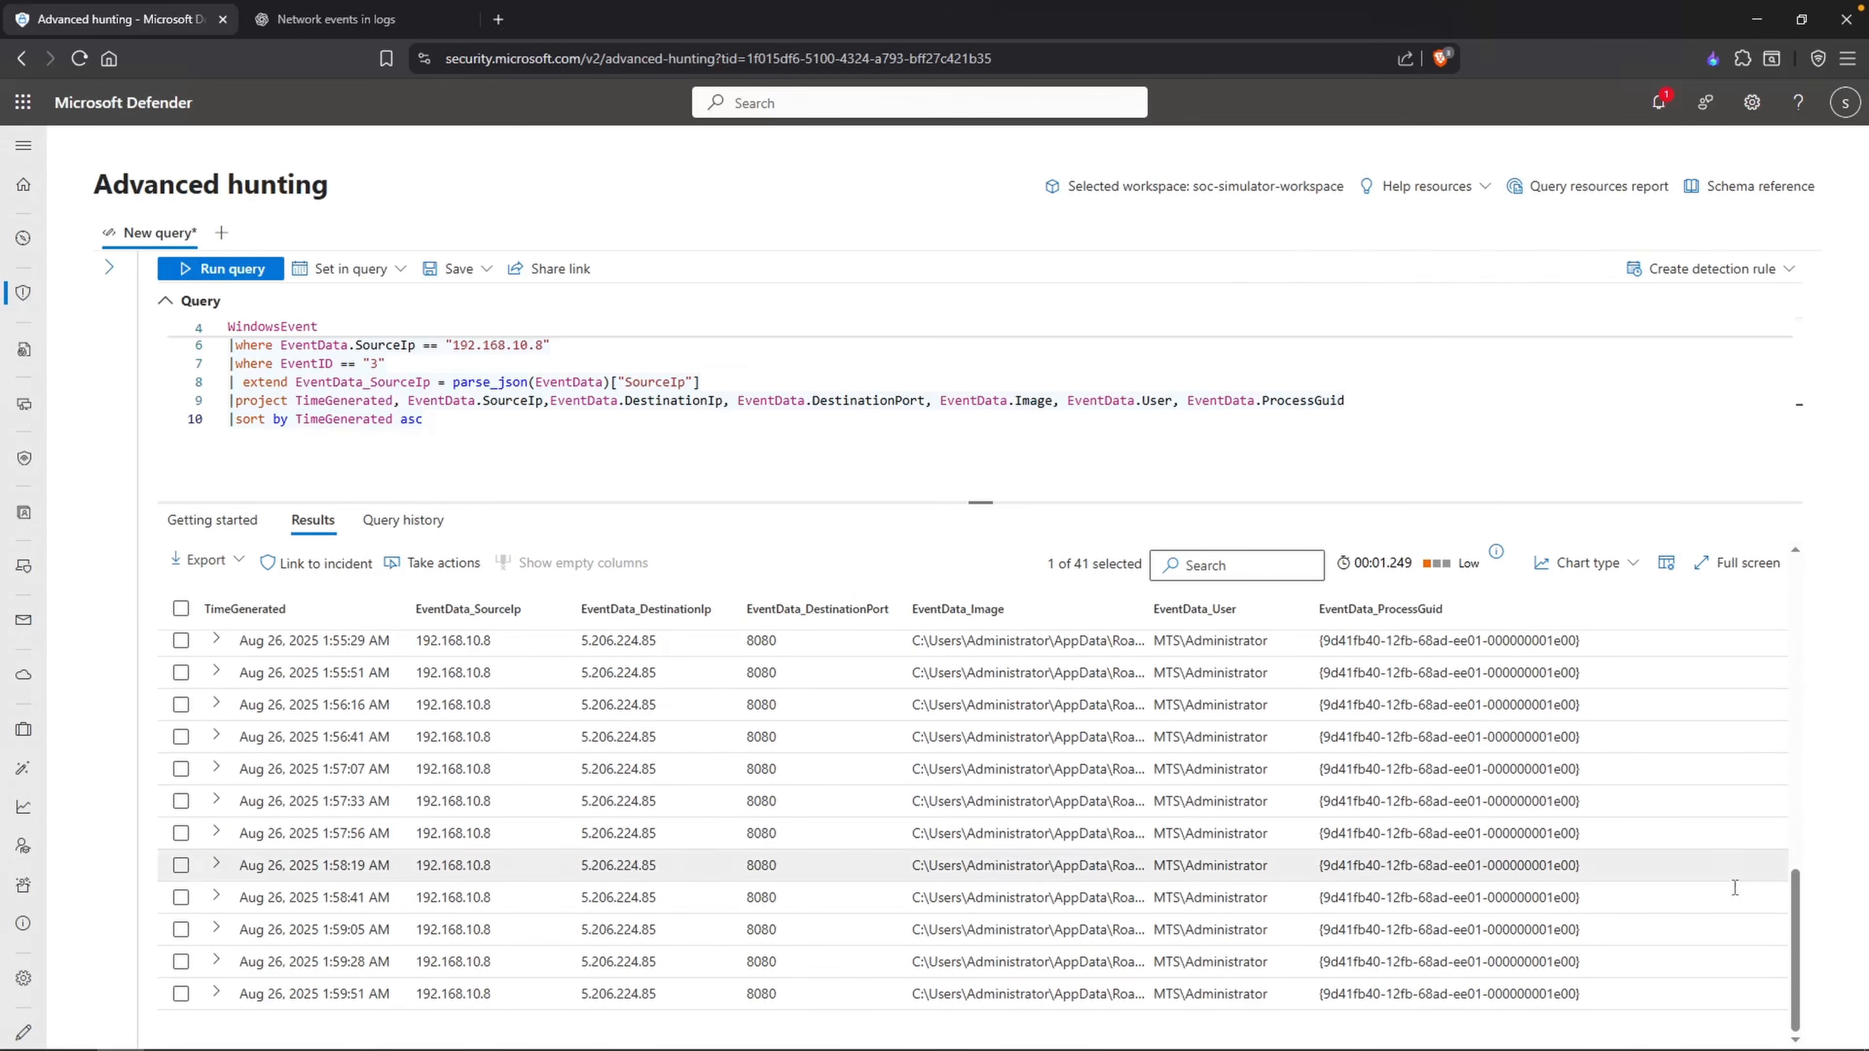
pyautogui.scroll(7, 1590, 814)
pyautogui.moveTo(1586, 811); pyautogui.dragTo(1321, 812)
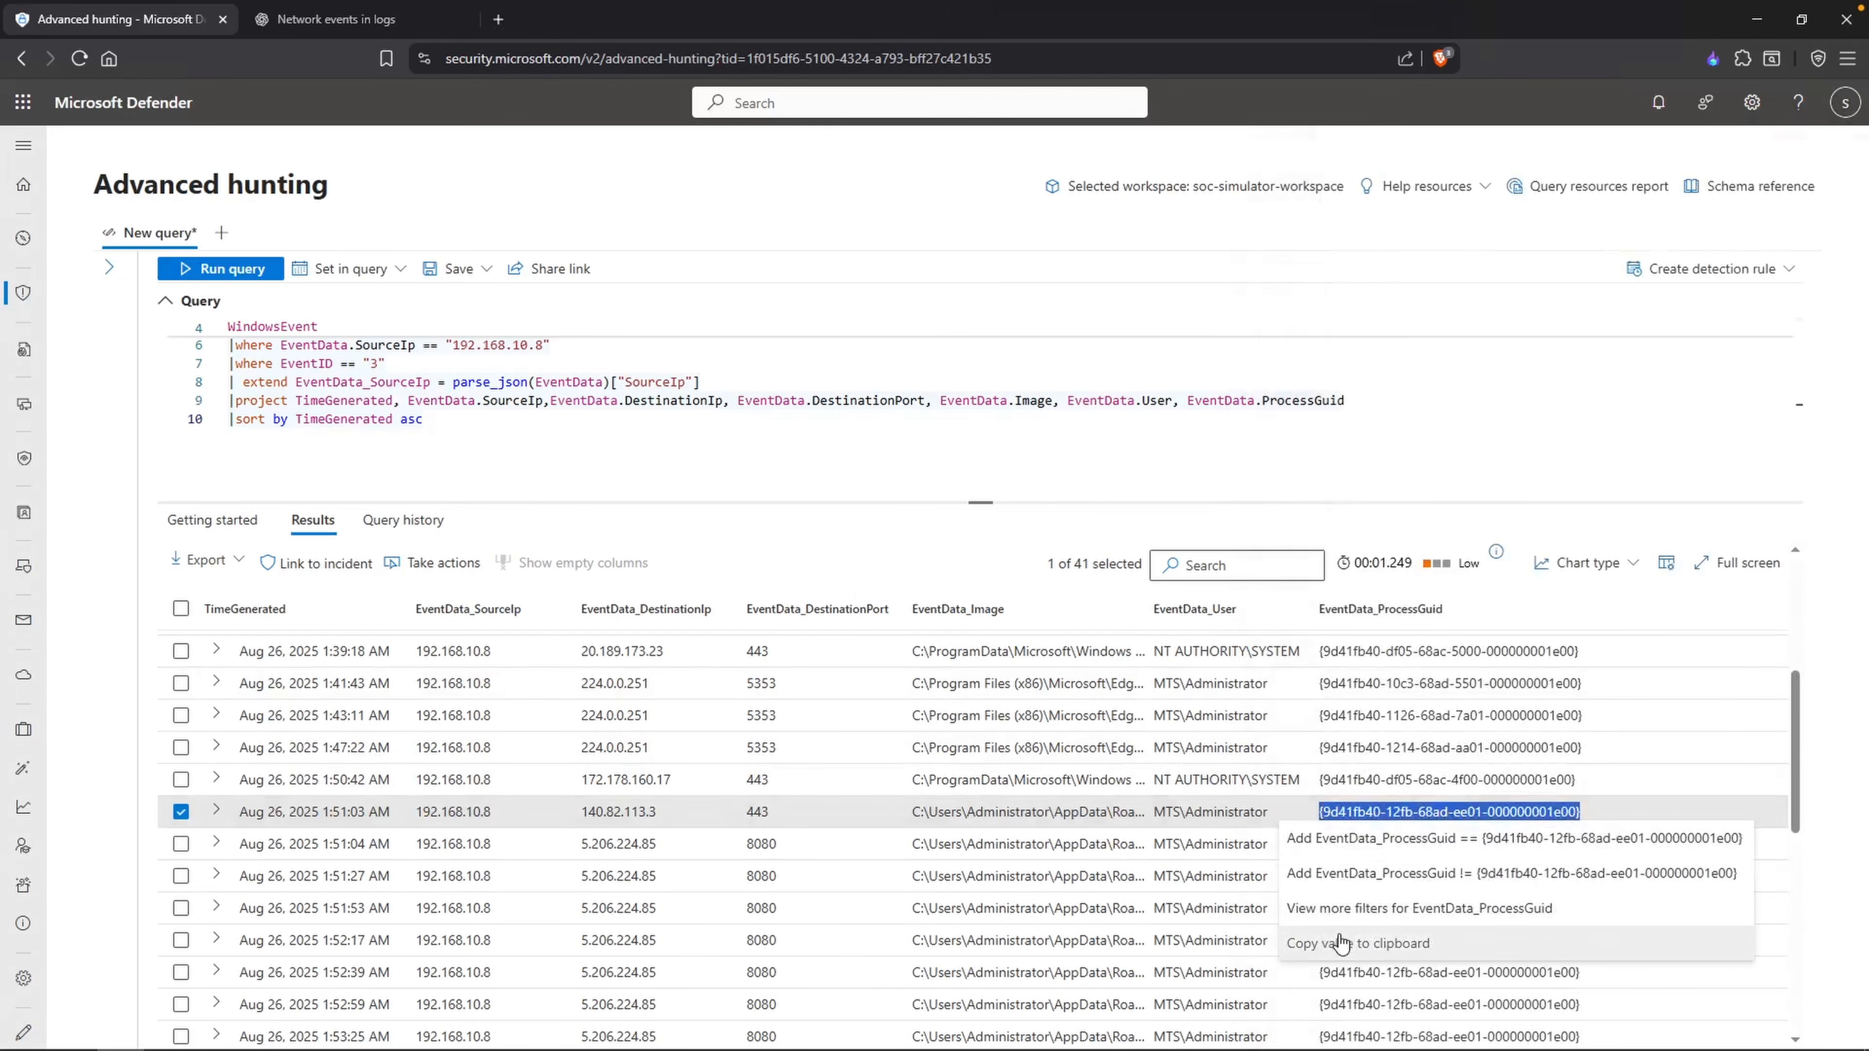
pyautogui.write('WindowsEvent')
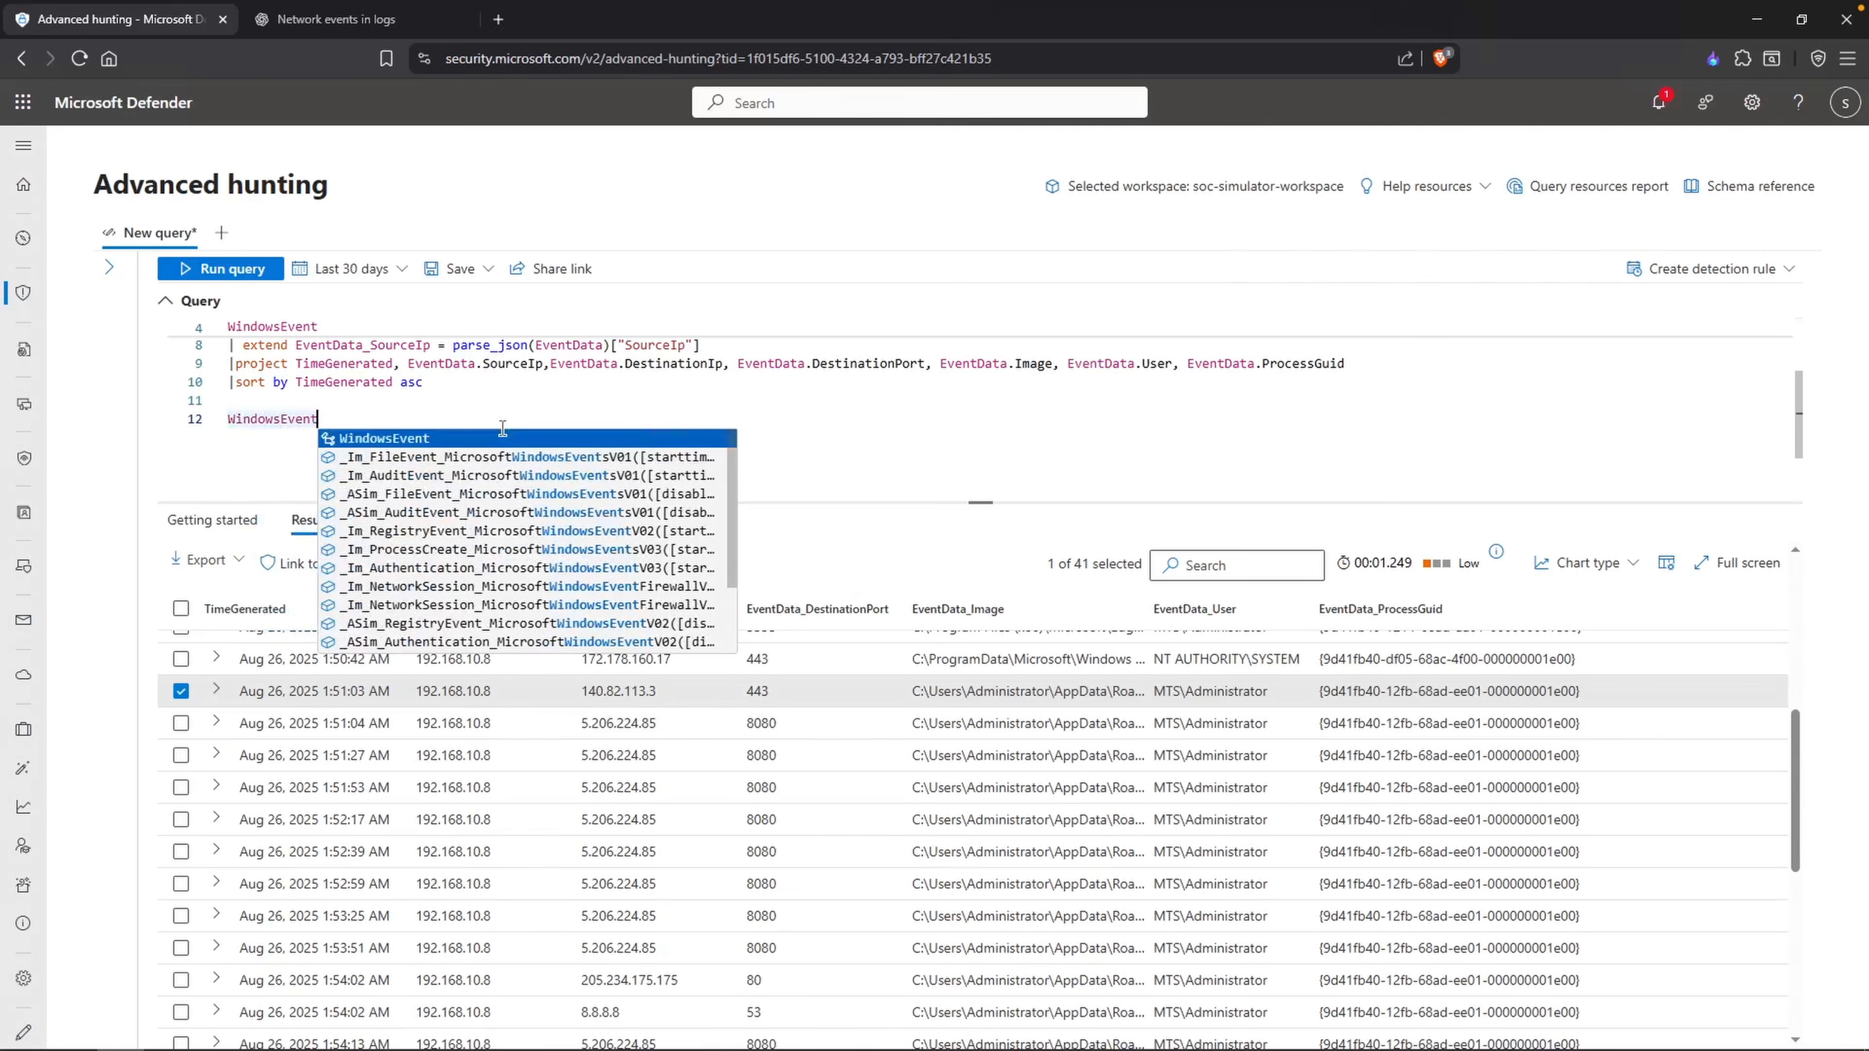
pyautogui.press('Return')
pyautogui.write('|')
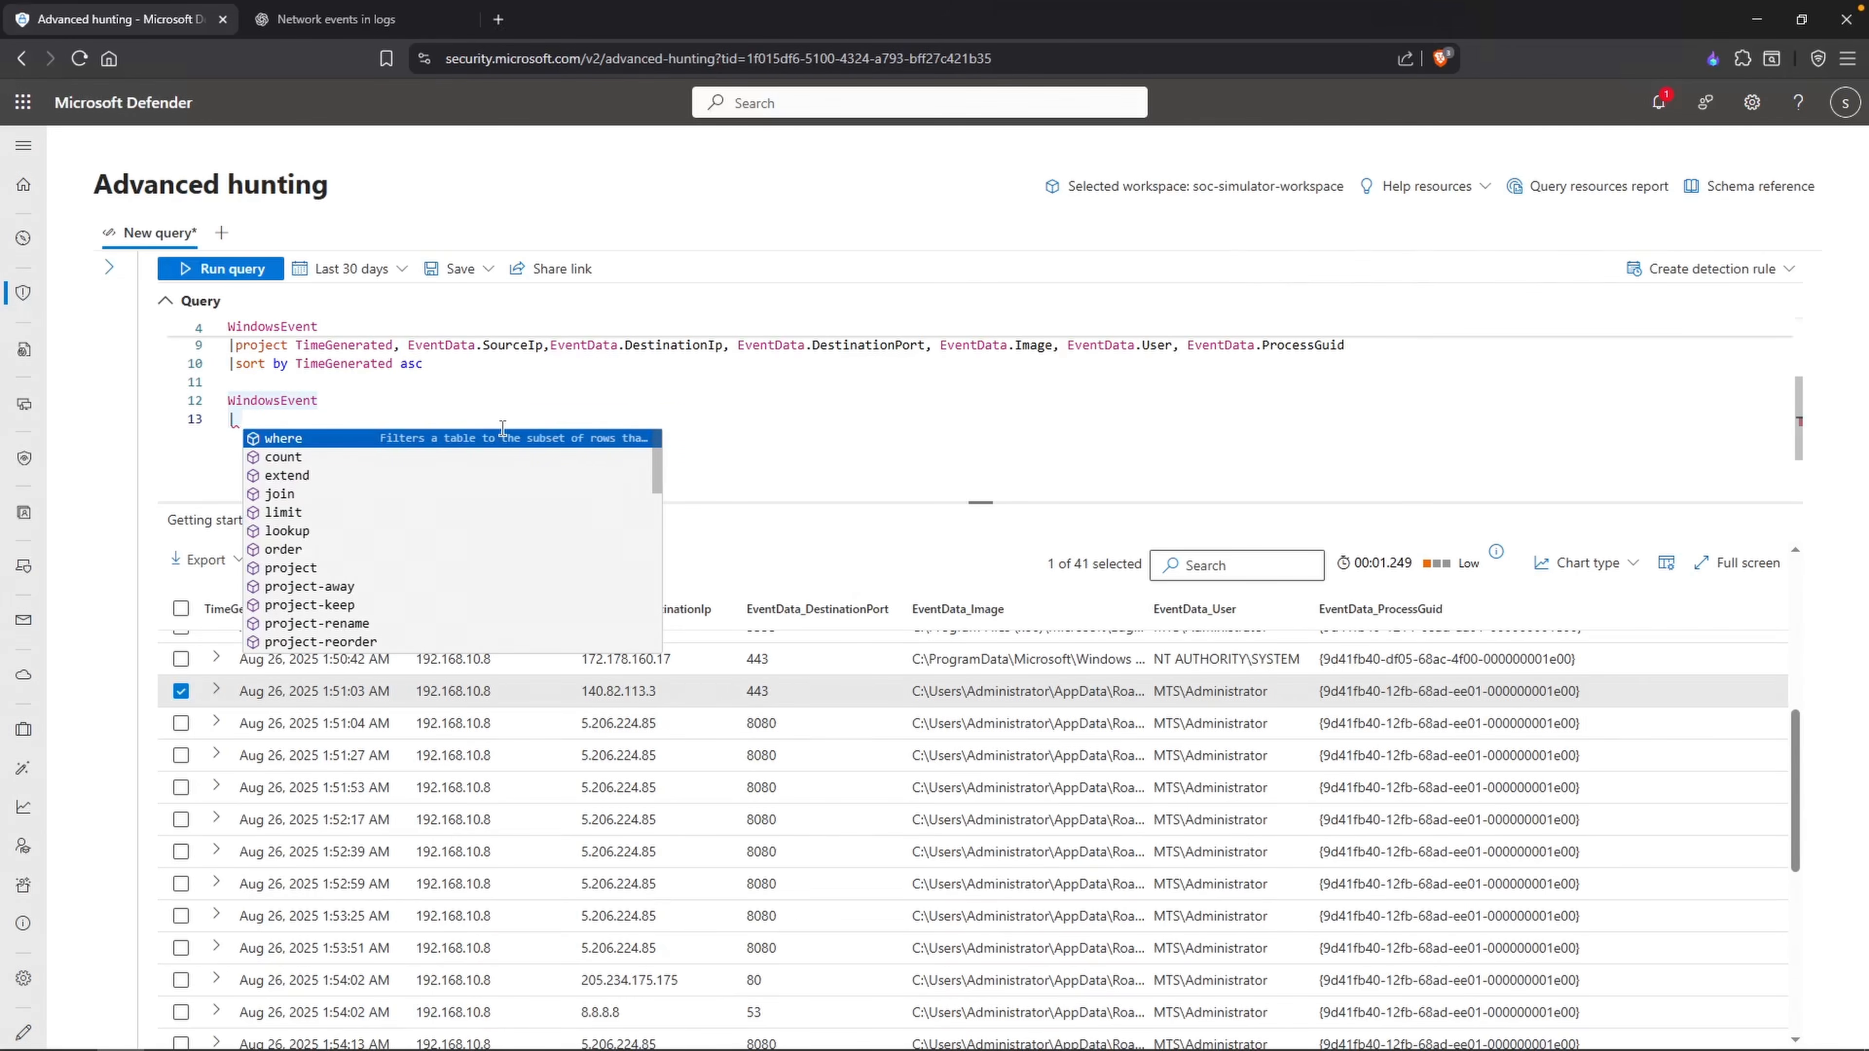
pyautogui.write(' where EventData.ProcessGuid ==')
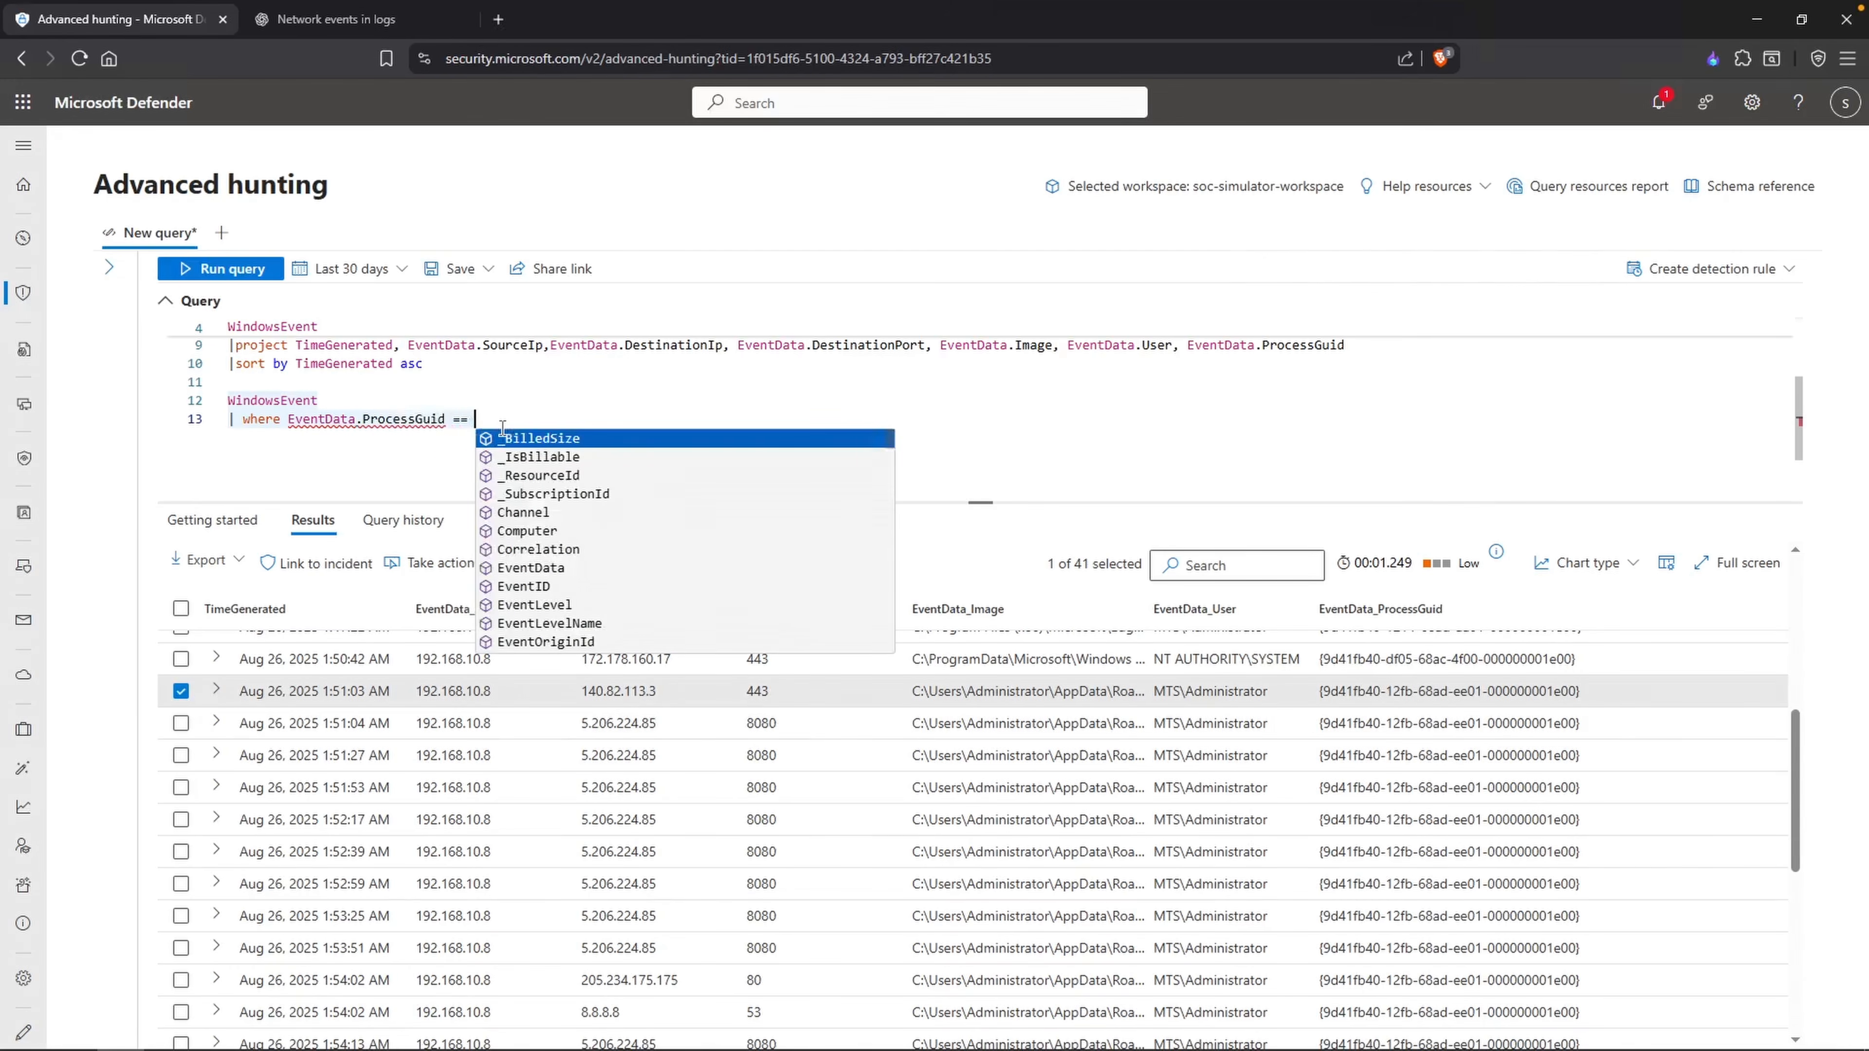
pyautogui.hotkey('ctrl', 'v')
pyautogui.write('"')
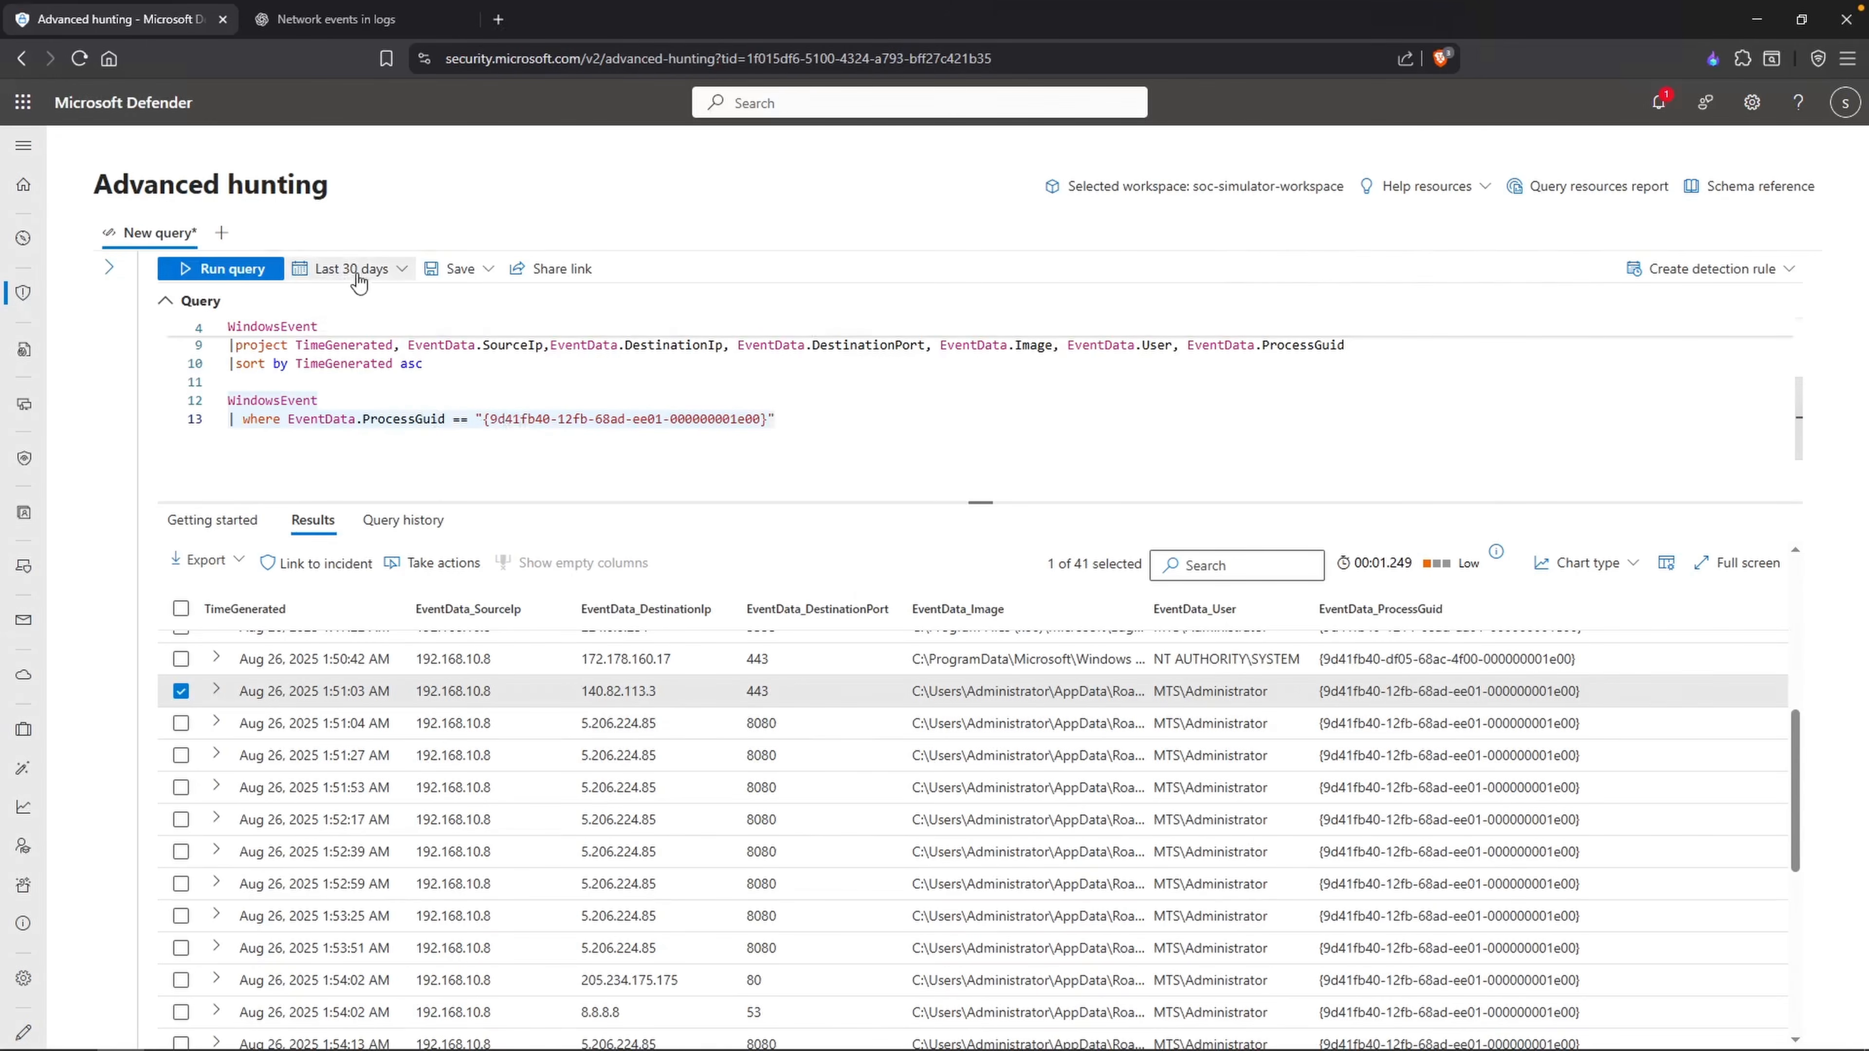
pyautogui.scroll(3, 400, 402)
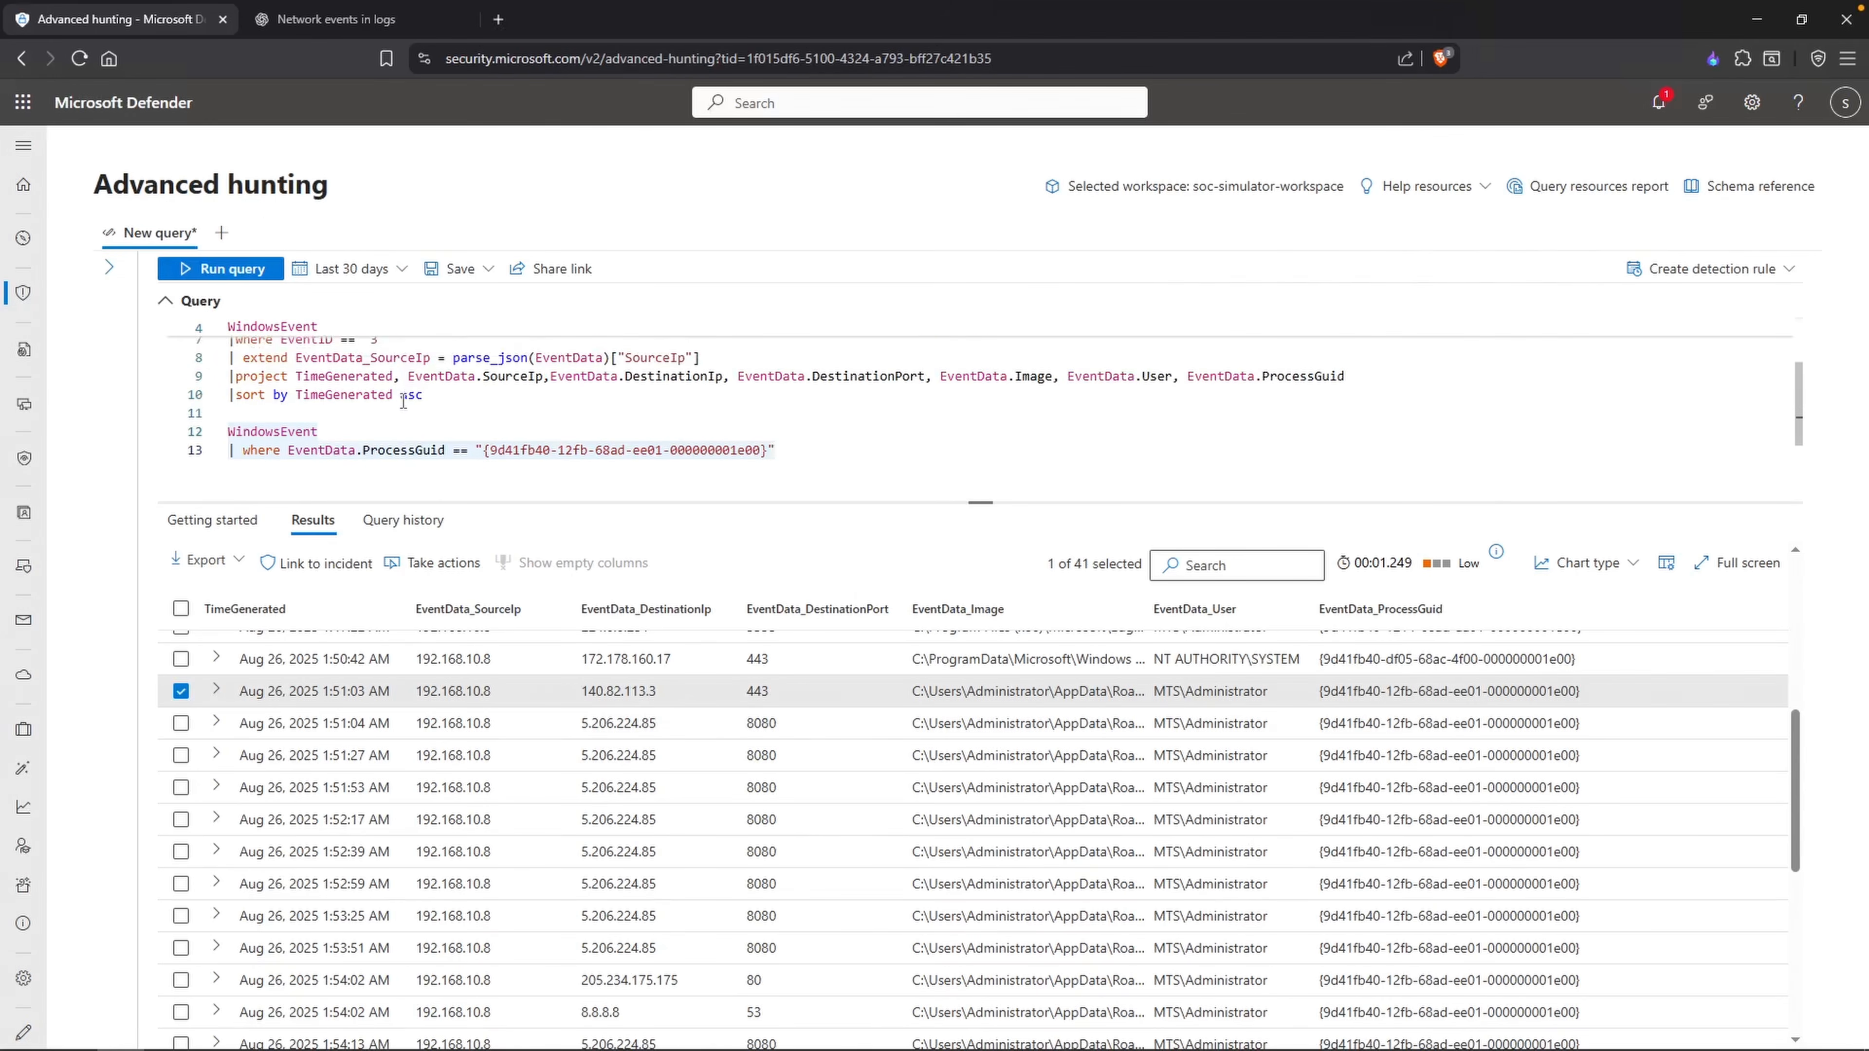
pyautogui.moveTo(913, 354); pyautogui.dragTo(230, 355)
pyautogui.hotkey('ctrl', 'c')
pyautogui.scroll(-1, 337, 377)
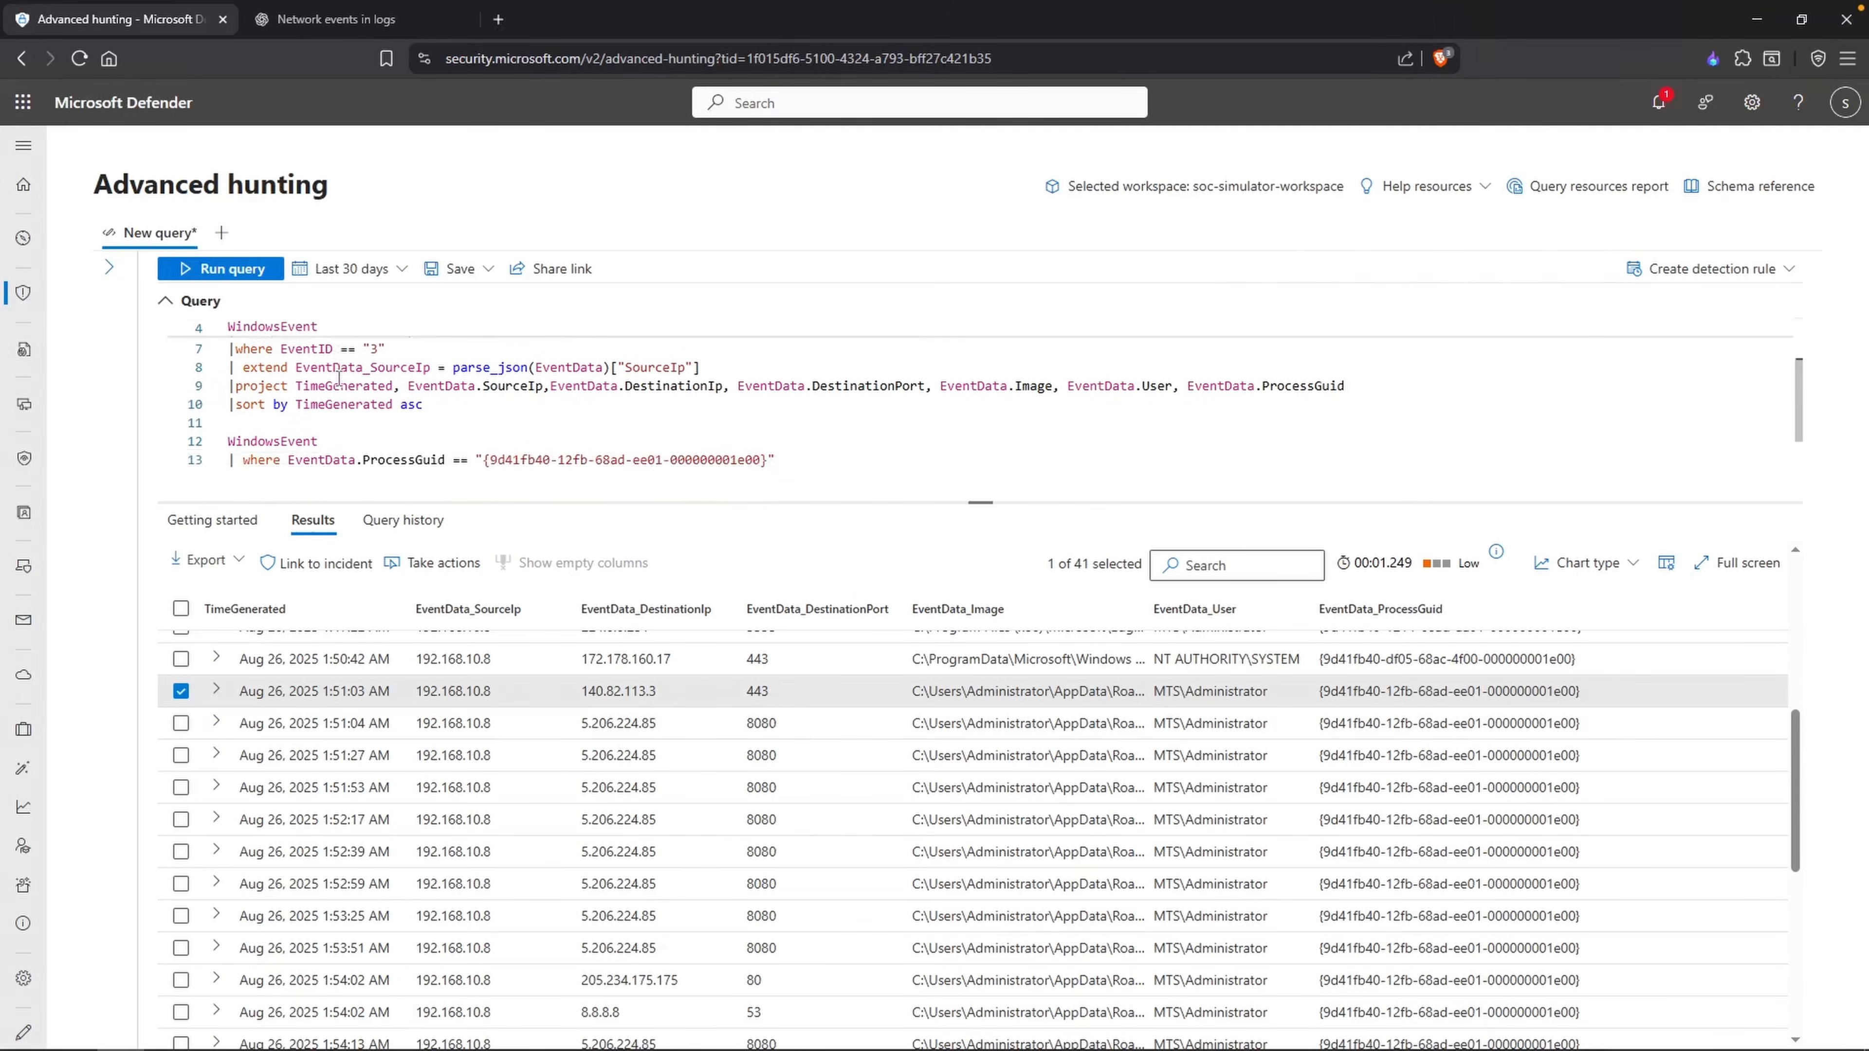
pyautogui.click(407, 431)
pyautogui.press('Return')
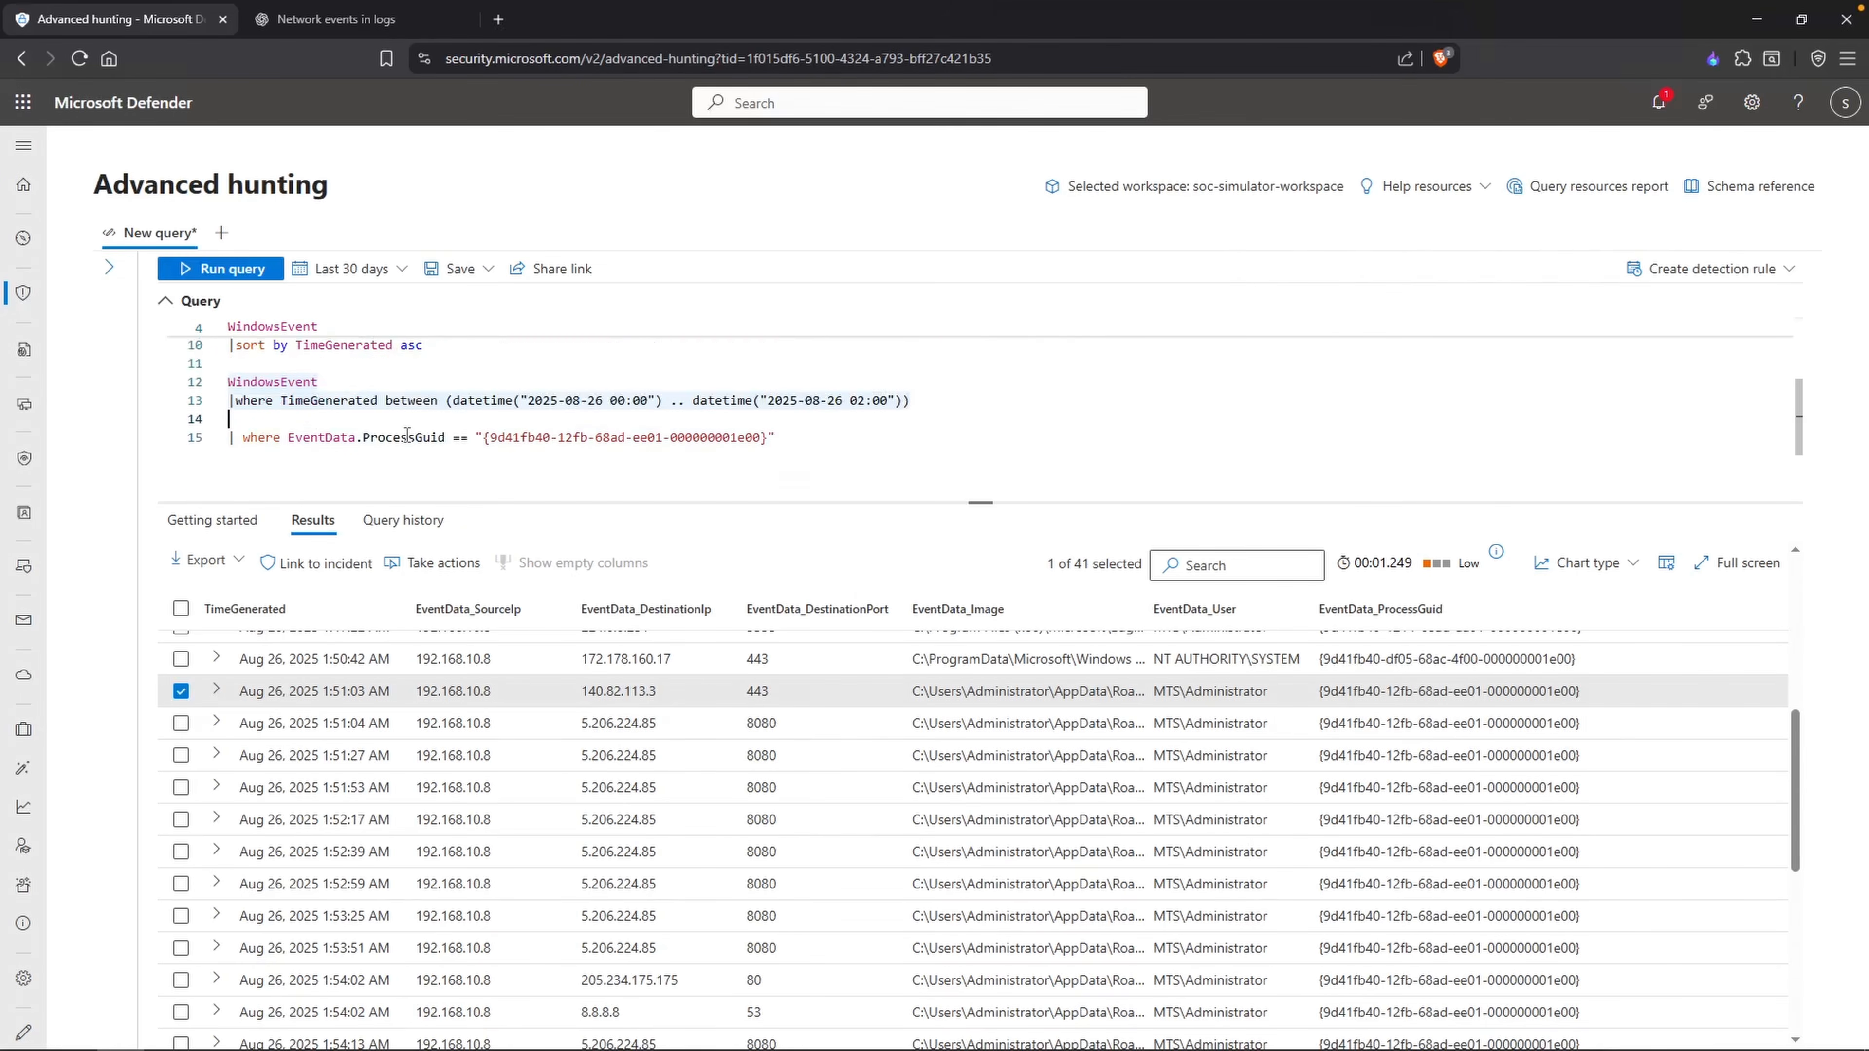
pyautogui.hotkey('ctrl', 'v')
pyautogui.hotkey('shift', 'Return')
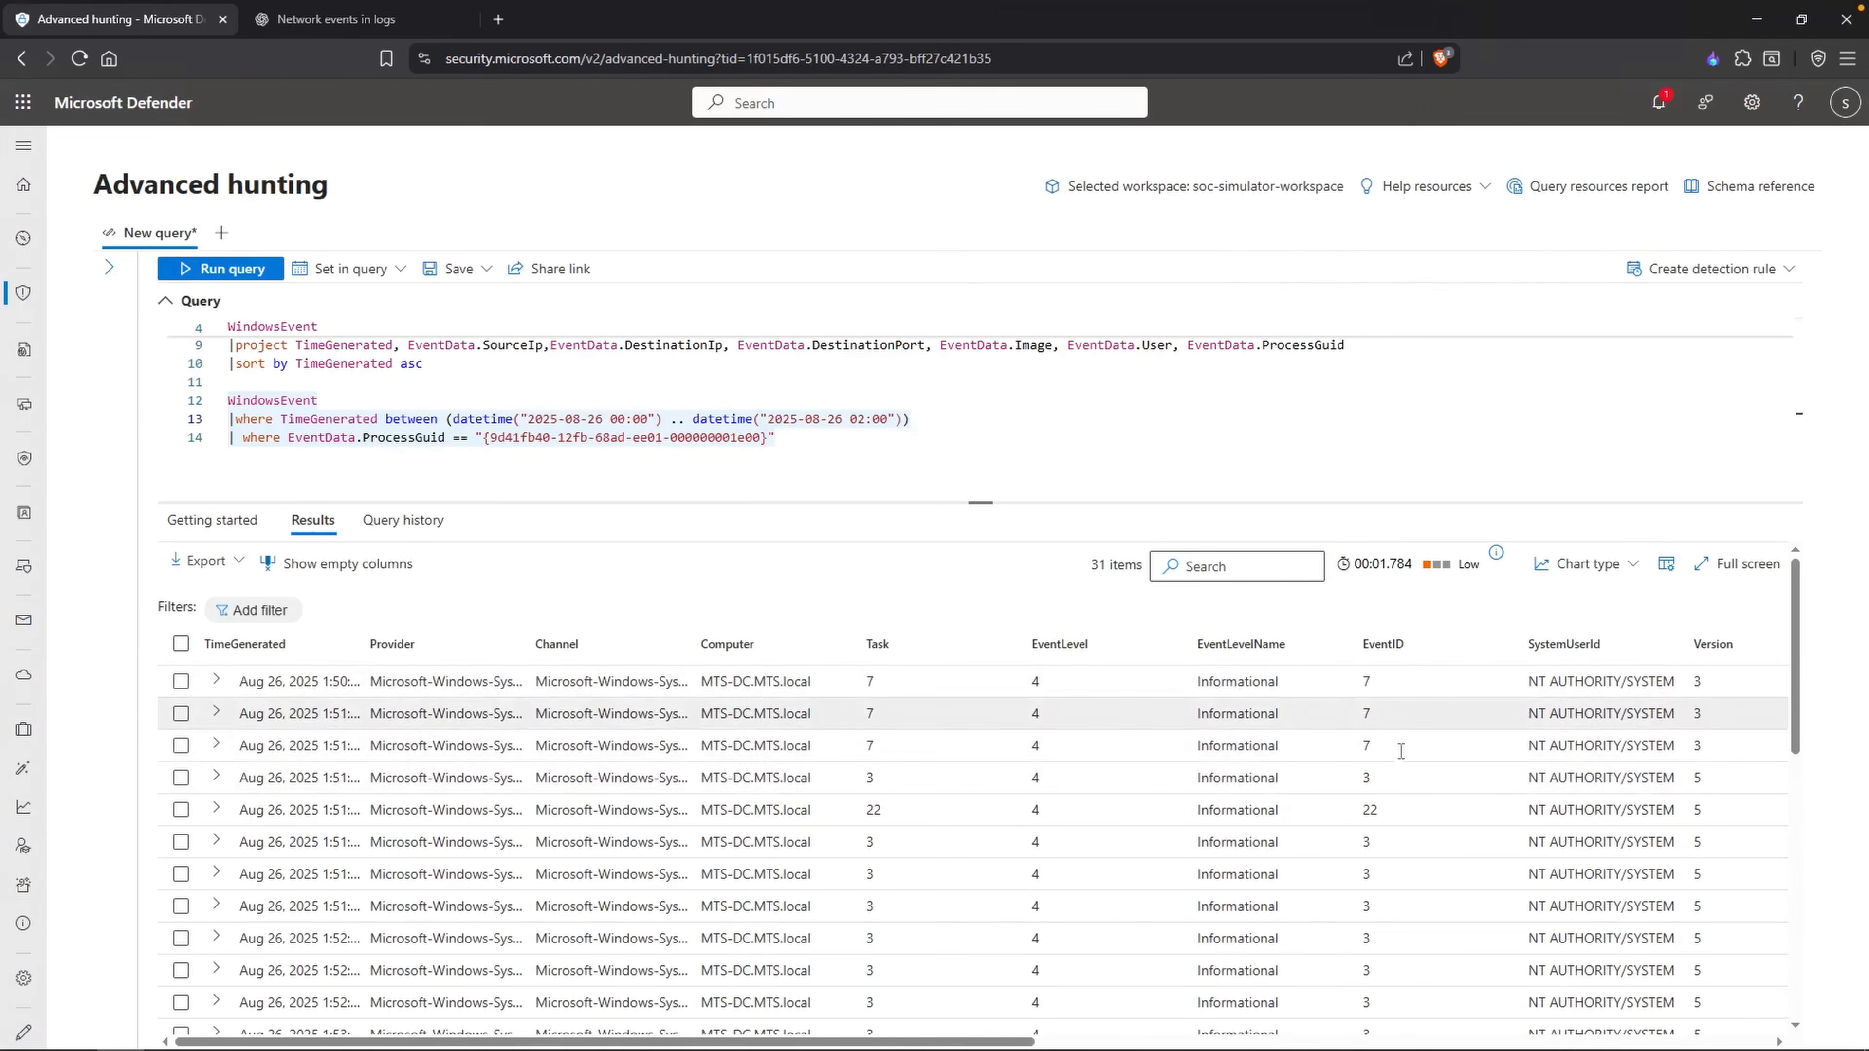
# Step: Scan the EventID column across the ProcessGuid query results
pyautogui.scroll(-8, 1405, 795)
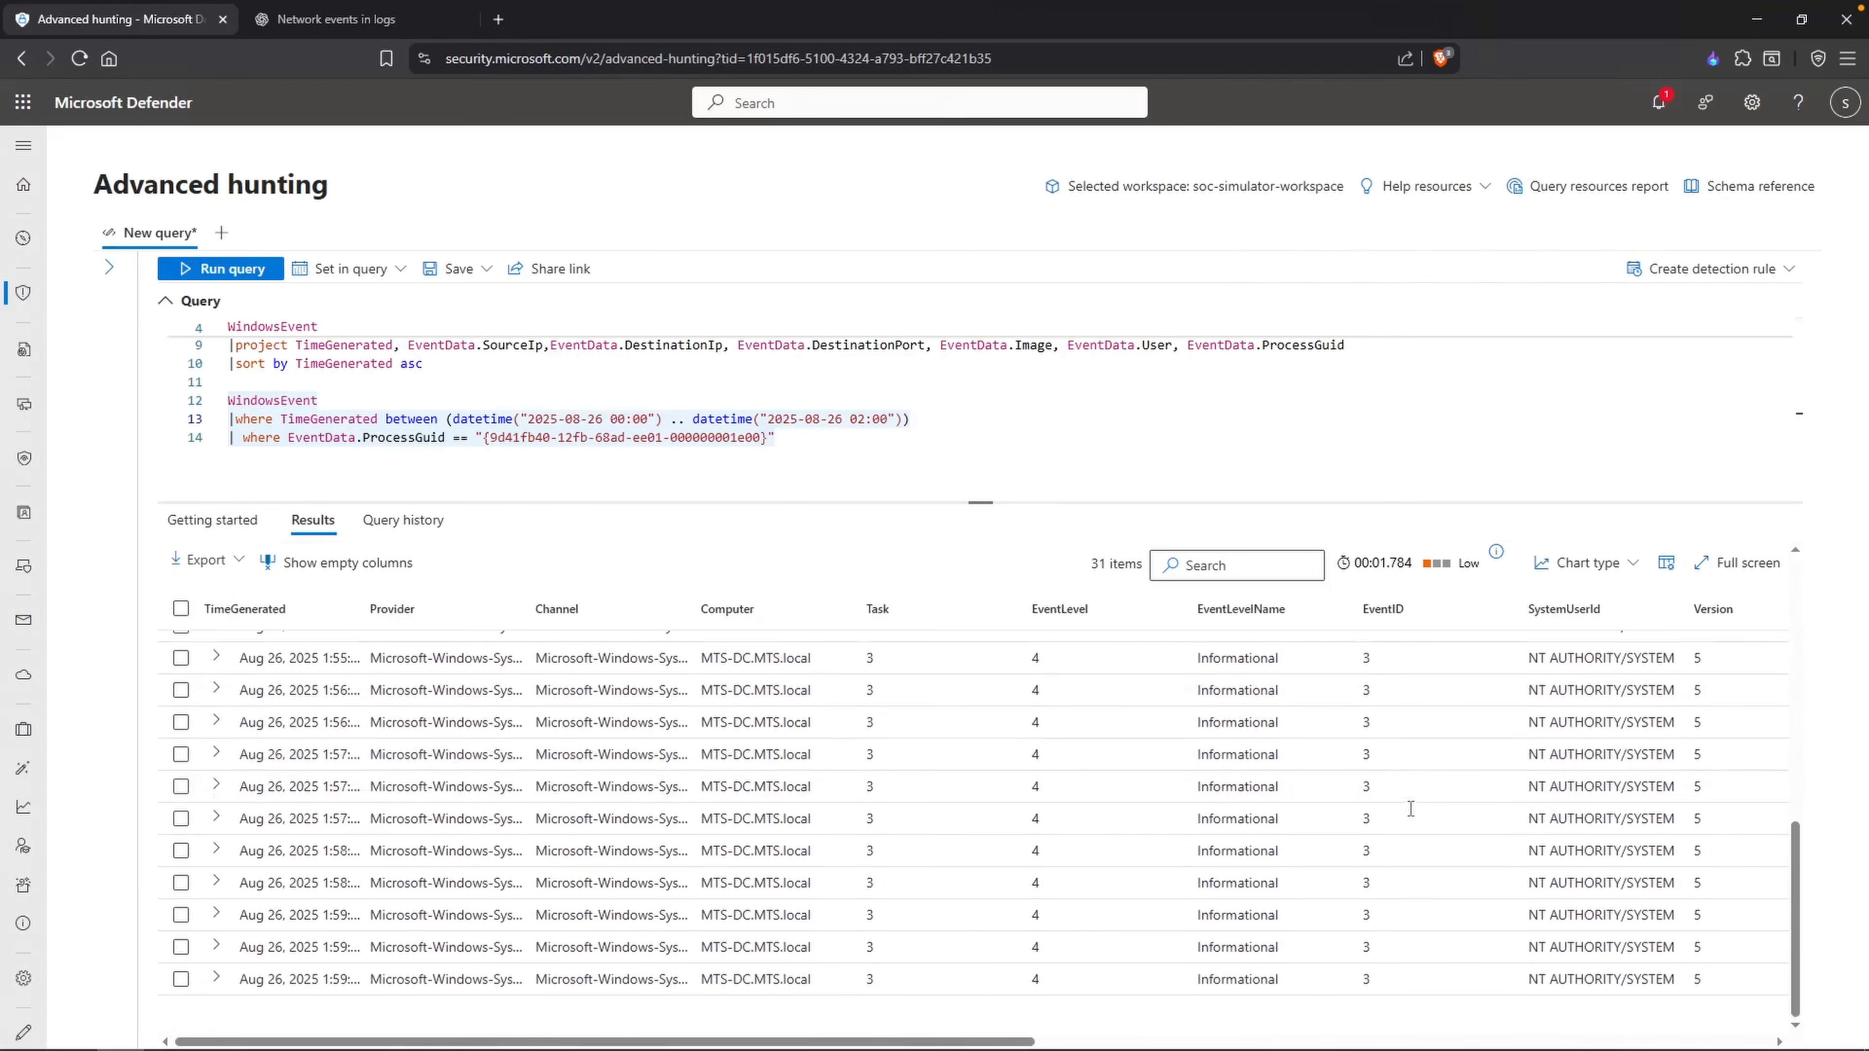
pyautogui.scroll(8, 1383, 758)
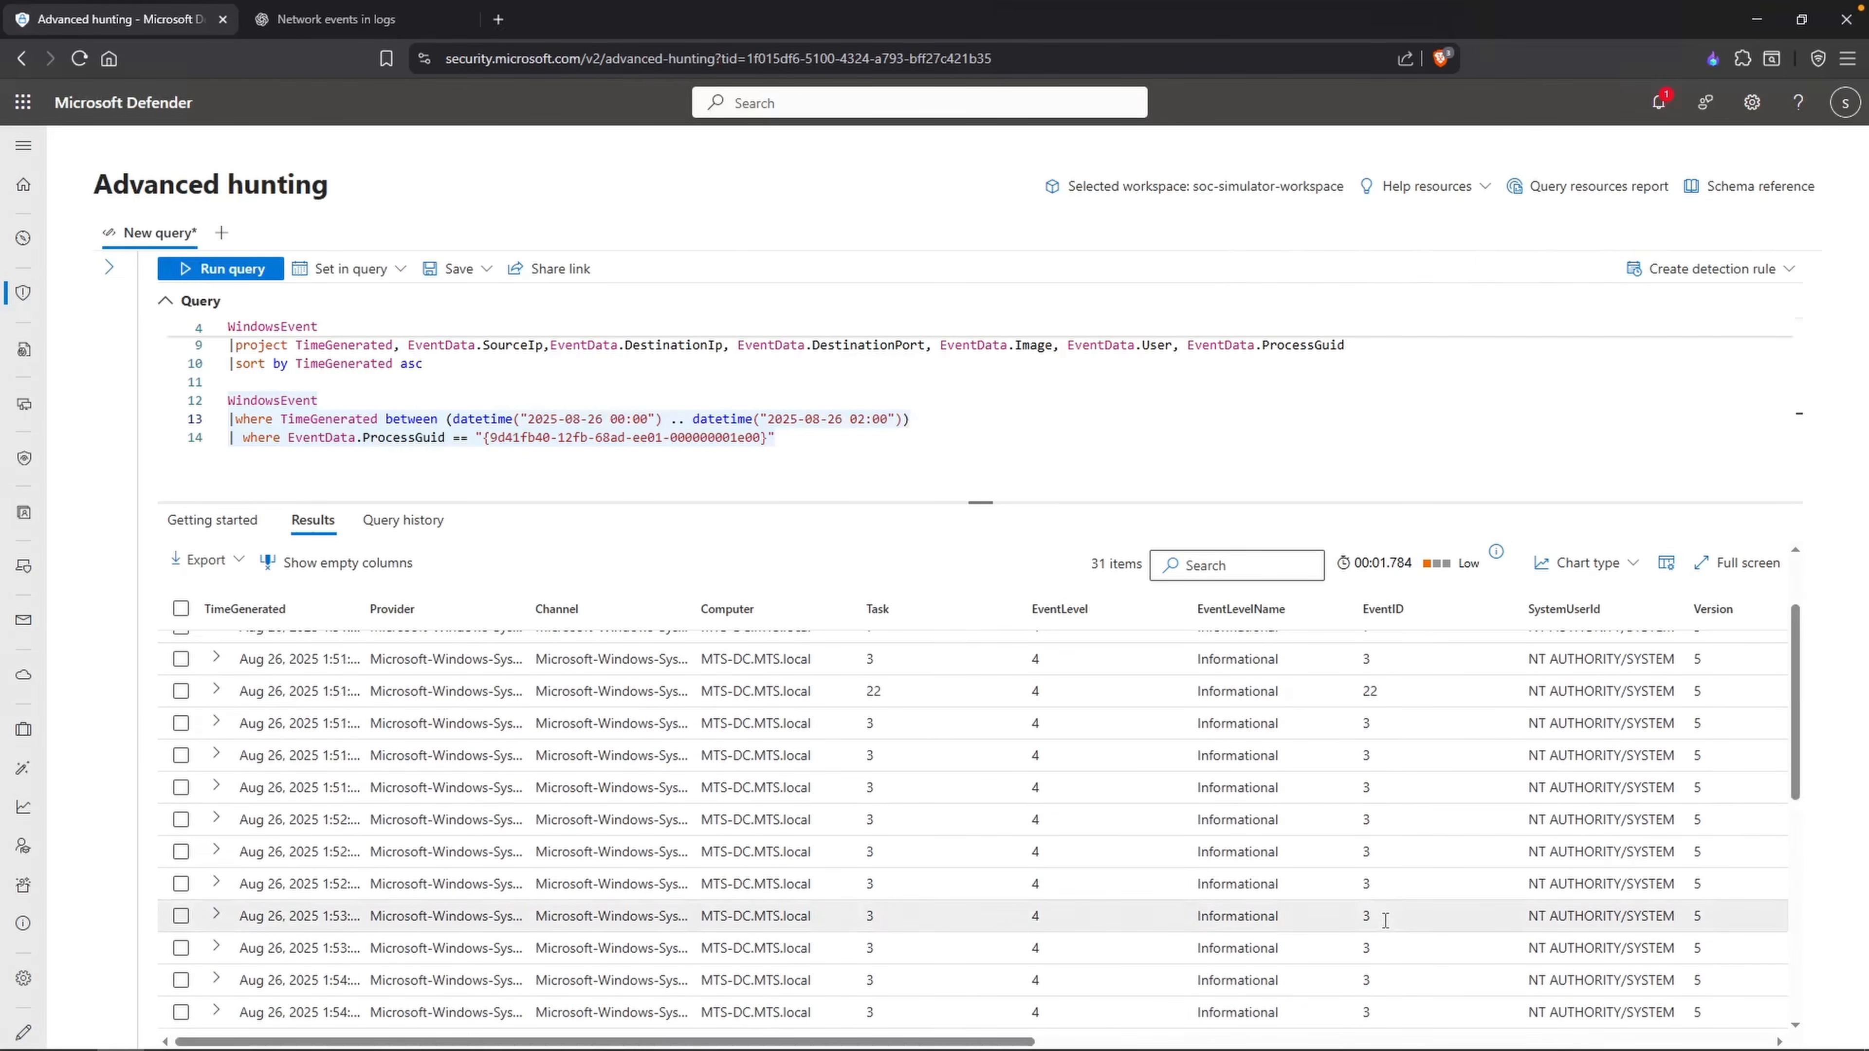
# Step: Comment out the TimeGenerated filter line in the second WindowsEvent query
pyautogui.click(912, 423)
pyautogui.click(913, 423)
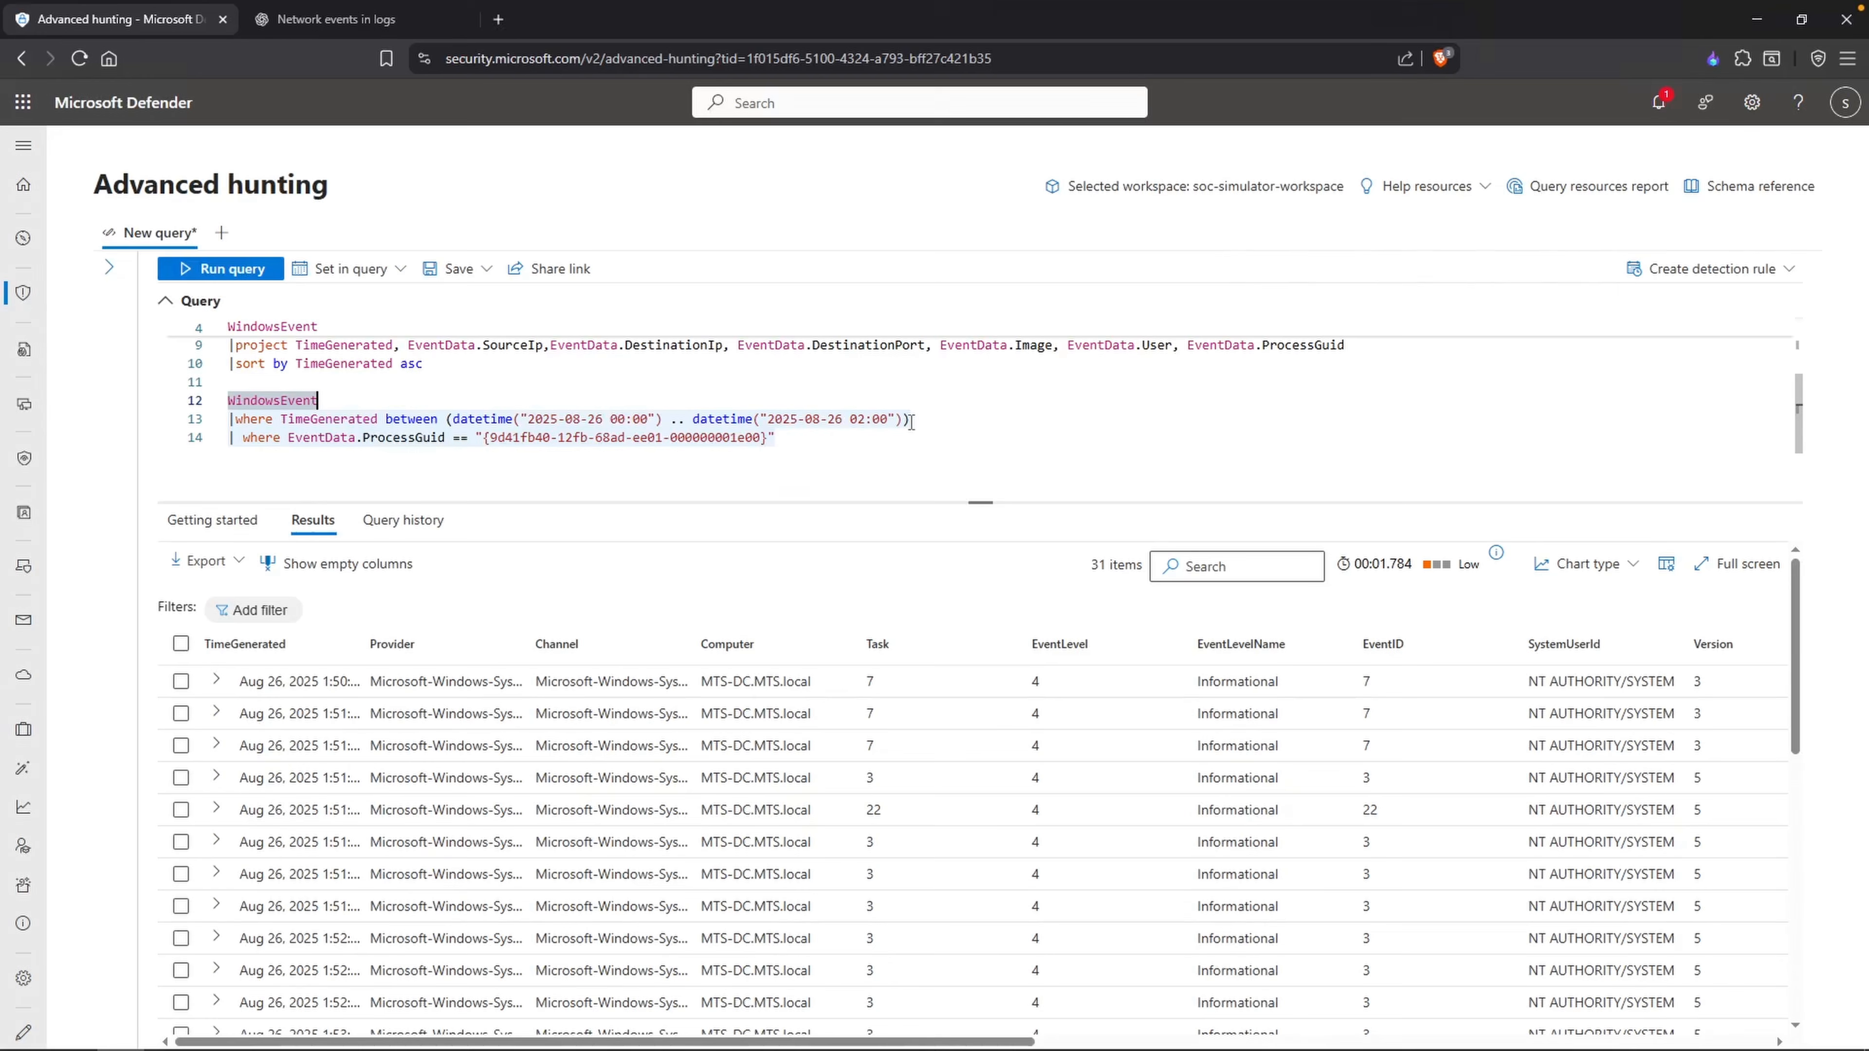
pyautogui.click(230, 425)
pyautogui.write('//')
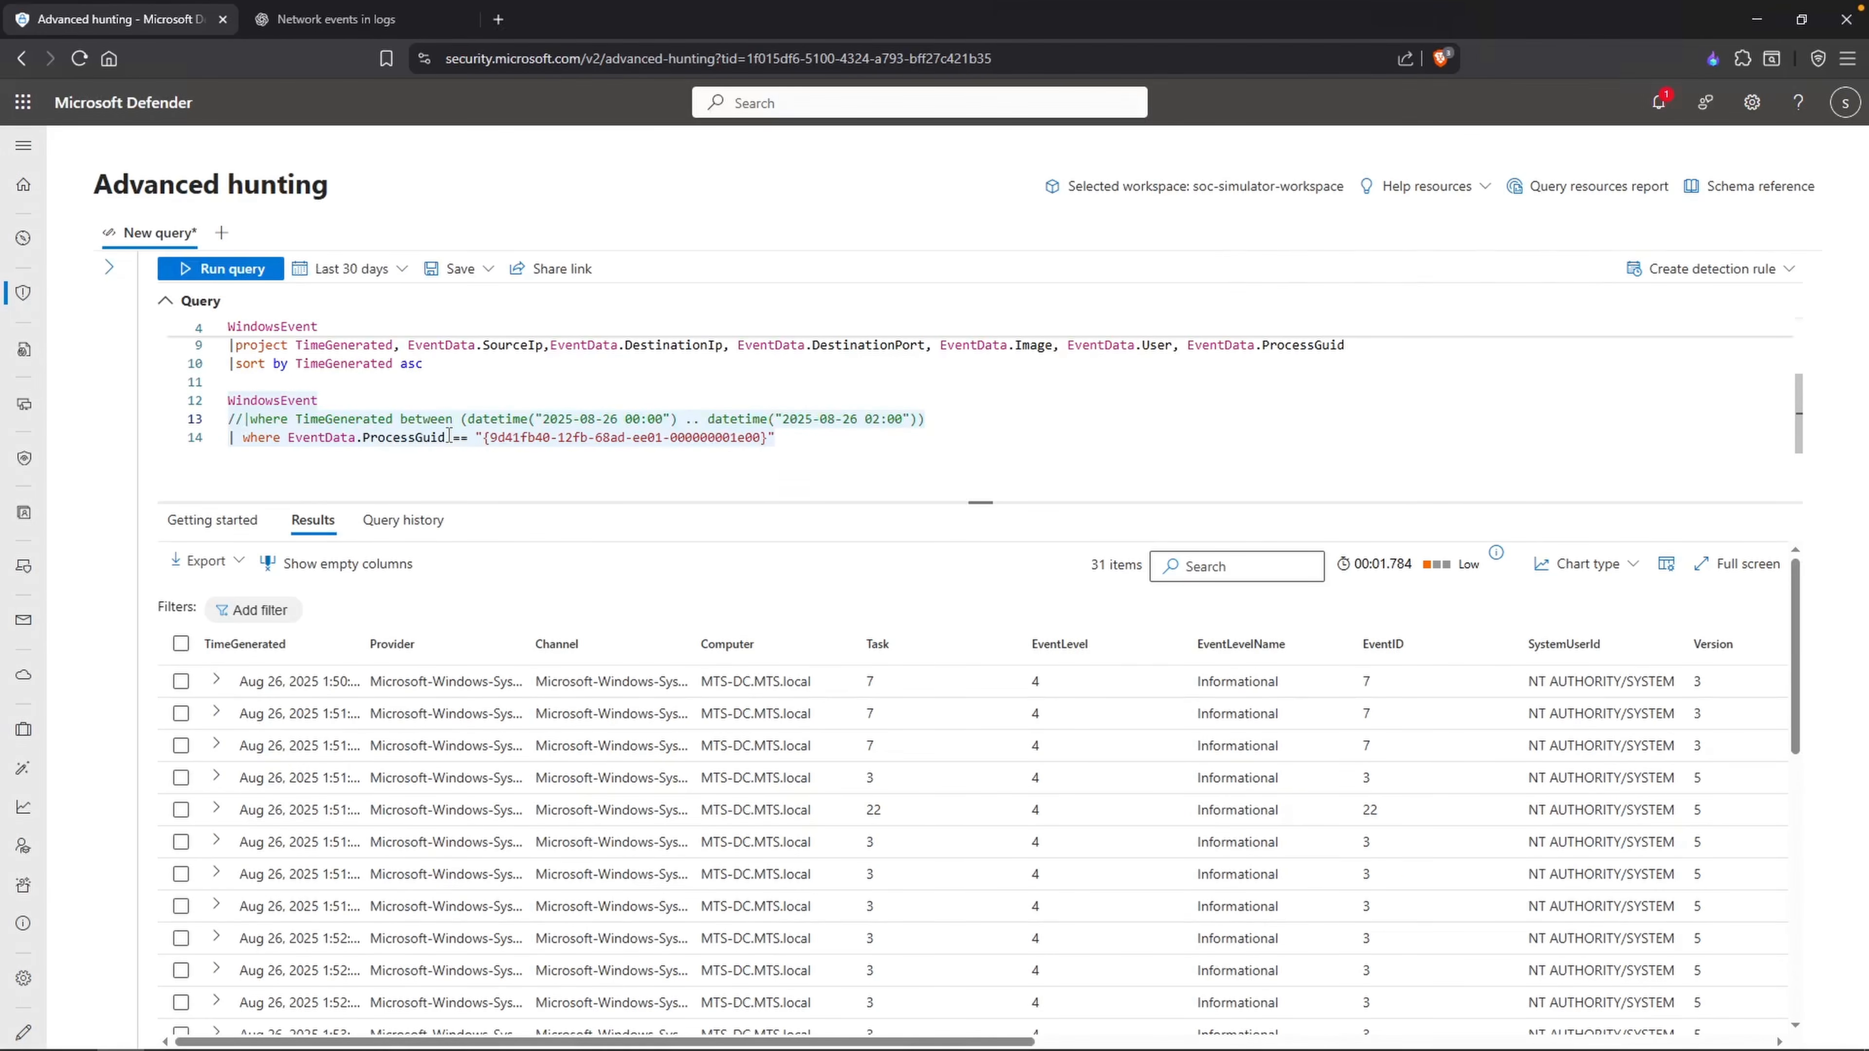
# Step: Add a summarize by EventID line below the ProcessGuid filter and run the second query
pyautogui.press('Down')
pyautogui.scroll(-1, 448, 435)
pyautogui.press('End')
pyautogui.press('Return')
pyautogui.write('|su')
pyautogui.press('Tab')
pyautogui.write('by ')
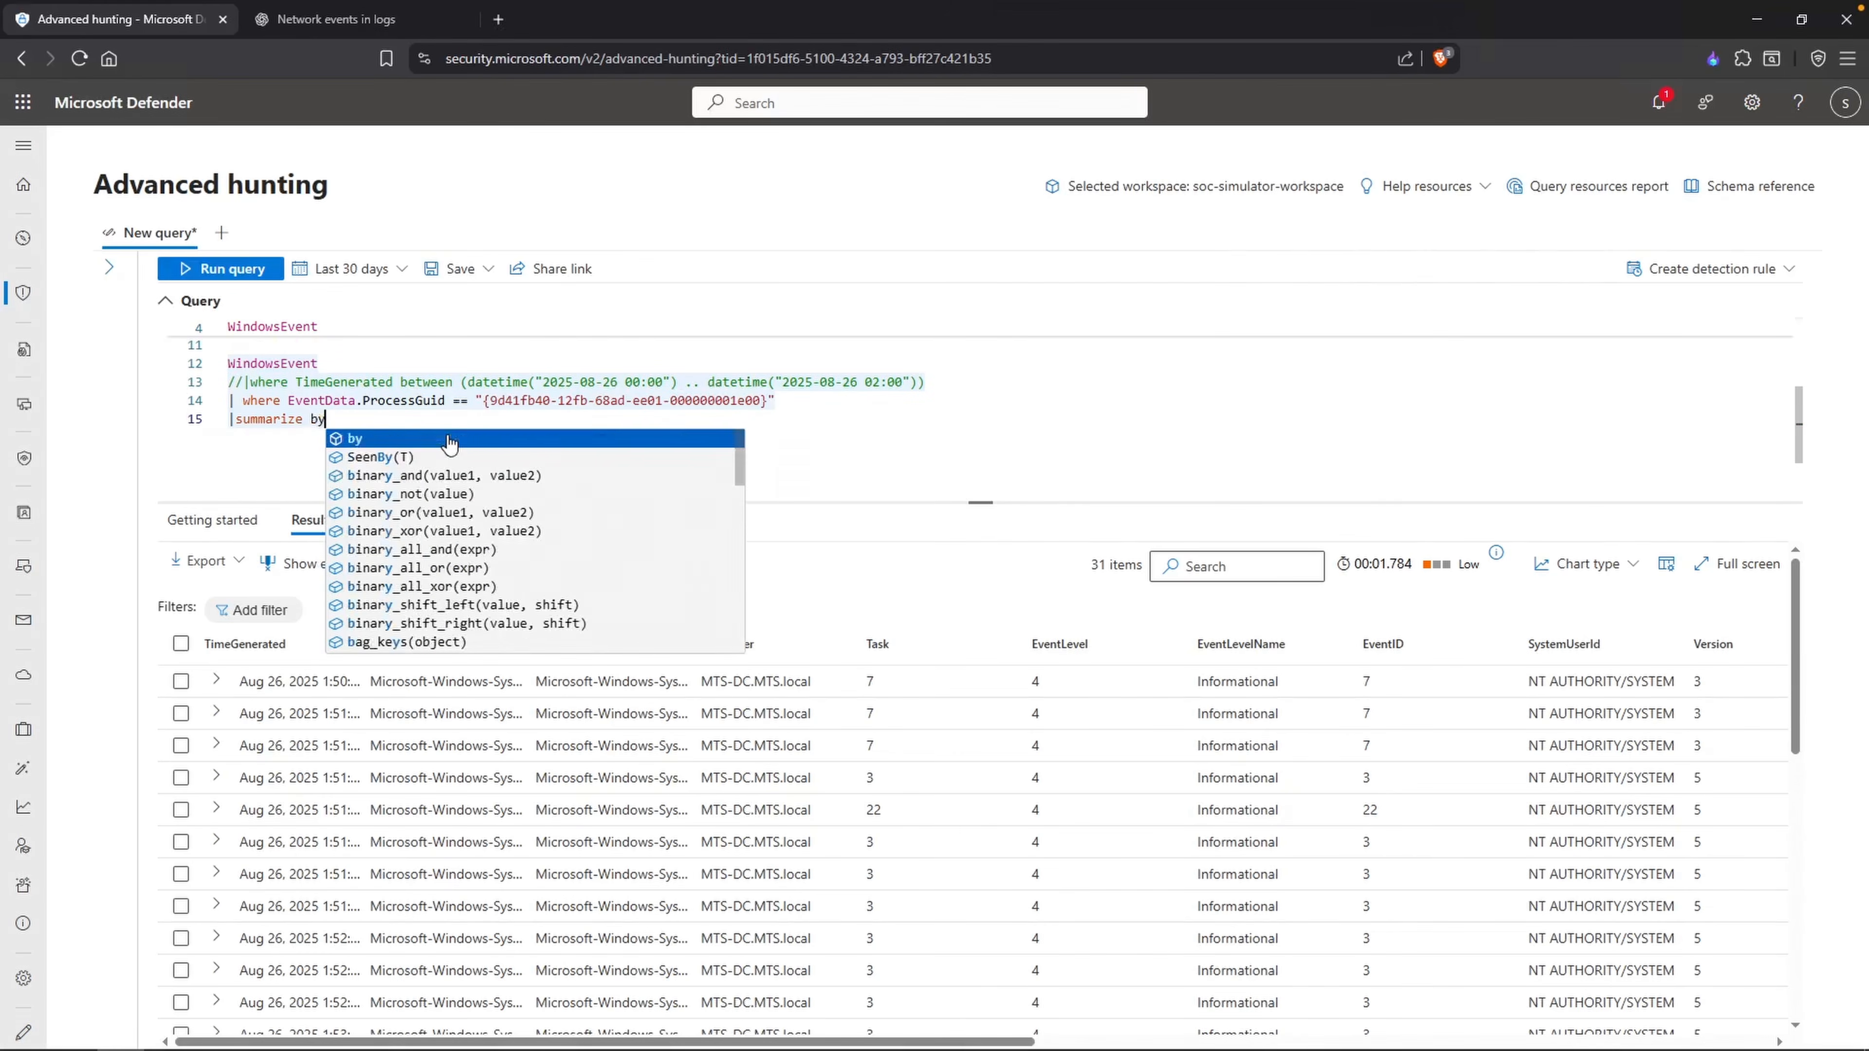
pyautogui.write('EventID')
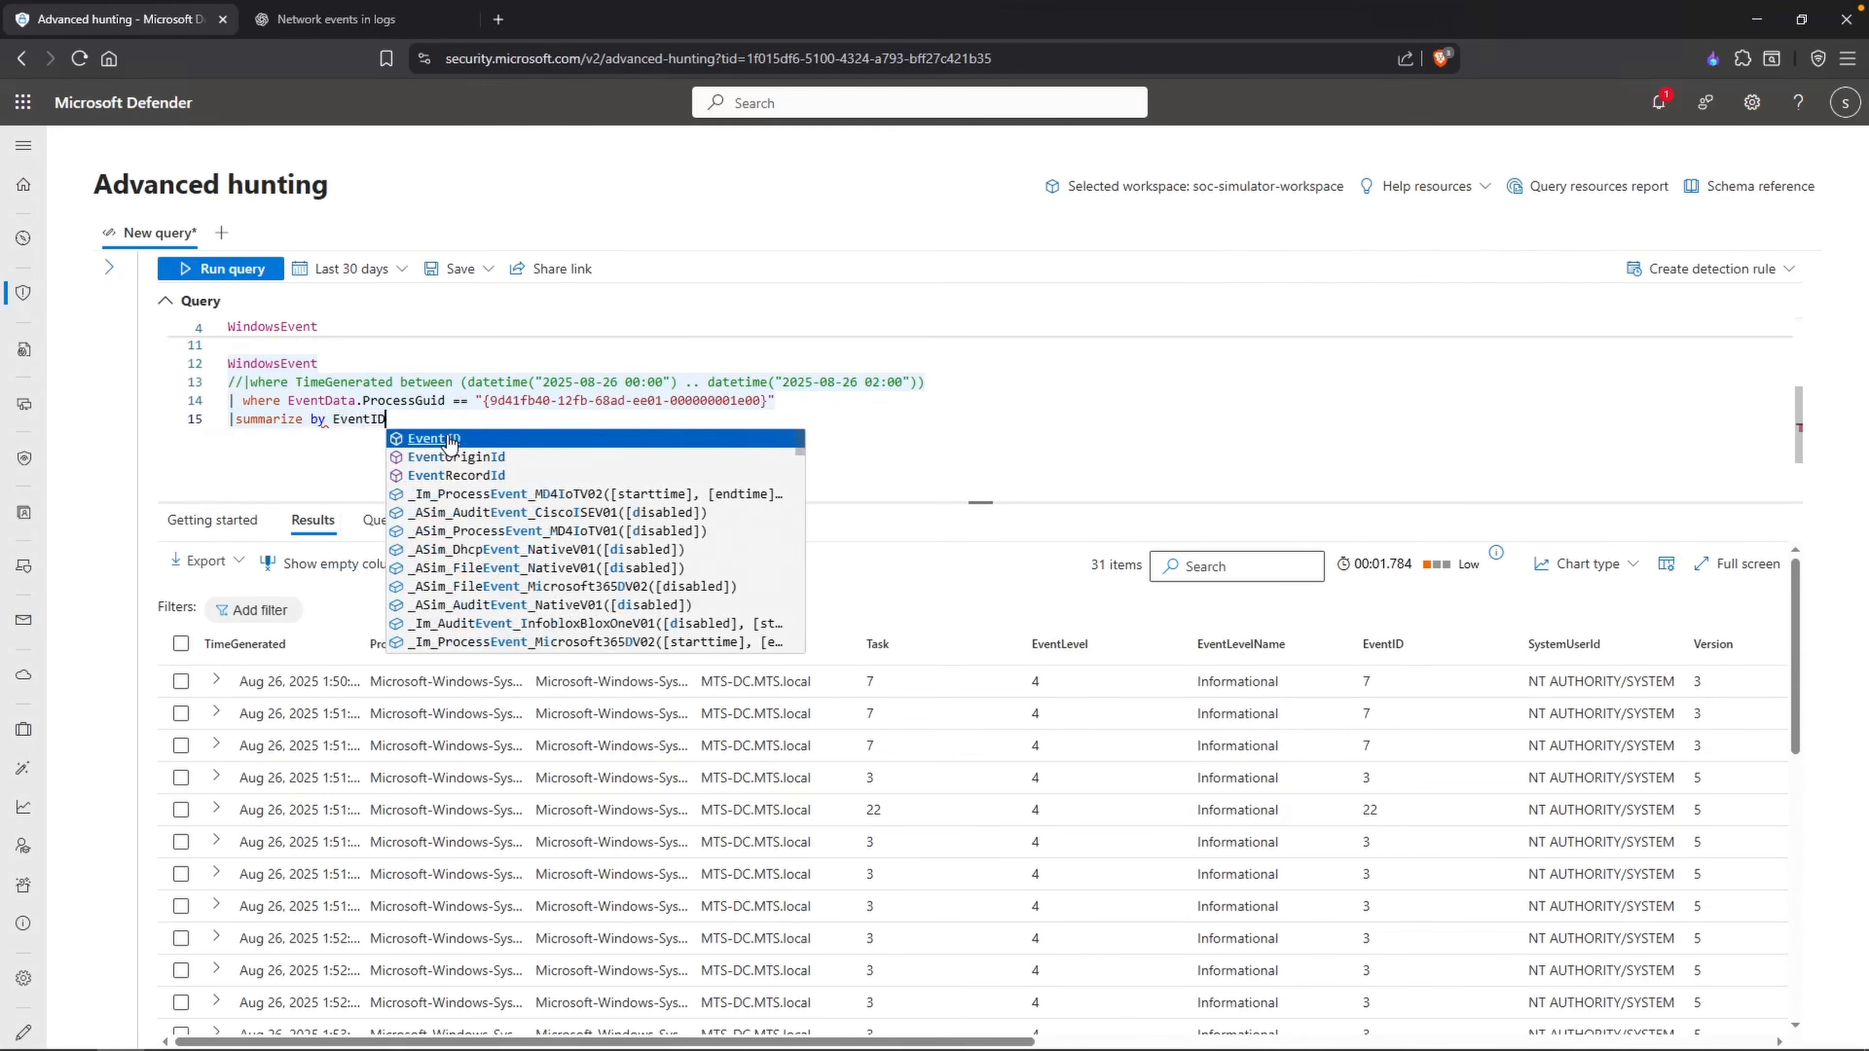
pyautogui.hotkey('shift', 'Return')
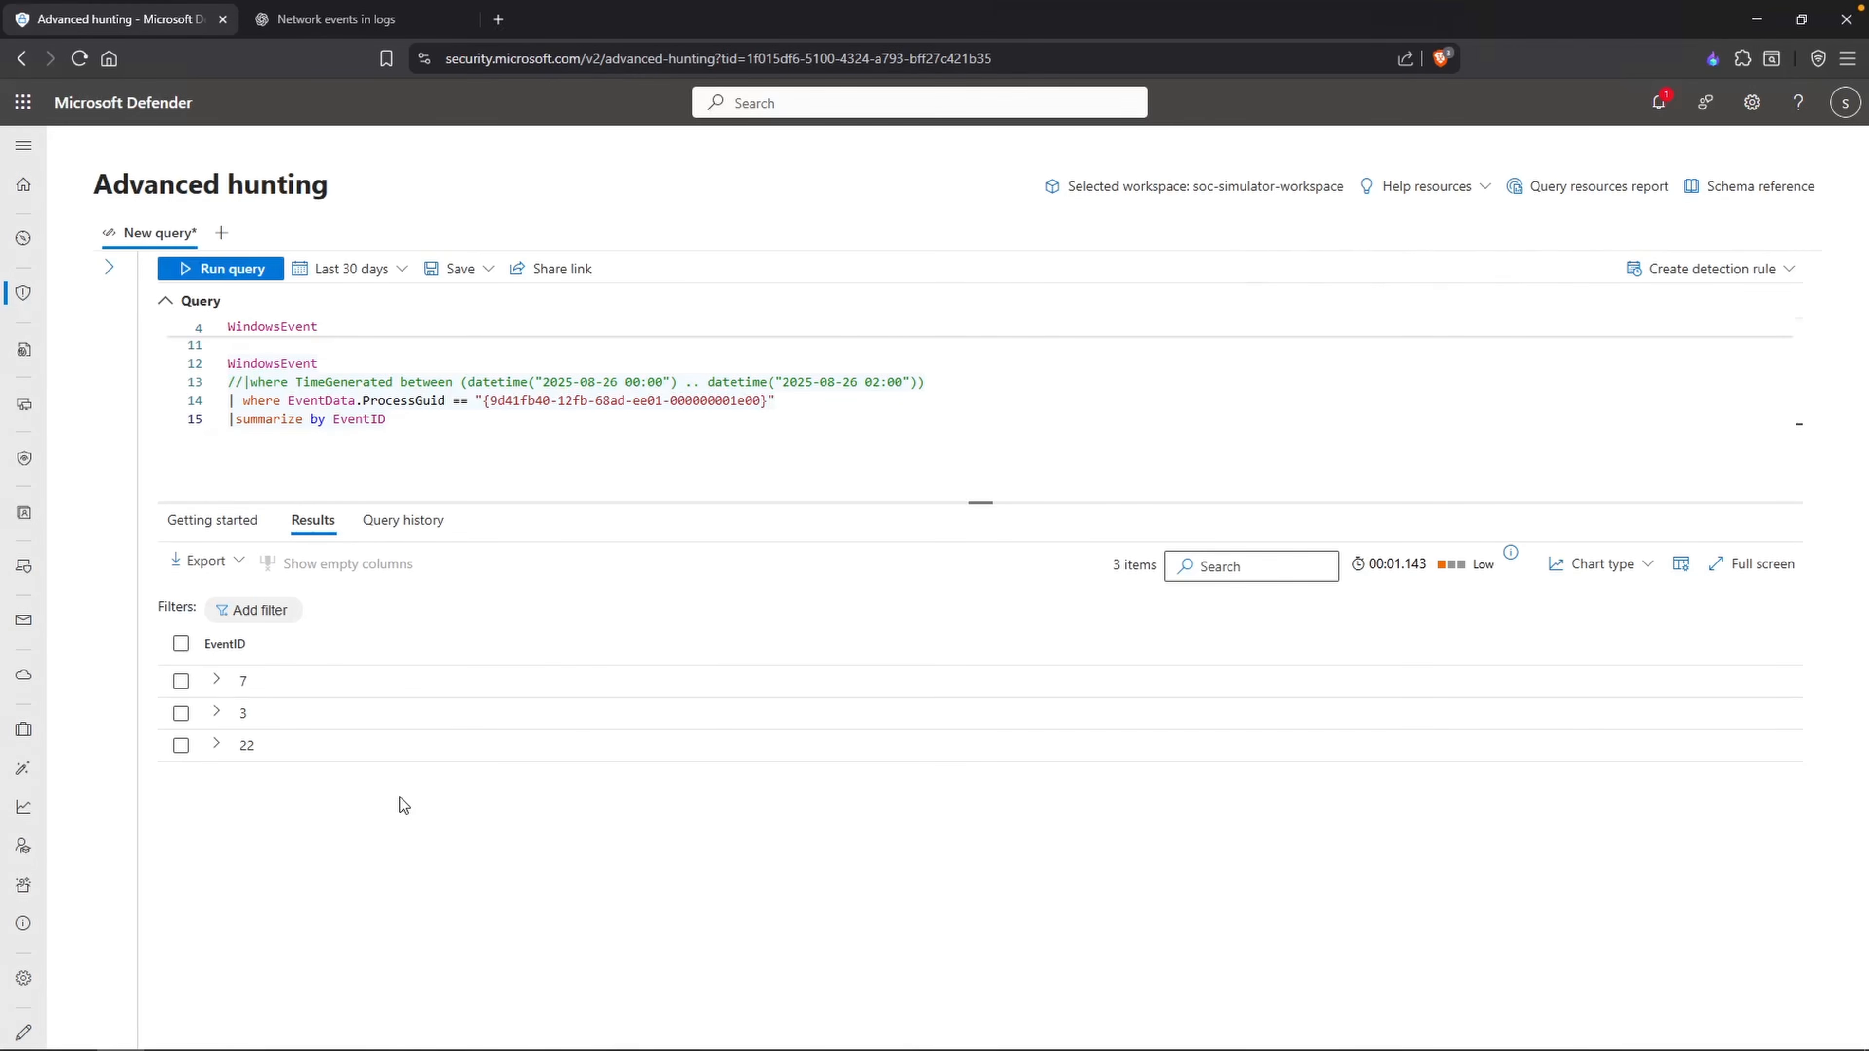
# Step: Comment out the ProcessGuid filter and summarize lines, and run the second query with EventData contains "windows.exe" as its filter instead
pyautogui.moveTo(400, 423); pyautogui.dragTo(377, 367)
pyautogui.hotkey('ctrl', '/')
pyautogui.click(376, 368)
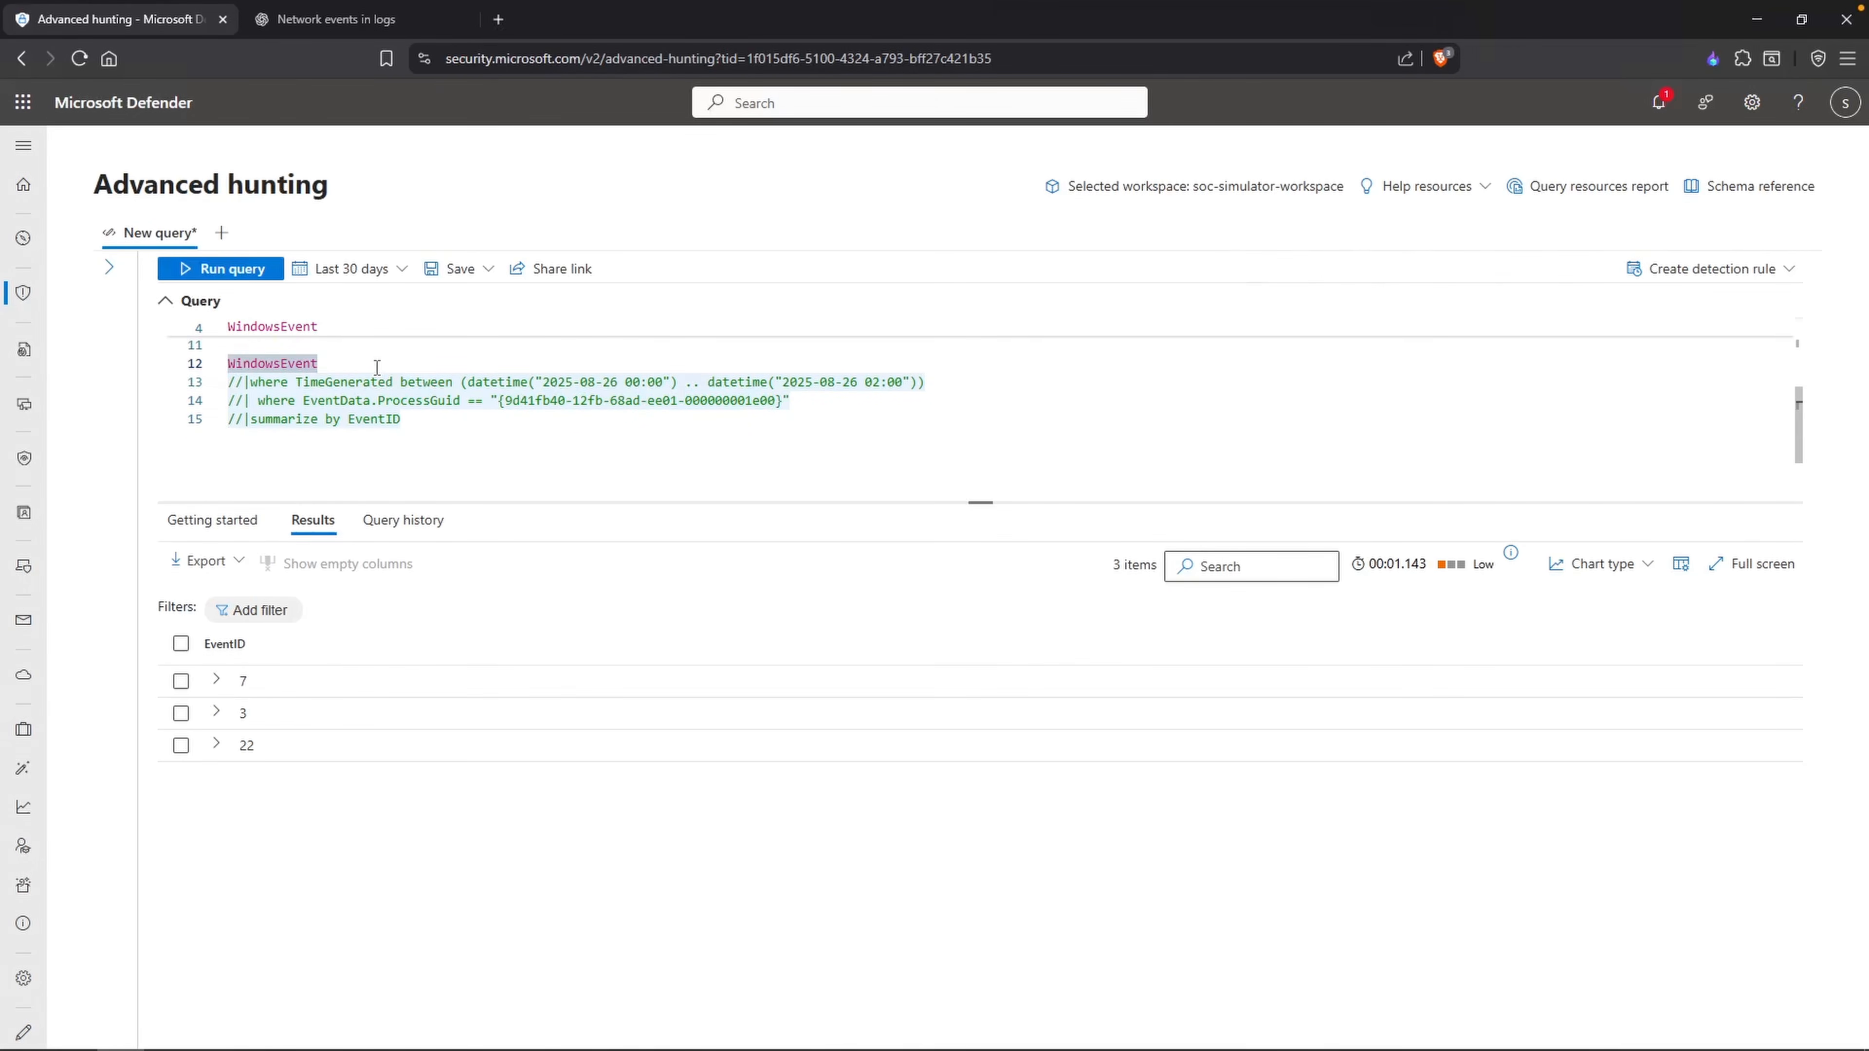
pyautogui.press('Return')
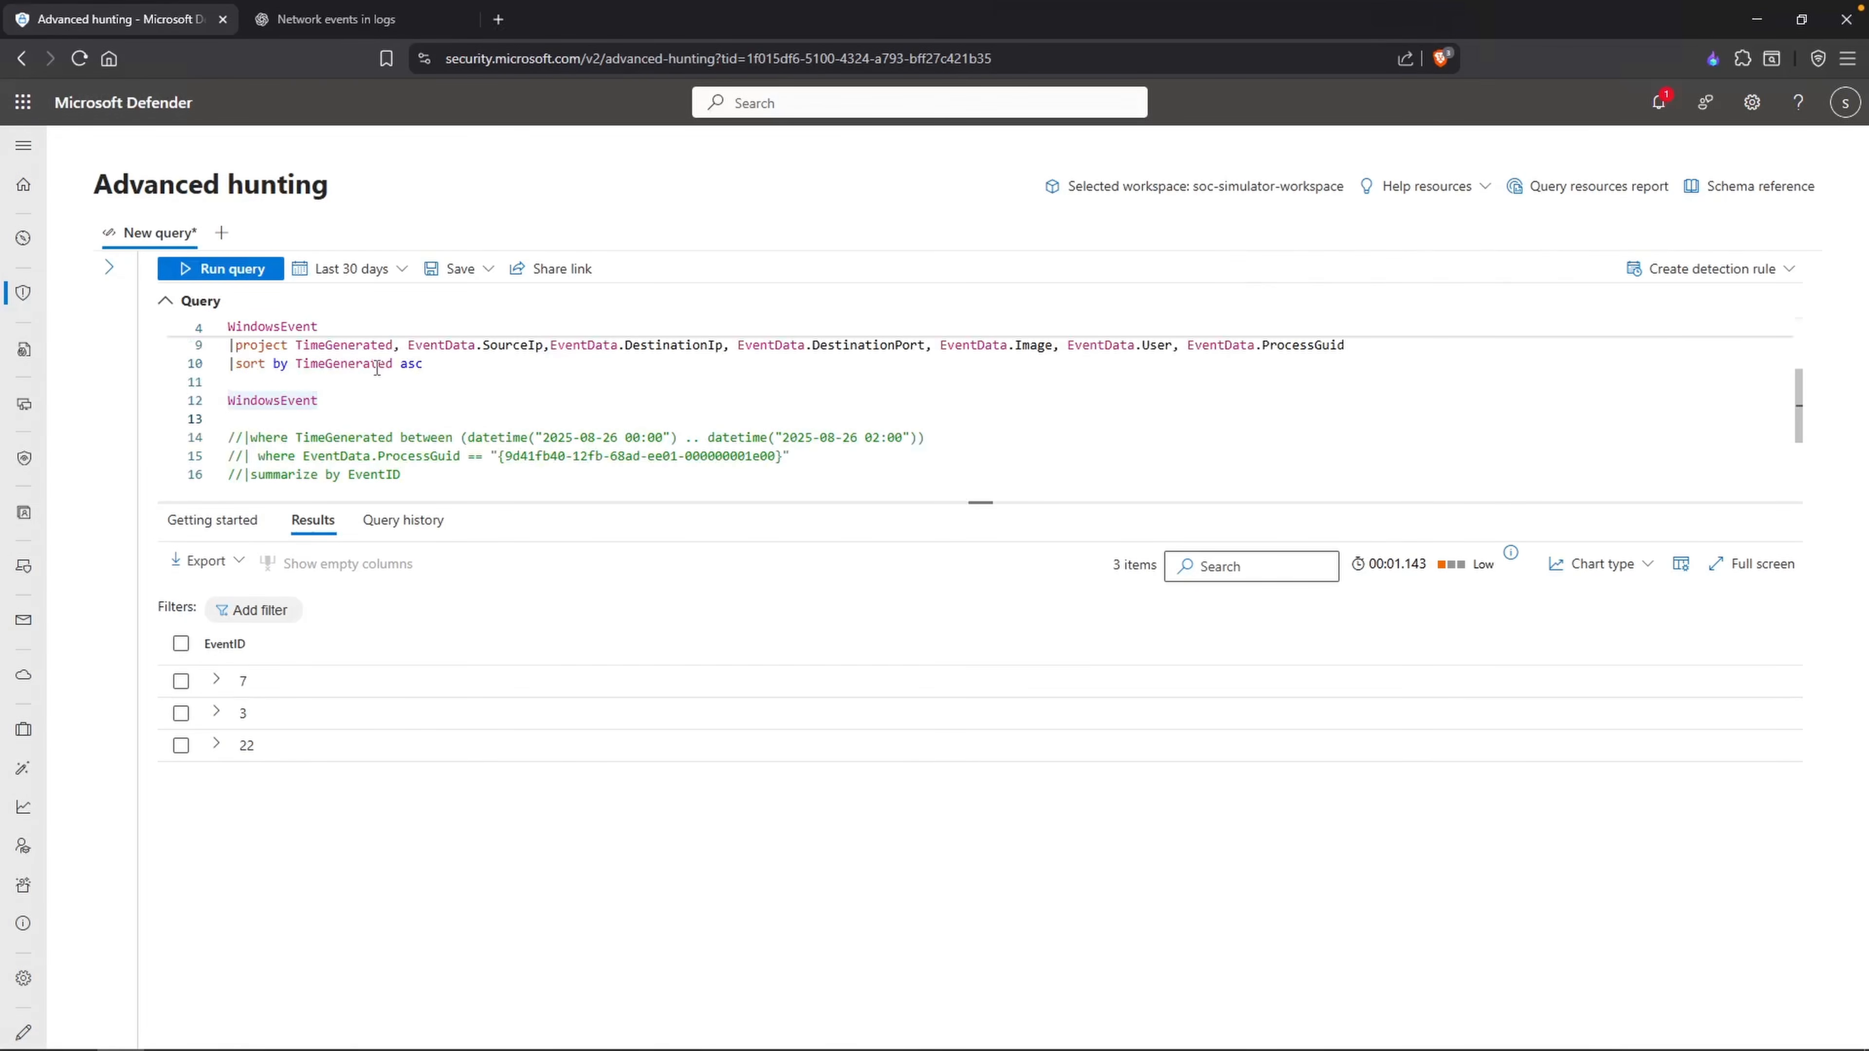
pyautogui.write('|where ')
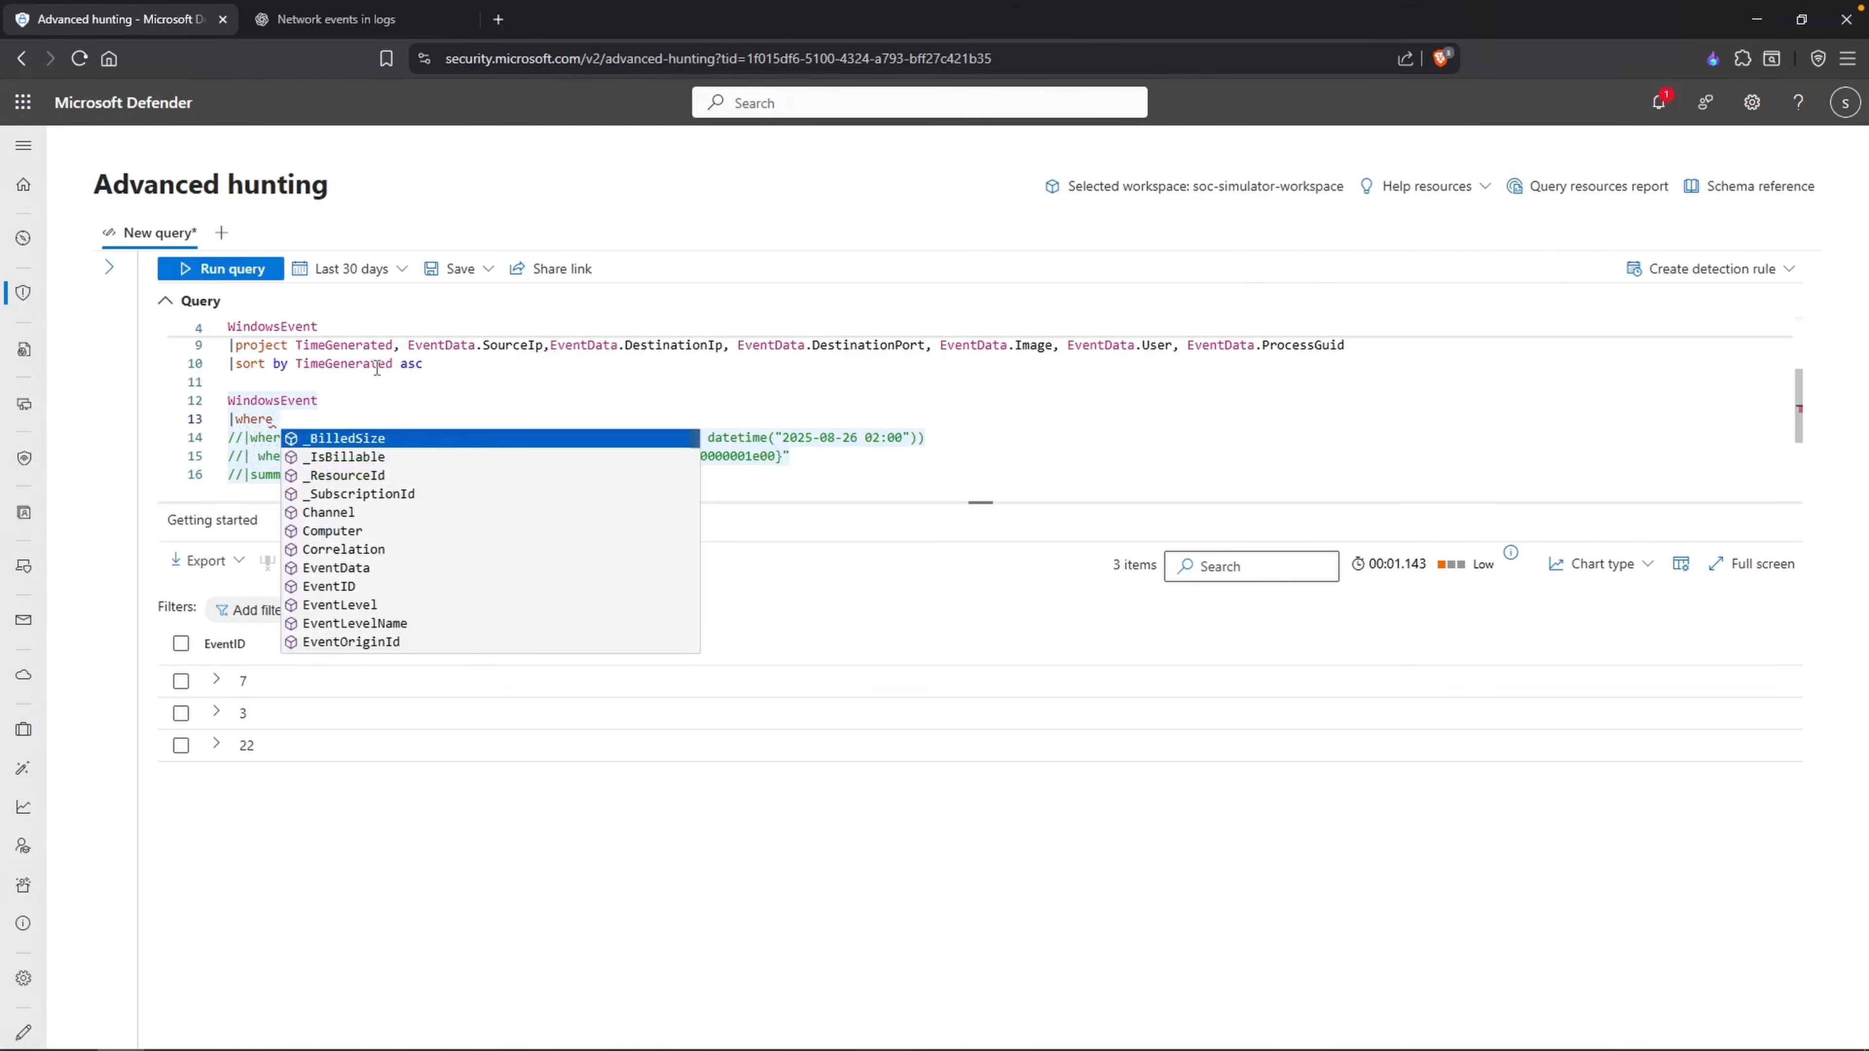
pyautogui.write('EventData')
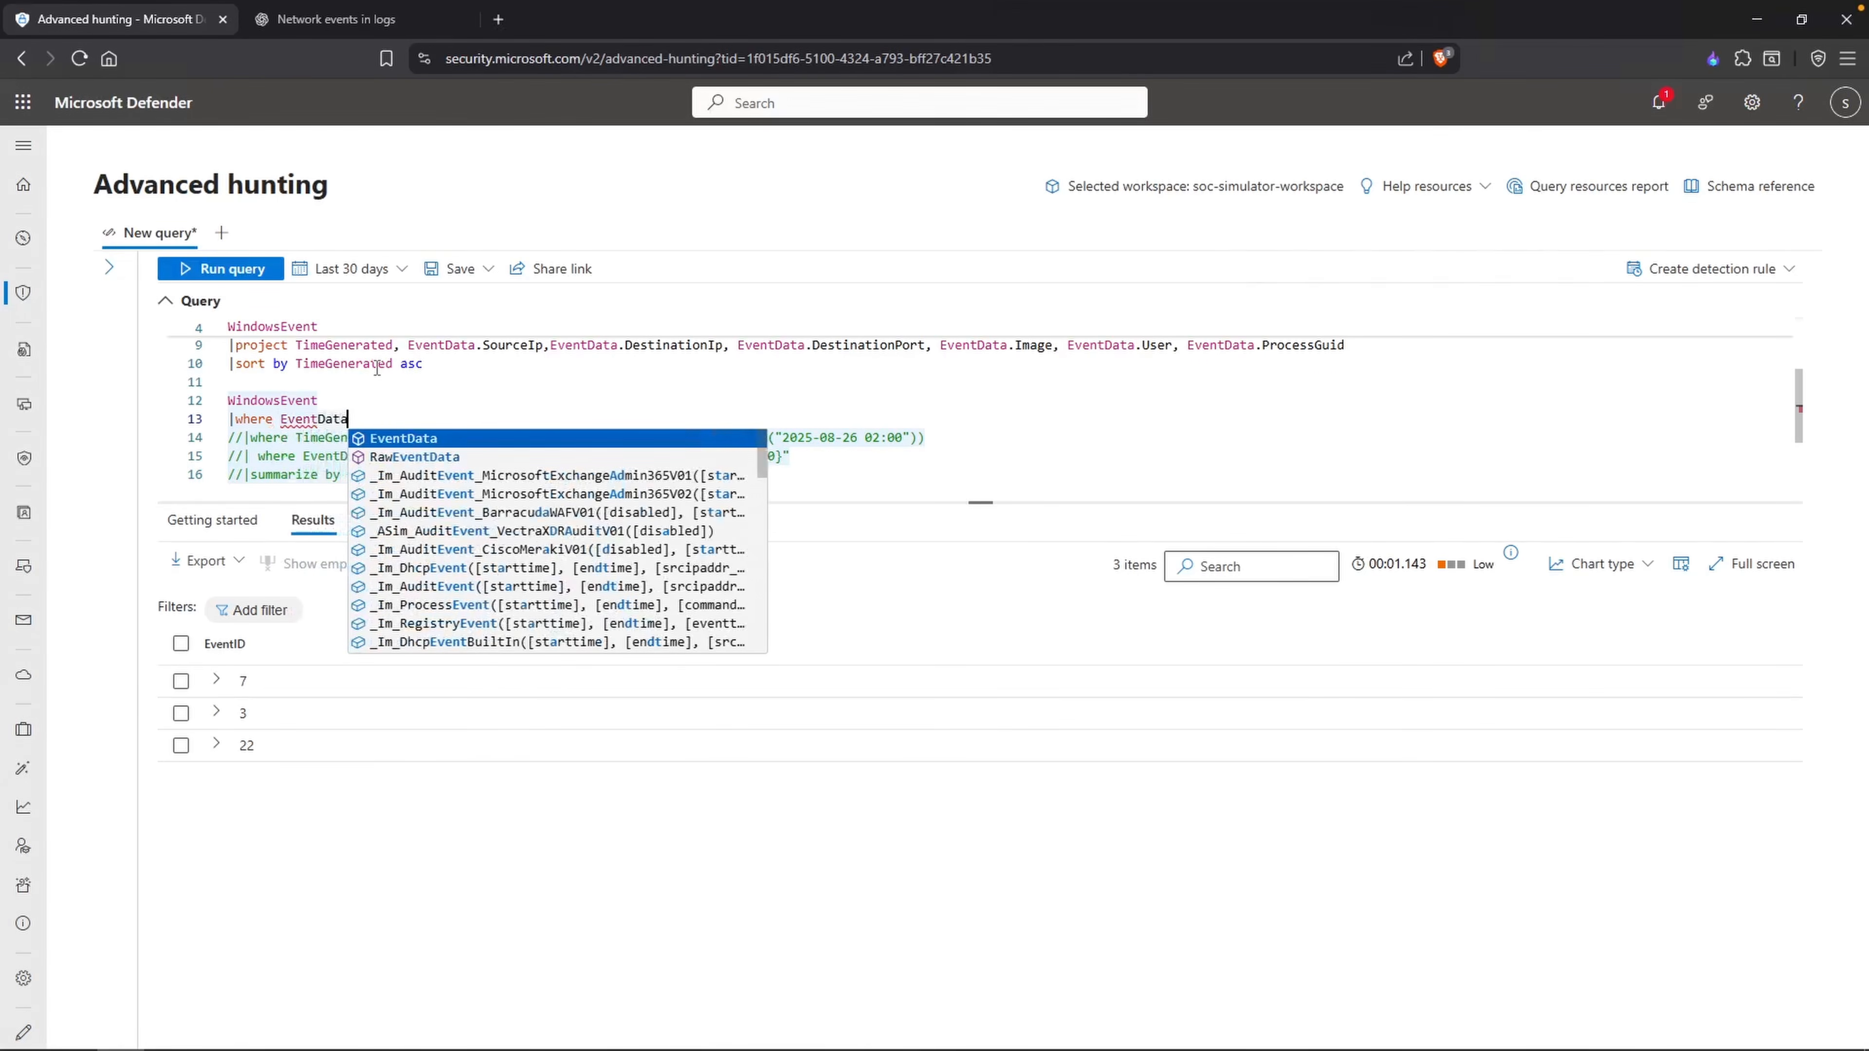
pyautogui.write(' contains "windows.exe"')
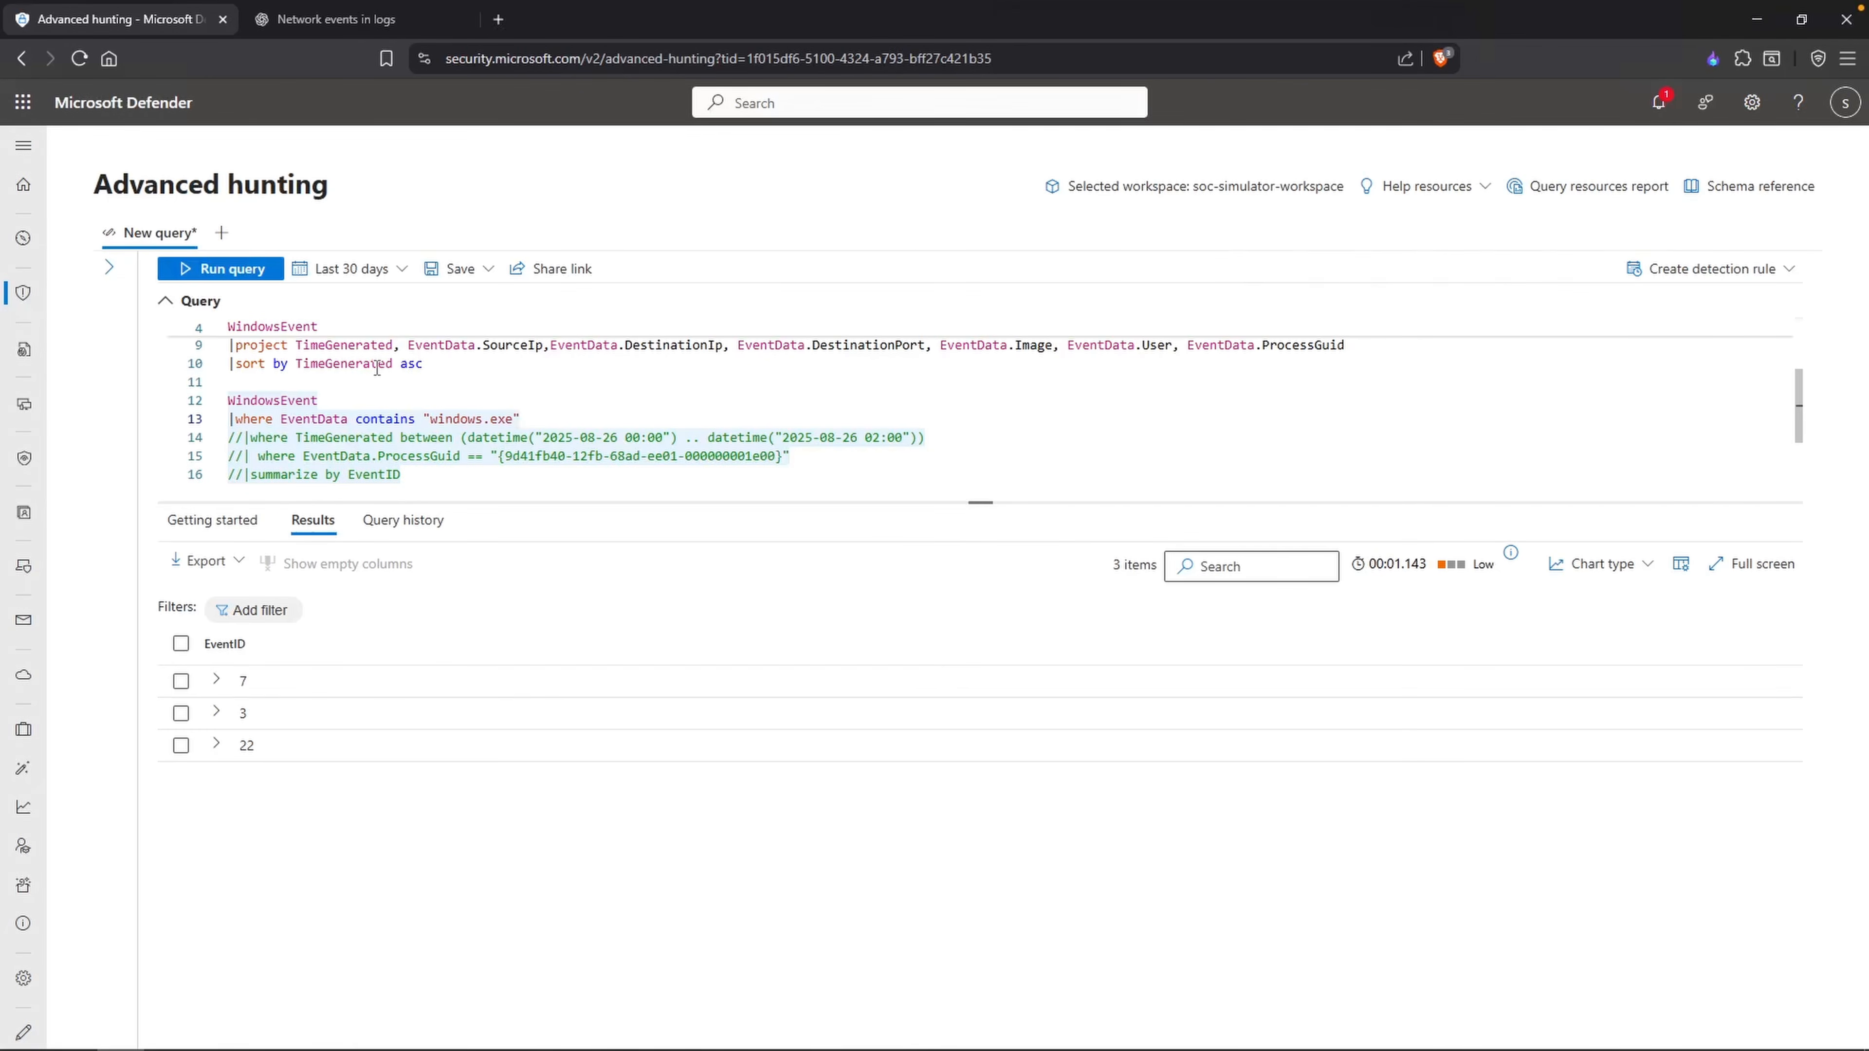
pyautogui.hotkey('shift', 'Return')
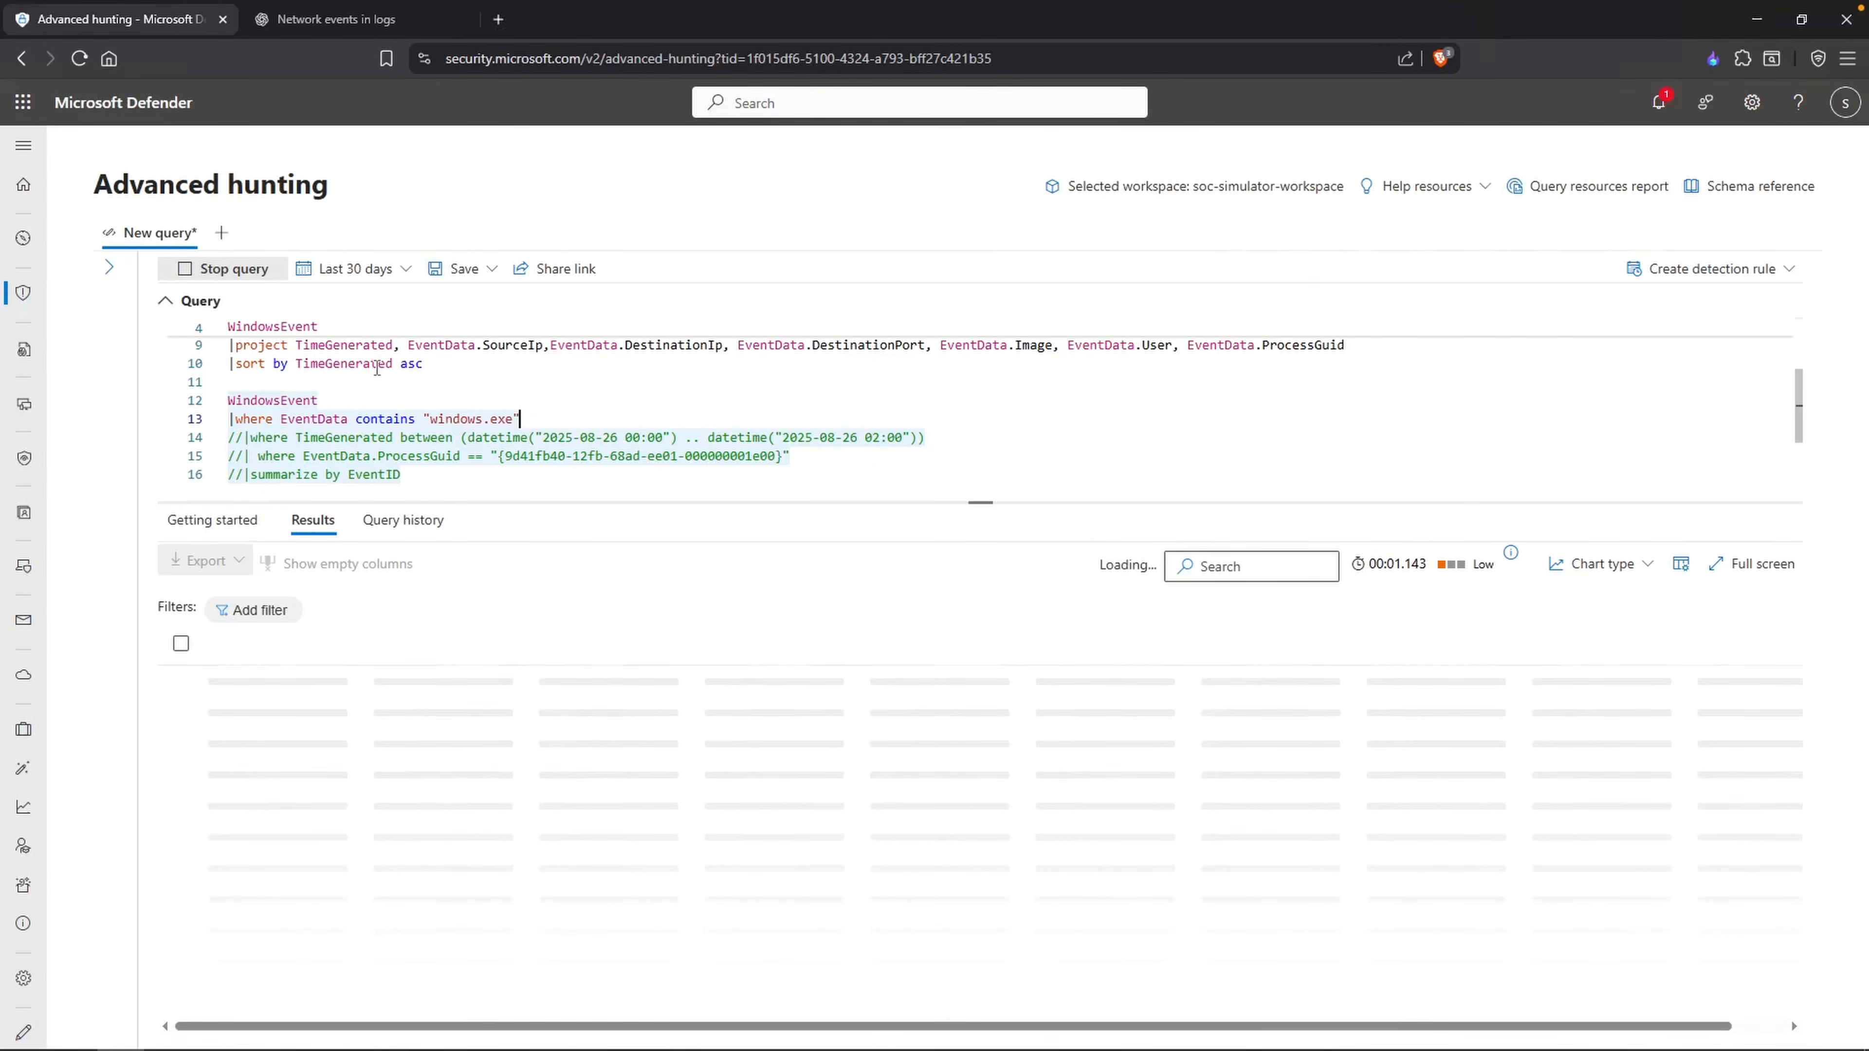
# Step: Open the first result, the EventID 11 record at 1:50:41 AM, and examine the Image path in its EventData
pyautogui.moveTo(283, 558); pyautogui.dragTo(319, 560)
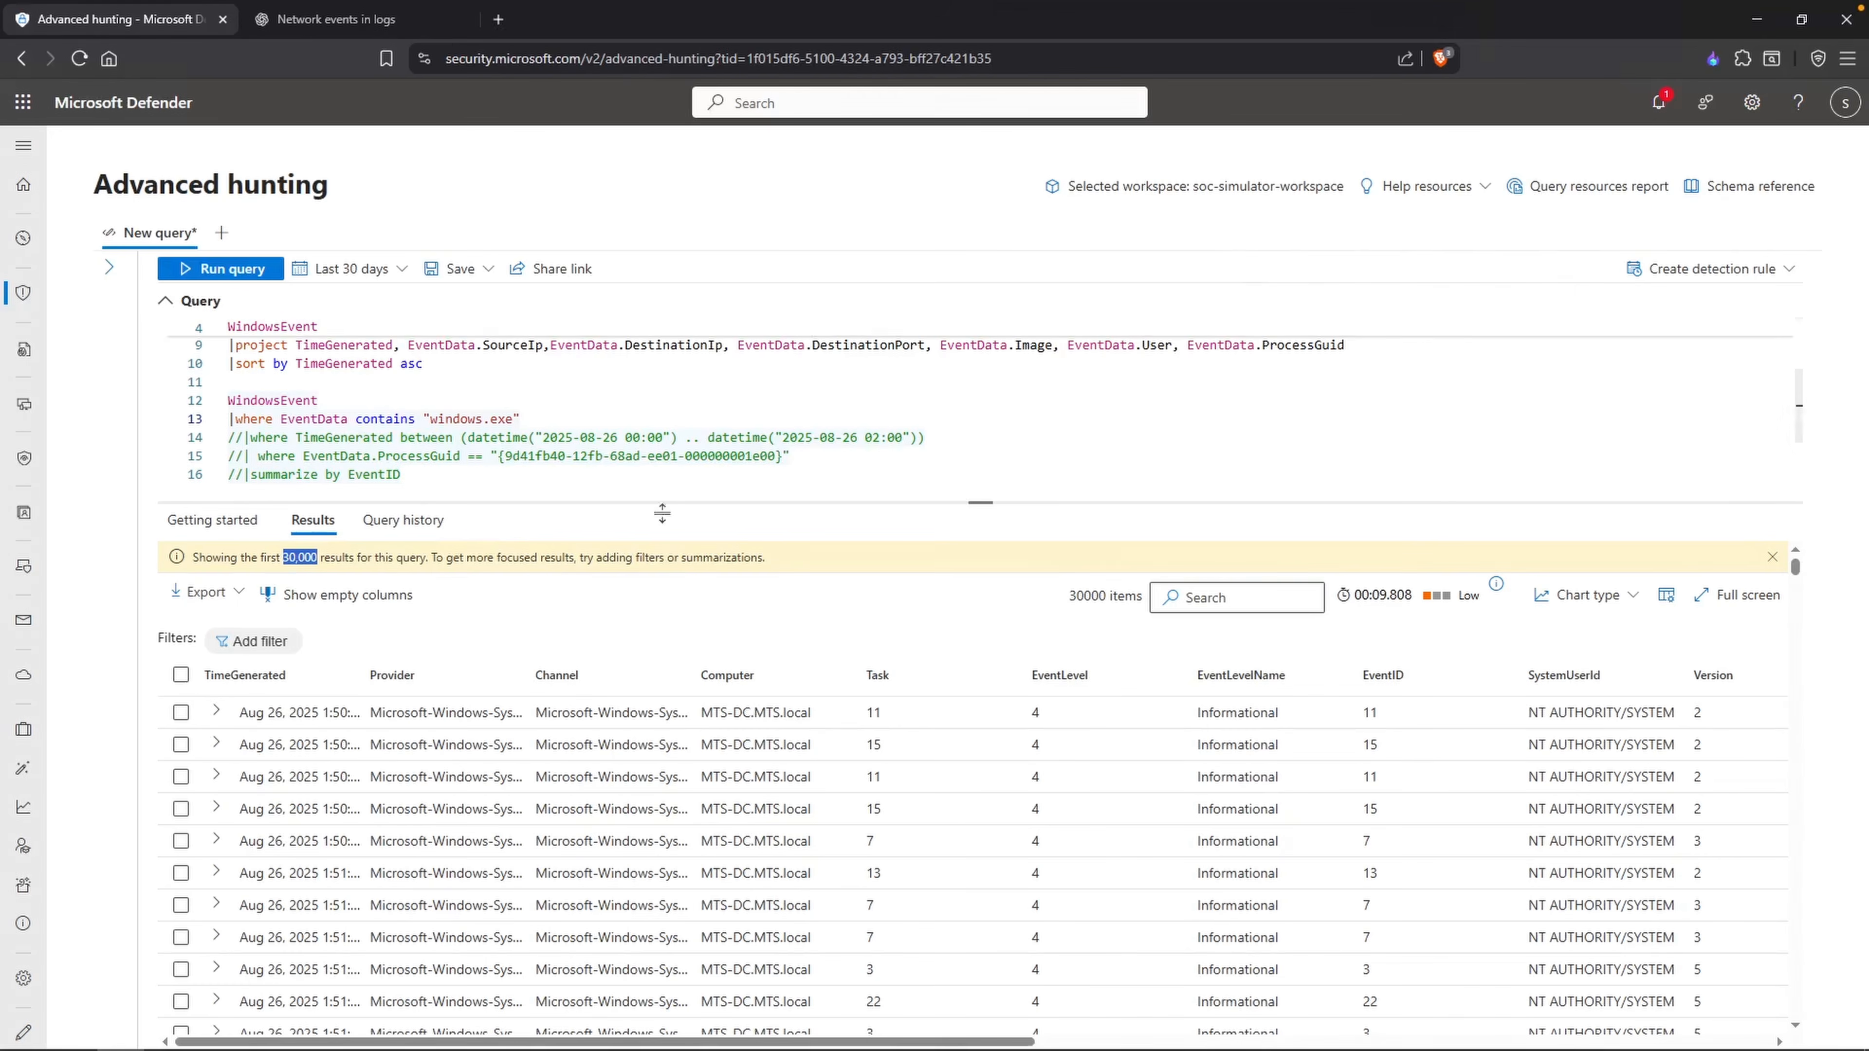
pyautogui.click(200, 712)
pyautogui.click(216, 711)
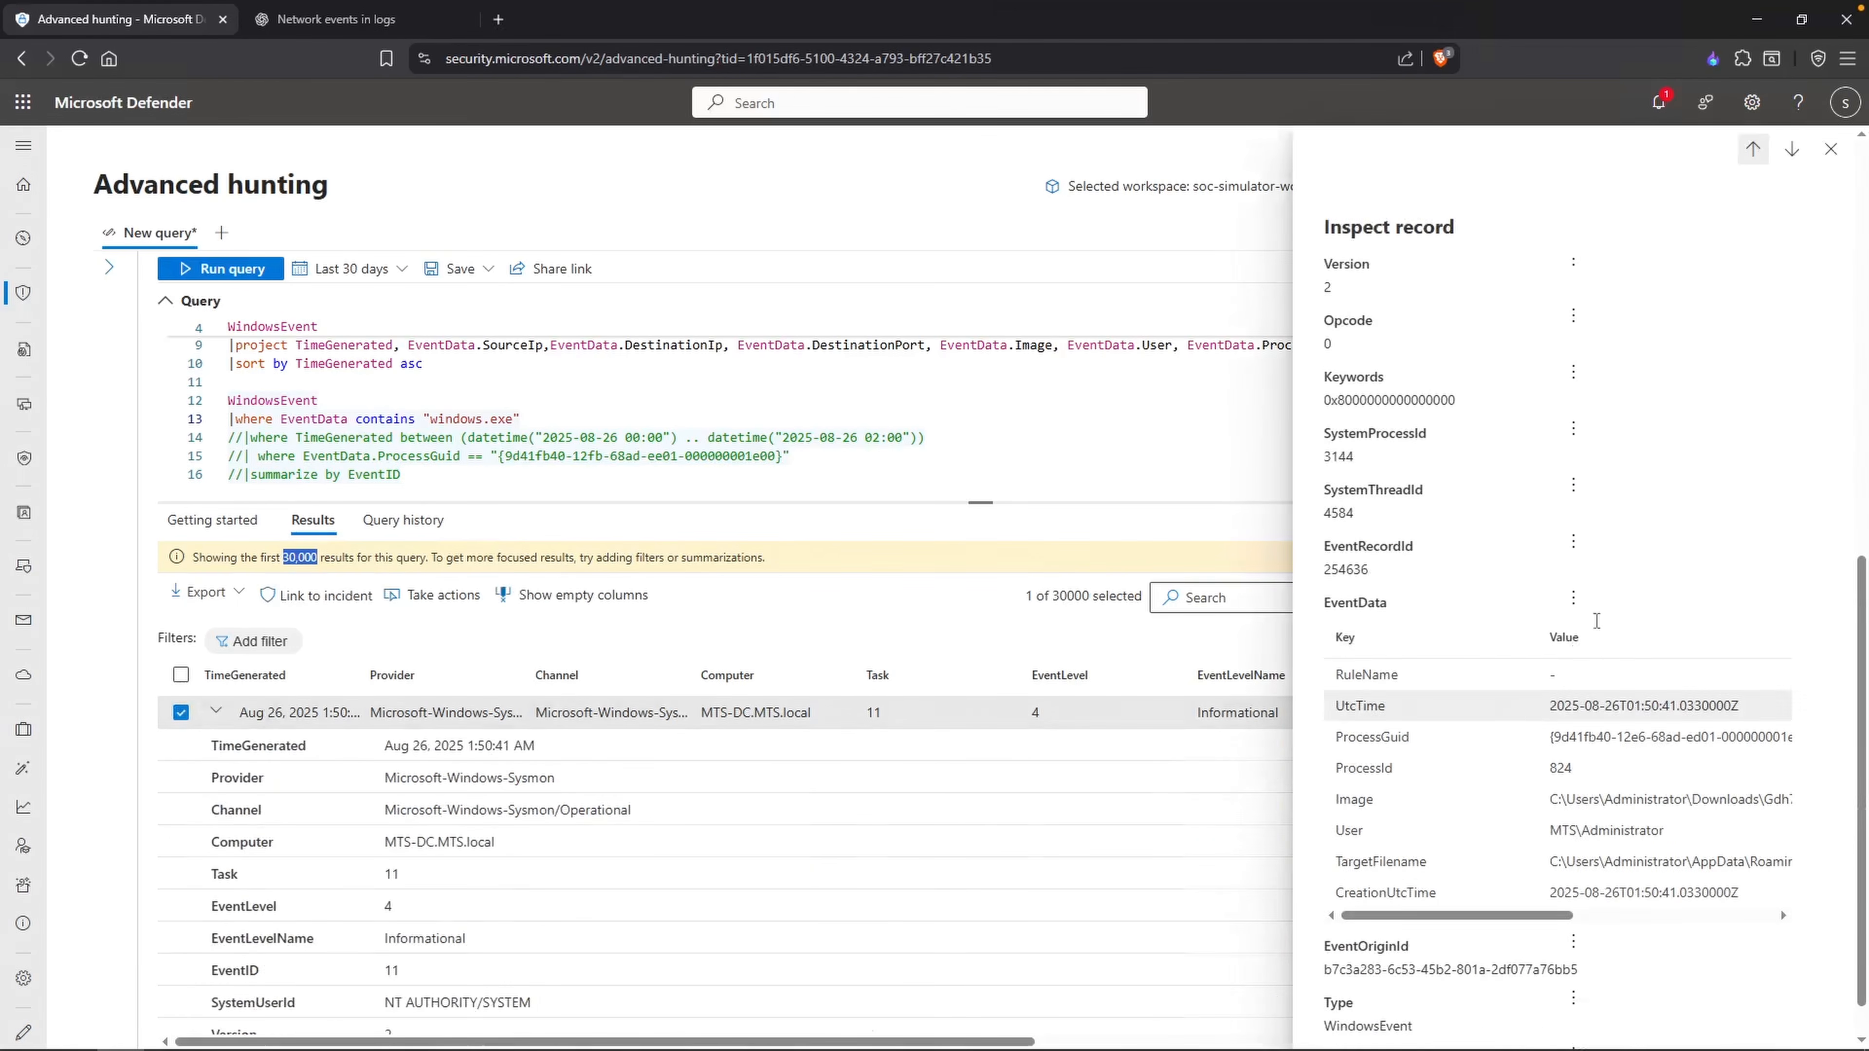
pyautogui.scroll(-1, 1694, 587)
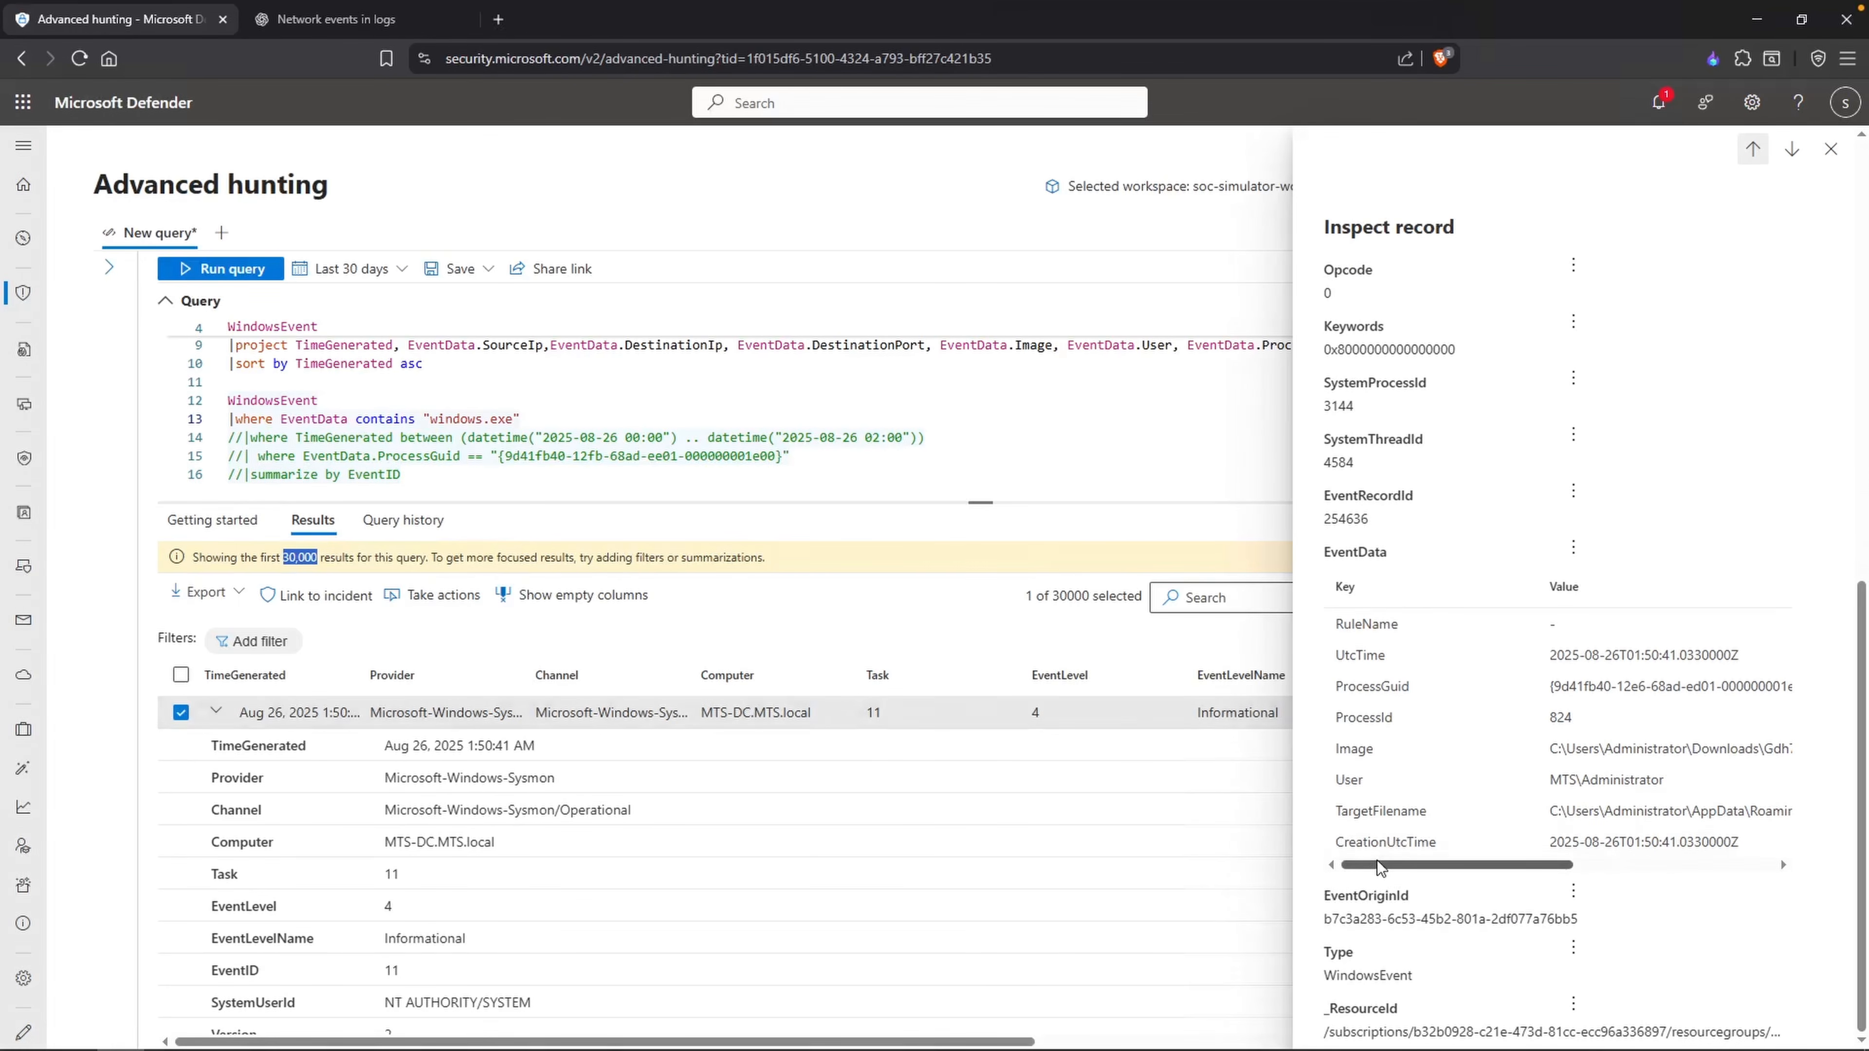
pyautogui.hscroll(5, 1356, 845)
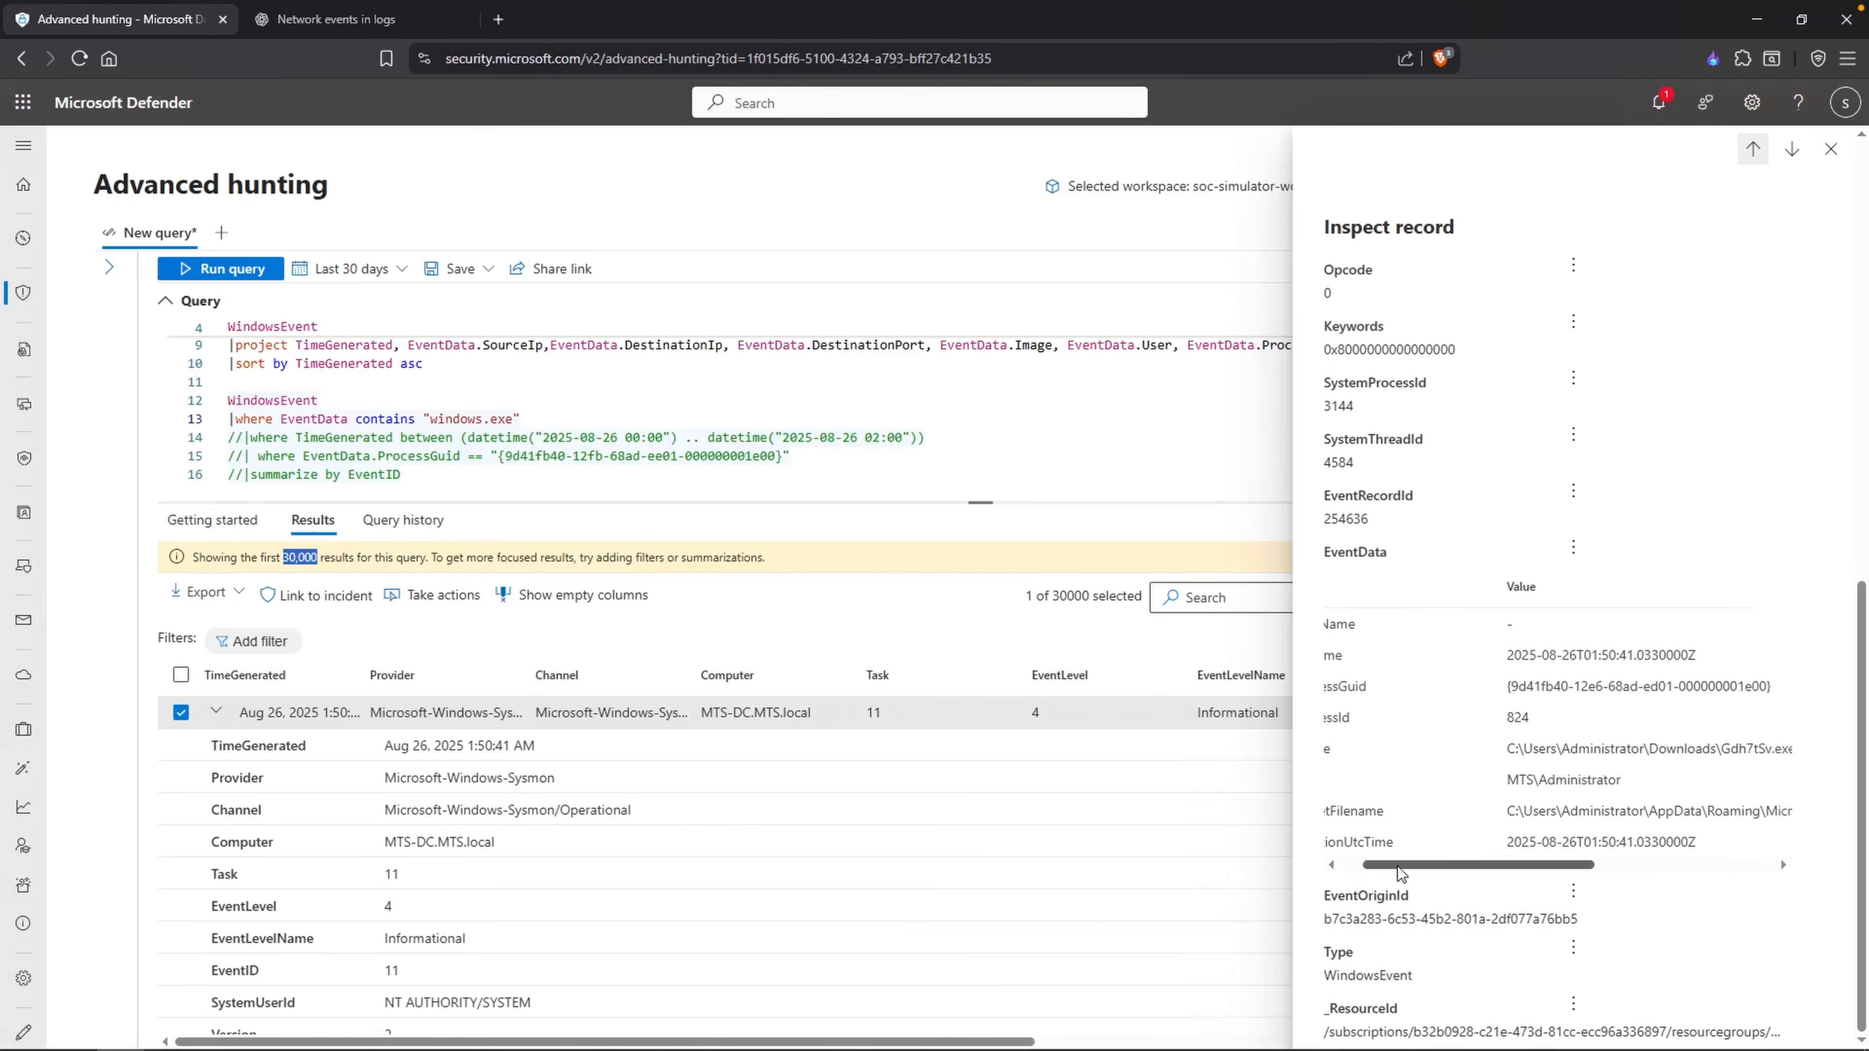
pyautogui.click(1657, 744)
pyautogui.moveTo(1670, 747); pyautogui.dragTo(1596, 748)
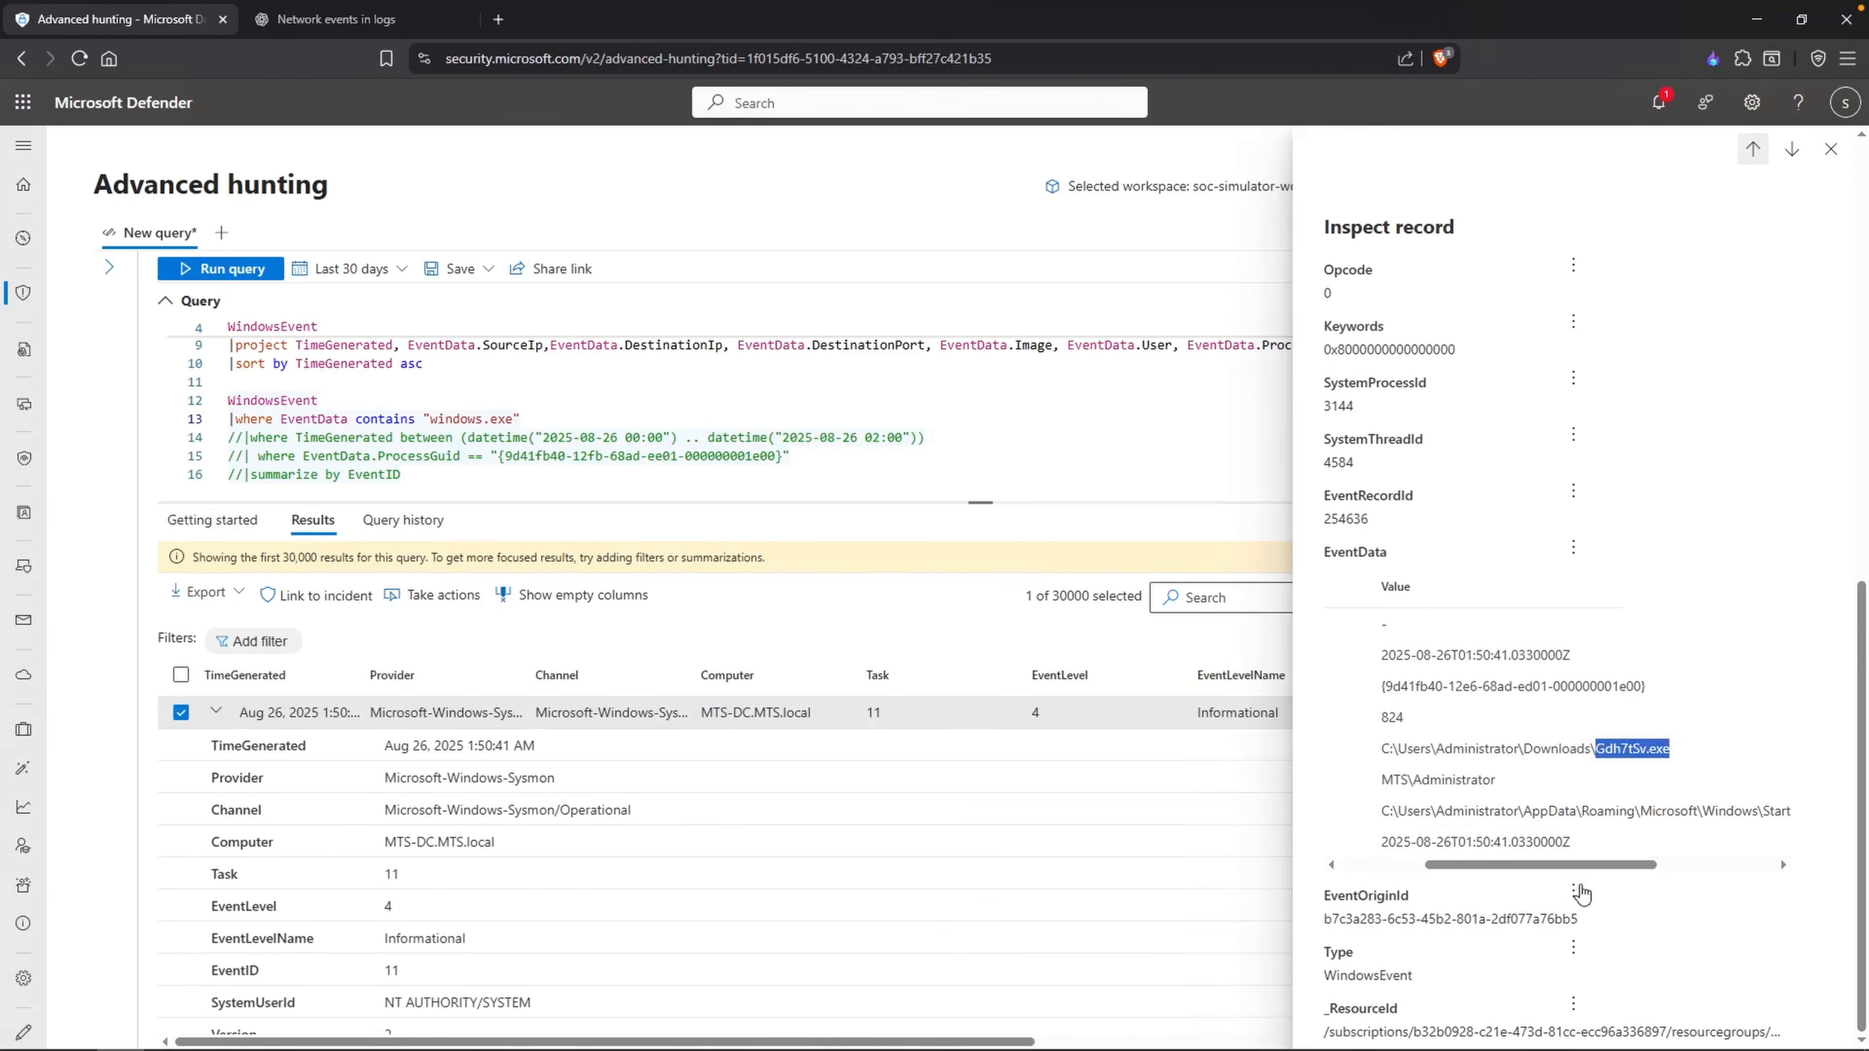
# Step: Compare the TargetFilename path of the inspected EventID 11 record with its Image file, and close the record
pyautogui.hscroll(-5, 1335, 817)
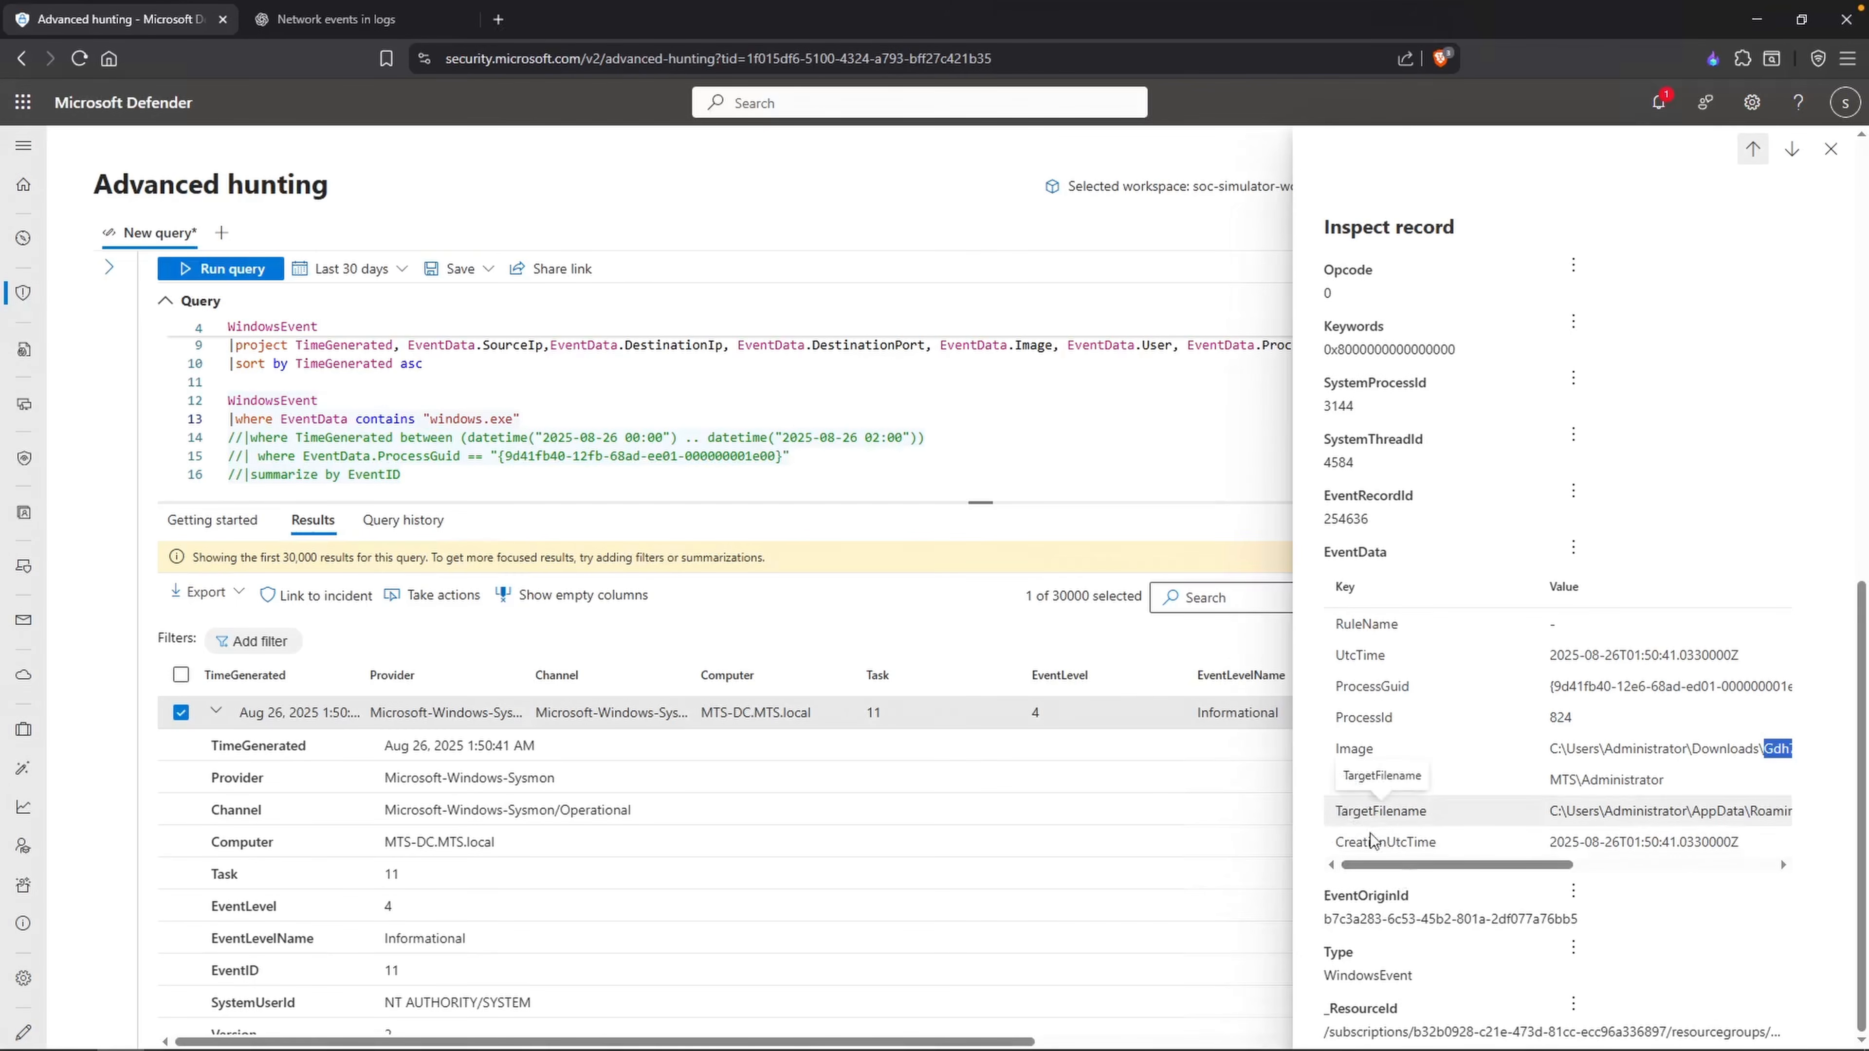
pyautogui.moveTo(1405, 864); pyautogui.dragTo(1807, 821)
pyautogui.click(1717, 813)
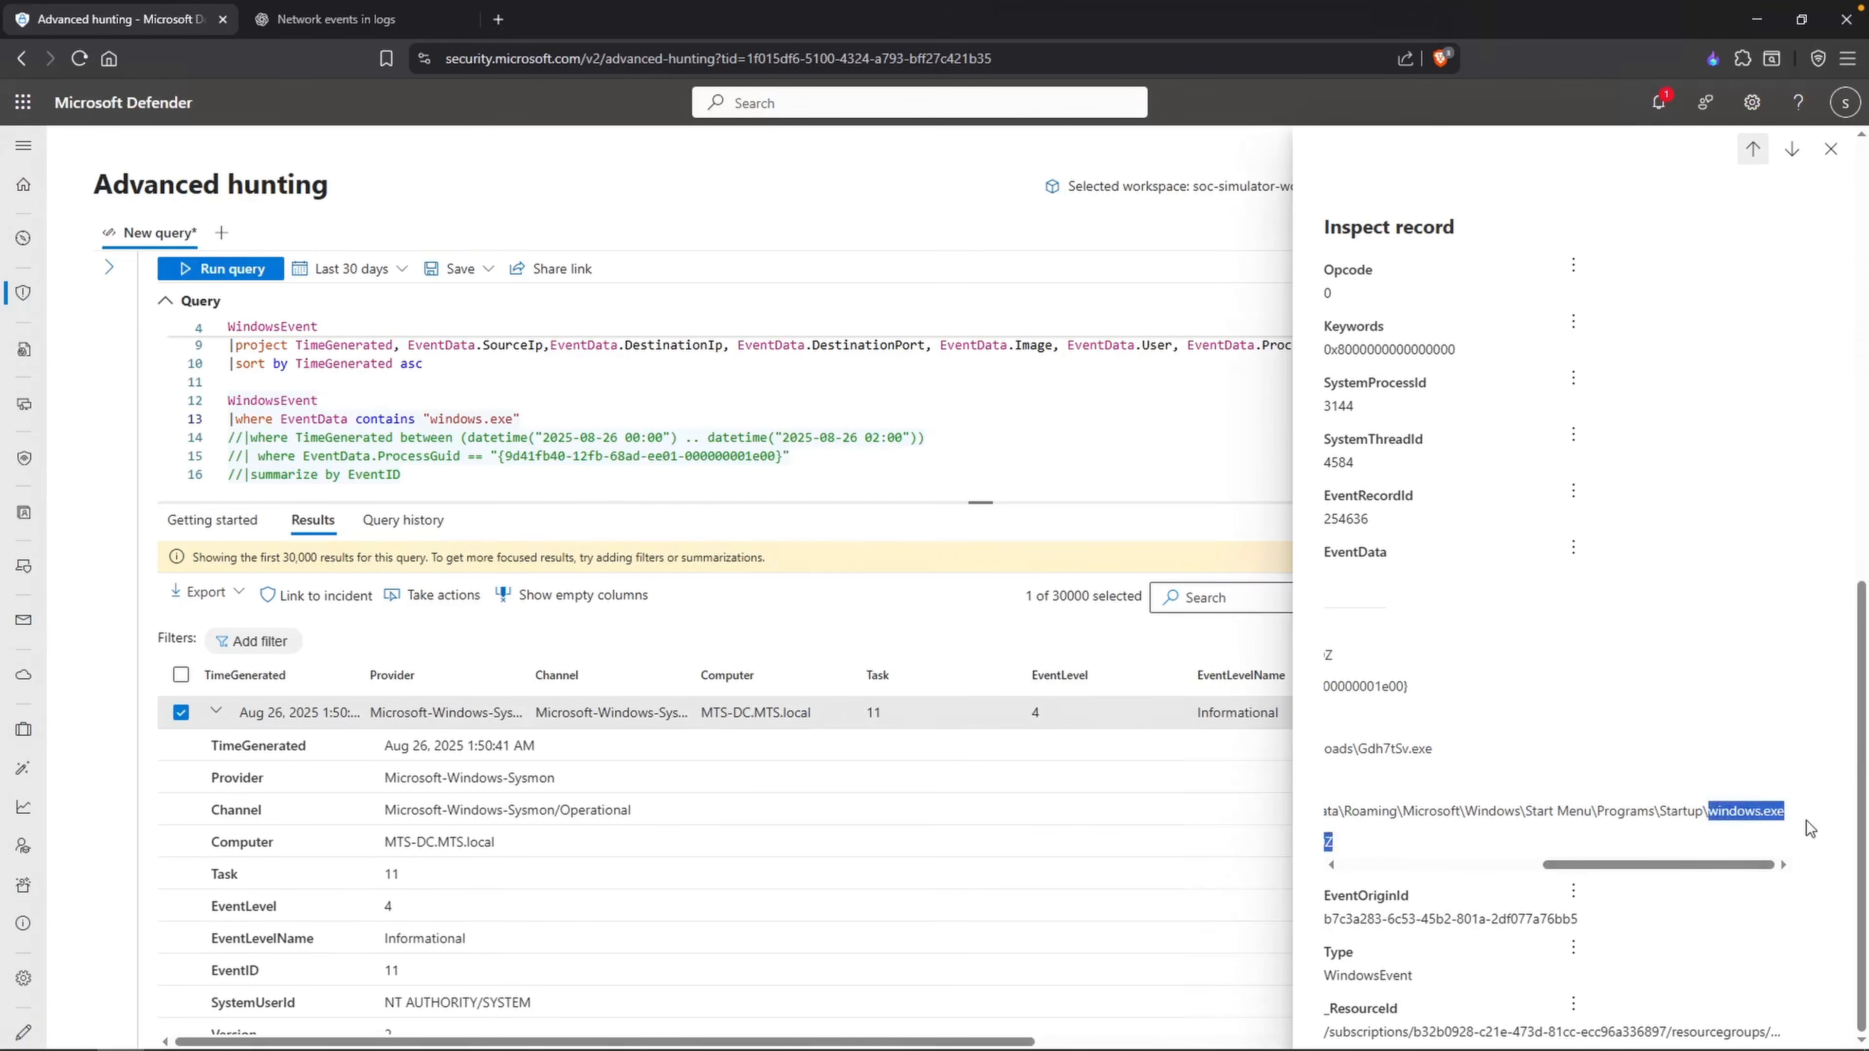
pyautogui.click(1724, 871)
pyautogui.moveTo(1436, 750); pyautogui.dragTo(1360, 750)
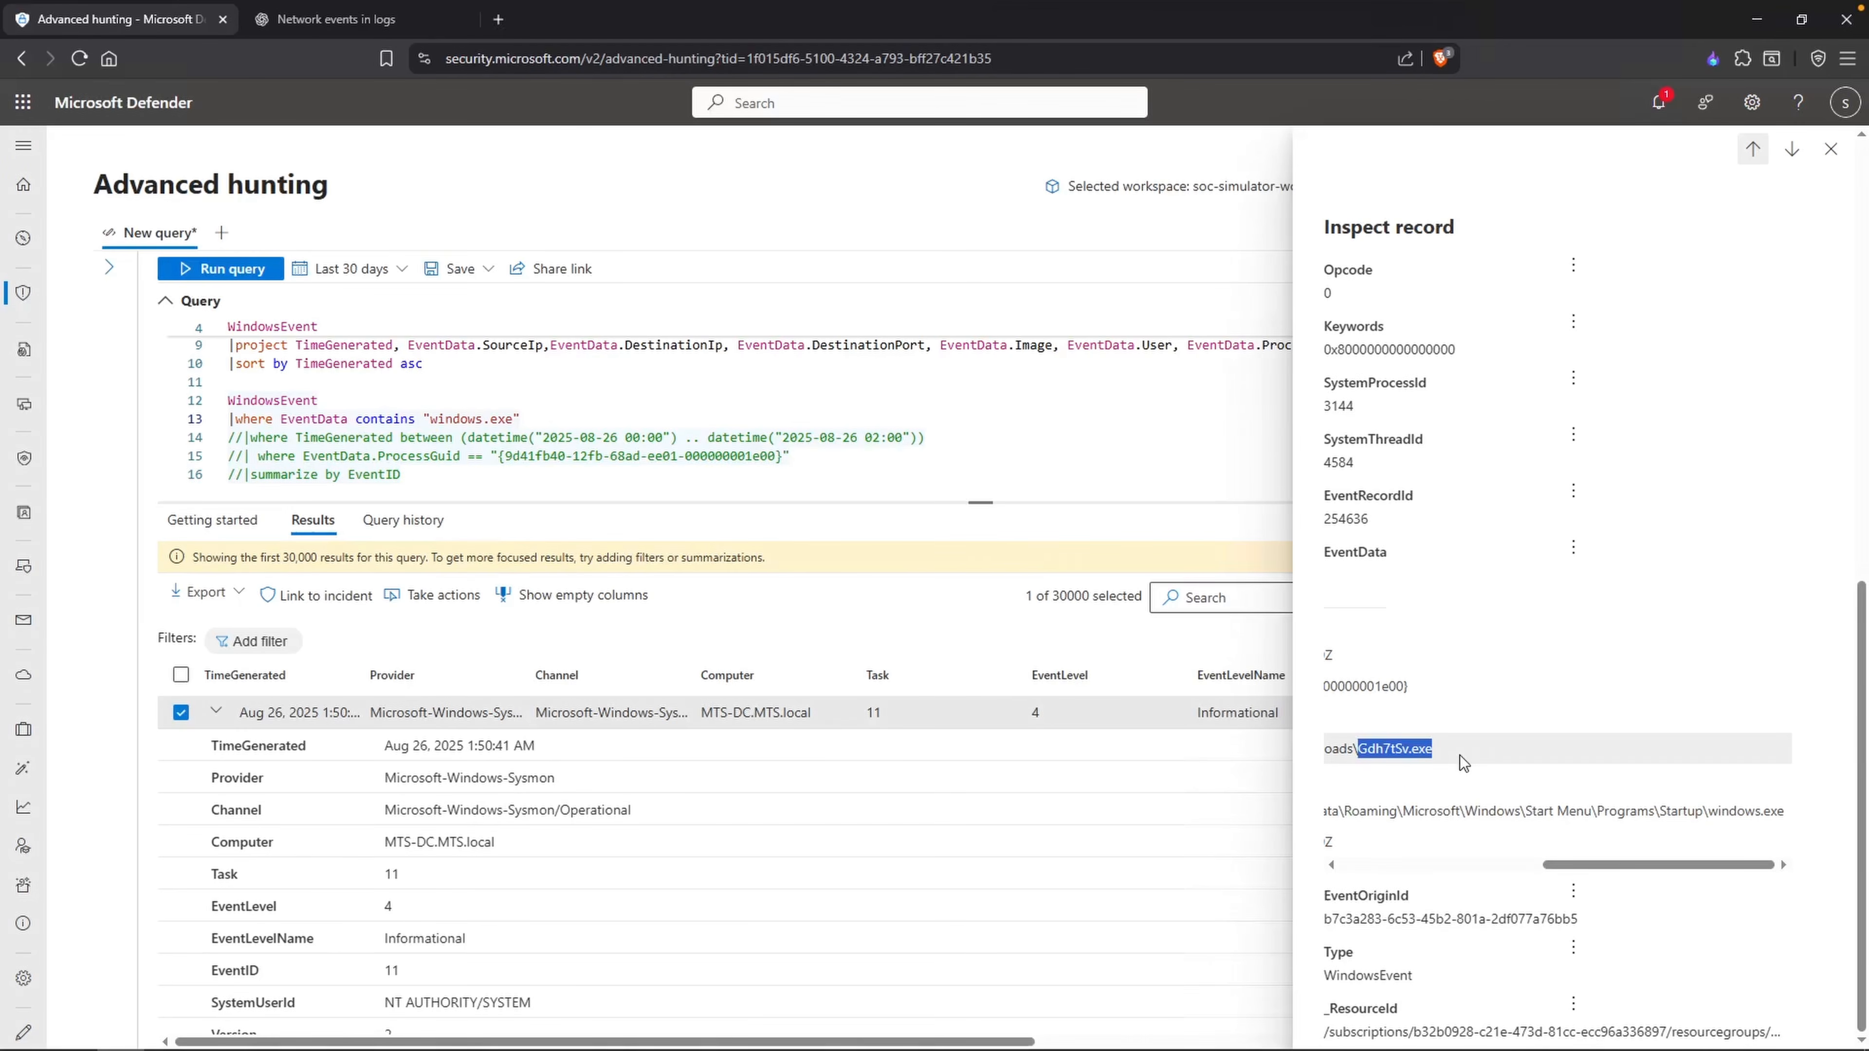
pyautogui.press('Escape')
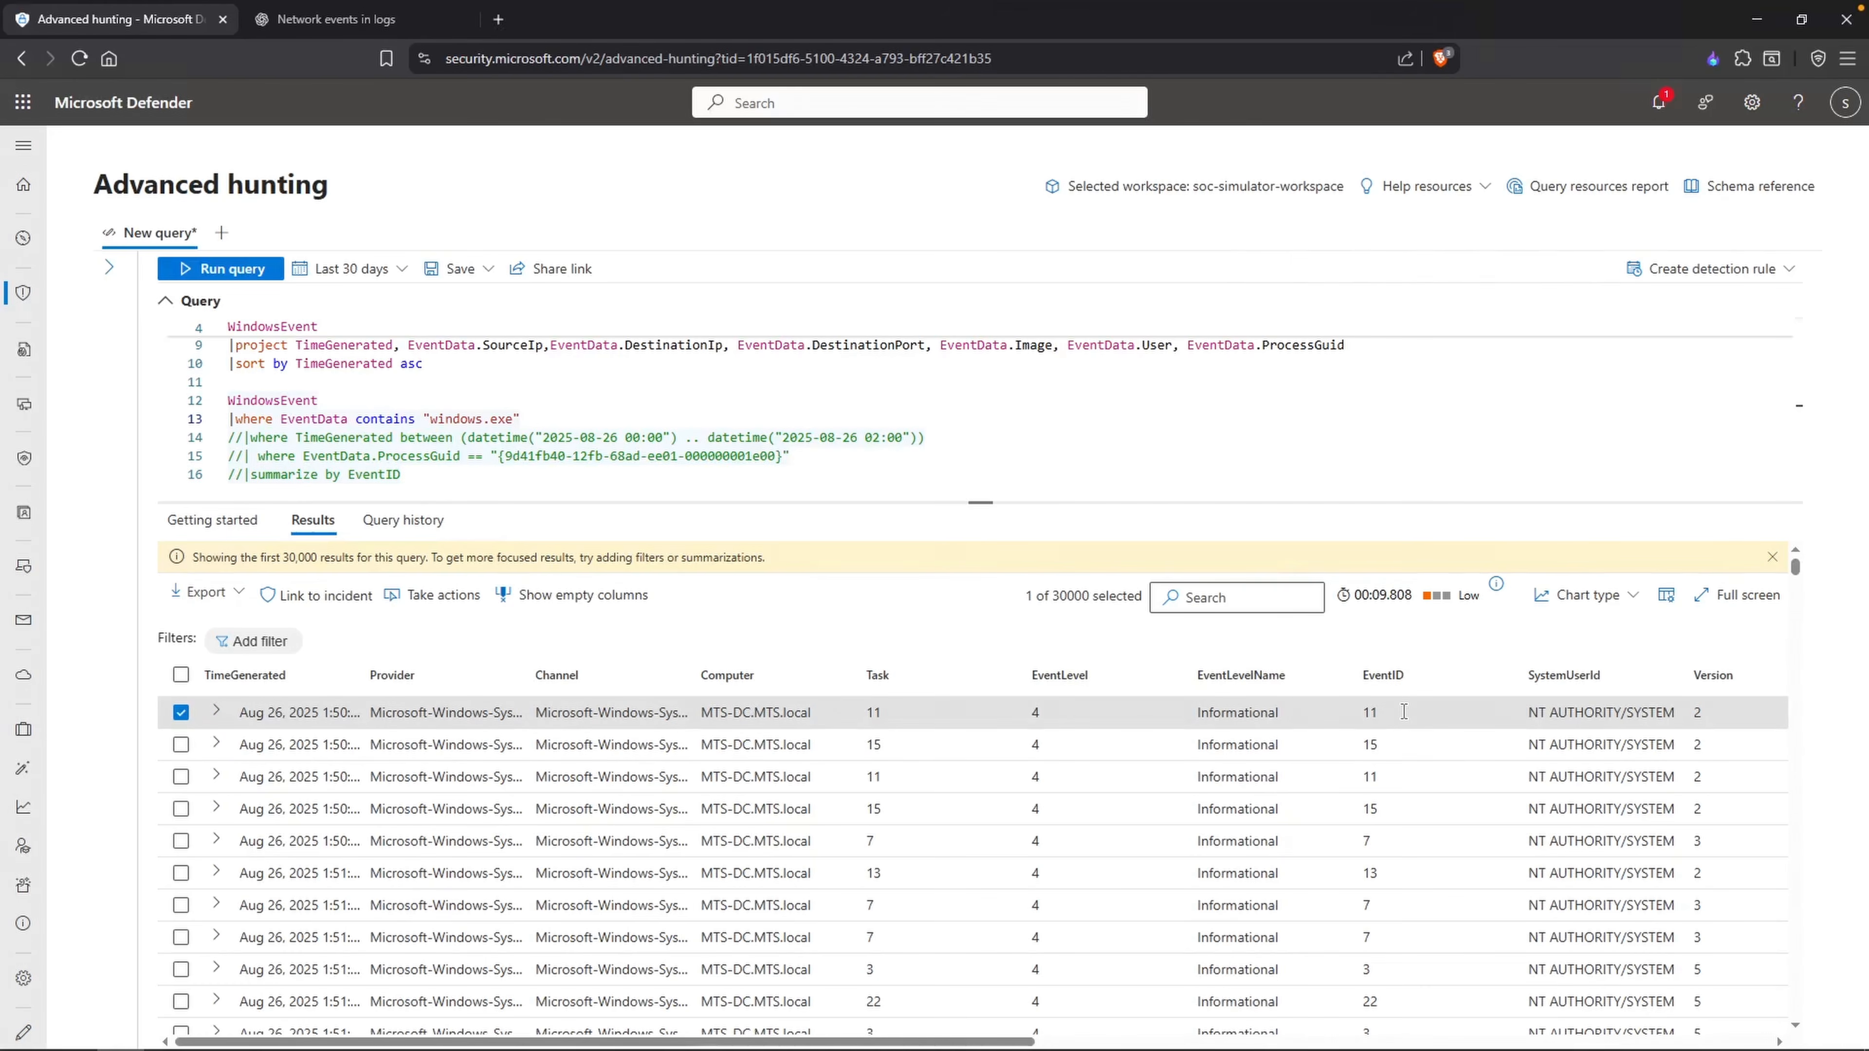
# Step: Add the filter EventID !in ("22","3","7") below the windows.exe filter and run the query
pyautogui.click(593, 420)
pyautogui.press('Return')
pyautogui.write('|where ')
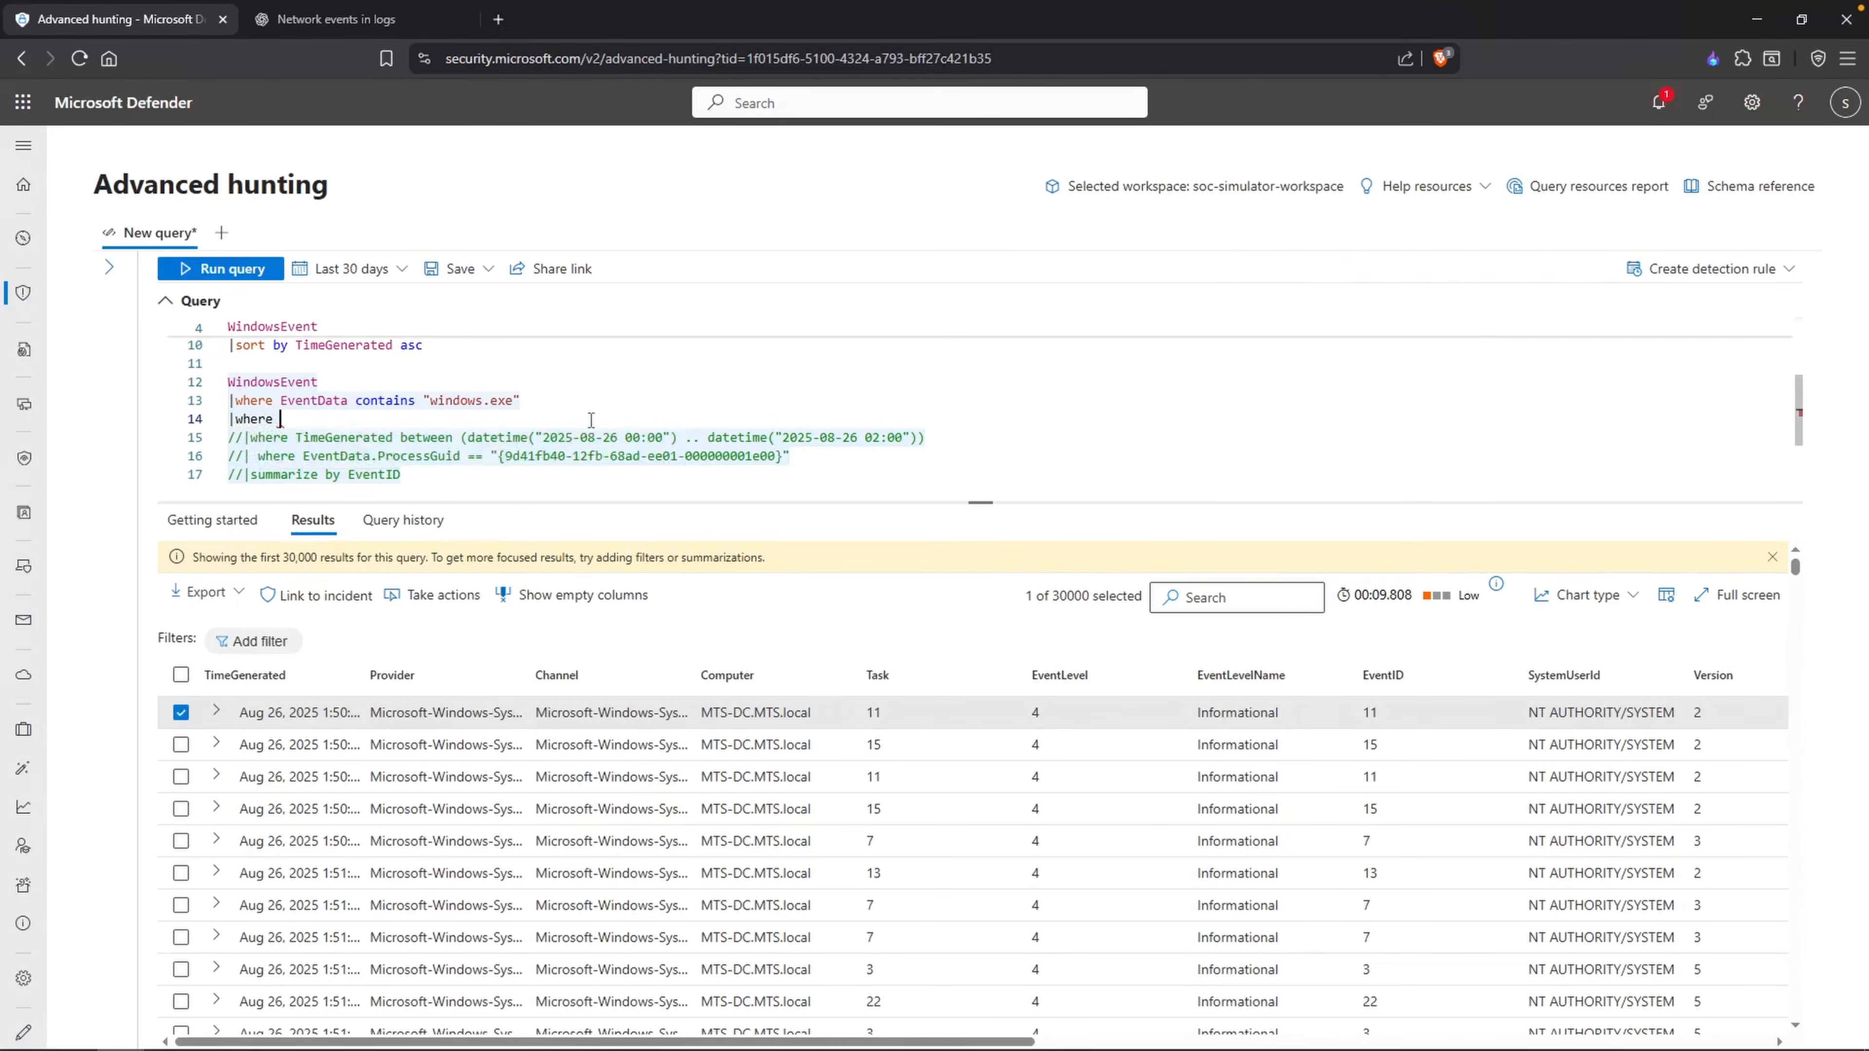
pyautogui.write('EventID ')
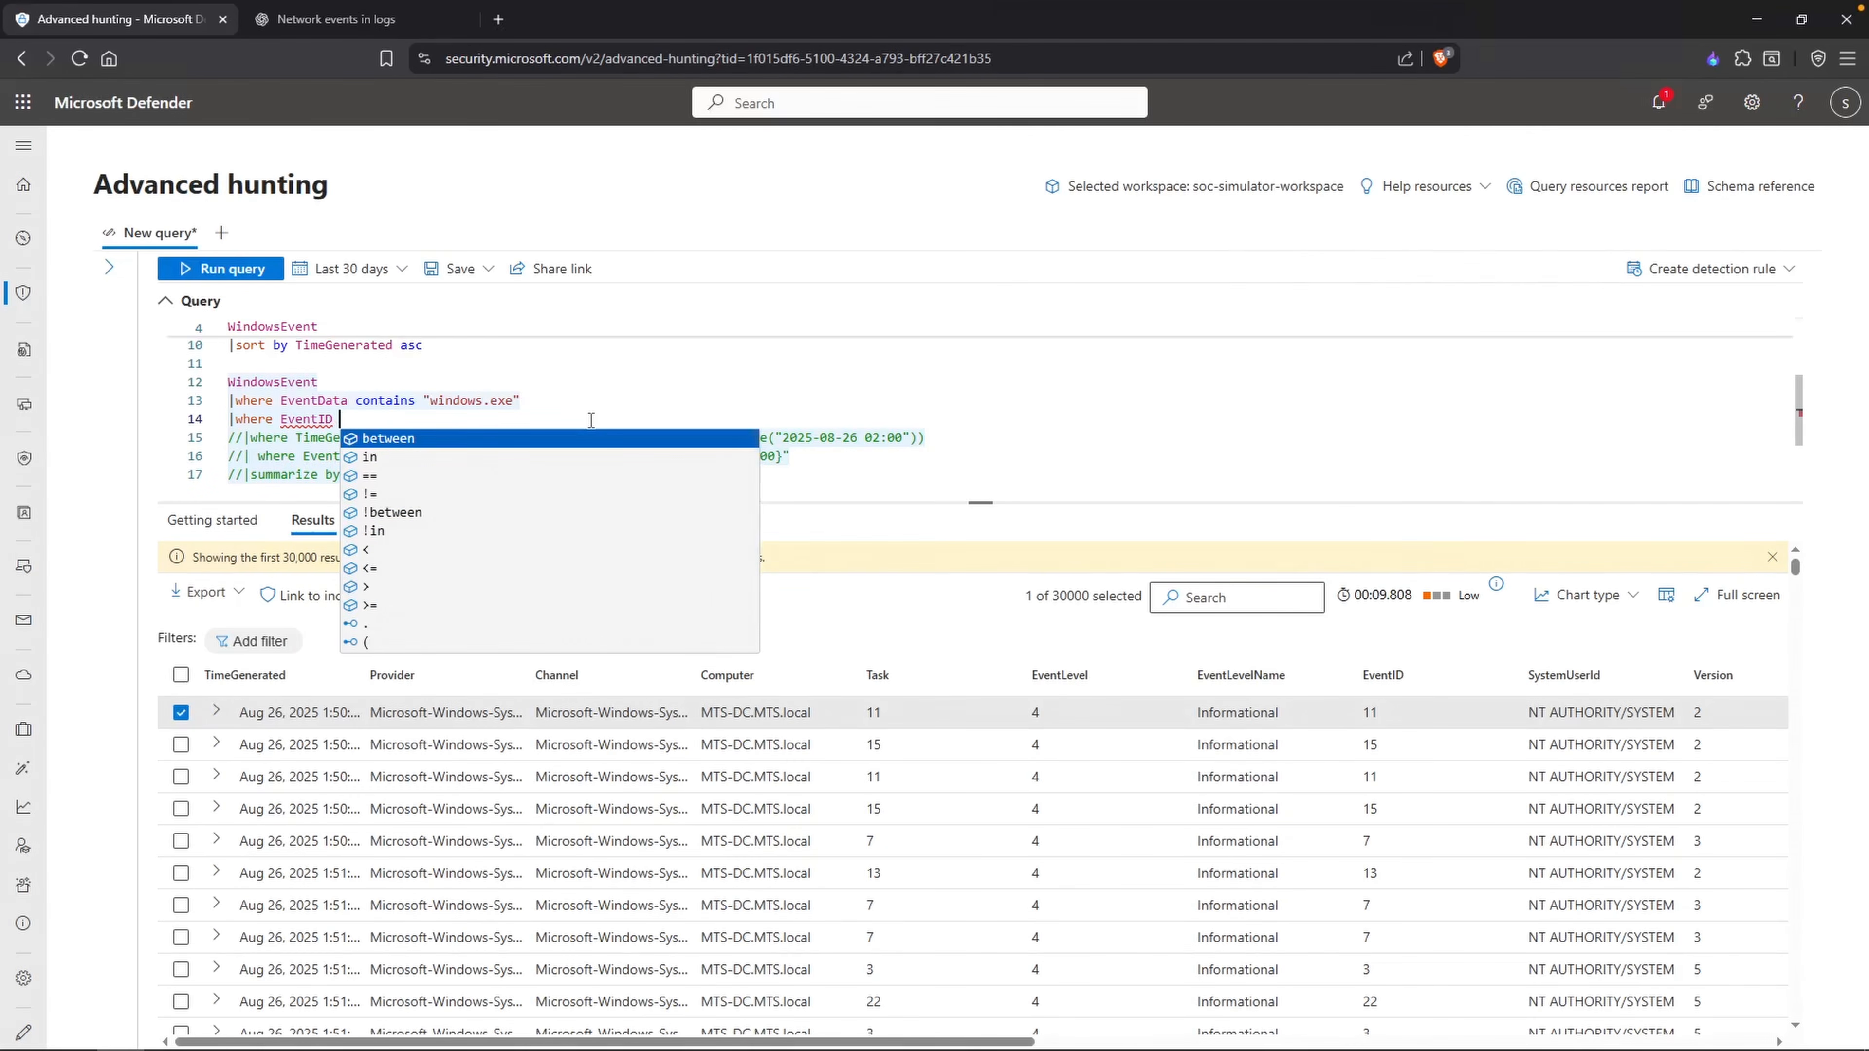
pyautogui.write('!in ')
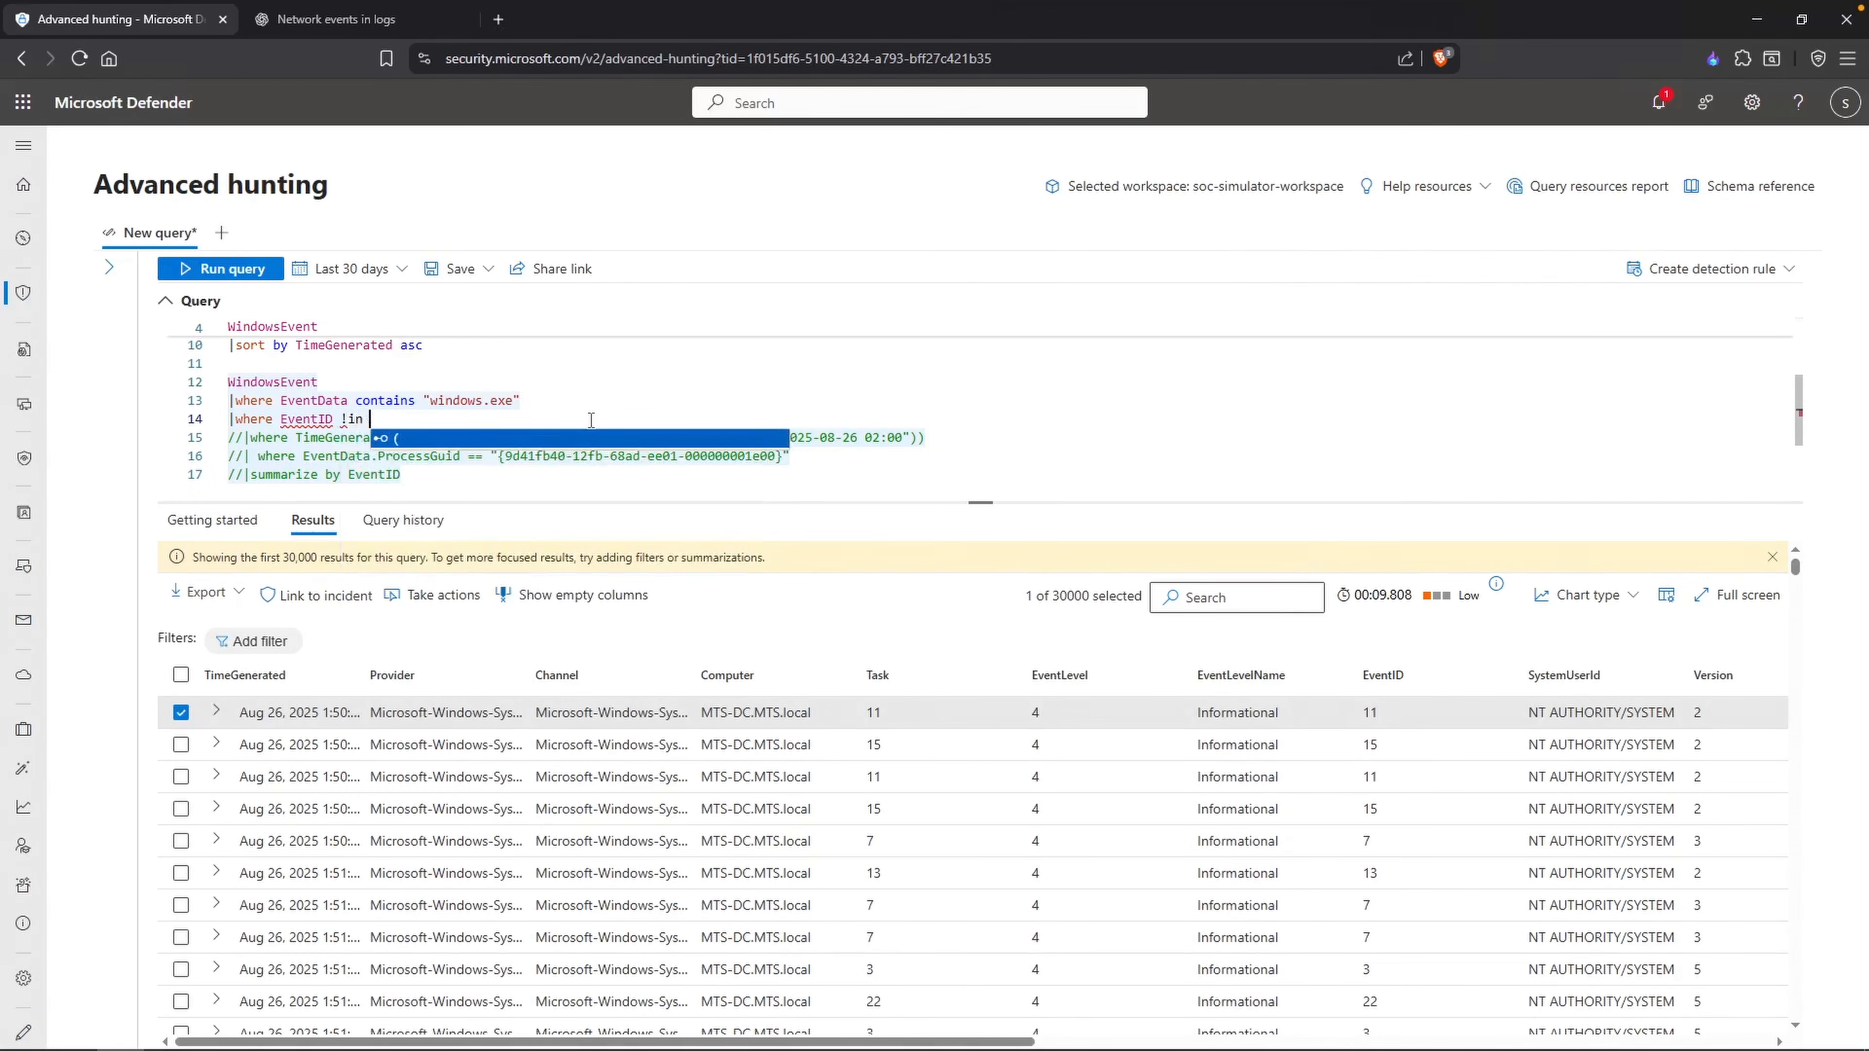
pyautogui.write('("22","')
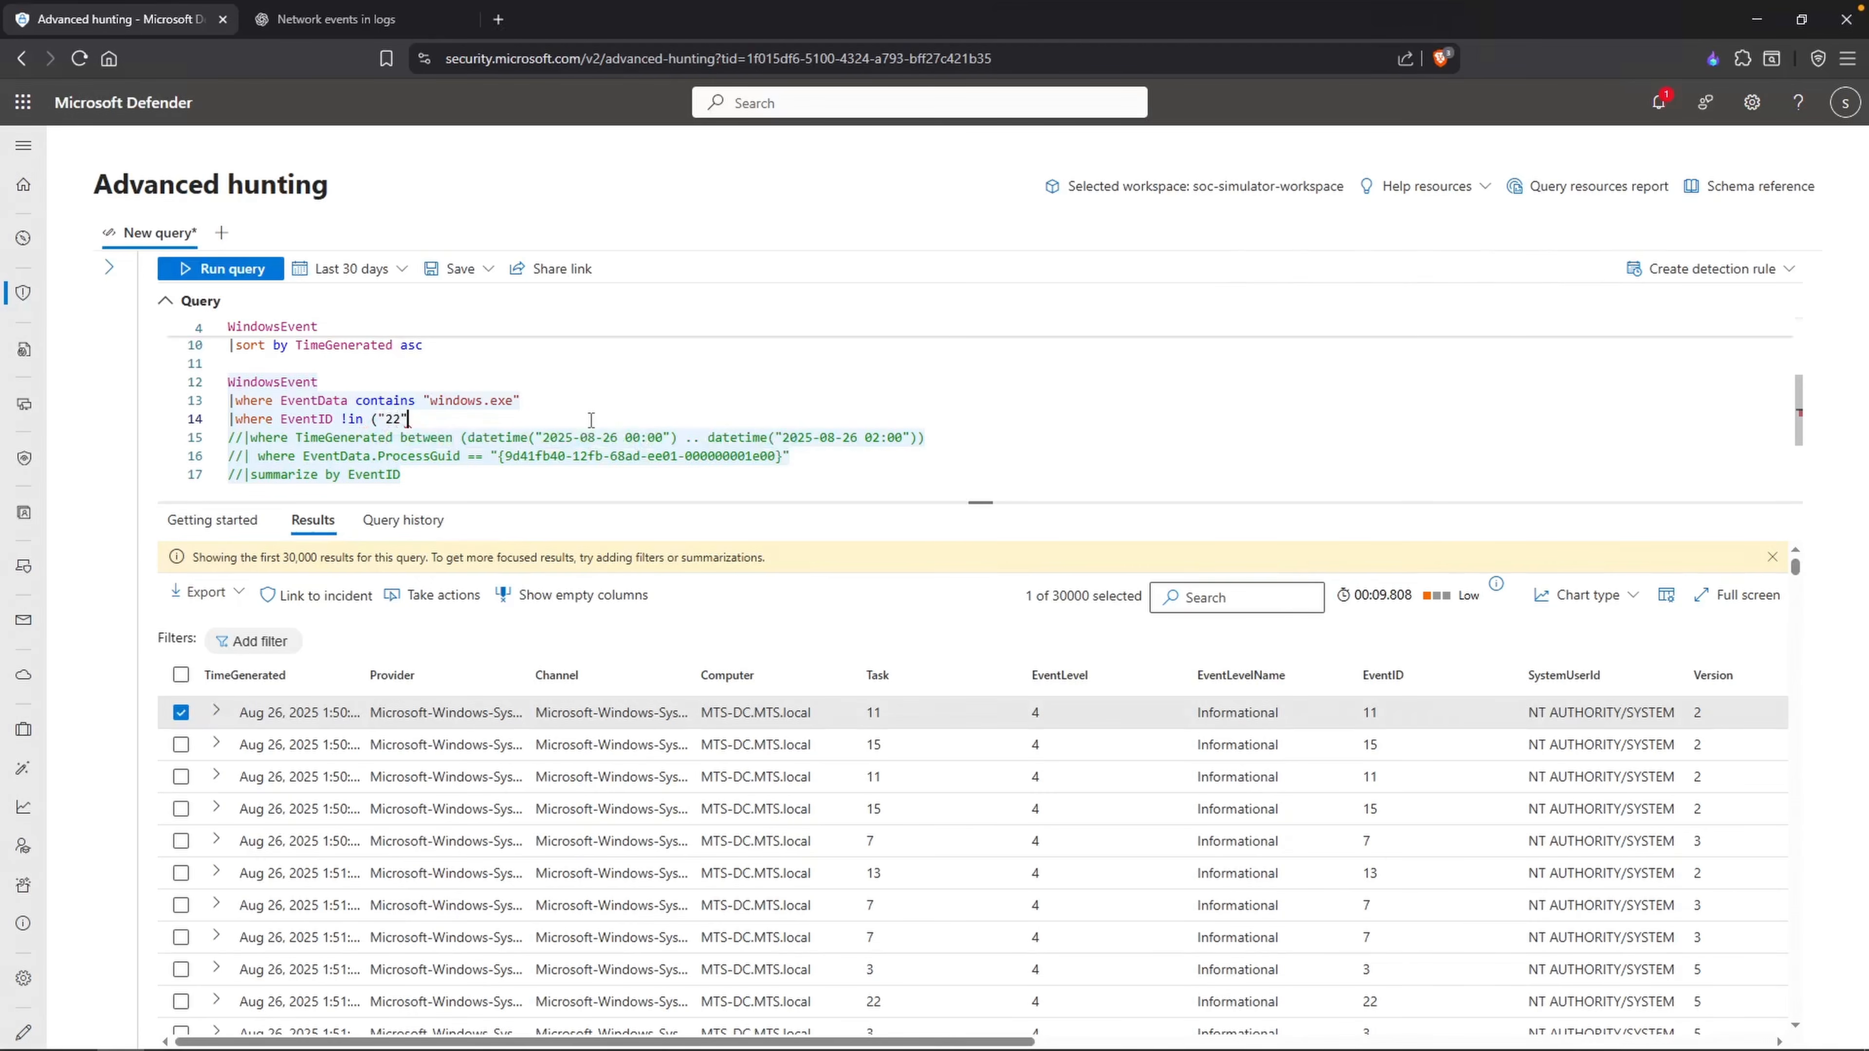
pyautogui.write('3","7")')
pyautogui.hotkey('shift', 'Return')
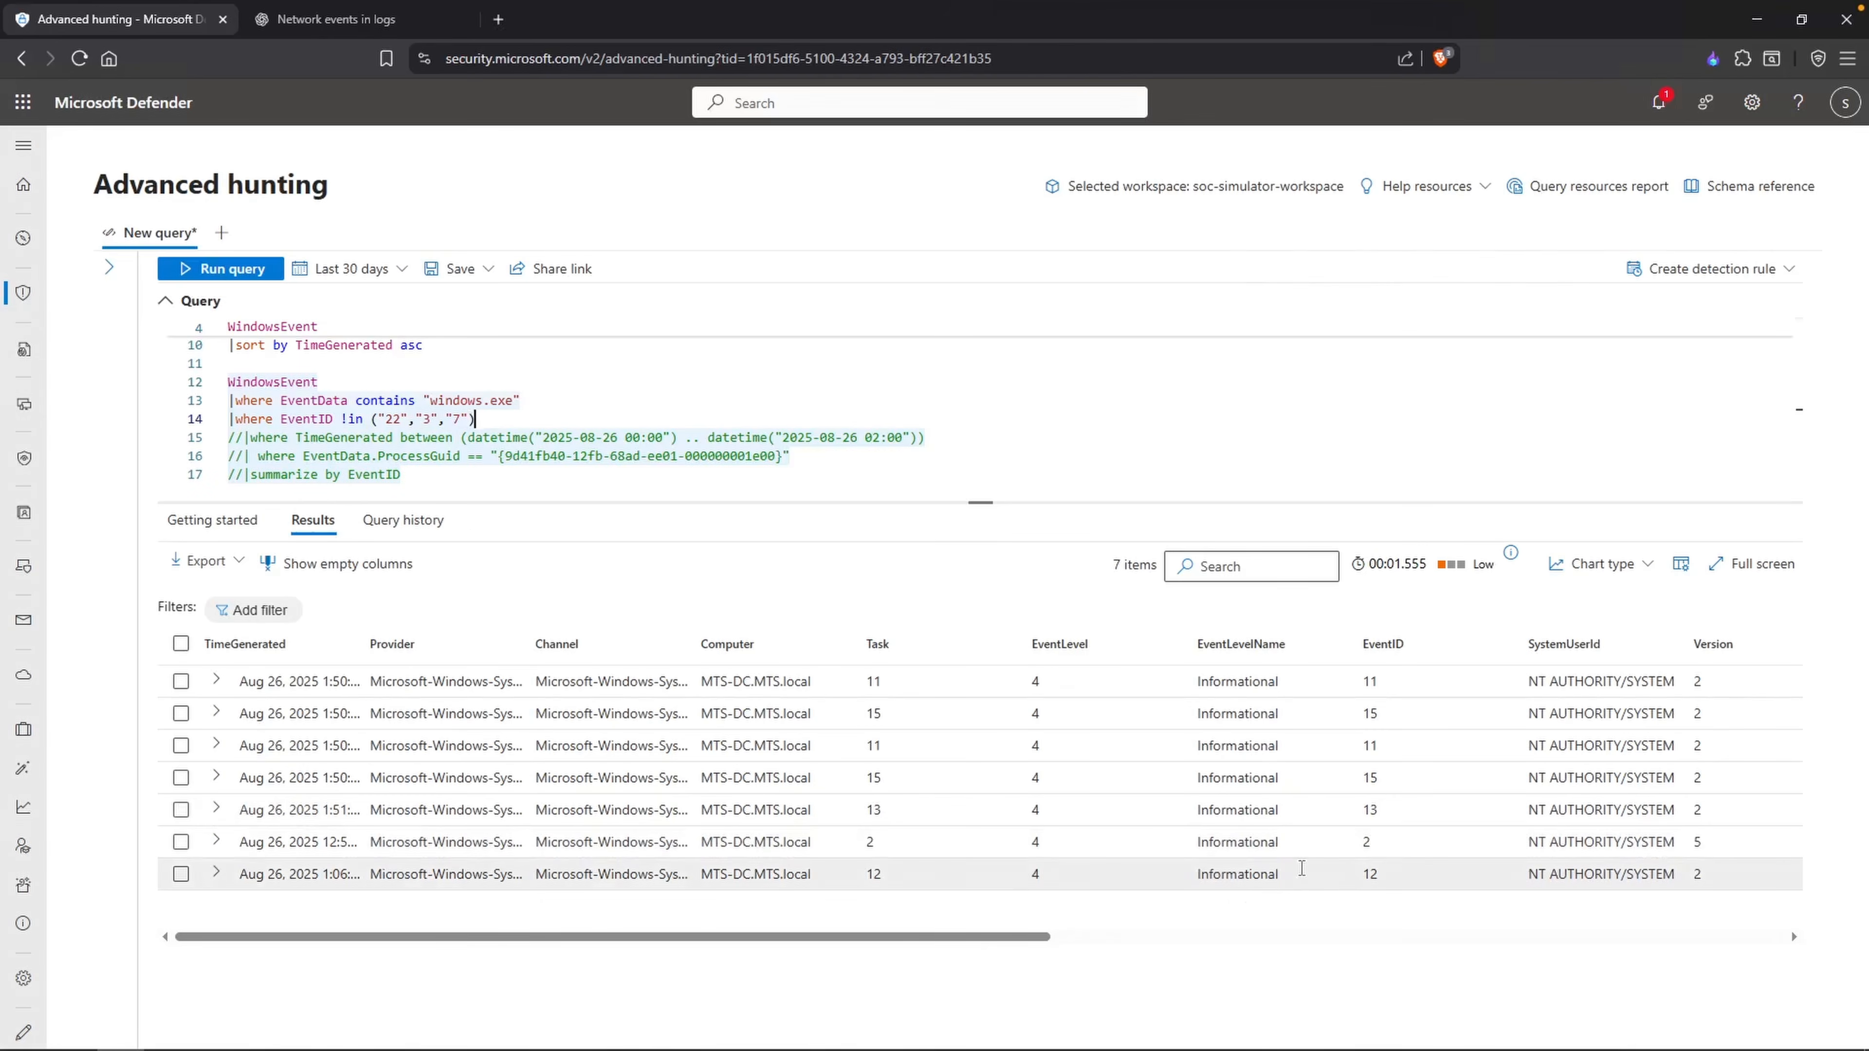
# Step: Widen the TimeGenerated column and examine the Image and TargetFilename in the EventData of the 12:56:48 PM EventID 2 record
pyautogui.moveTo(363, 645); pyautogui.dragTo(467, 644)
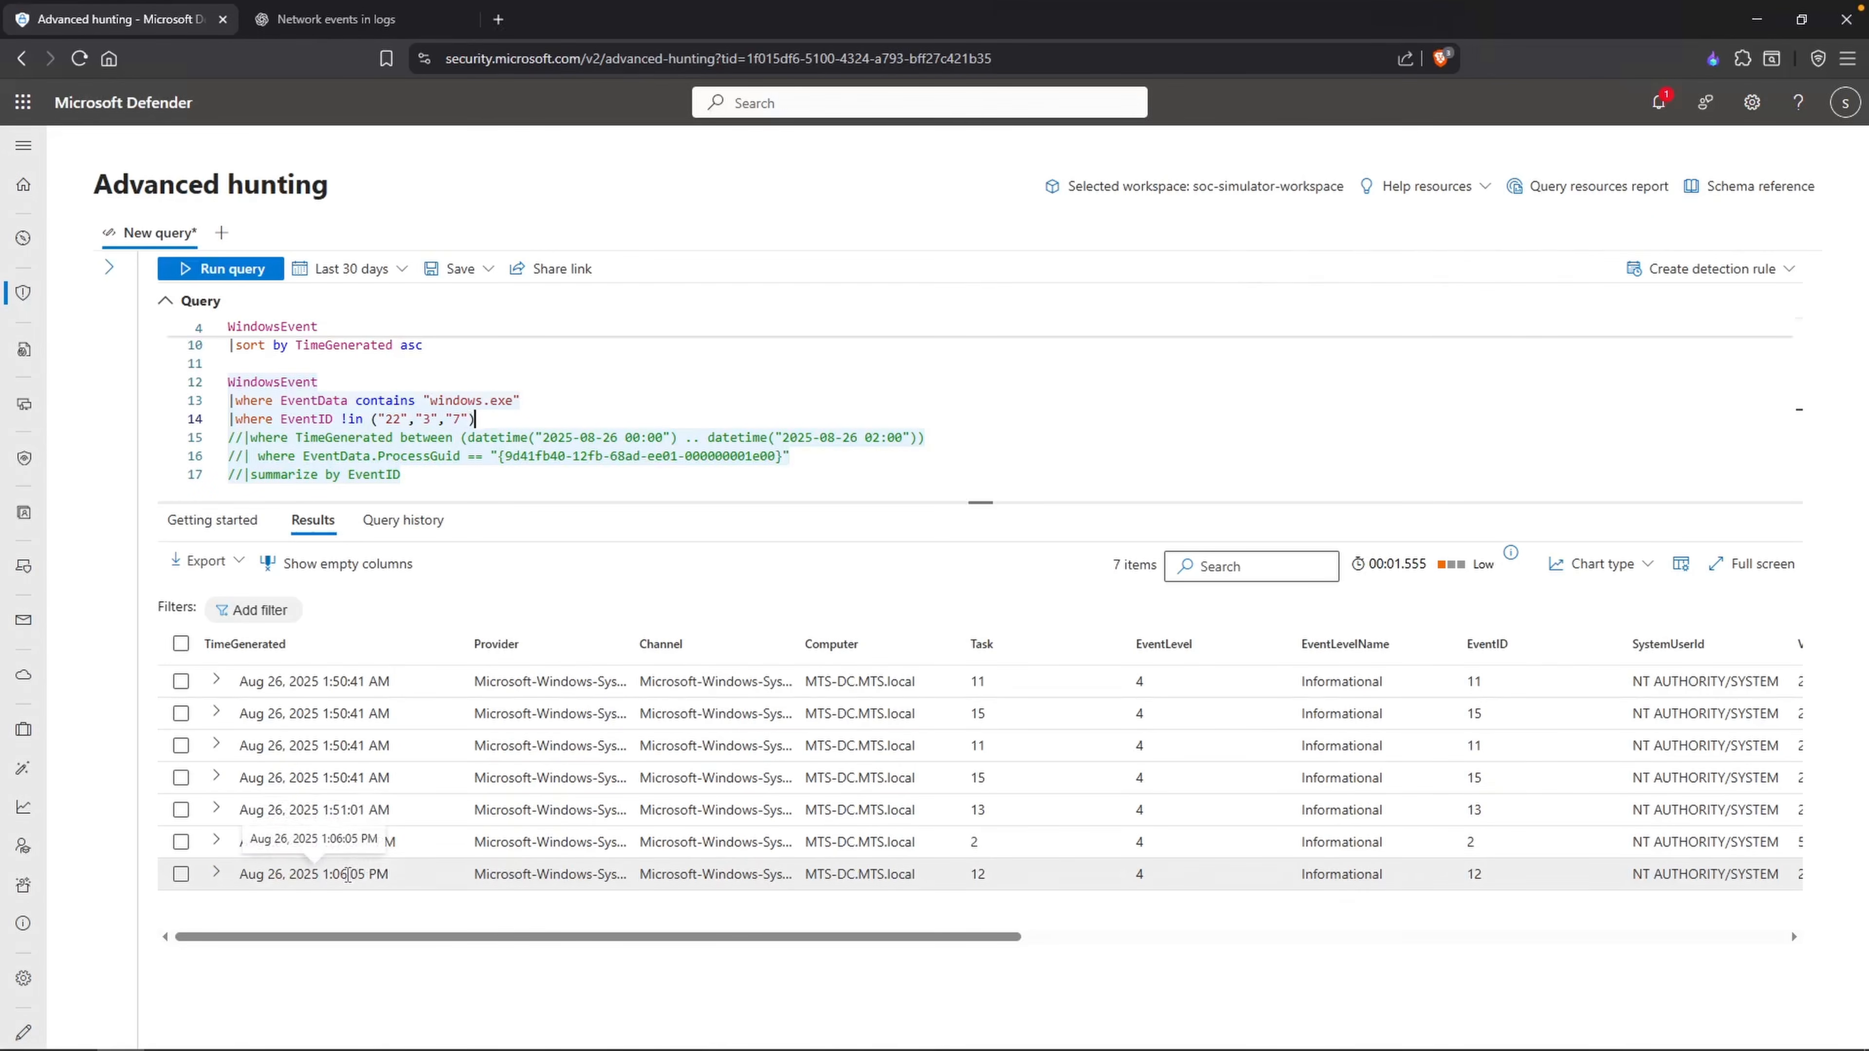
pyautogui.click(216, 842)
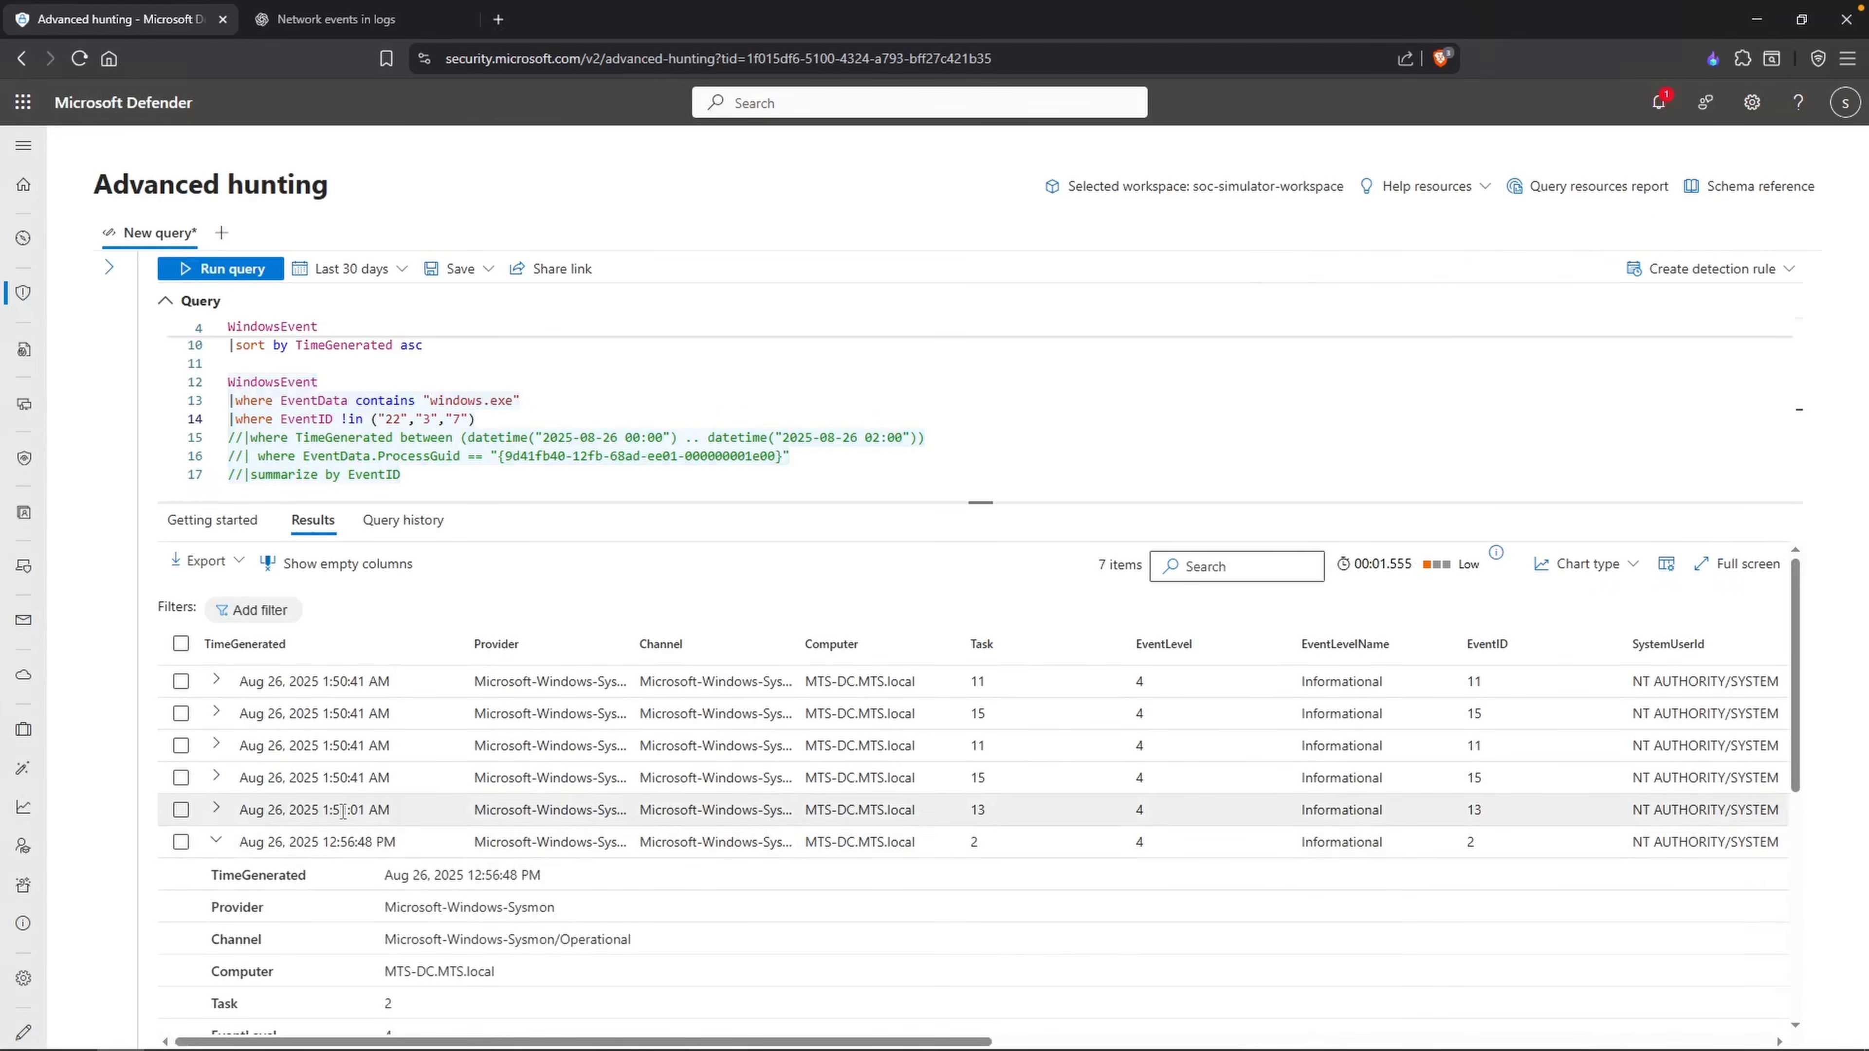
pyautogui.scroll(-5, 342, 810)
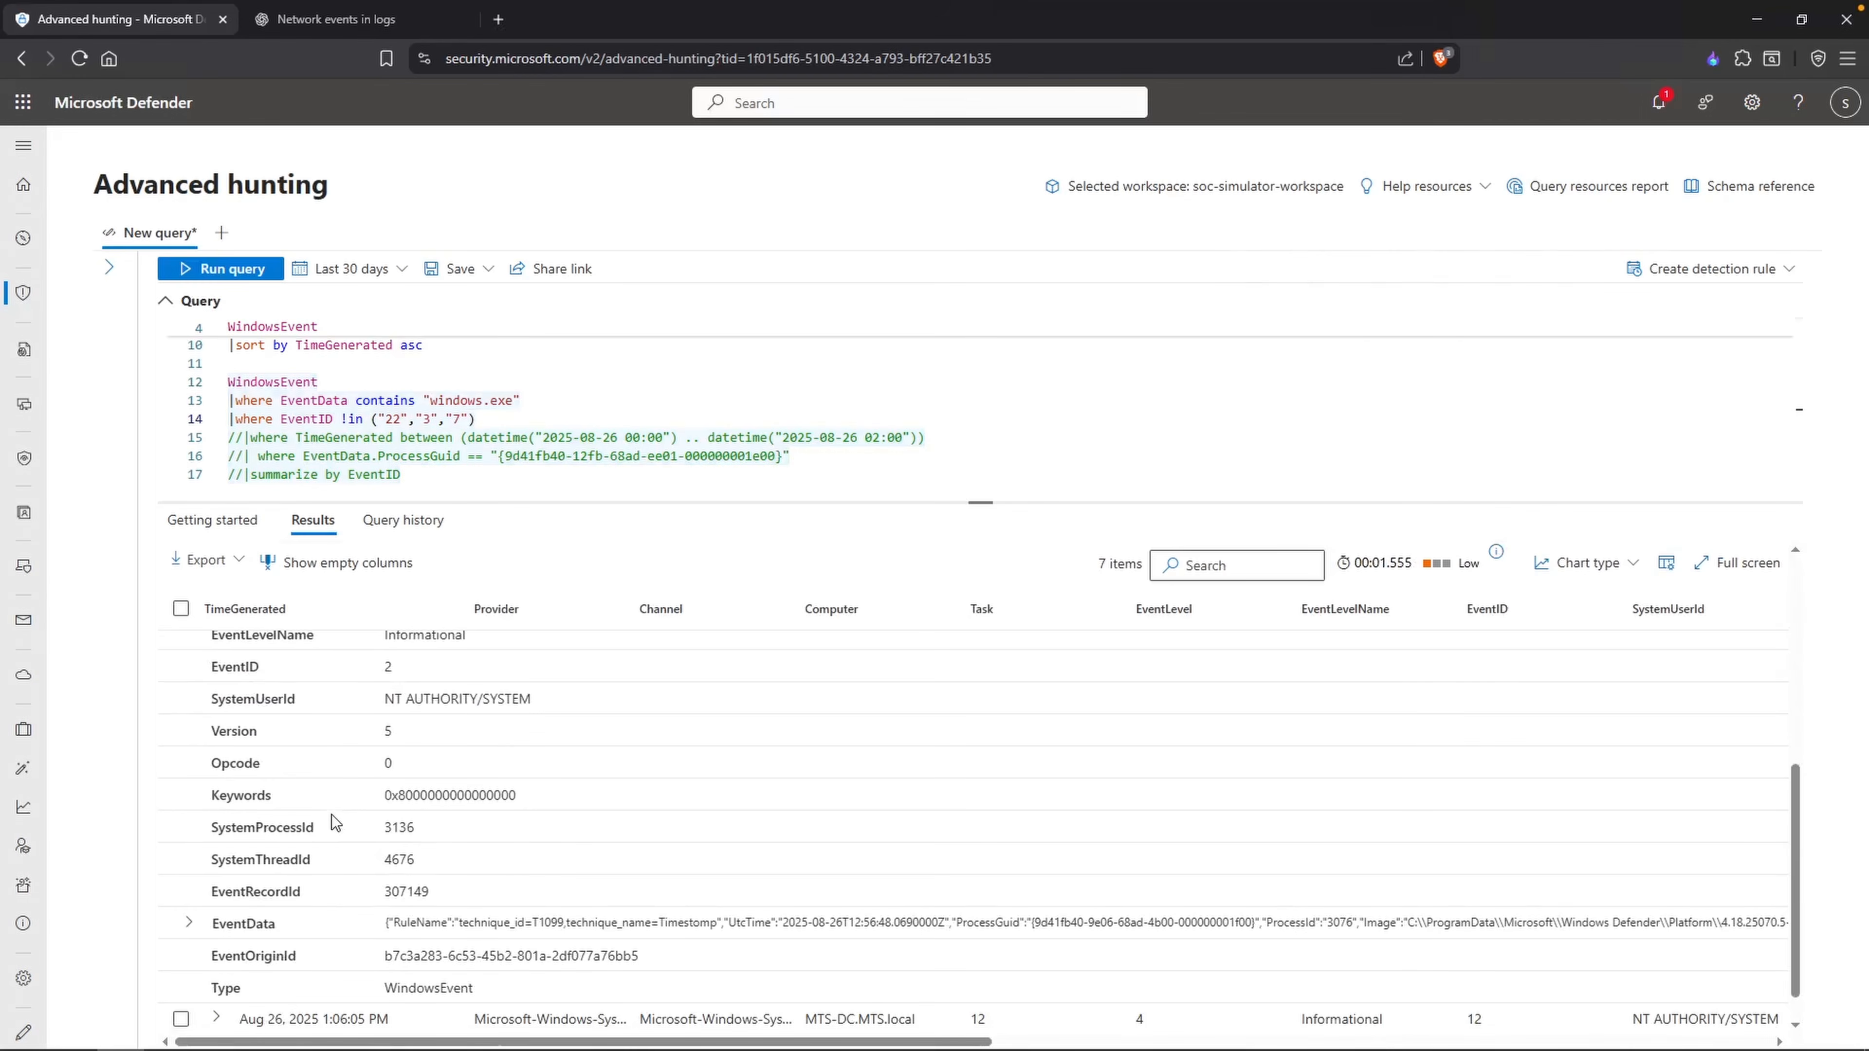
pyautogui.click(188, 922)
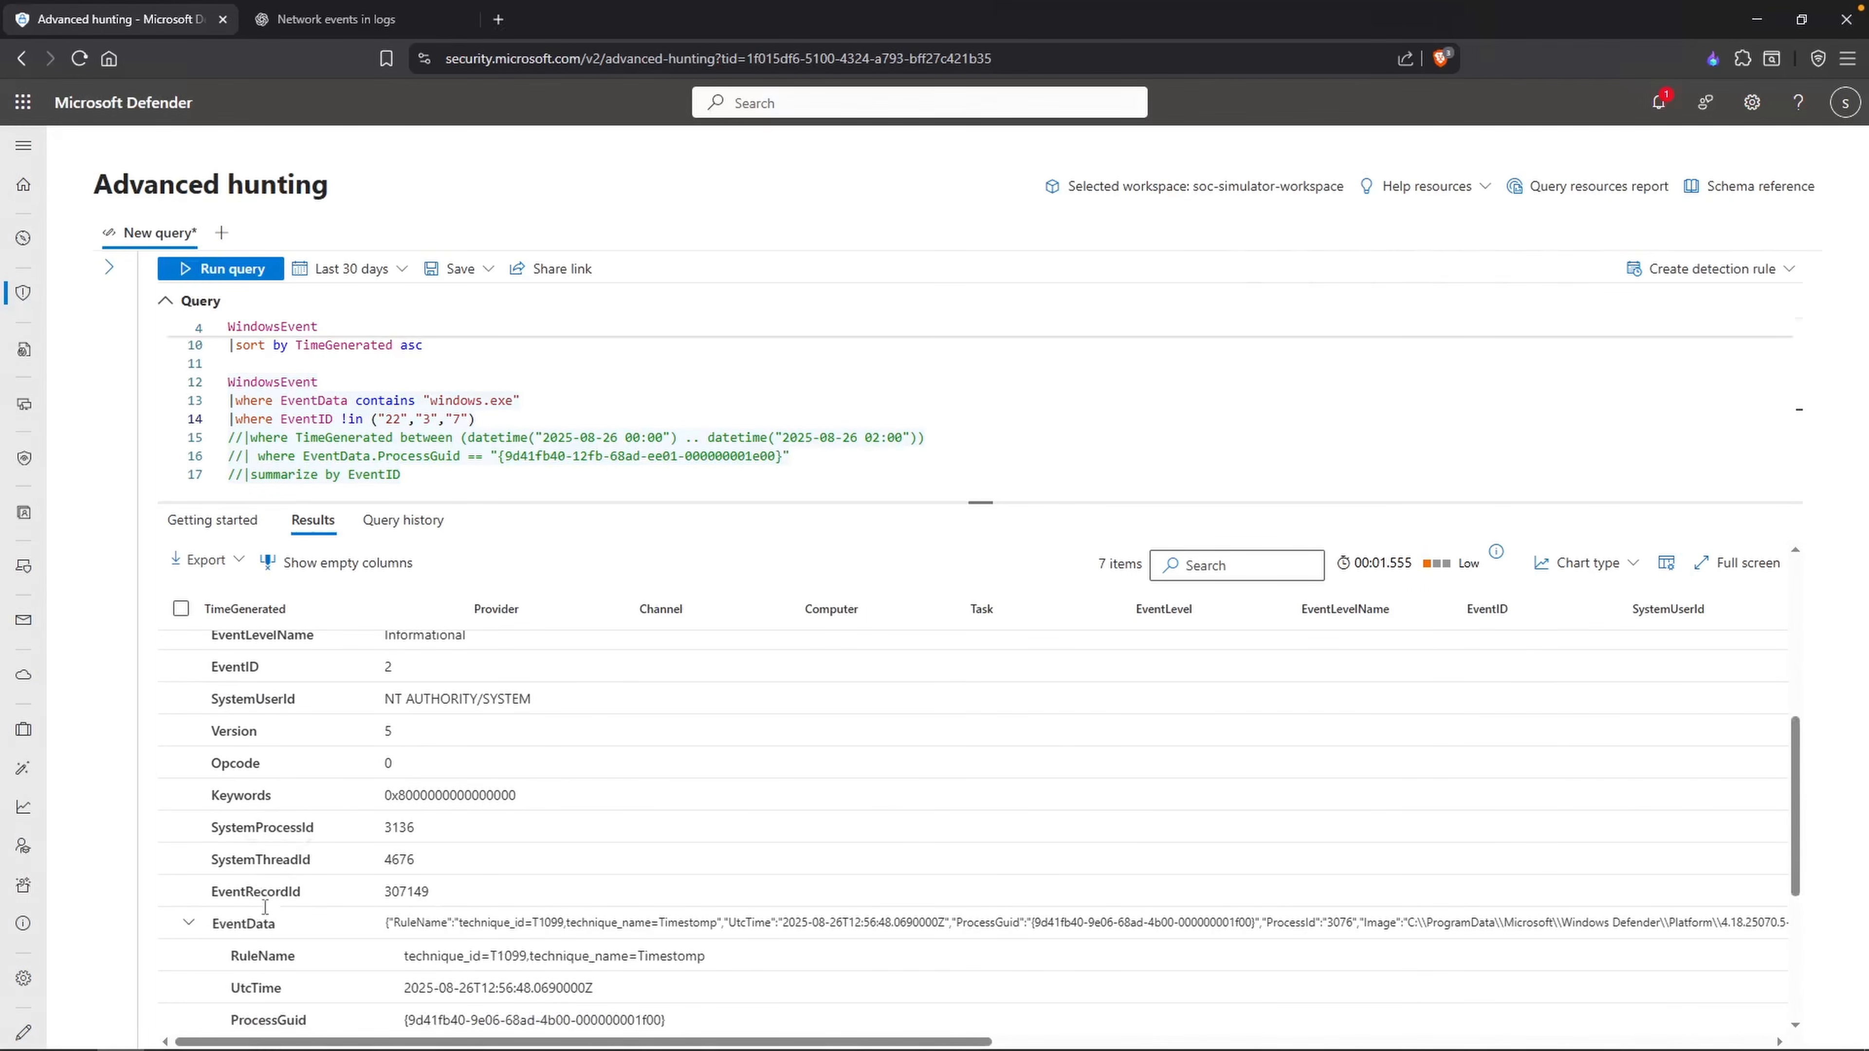
pyautogui.scroll(-3, 353, 869)
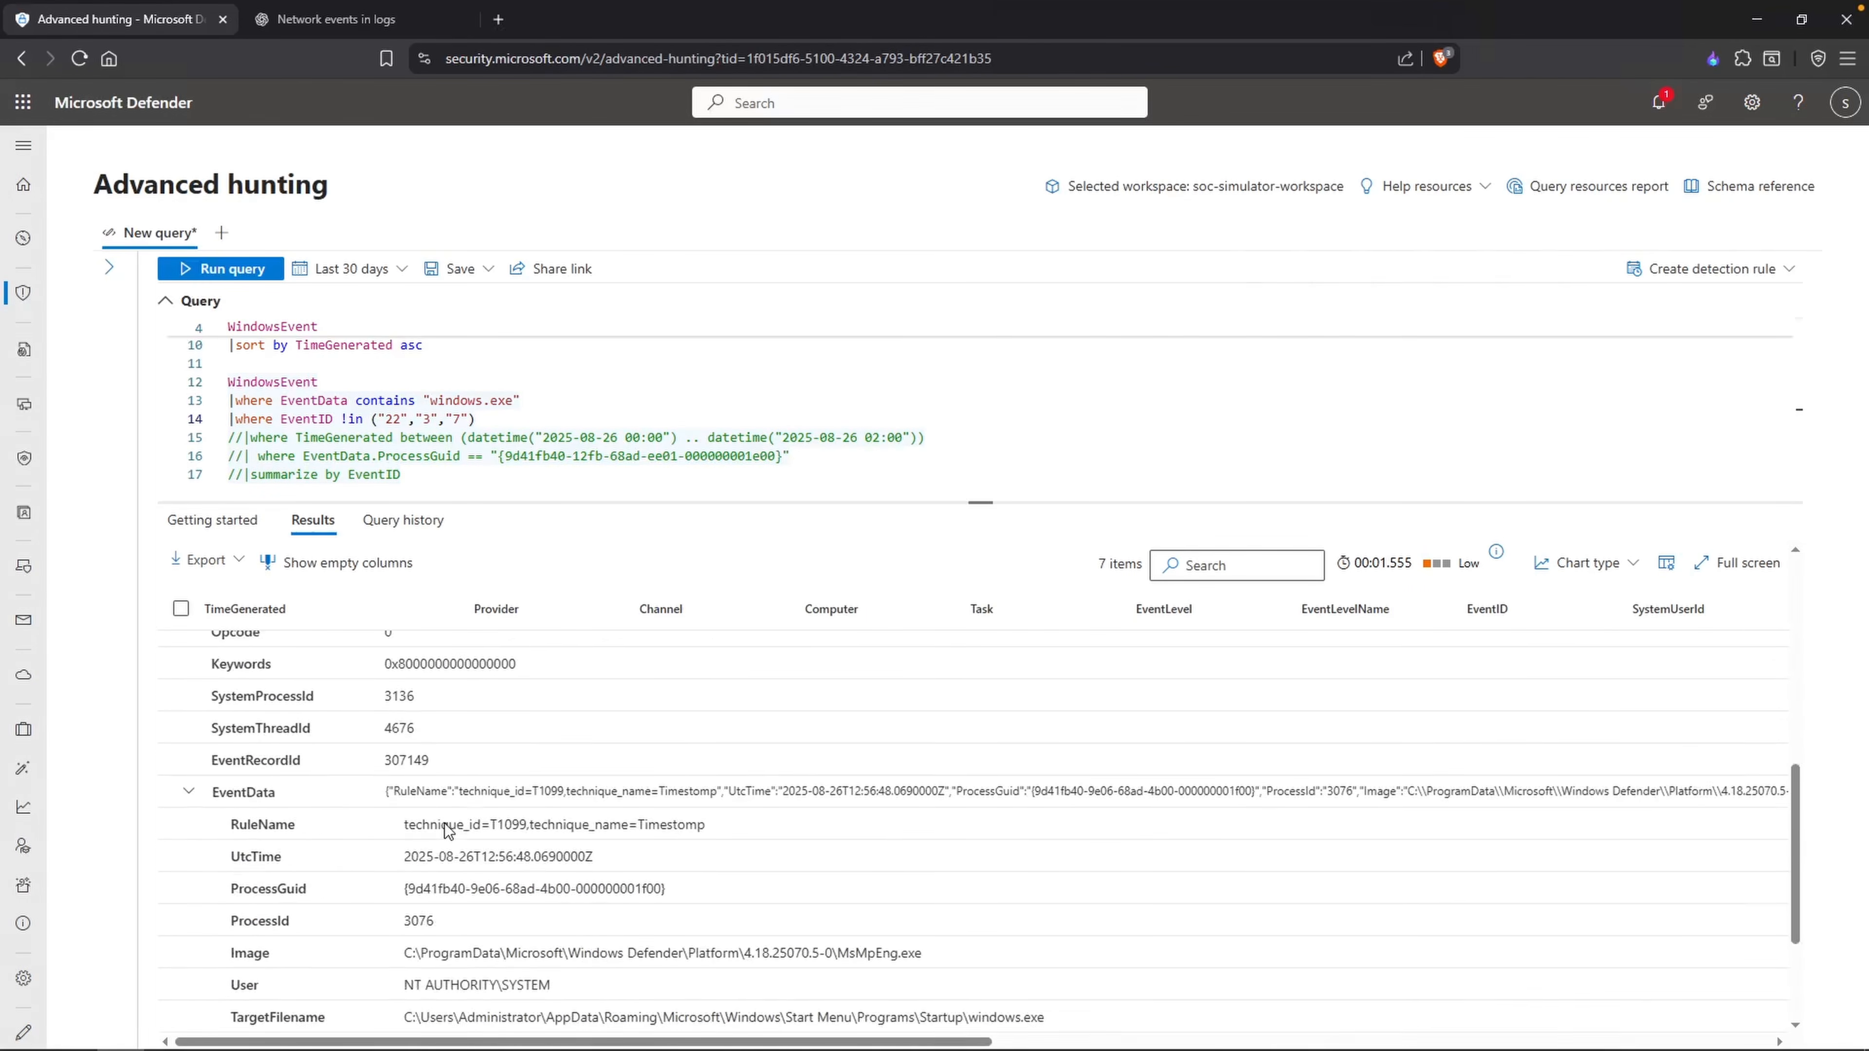
pyautogui.scroll(-3, 447, 830)
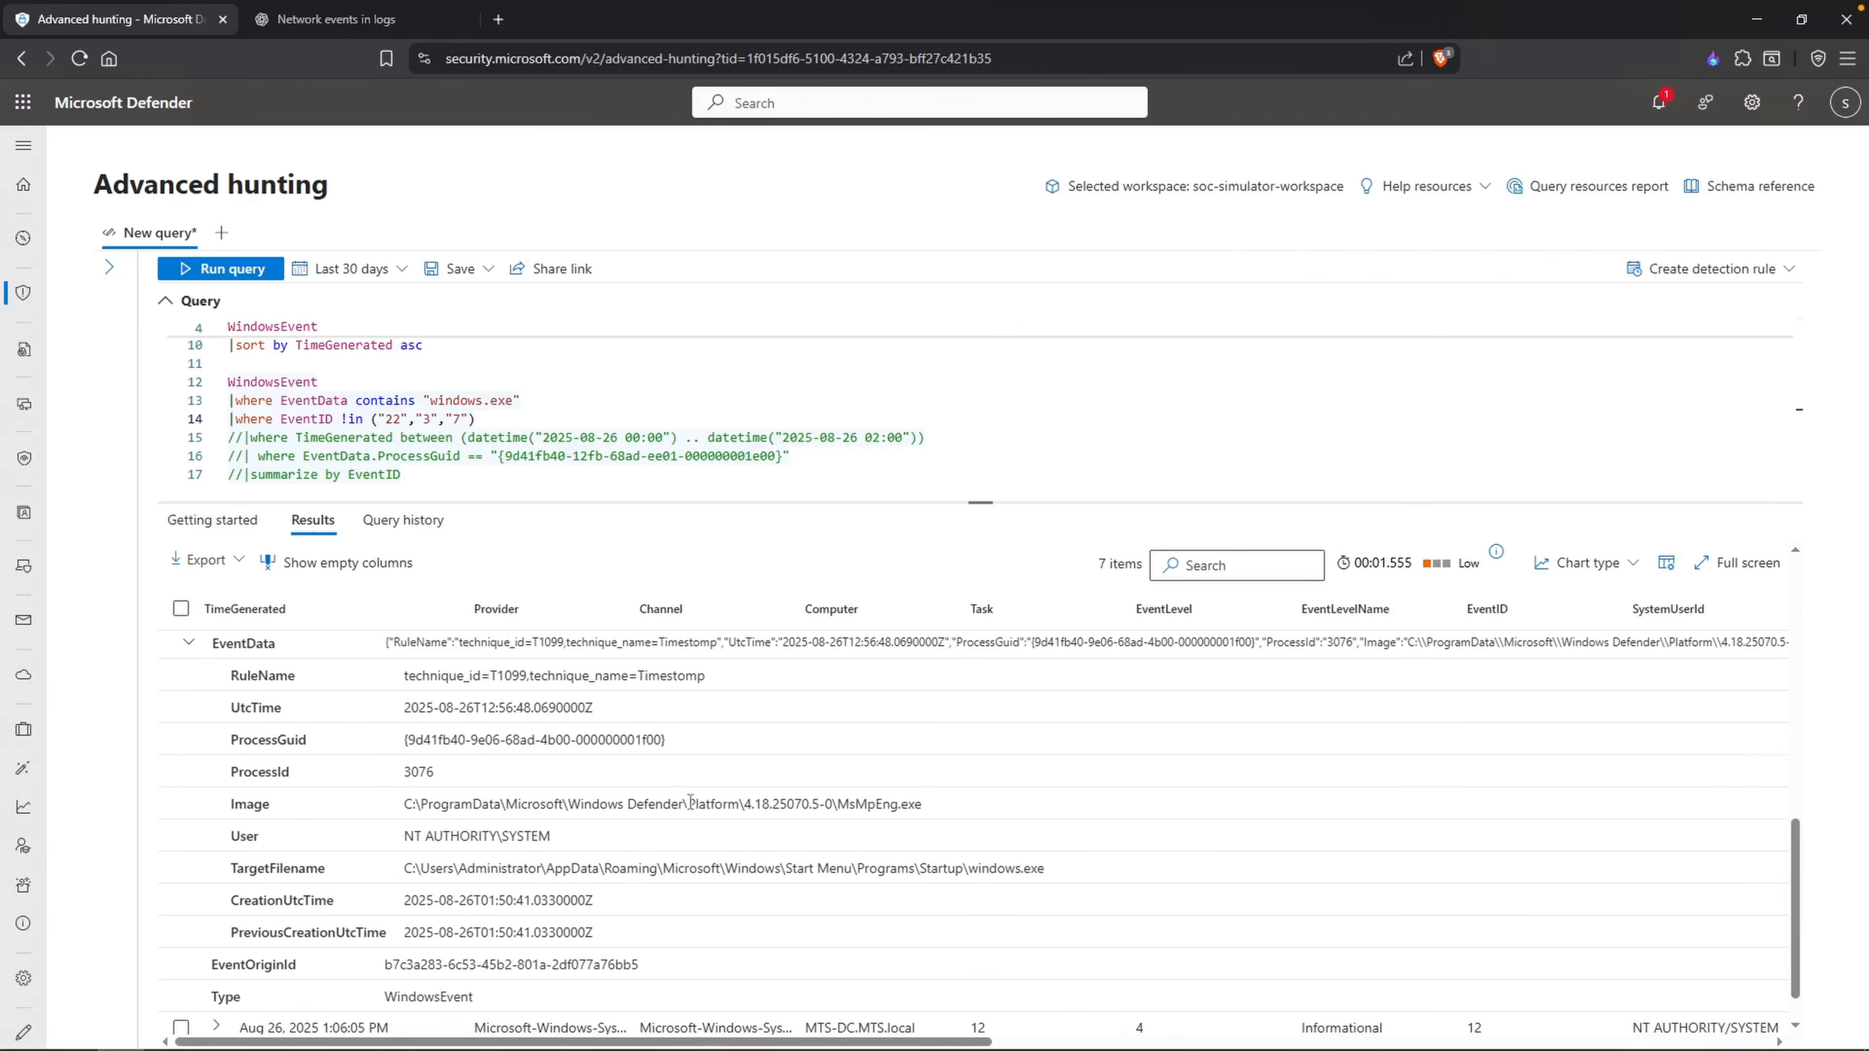
pyautogui.moveTo(580, 804); pyautogui.dragTo(664, 809)
pyautogui.moveTo(1045, 879); pyautogui.dragTo(969, 879)
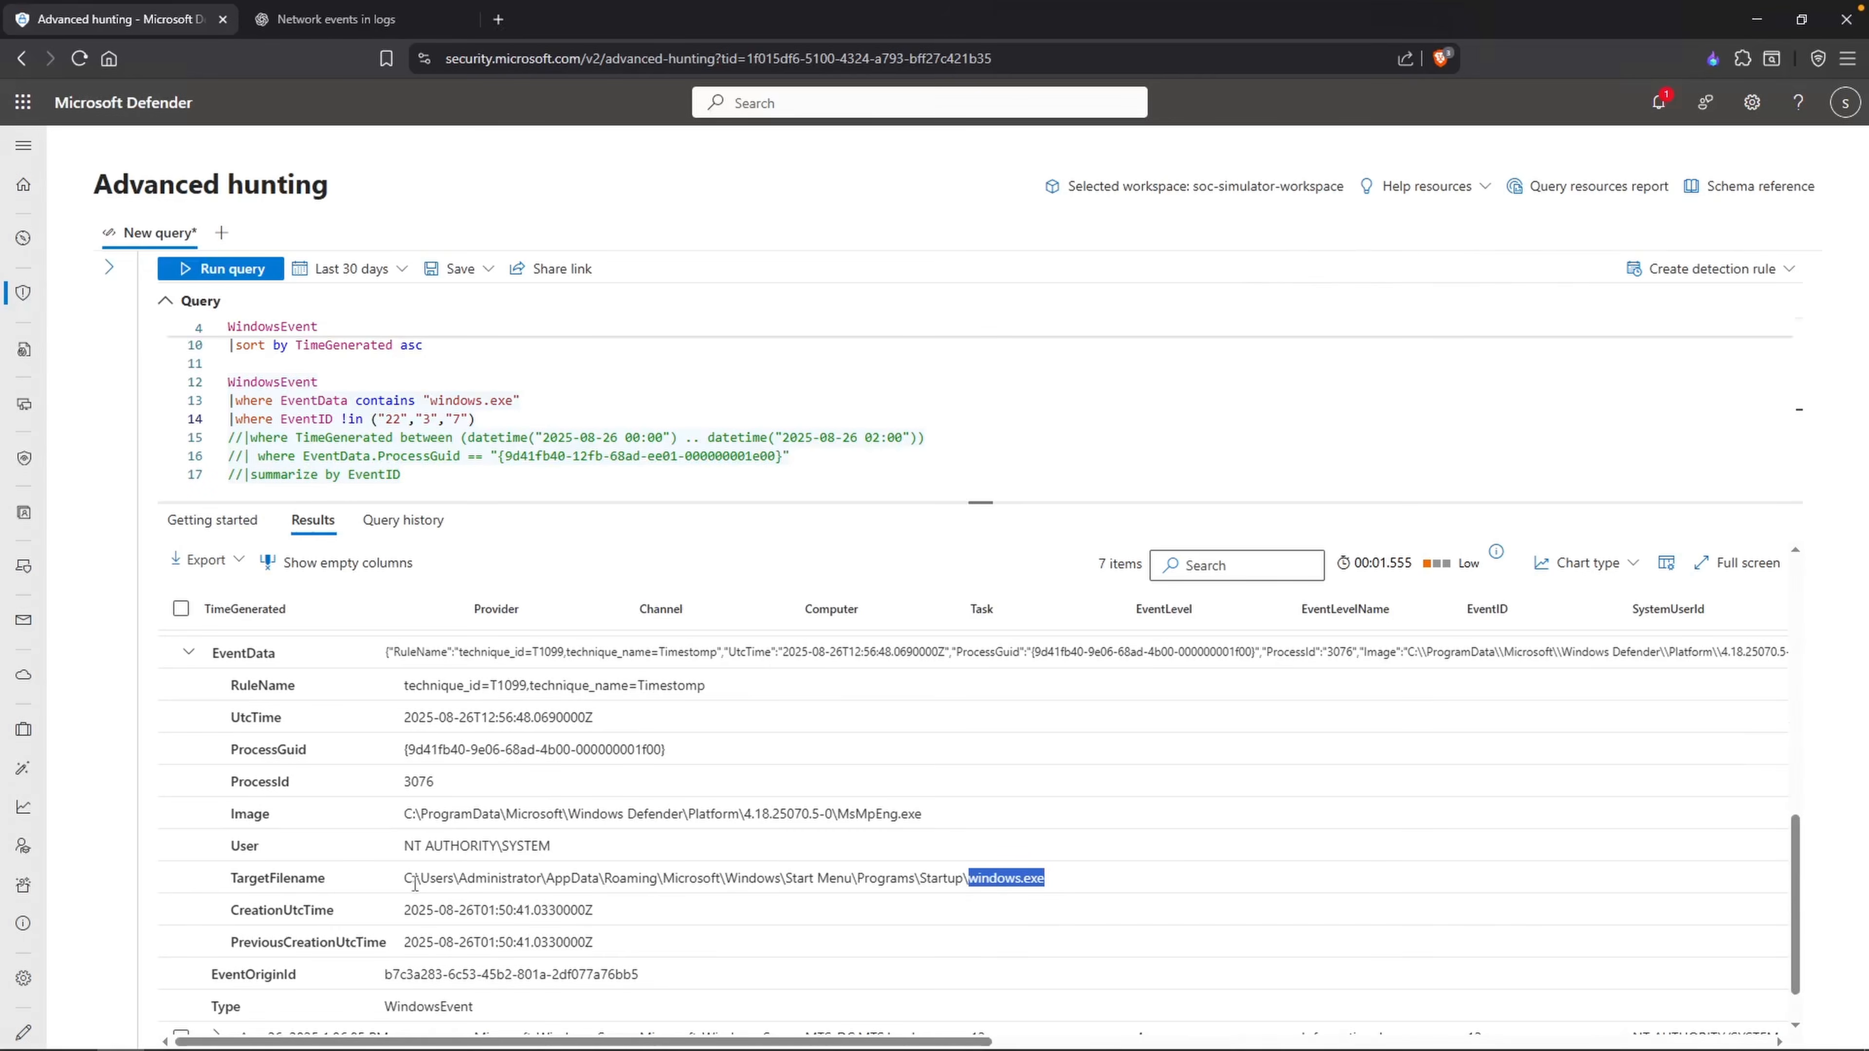
# Step: Expand the EventData of the 1:06:05 PM EventID 12 record and examine its RuleName and EventType
pyautogui.scroll(-5, 305, 823)
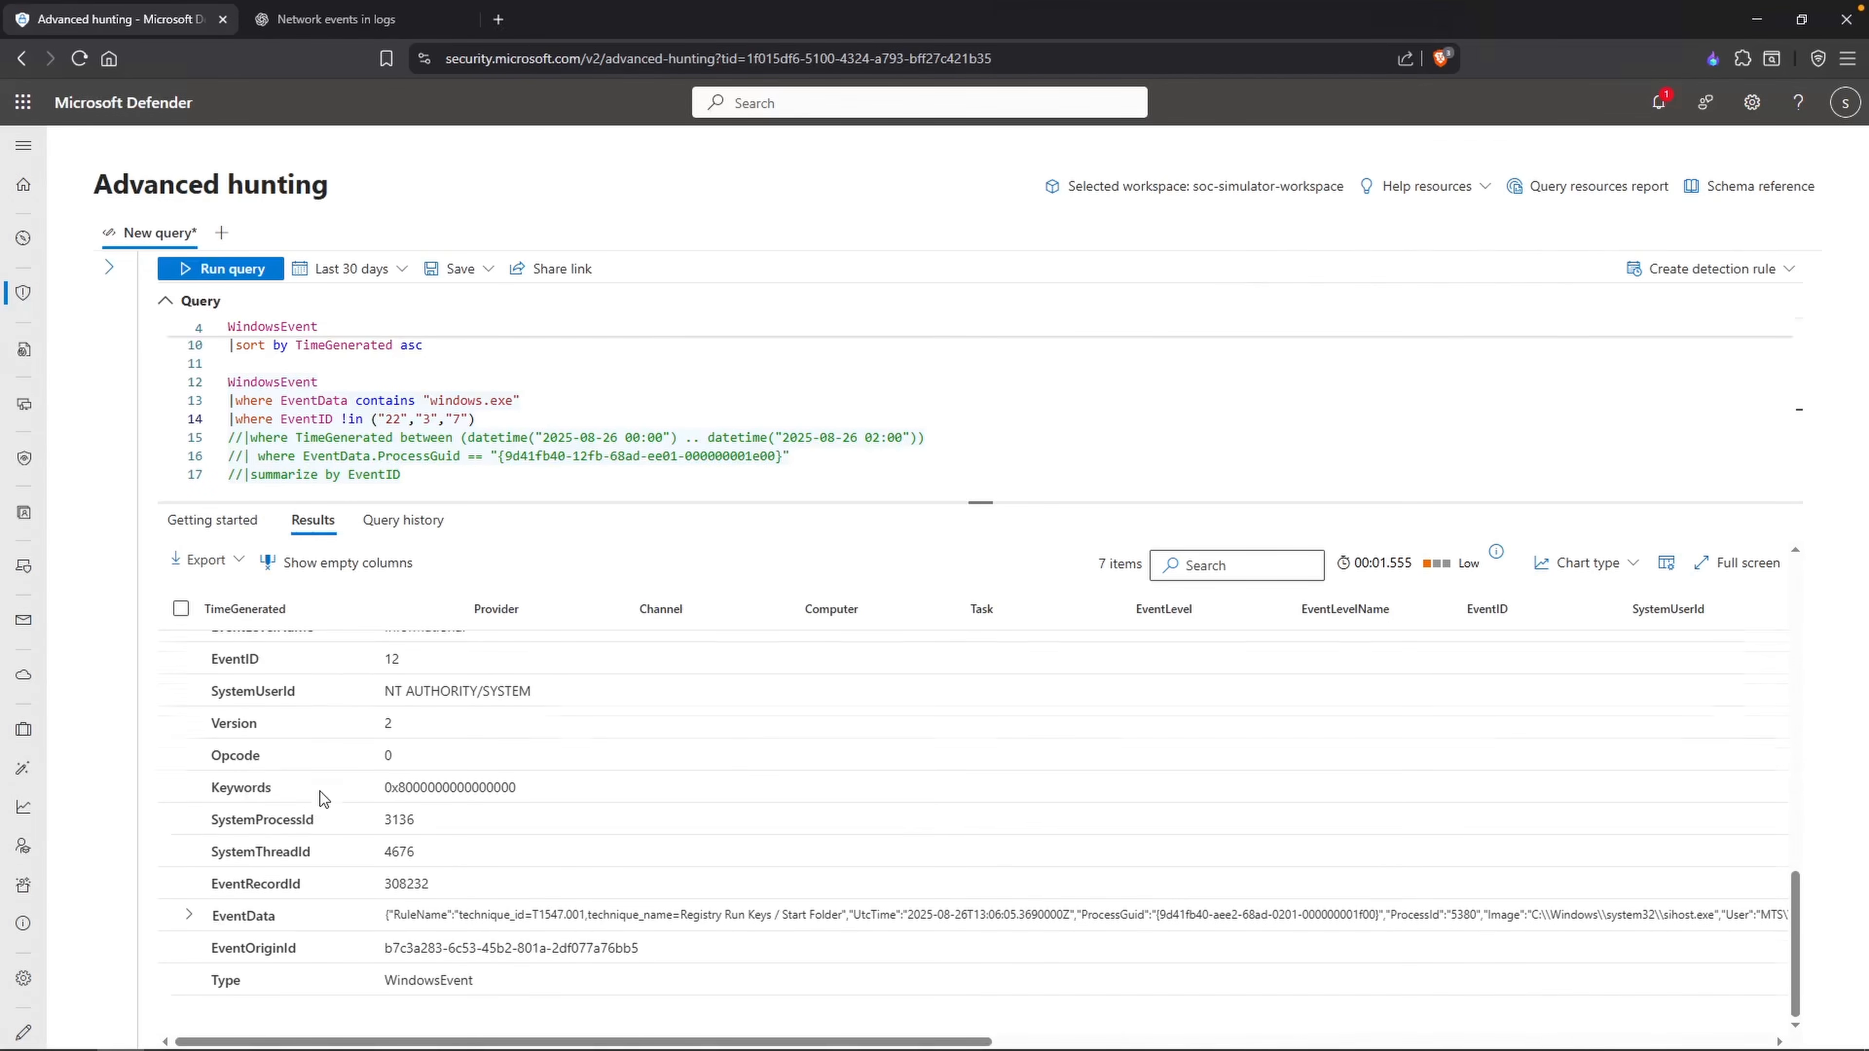
pyautogui.click(188, 925)
pyautogui.scroll(-1, 588, 800)
pyautogui.scroll(-3, 589, 800)
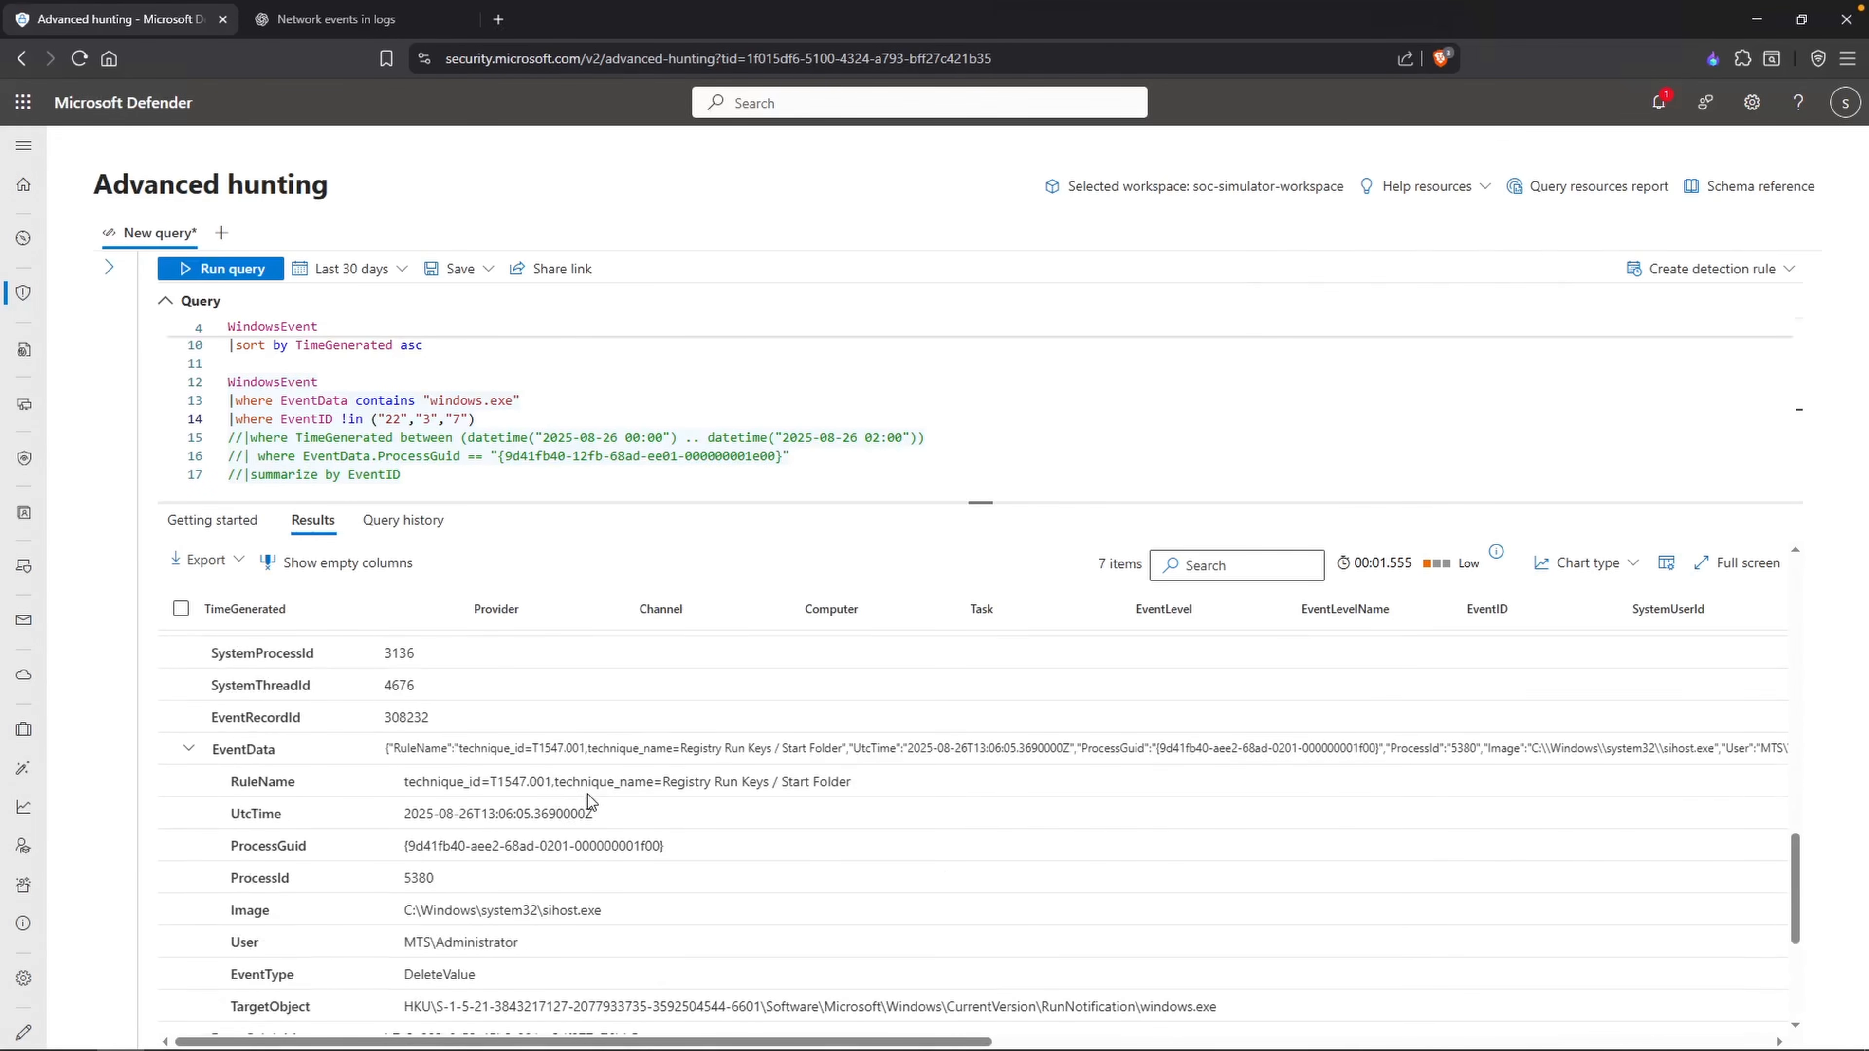
pyautogui.doubleClick(419, 929)
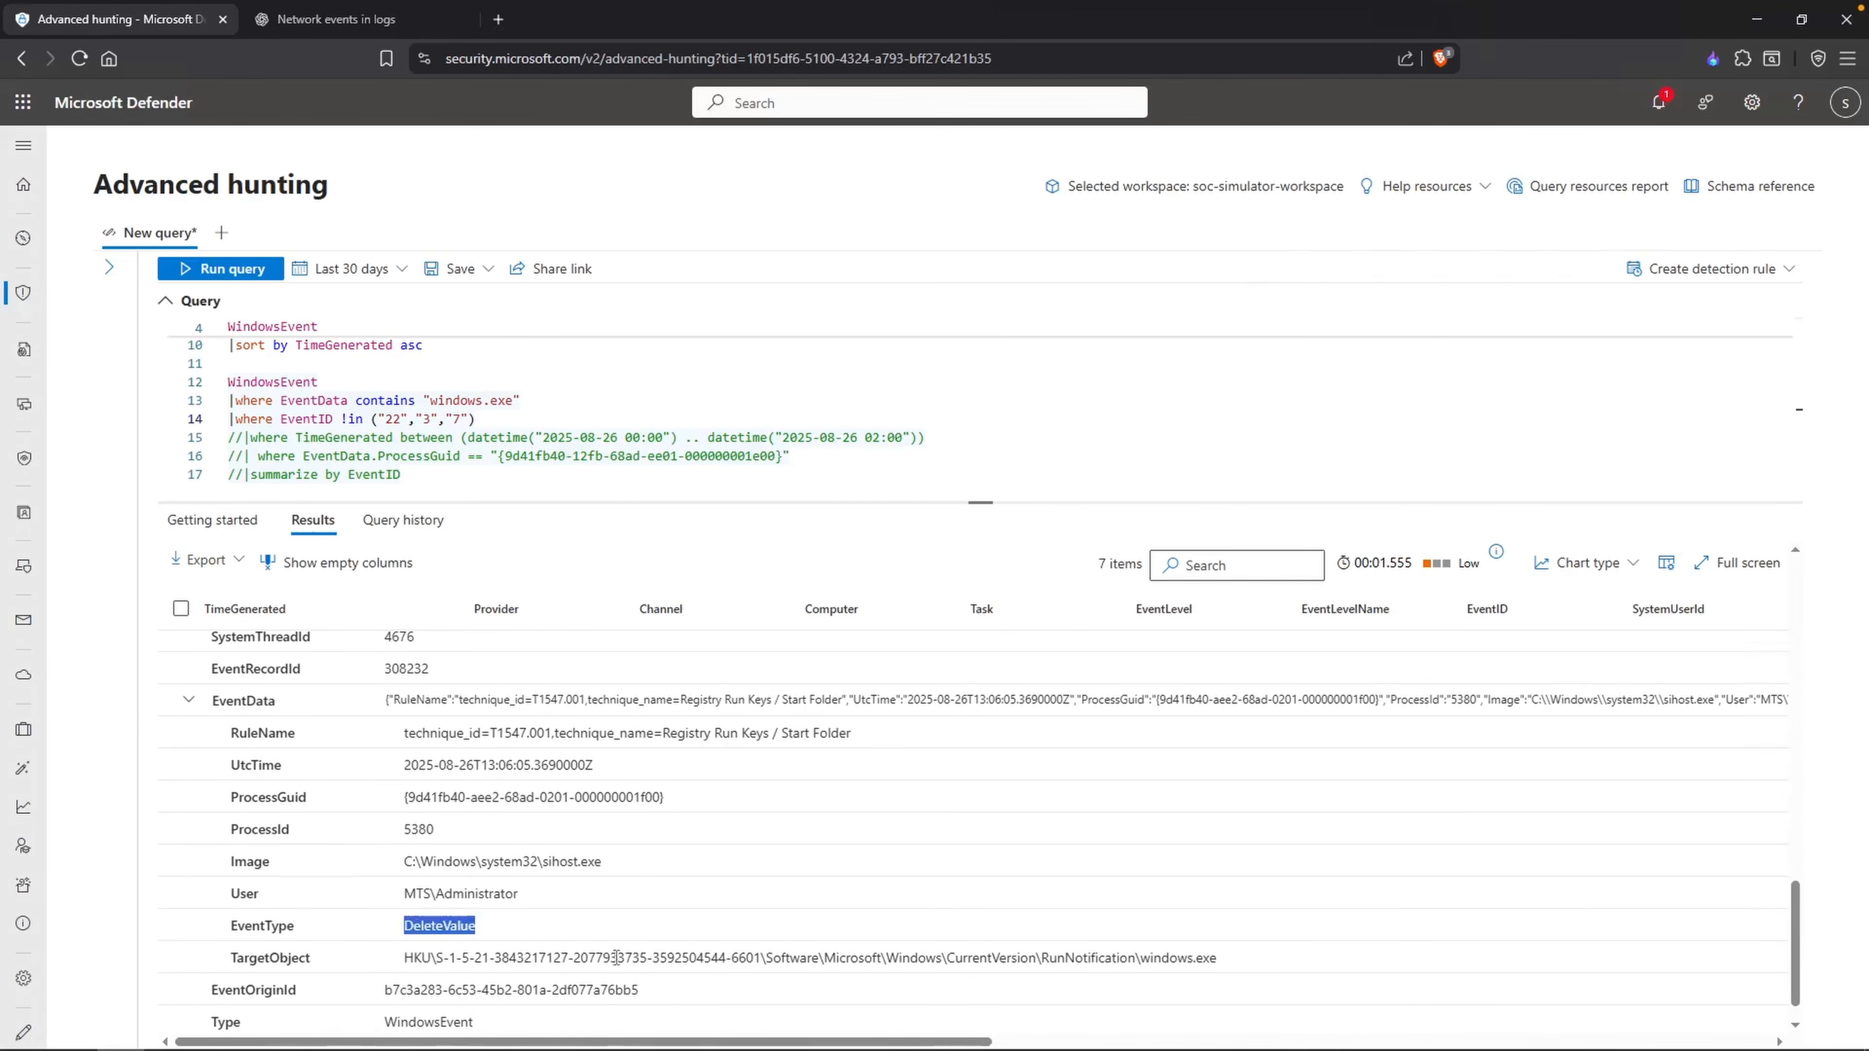
# Step: Examine the windows.exe entry in the TargetObject path and the EventType value of the expanded EventID 12 record
pyautogui.moveTo(1255, 956); pyautogui.dragTo(1106, 956)
pyautogui.click(973, 977)
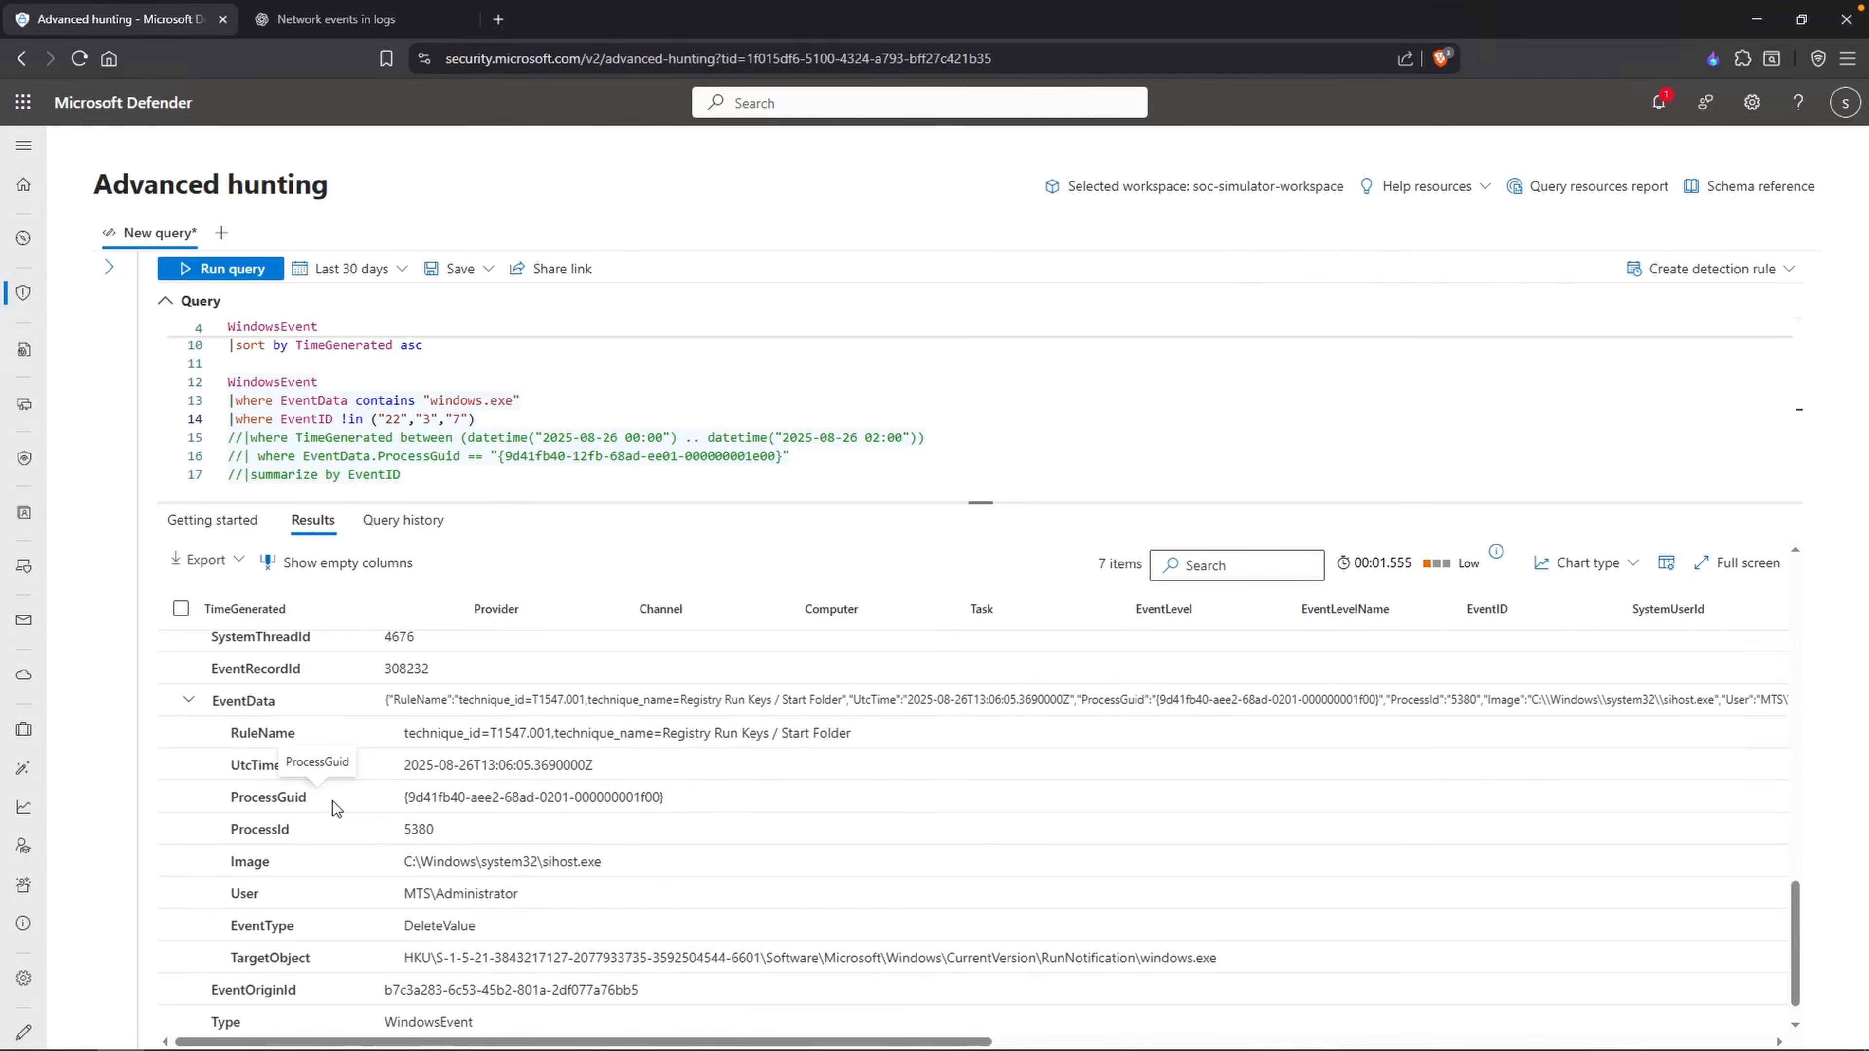
pyautogui.moveTo(405, 925); pyautogui.dragTo(477, 927)
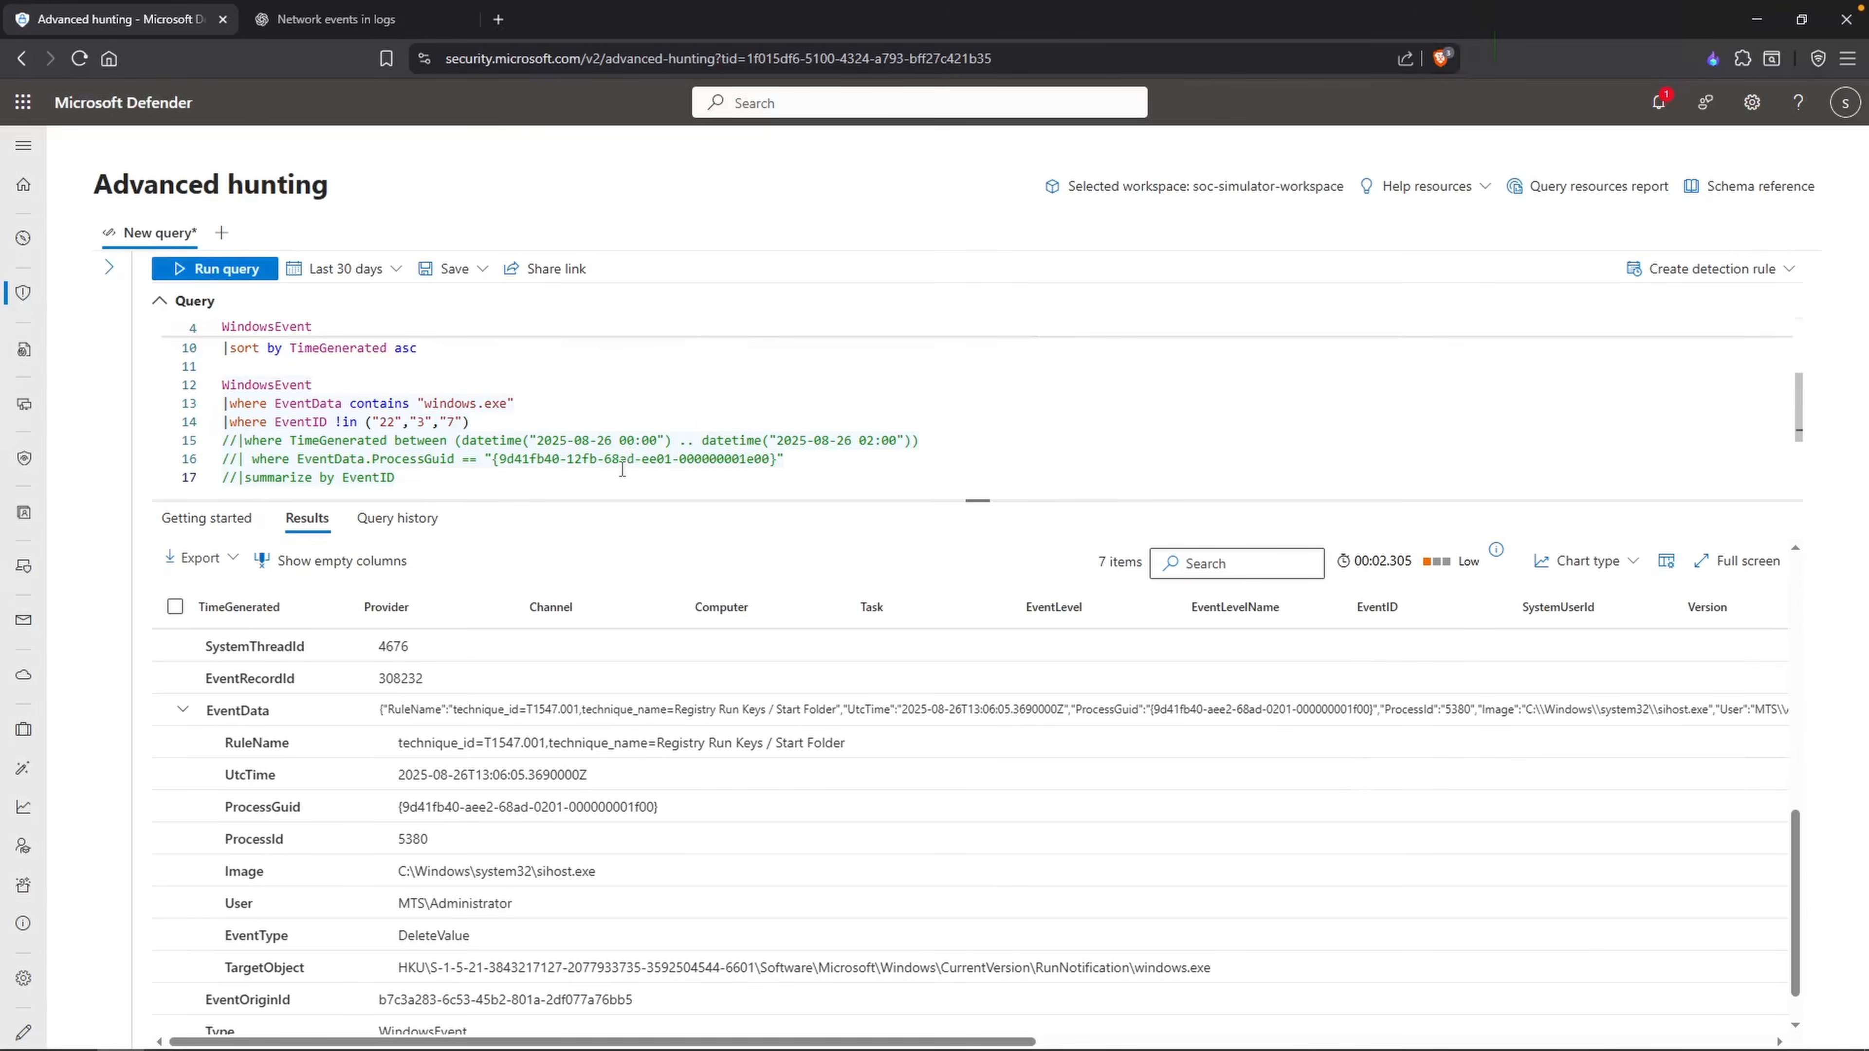
# Step: Change the EventID filter from exclusion to inclusion, in ("22","3","7"), and run the query
pyautogui.doubleClick(346, 421)
pyautogui.press('Left')
pyautogui.press('BackSpace')
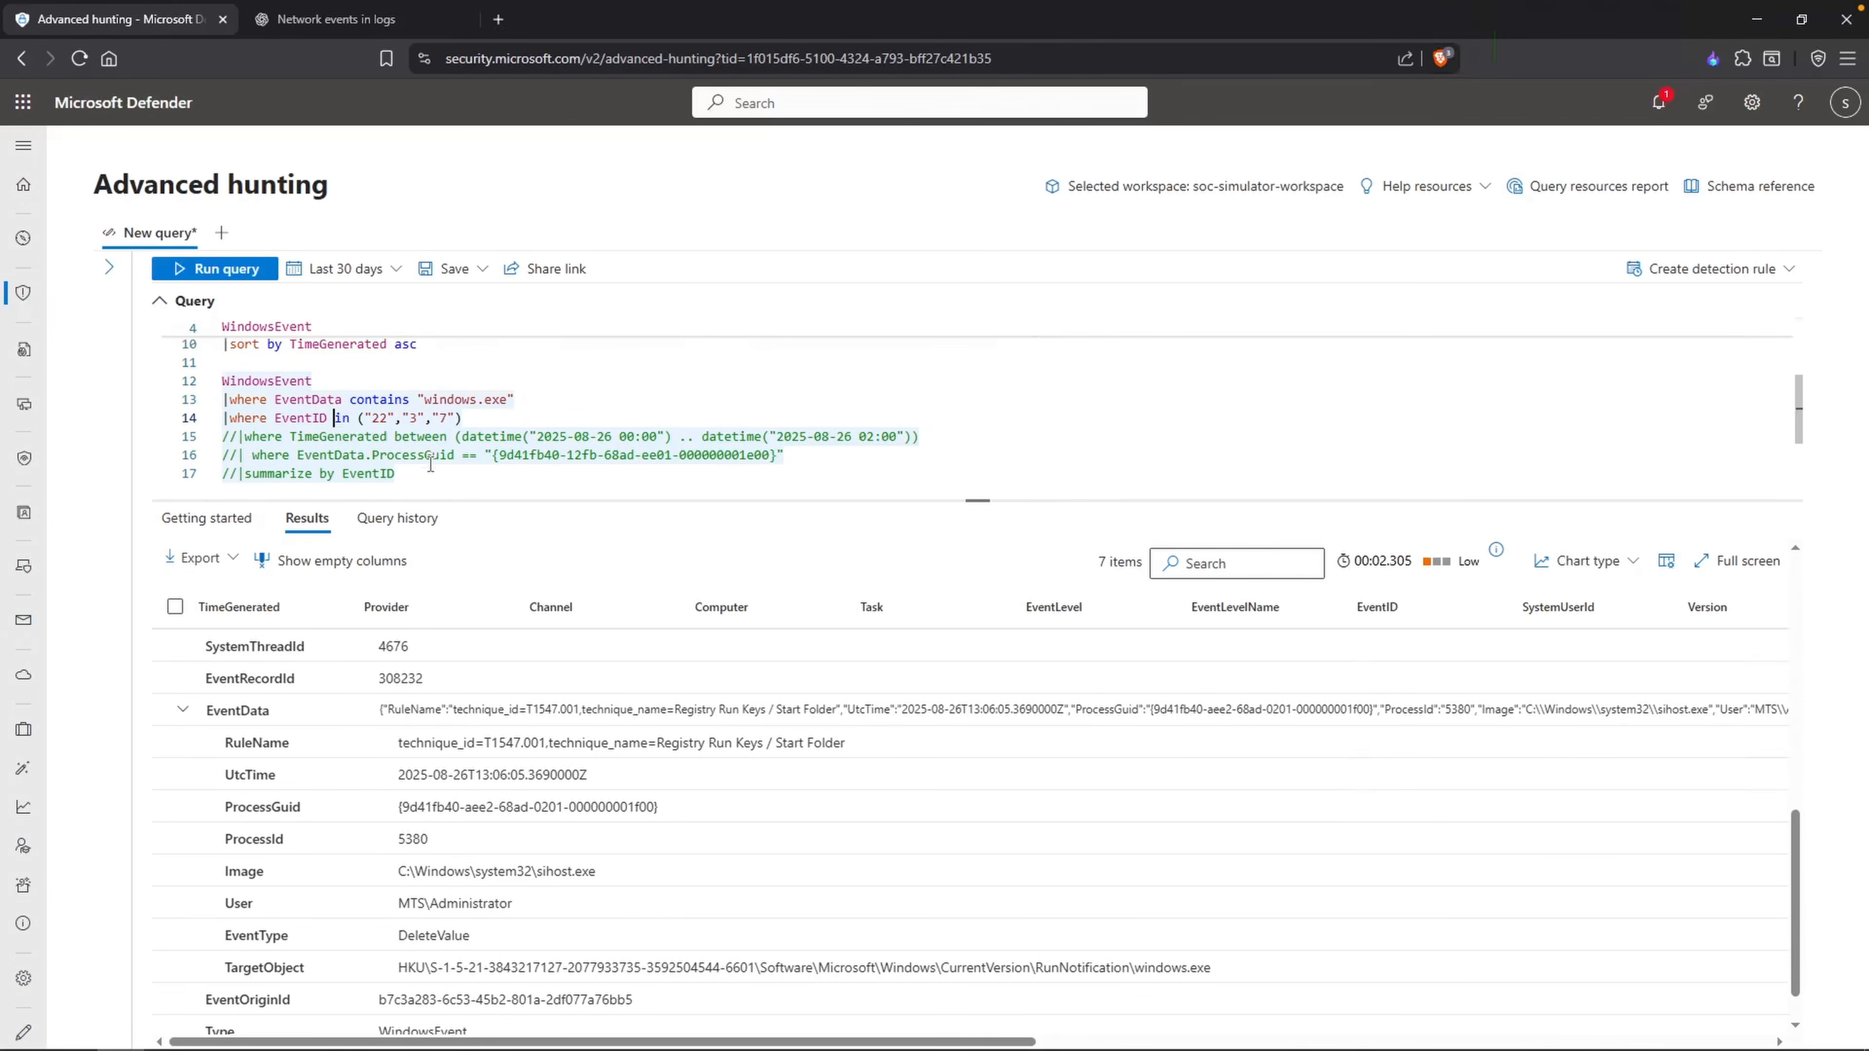
pyautogui.hotkey('shift', 'Return')
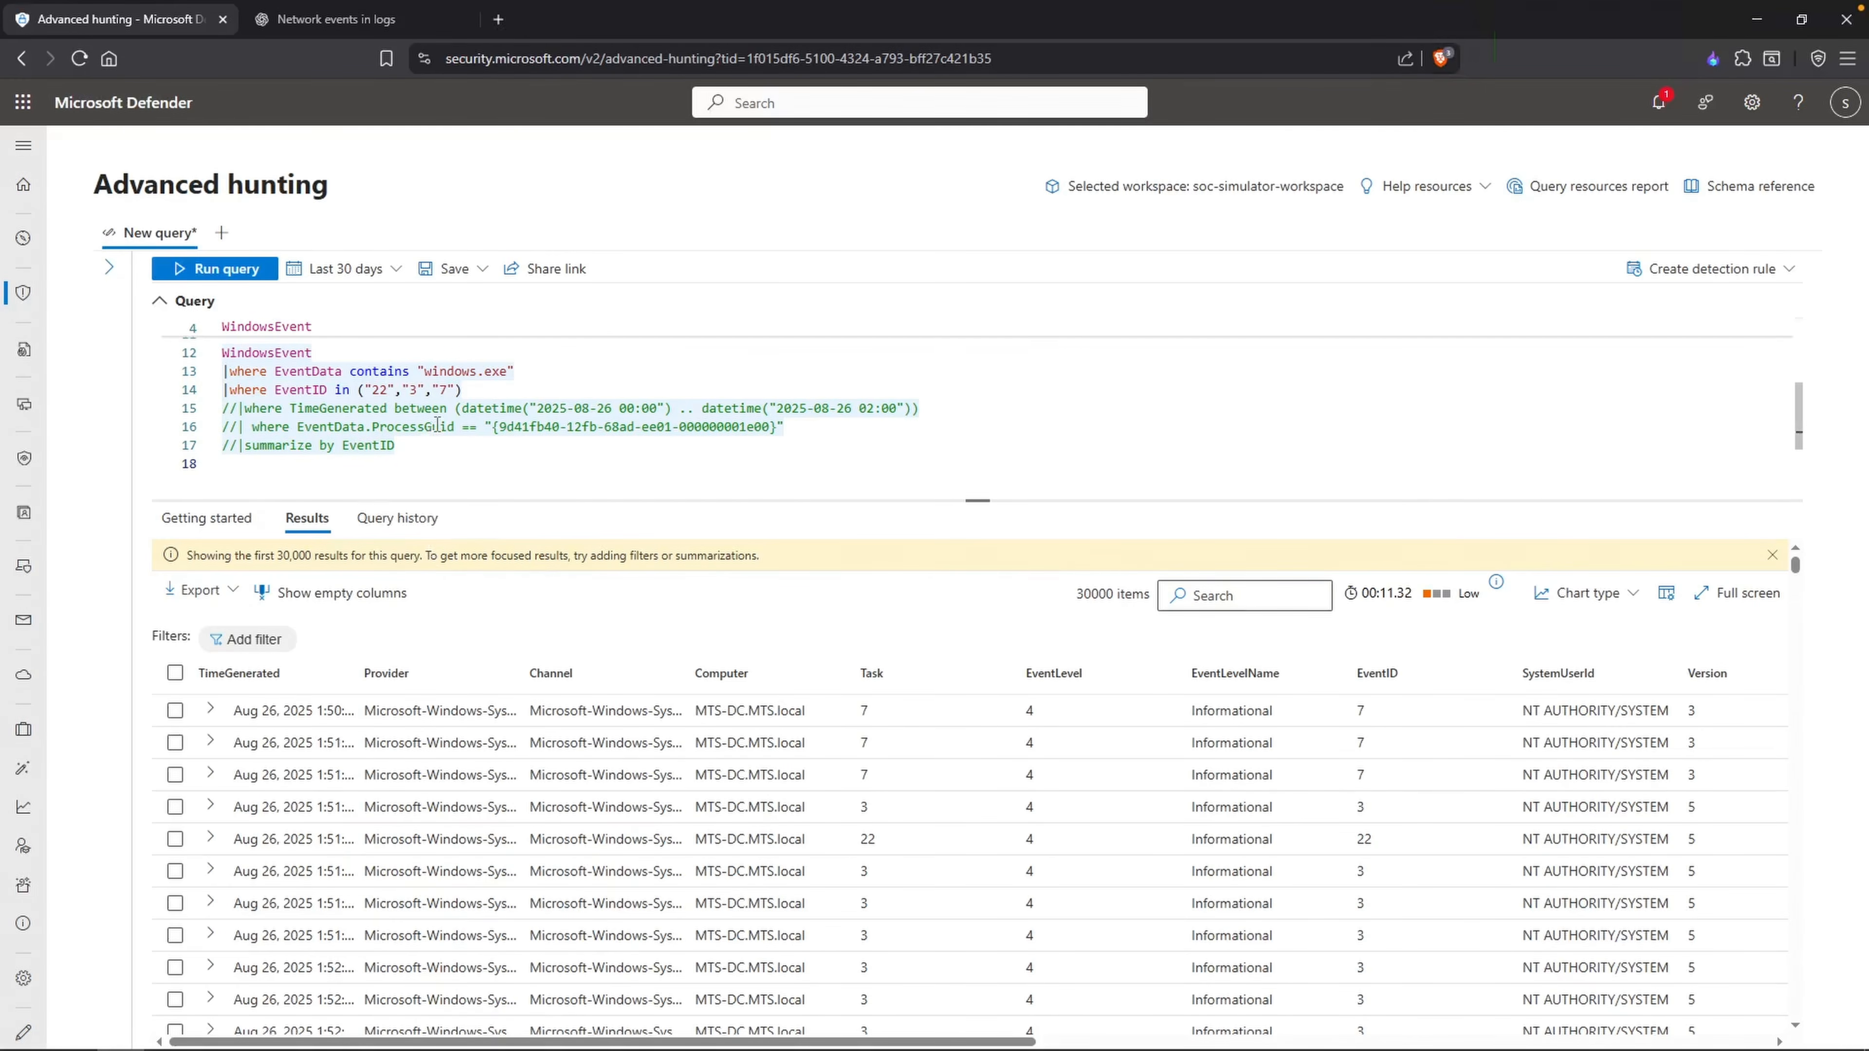
# Step: Add a final line that sorts the query by TimeGenerated desc and run it
pyautogui.scroll(-1, 434, 434)
pyautogui.write('|sort by TimeGenere')
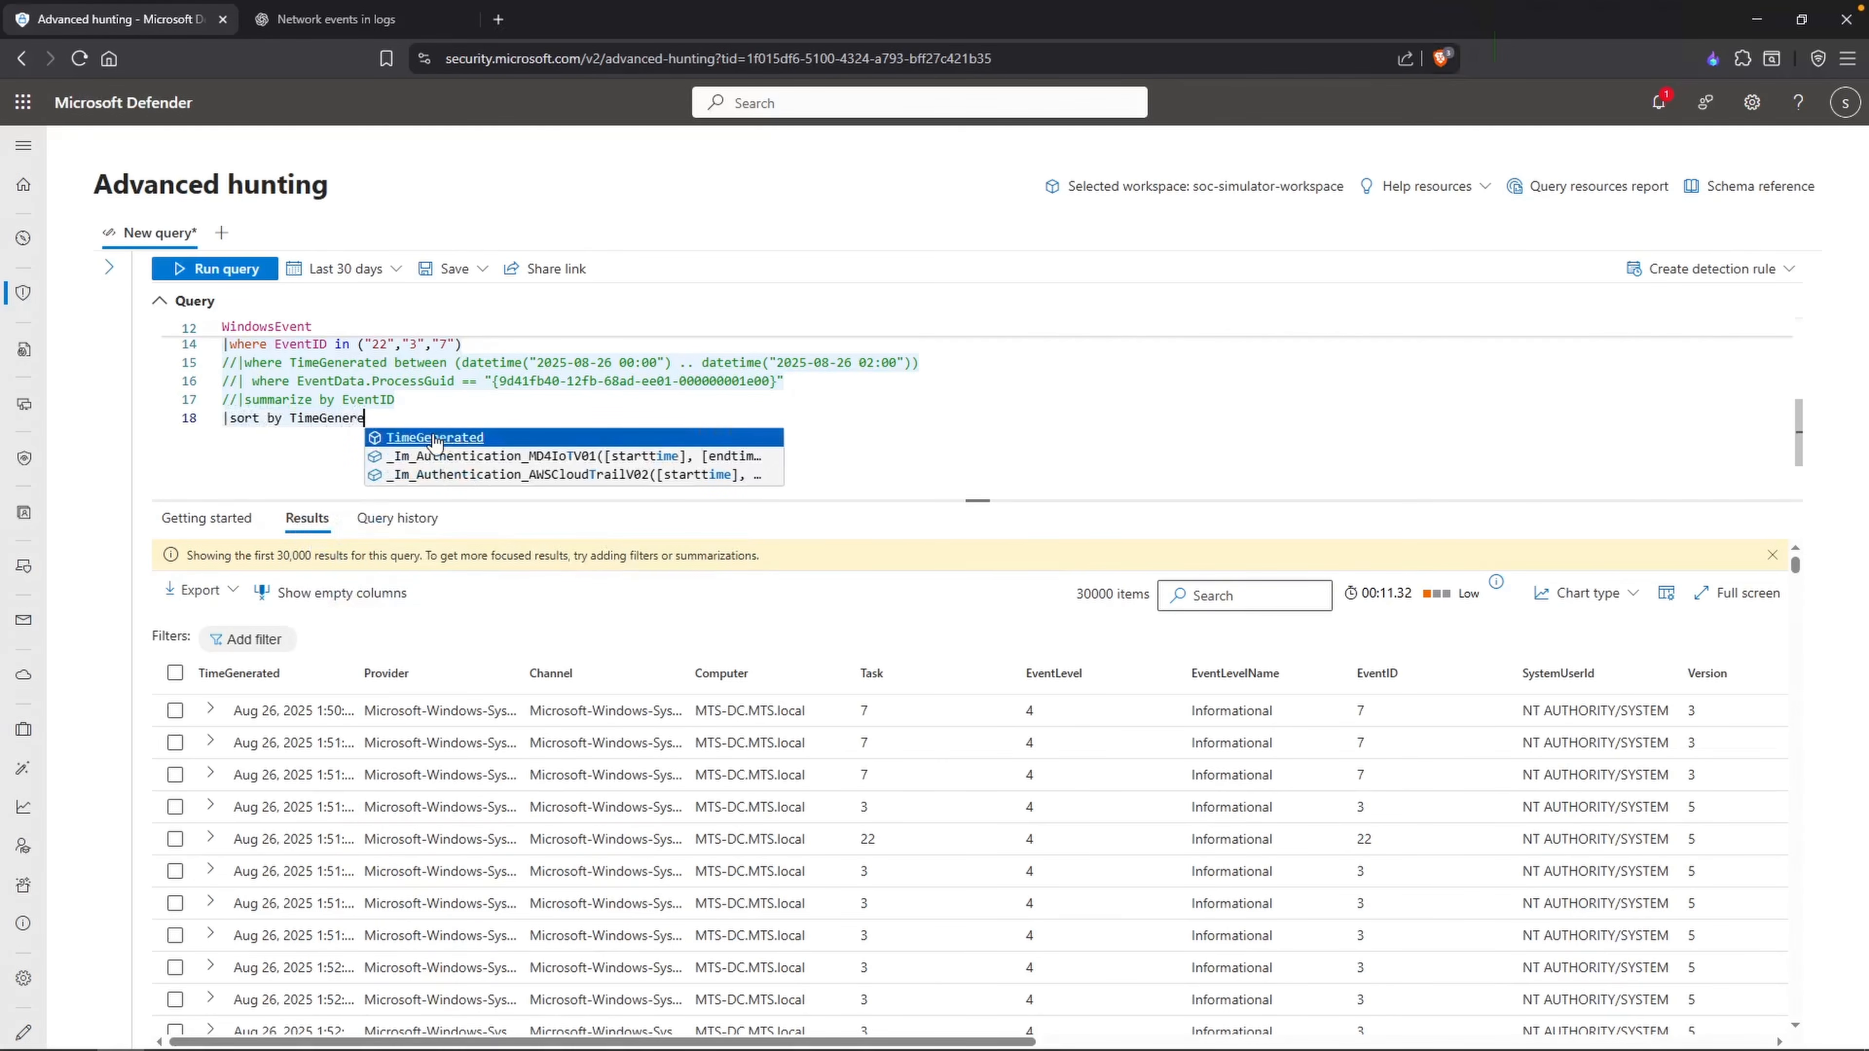
pyautogui.press('Tab')
pyautogui.write('desc')
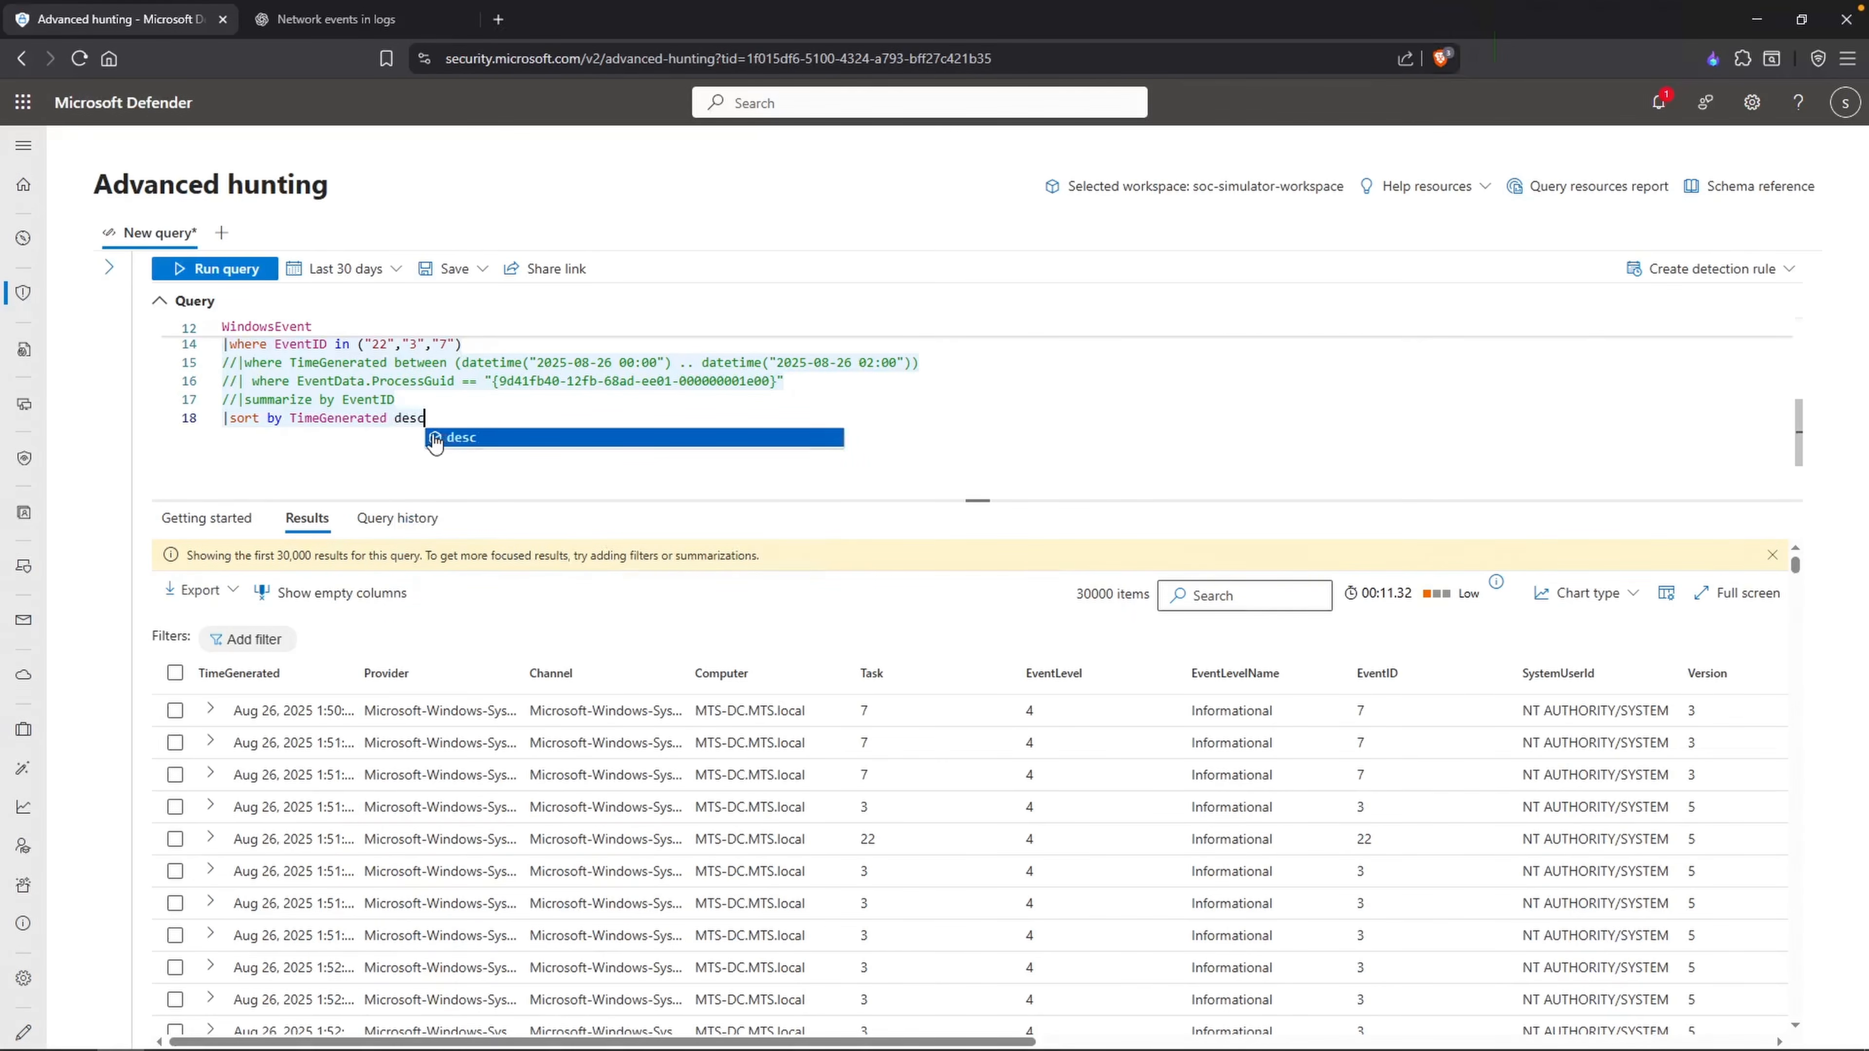
pyautogui.hotkey('shift', 'Return')
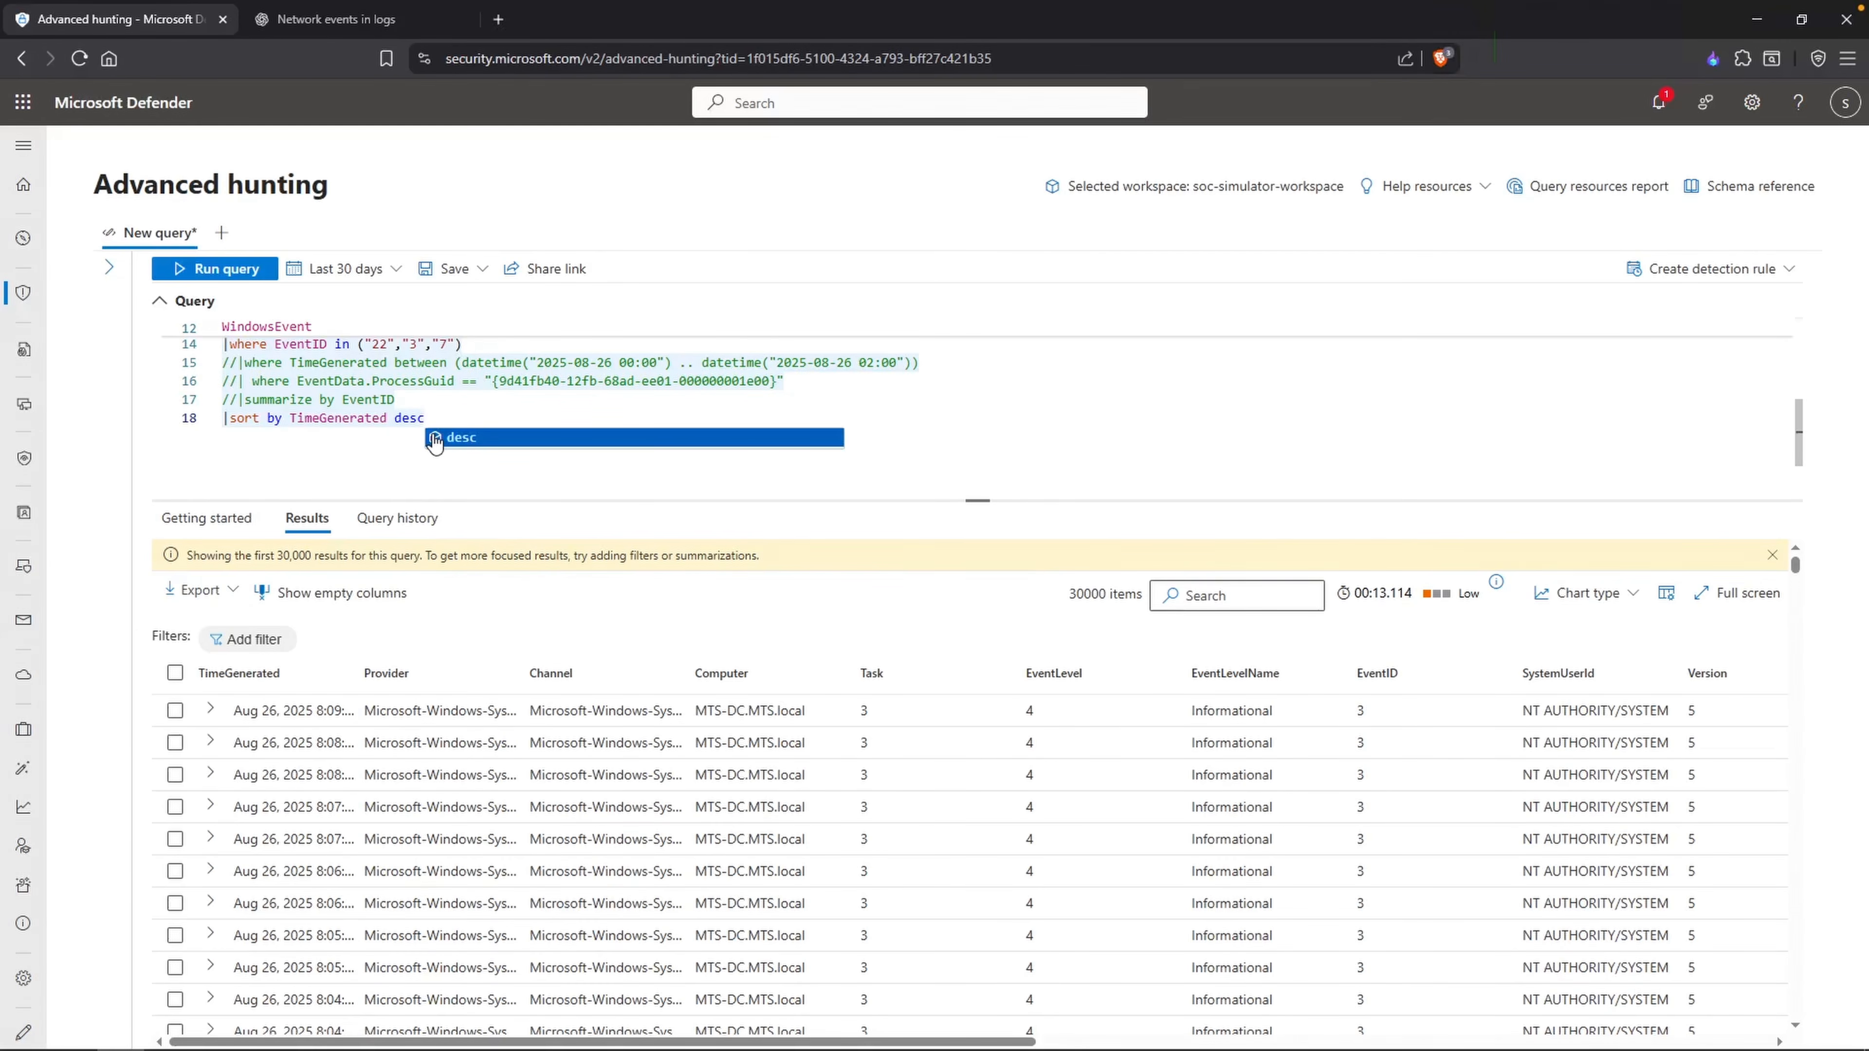
# Step: Widen the TimeGenerated column, inspect the 8:09:09 AM record and examine the Image and DestinationIp in its full EventData
pyautogui.doubleClick(364, 675)
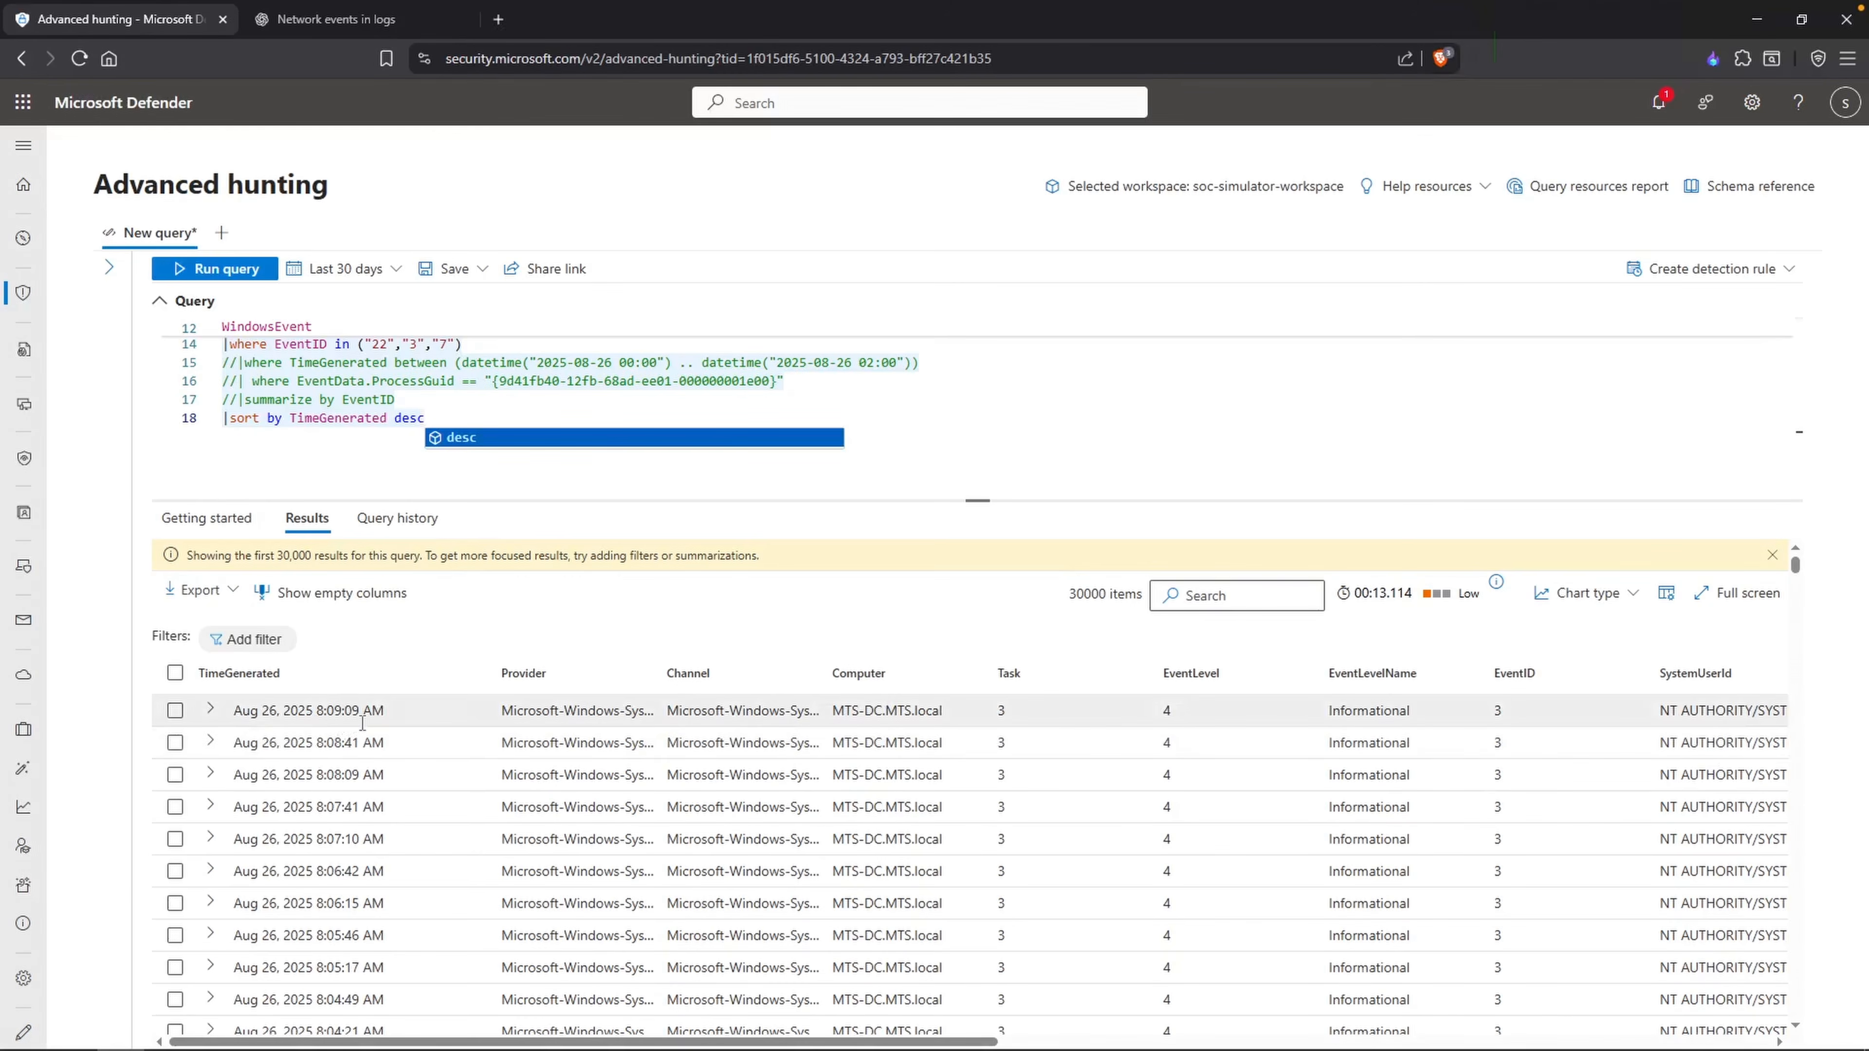
pyautogui.click(410, 711)
pyautogui.scroll(-5, 1395, 646)
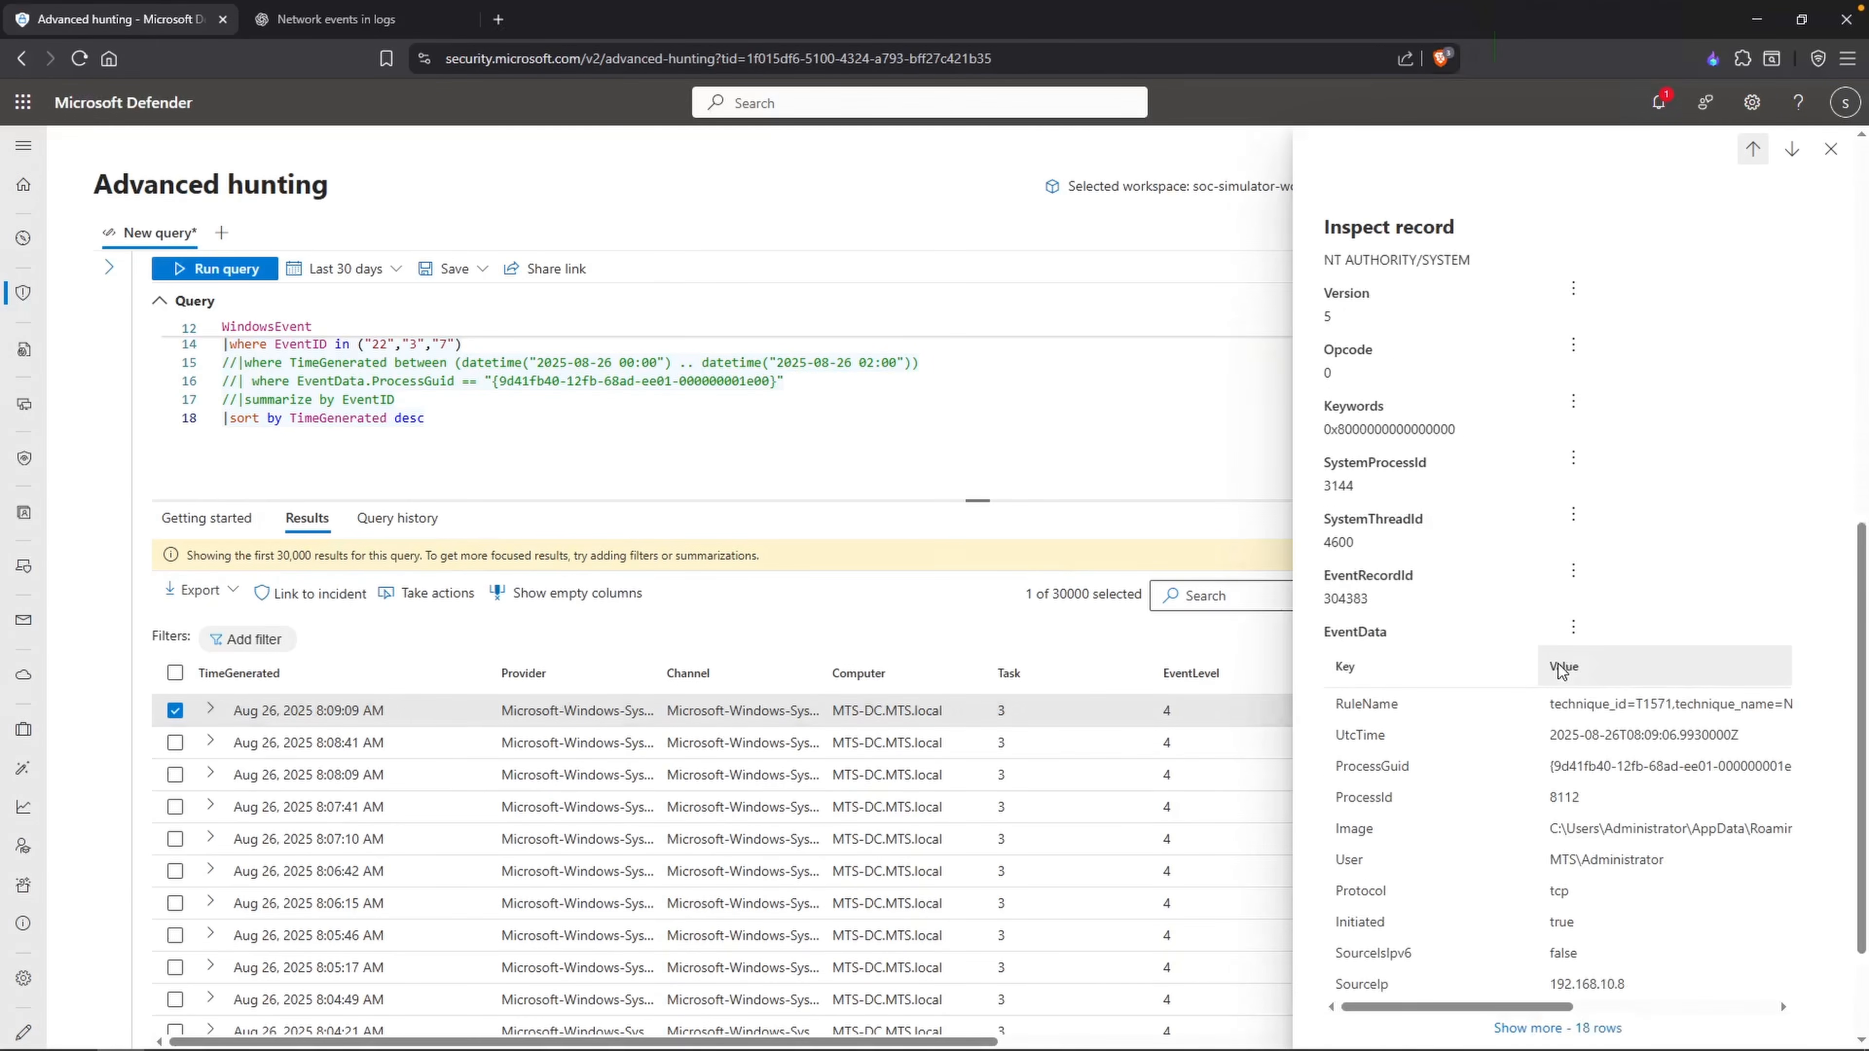
pyautogui.scroll(-1, 1427, 678)
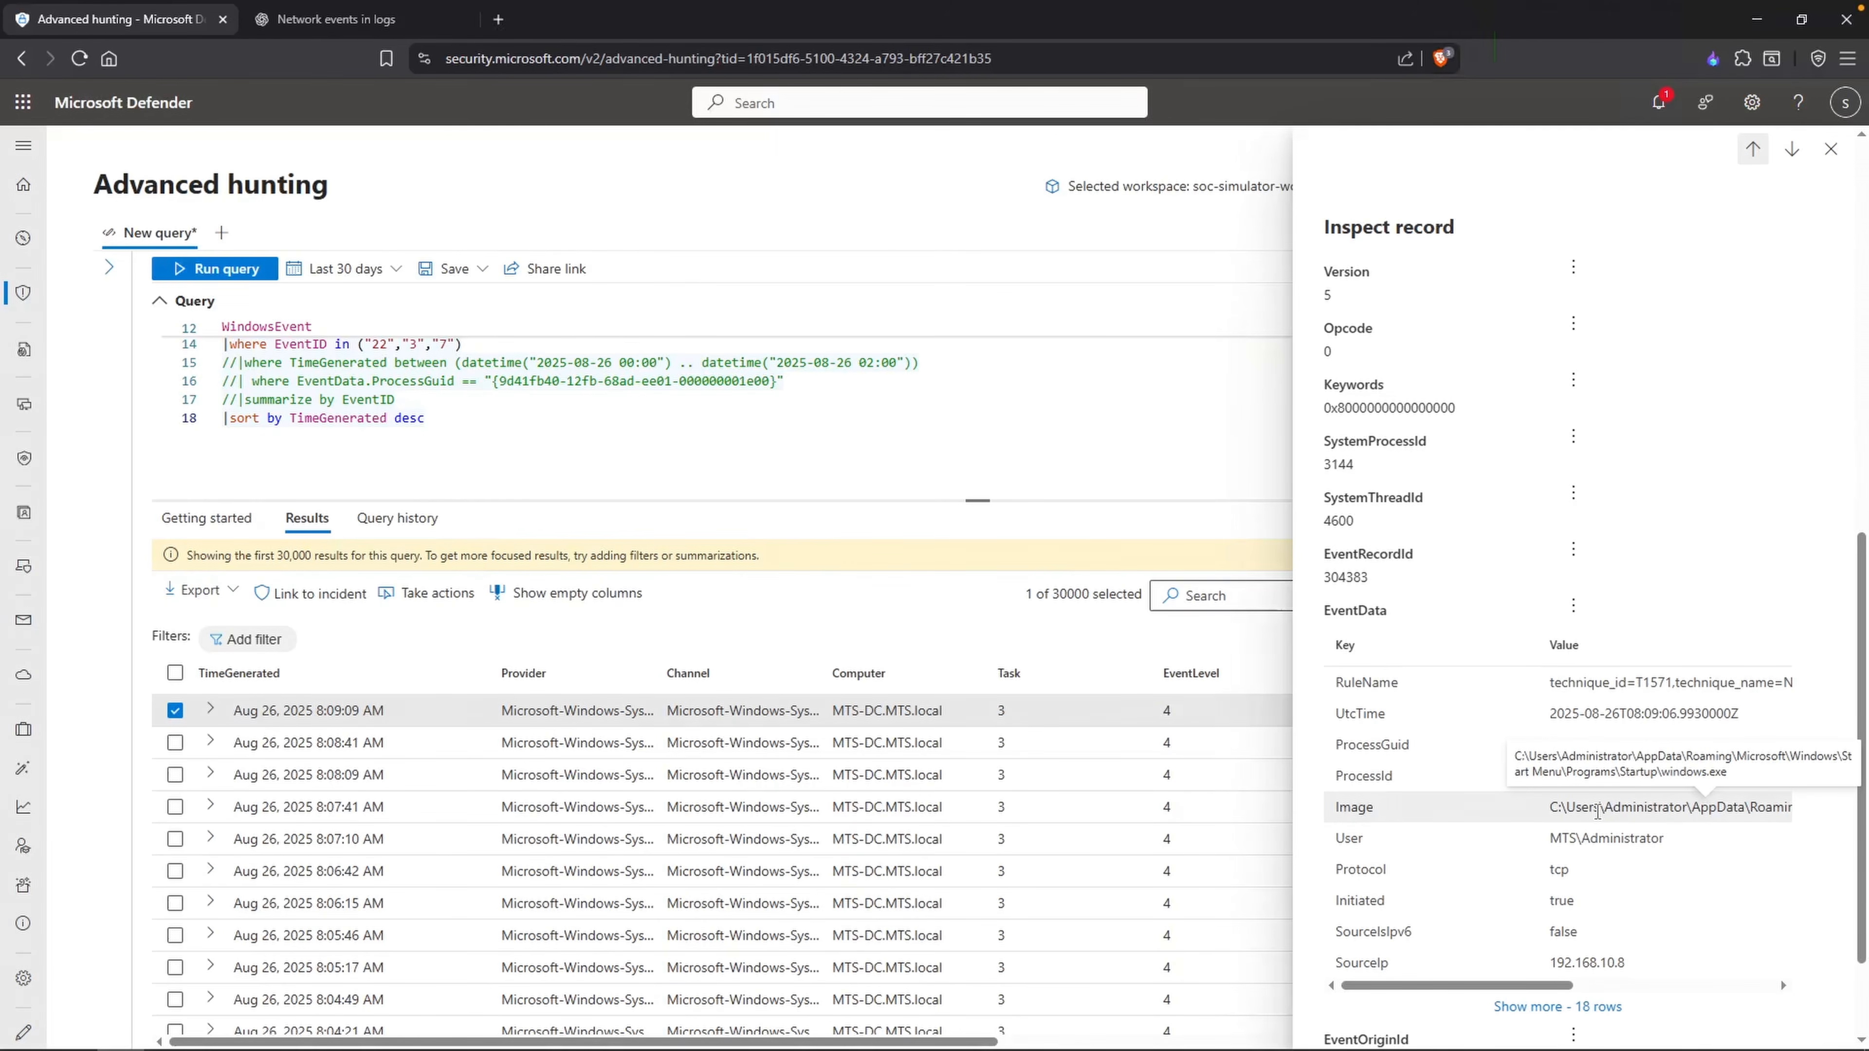
pyautogui.scroll(-1, 1582, 847)
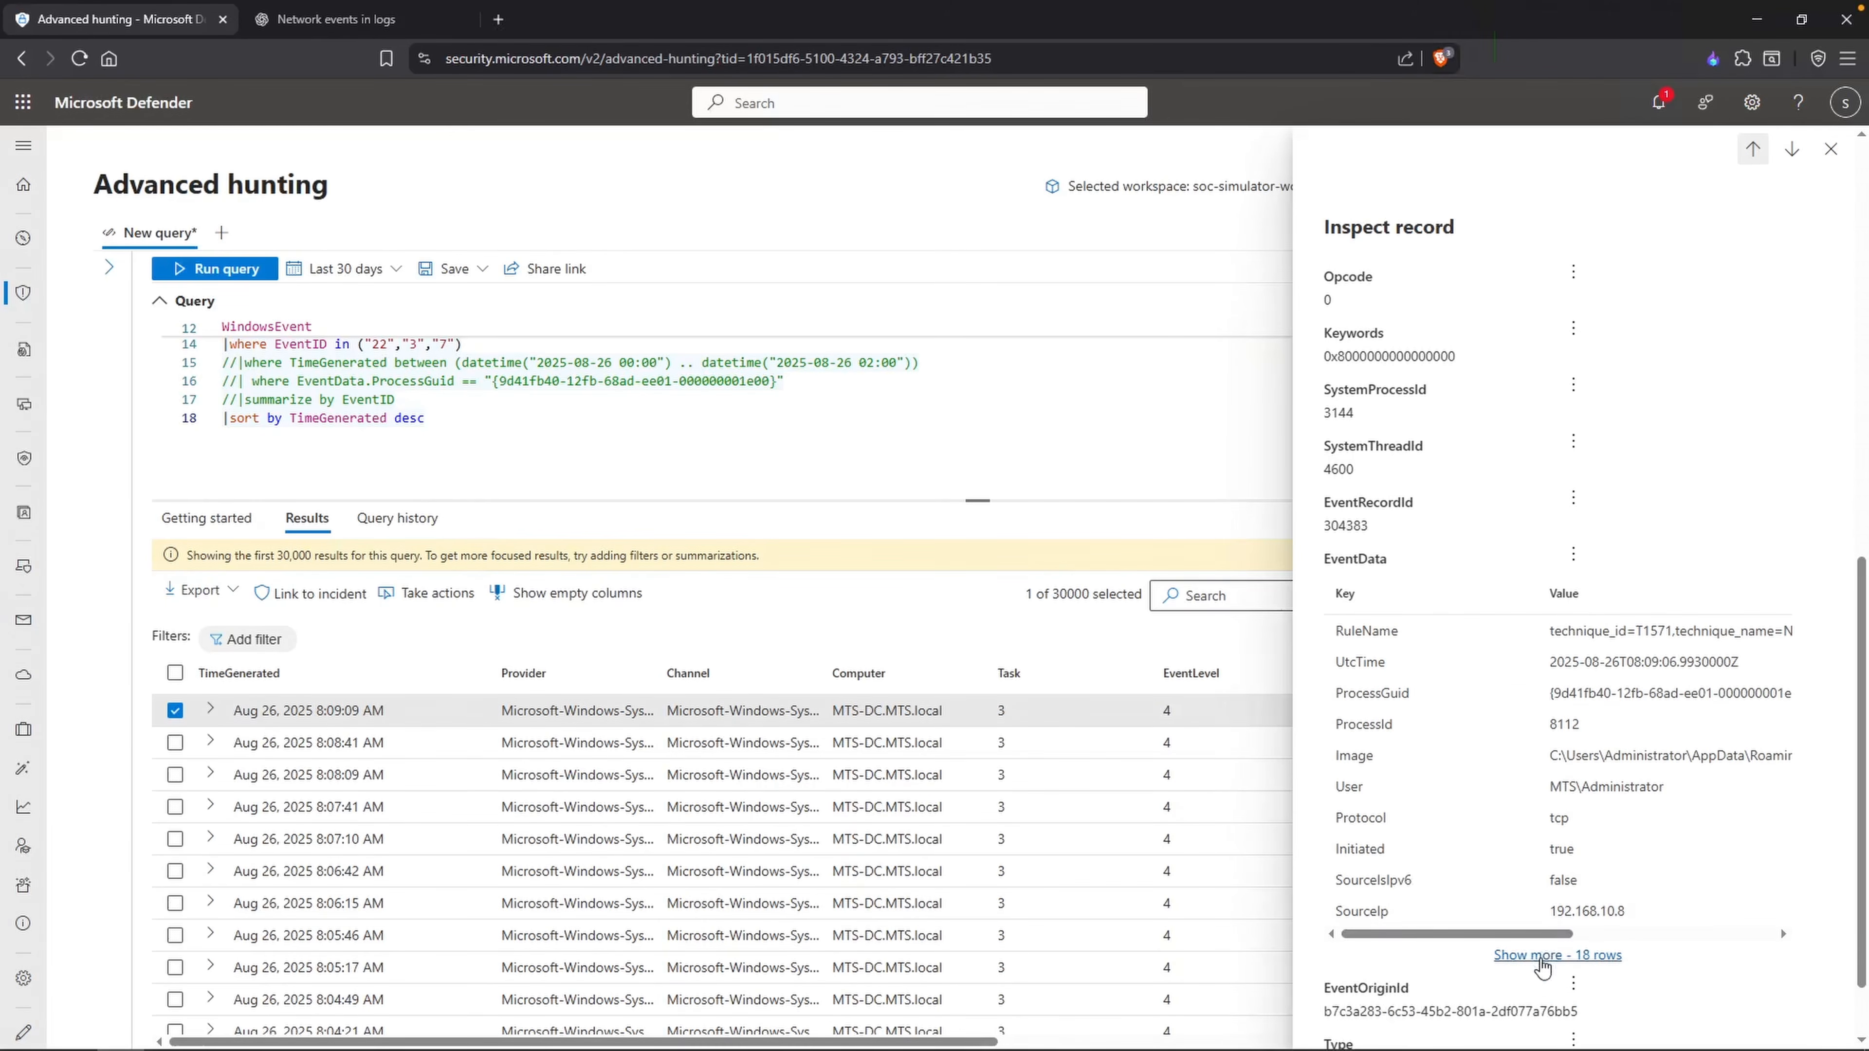
pyautogui.click(1541, 957)
pyautogui.scroll(-4, 1586, 883)
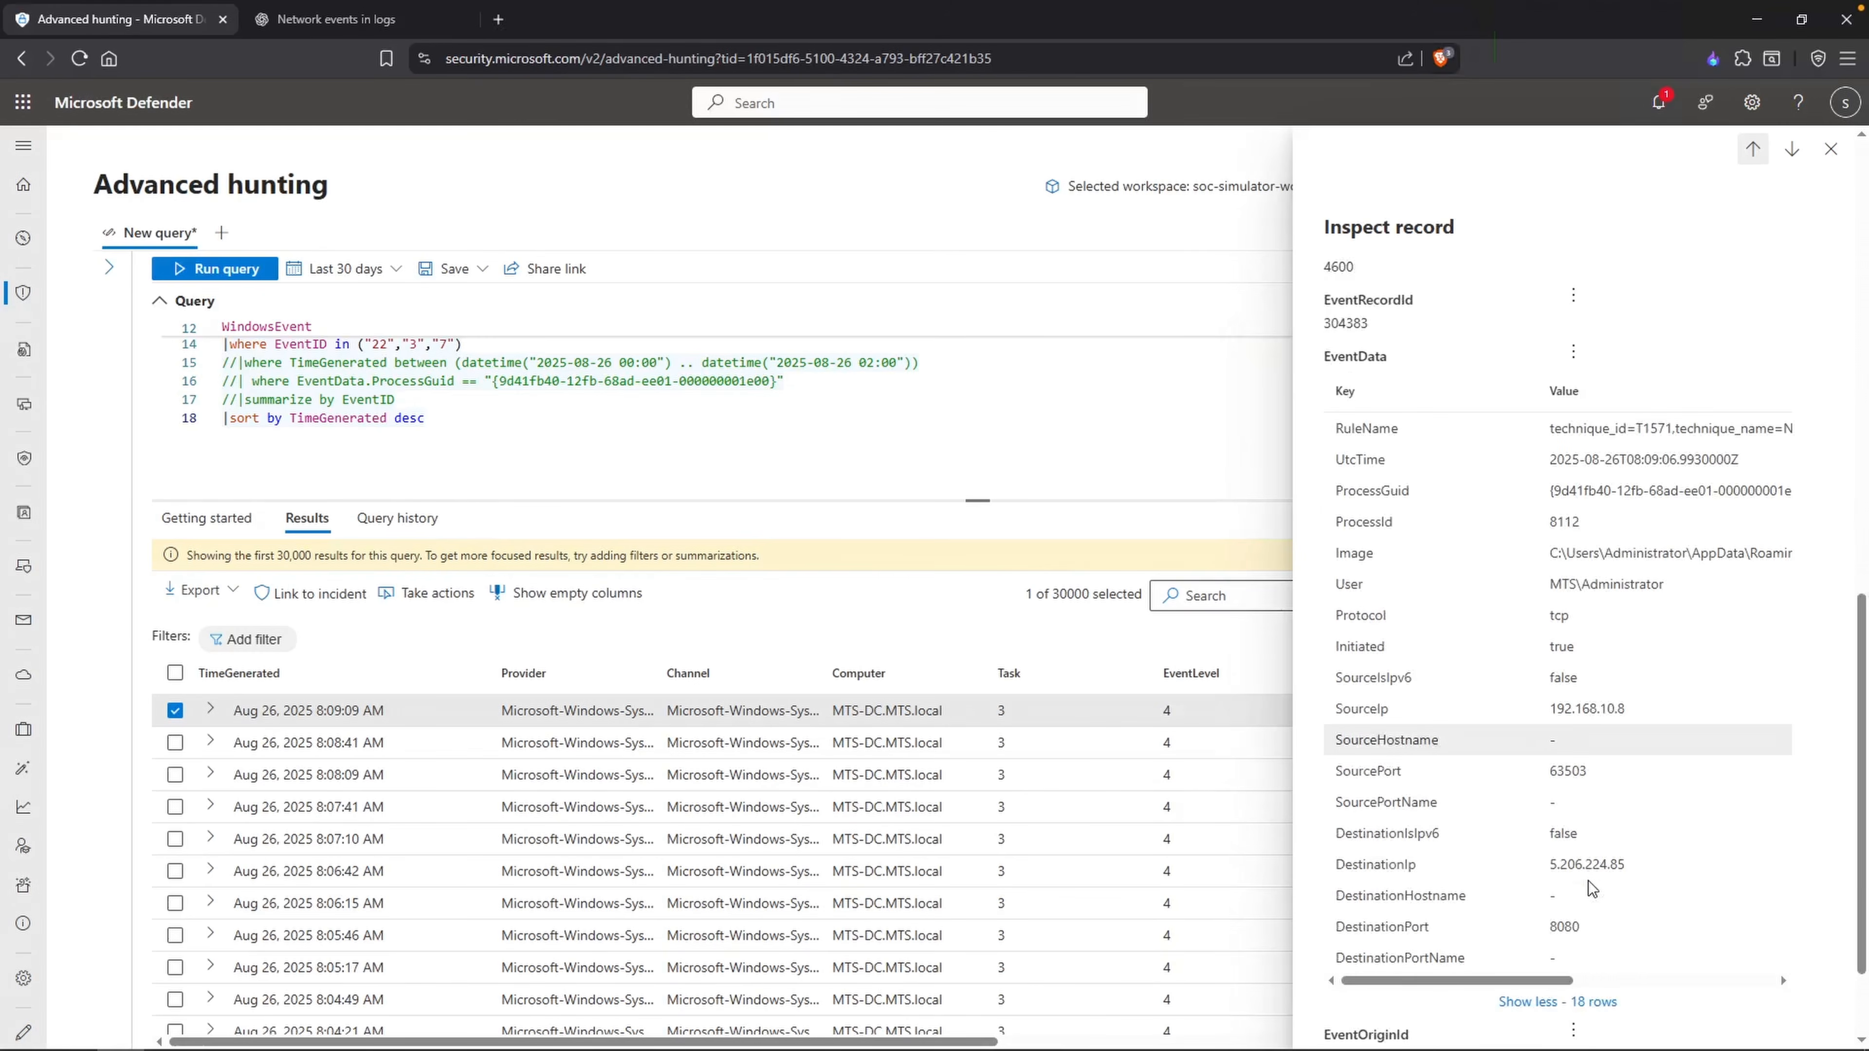
pyautogui.moveTo(1544, 846); pyautogui.dragTo(1629, 846)
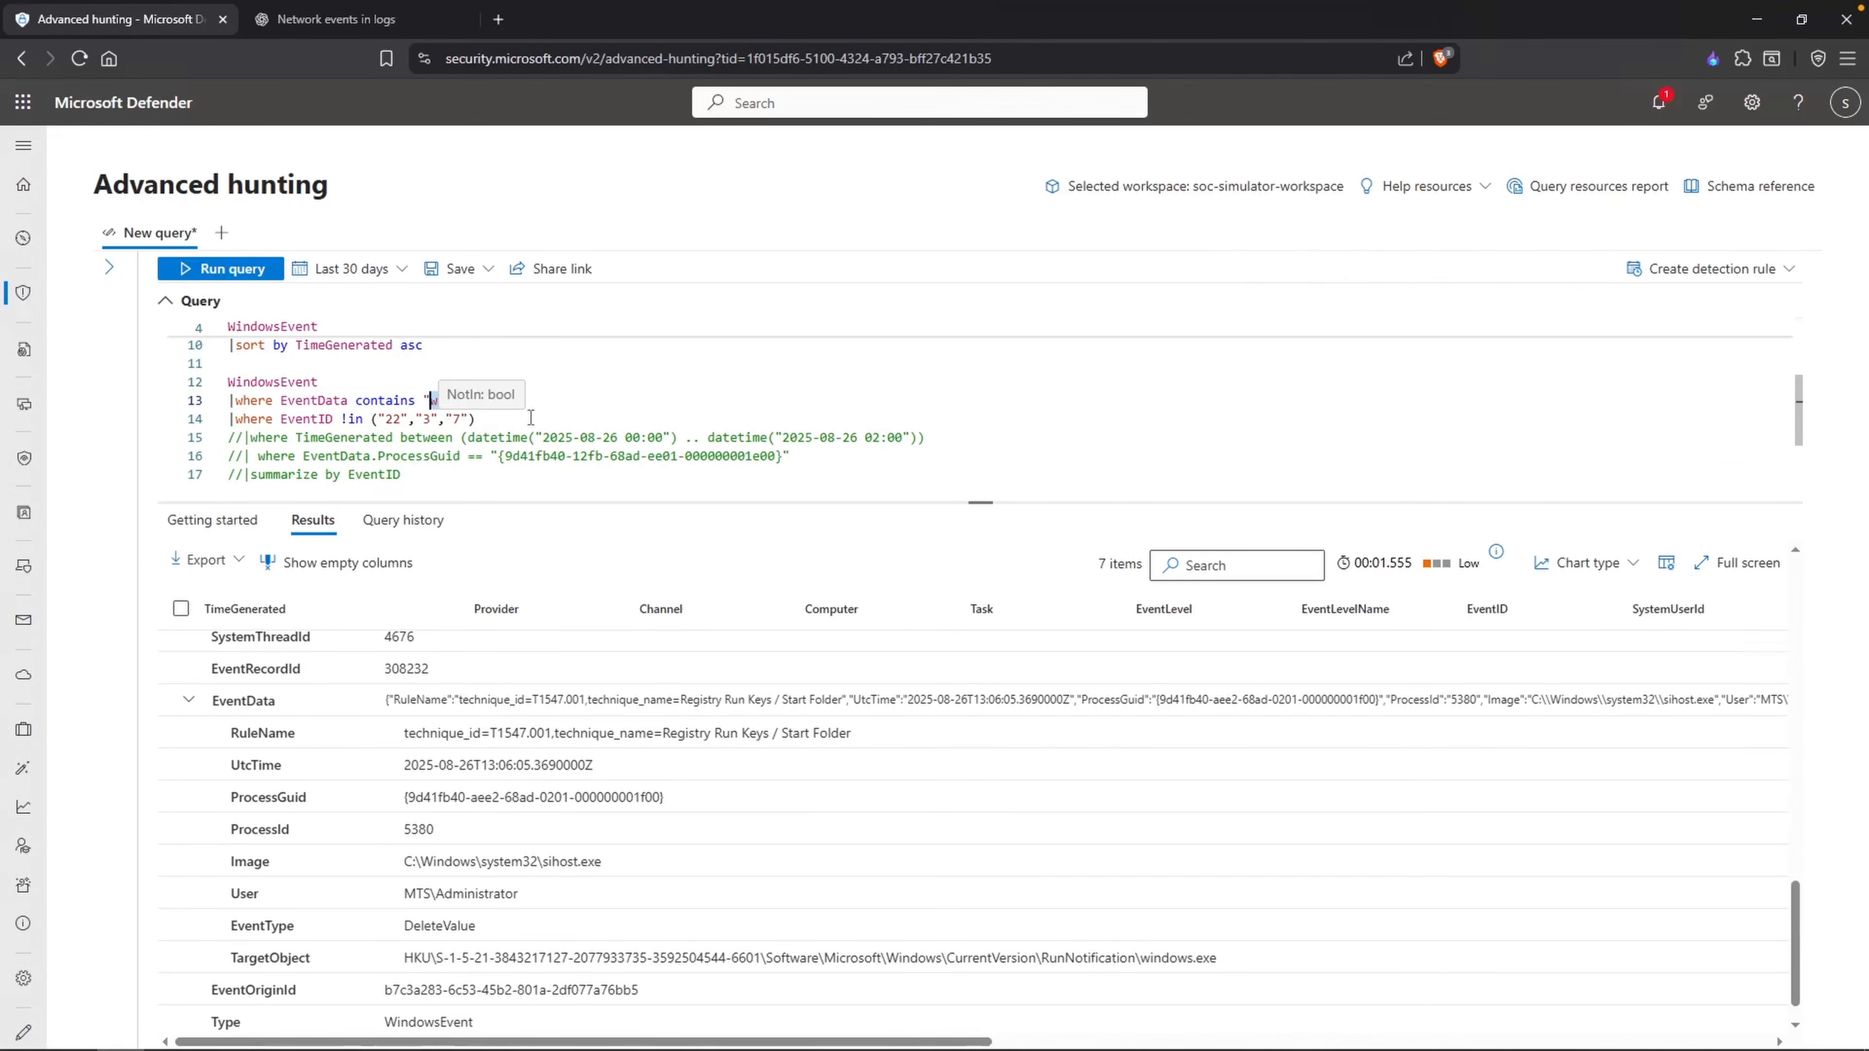
# Step: Set the EventData contains filter to "Gdh7tSv.exe", comment out the EventID !in line and run the query
pyautogui.write('Gdh7tSv.exe')
pyautogui.moveTo(513, 419); pyautogui.dragTo(431, 420)
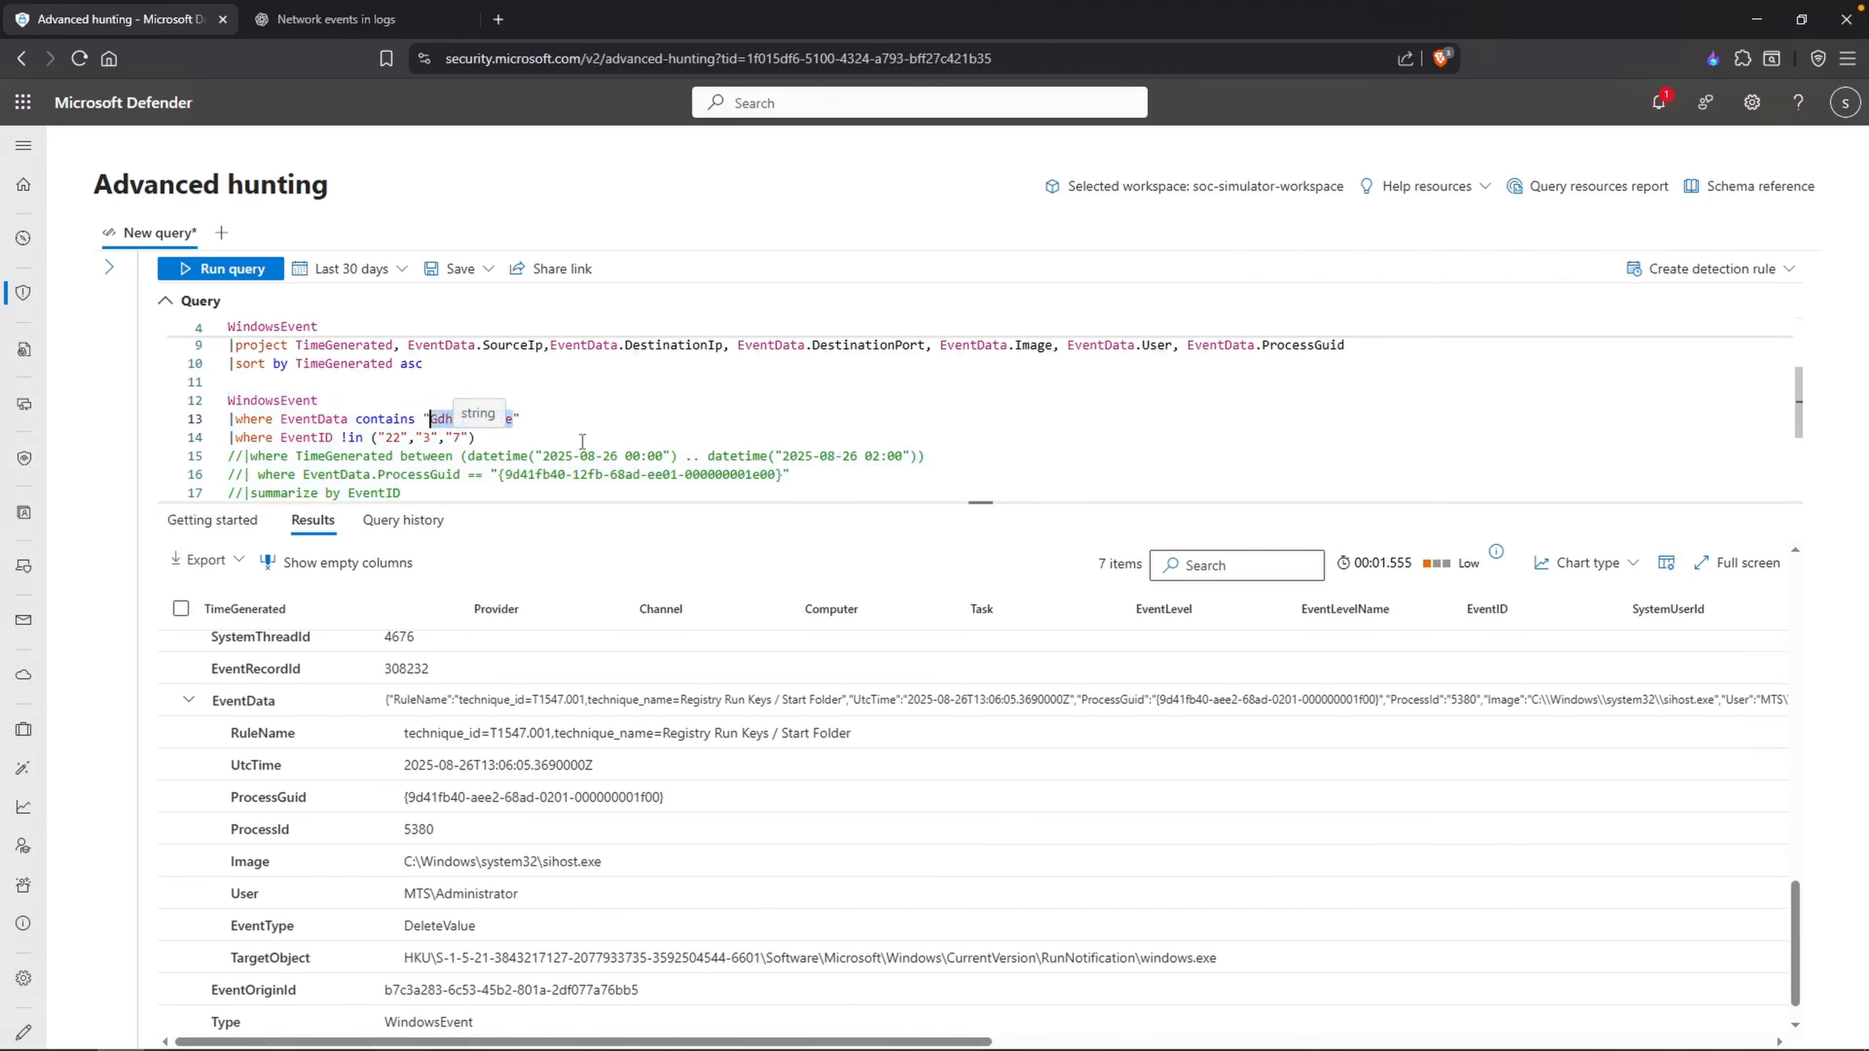
pyautogui.click(683, 419)
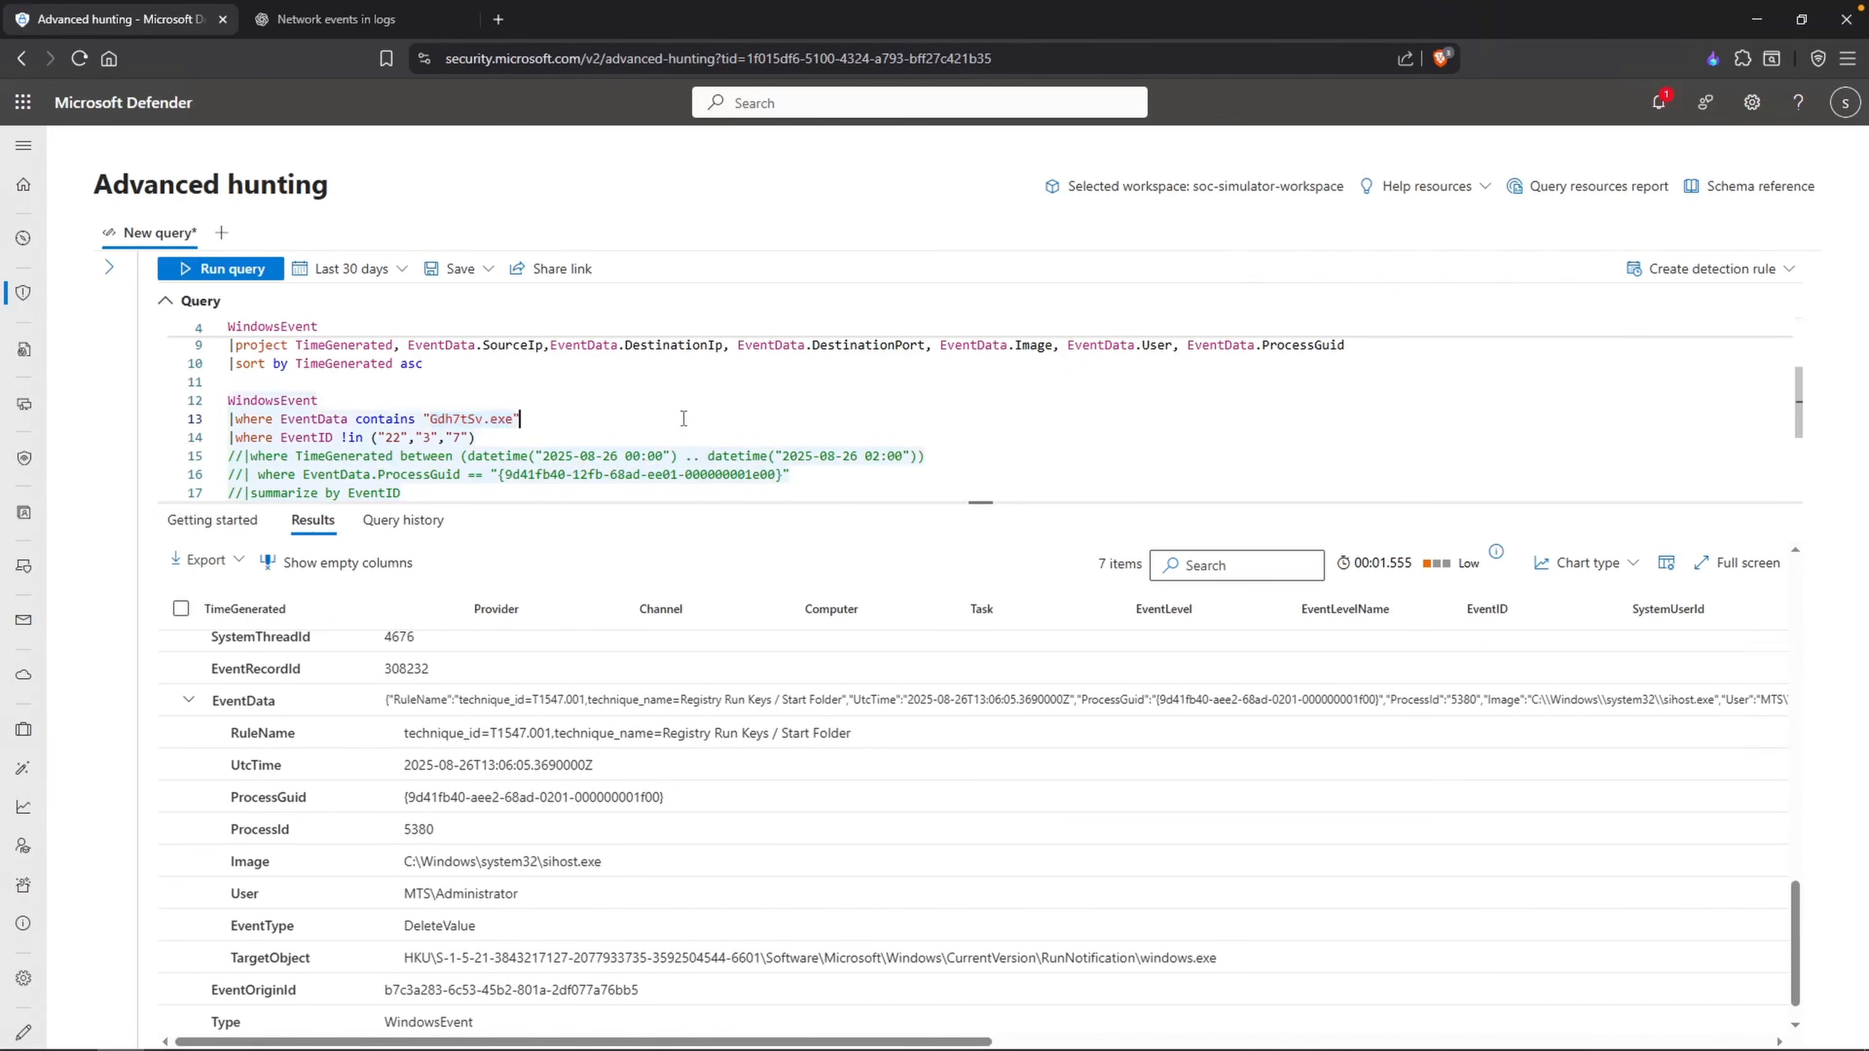
pyautogui.click(229, 438)
pyautogui.write('//')
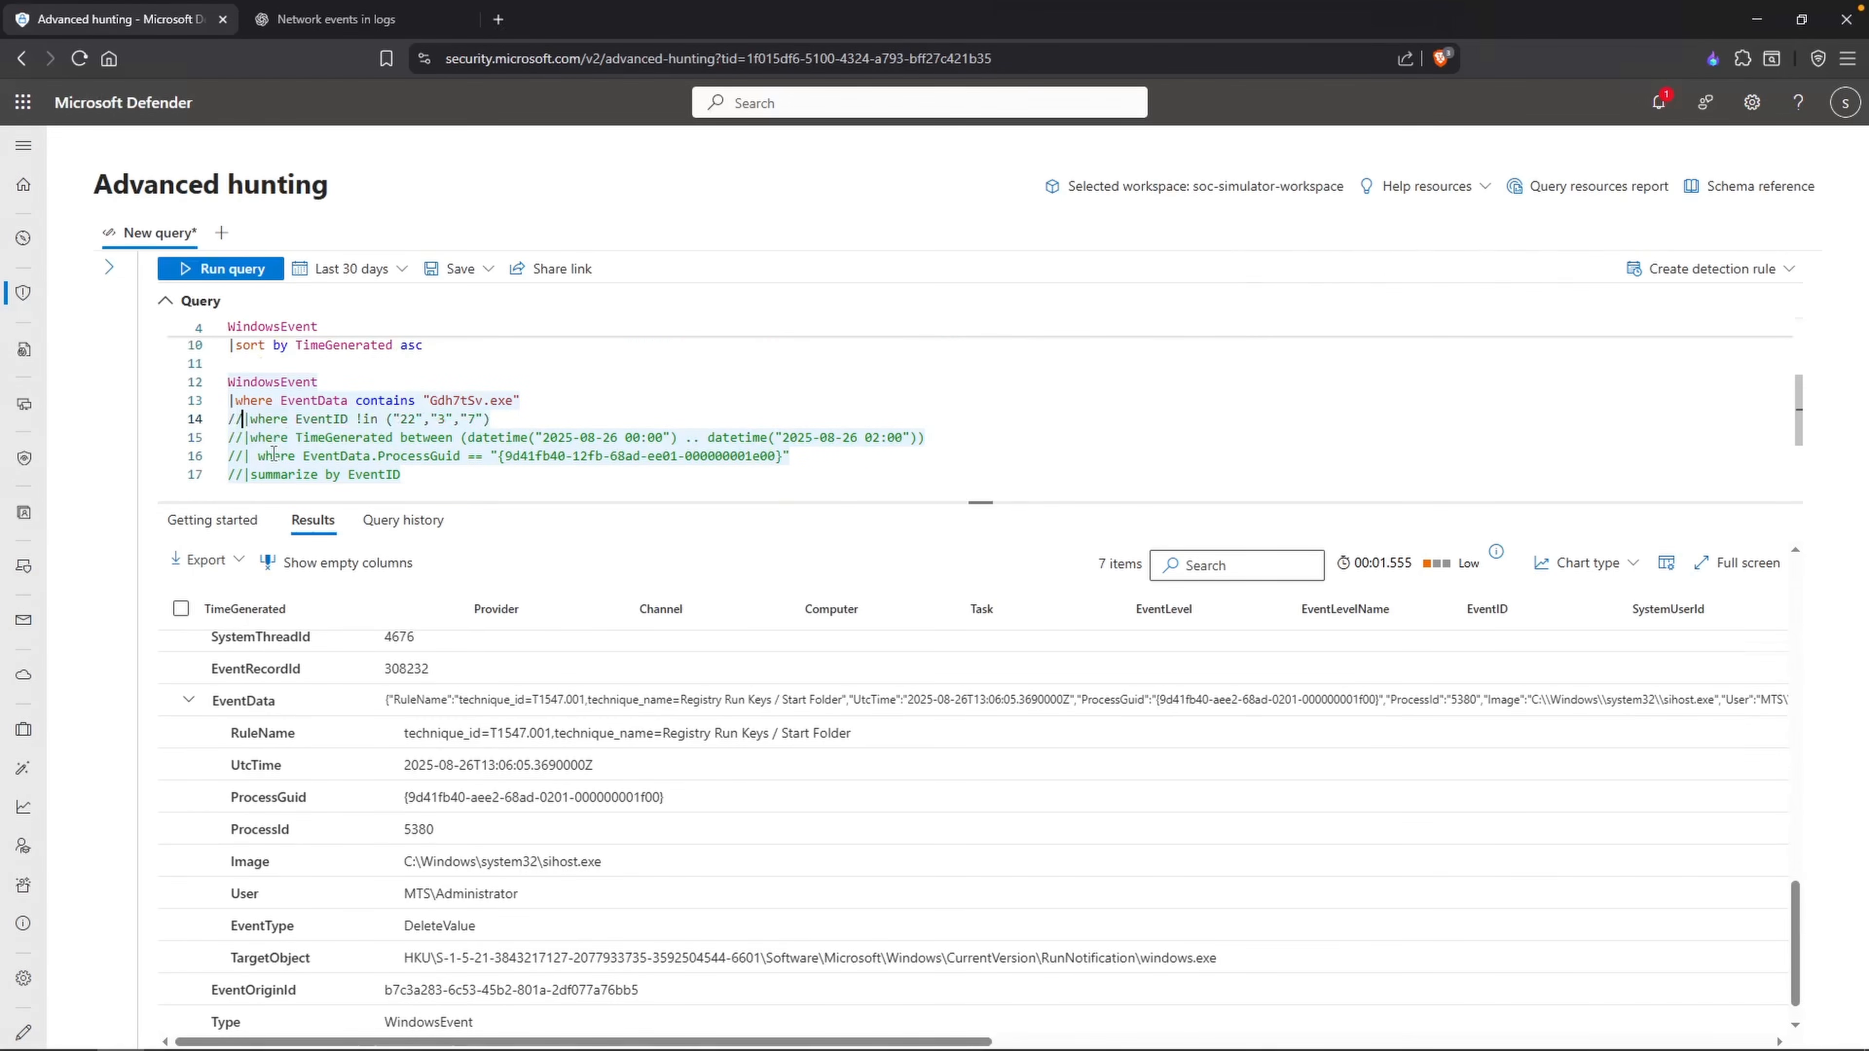
pyautogui.hotkey('shift', 'Return')
# Step: Add summarize by Computer below the Gdh7tSv.exe filter and run the query to check which hosts logged the file
pyautogui.click(678, 400)
pyautogui.press('Return')
pyautogui.write('|sum')
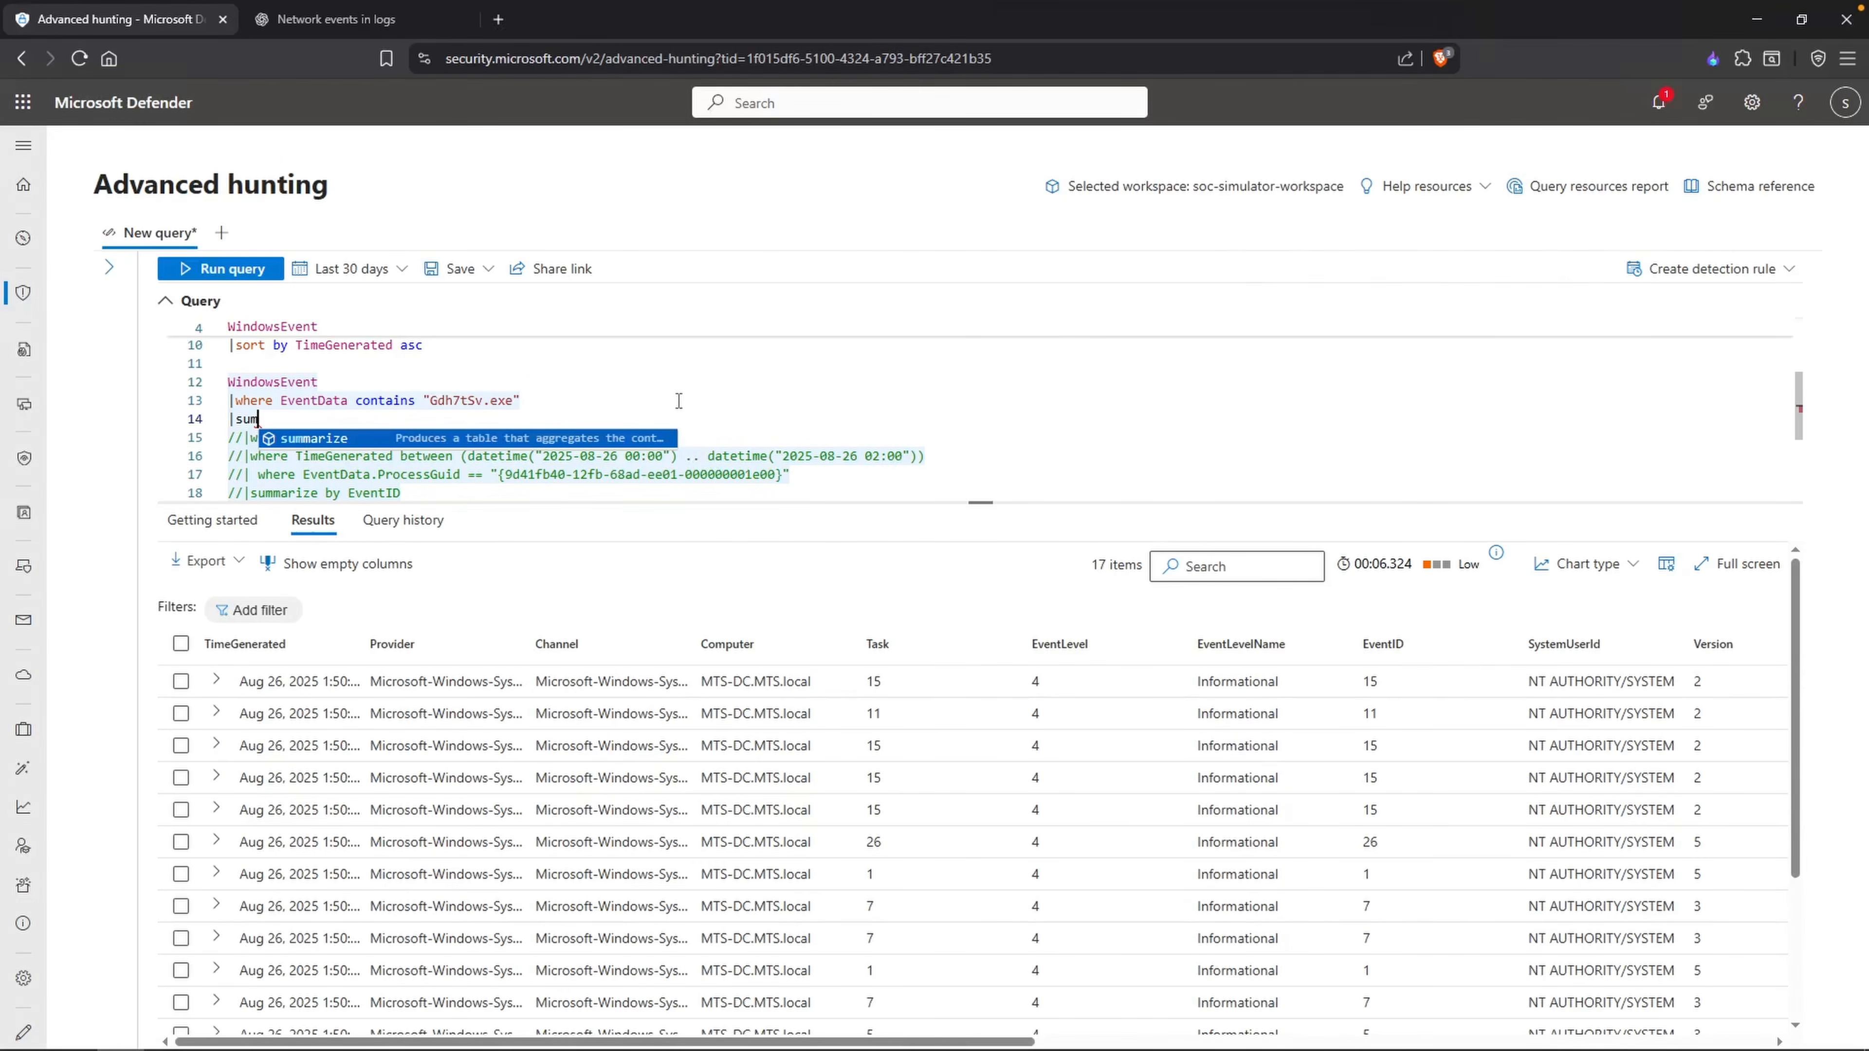
pyautogui.write('marize by Computer')
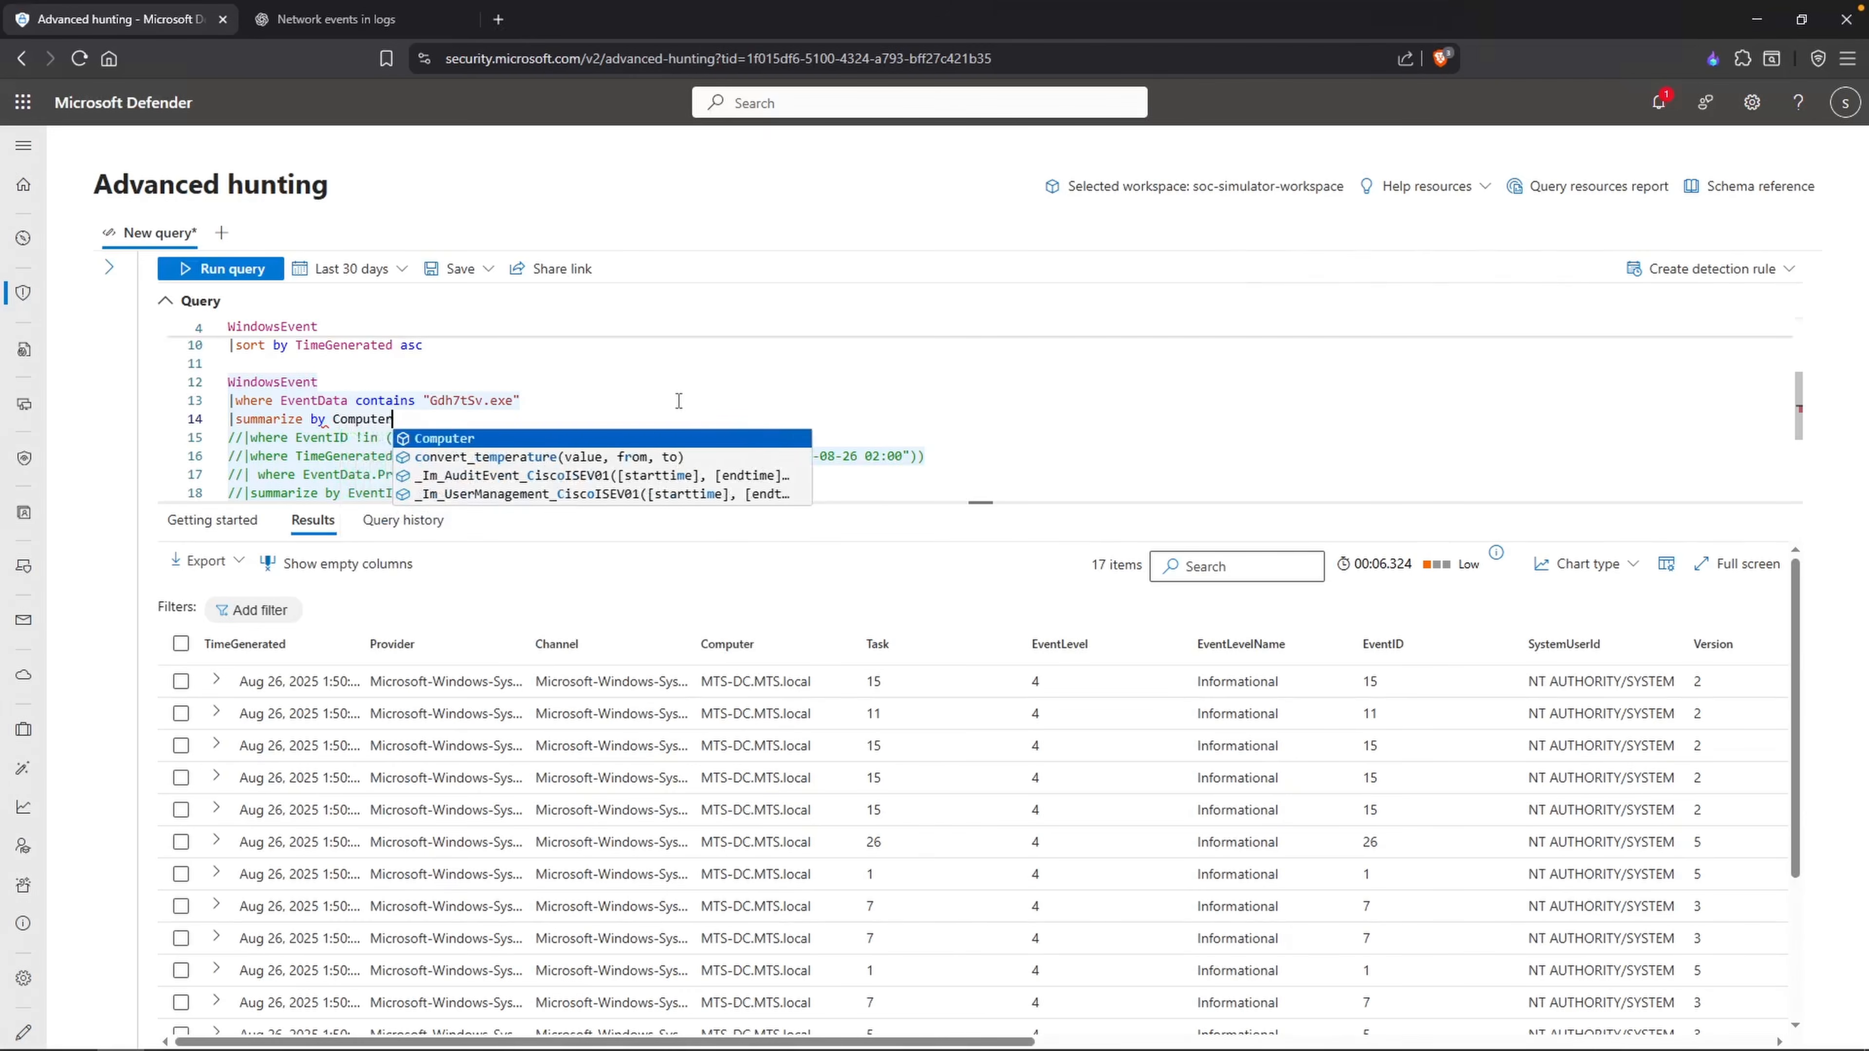
pyautogui.hotkey('shift', 'Return')
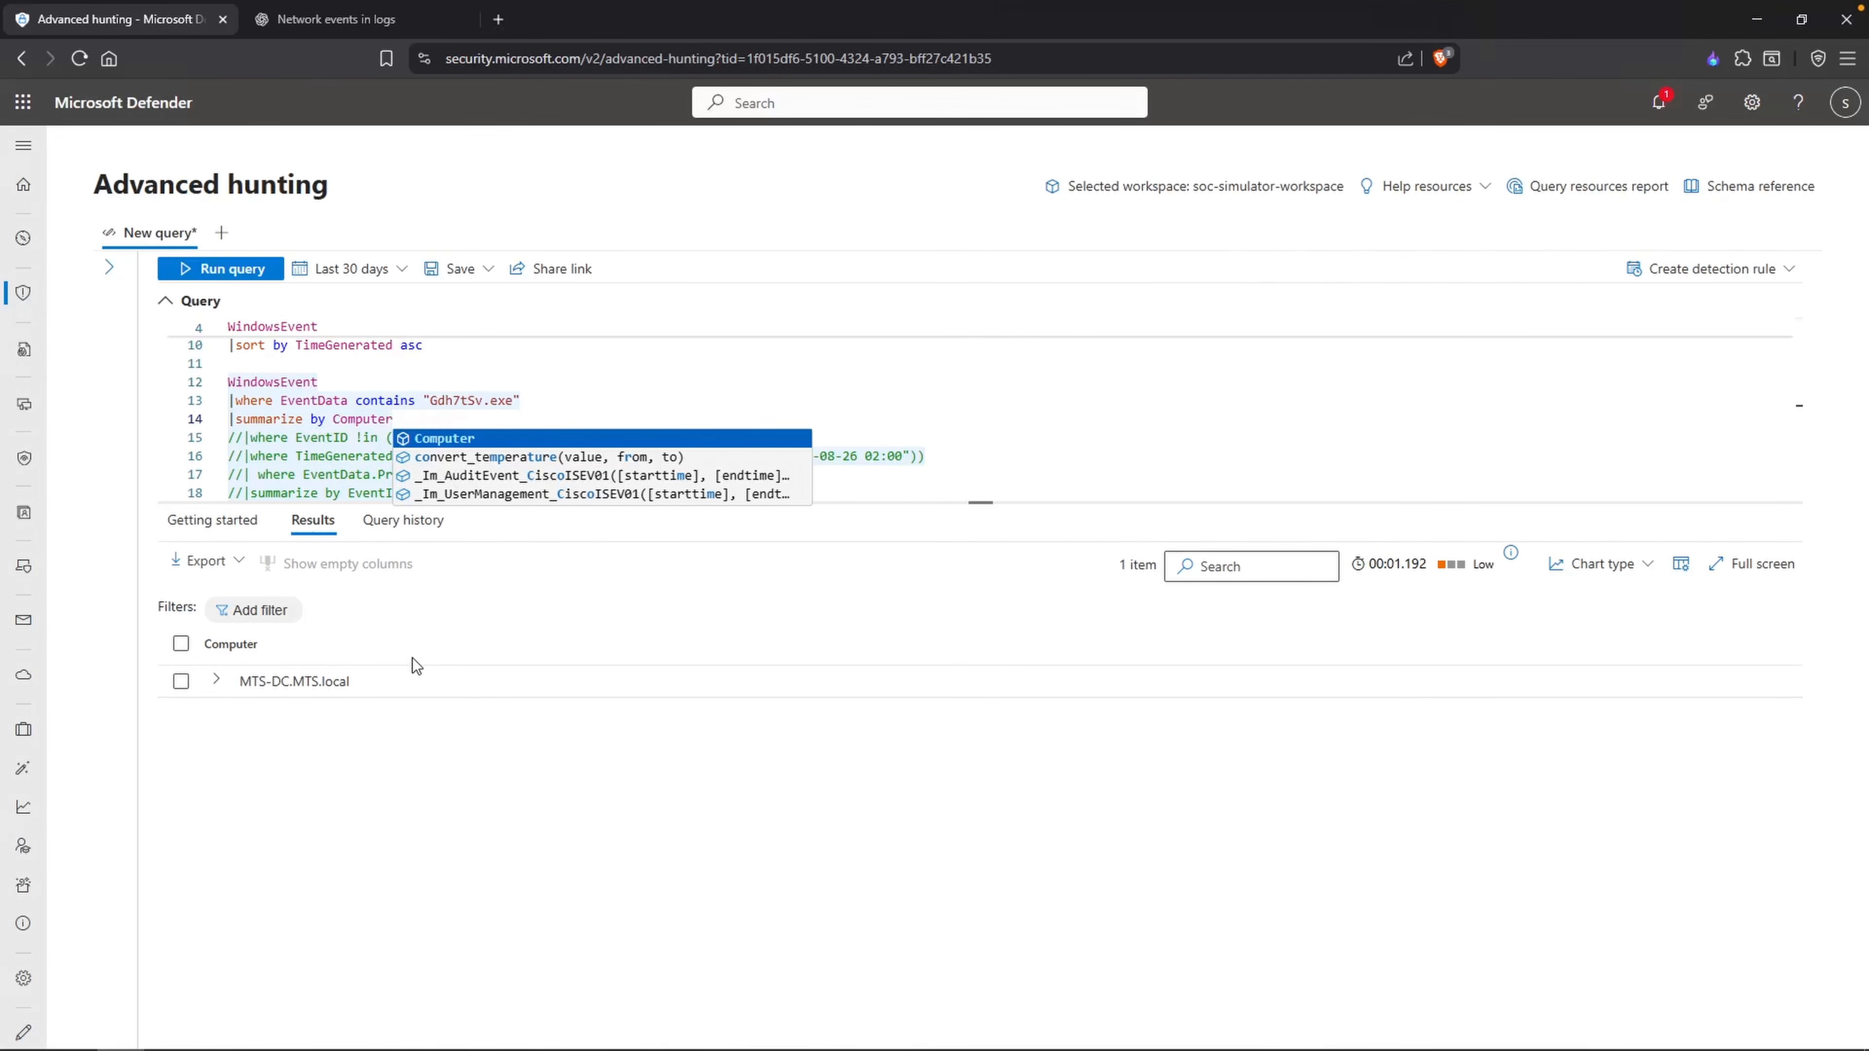
# Step: Change the filter term to "windows.exe" and run the summary by Computer to check which hosts logged it
pyautogui.doubleClick(471, 400)
pyautogui.write('windows')
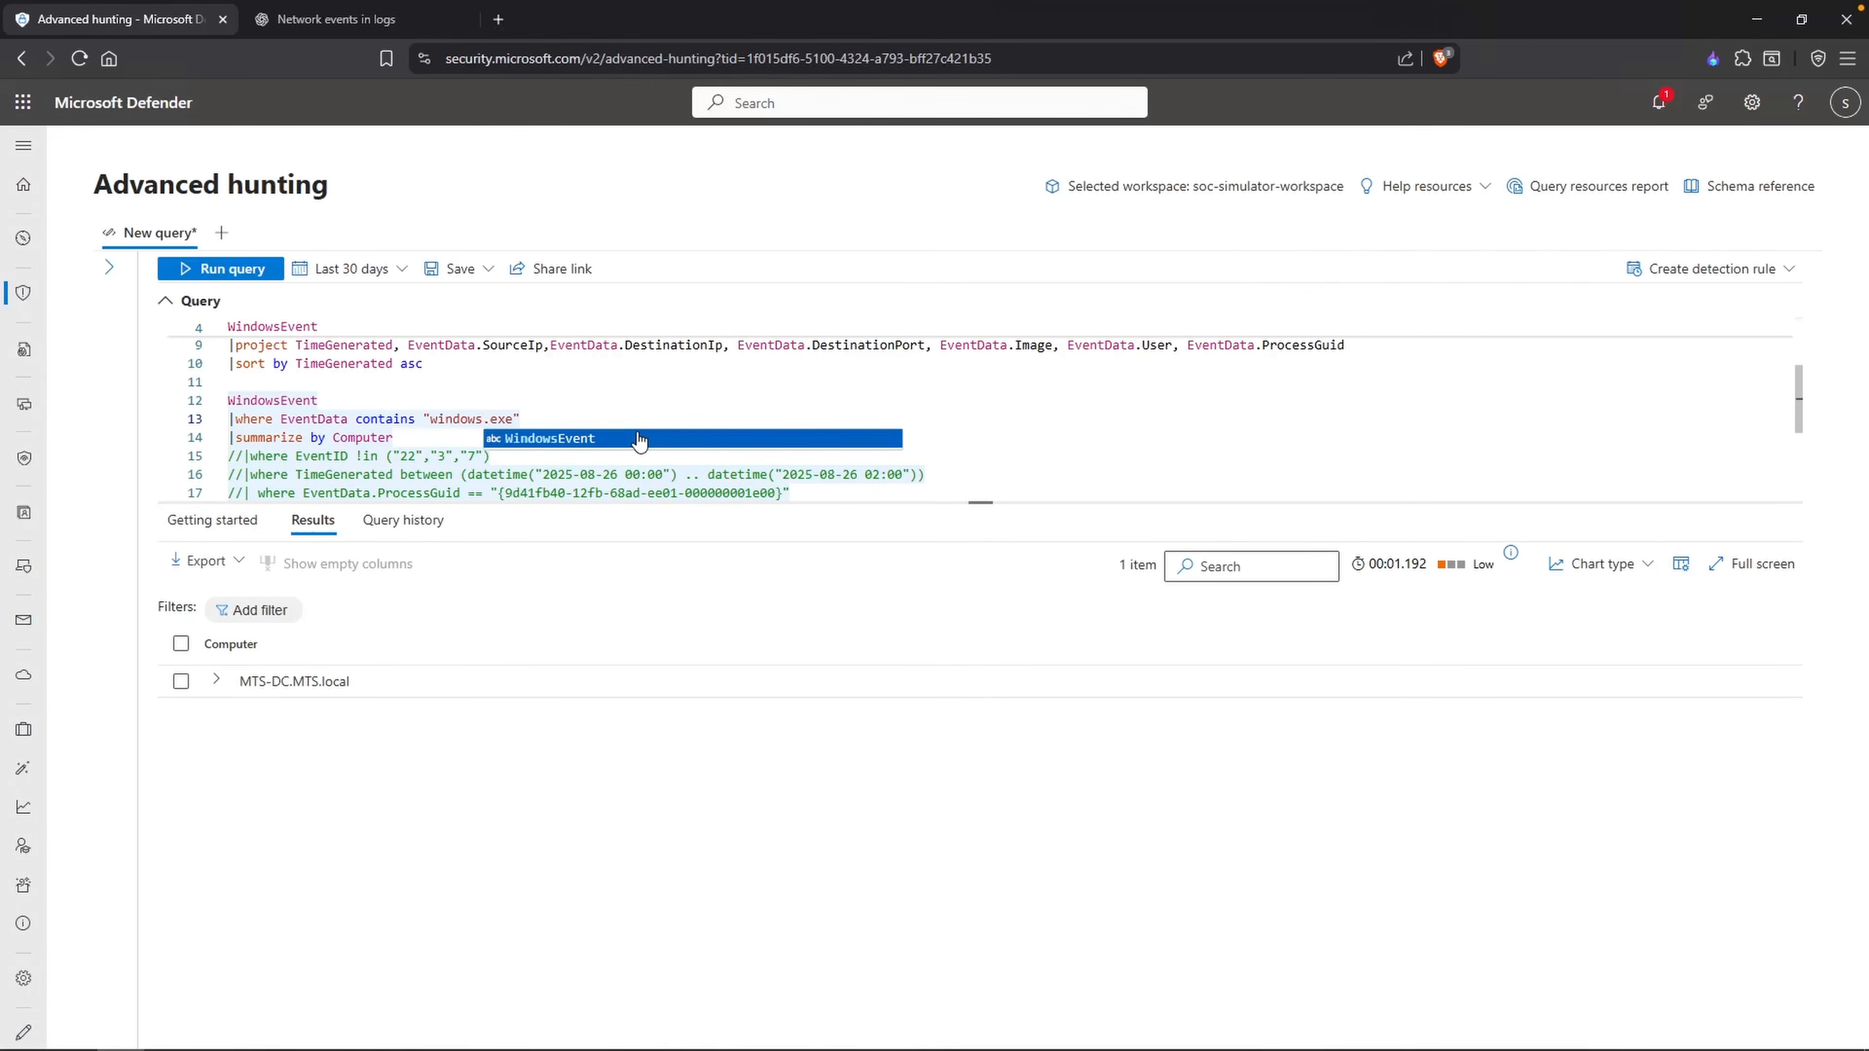
pyautogui.hotkey('shift', 'Return')
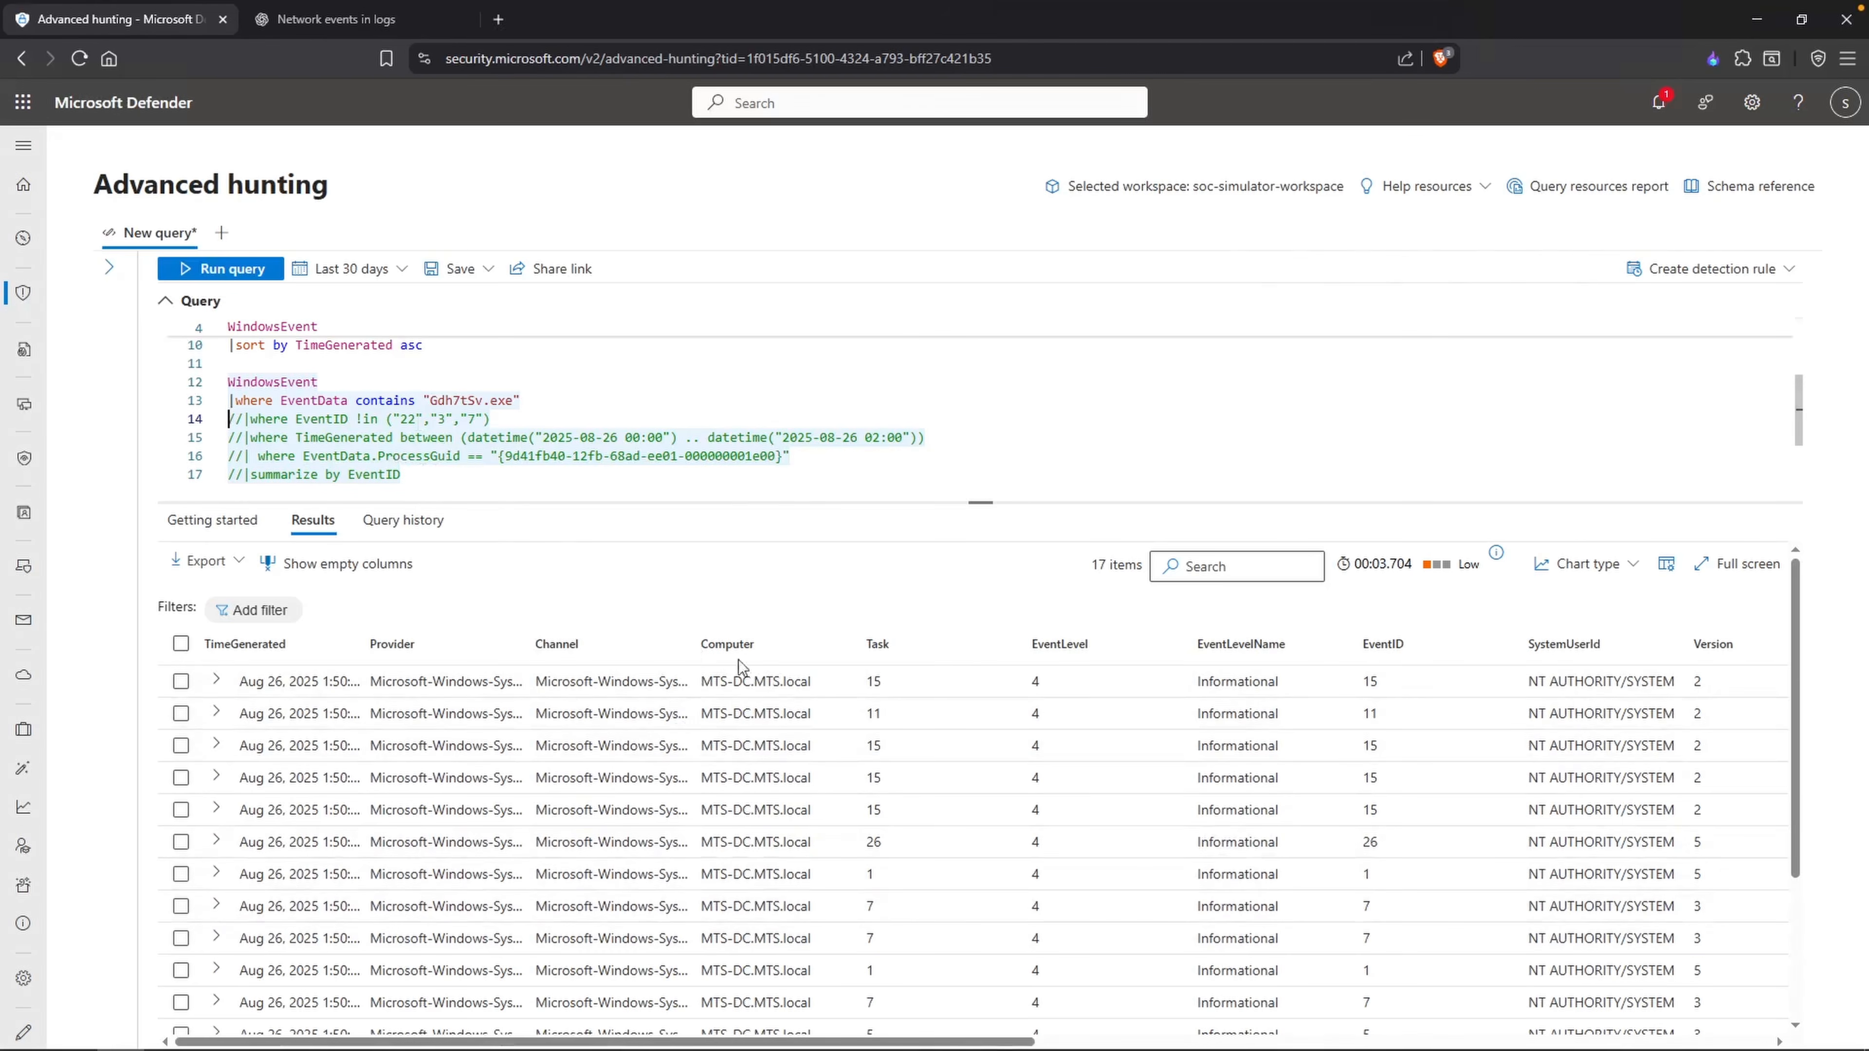
# Step: Add a last line that sorts the Gdh7tSv.exe events by TimeGenerated asc and run the query
pyautogui.scroll(-1, 1406, 707)
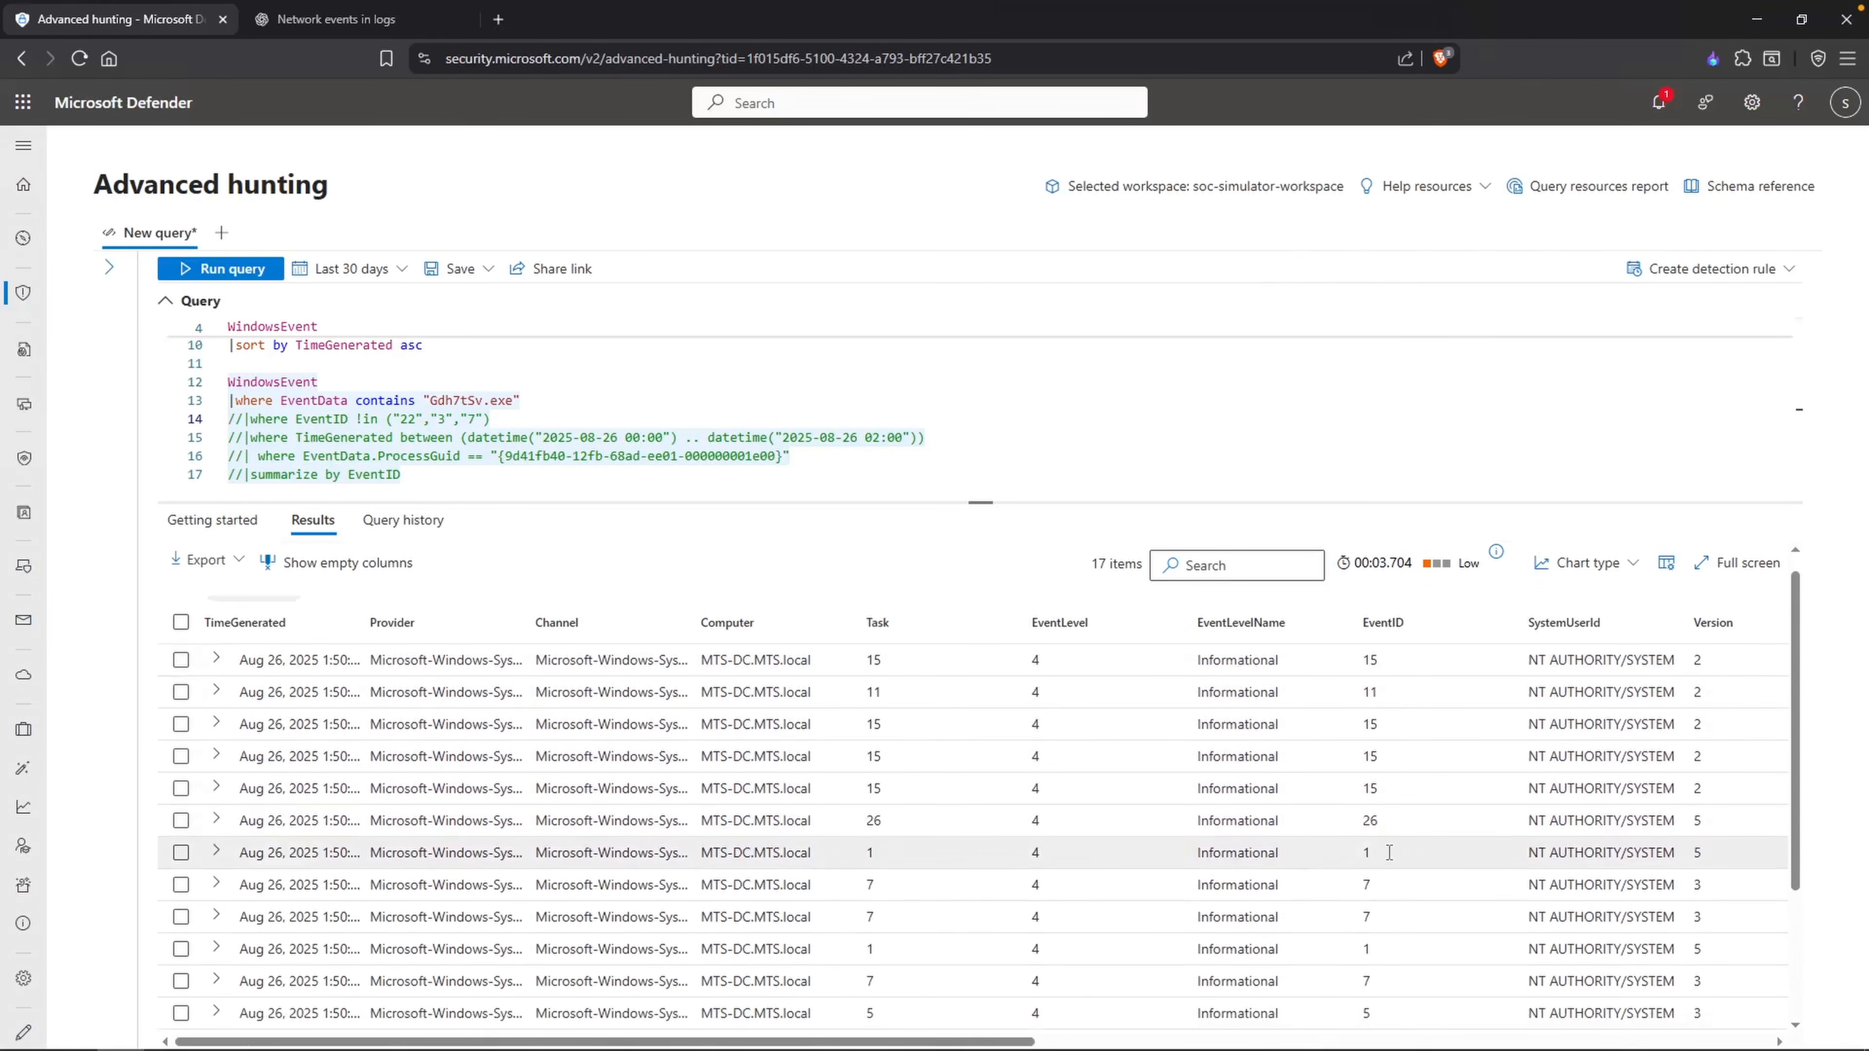
pyautogui.click(508, 476)
pyautogui.press('Return')
pyautogui.write('|')
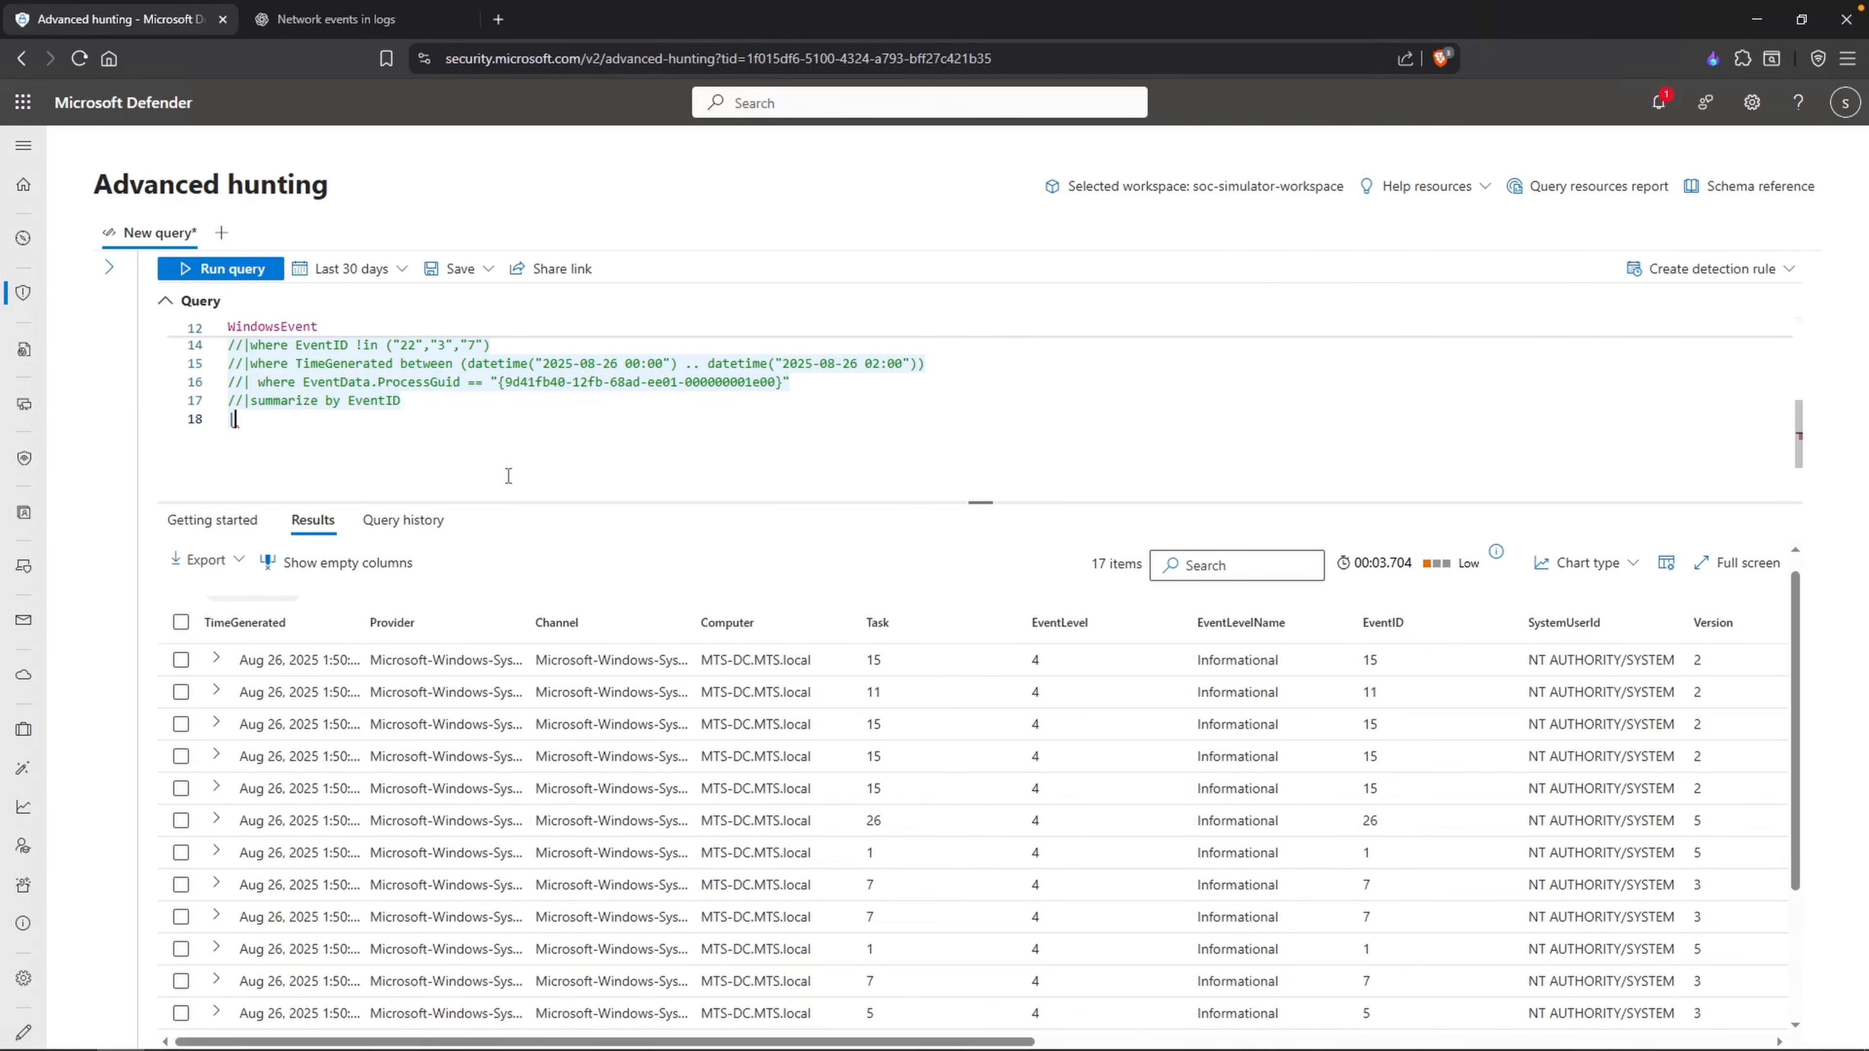
pyautogui.write('sort by Tim')
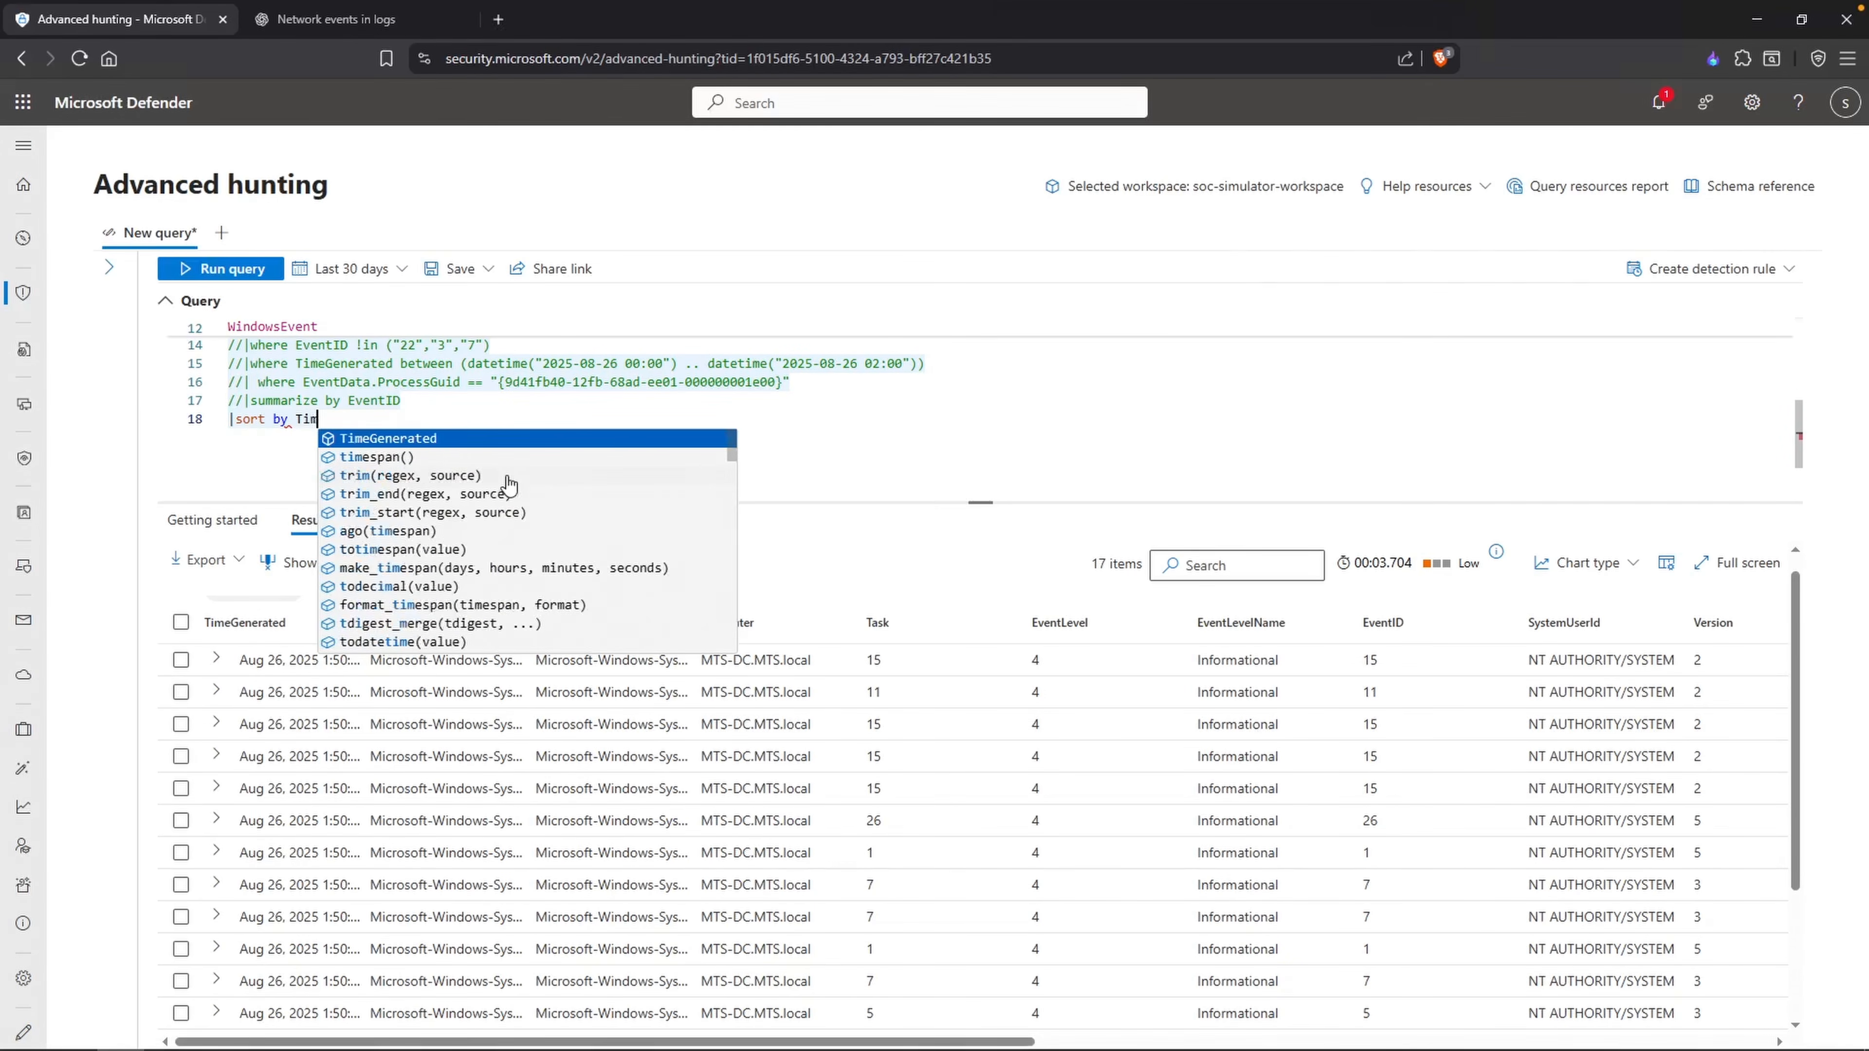
pyautogui.press('Tab')
pyautogui.write('asc')
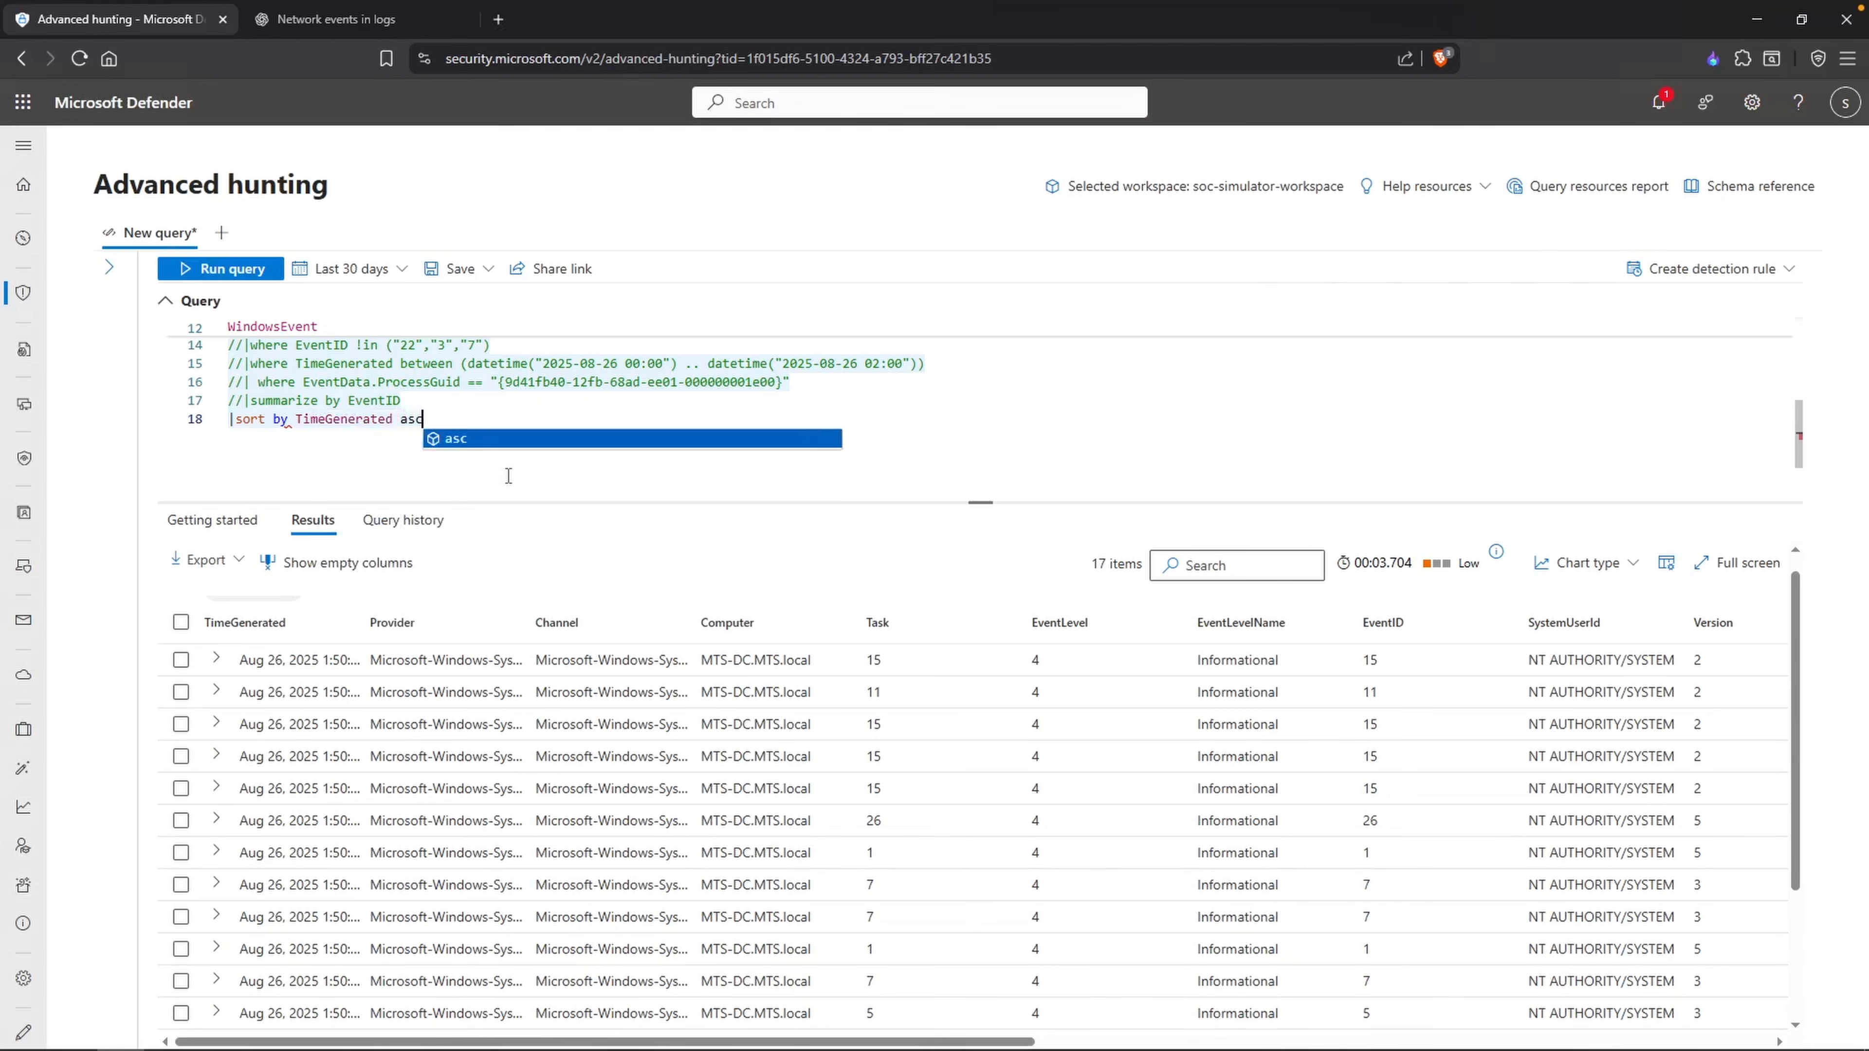
pyautogui.hotkey('shift', 'Return')
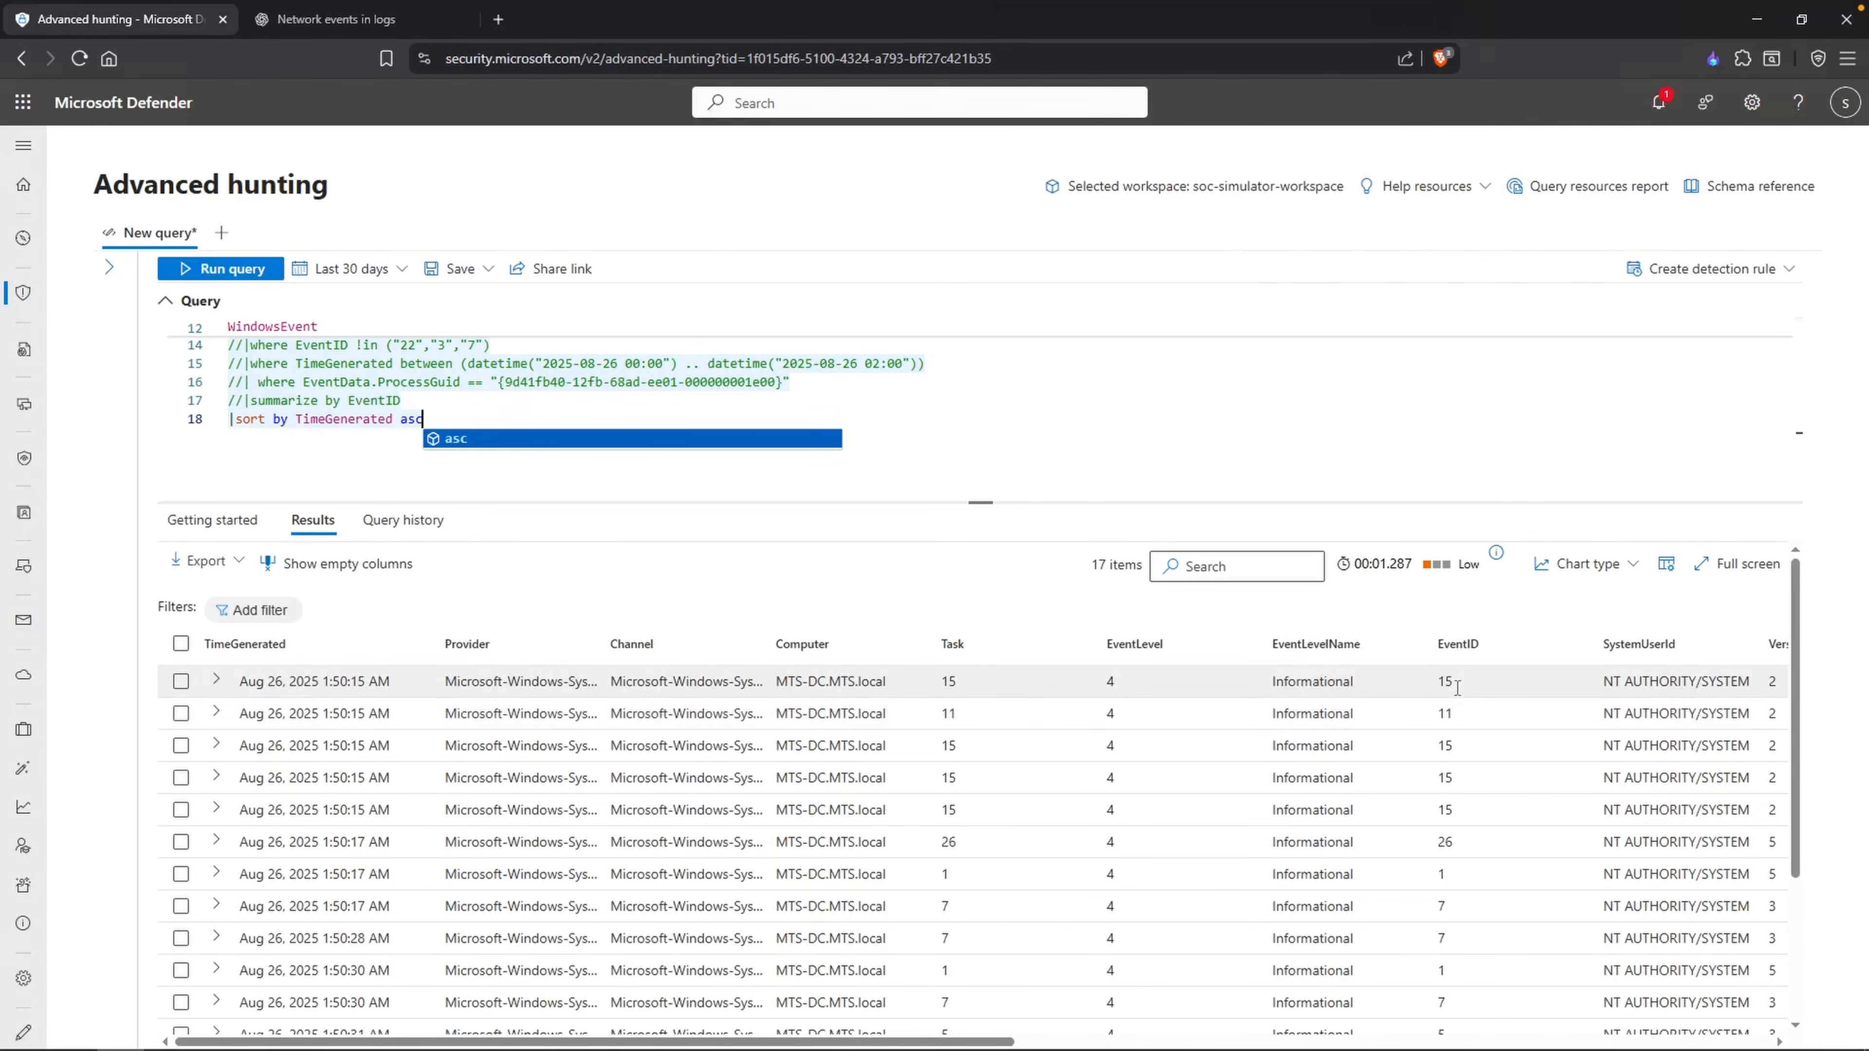
# Step: Inspect the first EventID 15 record, look up "sysmon event id 15" in a new browser tab and read the event's description
pyautogui.doubleClick(1442, 683)
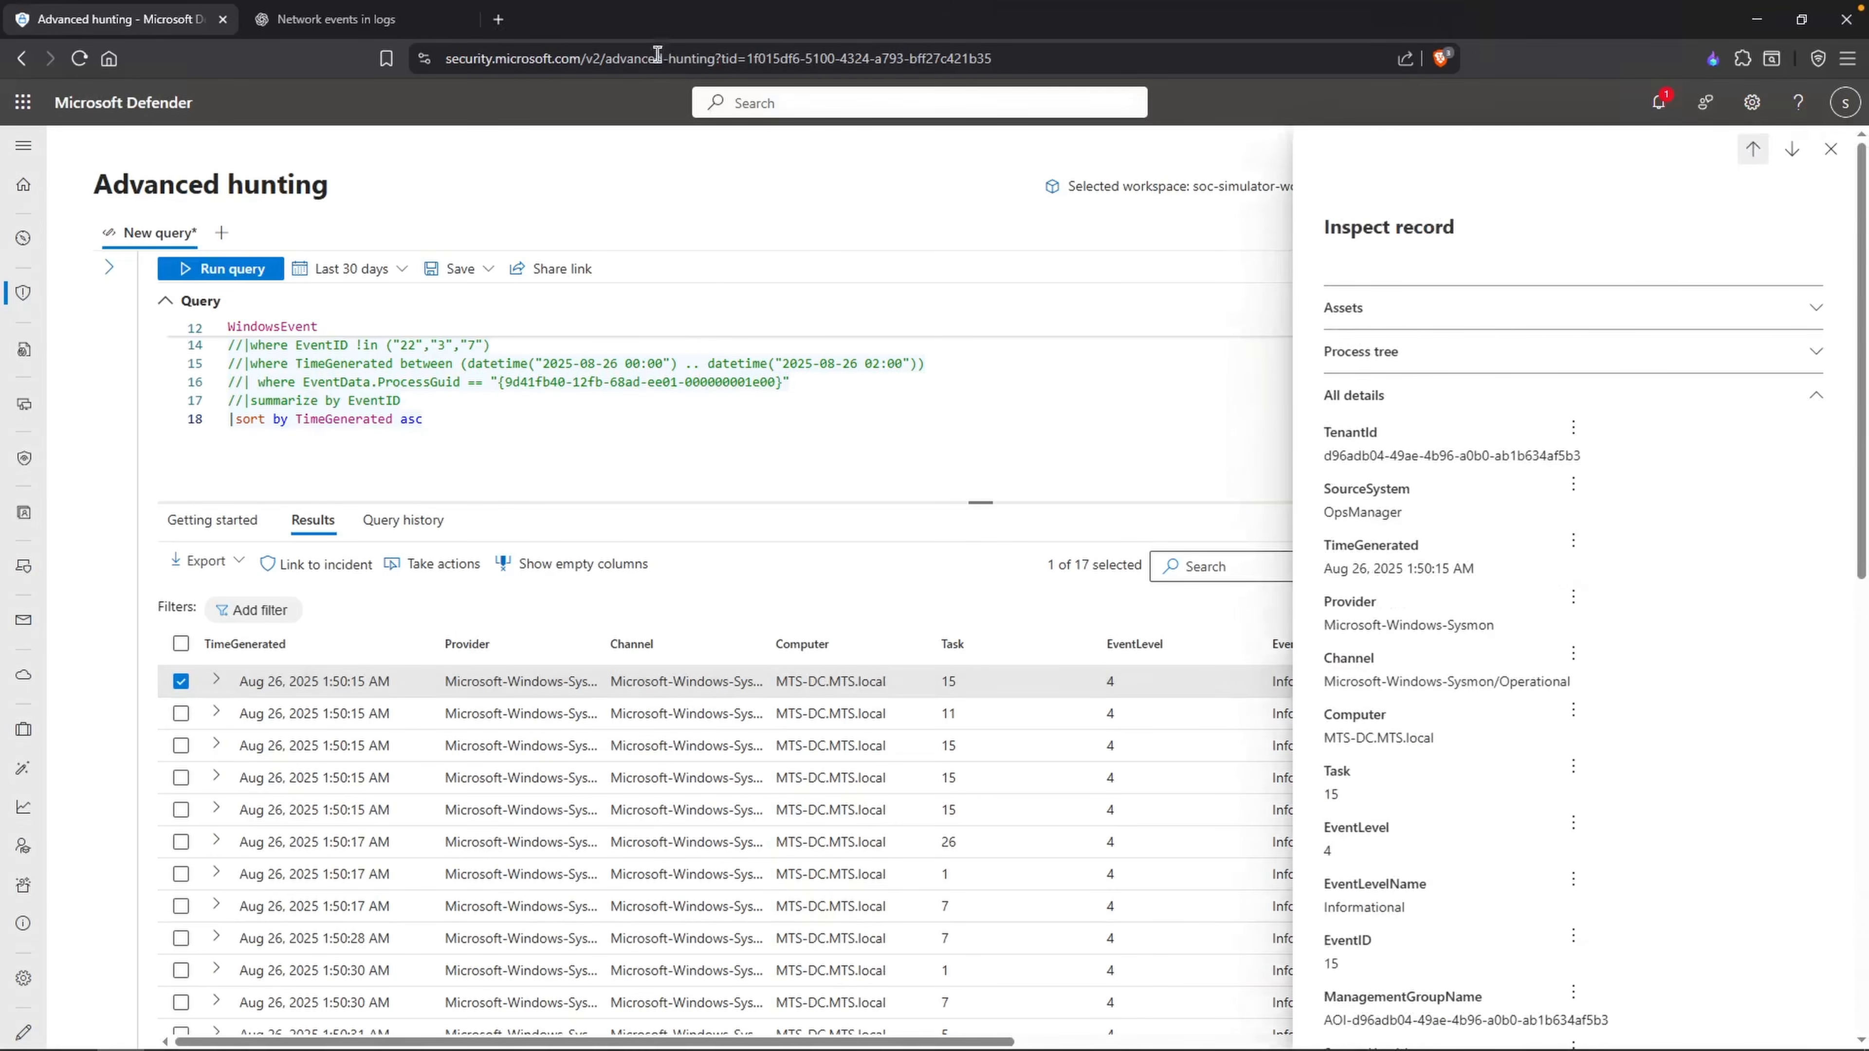
pyautogui.hotkey('ctrl', 't')
pyautogui.write('sysmon event id 15')
pyautogui.press('Return')
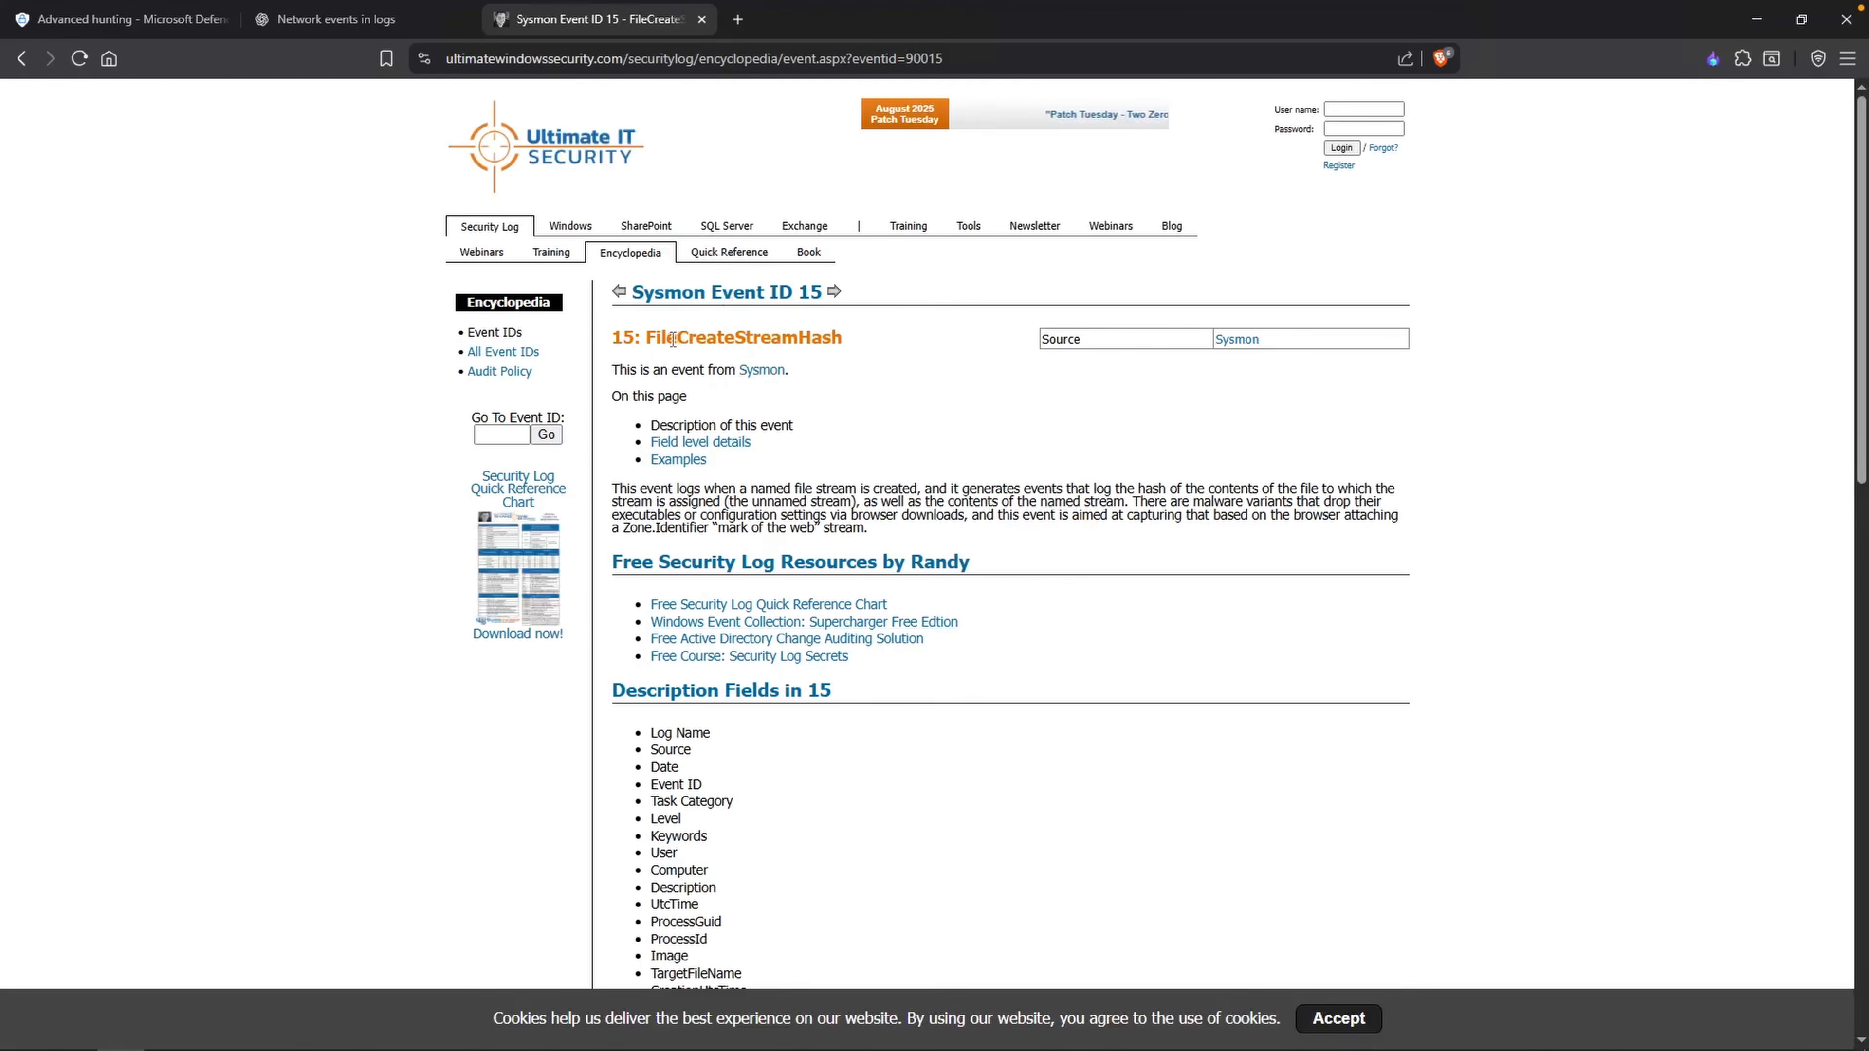
pyautogui.doubleClick(676, 339)
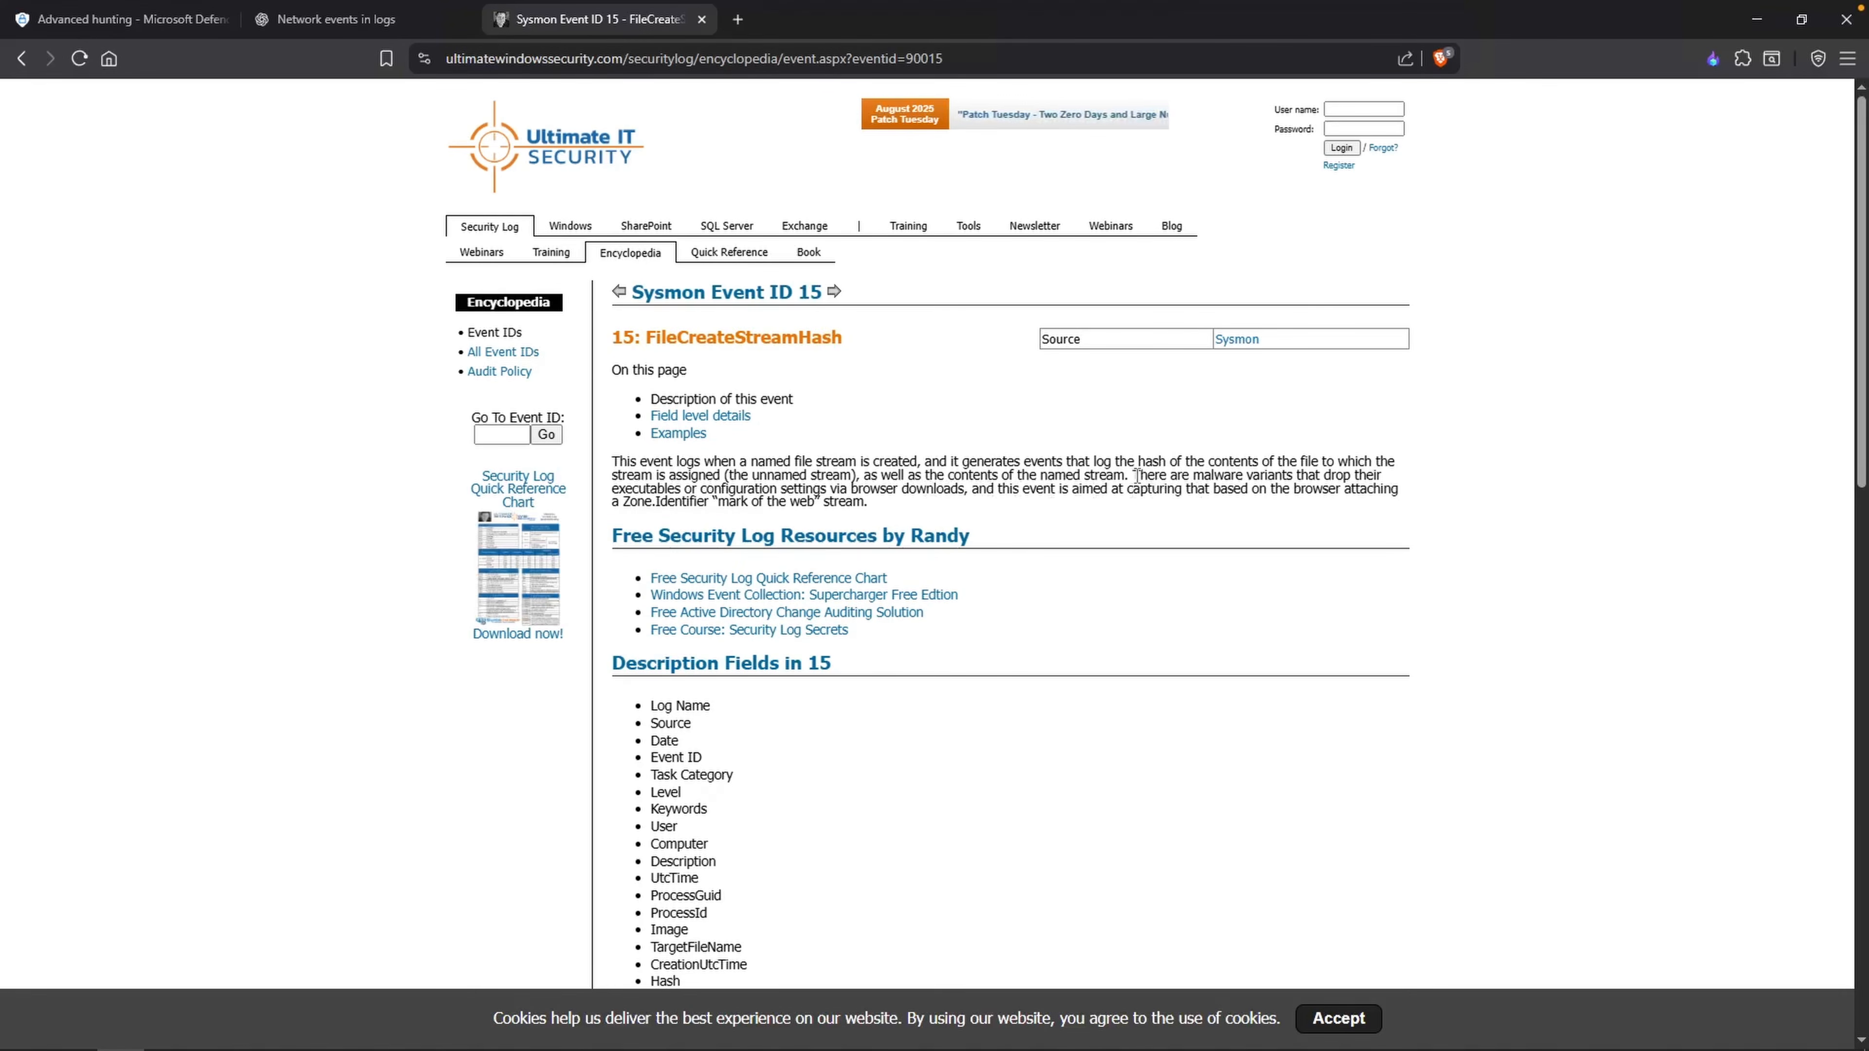
pyautogui.moveTo(1132, 475); pyautogui.dragTo(1165, 506)
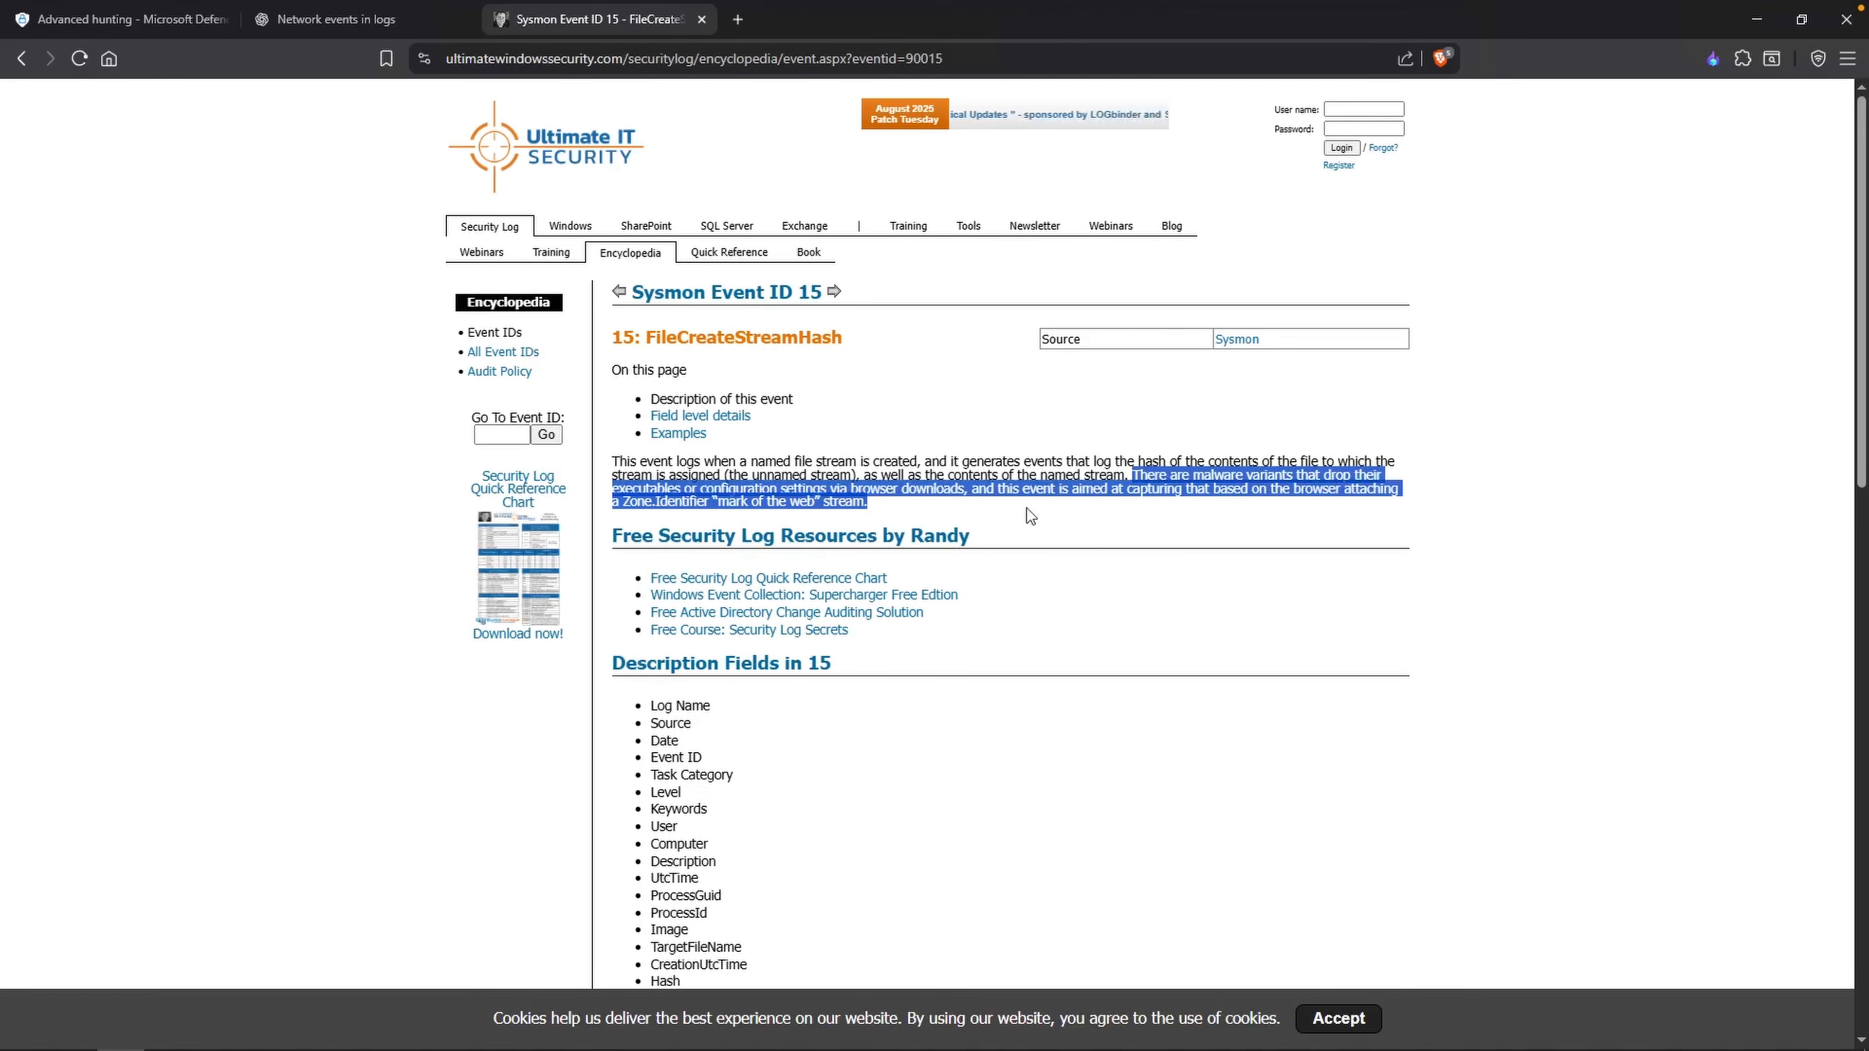
pyautogui.click(887, 508)
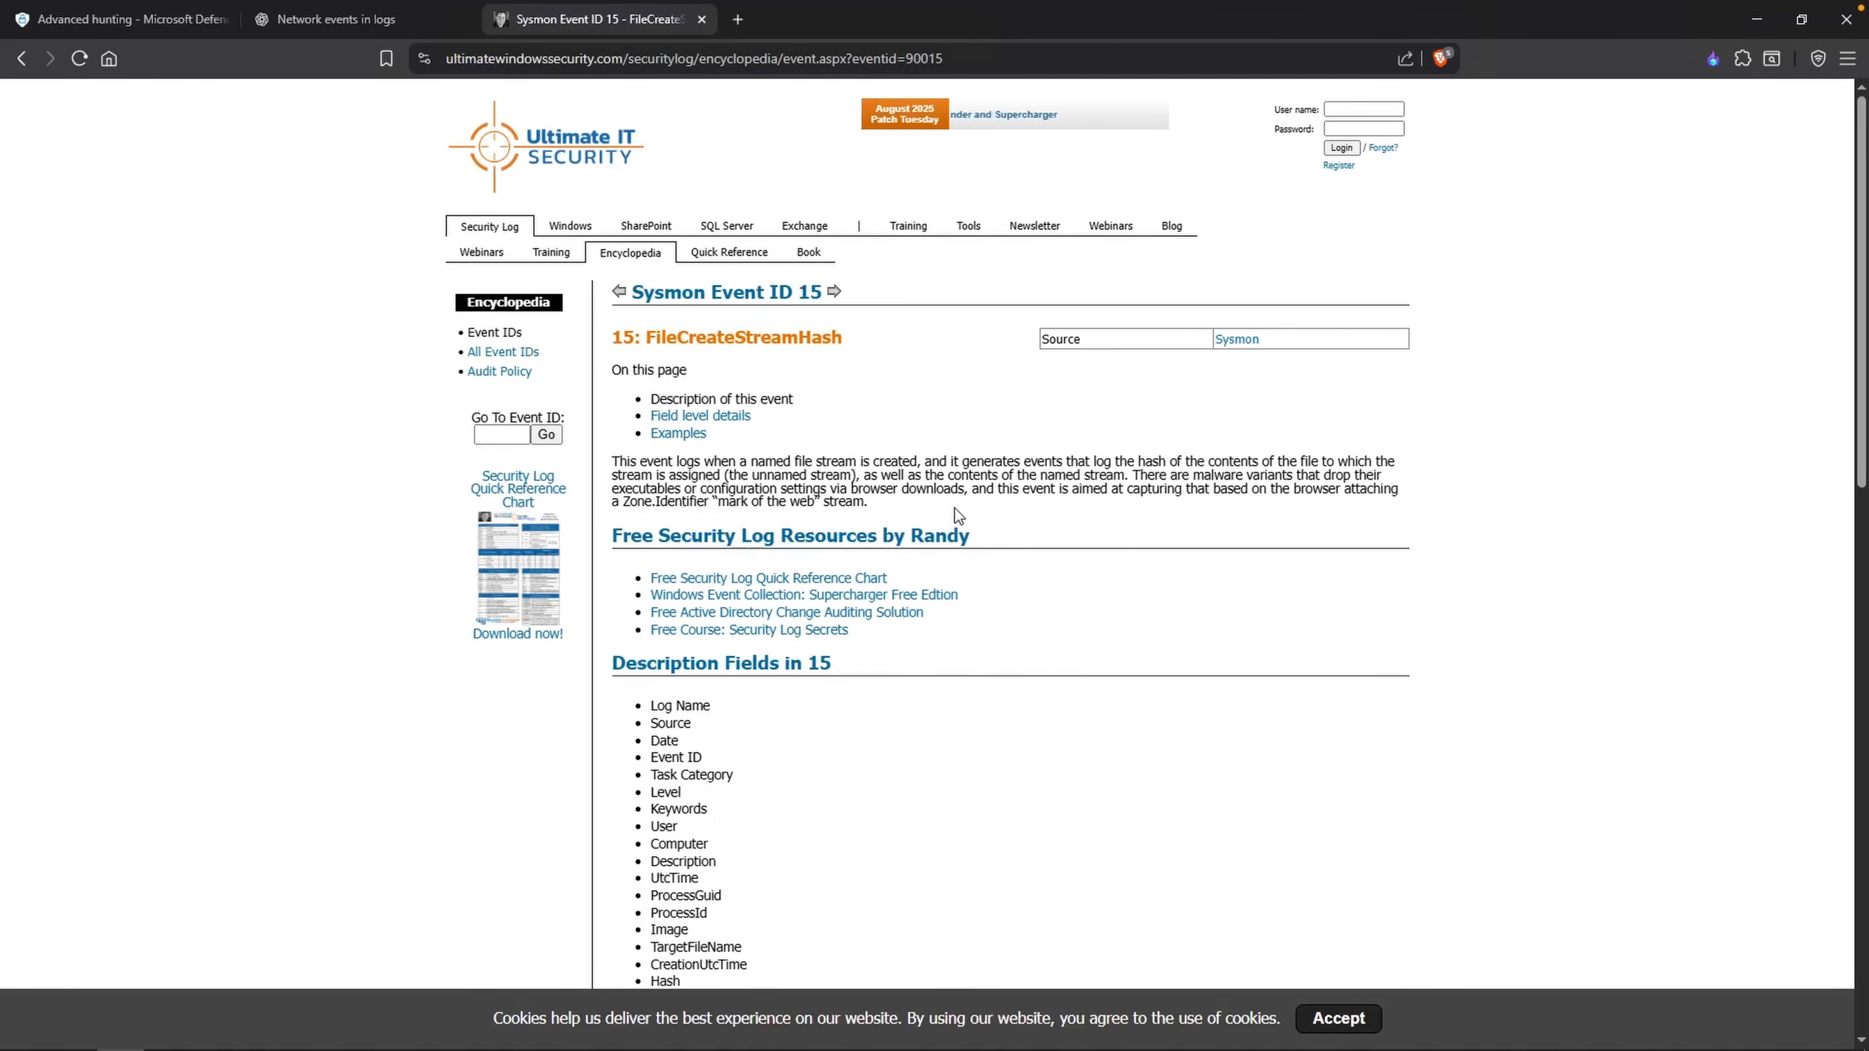
# Step: Return to the hunting results, close the EventID 15 record and inspect the details of the 1:50:15 AM EventID 11 record
pyautogui.hotkey('ctrl', 'Tab')
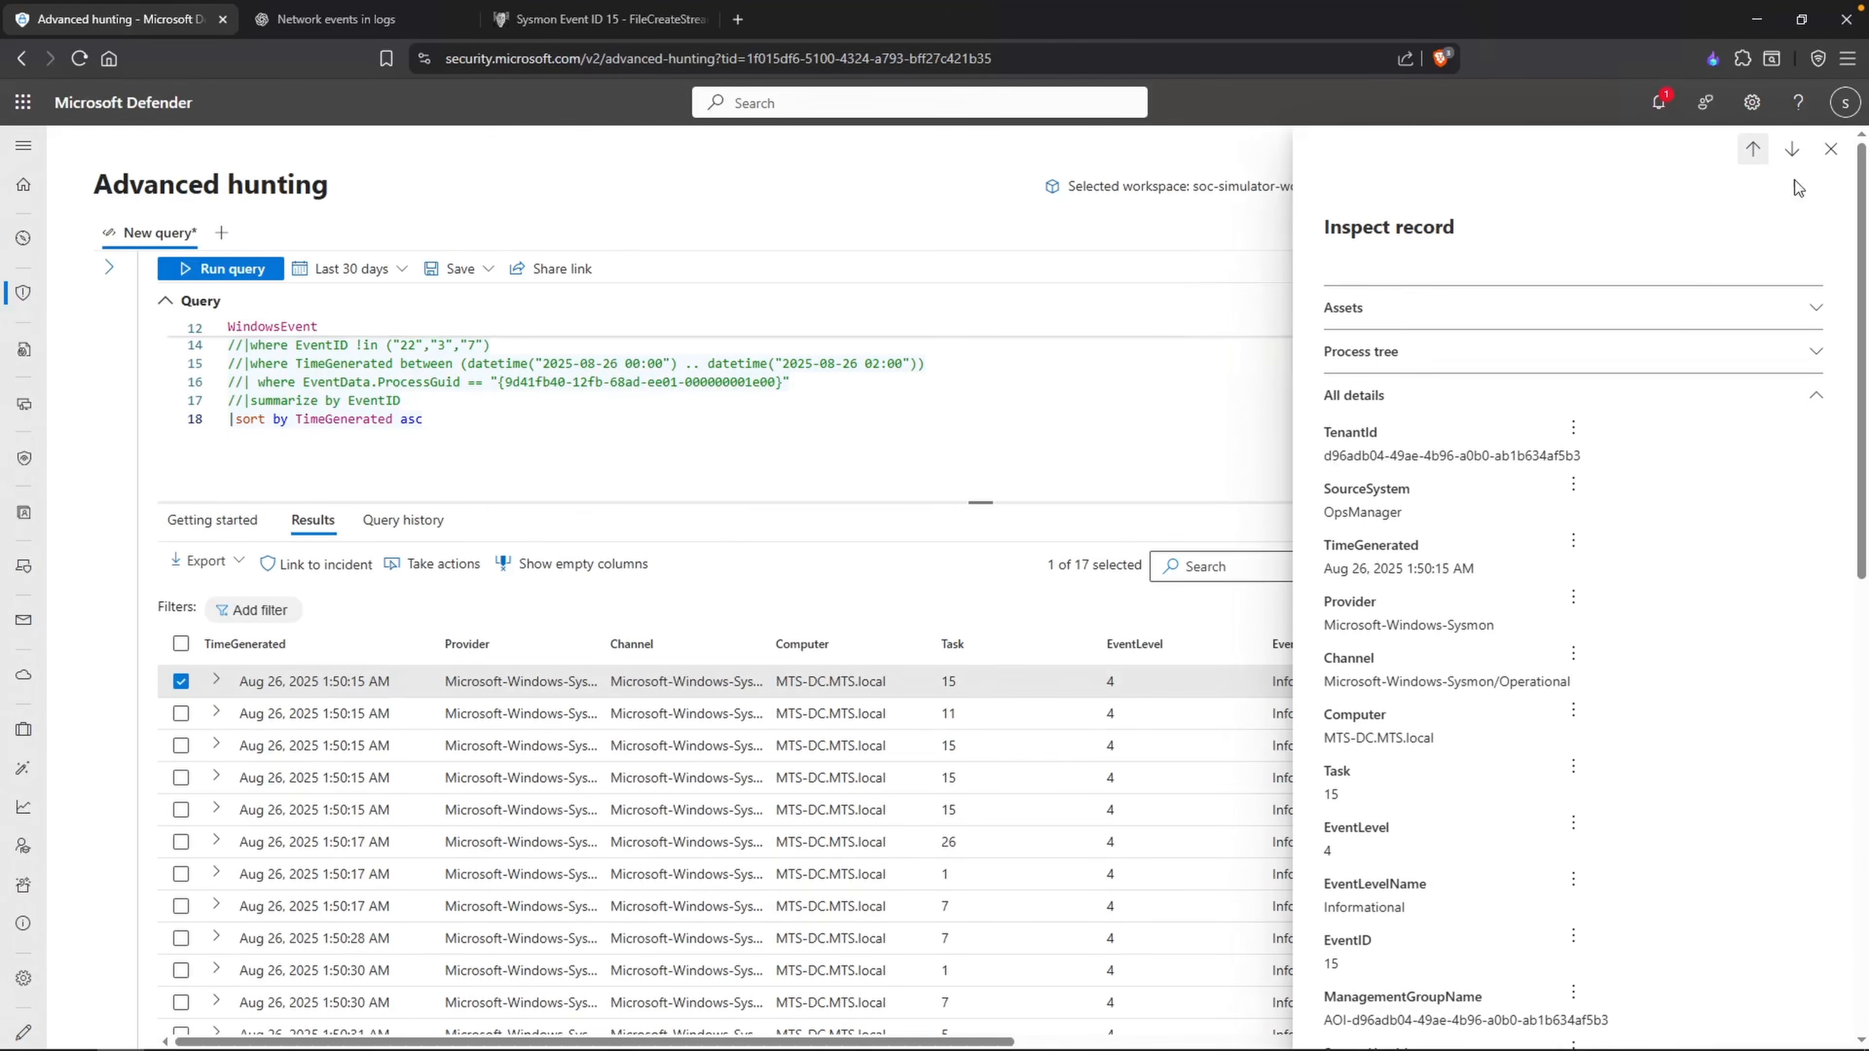
pyautogui.click(1823, 151)
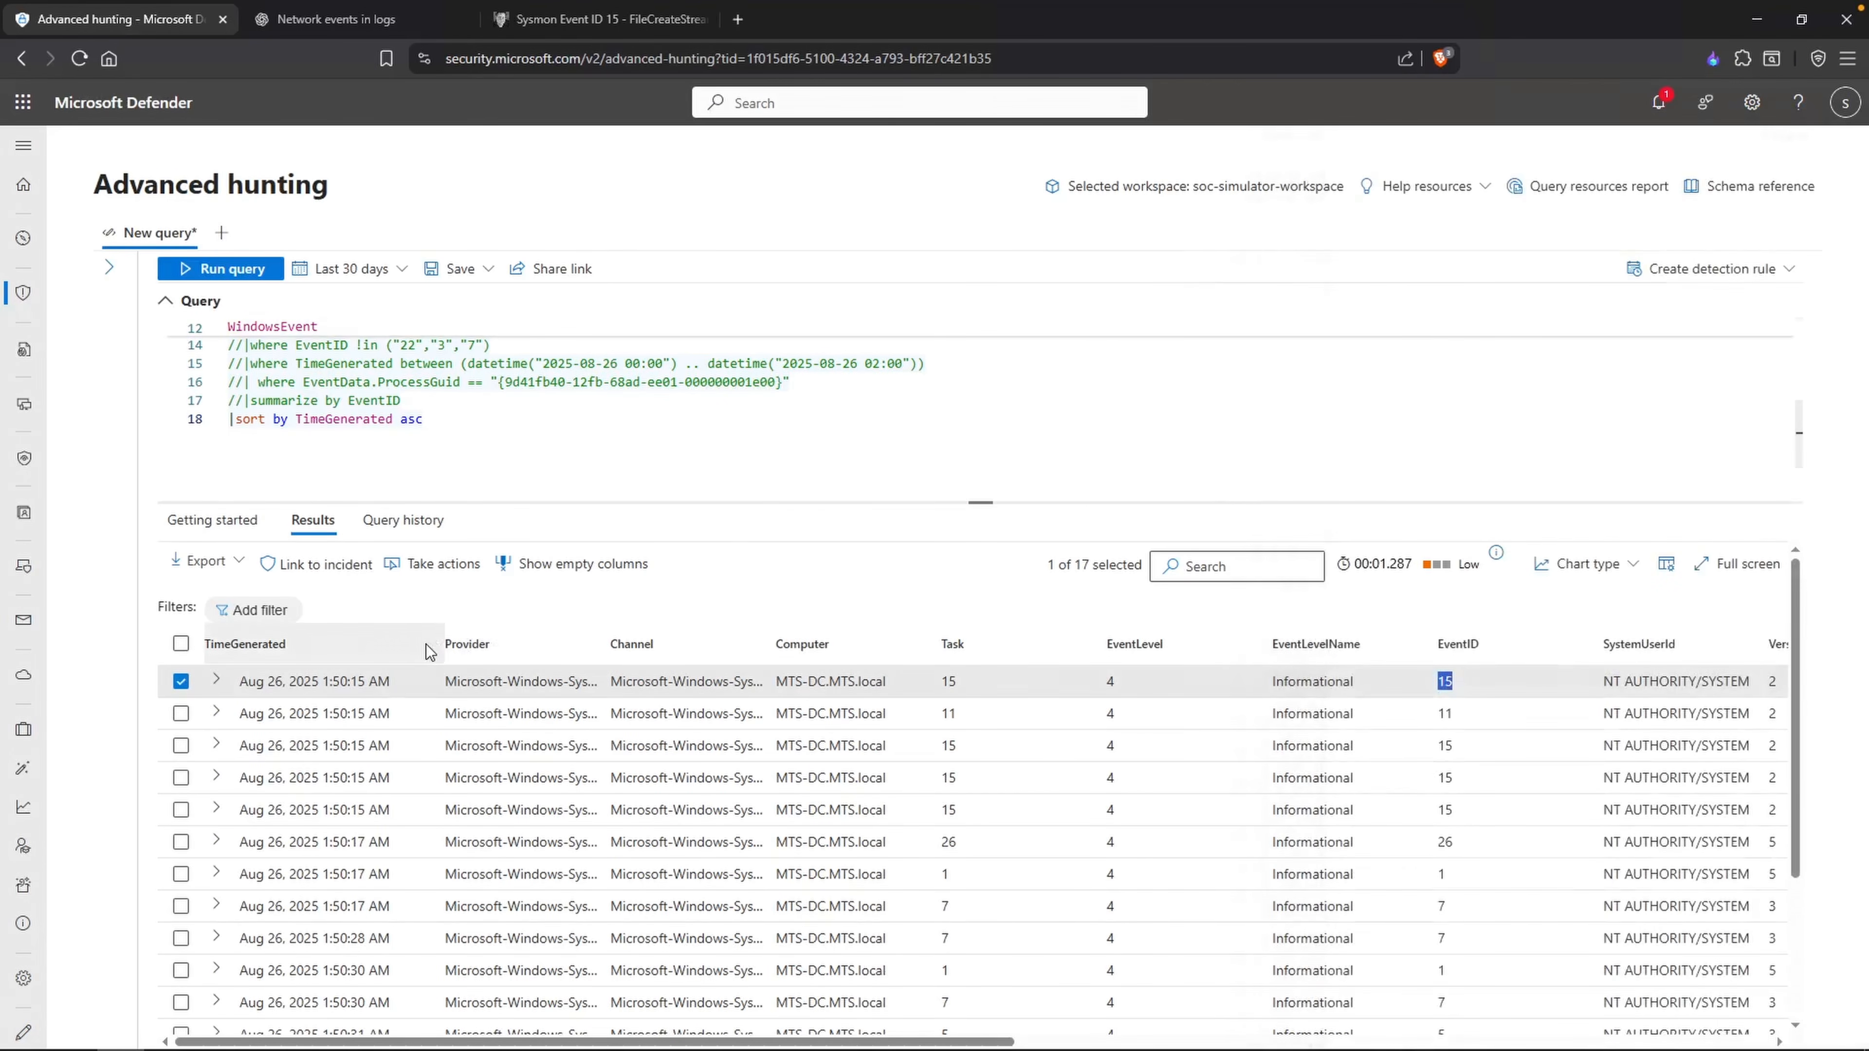
pyautogui.click(1053, 718)
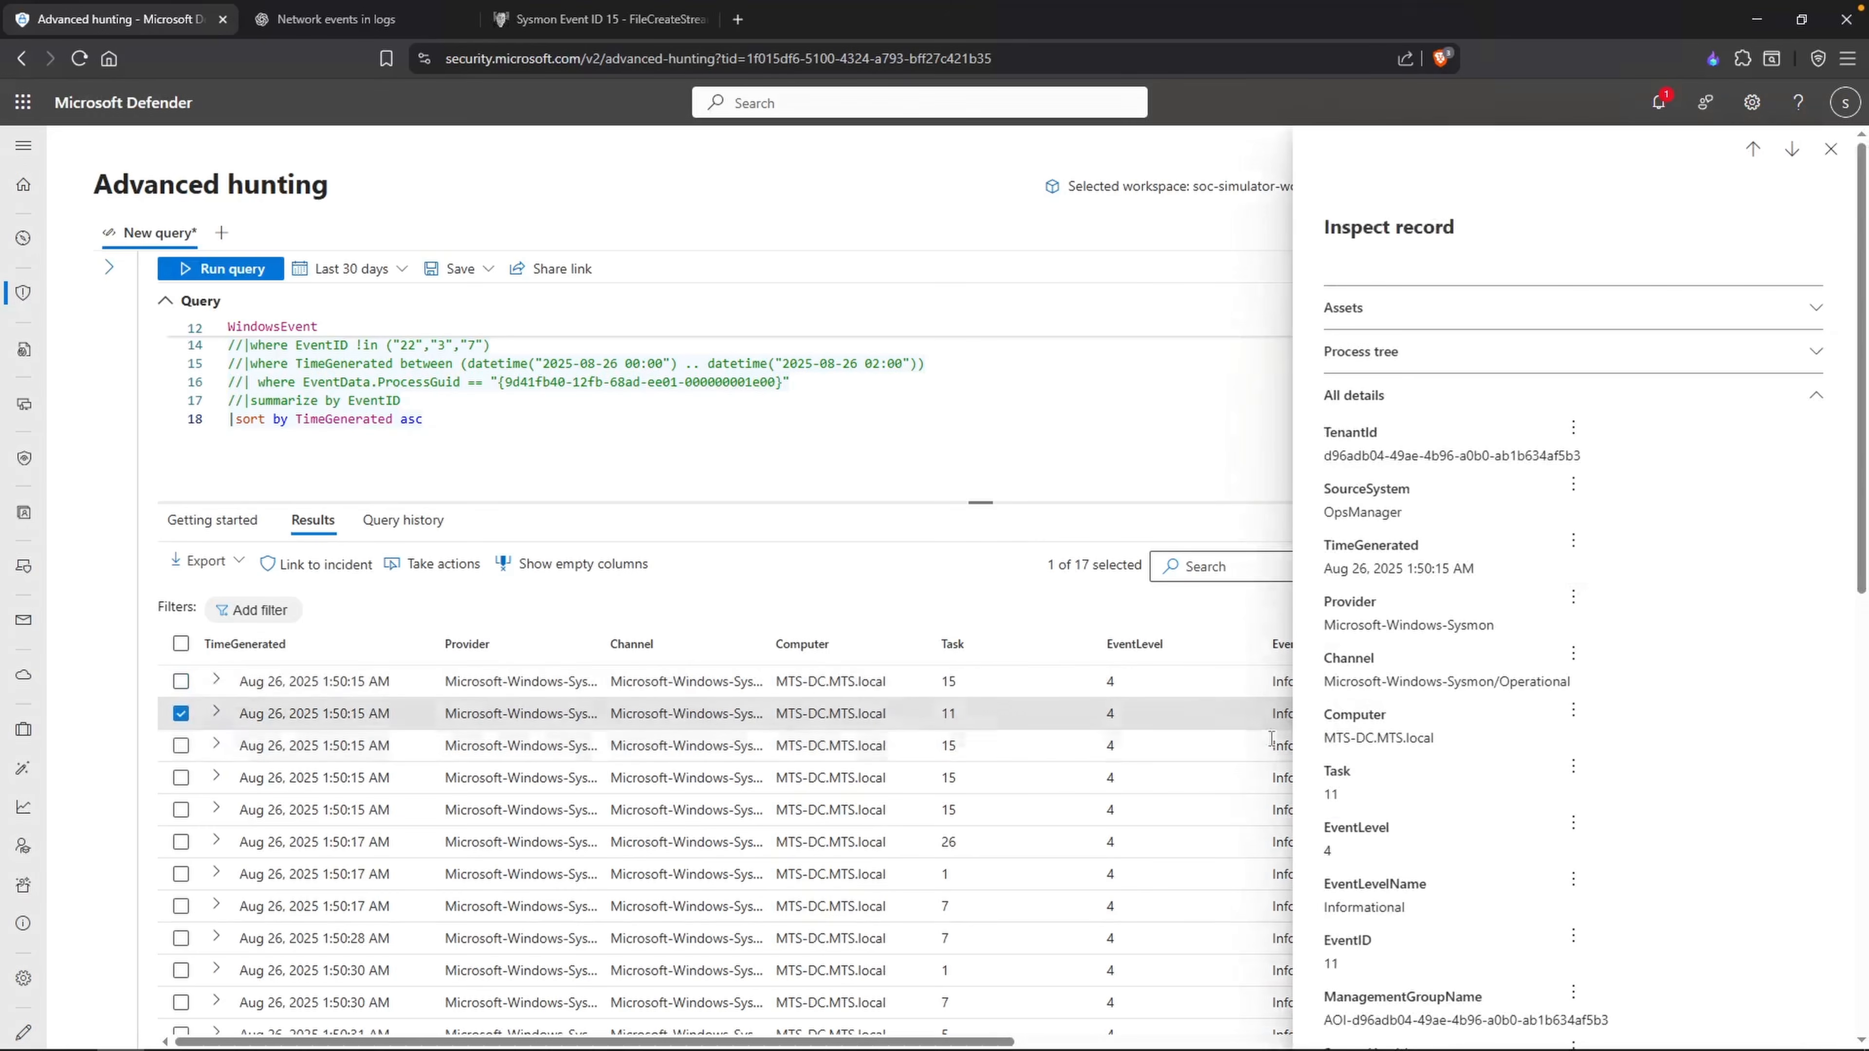
pyautogui.scroll(-10, 1517, 753)
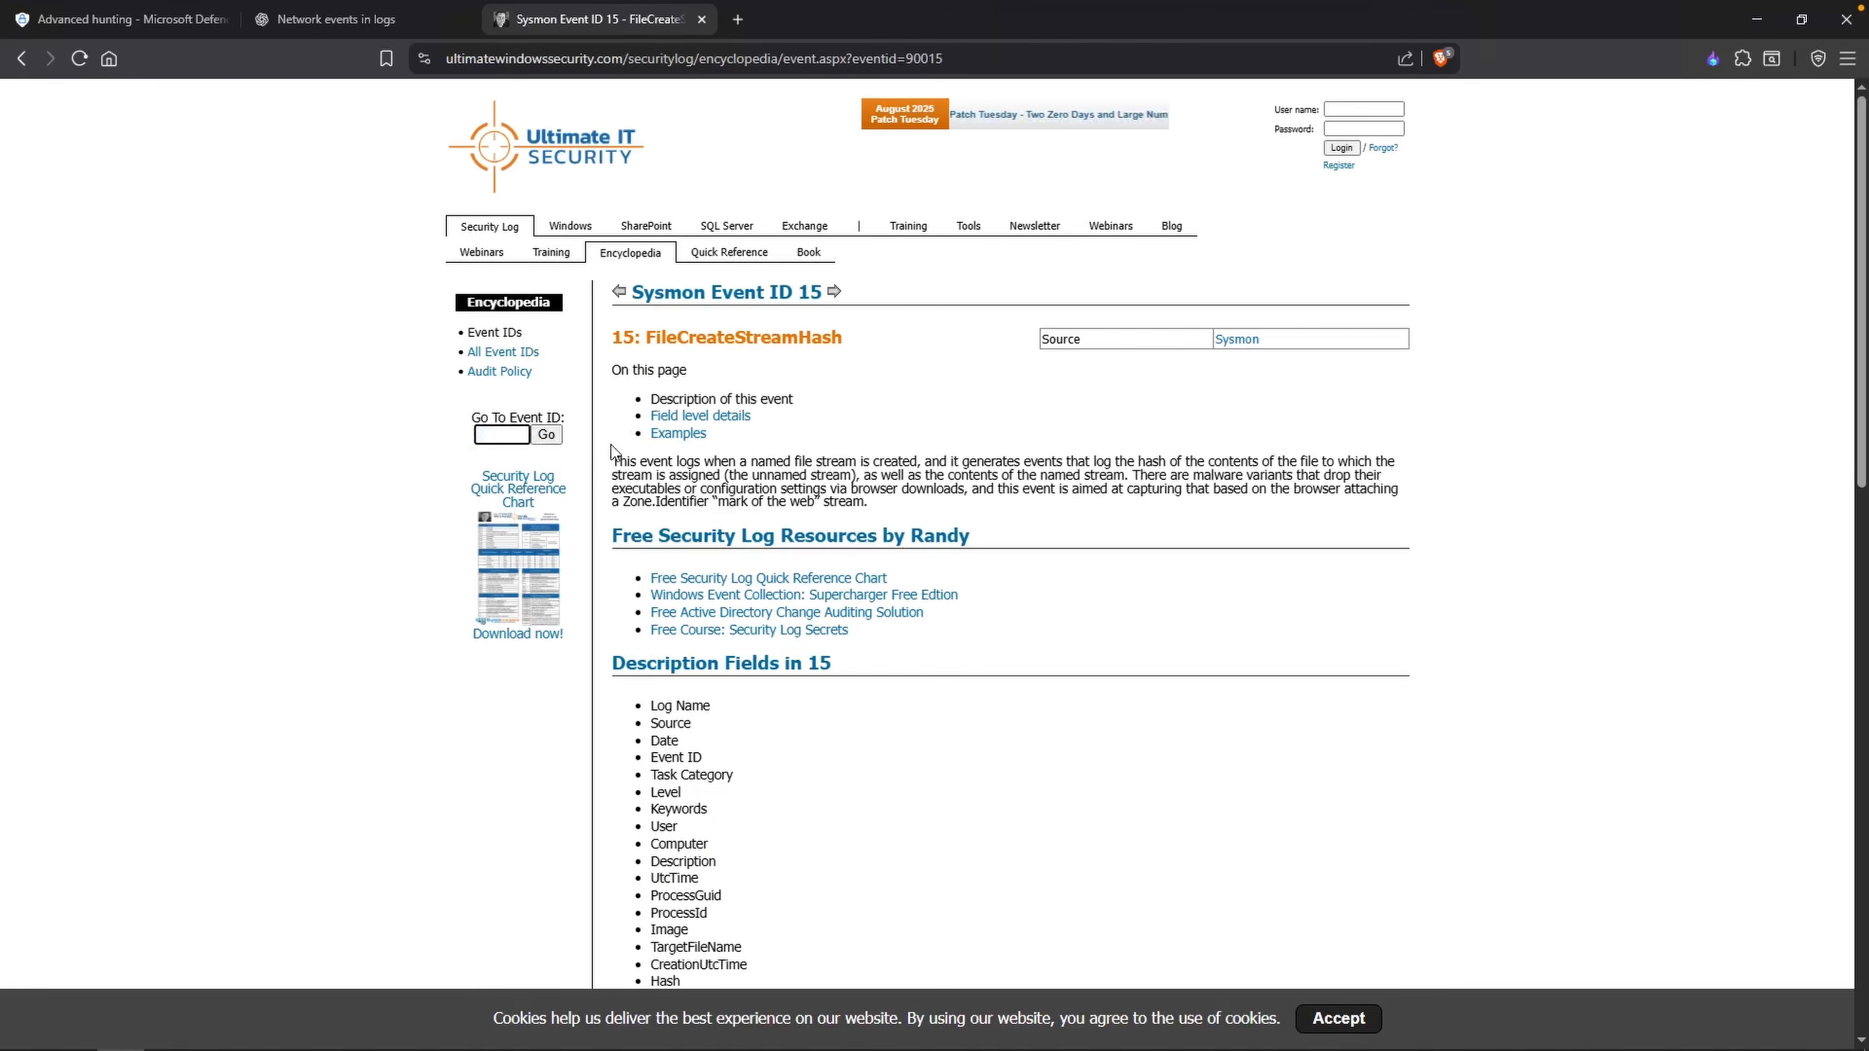
# Step: Look up event ID 11 in the encyclopedia and read the description of the Sysmon FileCreate entry
pyautogui.write('11')
pyautogui.click(548, 434)
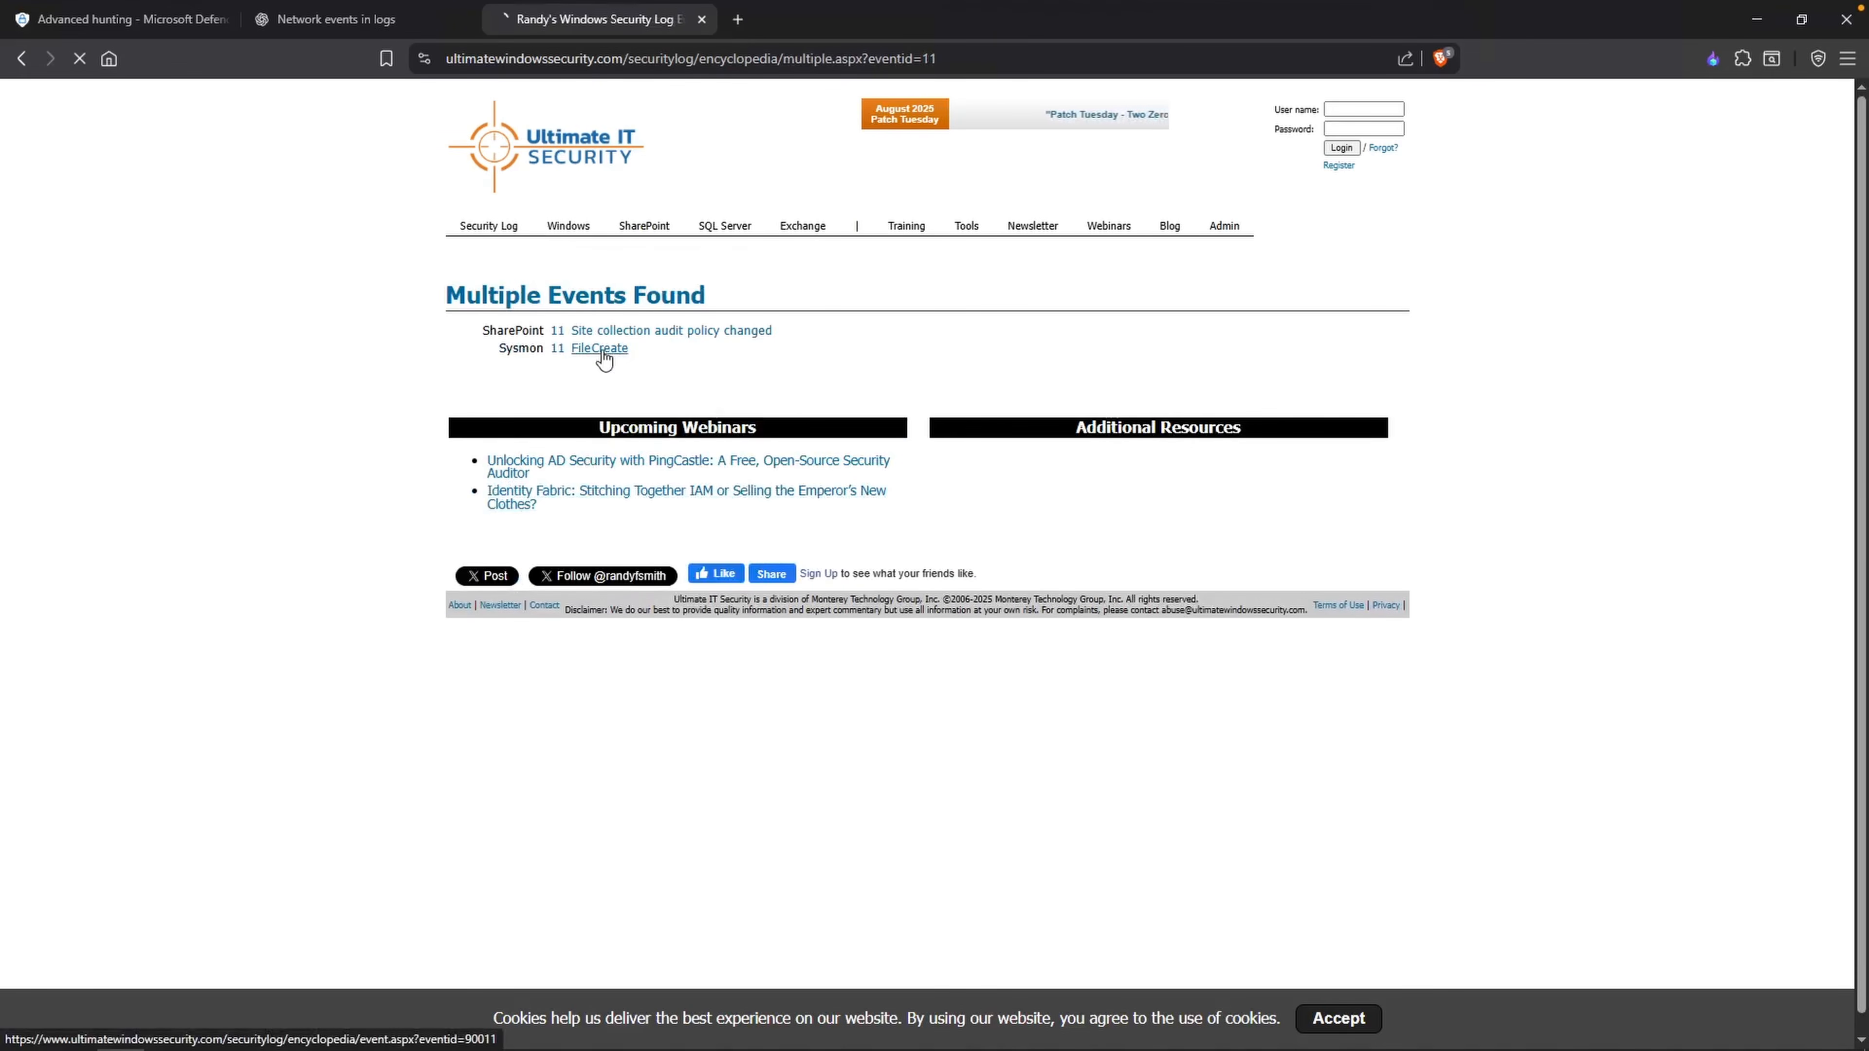
pyautogui.click(599, 348)
pyautogui.moveTo(739, 342); pyautogui.dragTo(646, 335)
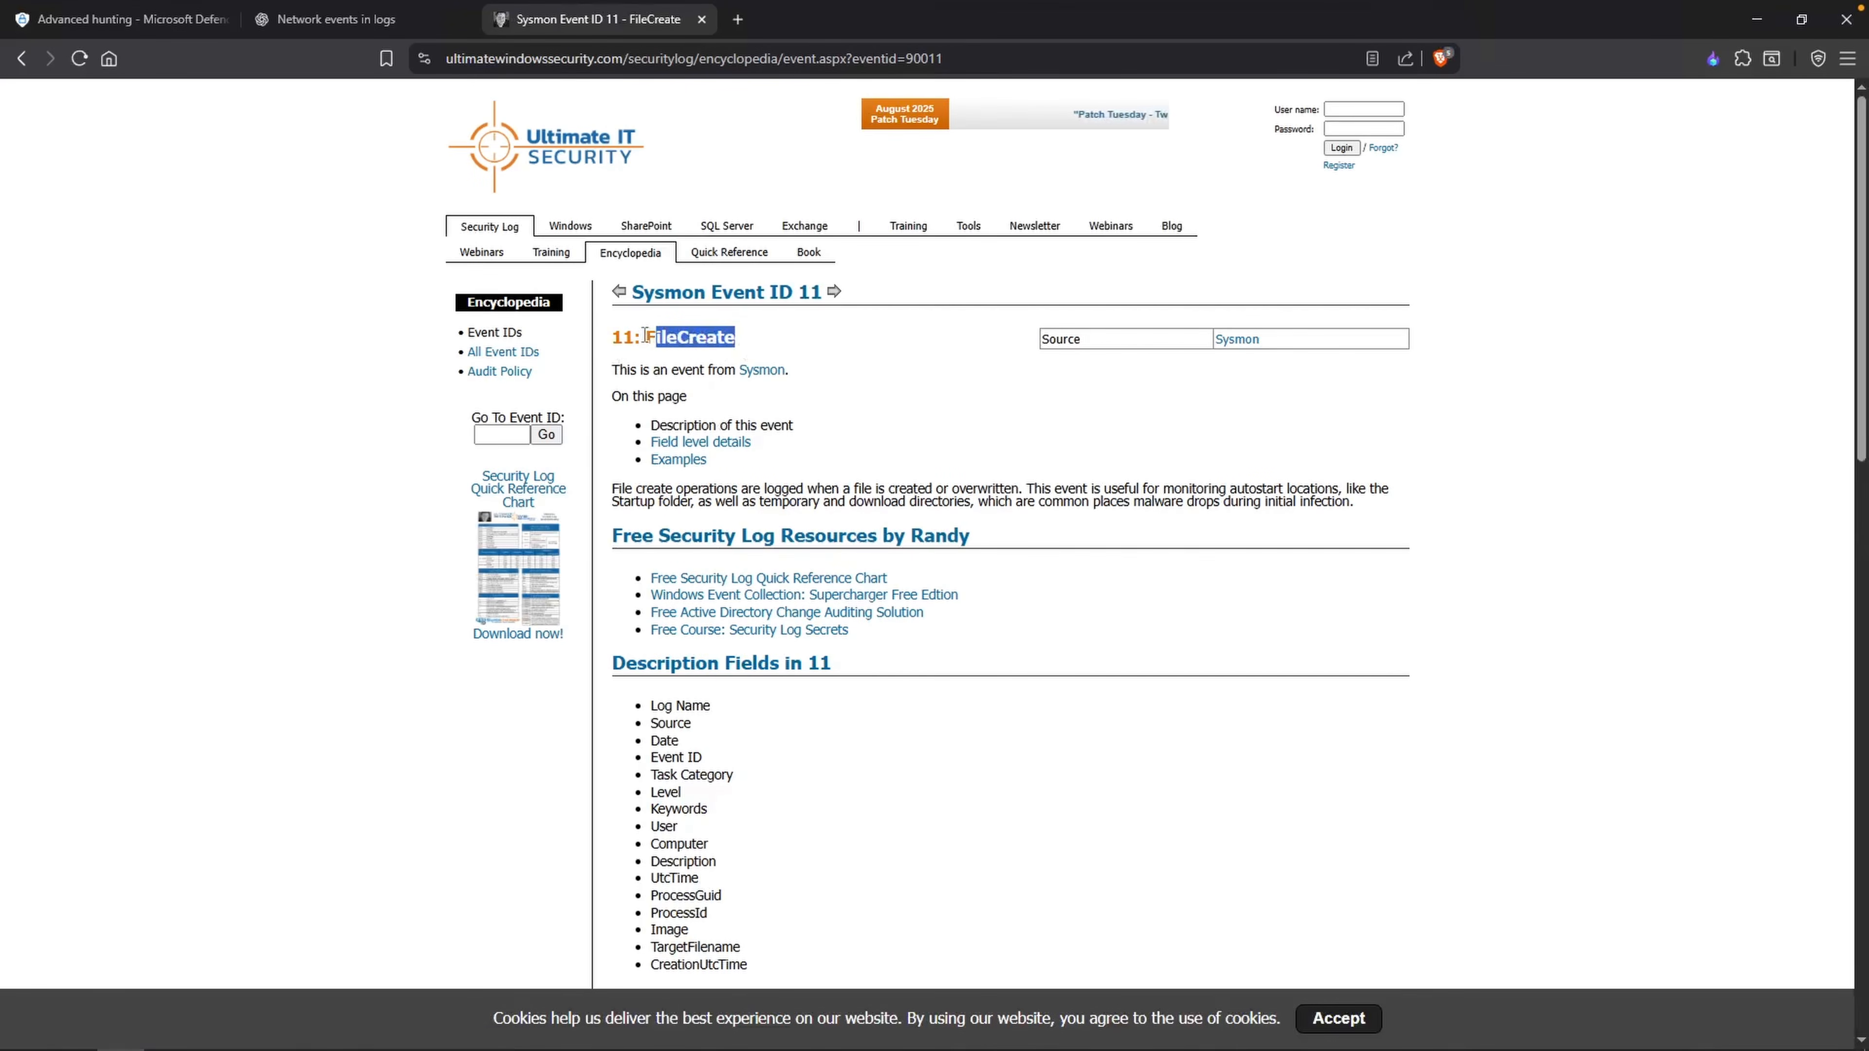
pyautogui.click(801, 368)
# Step: Return to the hunting results, inspect the 1:50:17 AM EventID 1 record and close it
pyautogui.click(170, 35)
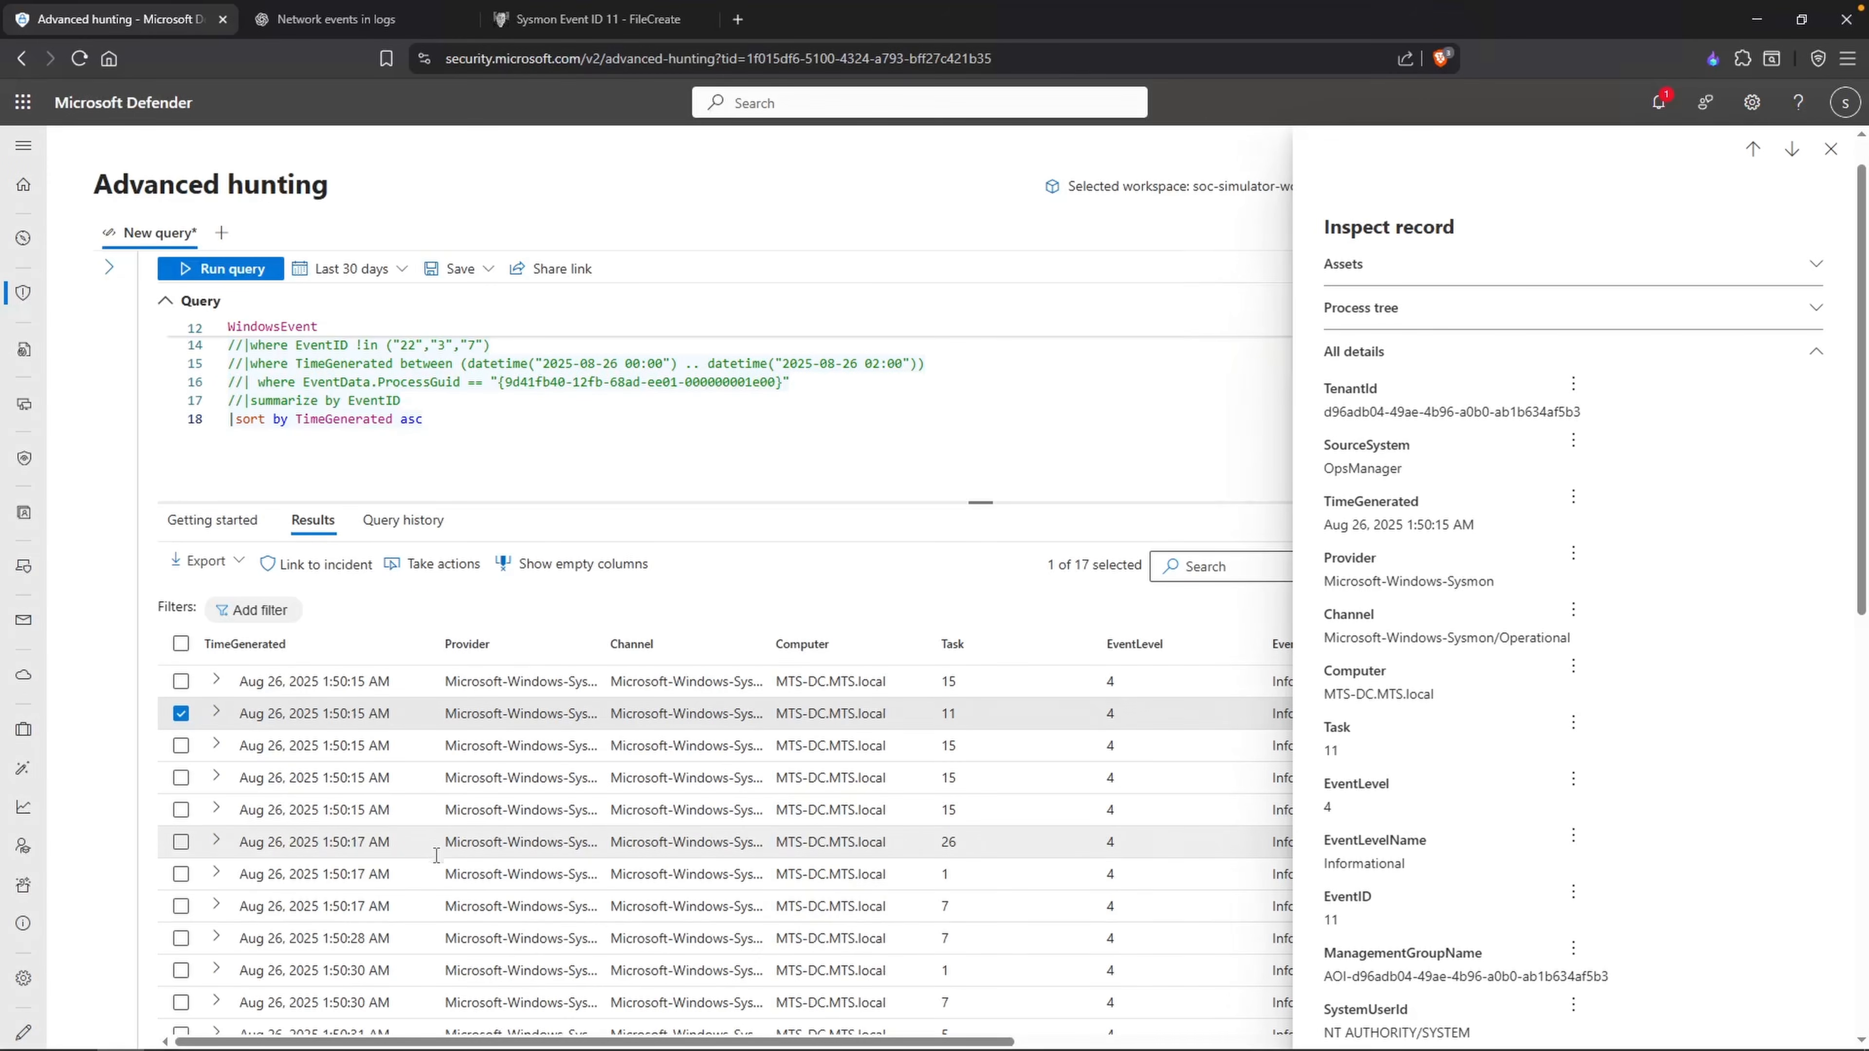
pyautogui.click(946, 876)
pyautogui.doubleClick(945, 875)
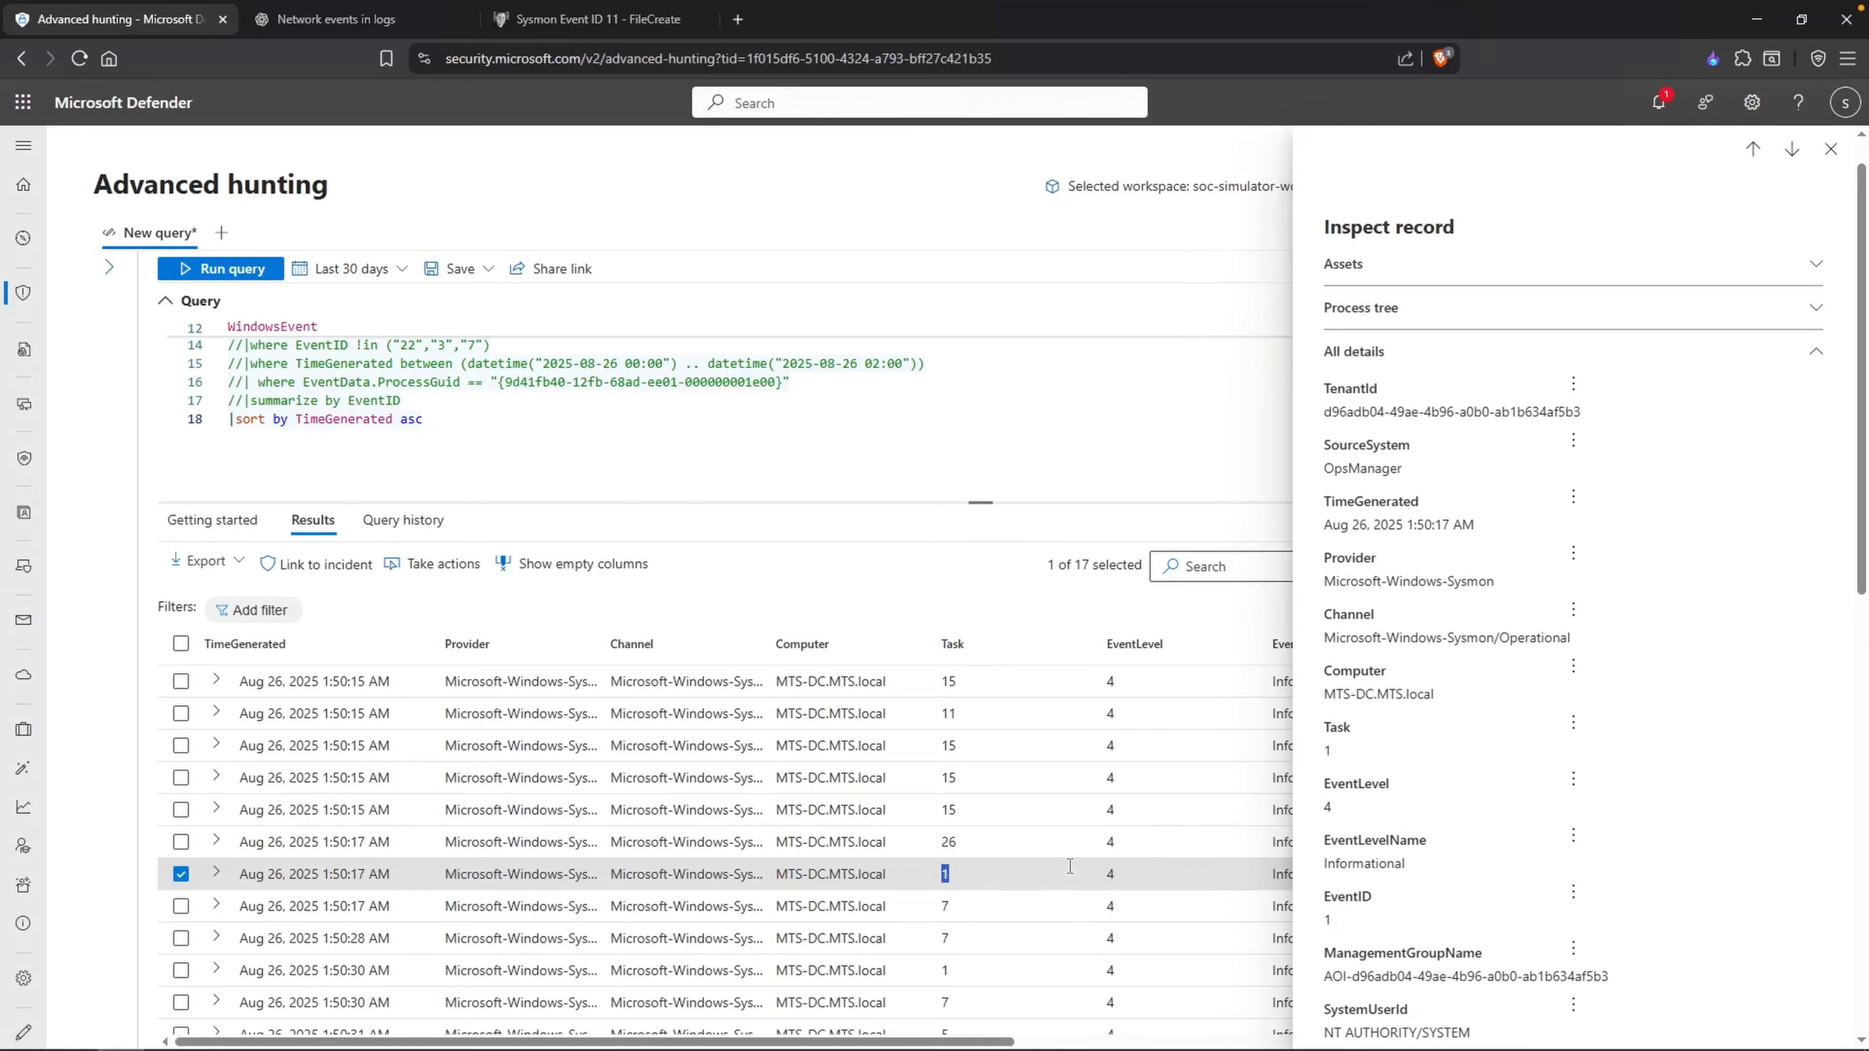
pyautogui.press('Escape')
# Step: Inspect the event data of the first 1:50:41 AM EventID 11 record and copy its ProcessGuid value
pyautogui.scroll(-3, 993, 786)
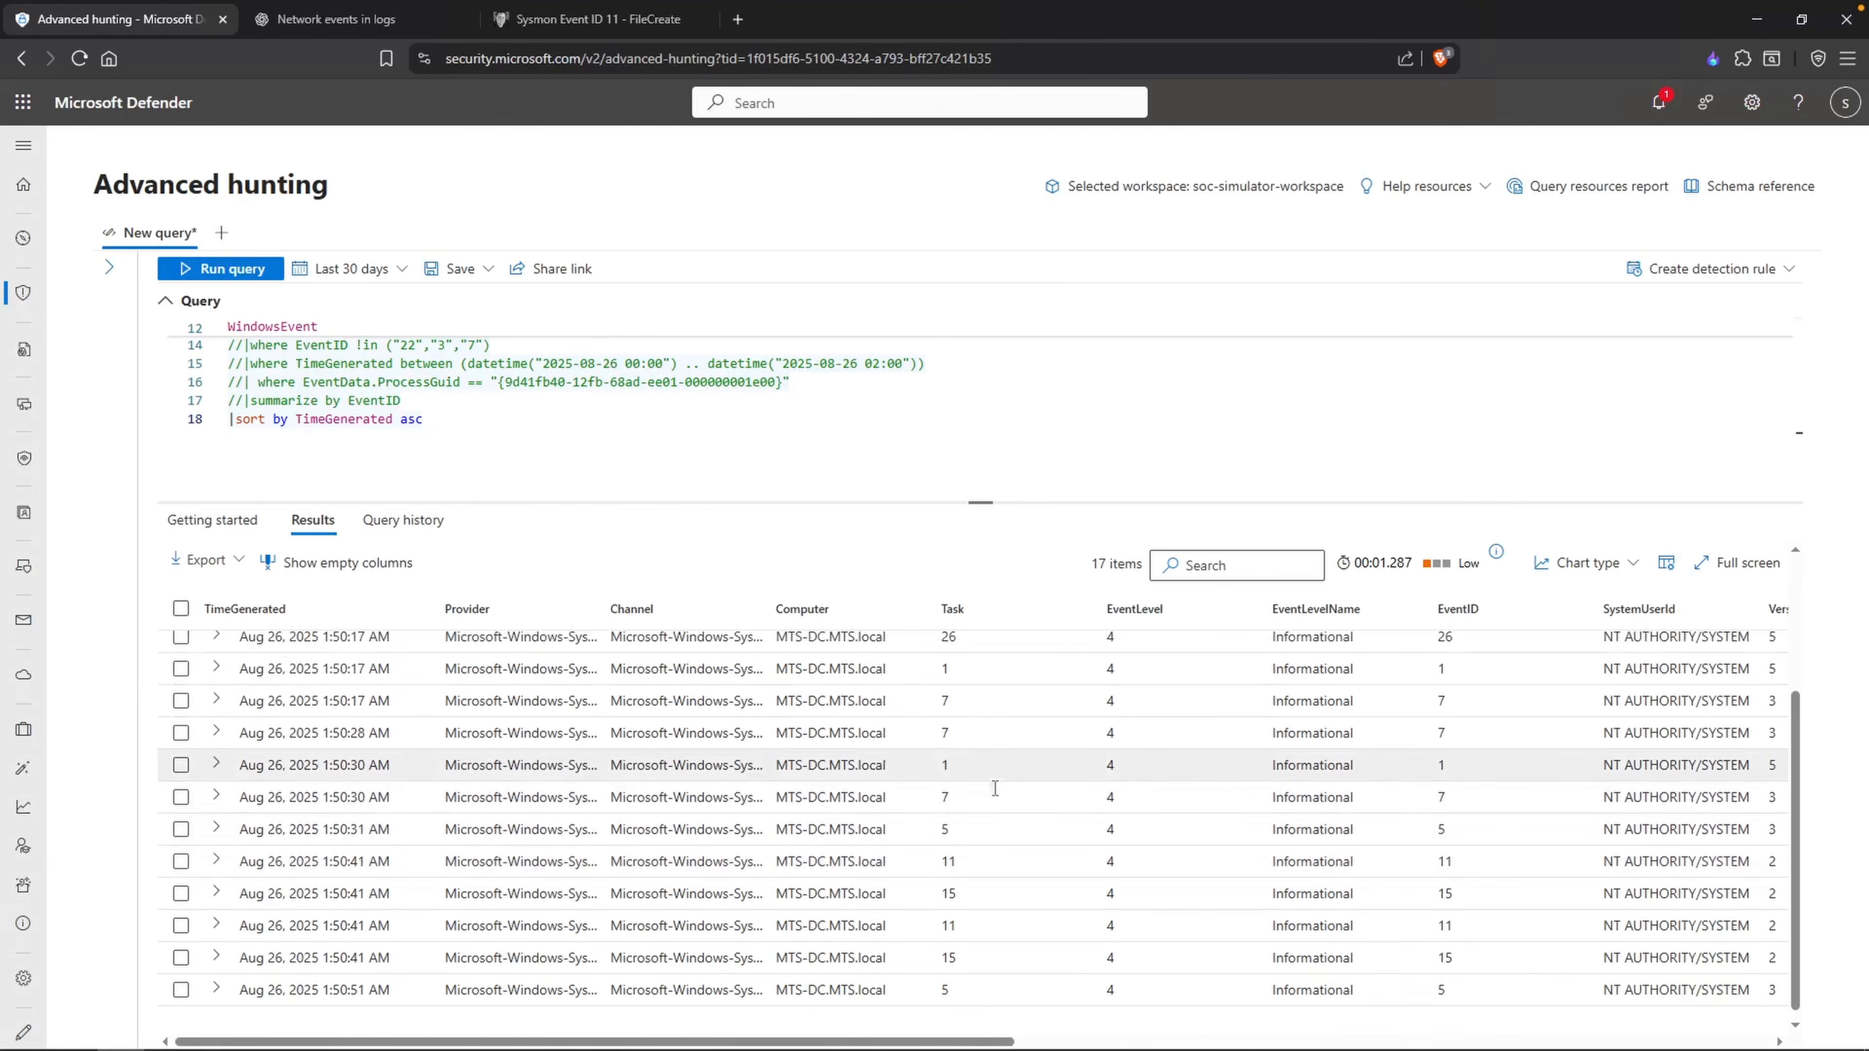
pyautogui.click(965, 861)
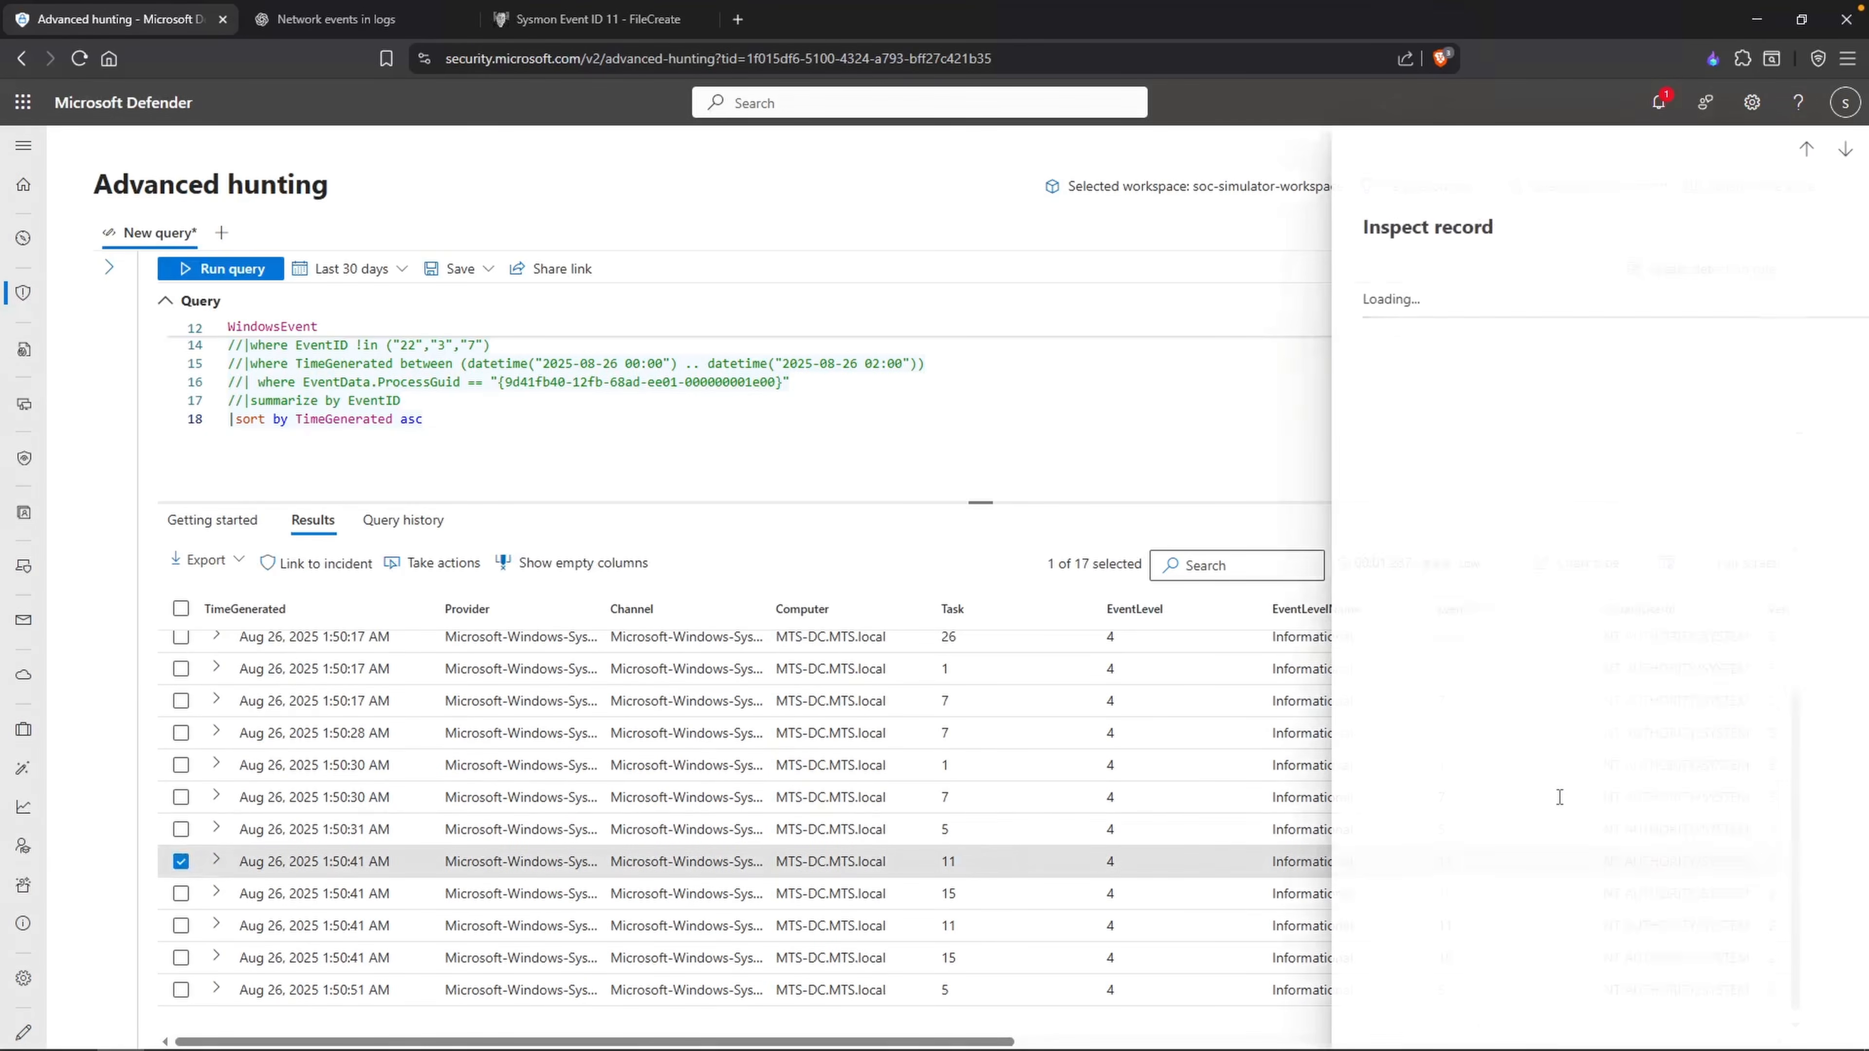
pyautogui.scroll(-10, 1645, 803)
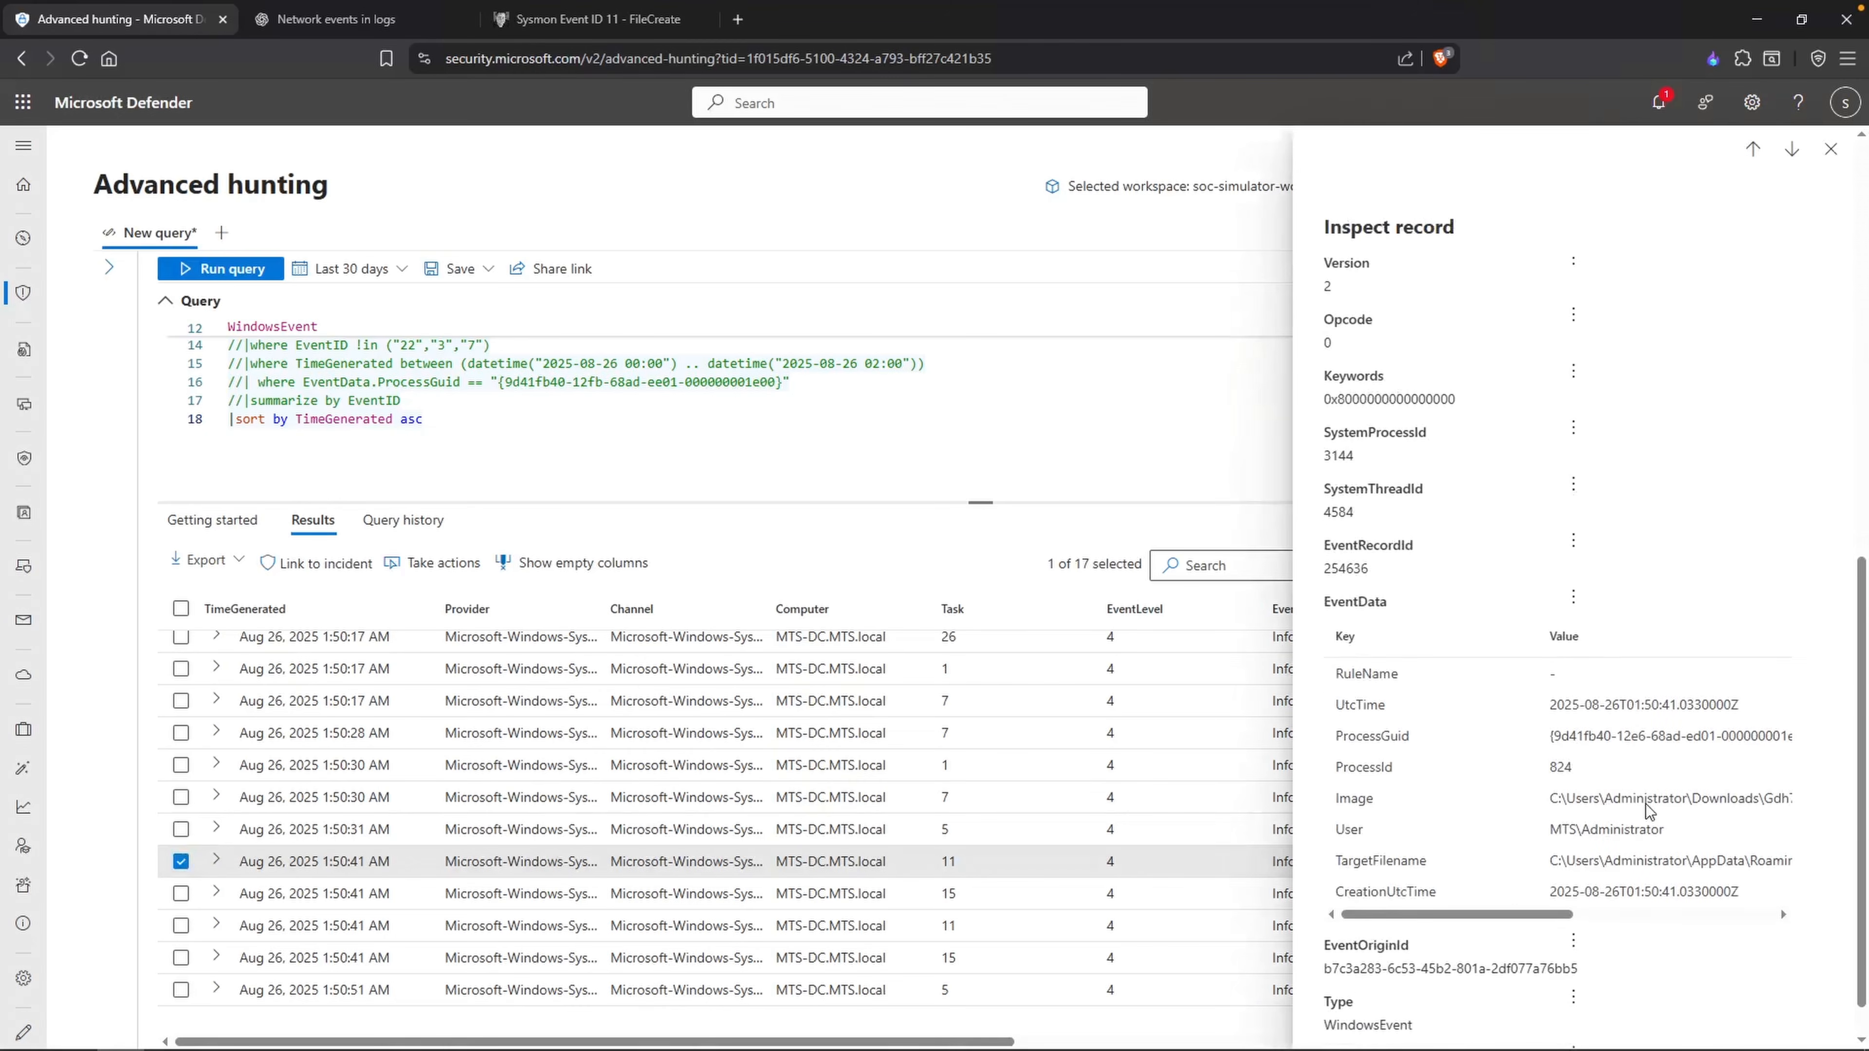
pyautogui.moveTo(1488, 909); pyautogui.dragTo(1615, 899)
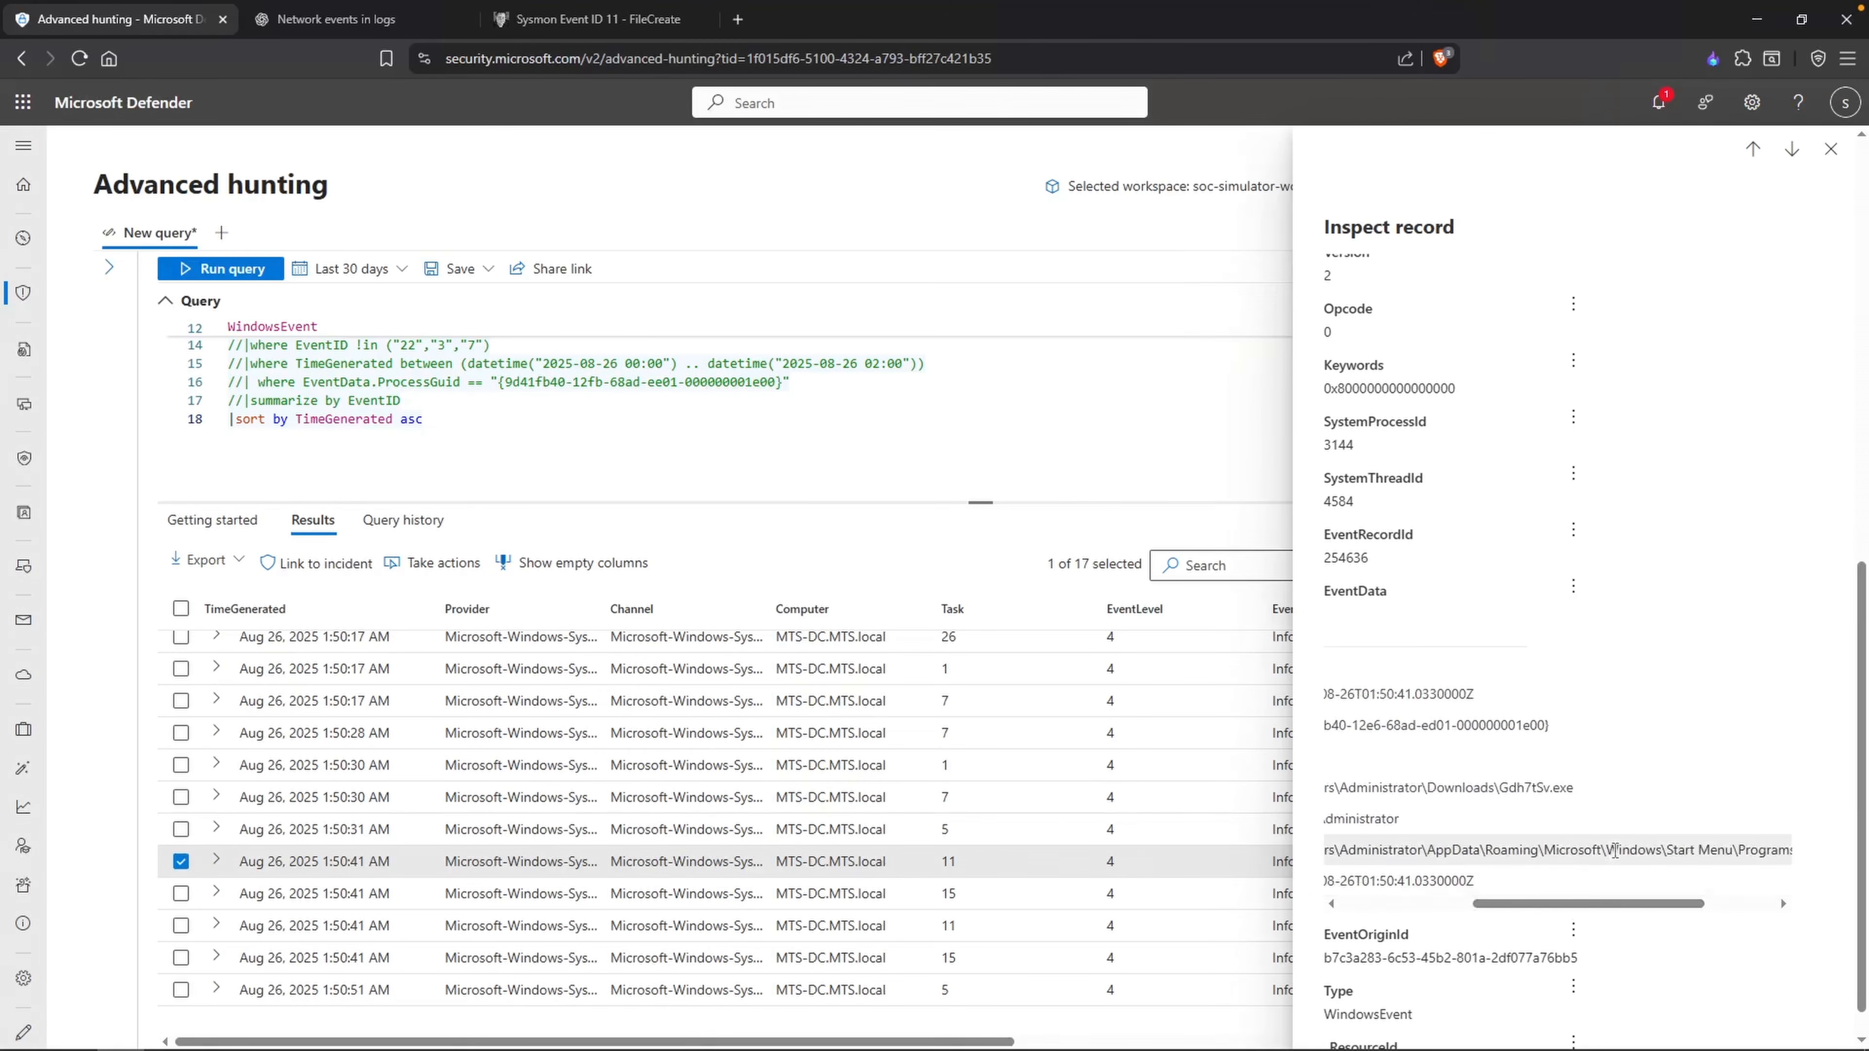
pyautogui.tripleClick(1600, 721)
pyautogui.rightClick(1600, 721)
pyautogui.click(1427, 735)
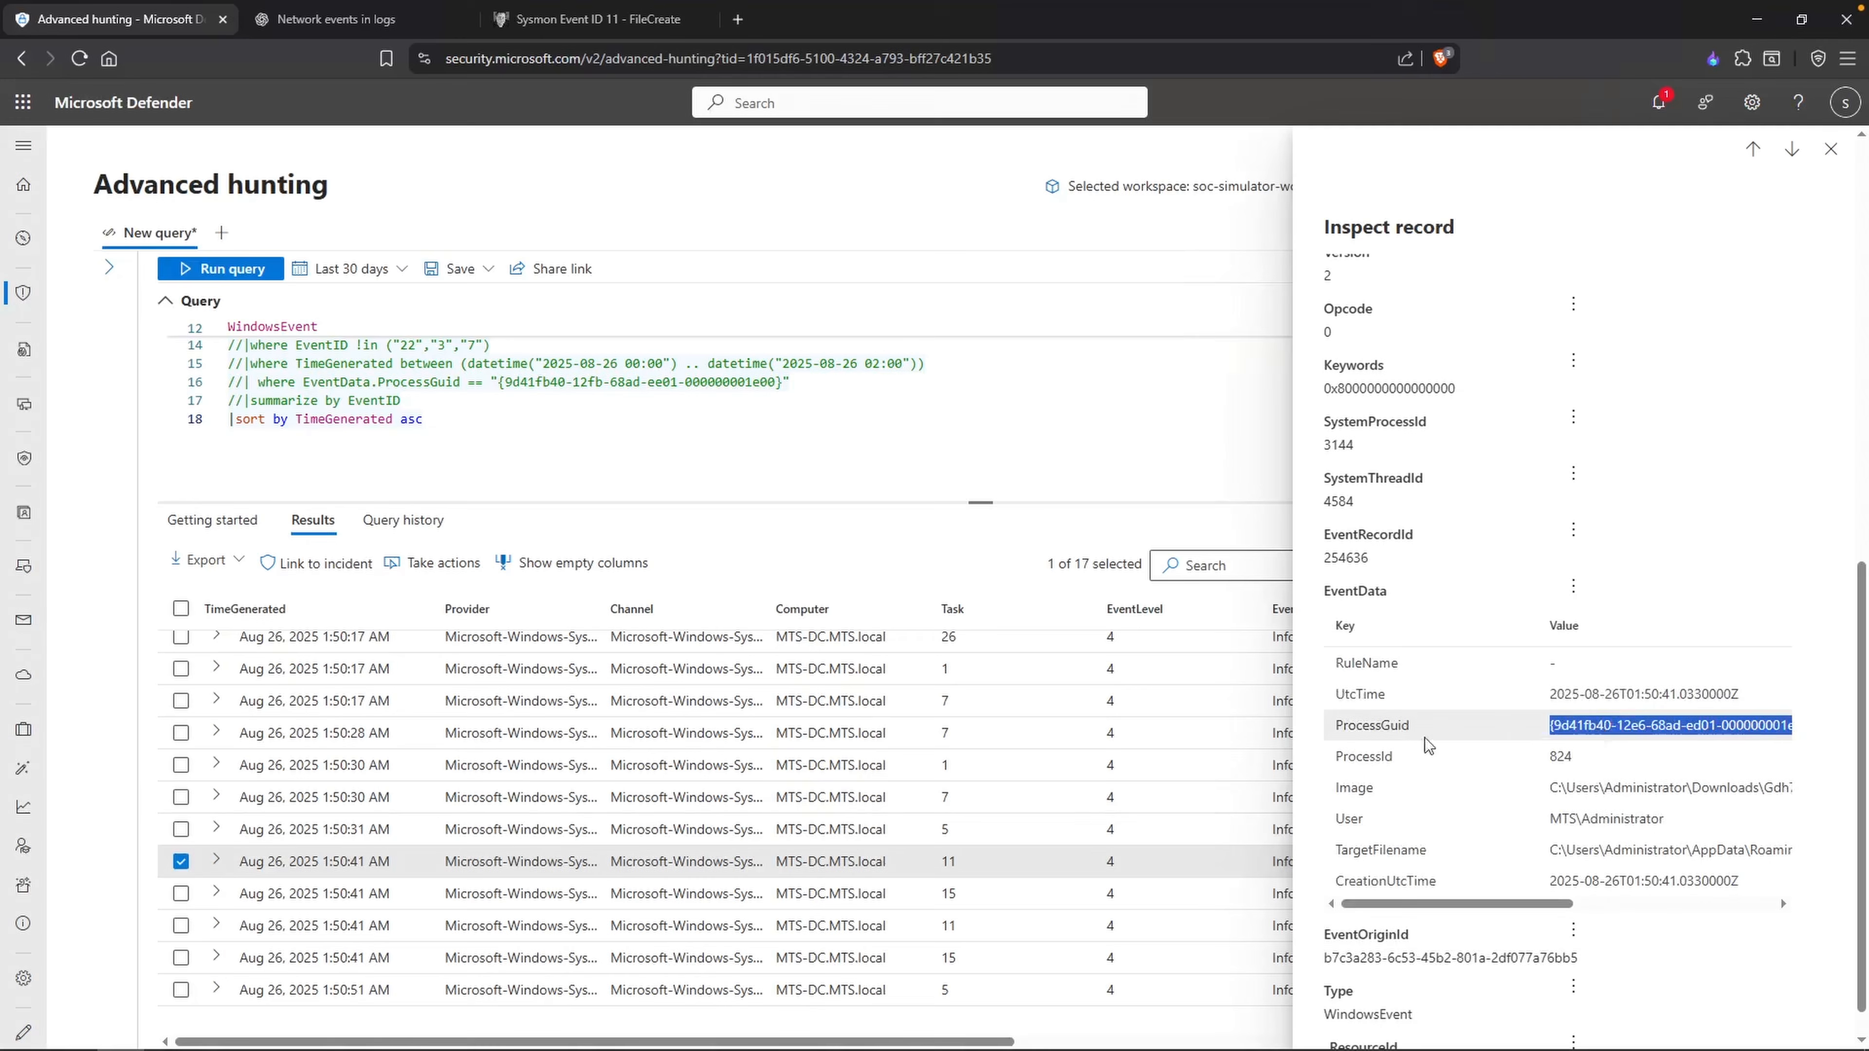
pyautogui.click(495, 418)
pyautogui.press('Return')
pyautogui.write('|wher')
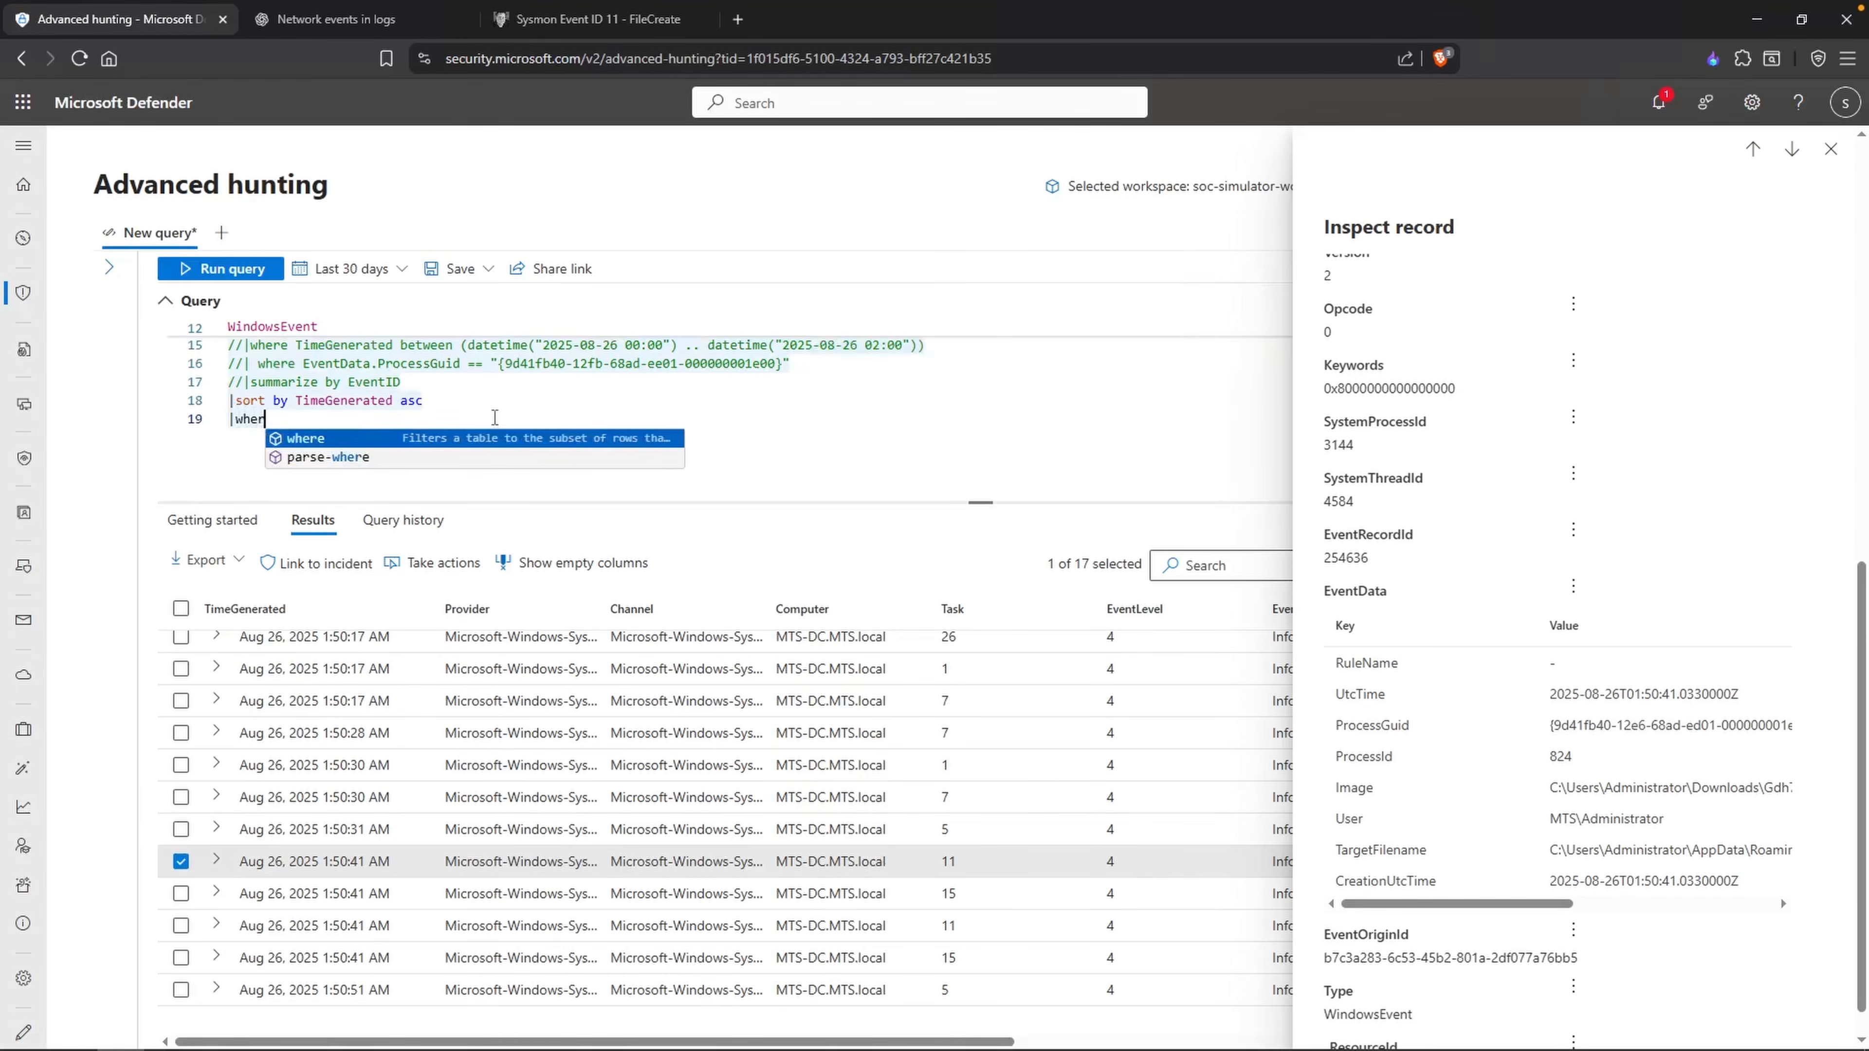
pyautogui.write('e Process')
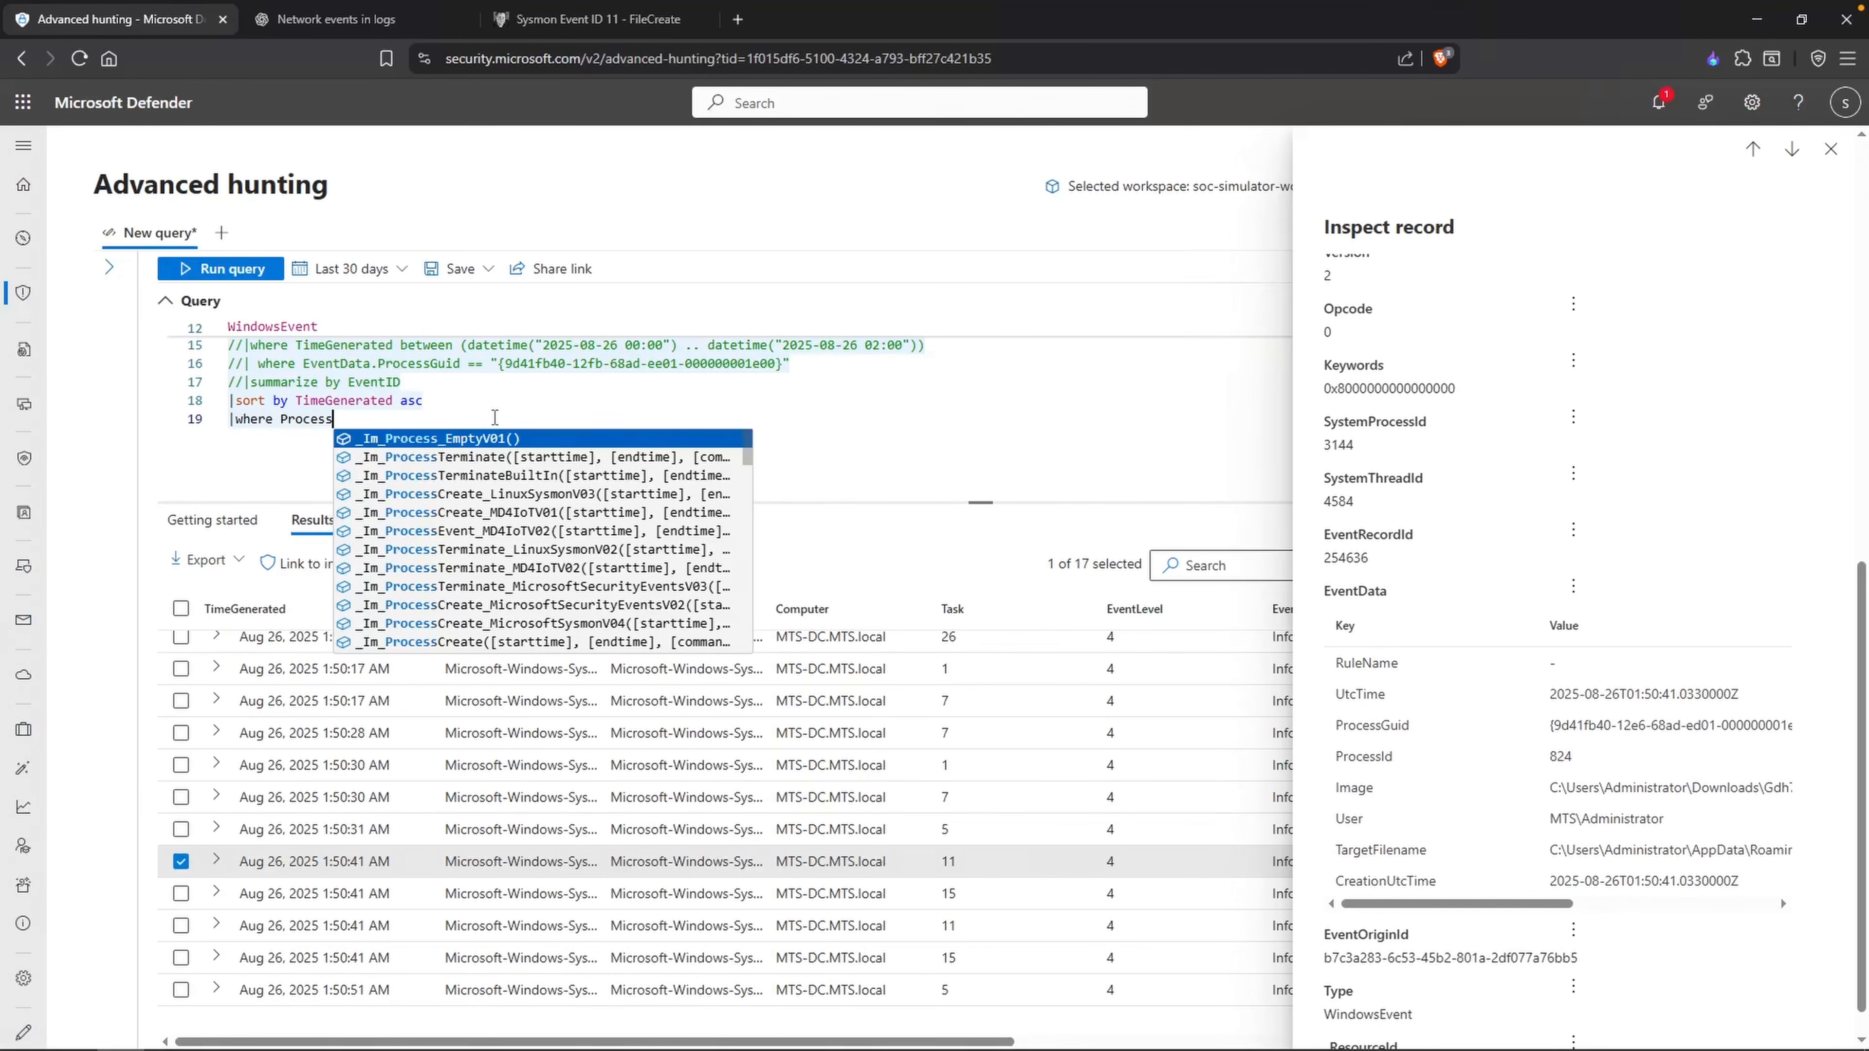
pyautogui.press('BackSpace')
pyautogui.press('BackSpace')
pyautogui.press('BackSpace')
pyautogui.press('BackSpace')
pyautogui.press('BackSpace')
pyautogui.press('BackSpace')
pyautogui.press('BackSpace')
pyautogui.write('Eve')
pyautogui.press('Tab')
pyautogui.write('.PRo')
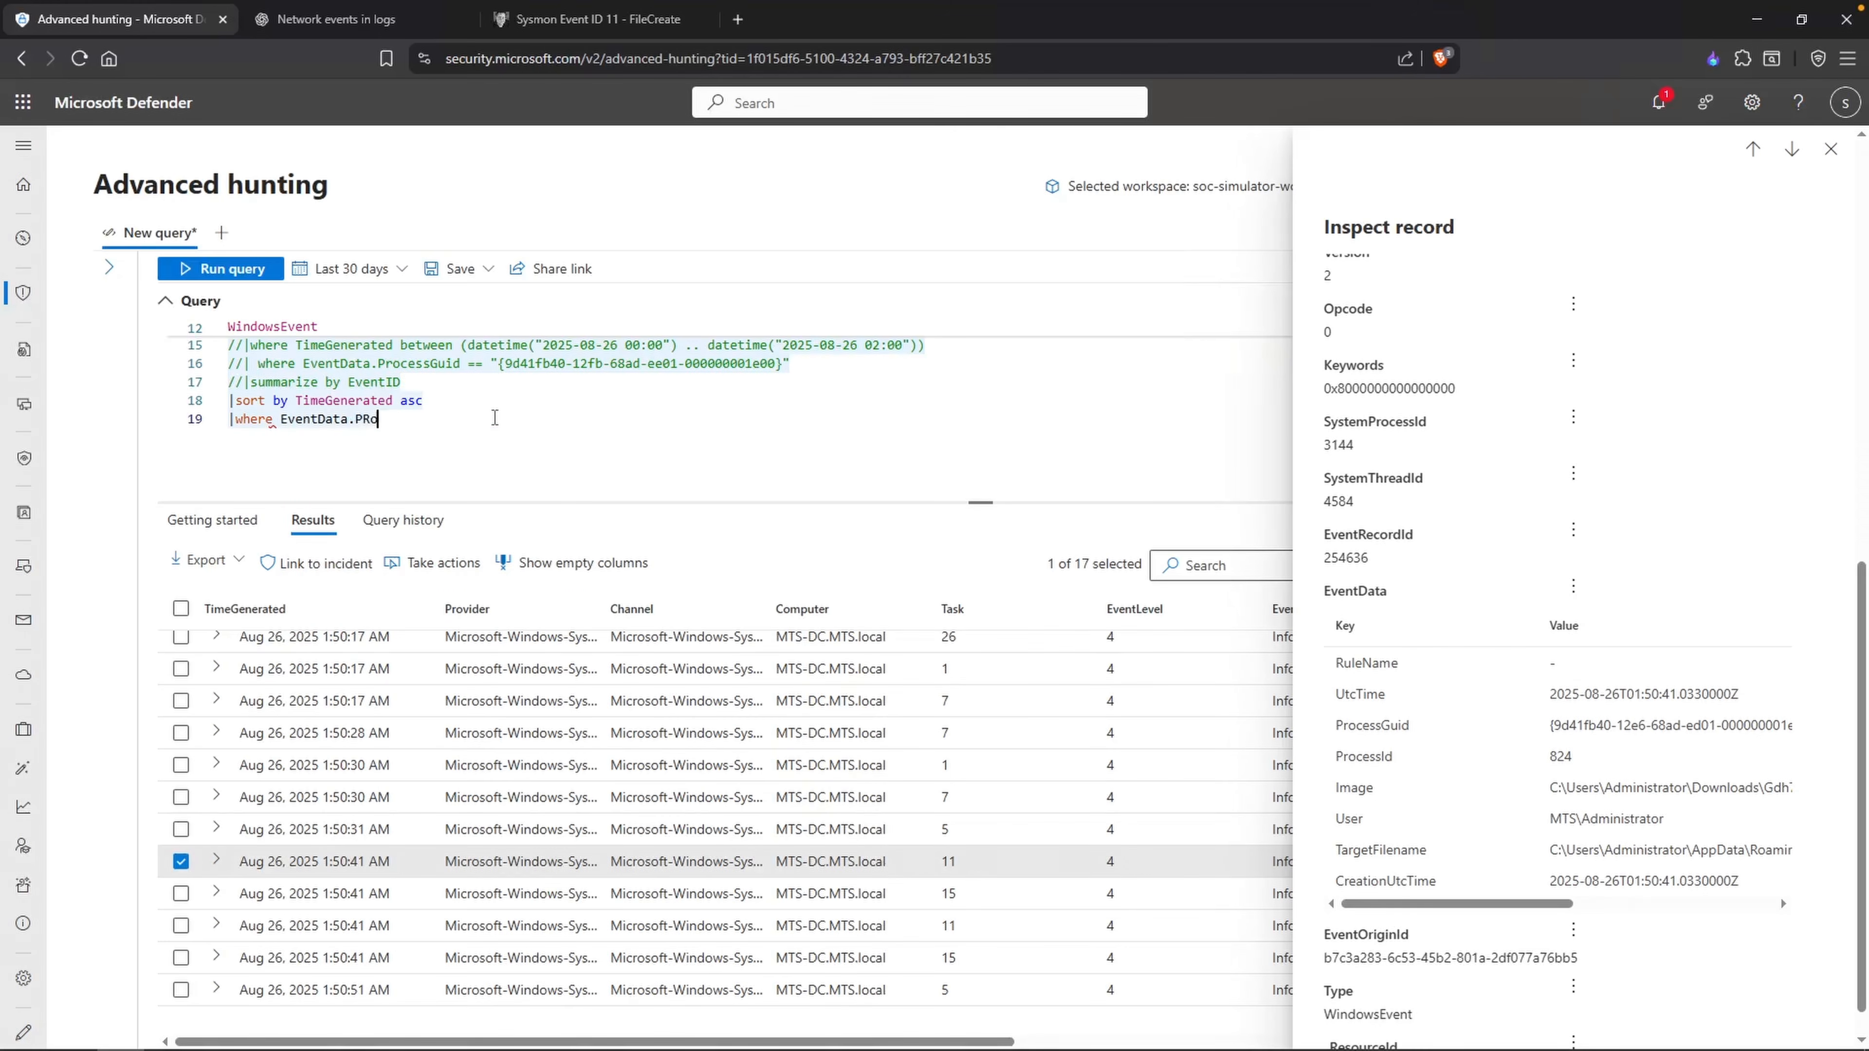
pyautogui.press('BackSpace')
pyautogui.press('BackSpace')
pyautogui.write('rocessGuid == "{9d41fb40-12e6-68ad-ed01-000000001e00')
pyautogui.hotkey('ctrl', 'v')
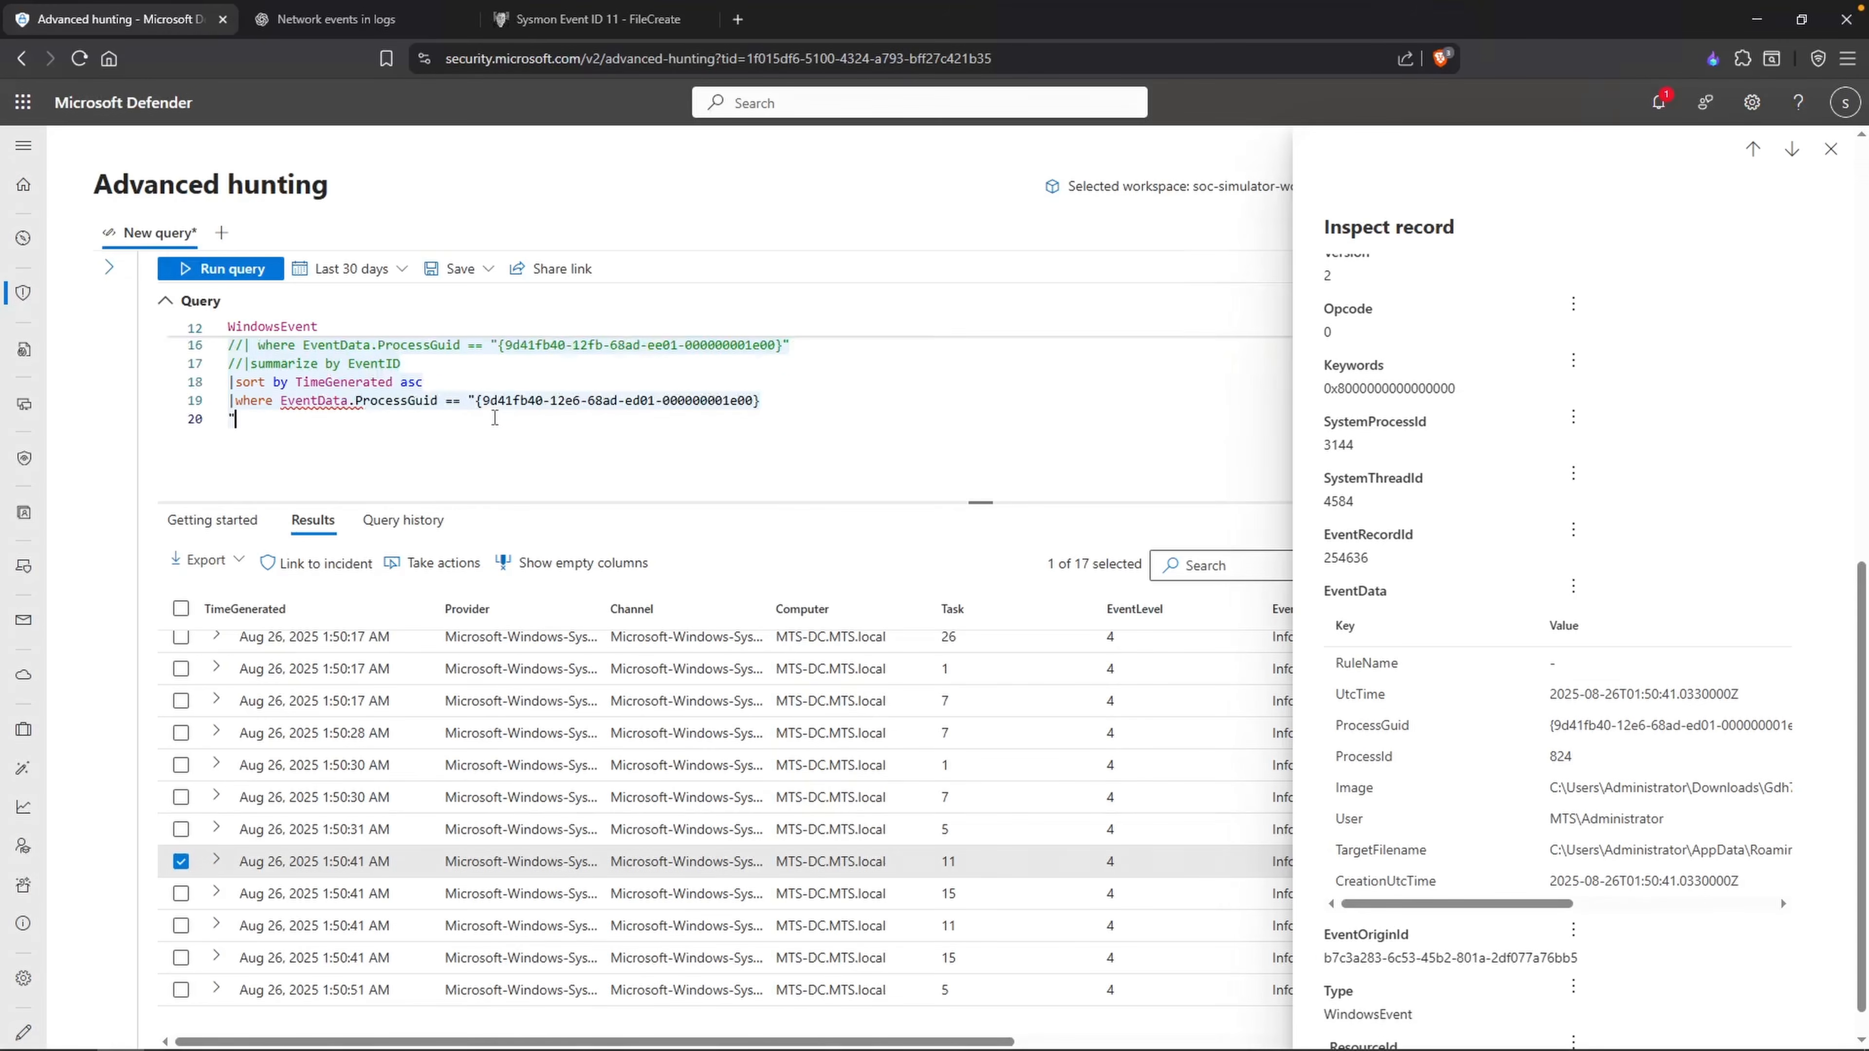
pyautogui.press('BackSpace')
pyautogui.write('"')
pyautogui.hotkey('shift', 'Return')
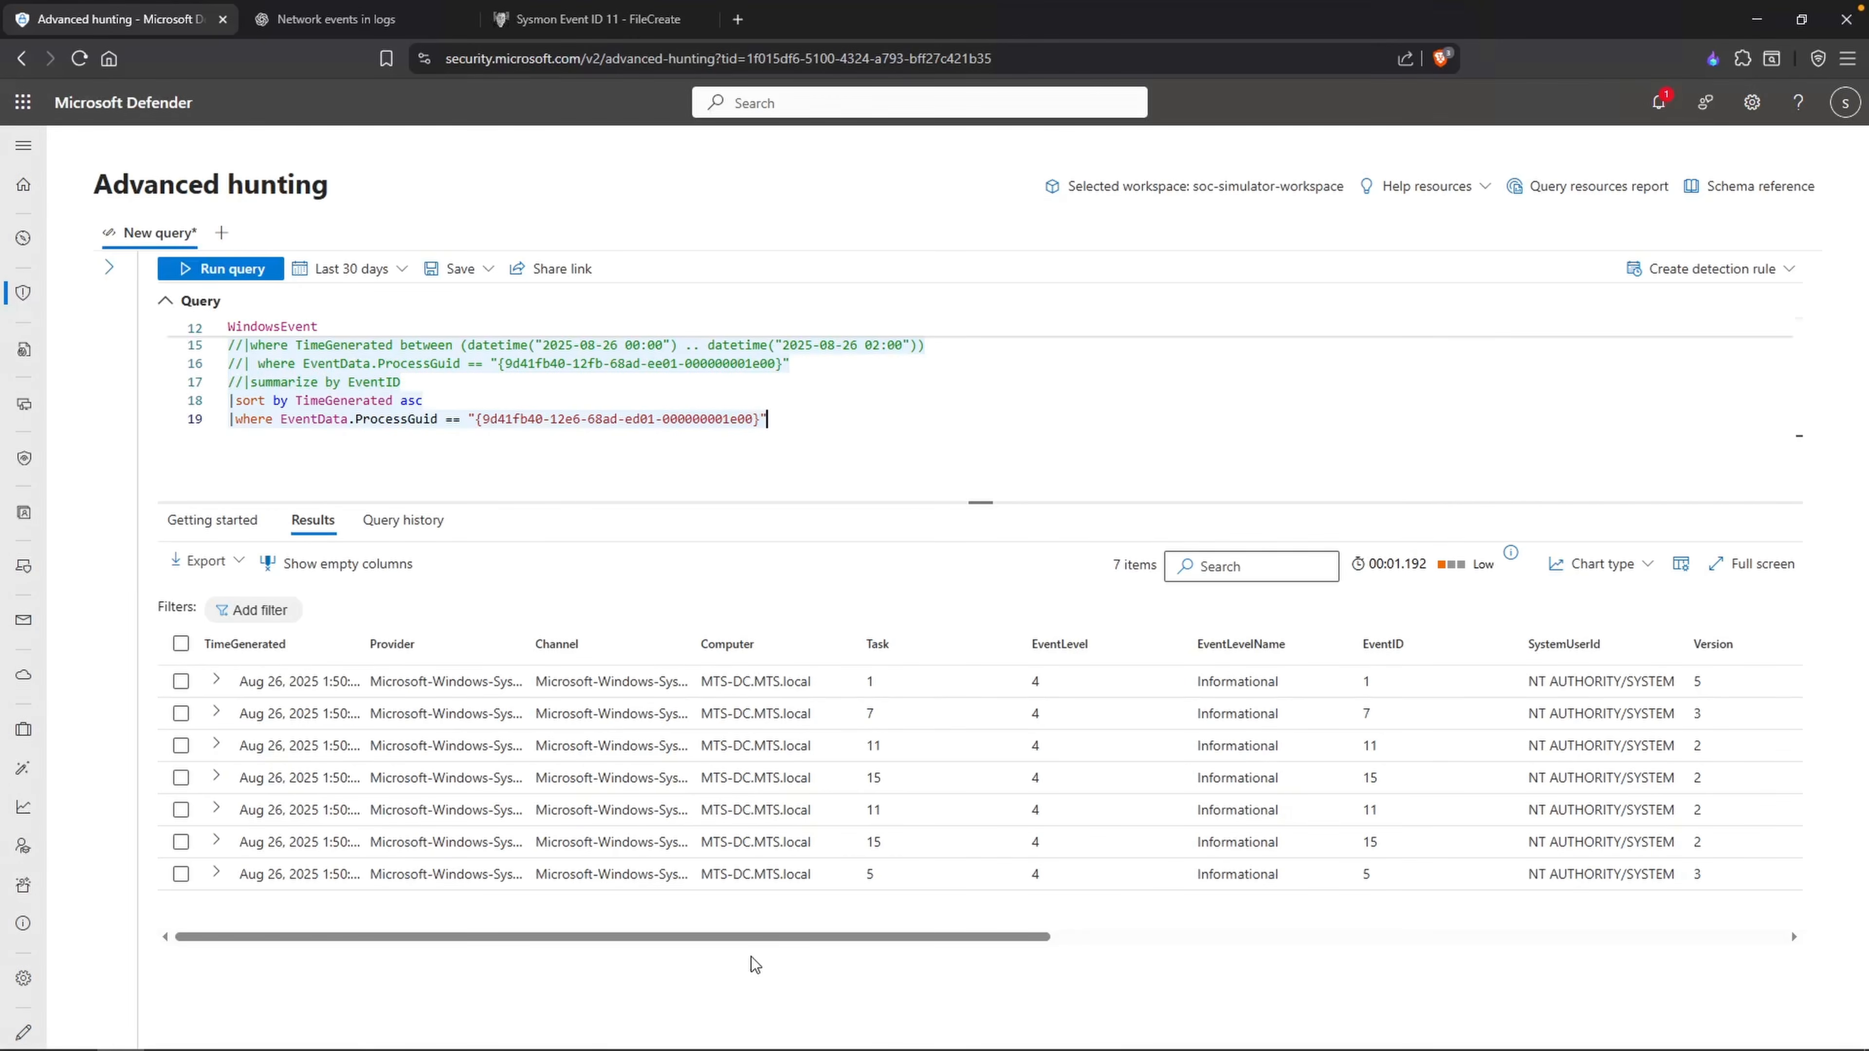
# Step: Expand the EventID 1 result, read through its fields including EventData, and collapse it
pyautogui.click(215, 679)
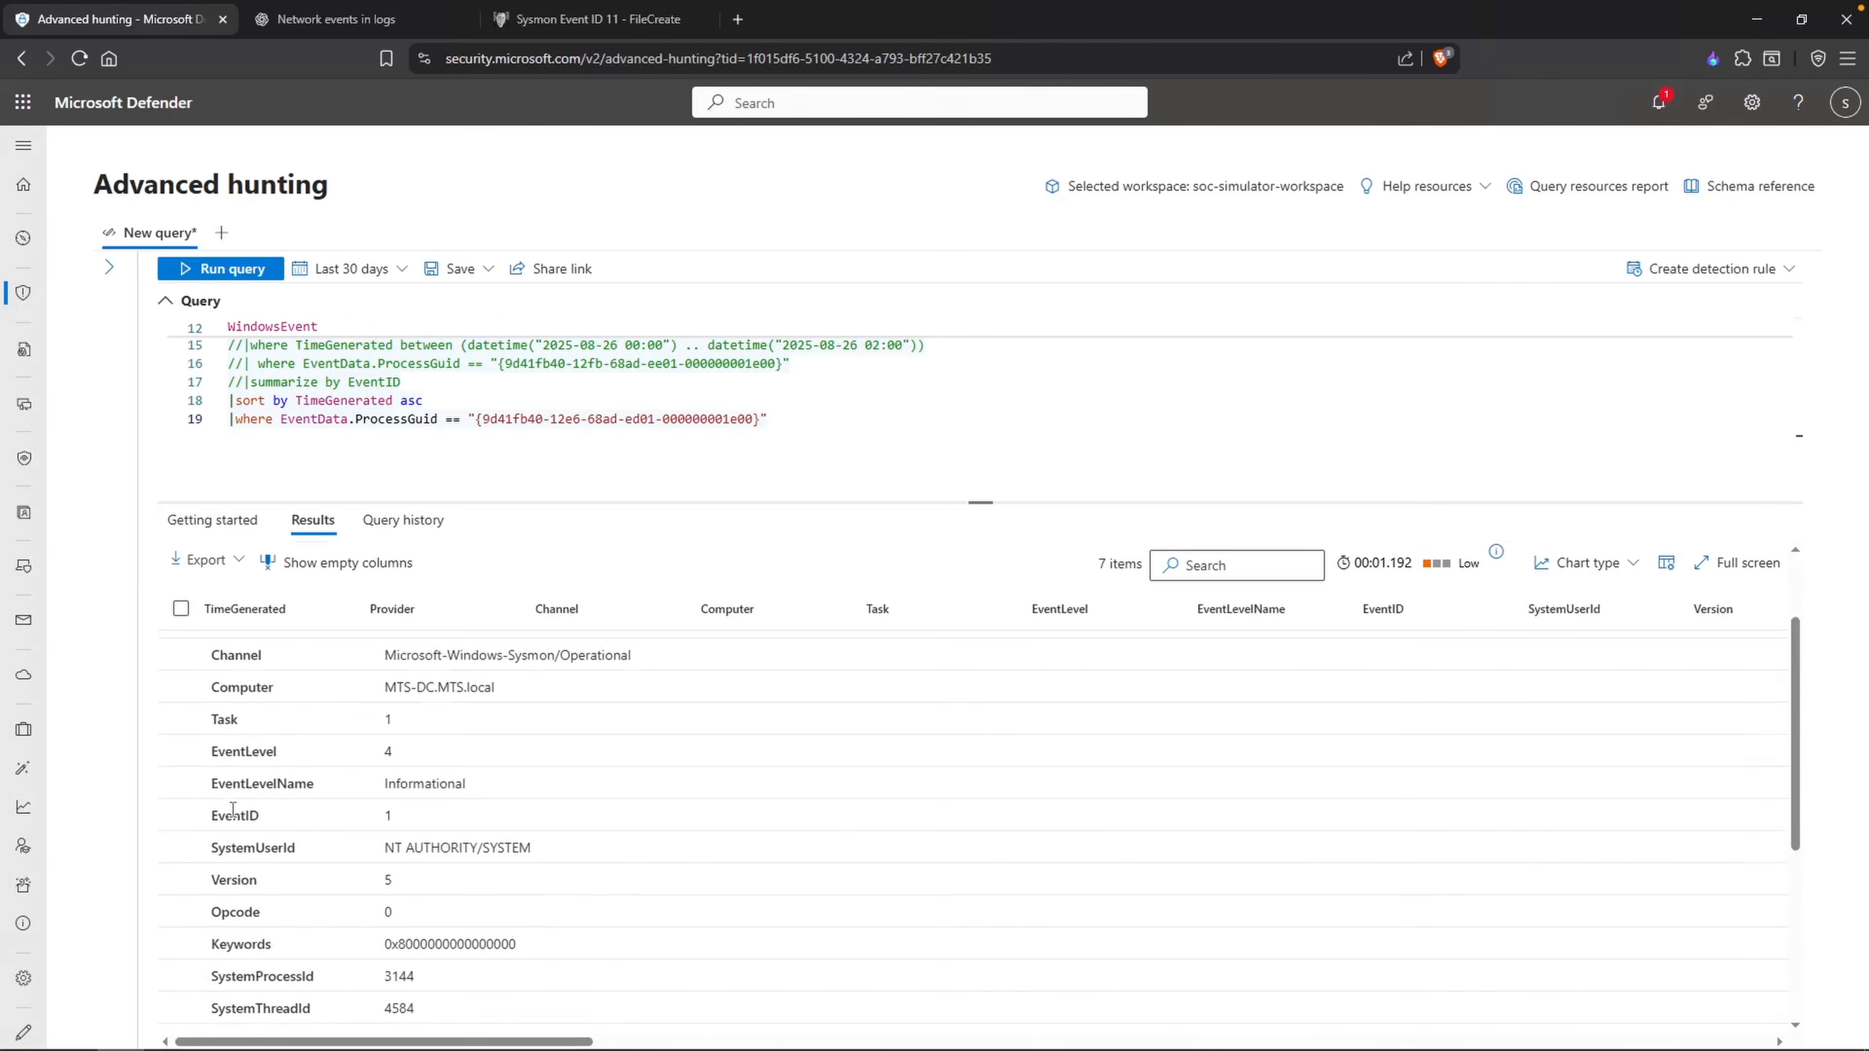
pyautogui.scroll(-2, 346, 818)
pyautogui.scroll(-2, 352, 830)
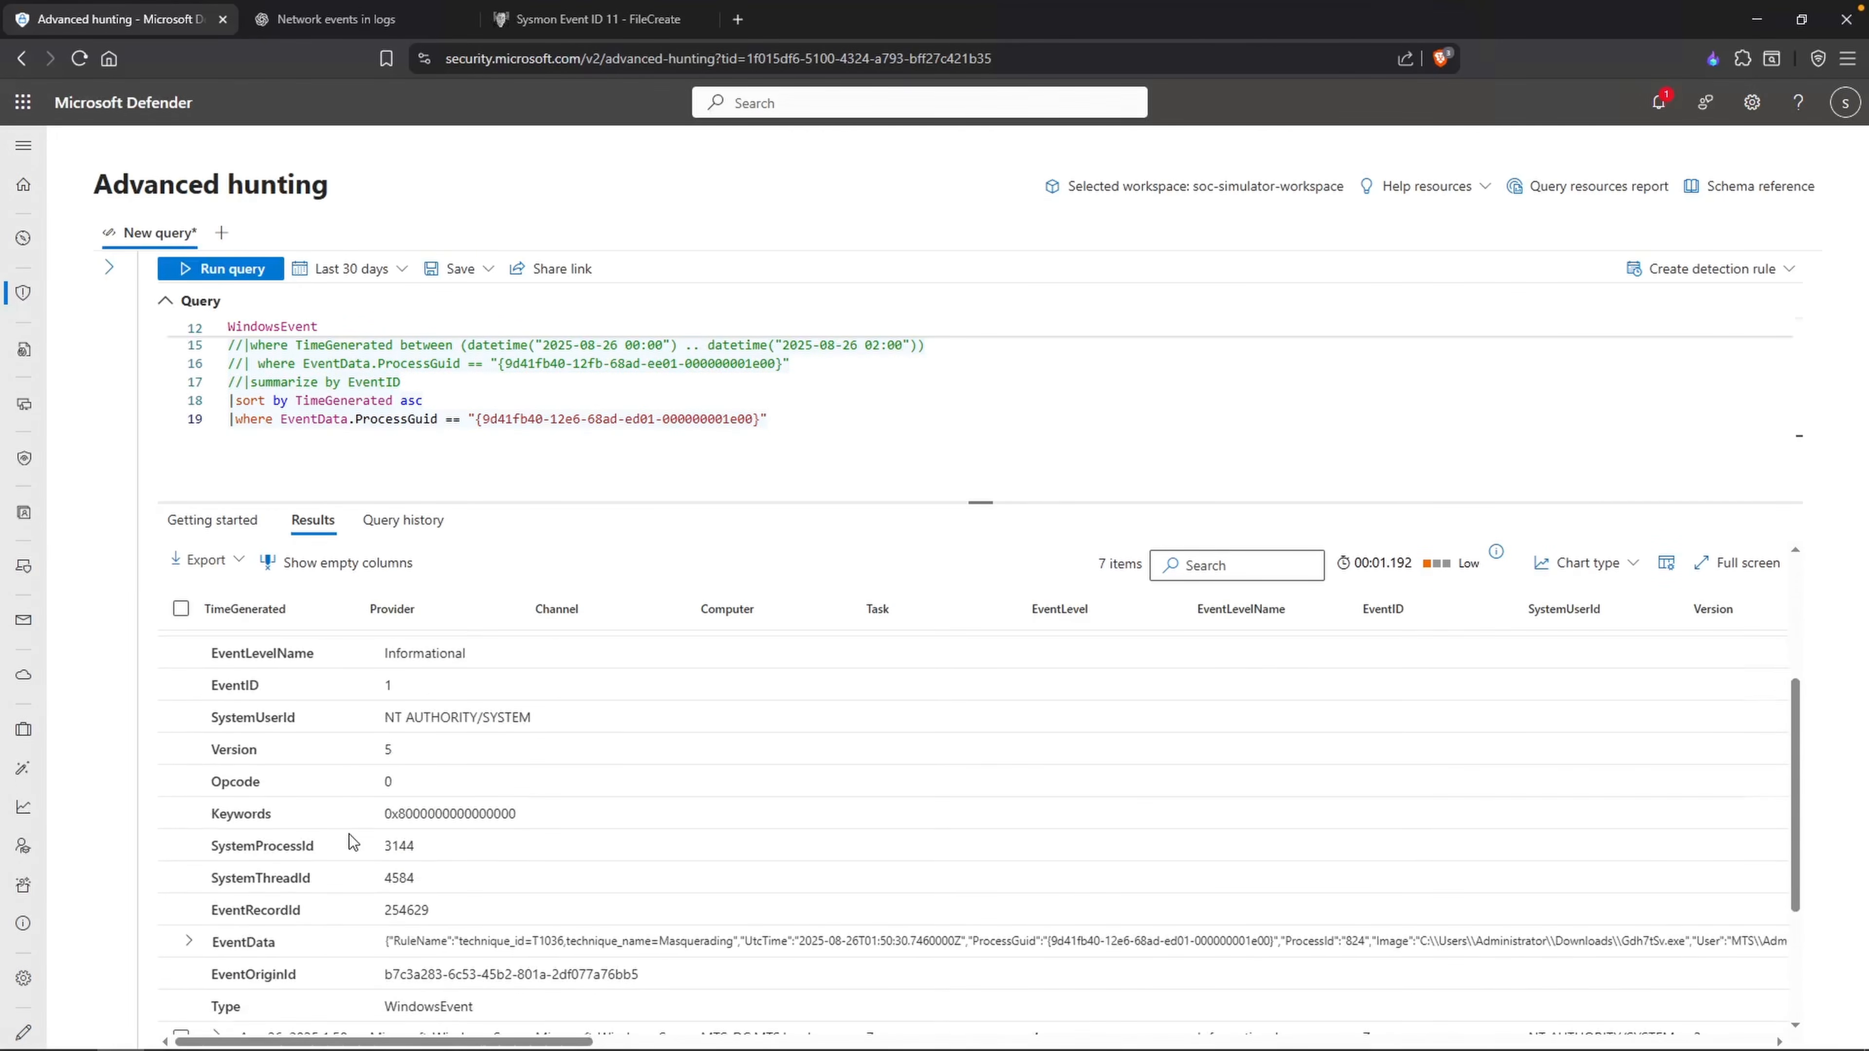
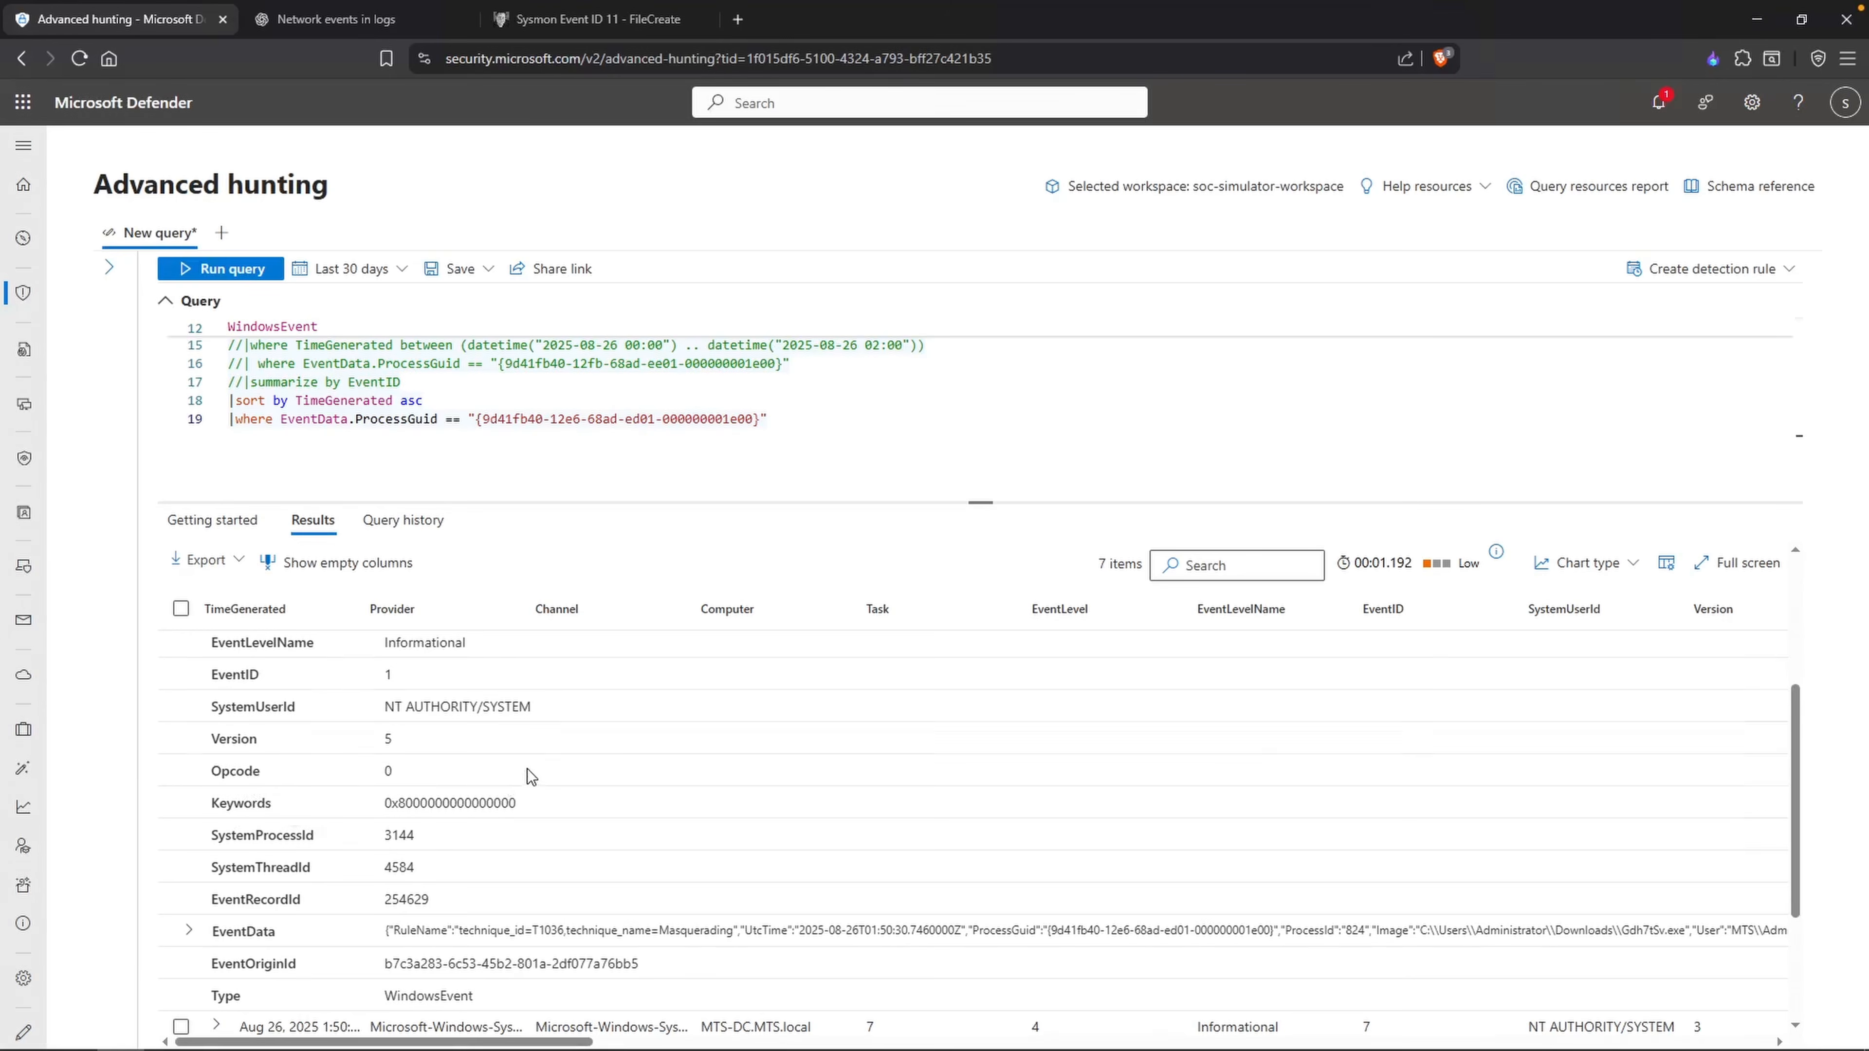
pyautogui.scroll(5, 523, 765)
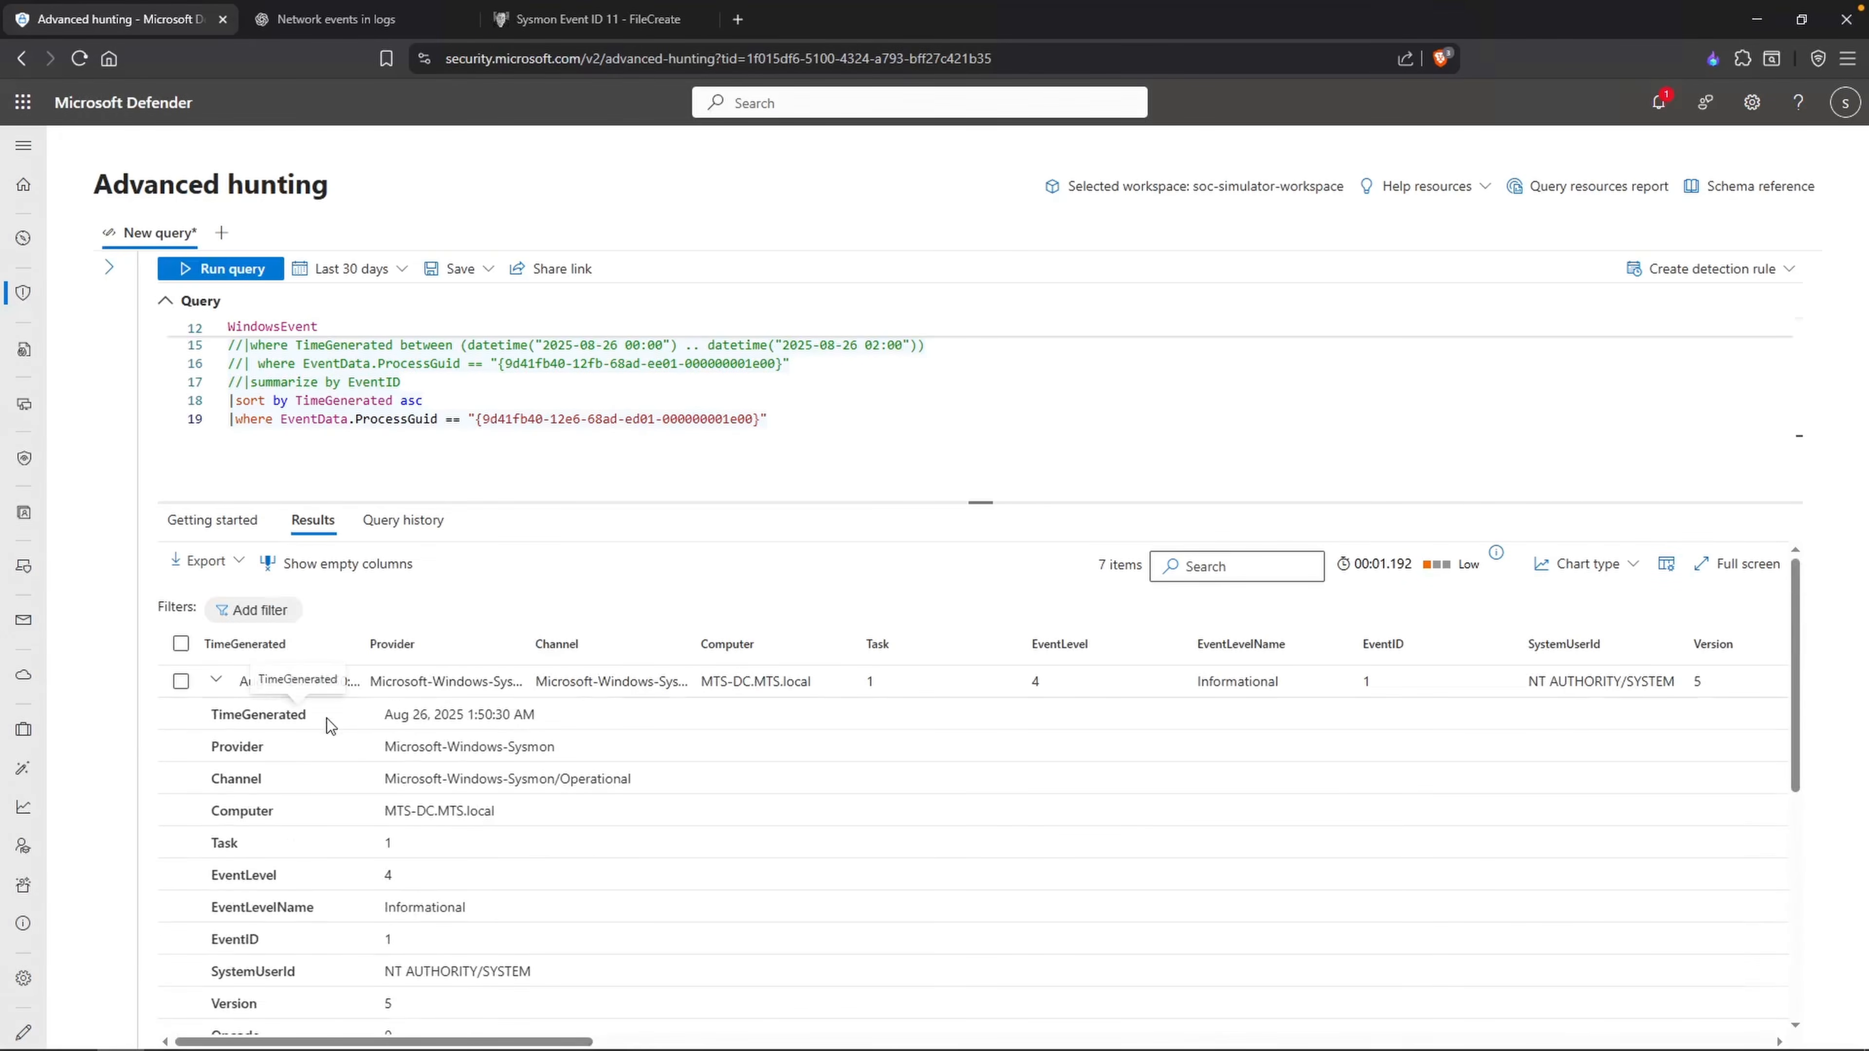
pyautogui.click(215, 682)
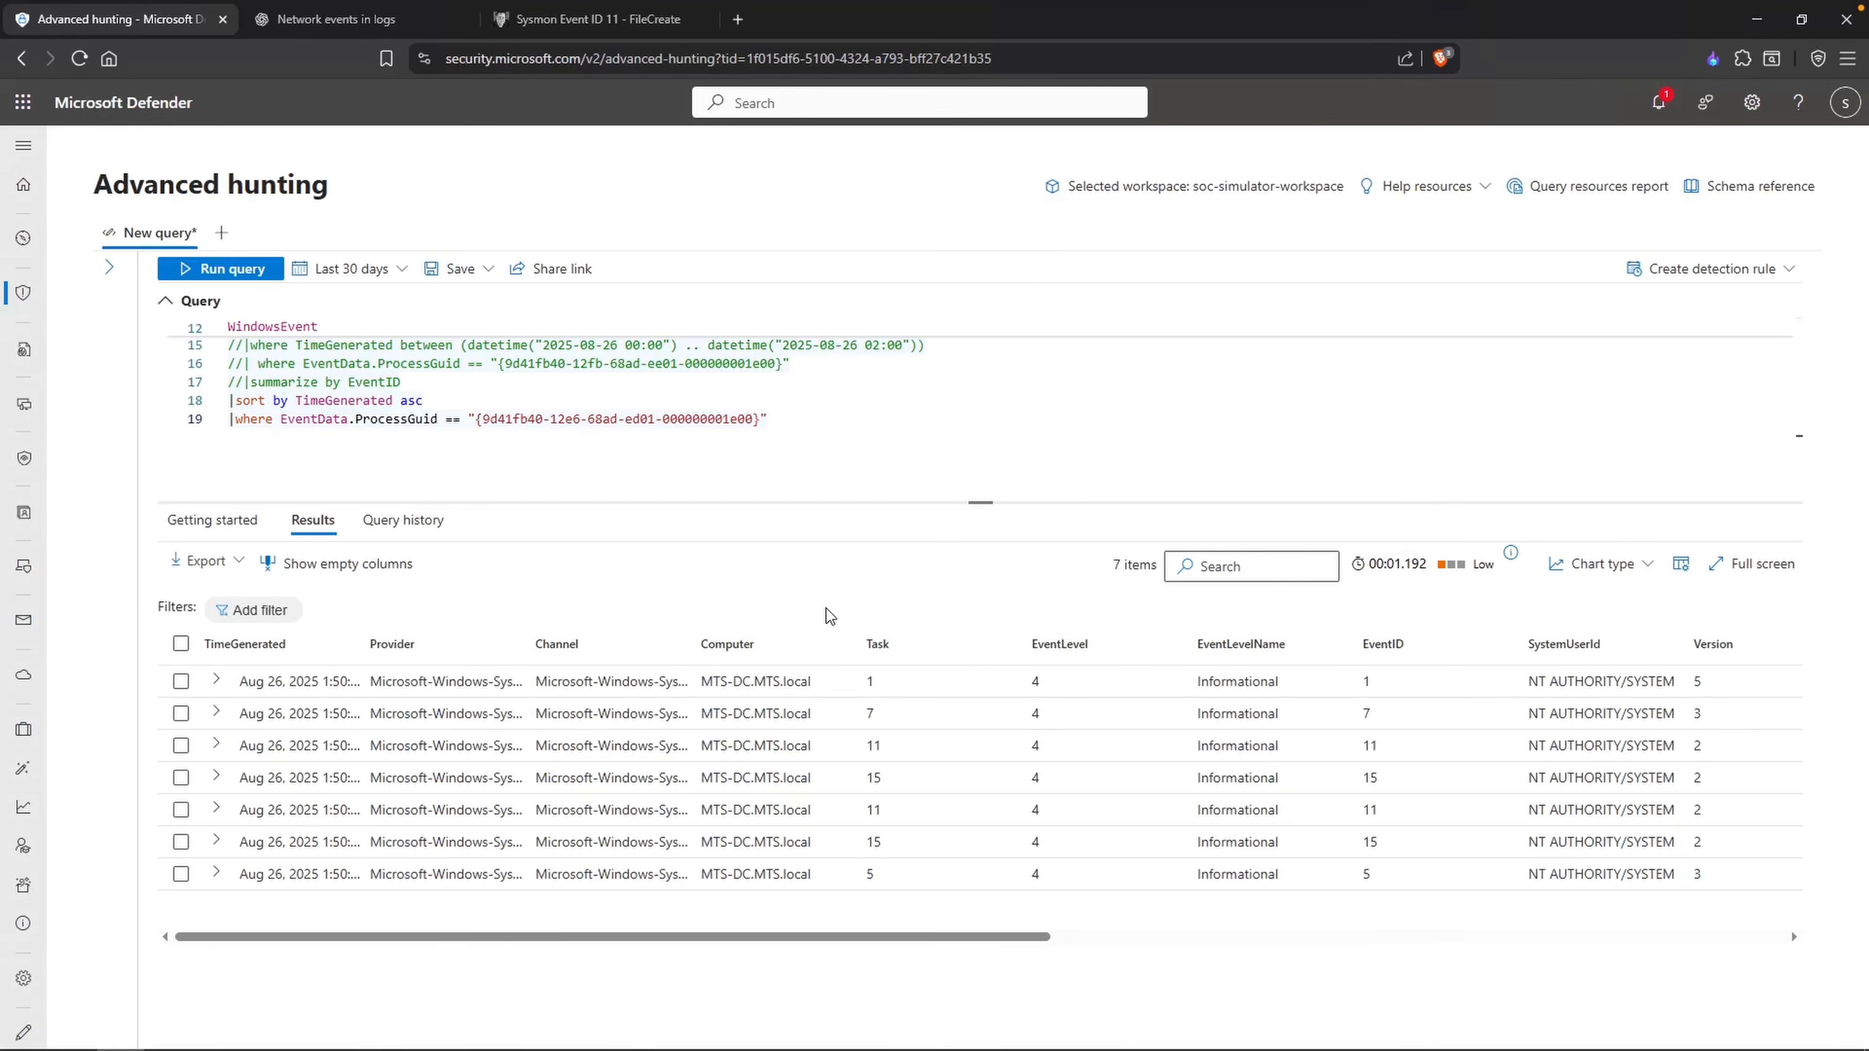
# Step: Replace the last ProcessGuid filter line with a summarize by EventID and run the query
pyautogui.click(601, 395)
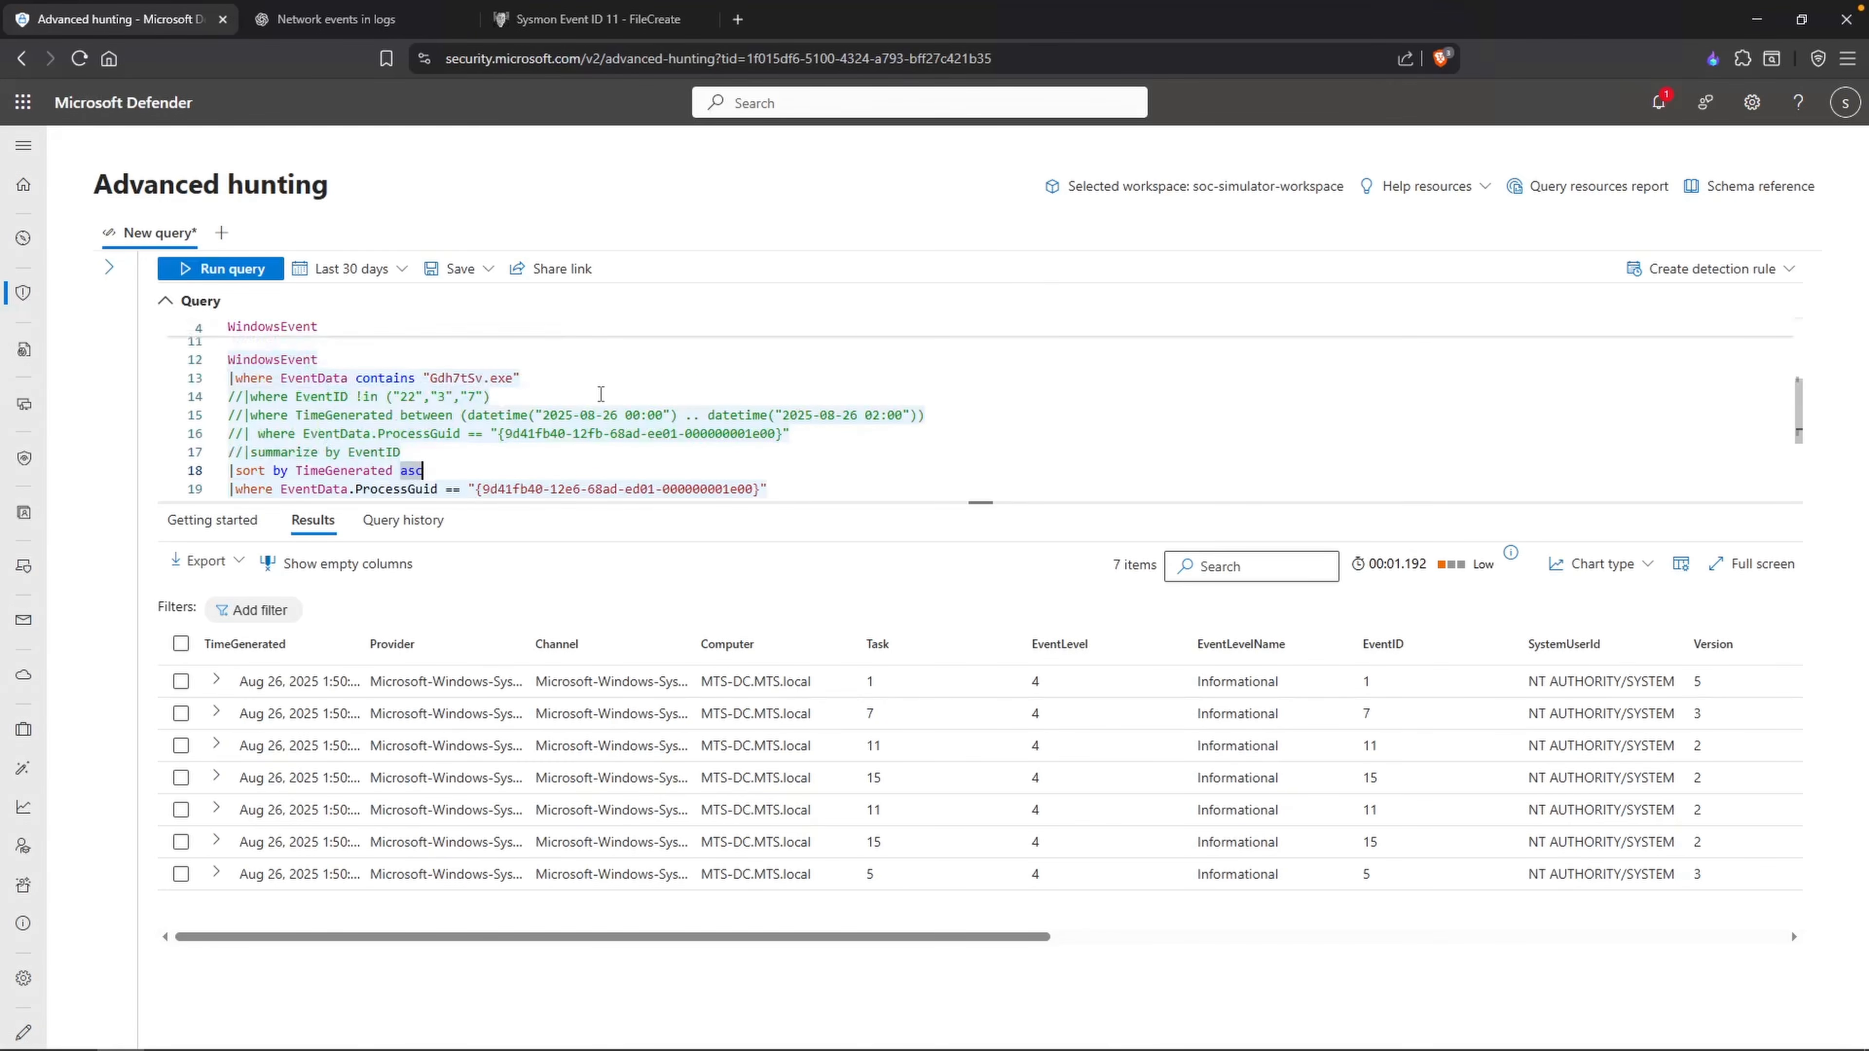
pyautogui.press('Down')
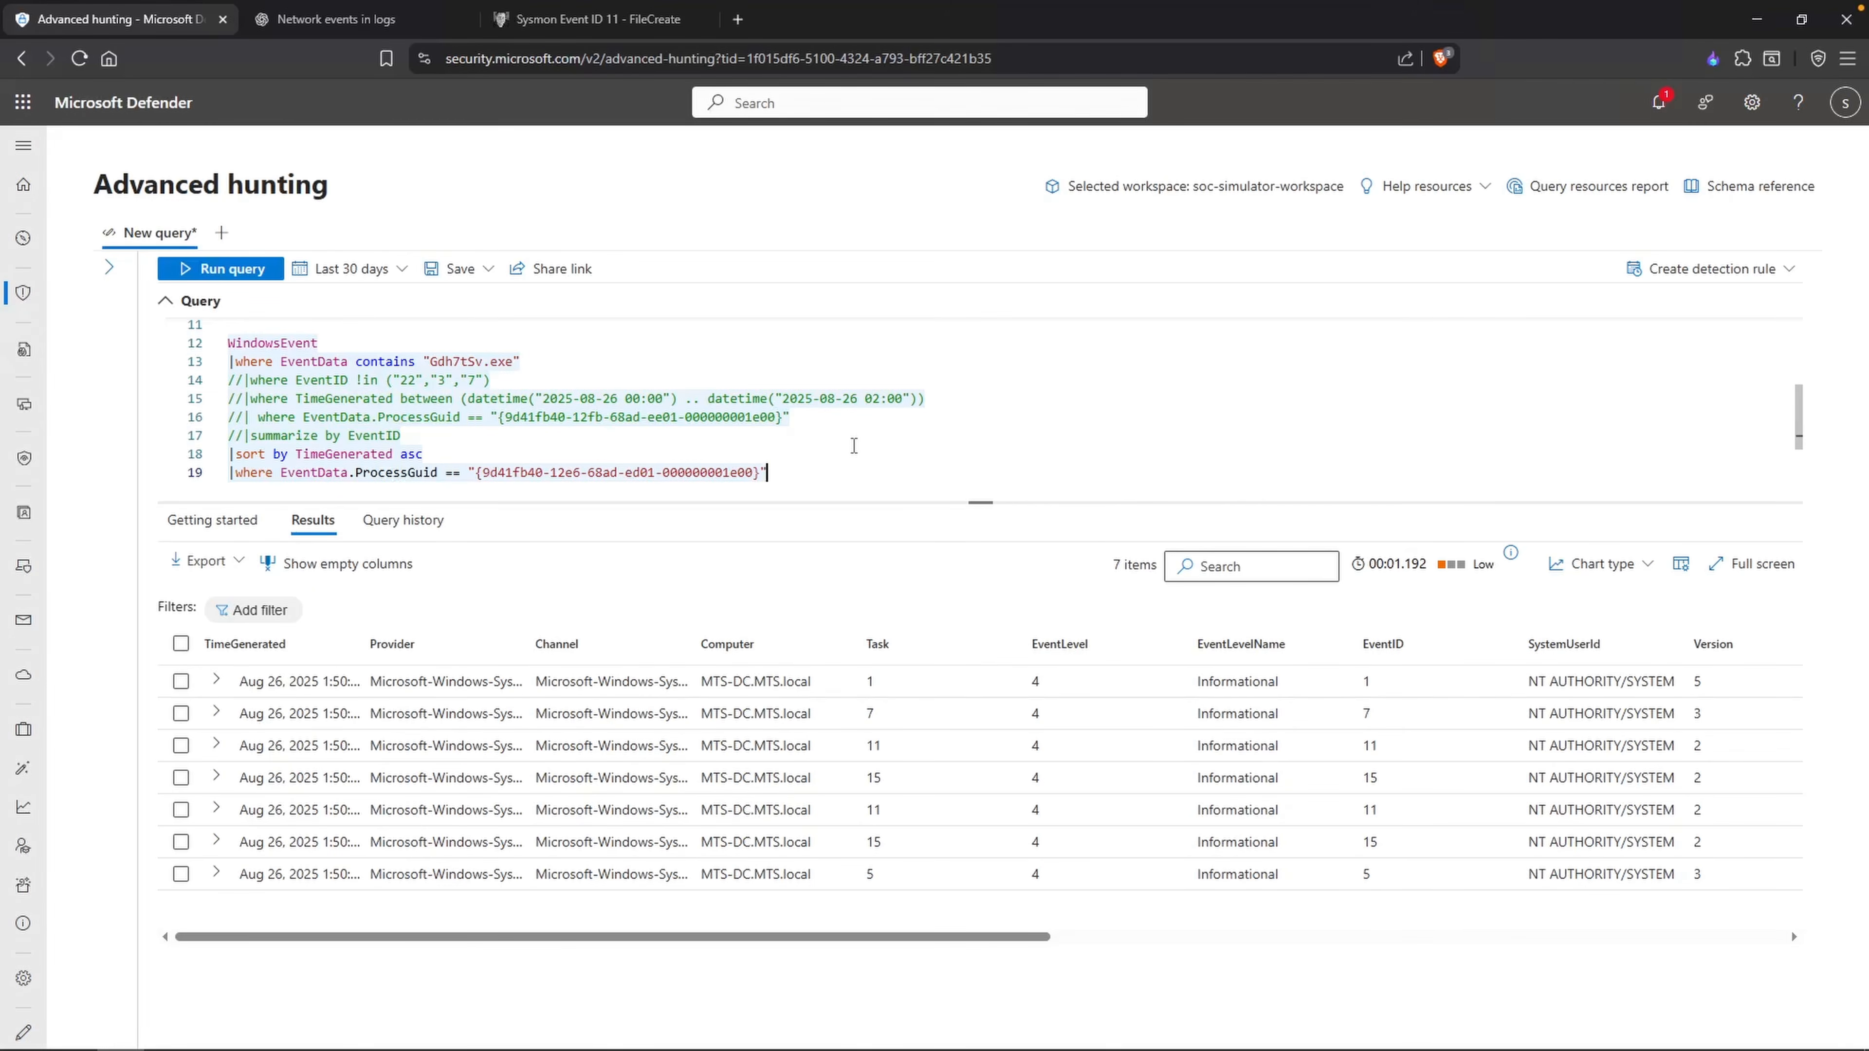
pyautogui.hotkey('shift', 'Home')
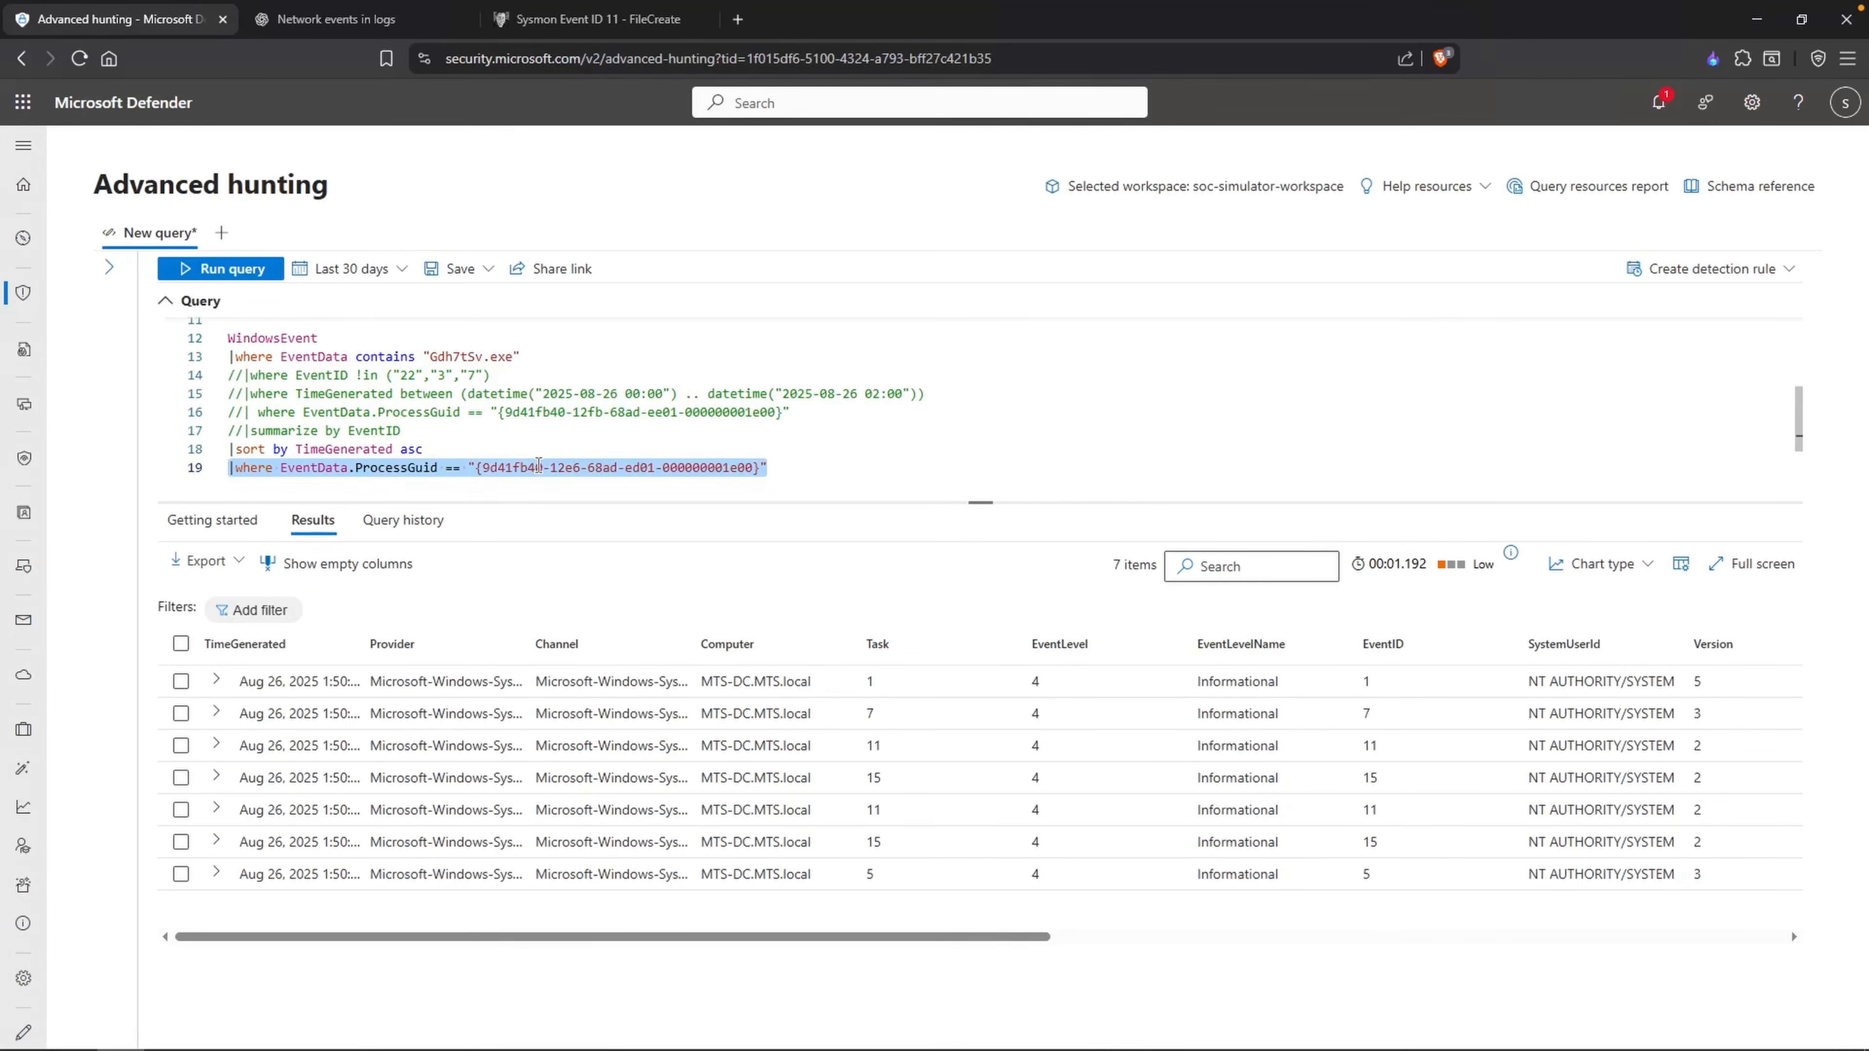
pyautogui.press('BackSpace')
pyautogui.write('|summarize ')
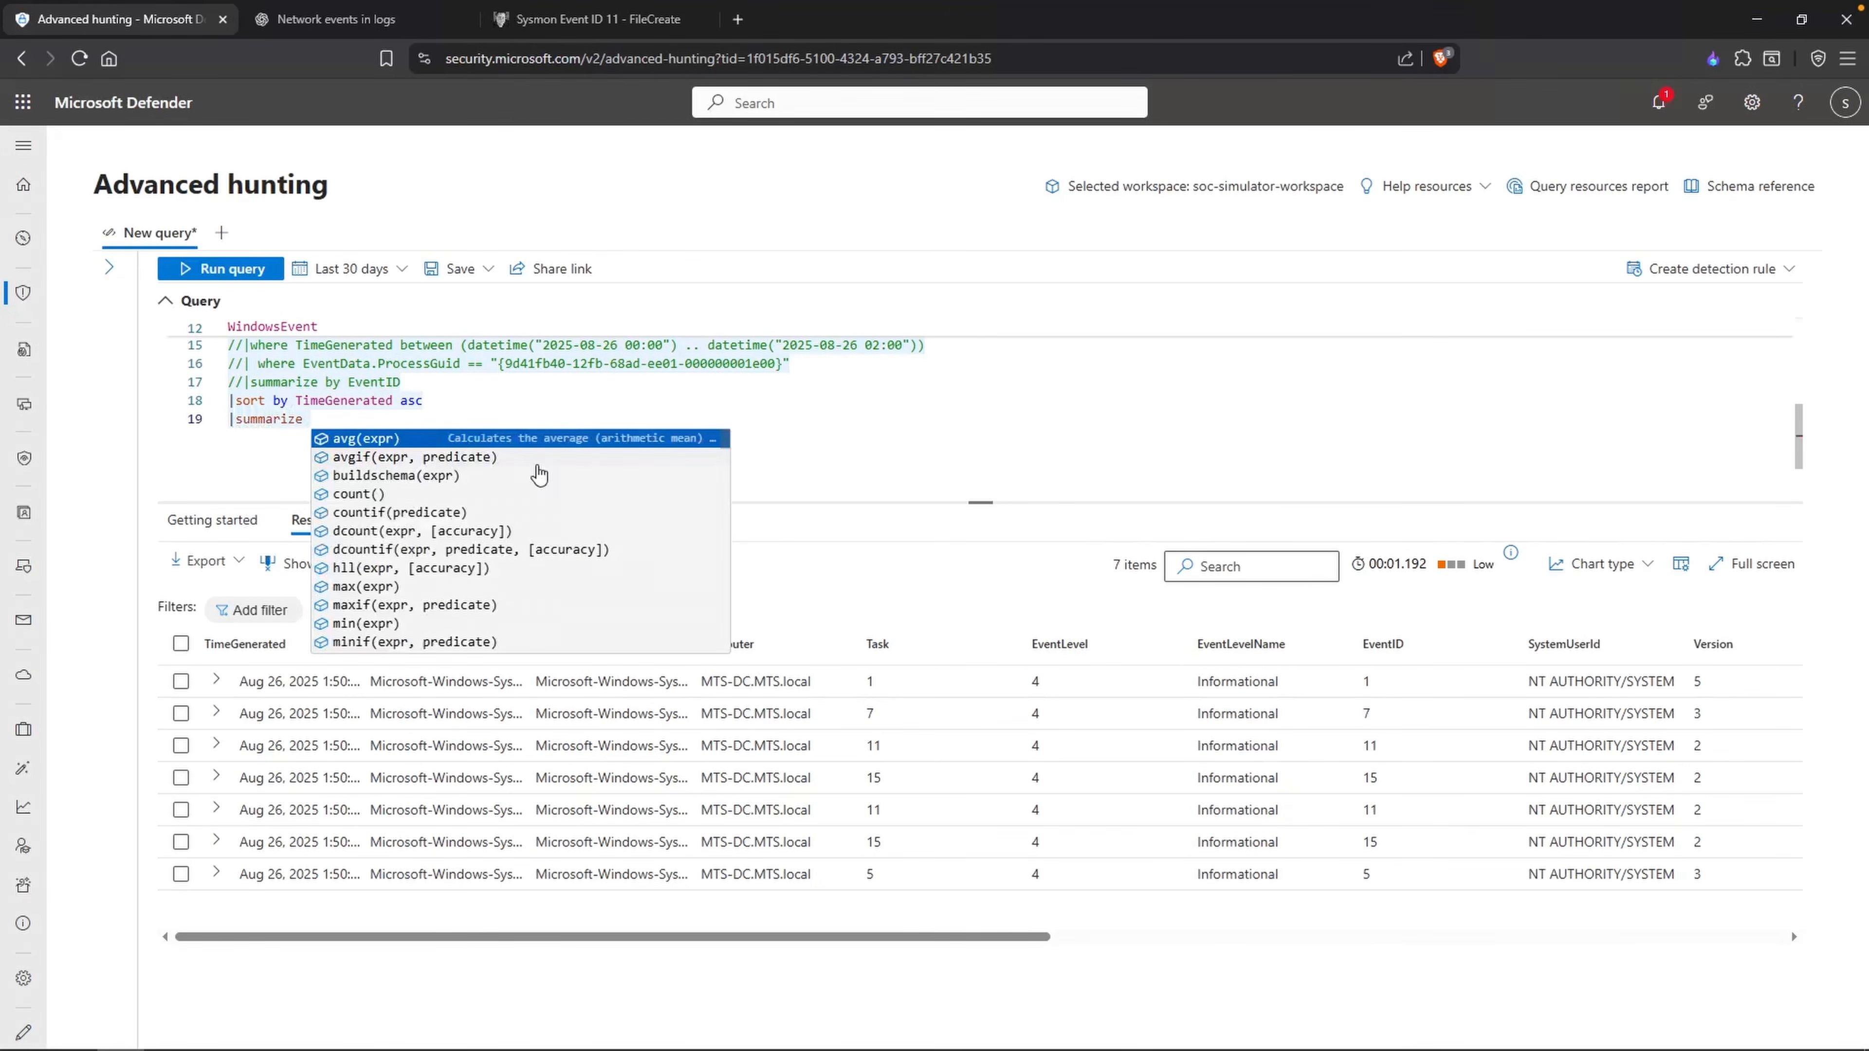
pyautogui.write('by Event')
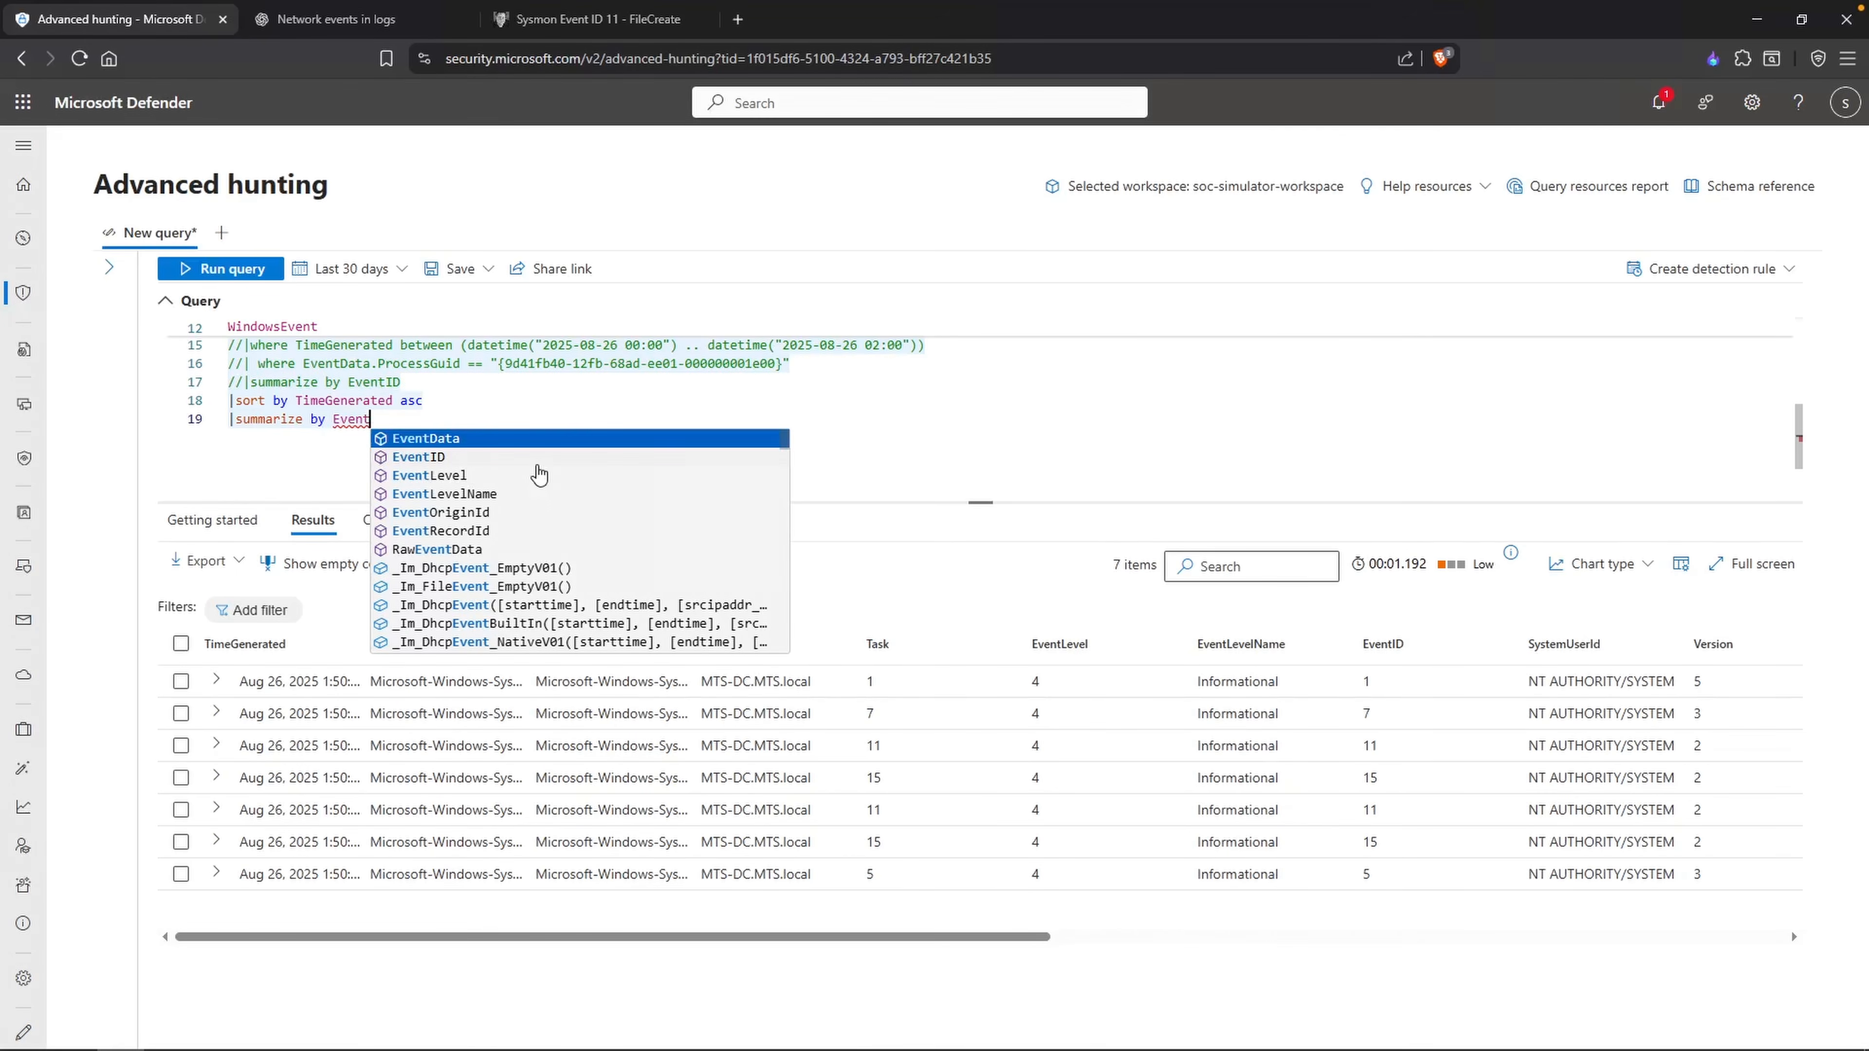
pyautogui.write('ID')
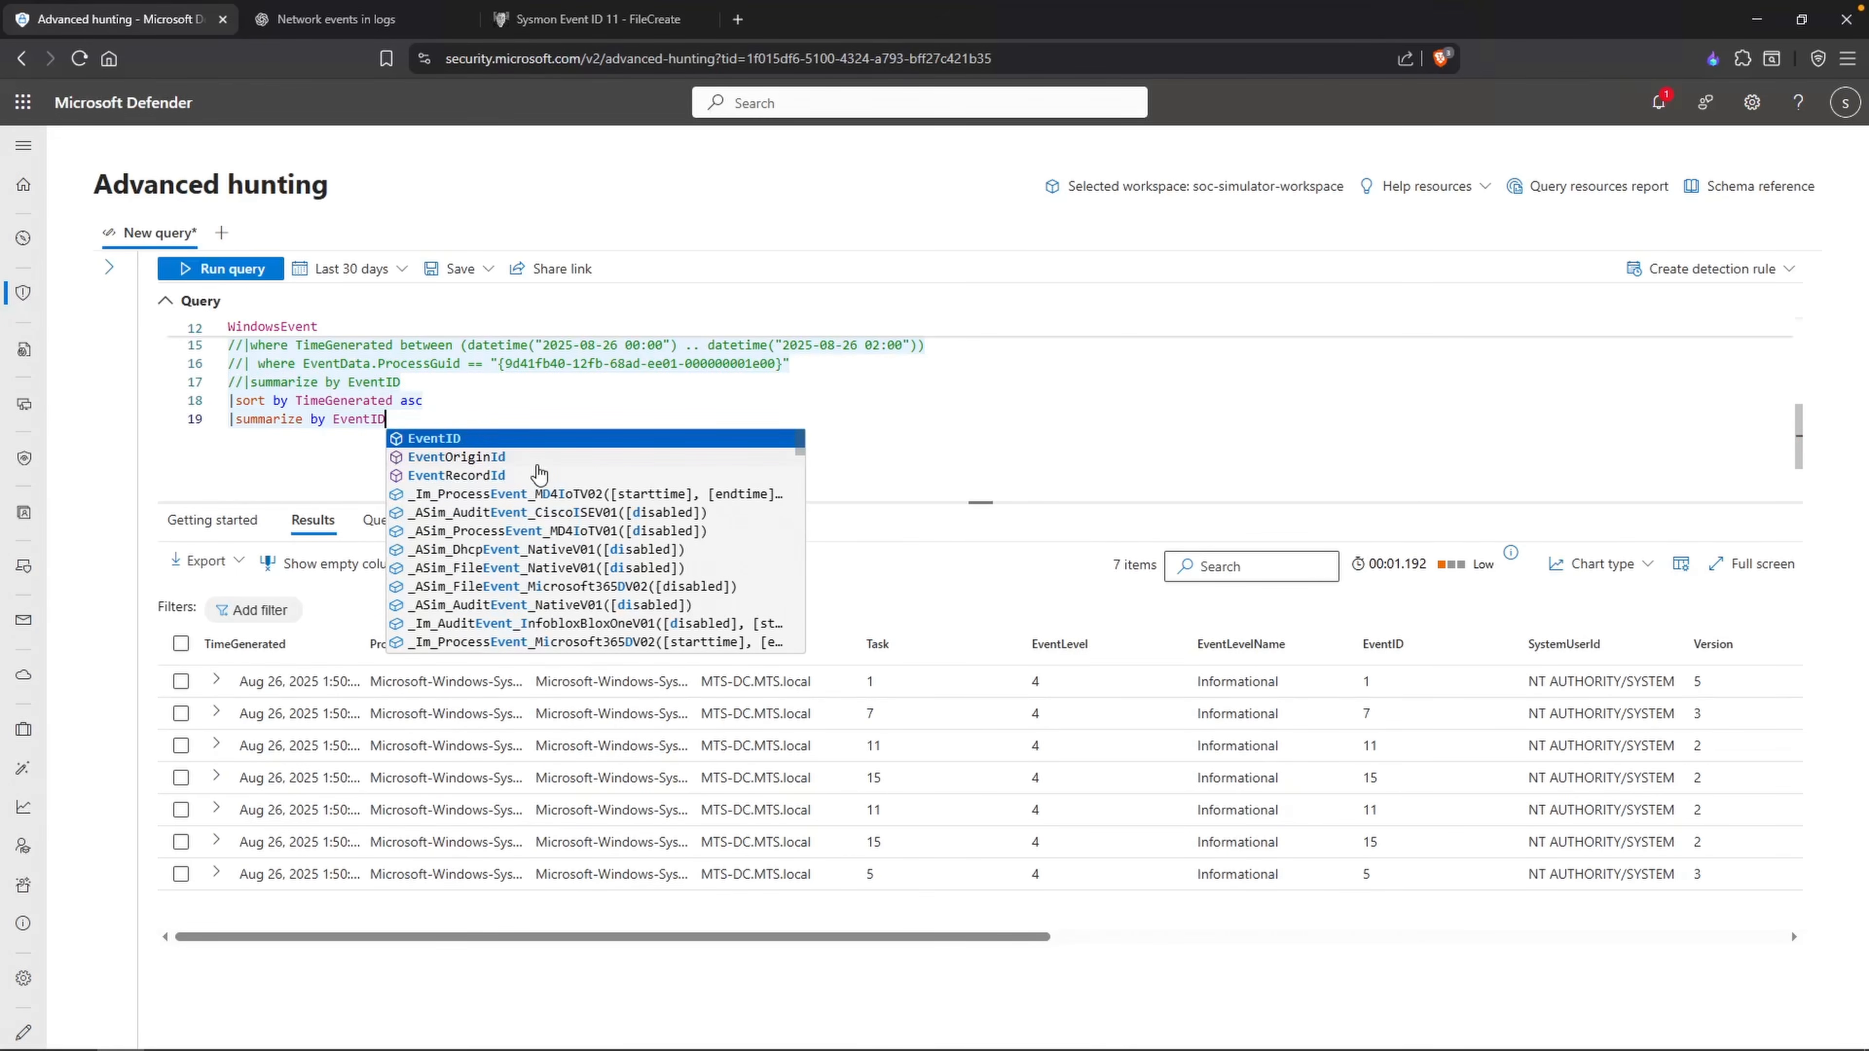
pyautogui.hotkey('shift', 'Return')
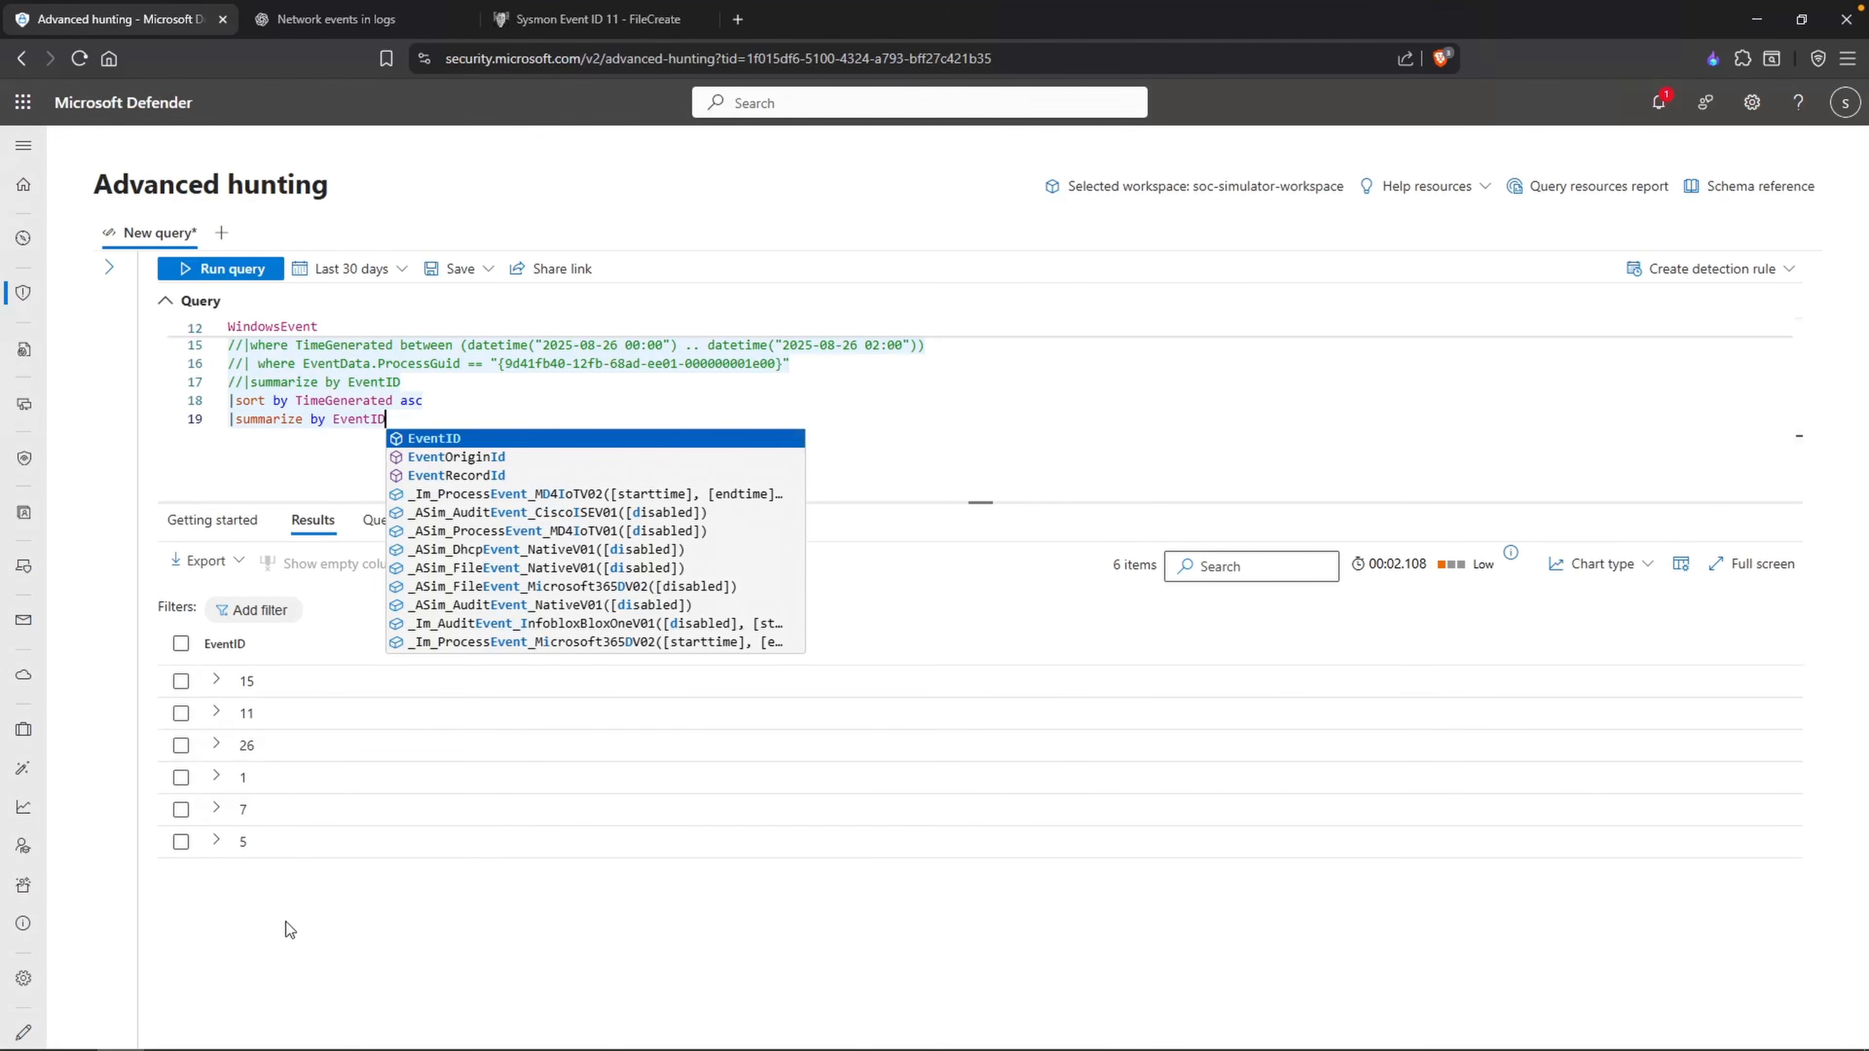
# Step: Change the EventData filter term to "windows.exe" and run the EventID summary
pyautogui.scroll(1, 338, 456)
pyautogui.scroll(2, 335, 442)
pyautogui.doubleClick(457, 387)
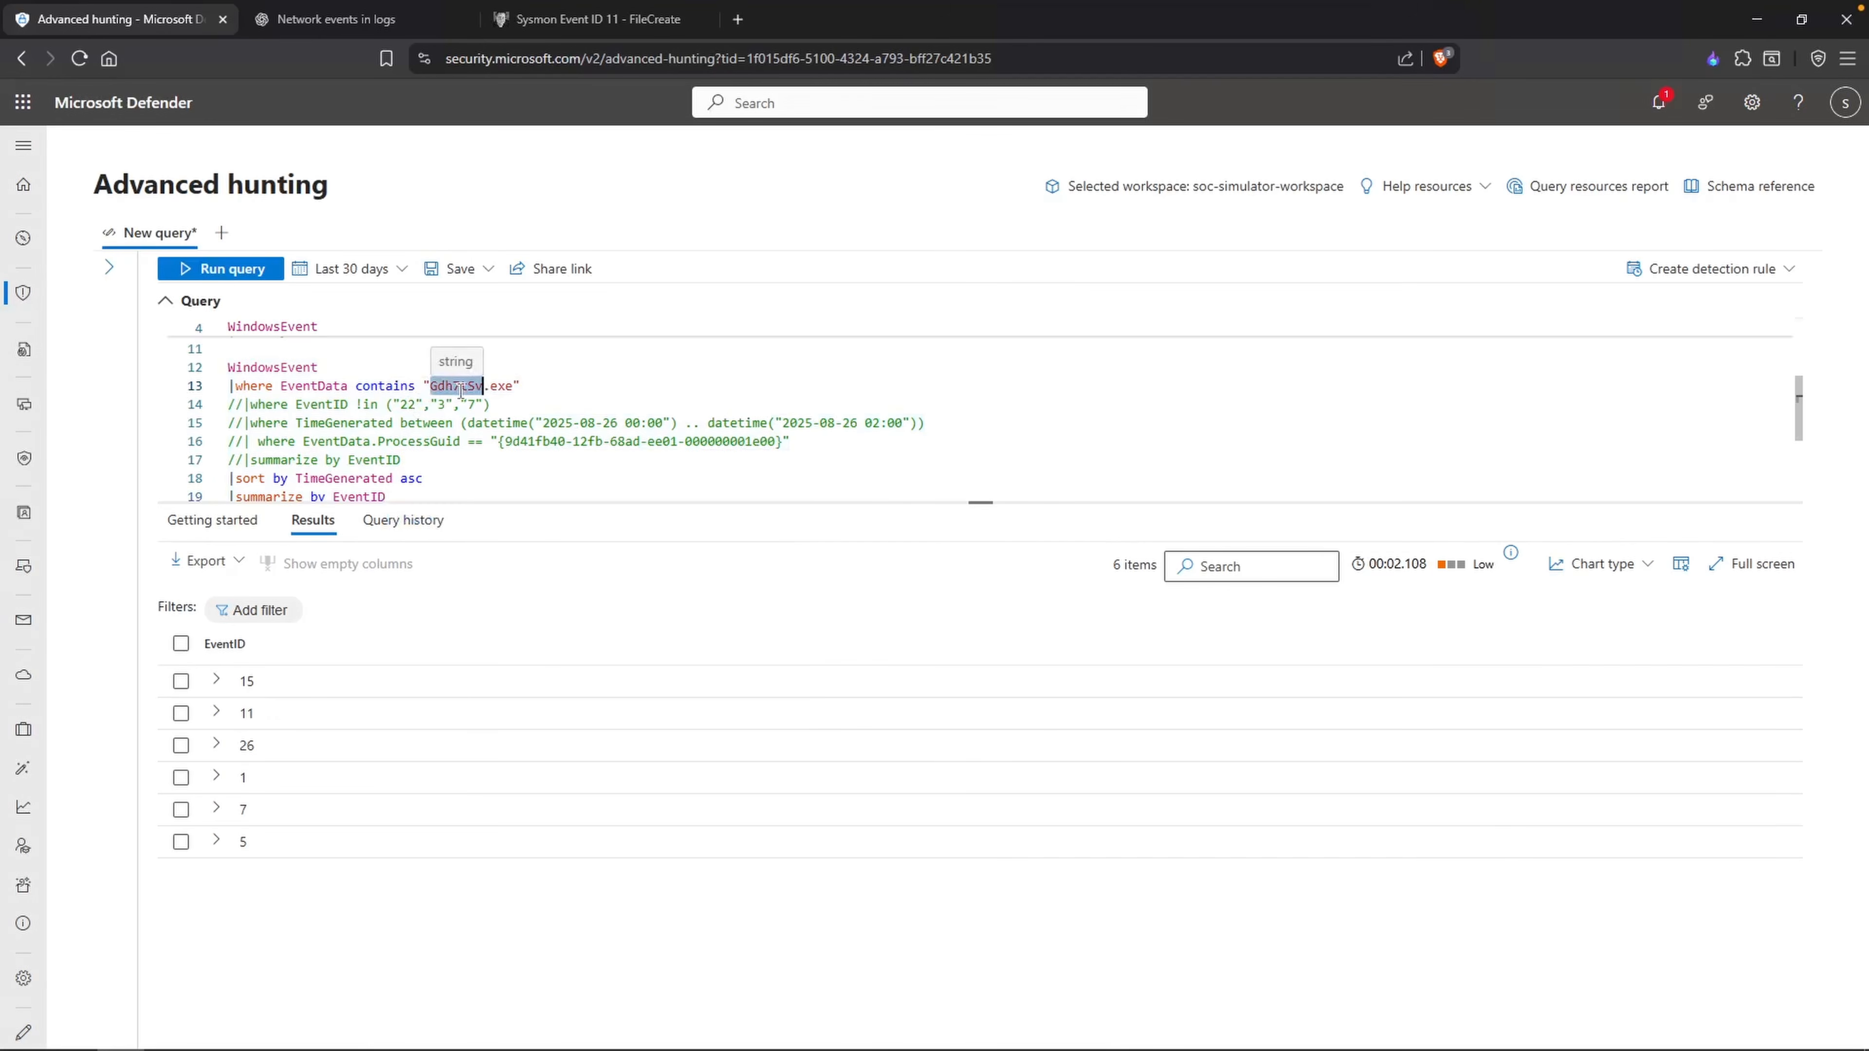
pyautogui.write('windows')
pyautogui.hotkey('shift', 'Return')
# Step: Add count() to the summarize by EventID line and run the query
pyautogui.click(311, 457)
pyautogui.scroll(-1, 354, 471)
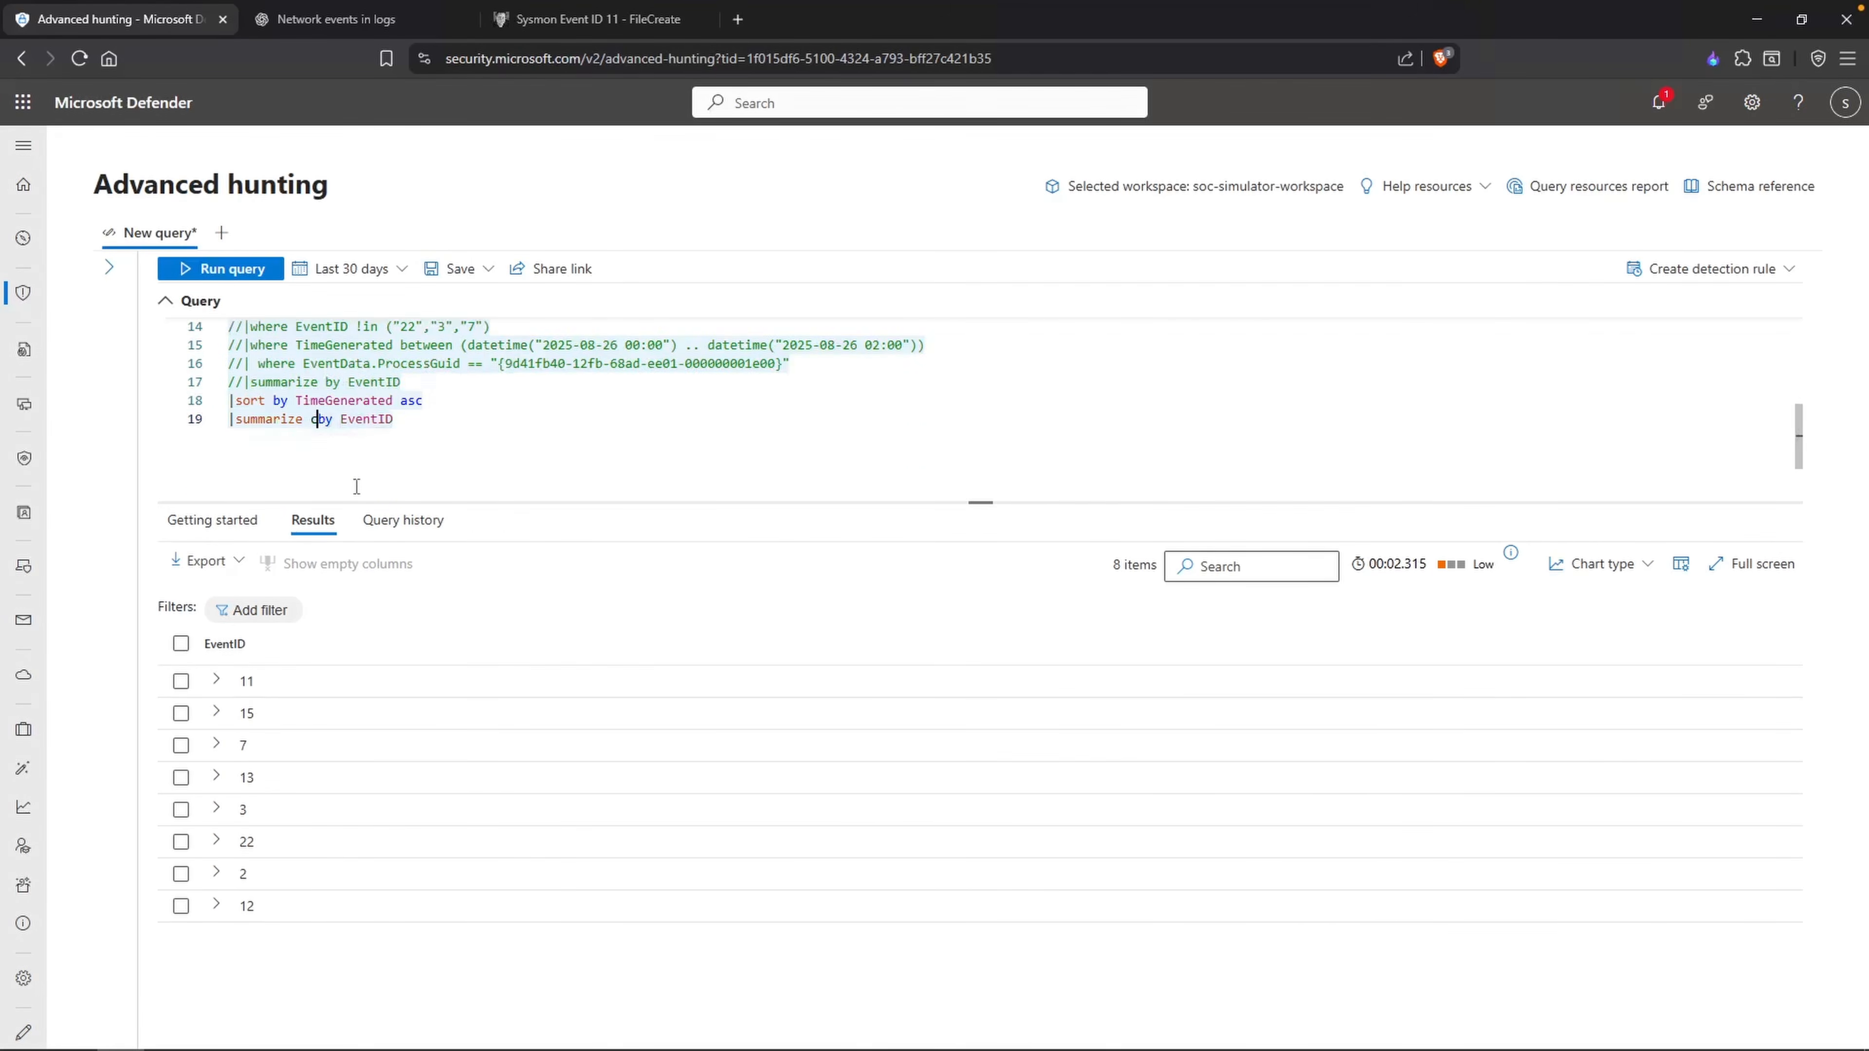
pyautogui.write('count')
pyautogui.press('Tab')
pyautogui.hotkey('shift', 'Return')
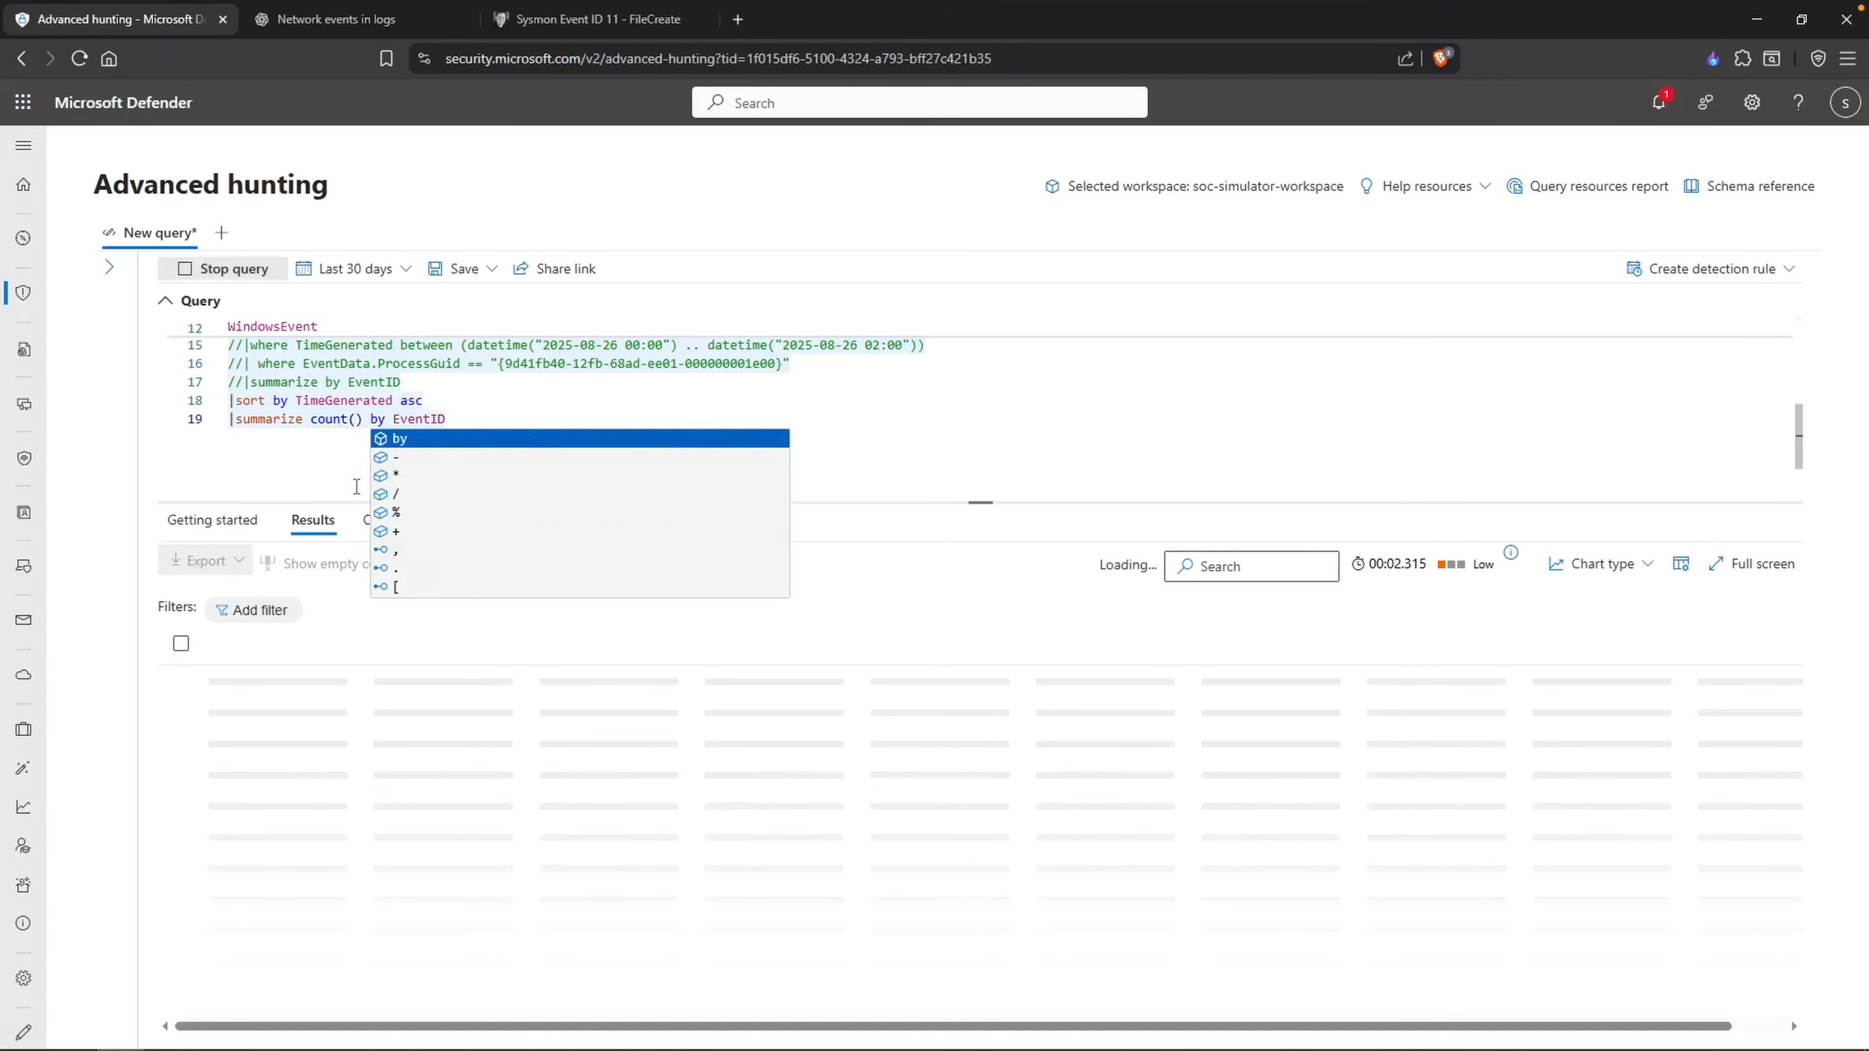
# Step: Inspect the EventID 3 count row and add a filter line for EventID == "3" below the windows.exe filter
pyautogui.doubleClick(425, 814)
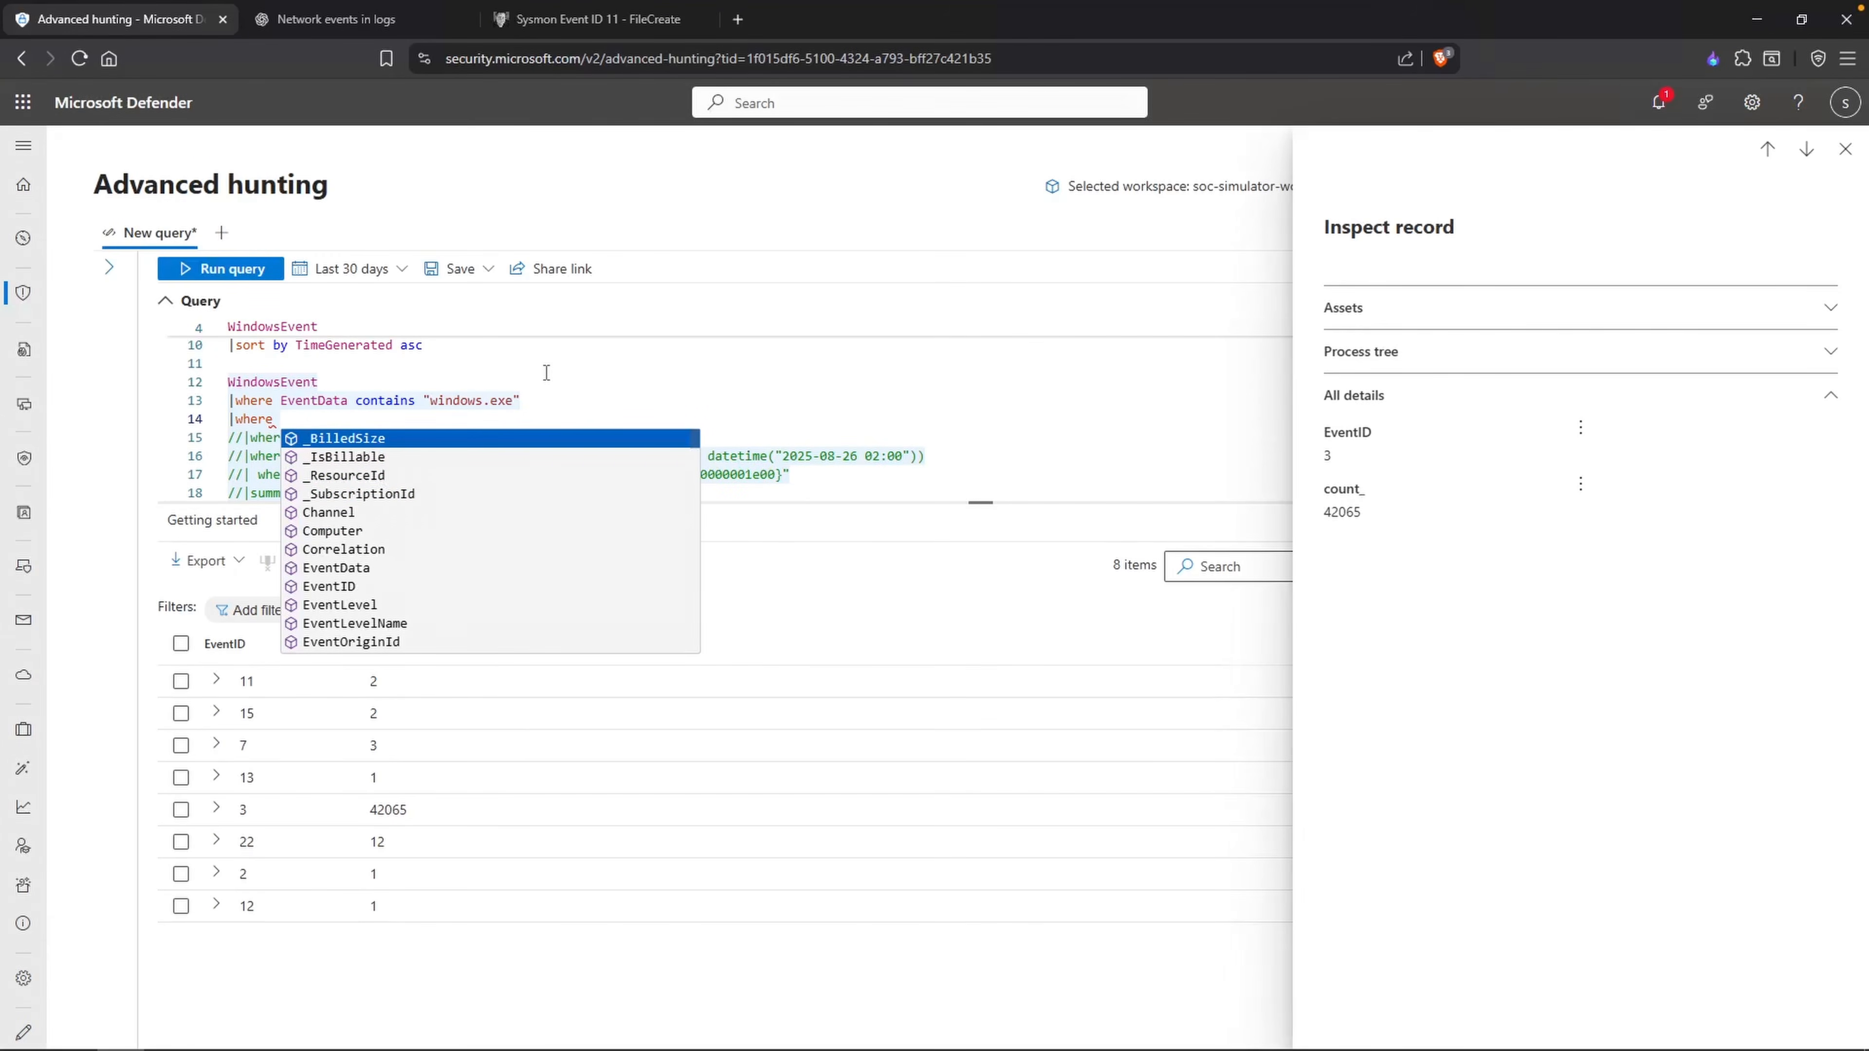
pyautogui.write('EventID')
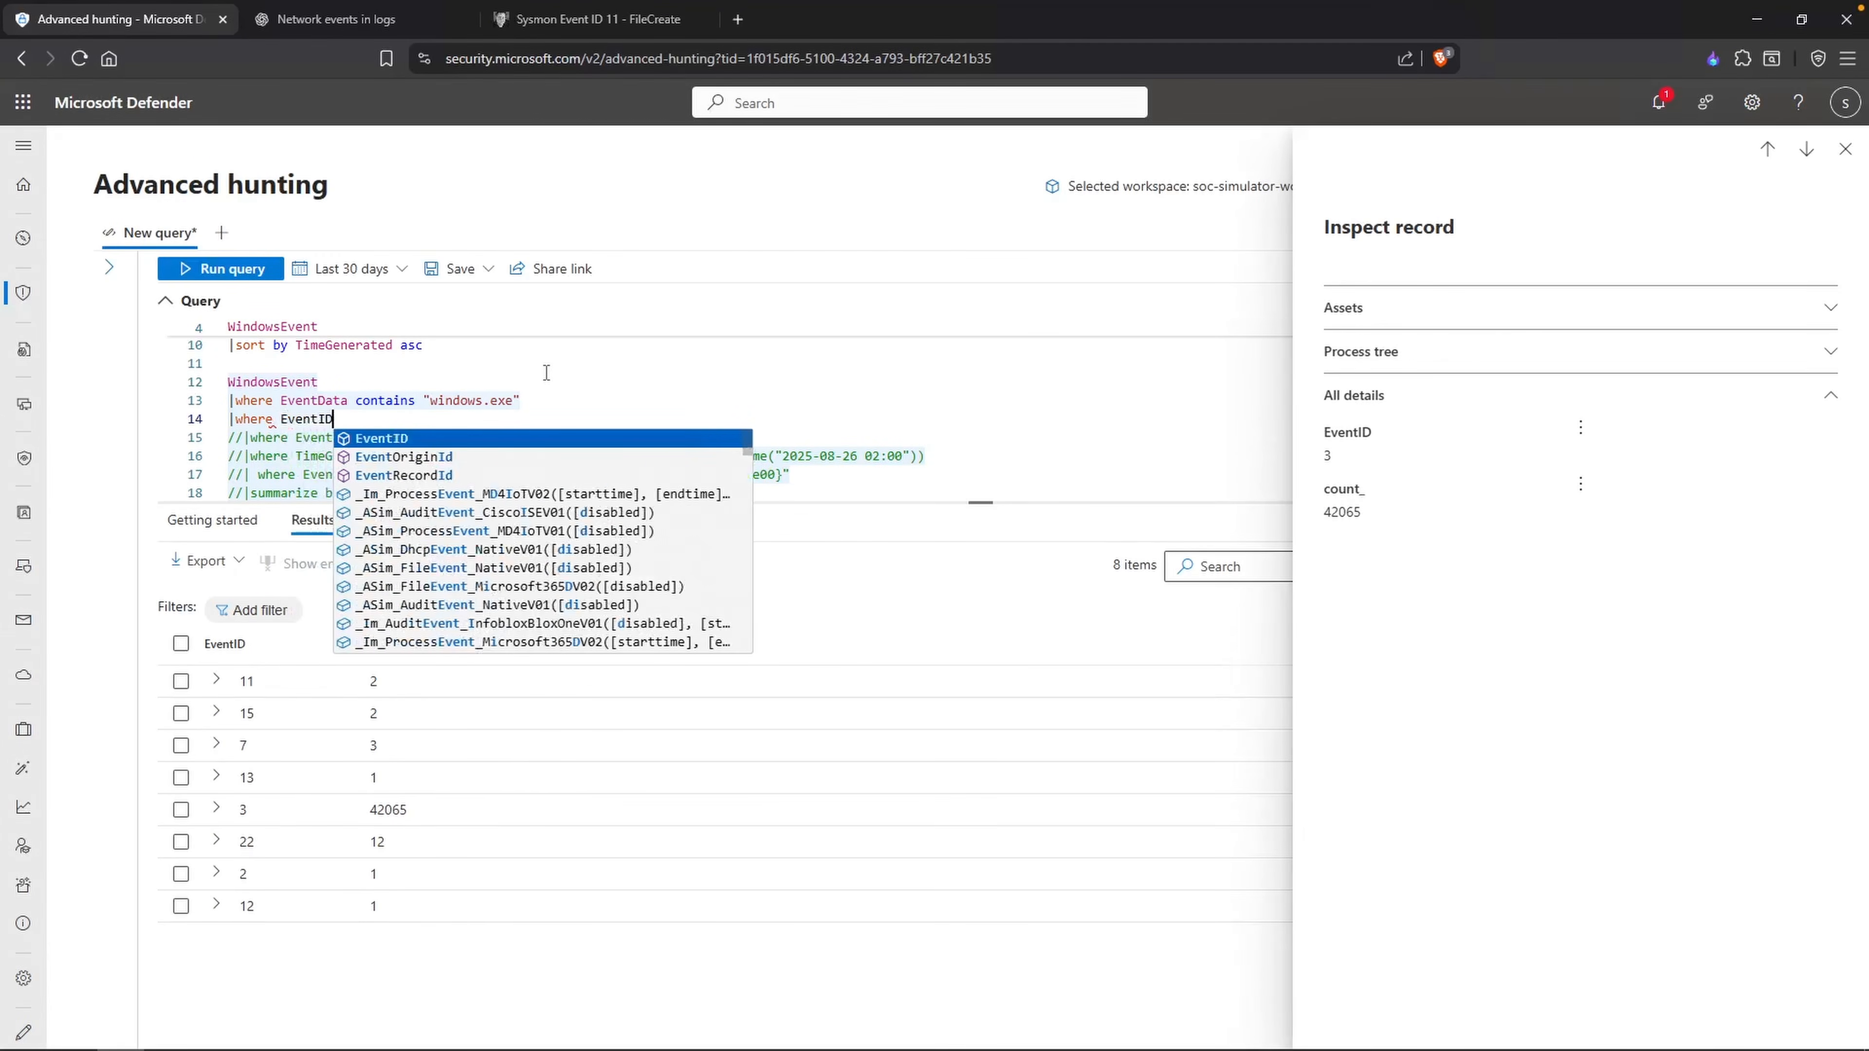
pyautogui.write(' == "3"')
# Step: Change the summarize count() grouping to EventData.DestinationIp and try to run the query
pyautogui.scroll(-1, 510, 396)
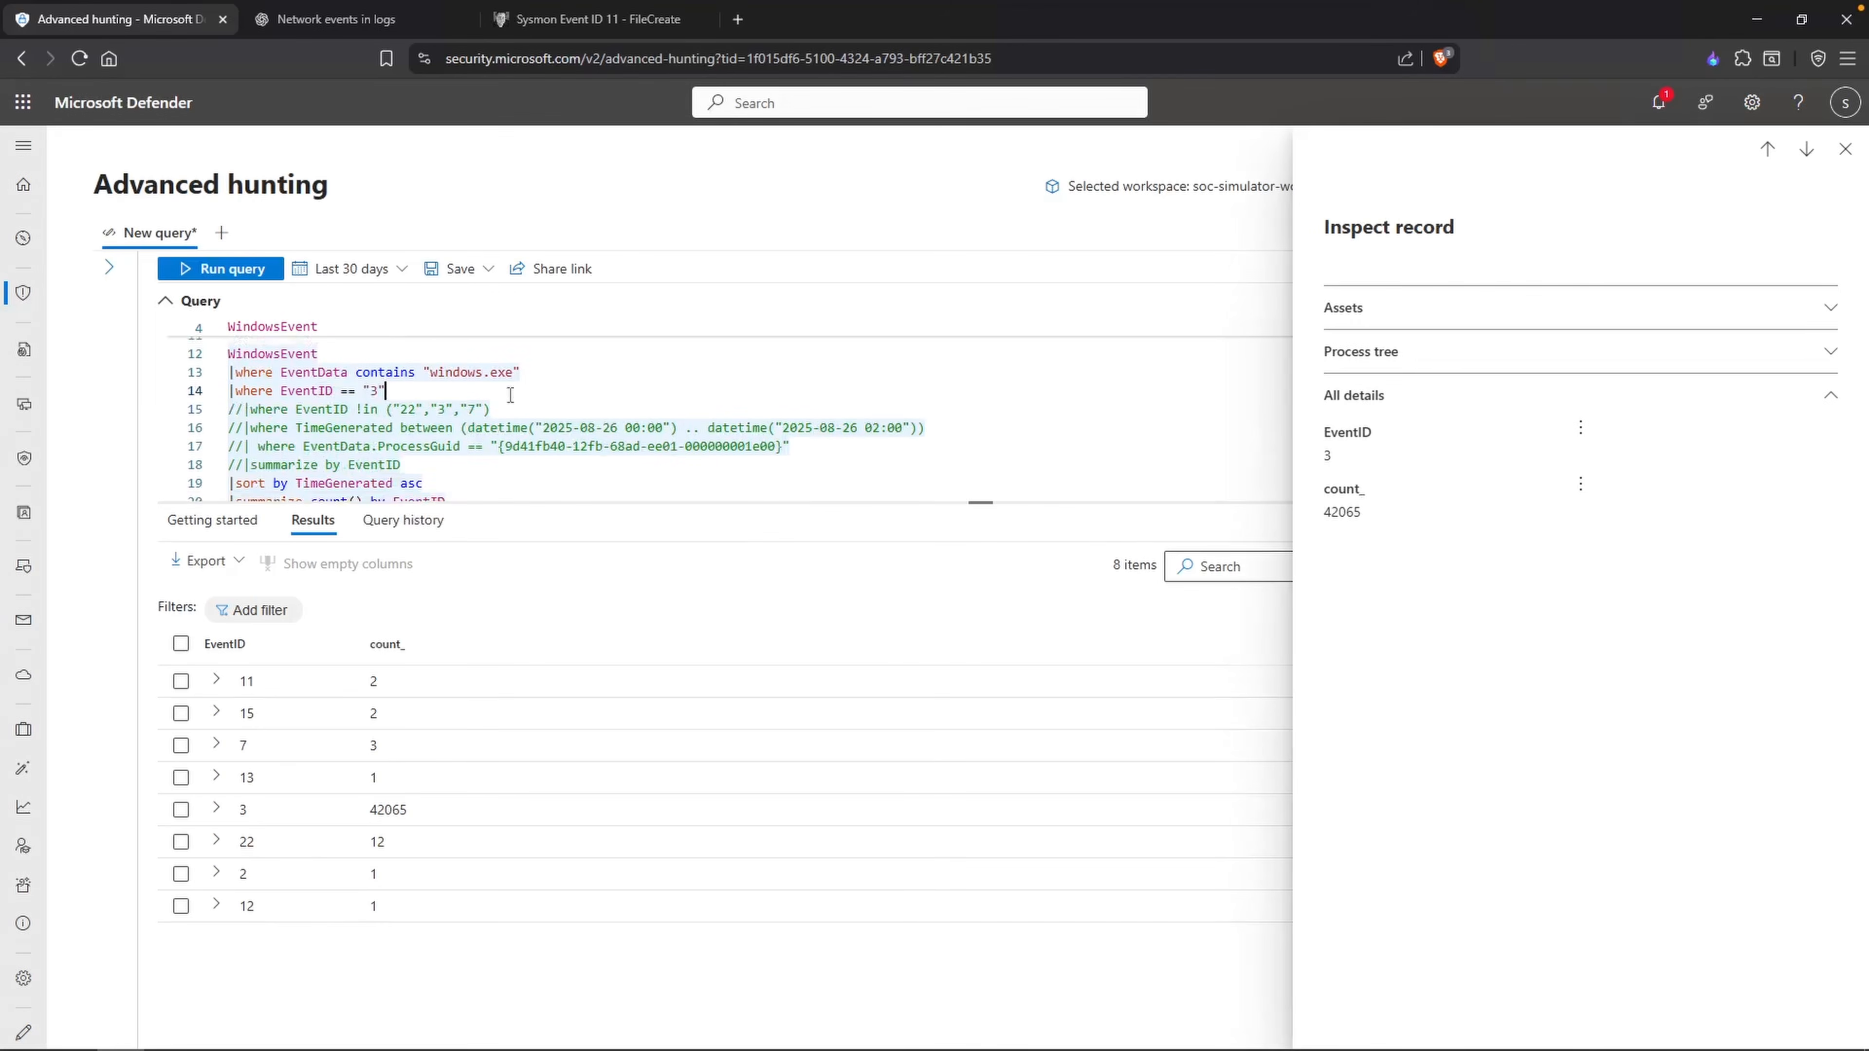
pyautogui.scroll(-1, 510, 396)
pyautogui.moveTo(450, 480); pyautogui.dragTo(392, 479)
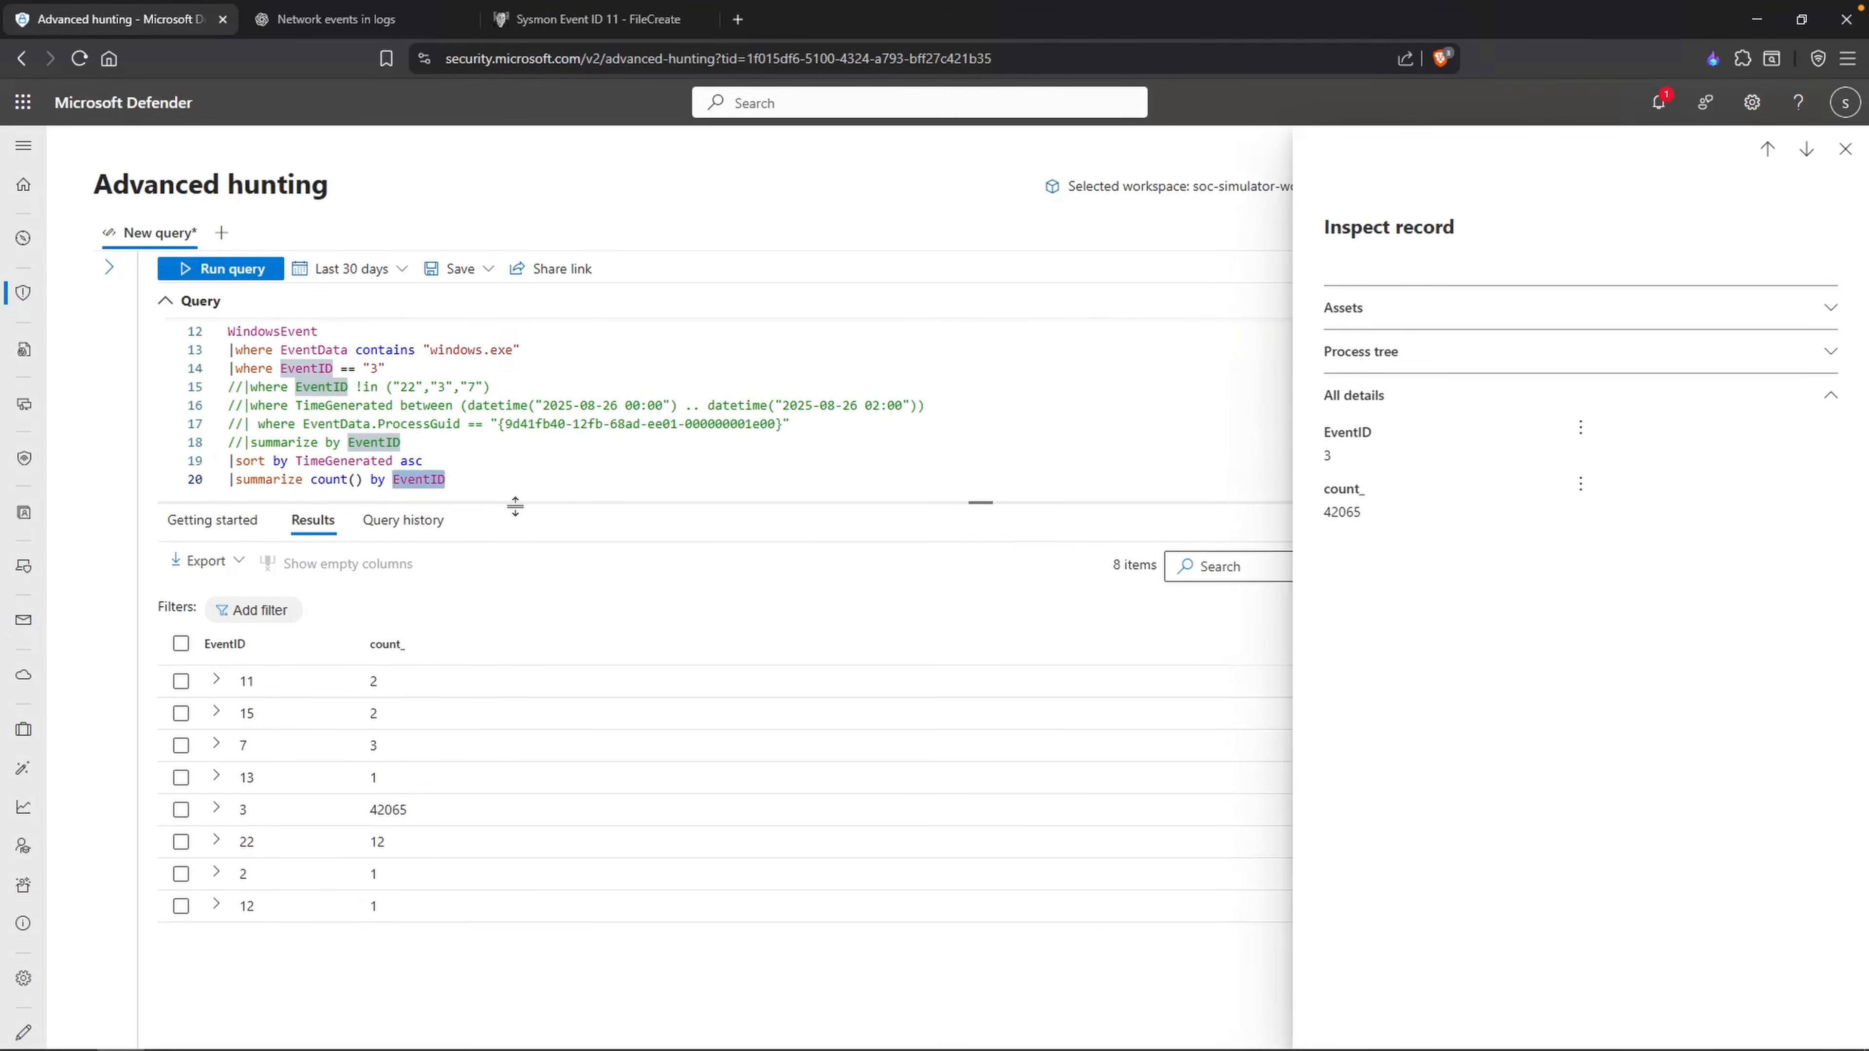
pyautogui.write('EventData.DestinationIp')
pyautogui.hotkey('shift', 'Return')
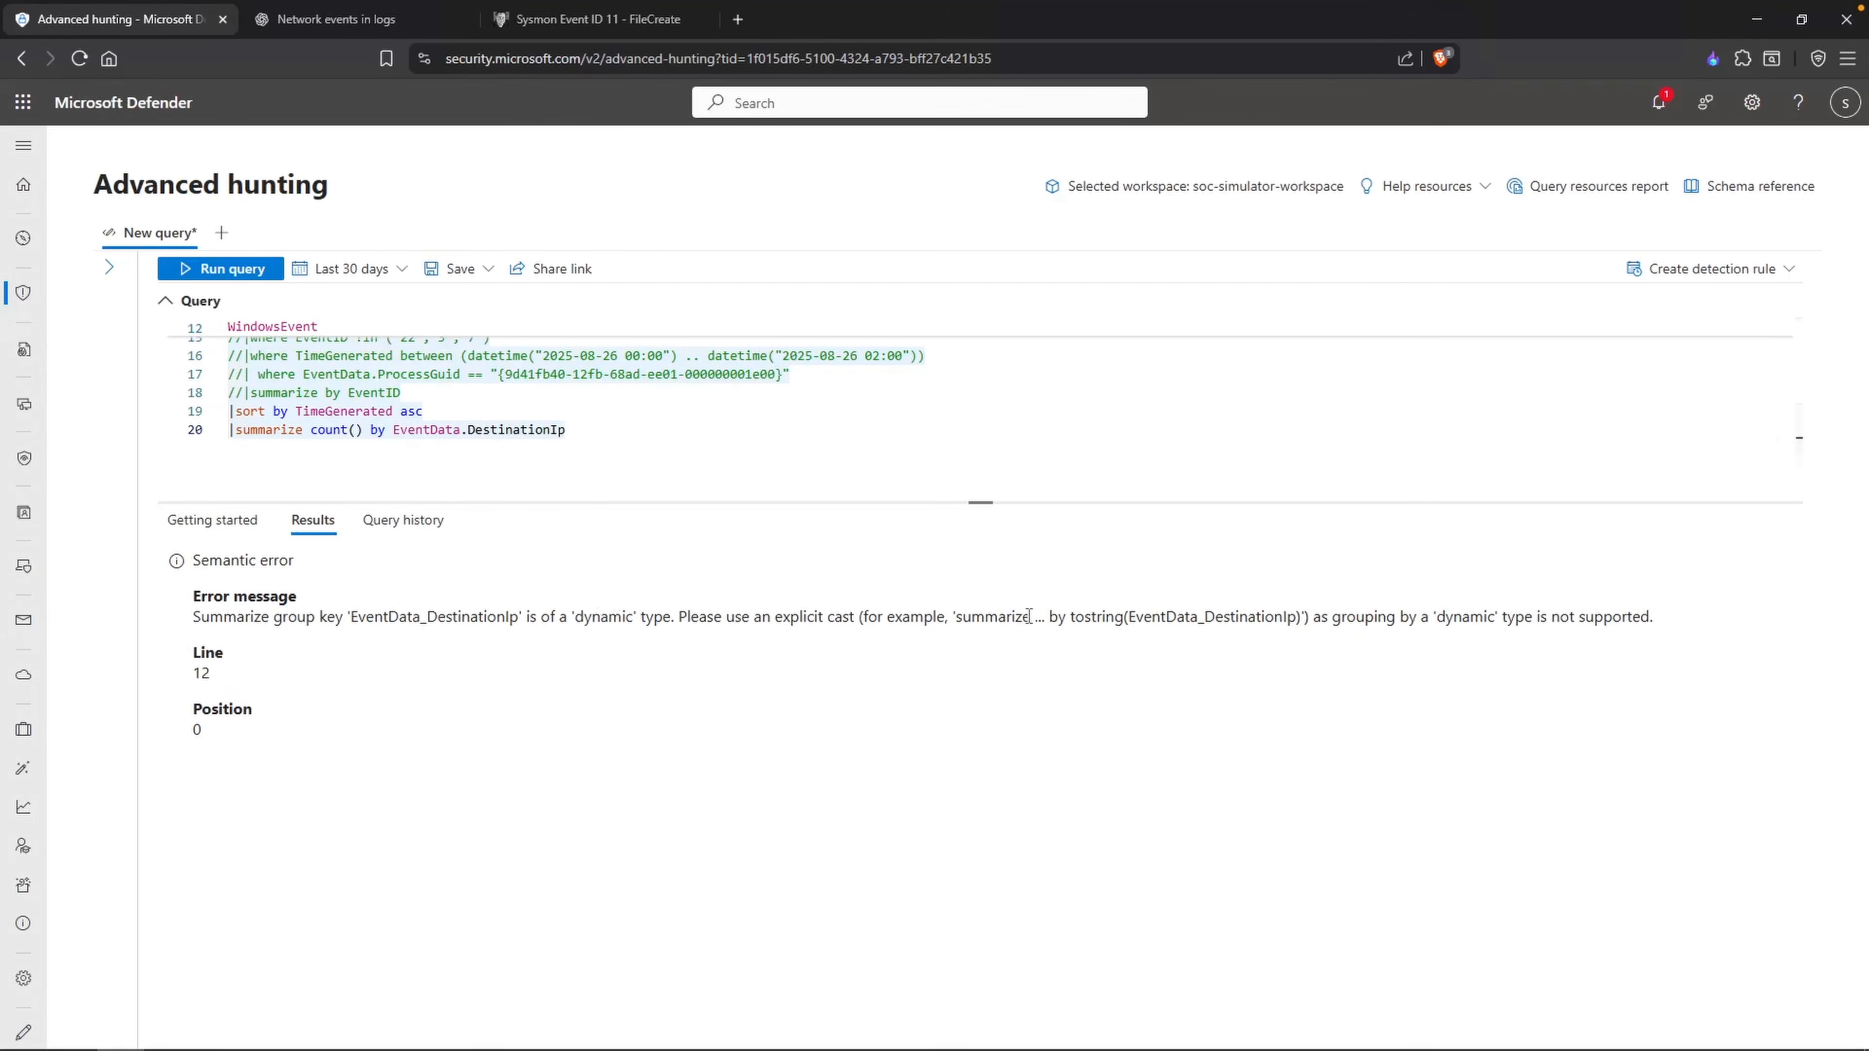
# Step: Wrap EventData.DestinationIp in tostring() in the summarize count() line and run the query
pyautogui.doubleClick(1078, 617)
pyautogui.click(394, 429)
pyautogui.write('tostring(')
pyautogui.click(657, 422)
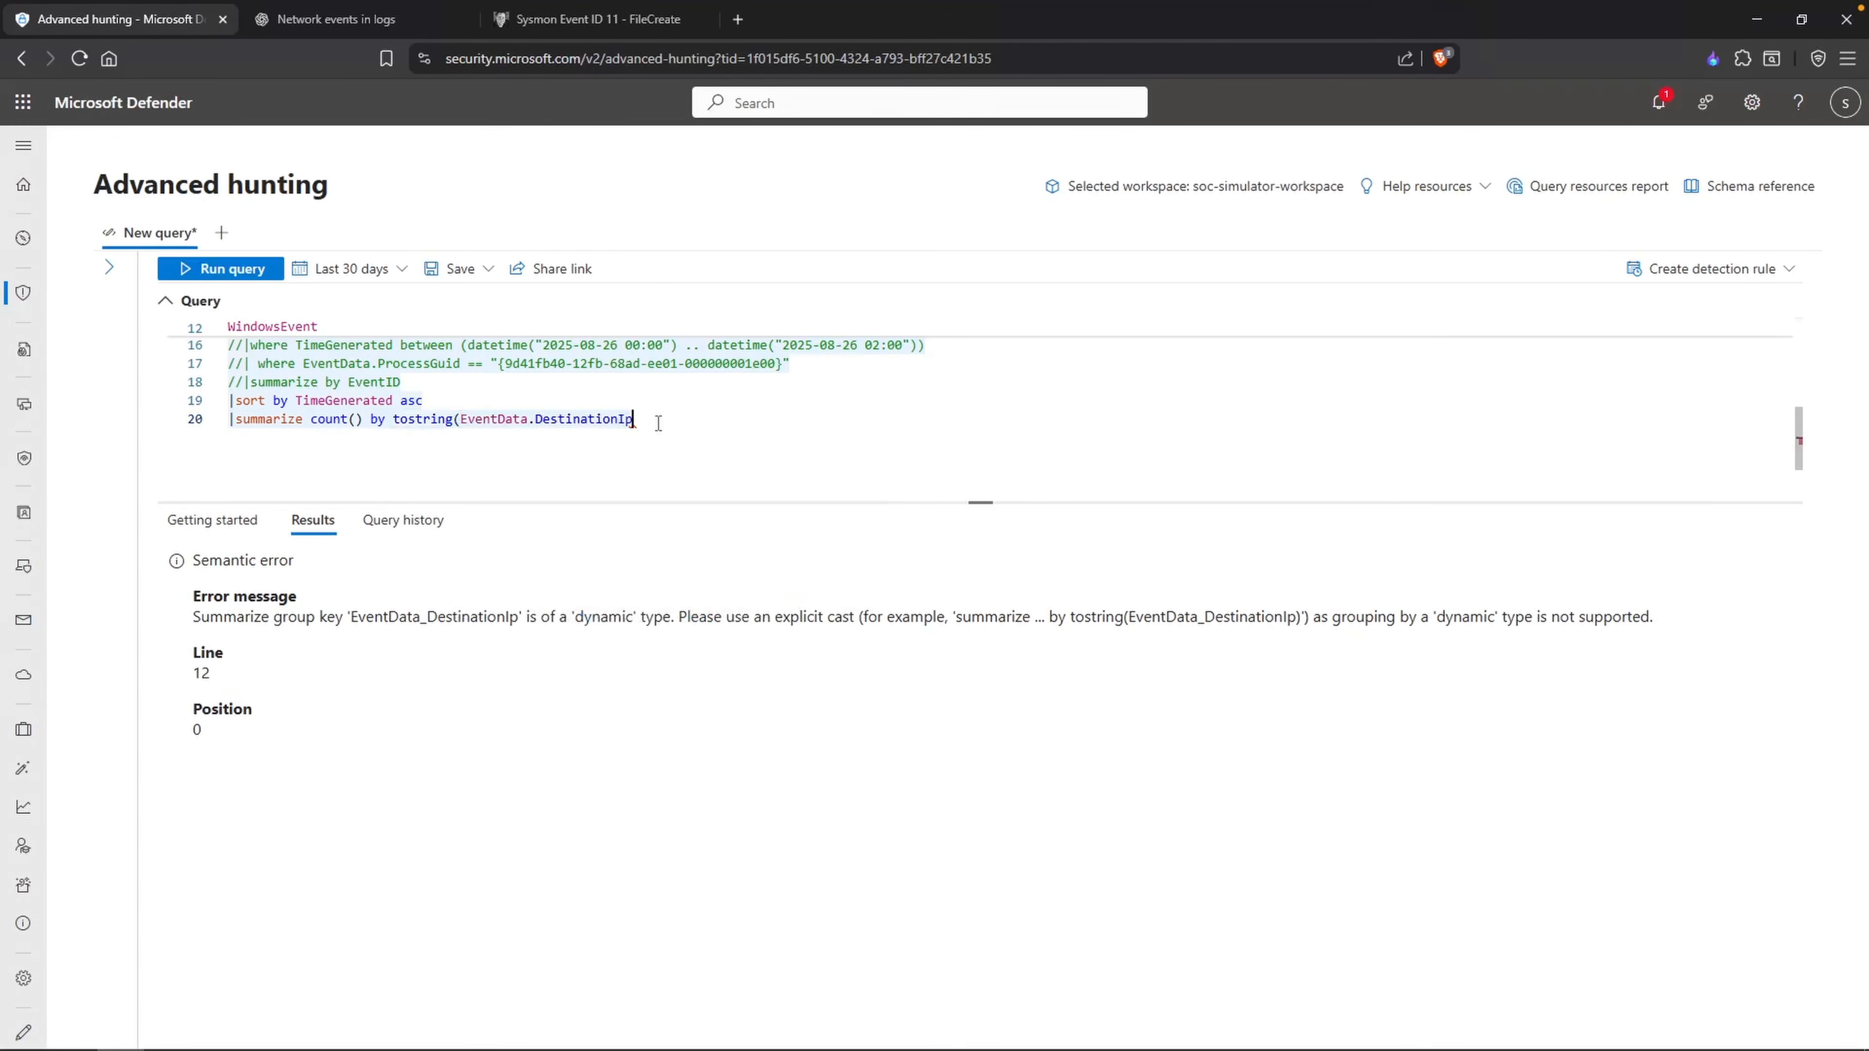
pyautogui.write(')')
pyautogui.hotkey('shift', 'Return')
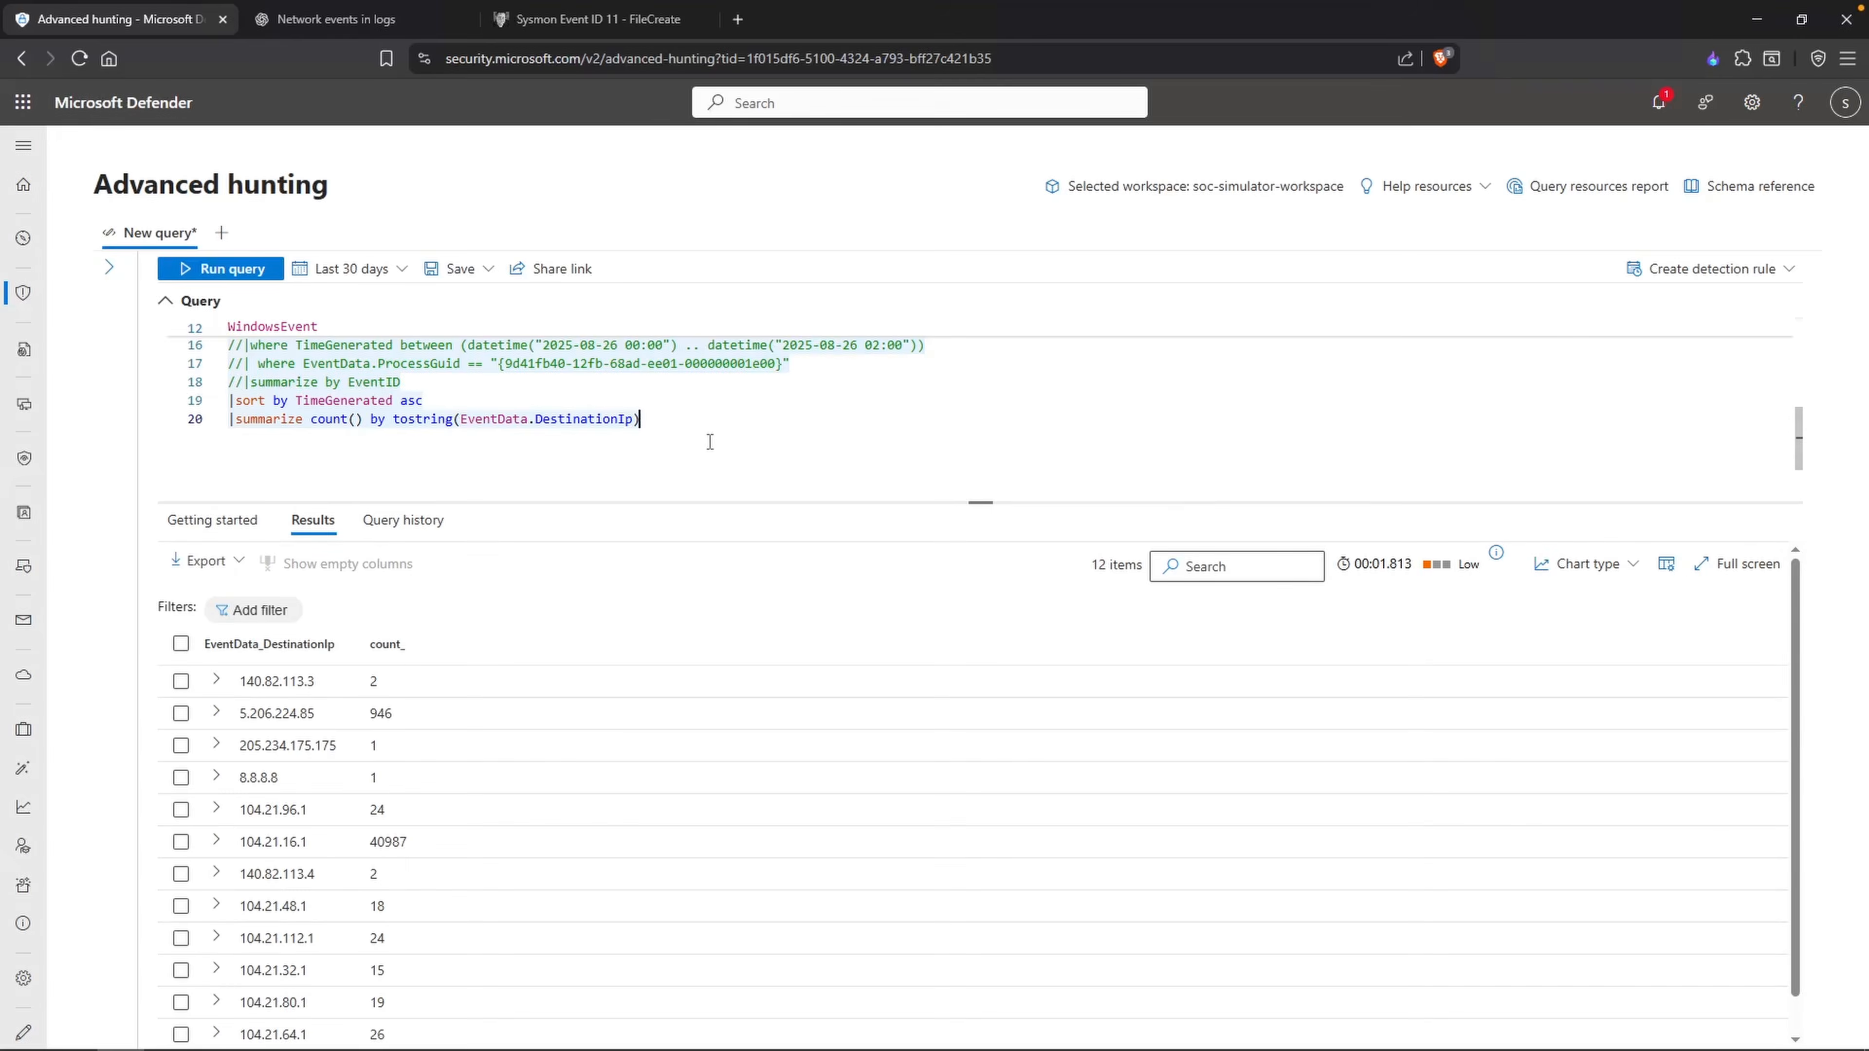
# Step: Add a sort by count_ line below the destination IP summary and run the query
pyautogui.press('Return')
pyautogui.write('|sort by')
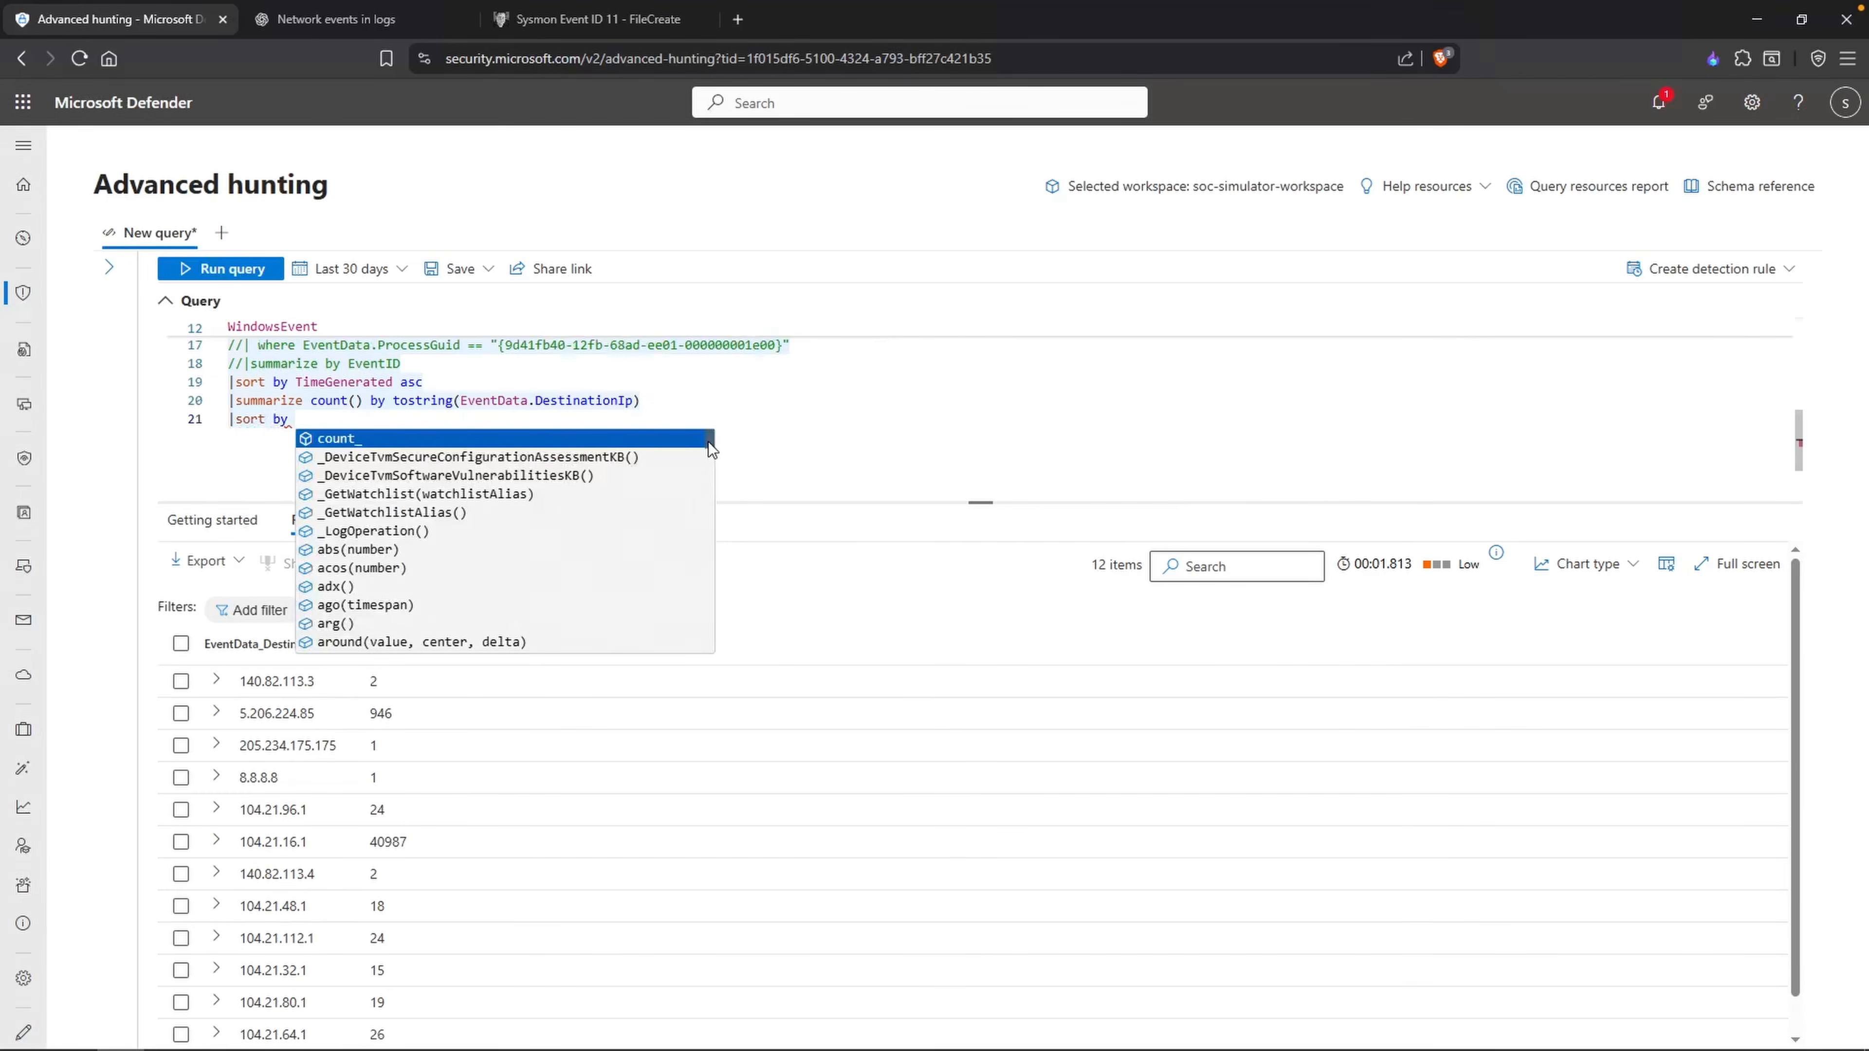
pyautogui.press('Tab')
pyautogui.hotkey('shift', 'Return')
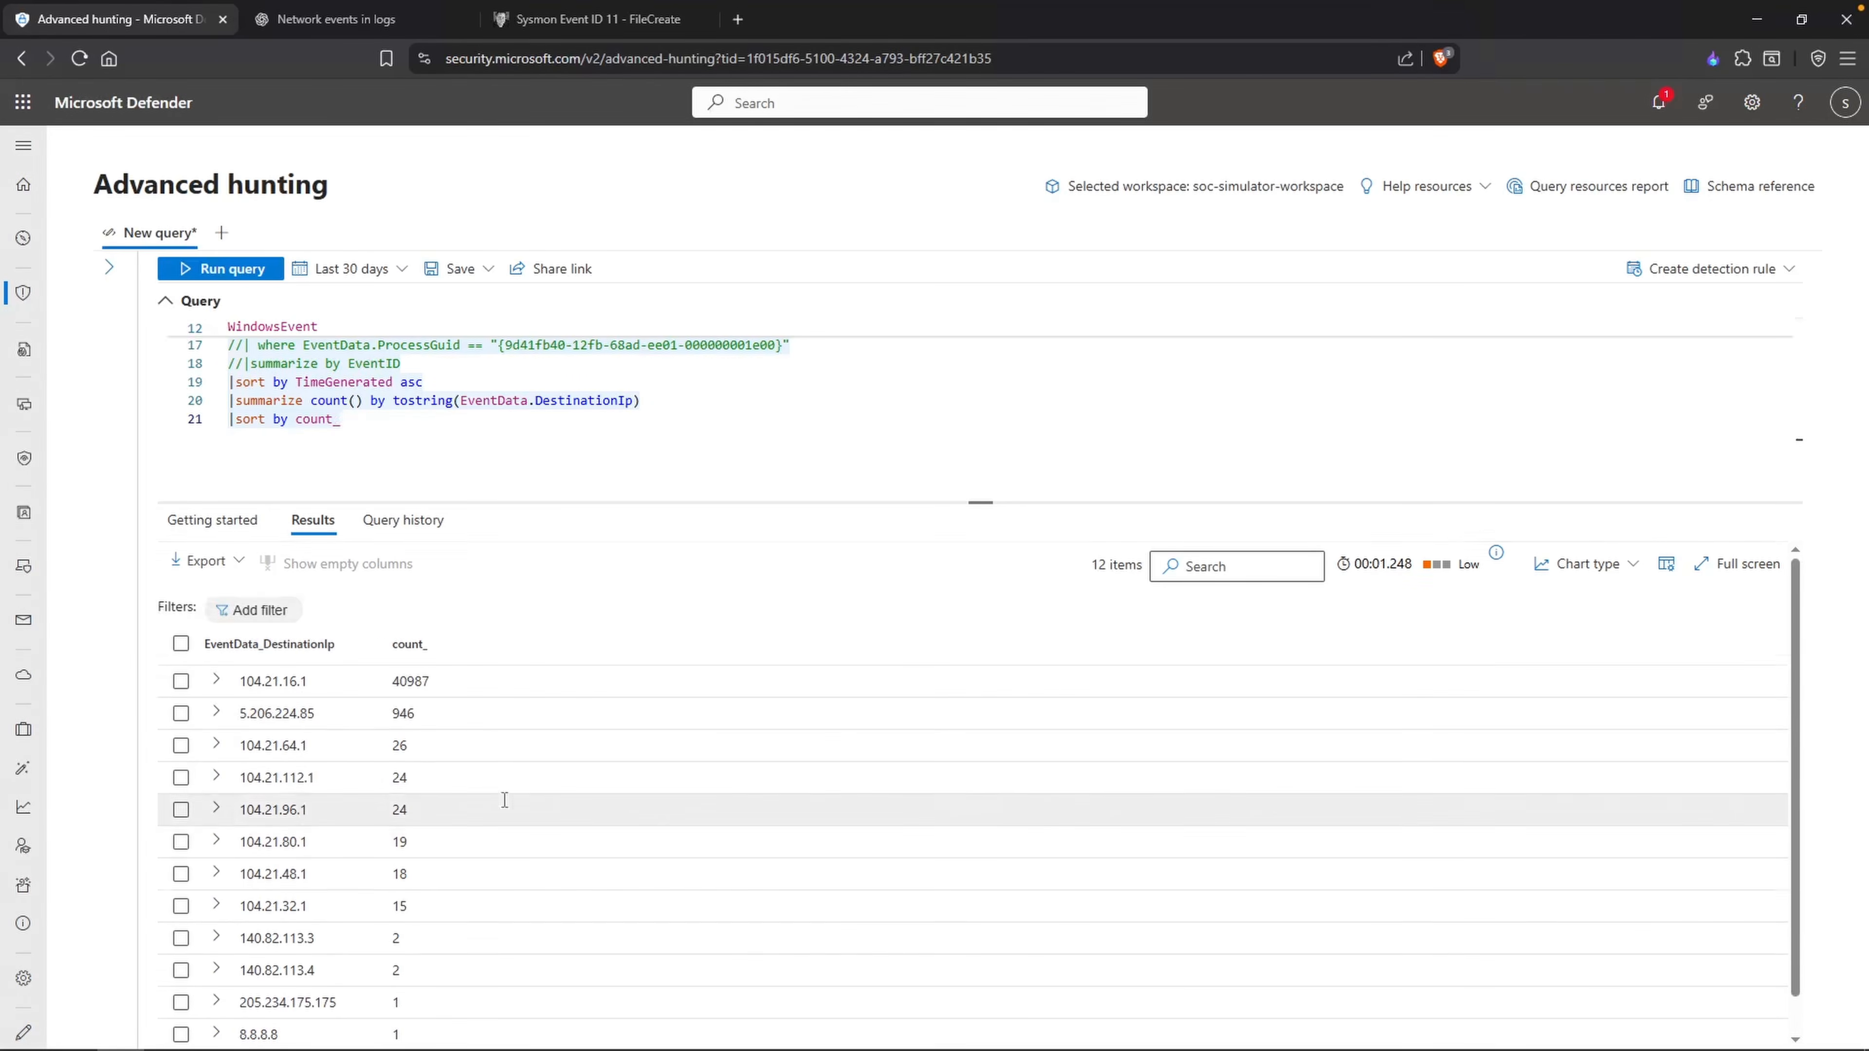
# Step: Check the number of result items and inspect the record for destination 104.21.16.1
pyautogui.doubleClick(1100, 564)
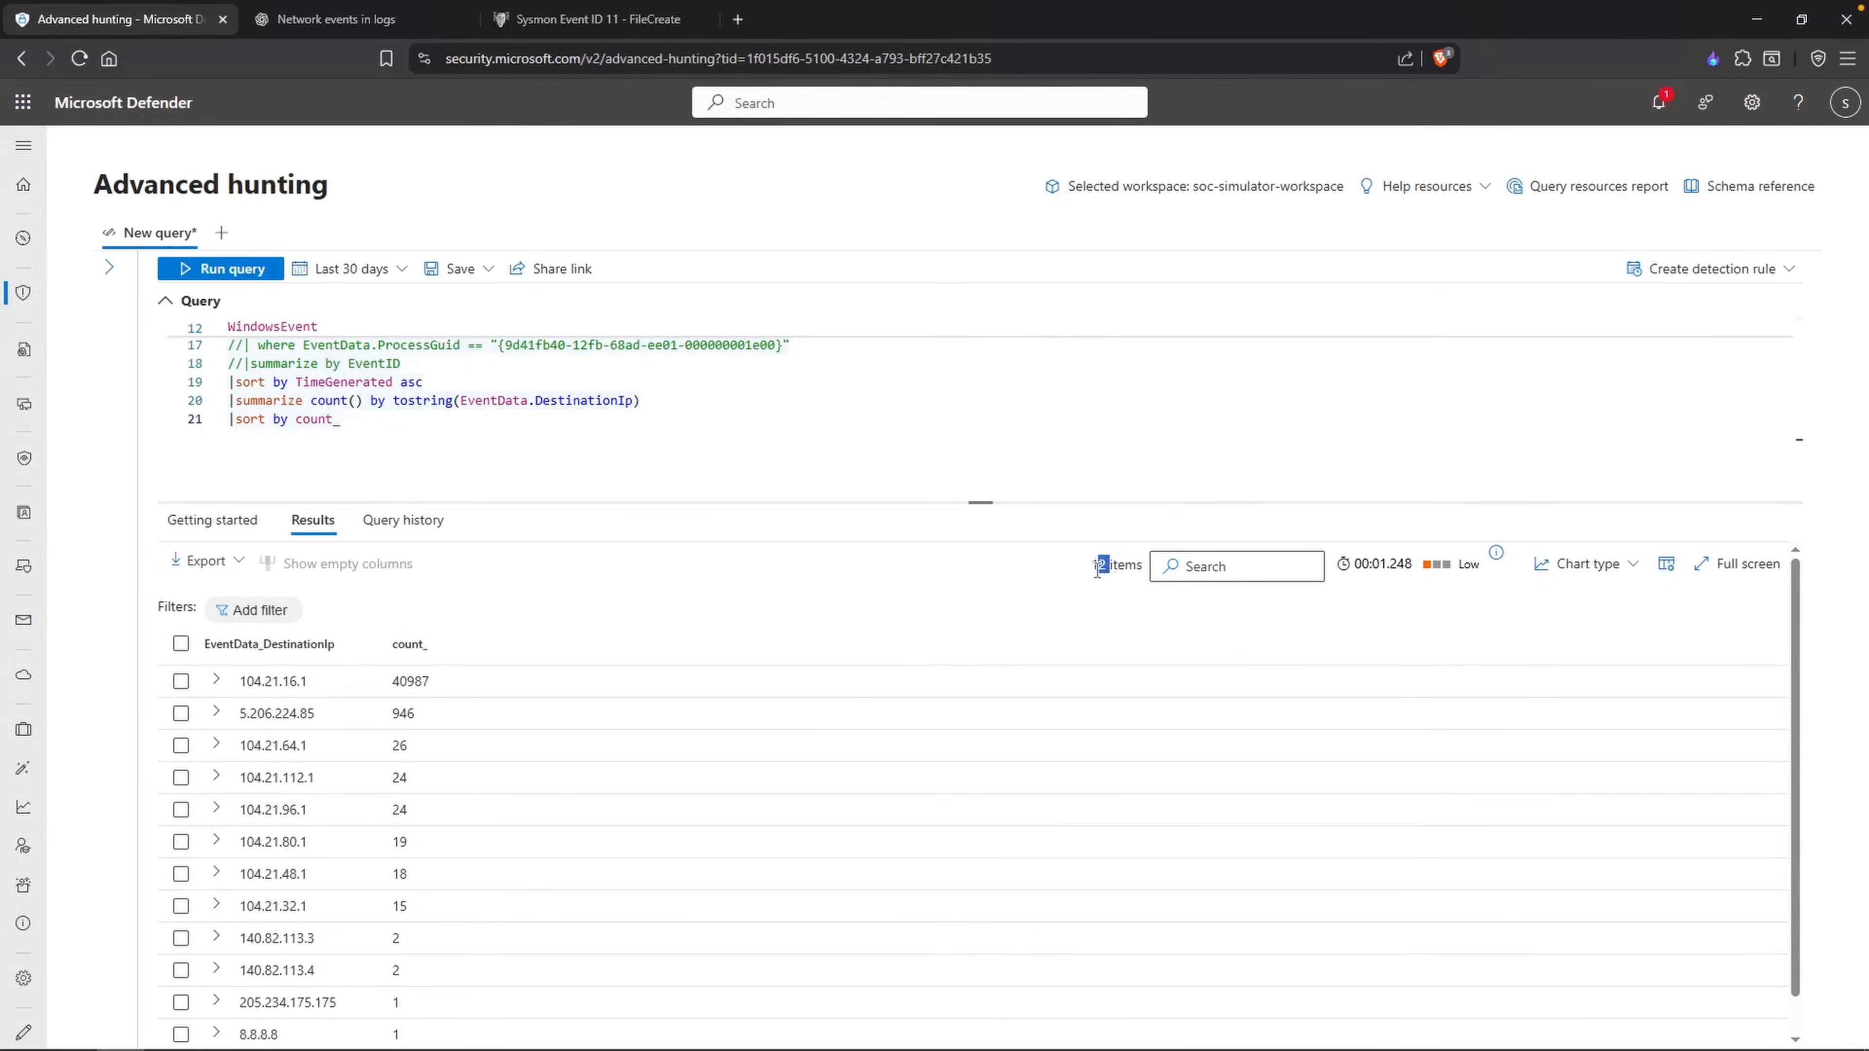
pyautogui.click(458, 417)
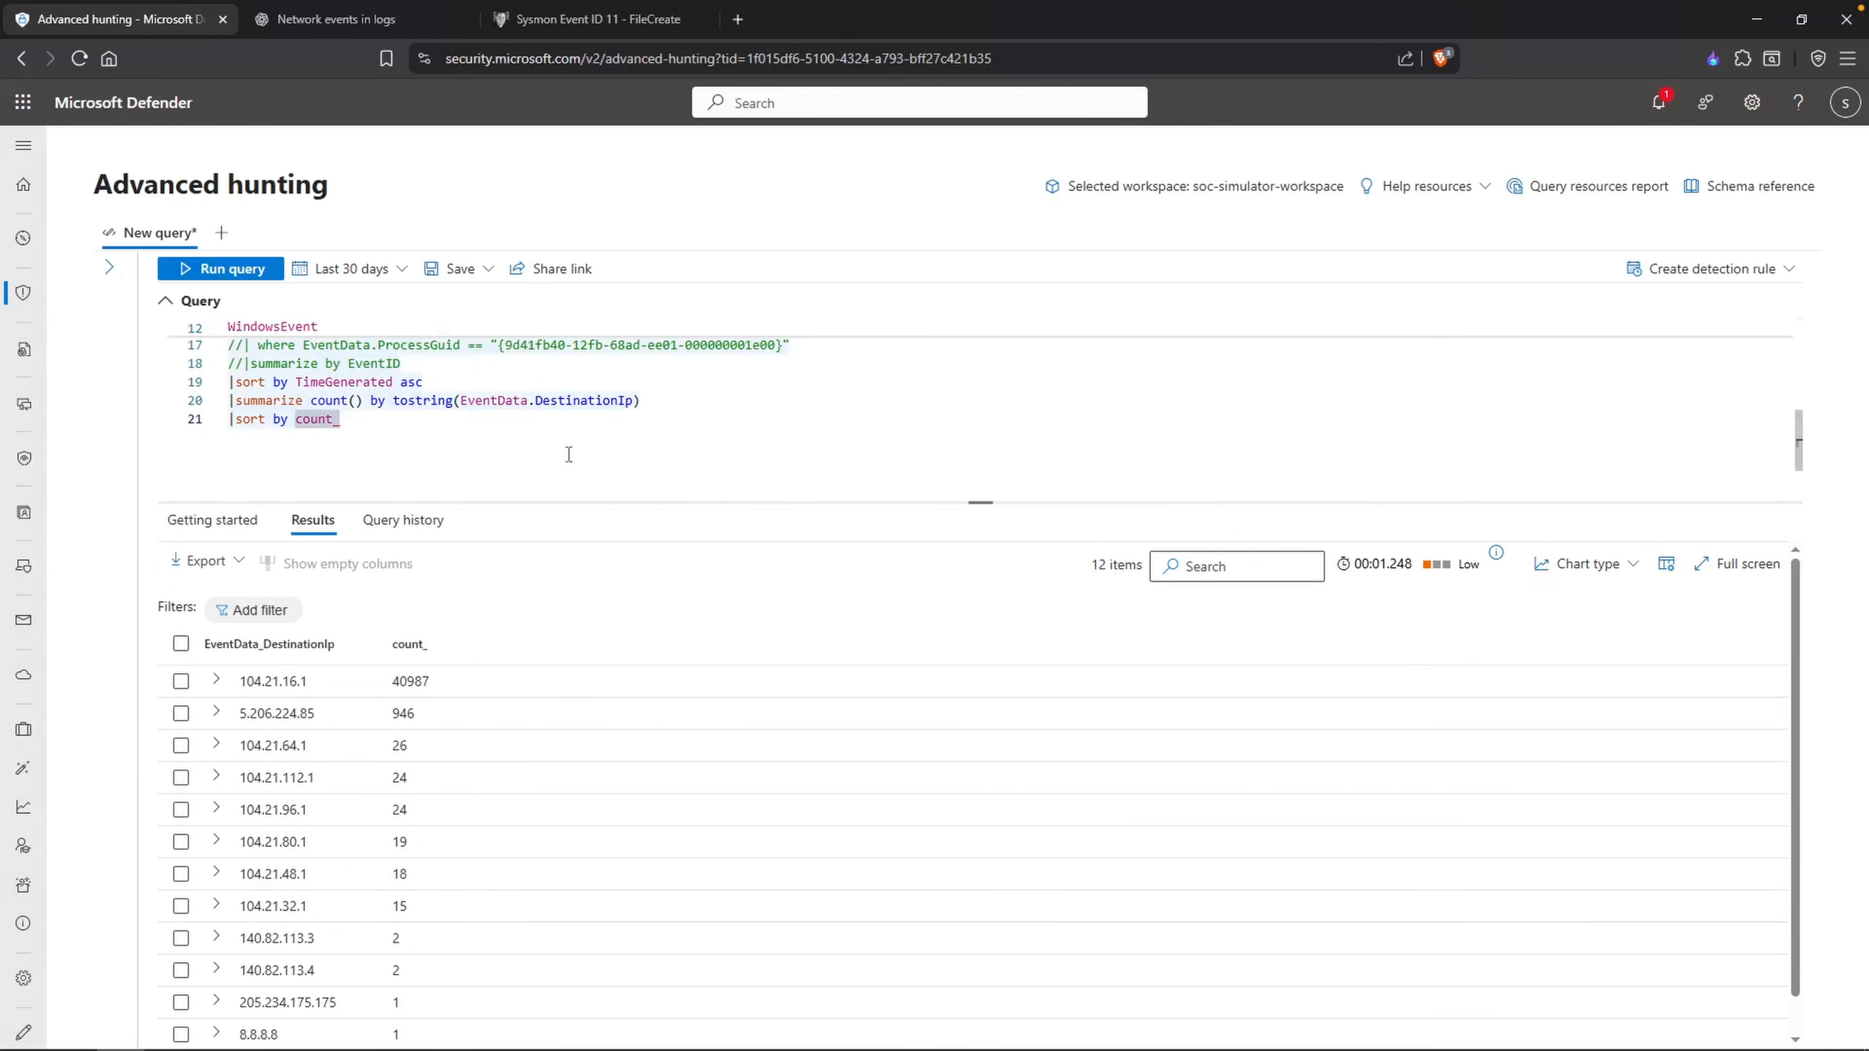
pyautogui.doubleClick(319, 683)
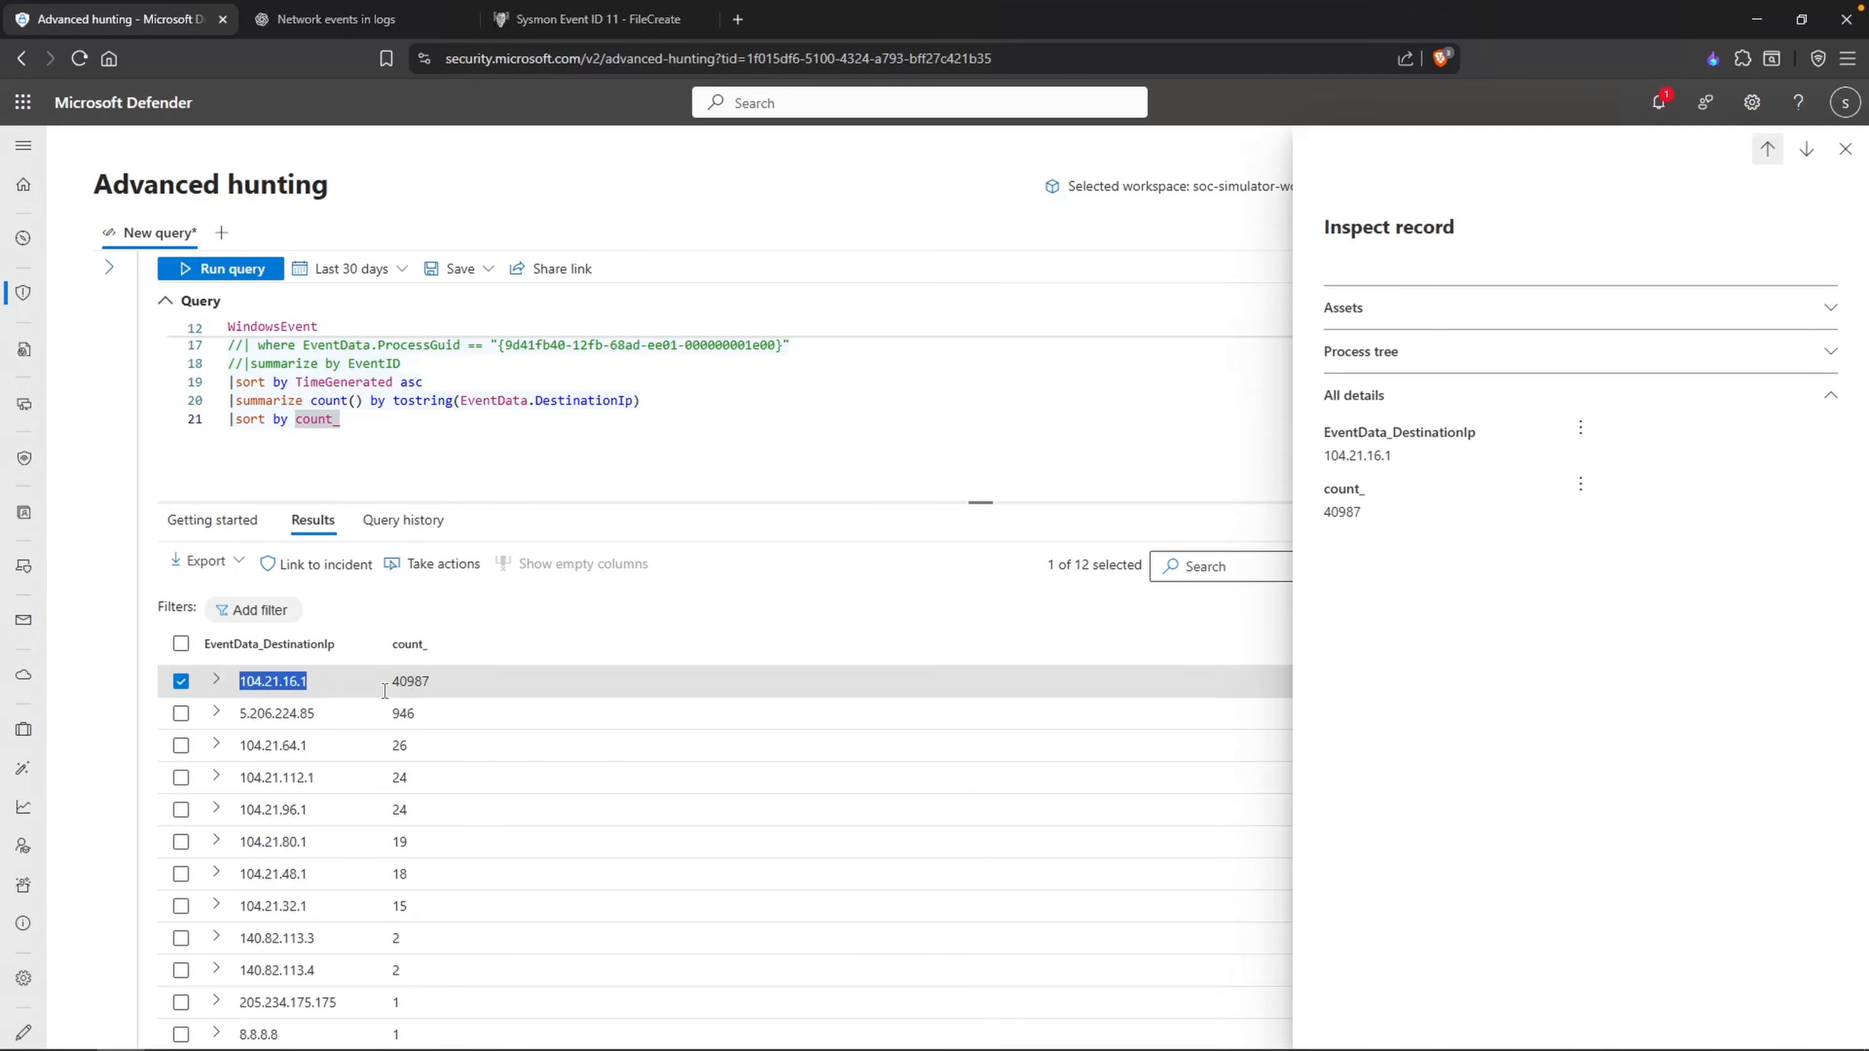
pyautogui.click(1845, 150)
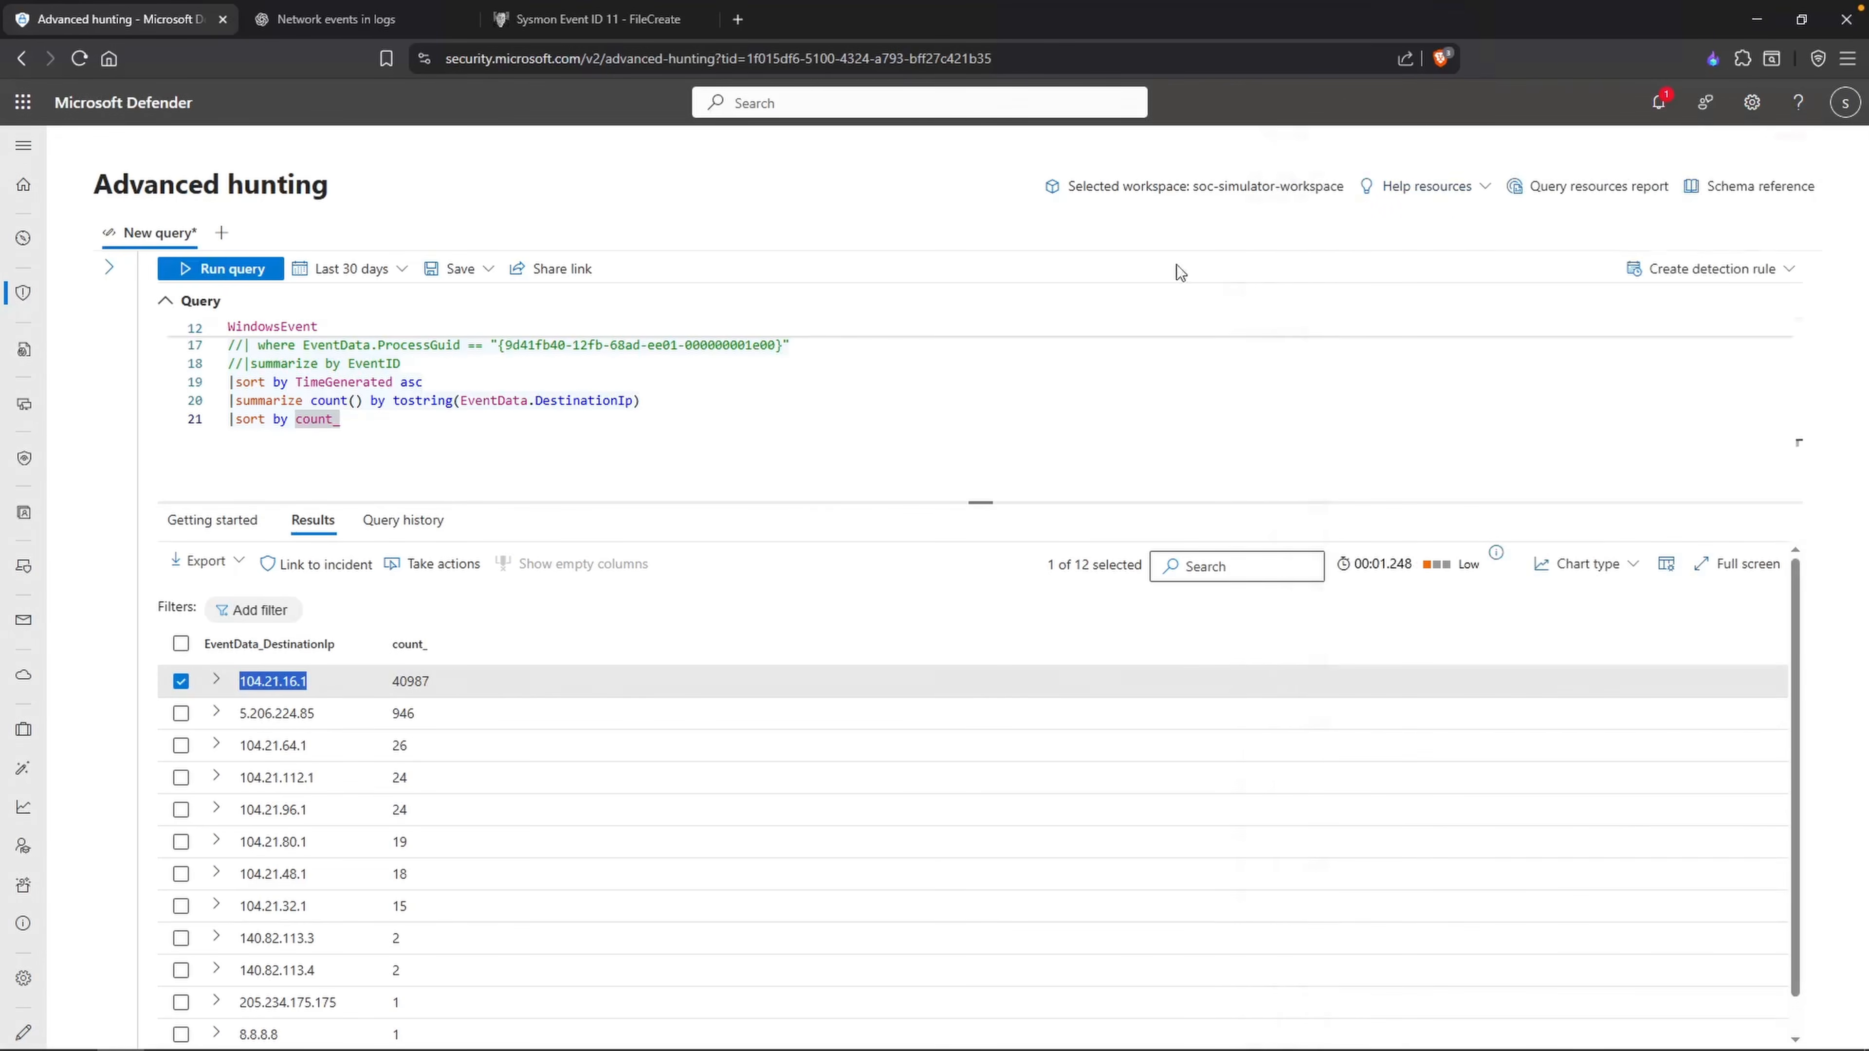
# Step: Review the earlier query blocks and browse the Devices tables in the schema
pyautogui.scroll(2, 762, 475)
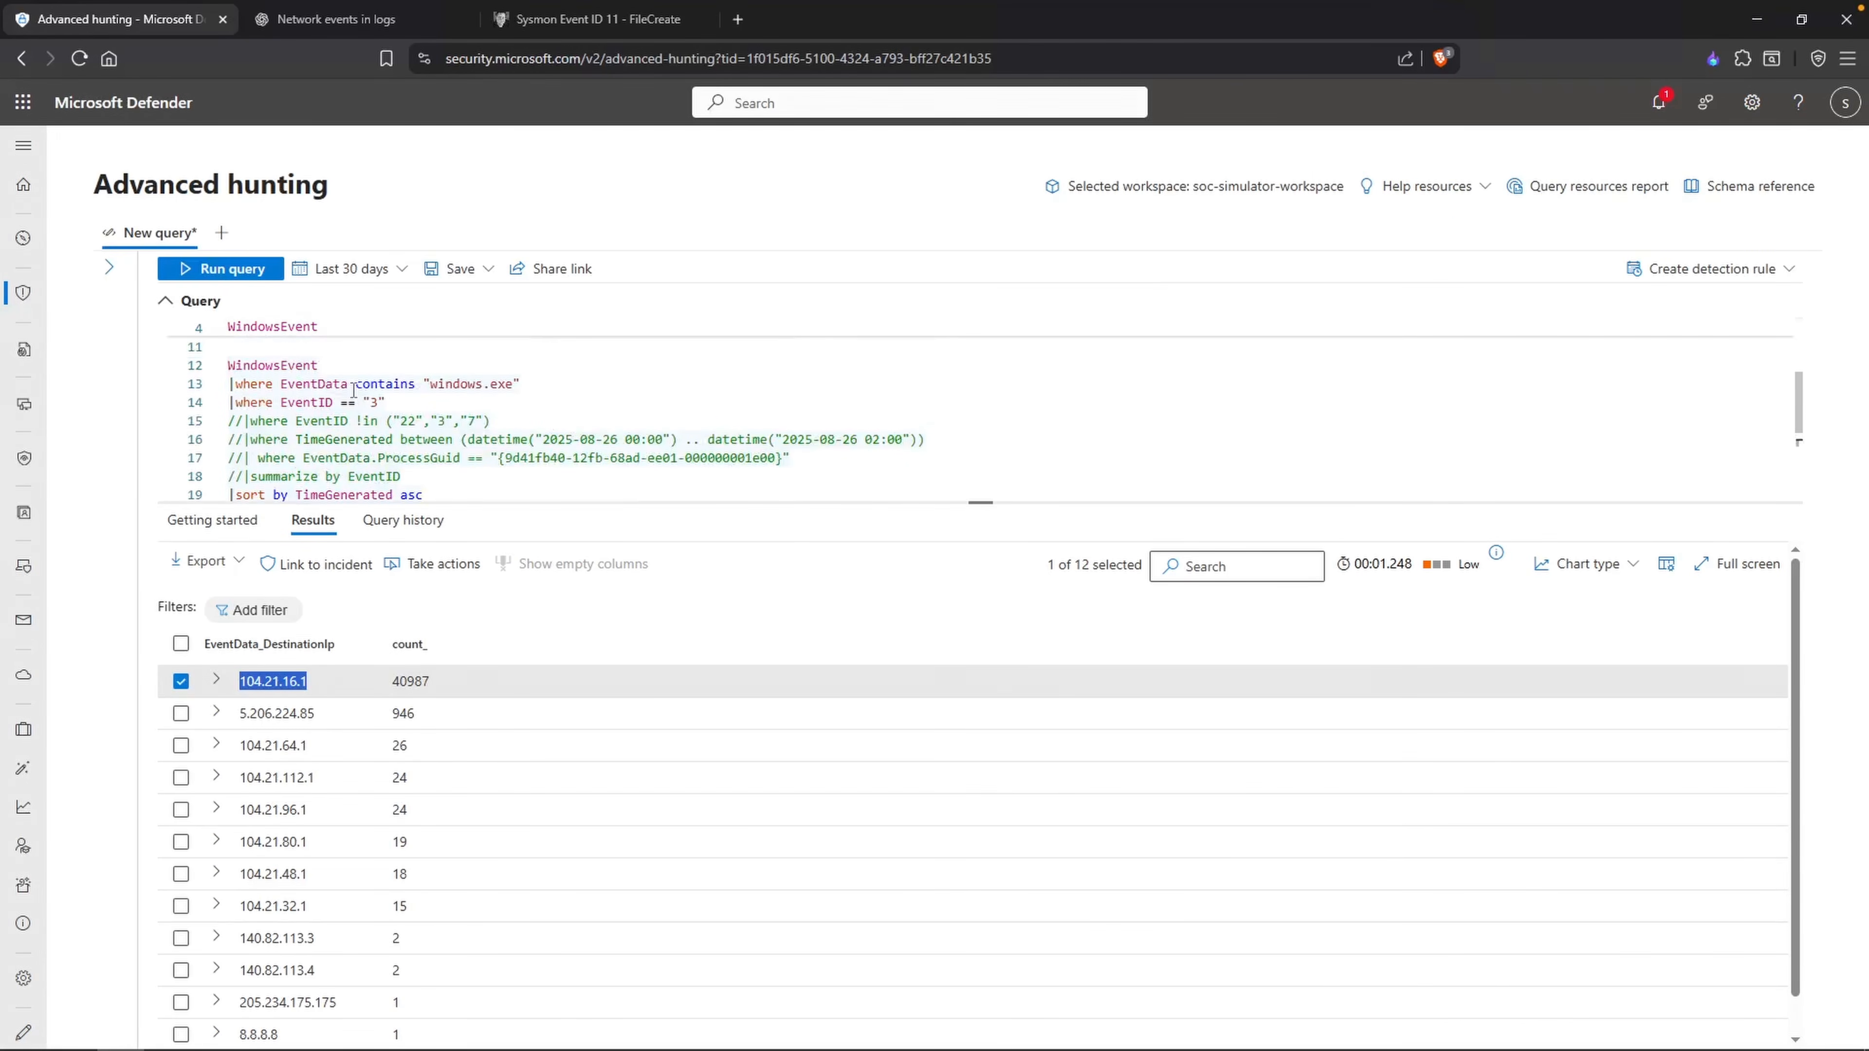
pyautogui.scroll(1, 353, 386)
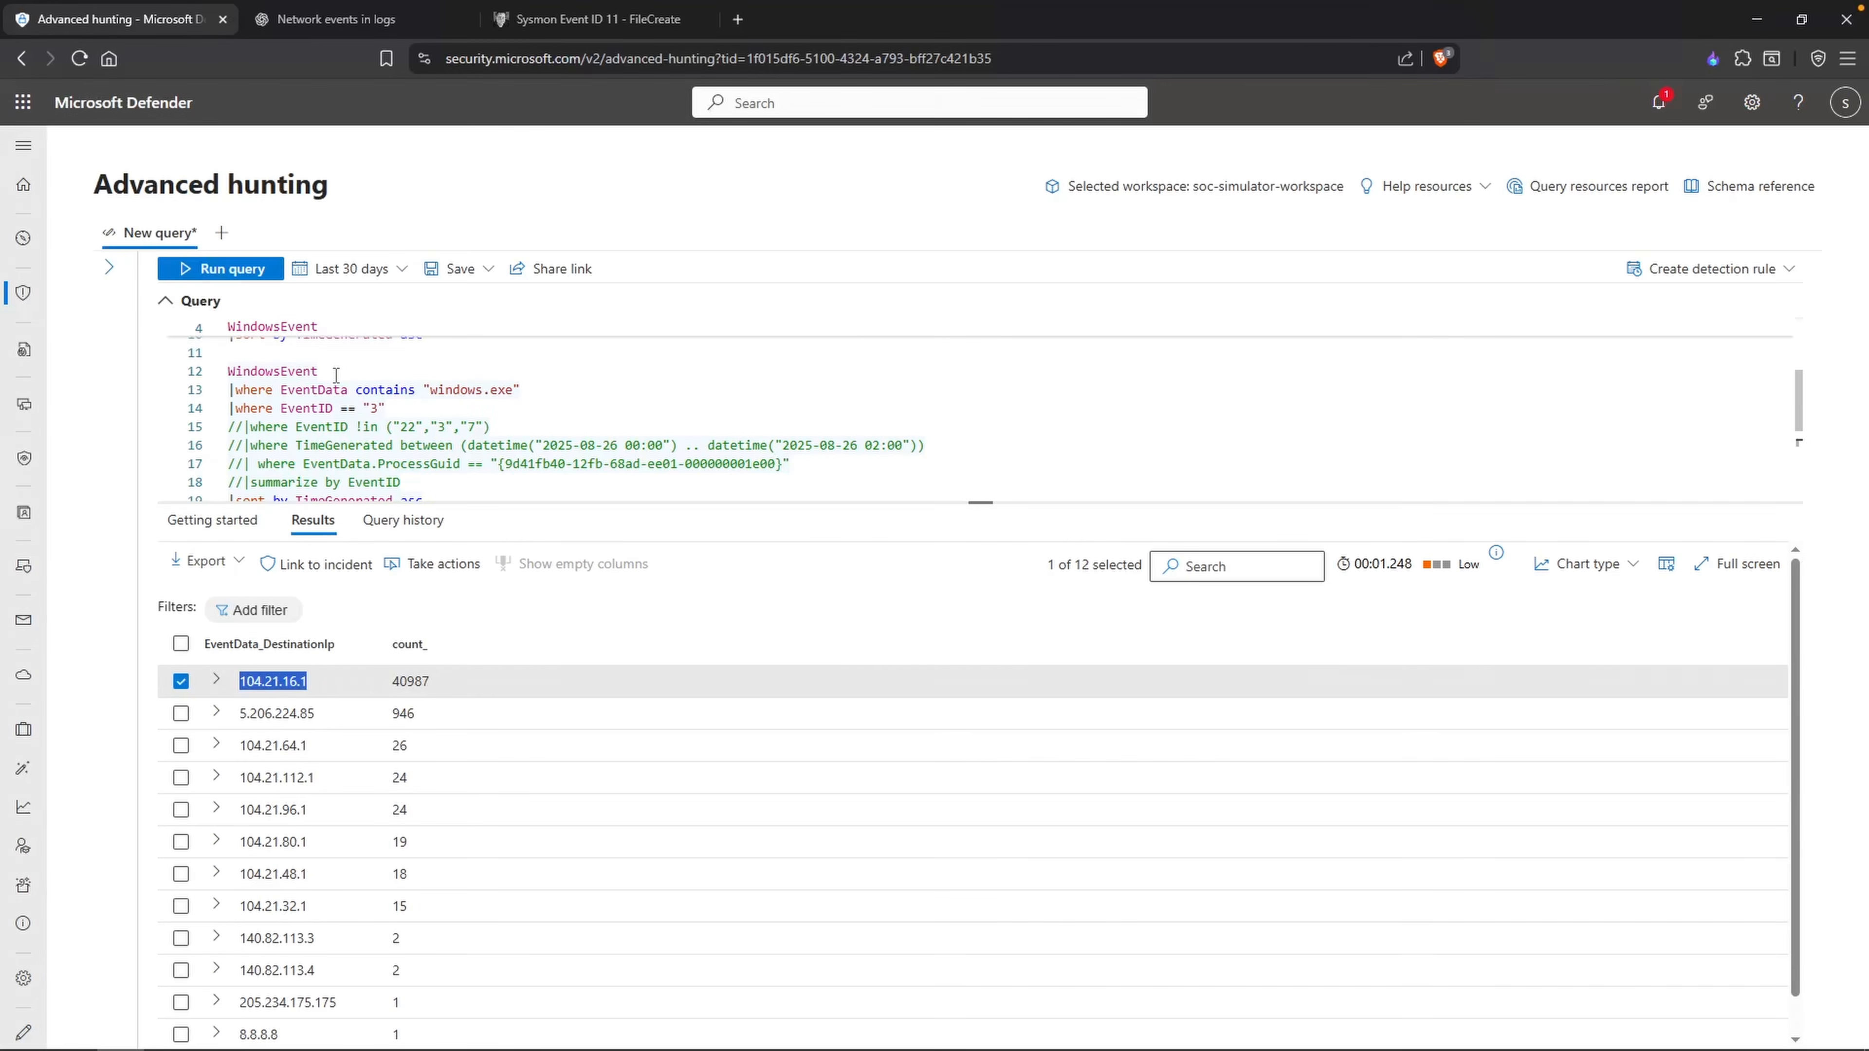
pyautogui.scroll(3, 336, 376)
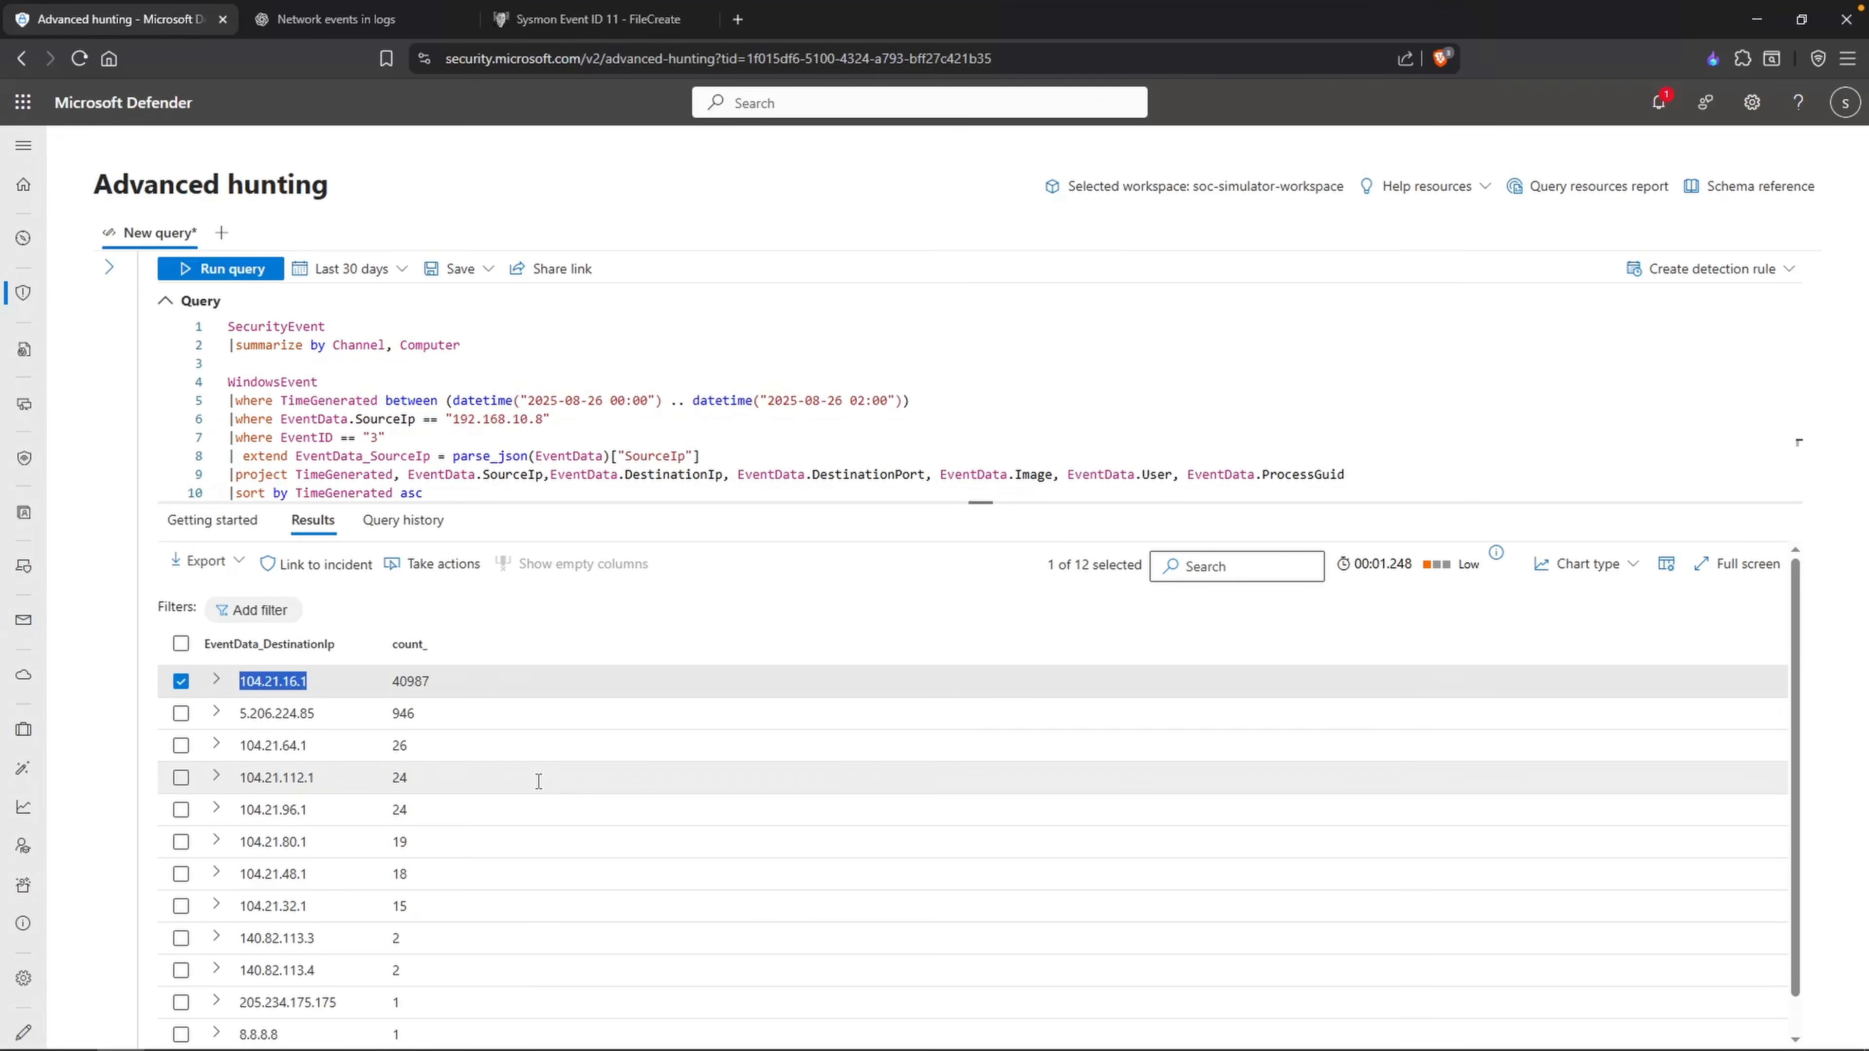
pyautogui.click(488, 353)
pyautogui.click(109, 267)
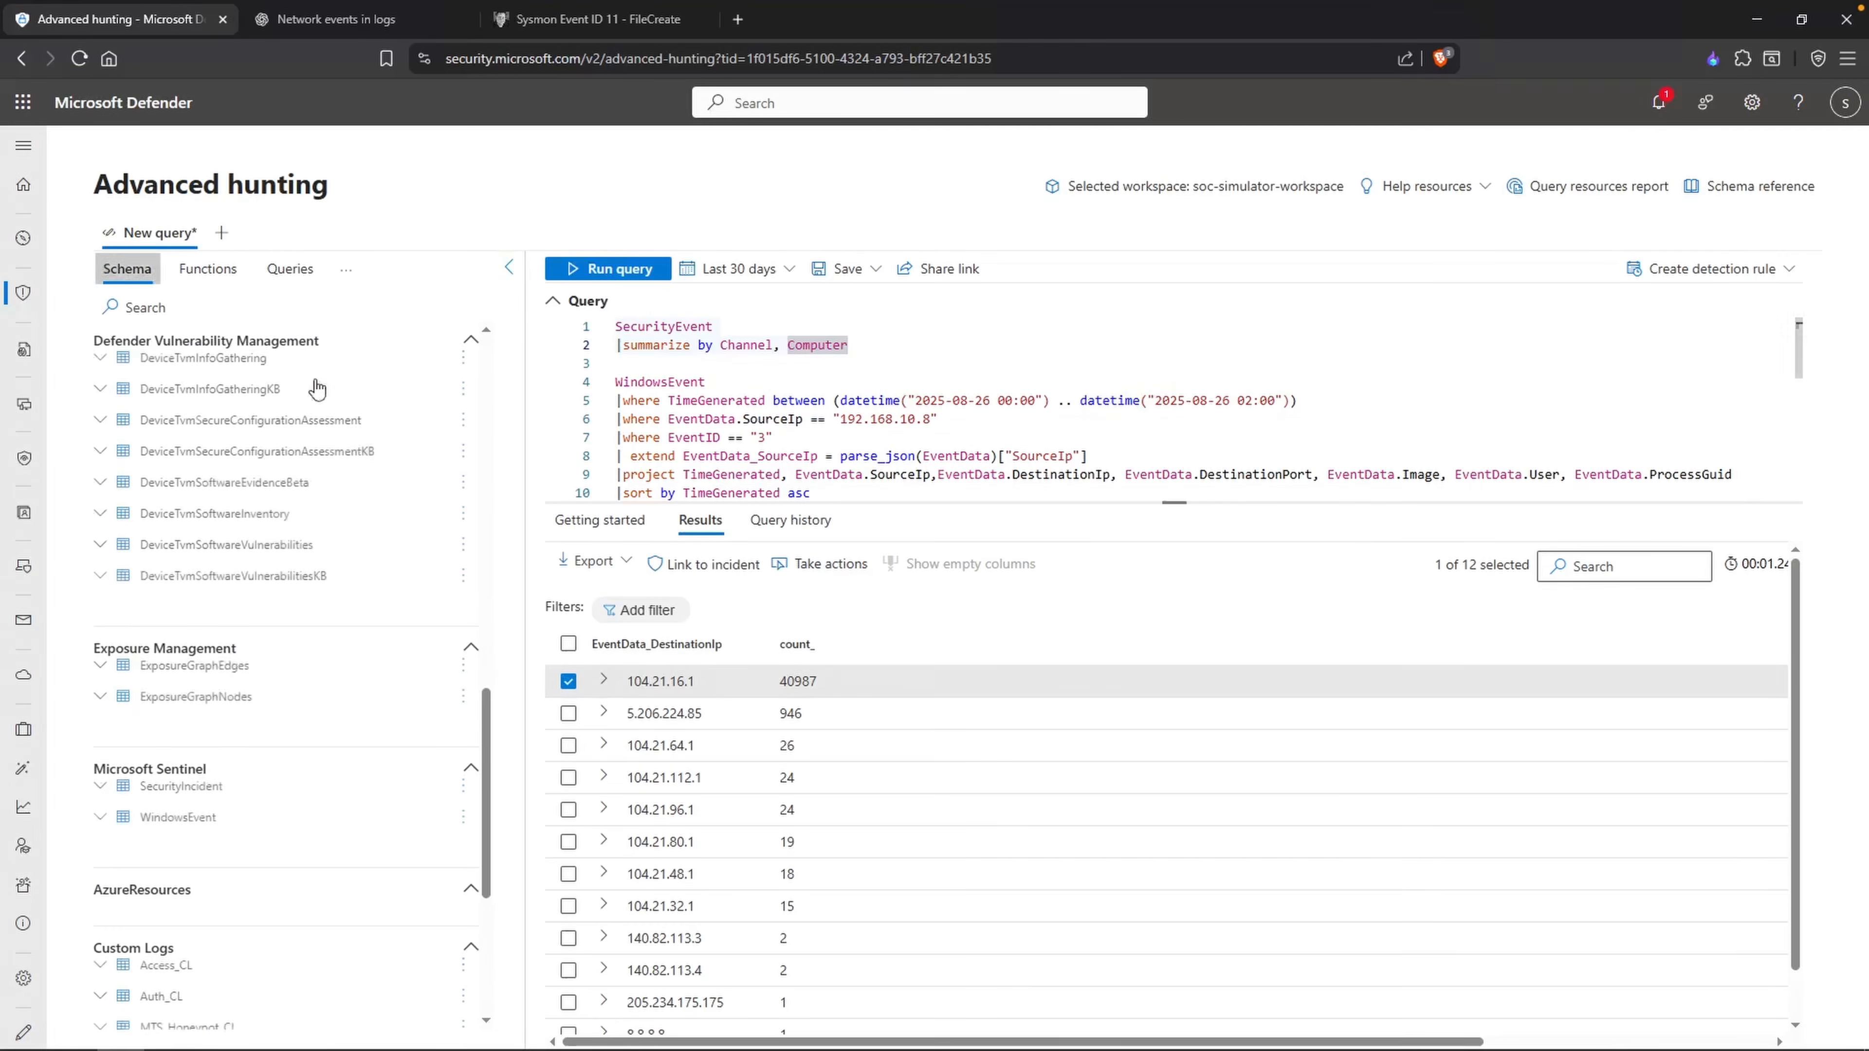
pyautogui.scroll(10, 259, 543)
pyautogui.scroll(-2, 284, 510)
pyautogui.scroll(-1, 280, 728)
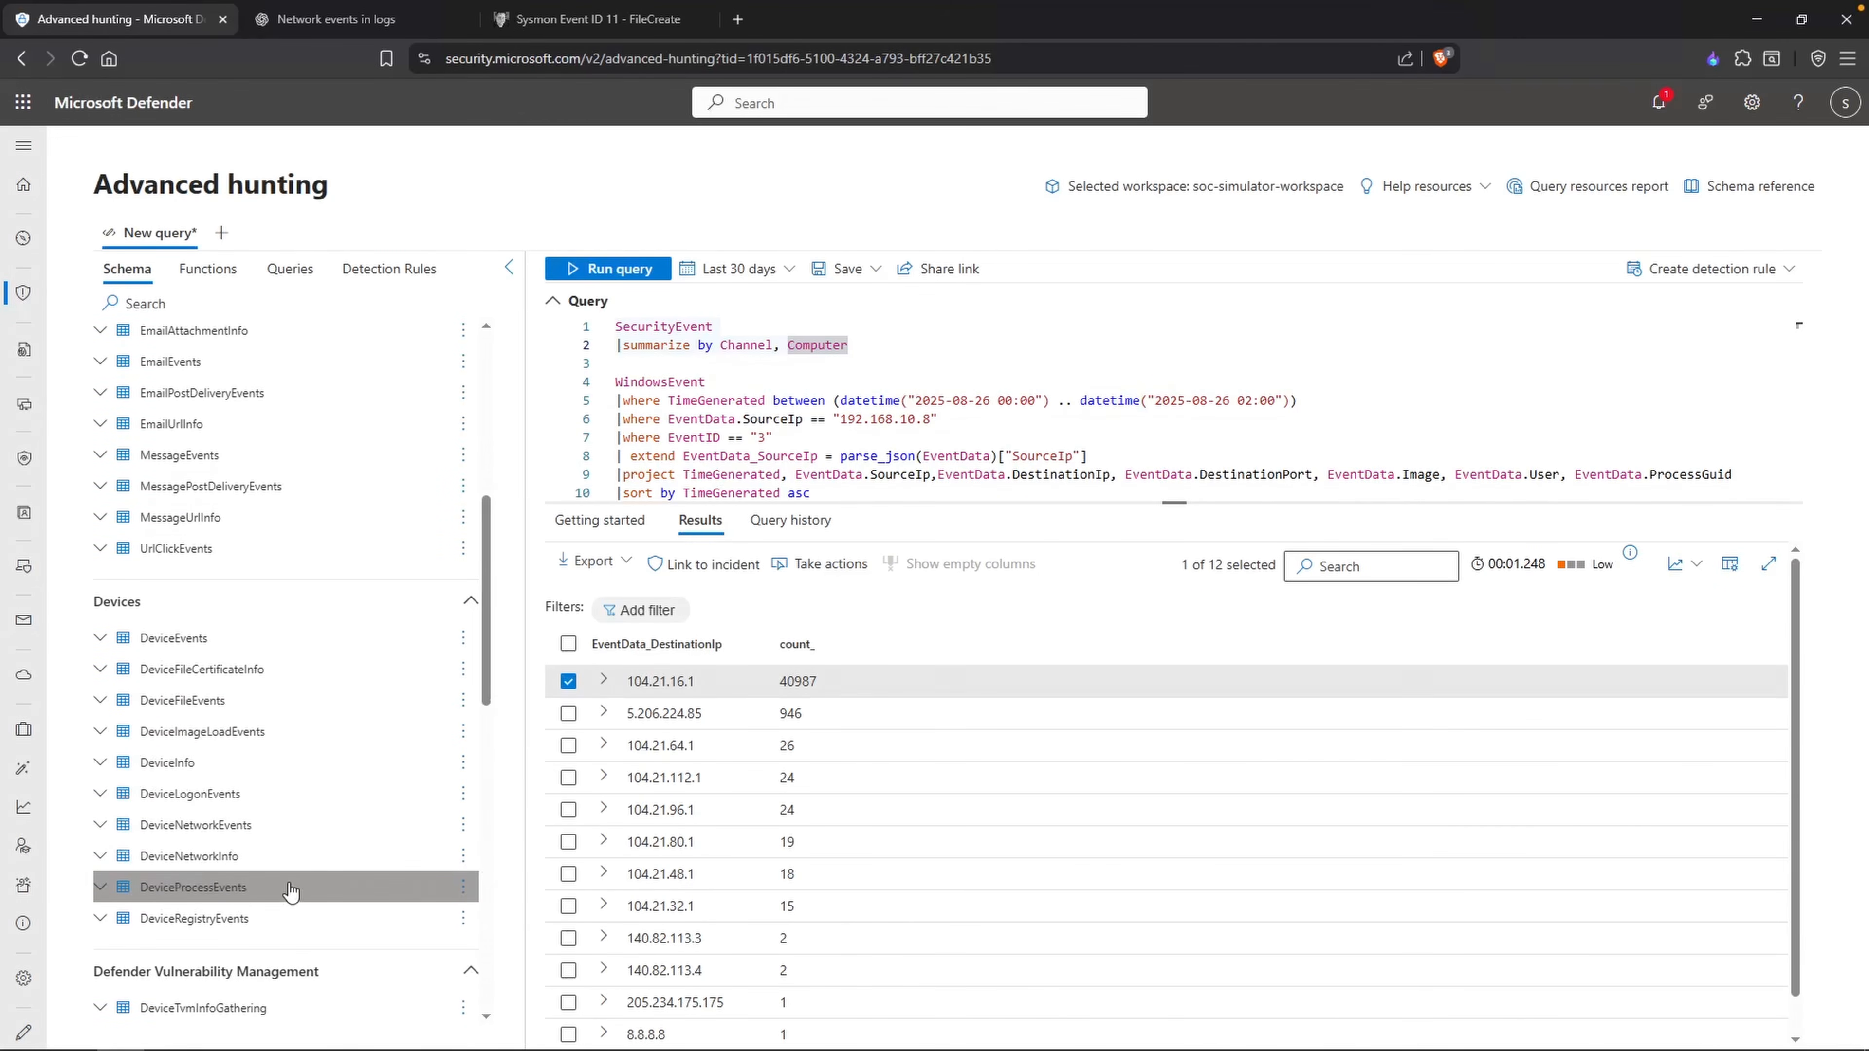
pyautogui.scroll(-1, 846, 455)
pyautogui.scroll(1, 846, 455)
pyautogui.scroll(-2, 845, 456)
# Step: Change the EventData filter to "Gdh7tSv.exe", set the event filter to EventID == "1", and run the query
pyautogui.doubleClick(844, 450)
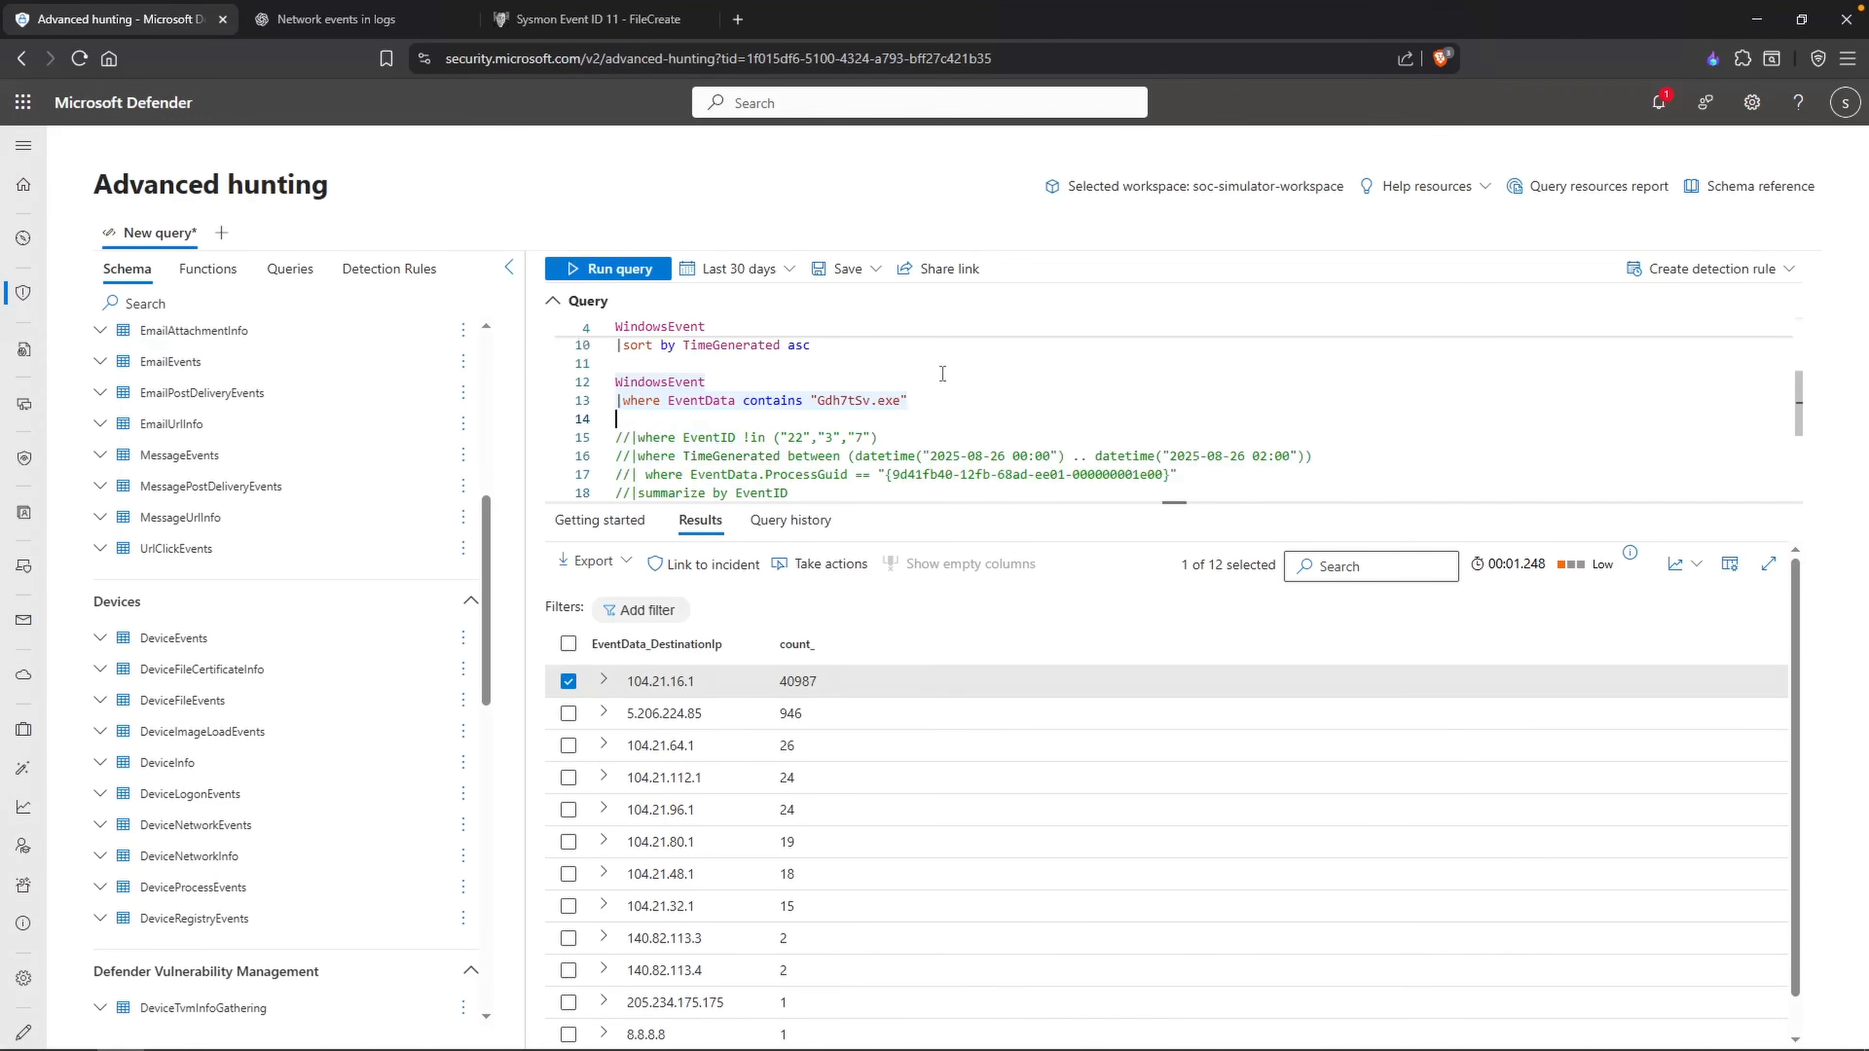
pyautogui.write('|')
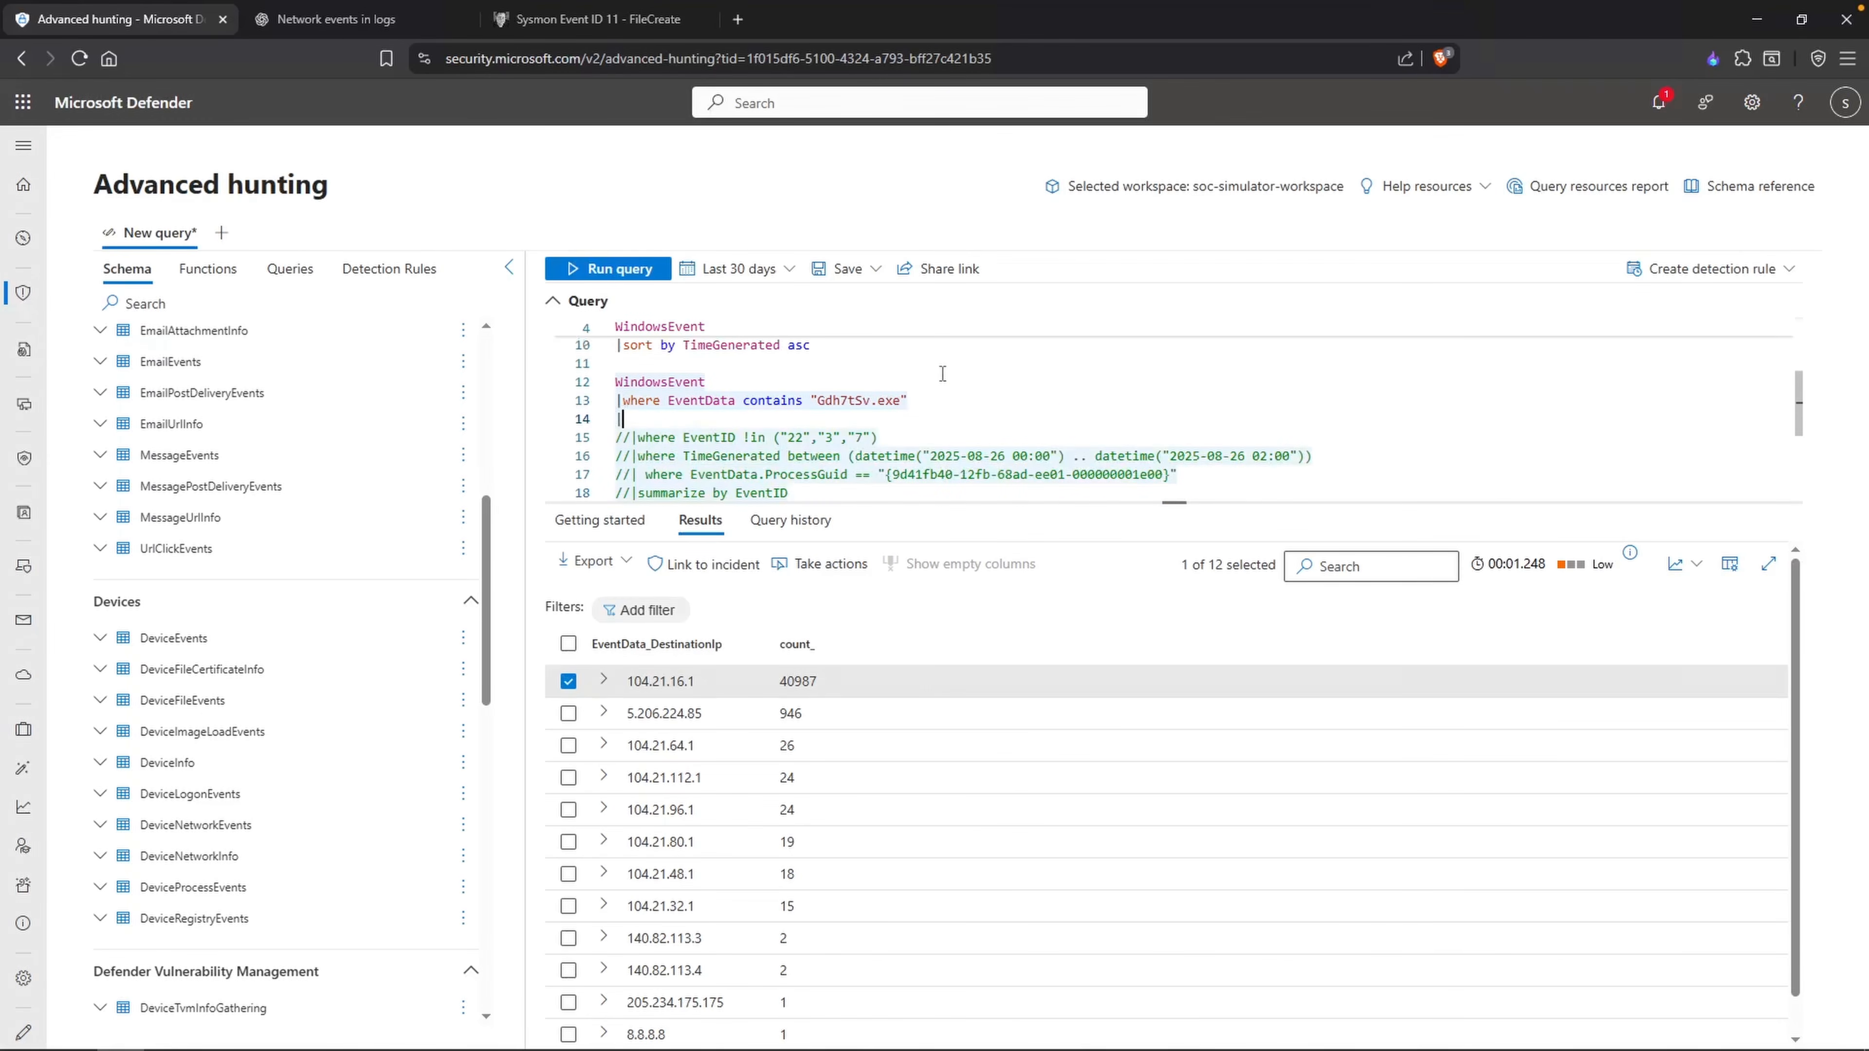
pyautogui.write('where EventID == "1"')
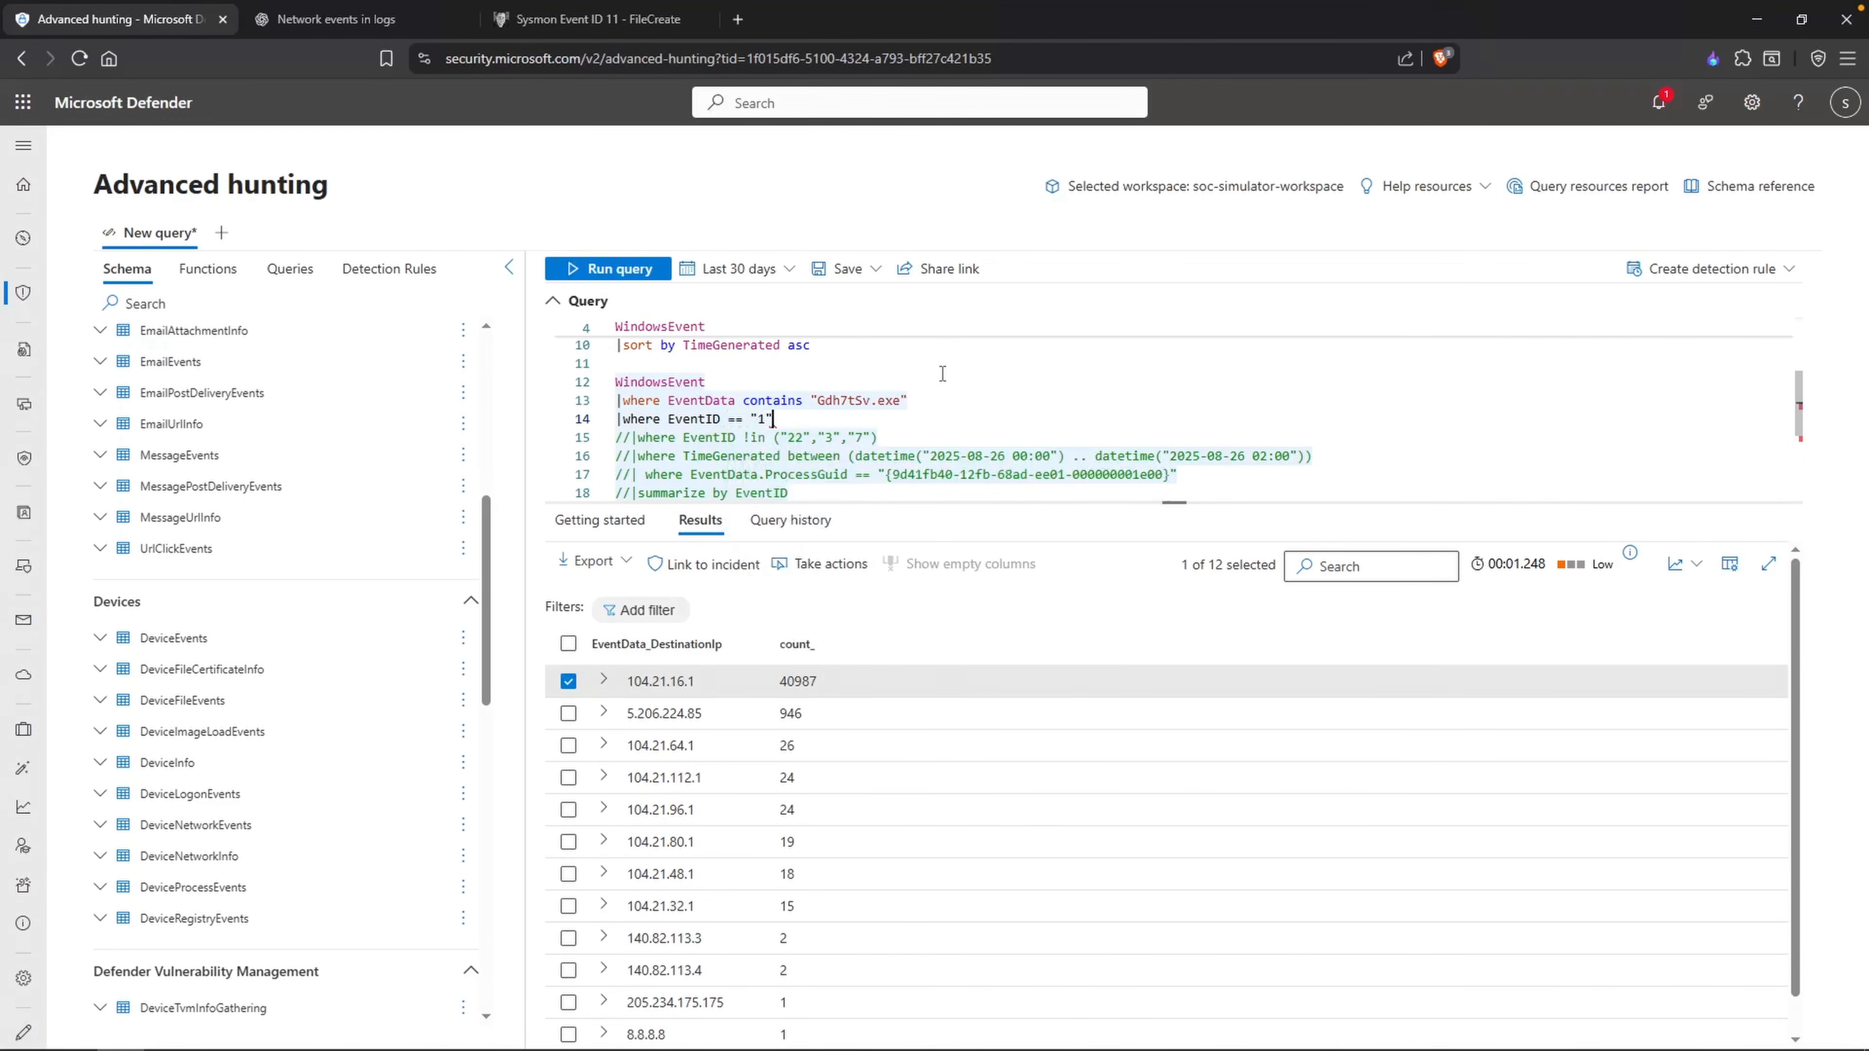
pyautogui.hotkey('shift', 'Return')
# Step: Expand the EventData of the Gdh7tSv.exe process creation event and copy its SHA1 hash
pyautogui.moveTo(817, 401); pyautogui.dragTo(868, 401)
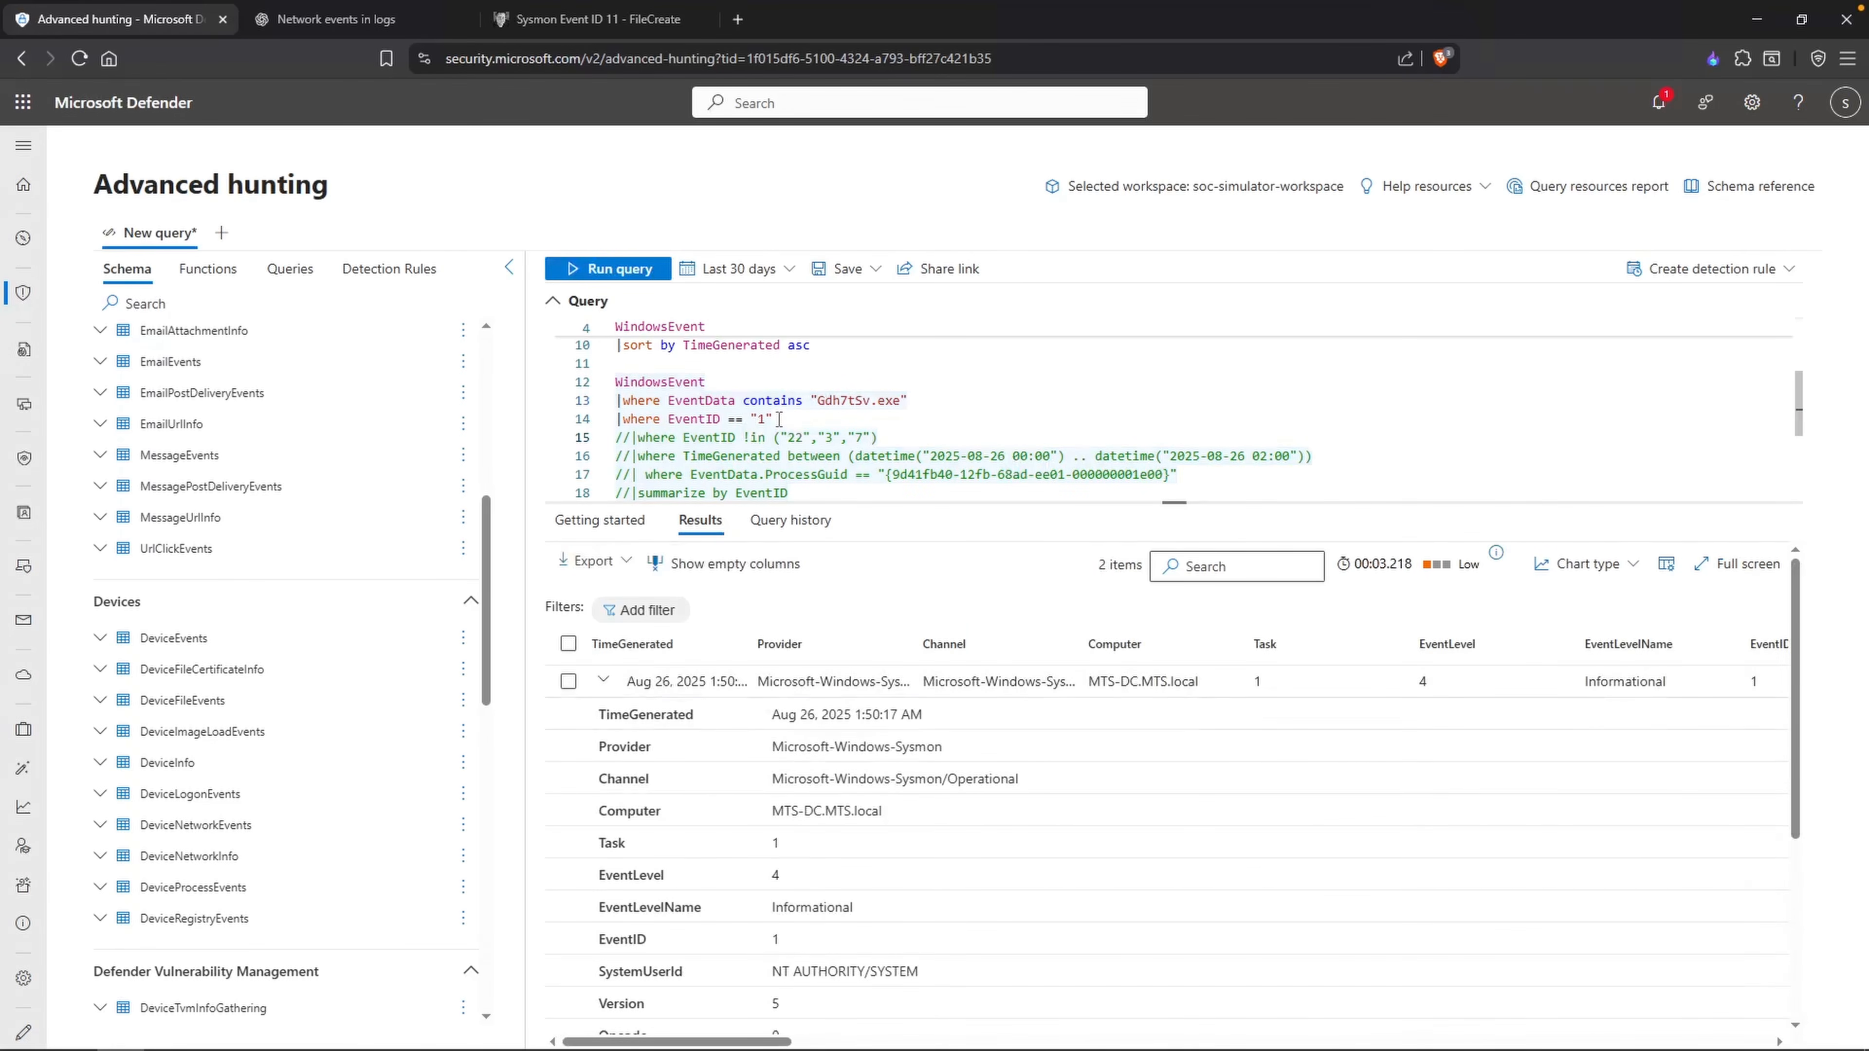
pyautogui.moveTo(776, 419); pyautogui.dragTo(746, 420)
pyautogui.click(883, 401)
pyautogui.scroll(-4, 921, 821)
pyautogui.click(576, 883)
pyautogui.scroll(-5, 785, 799)
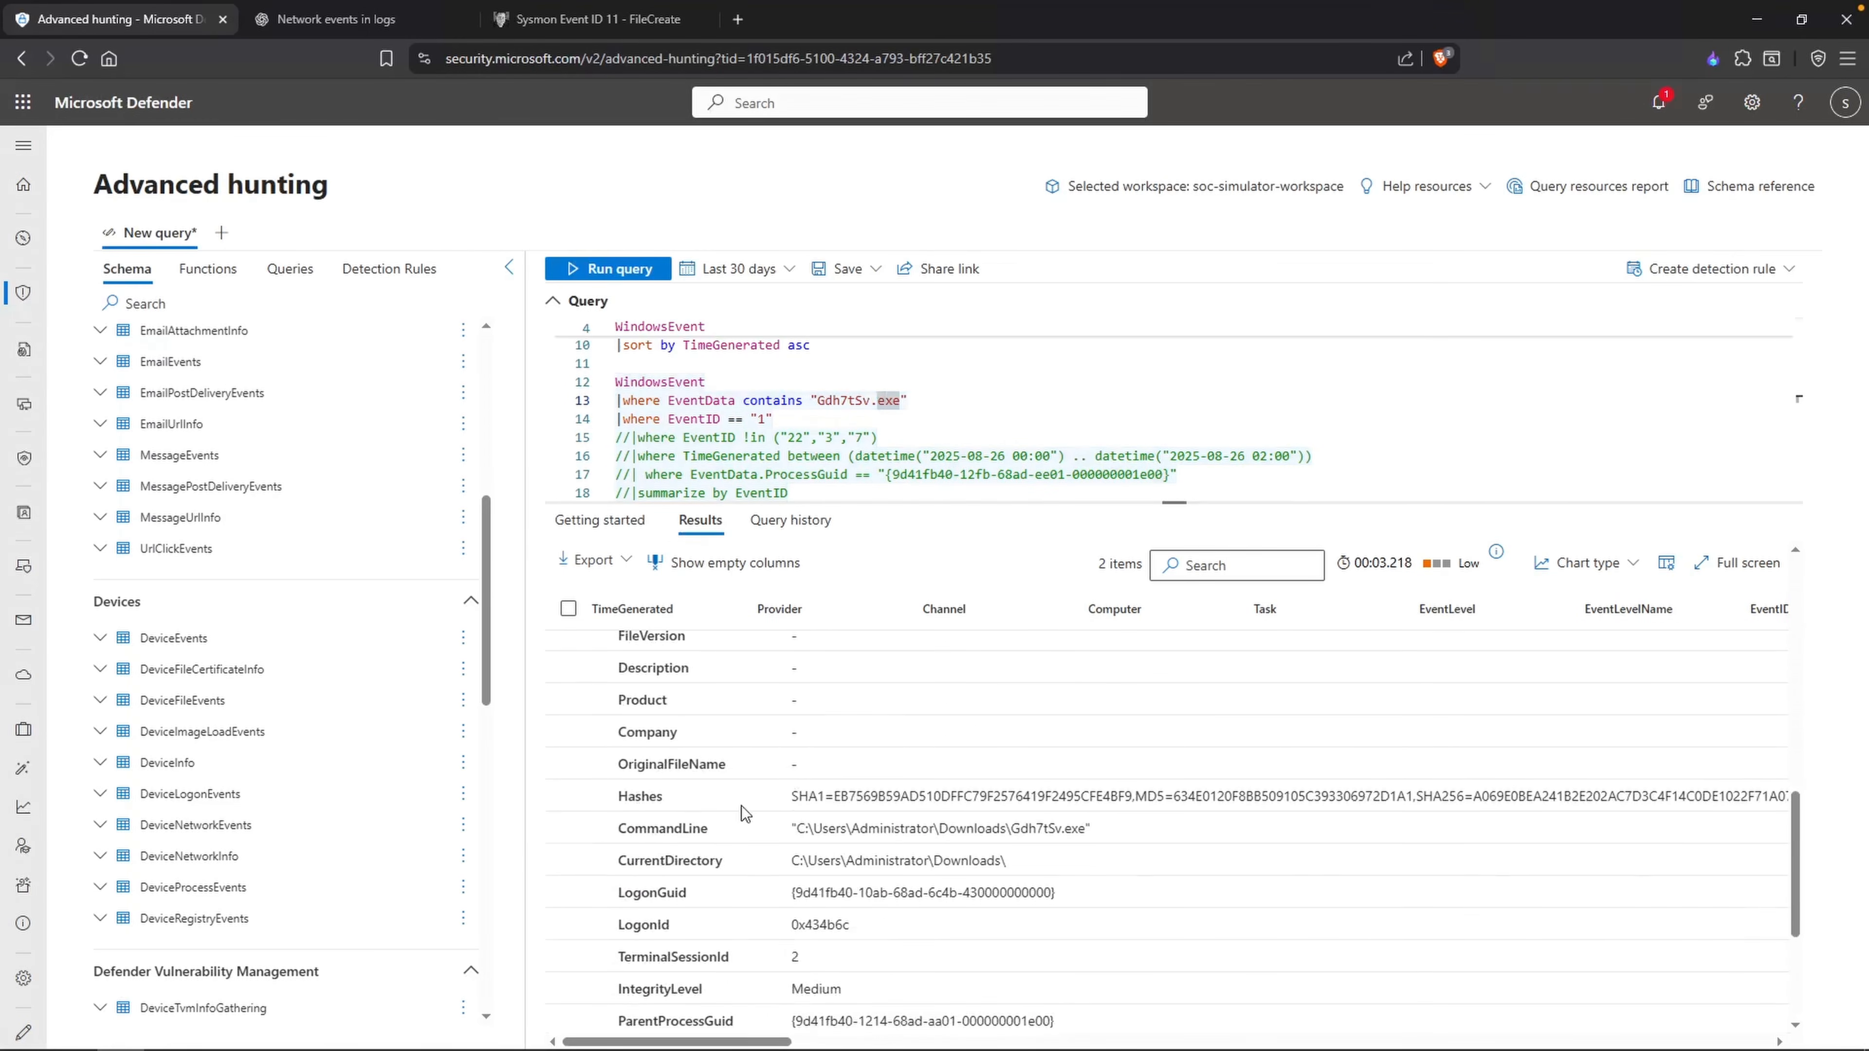
pyautogui.moveTo(834, 796); pyautogui.dragTo(1131, 796)
# Step: Open virustotal.com in a new browser tab and search for the copied SHA1 hash
pyautogui.hotkey('ctrl', 't')
pyautogui.write('virustotal.com')
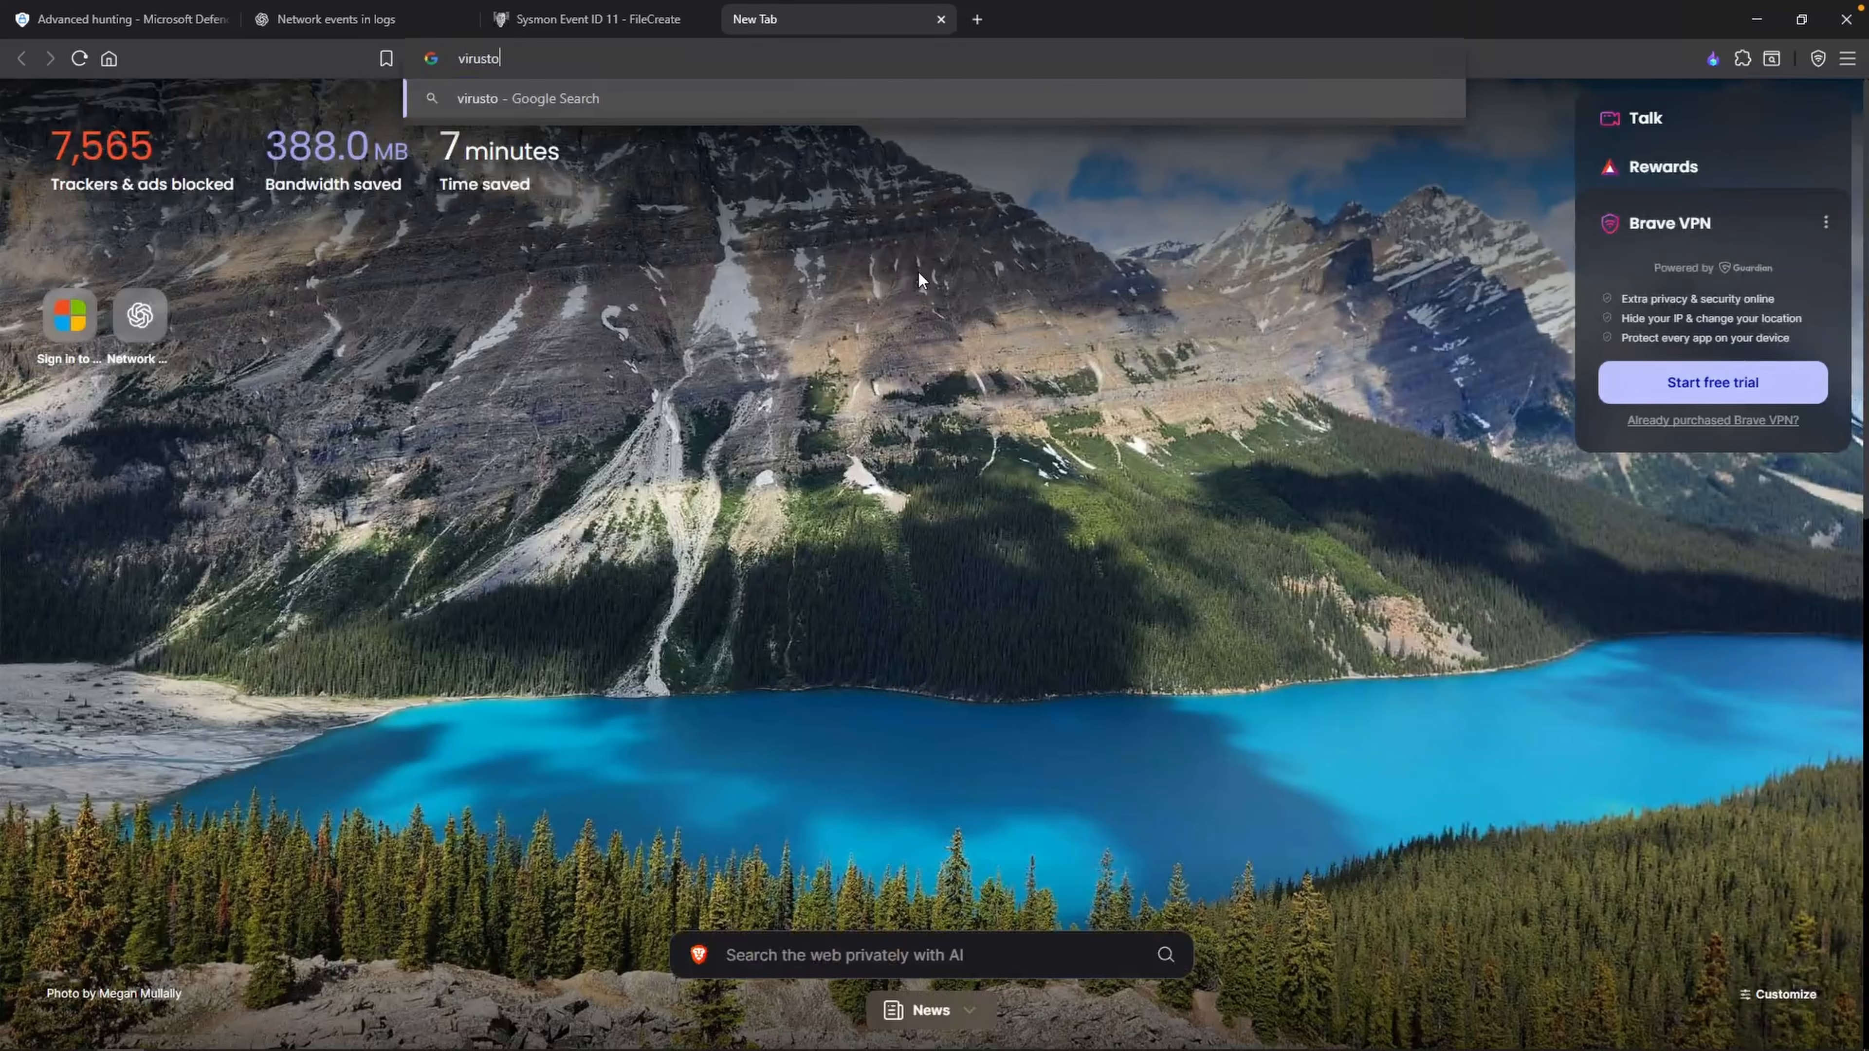
pyautogui.press('Return')
pyautogui.hotkey('ctrl', 'v')
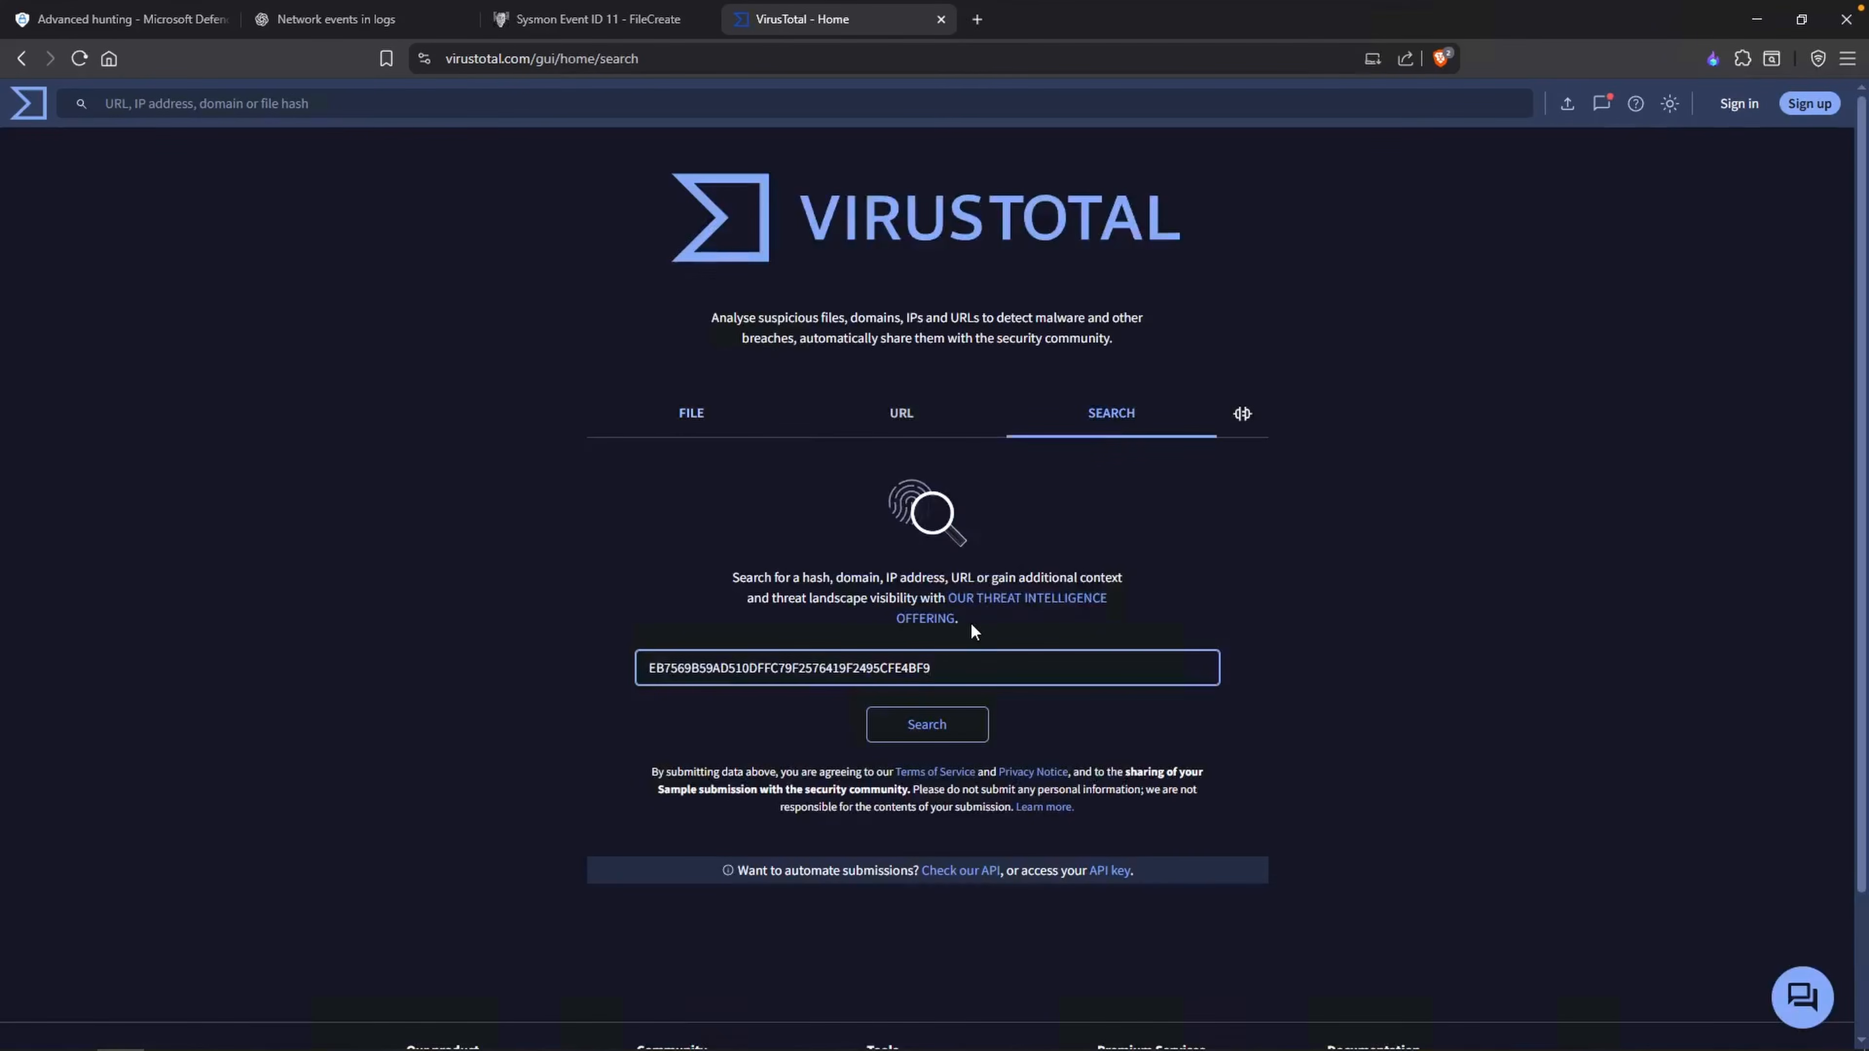
pyautogui.press('Return')
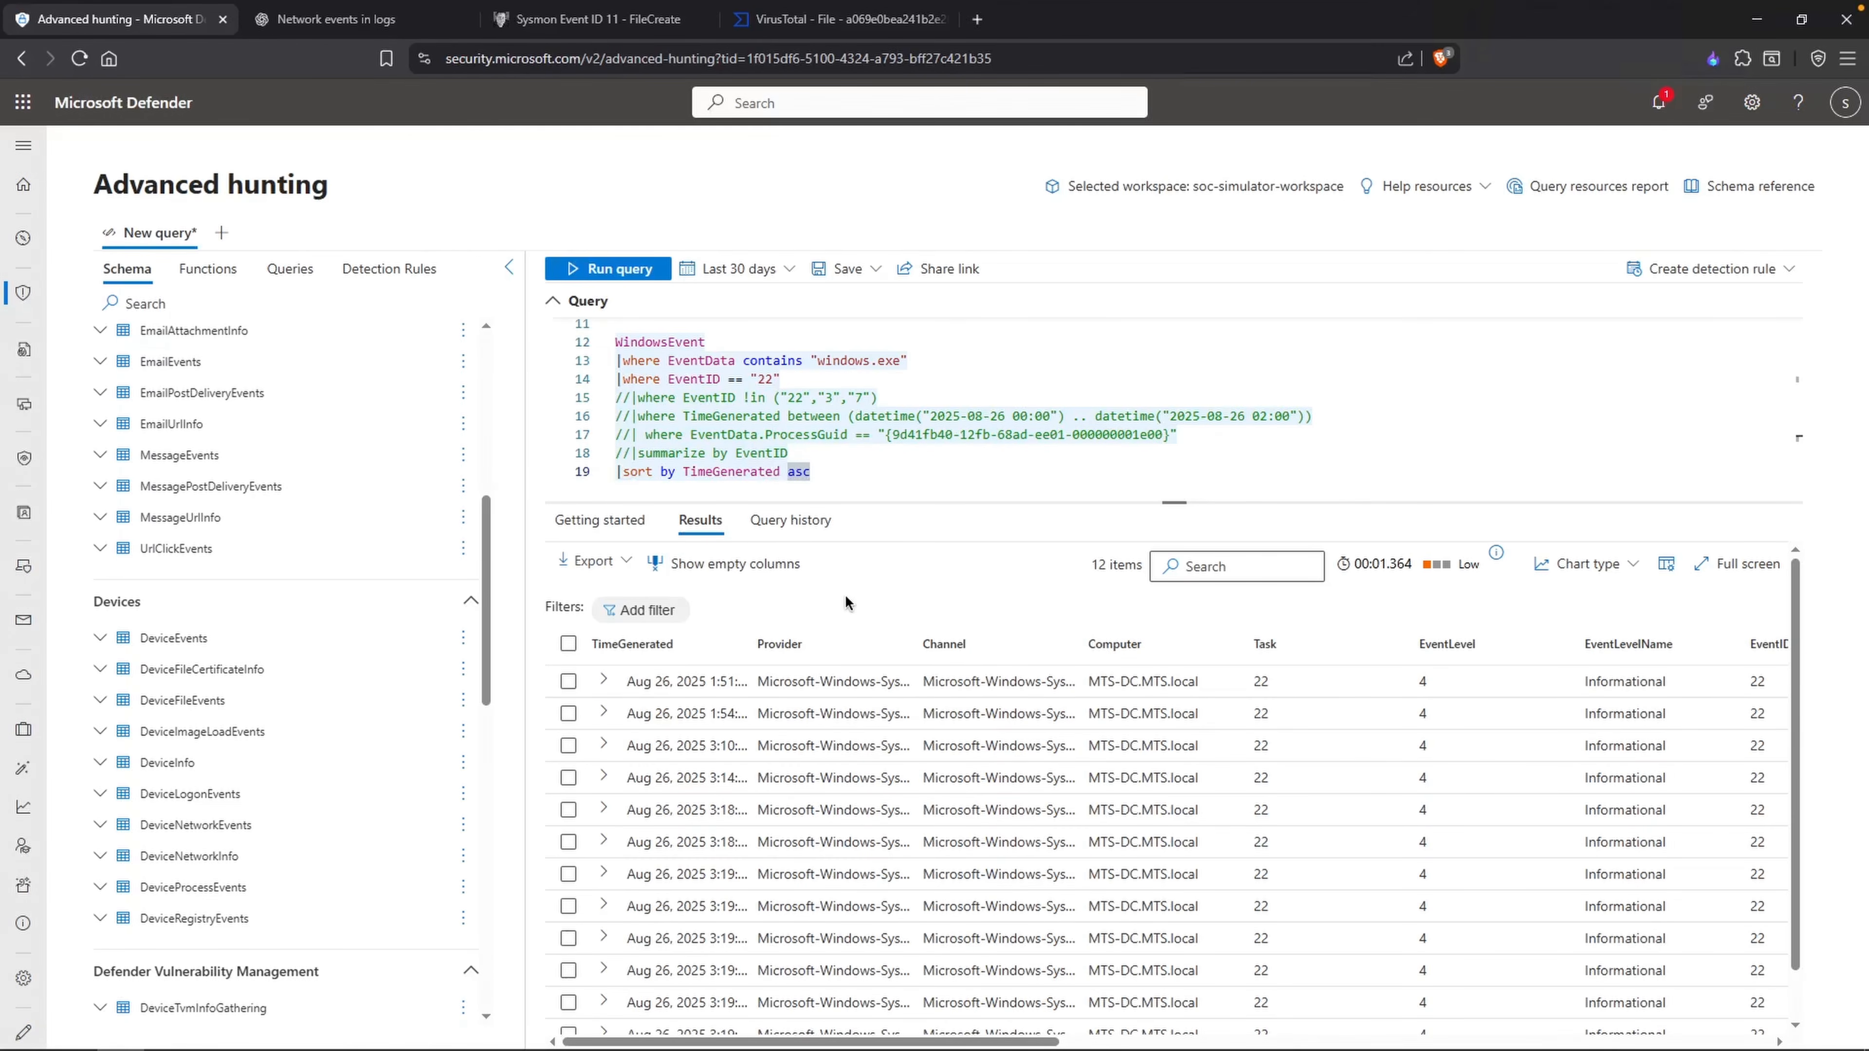
# Step: Expand the first windows.exe EventID 22 record and examine the Image and QueryName in its EventData
pyautogui.click(604, 681)
pyautogui.scroll(-1, 832, 853)
pyautogui.scroll(-3, 832, 853)
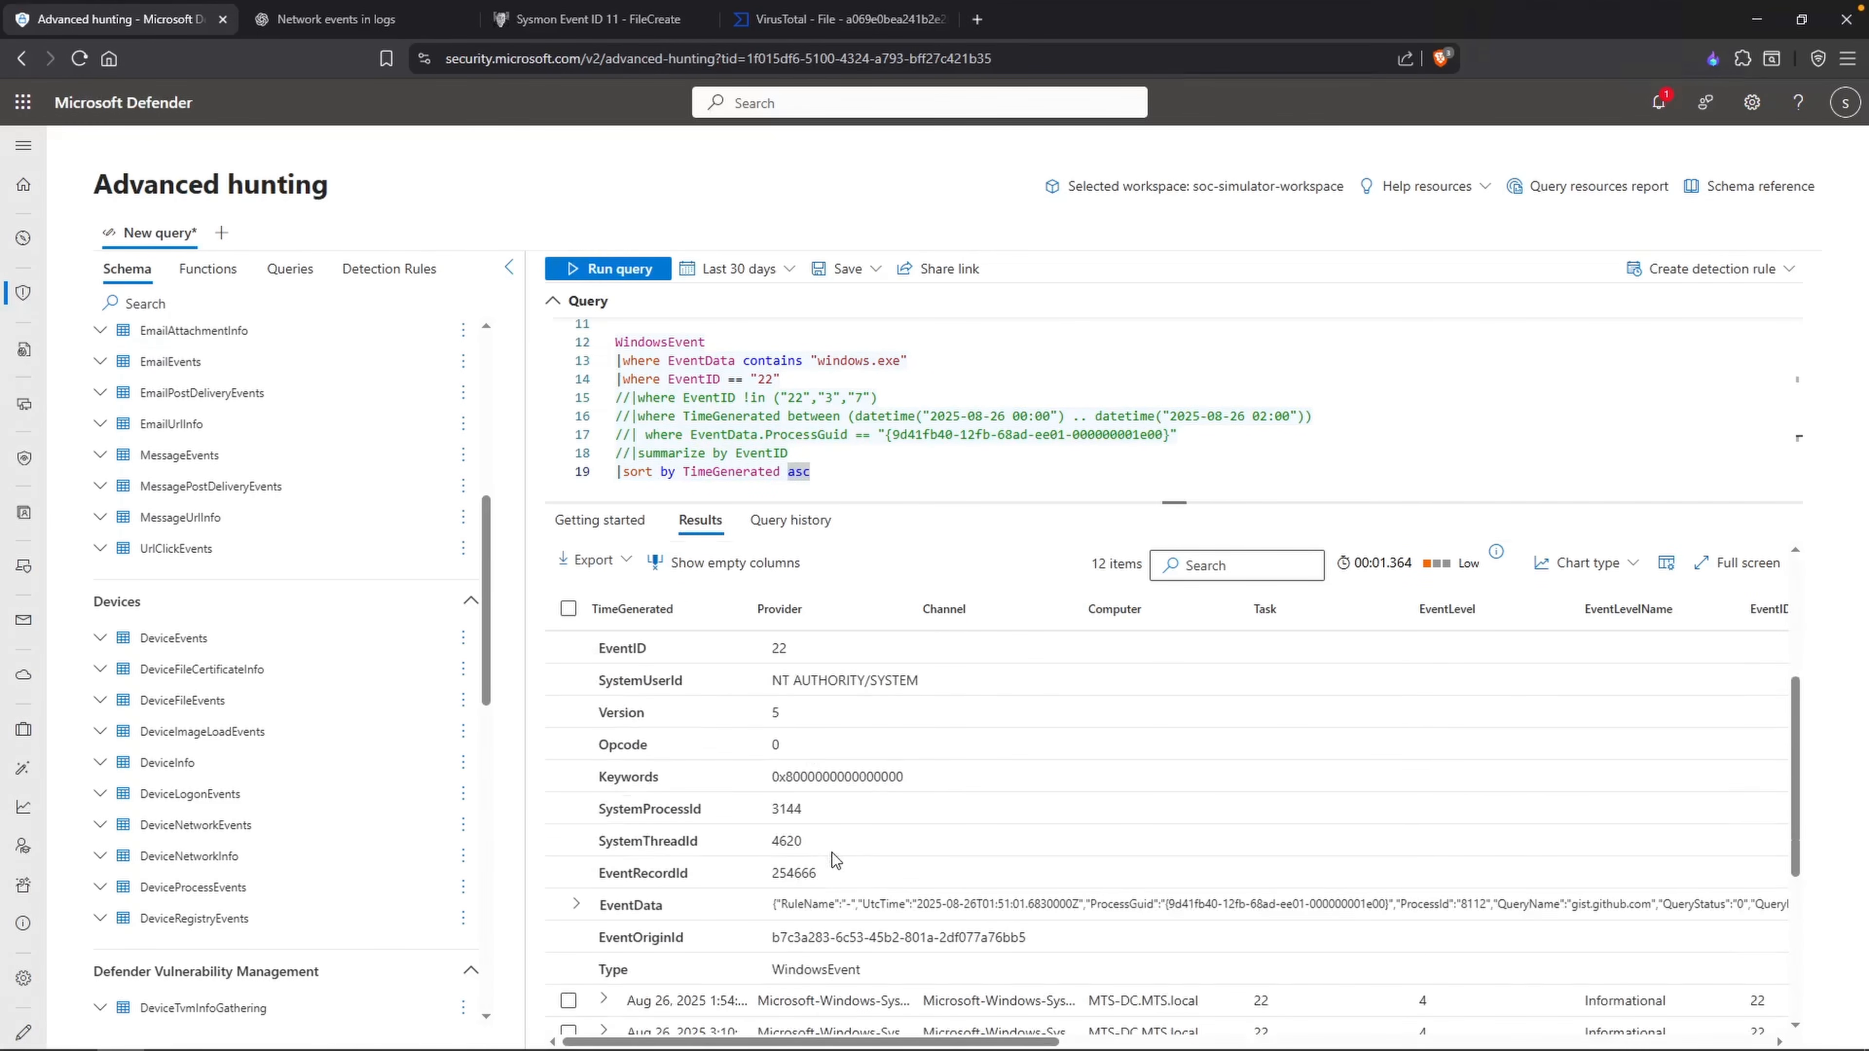
pyautogui.click(577, 905)
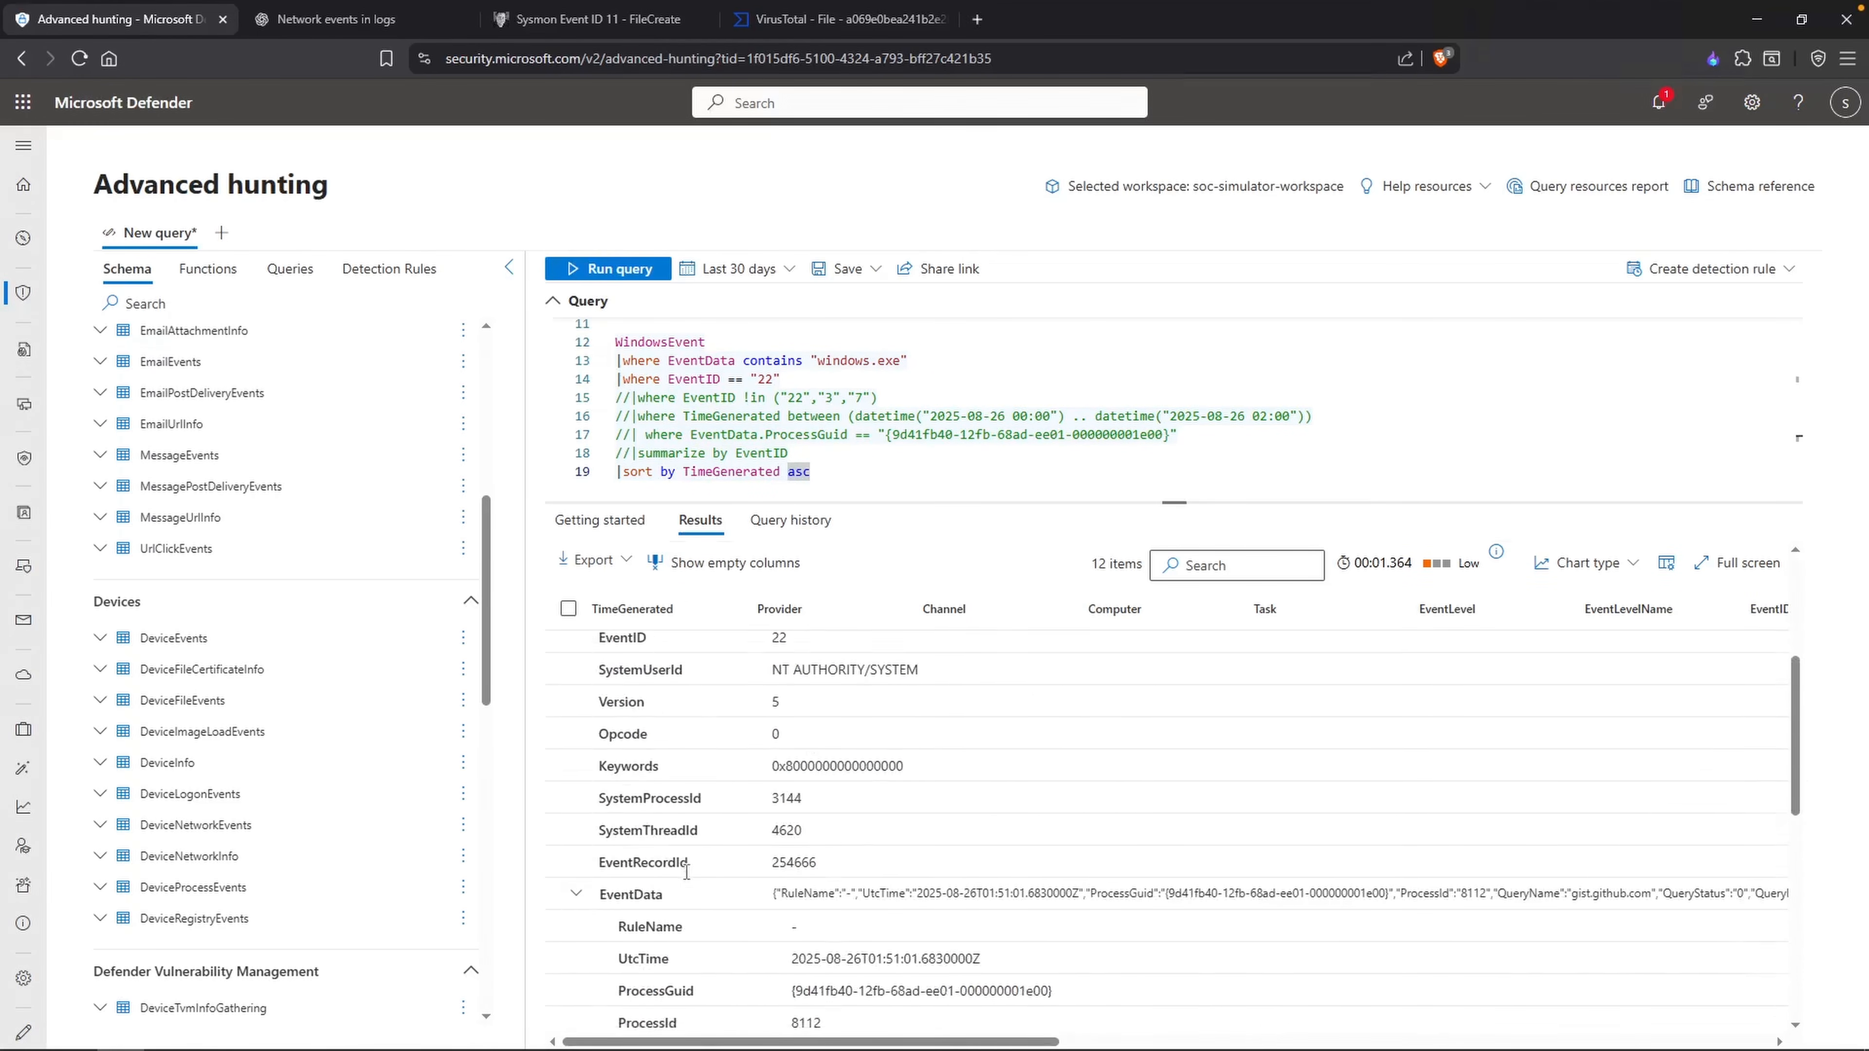
pyautogui.scroll(-3, 791, 884)
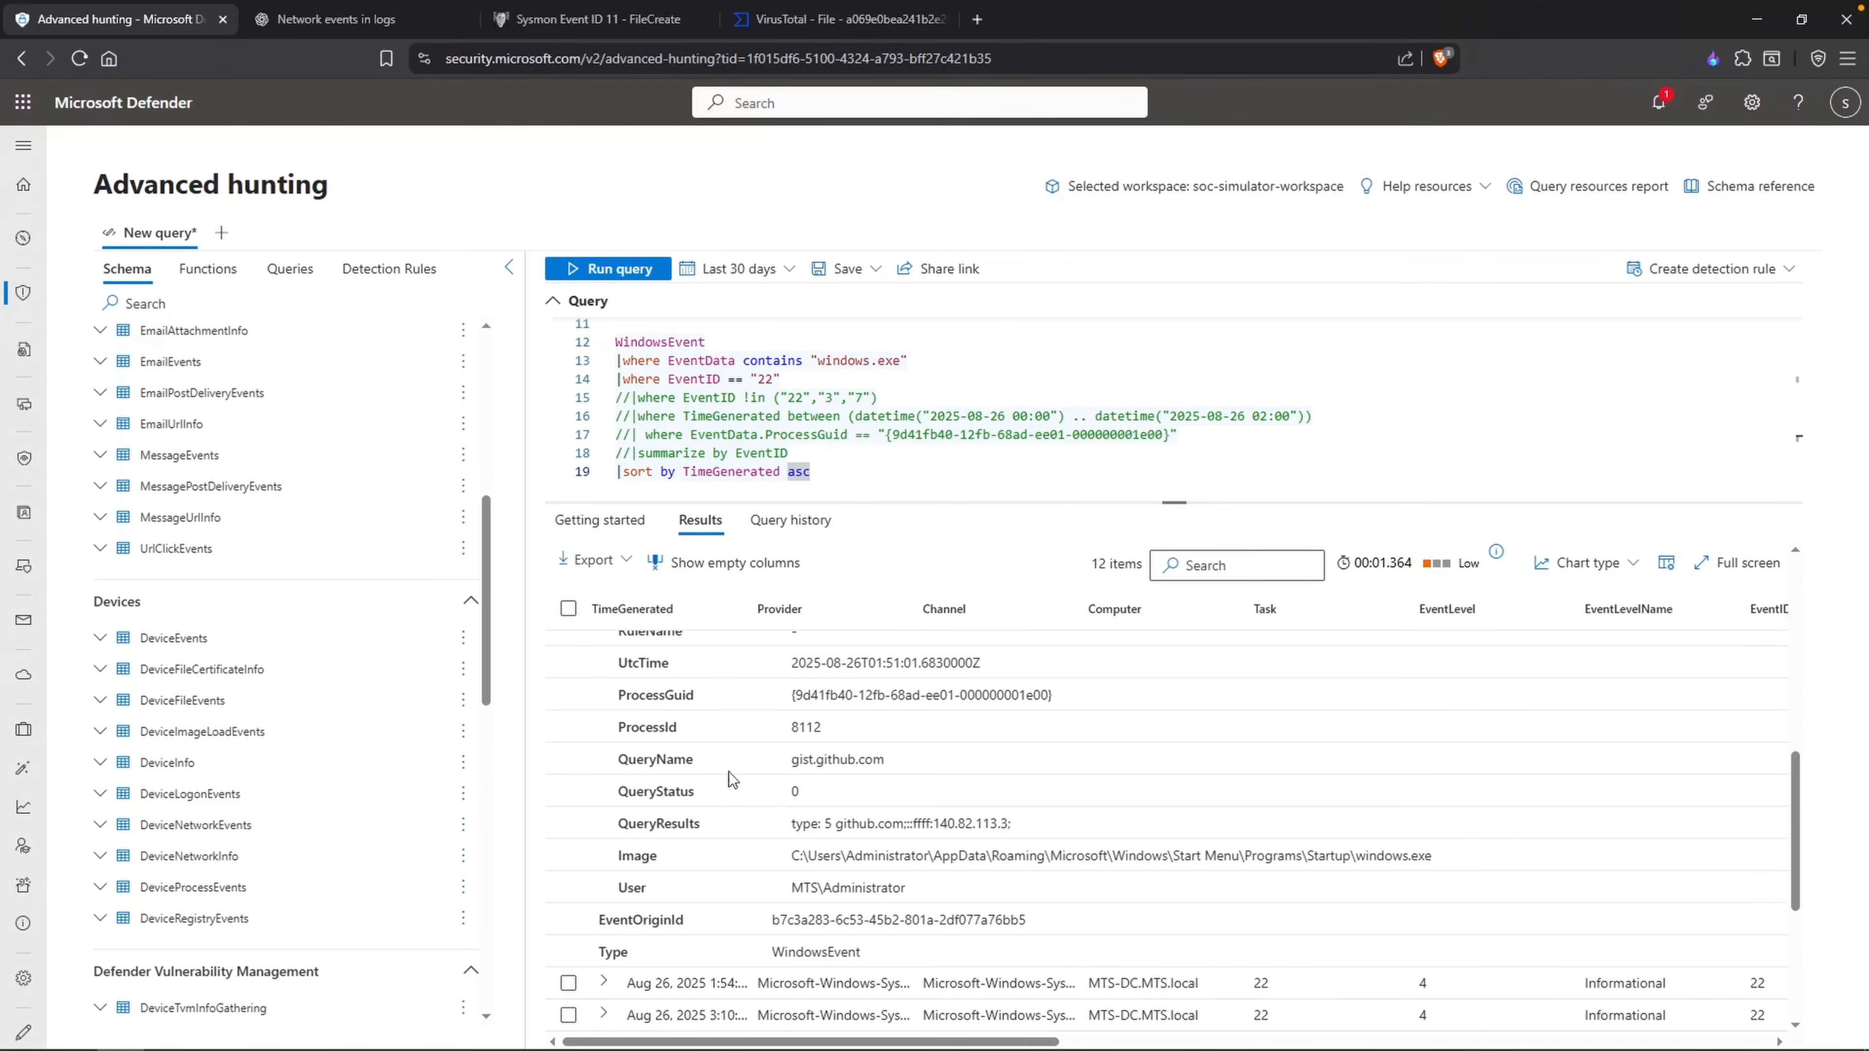
pyautogui.moveTo(1358, 856); pyautogui.dragTo(1436, 862)
pyautogui.moveTo(885, 758); pyautogui.dragTo(811, 772)
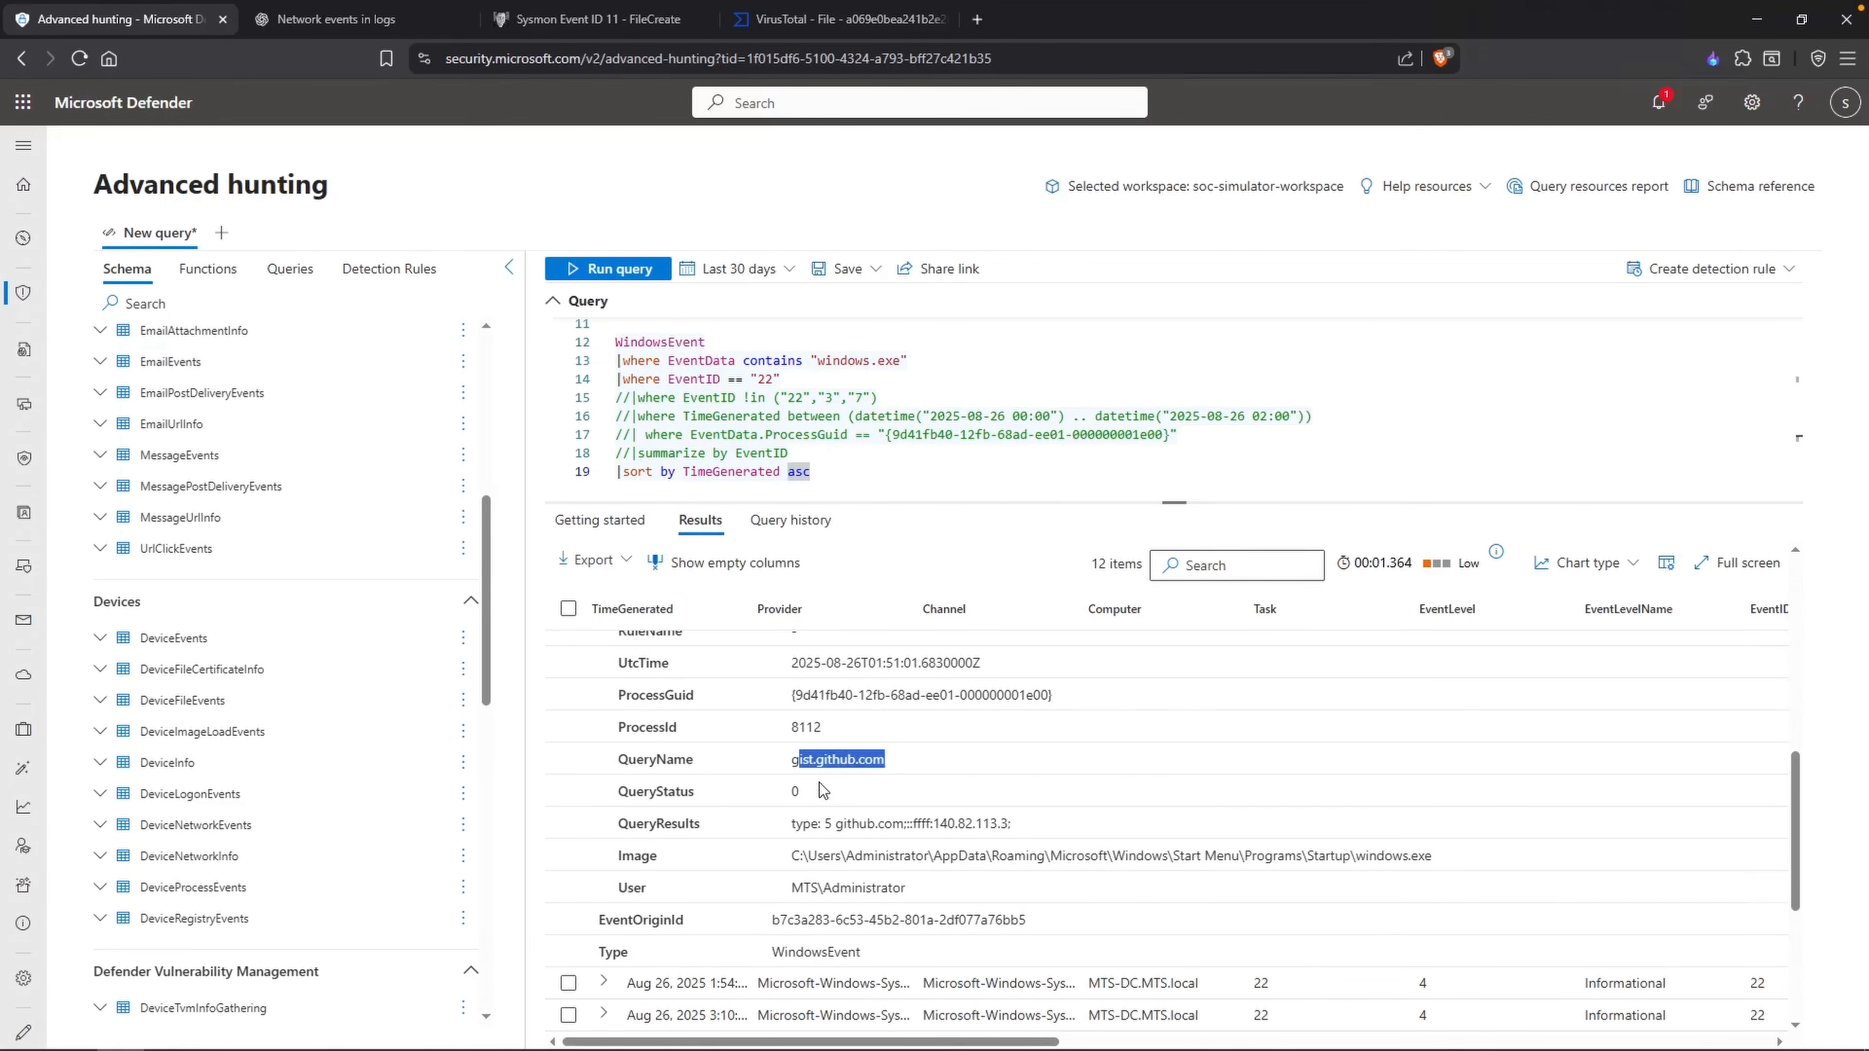
# Step: Add a summarize by tostring(EventData.QueryName) line after the TimeGenerated sort and run the query
pyautogui.click(829, 458)
pyautogui.doubleClick(830, 466)
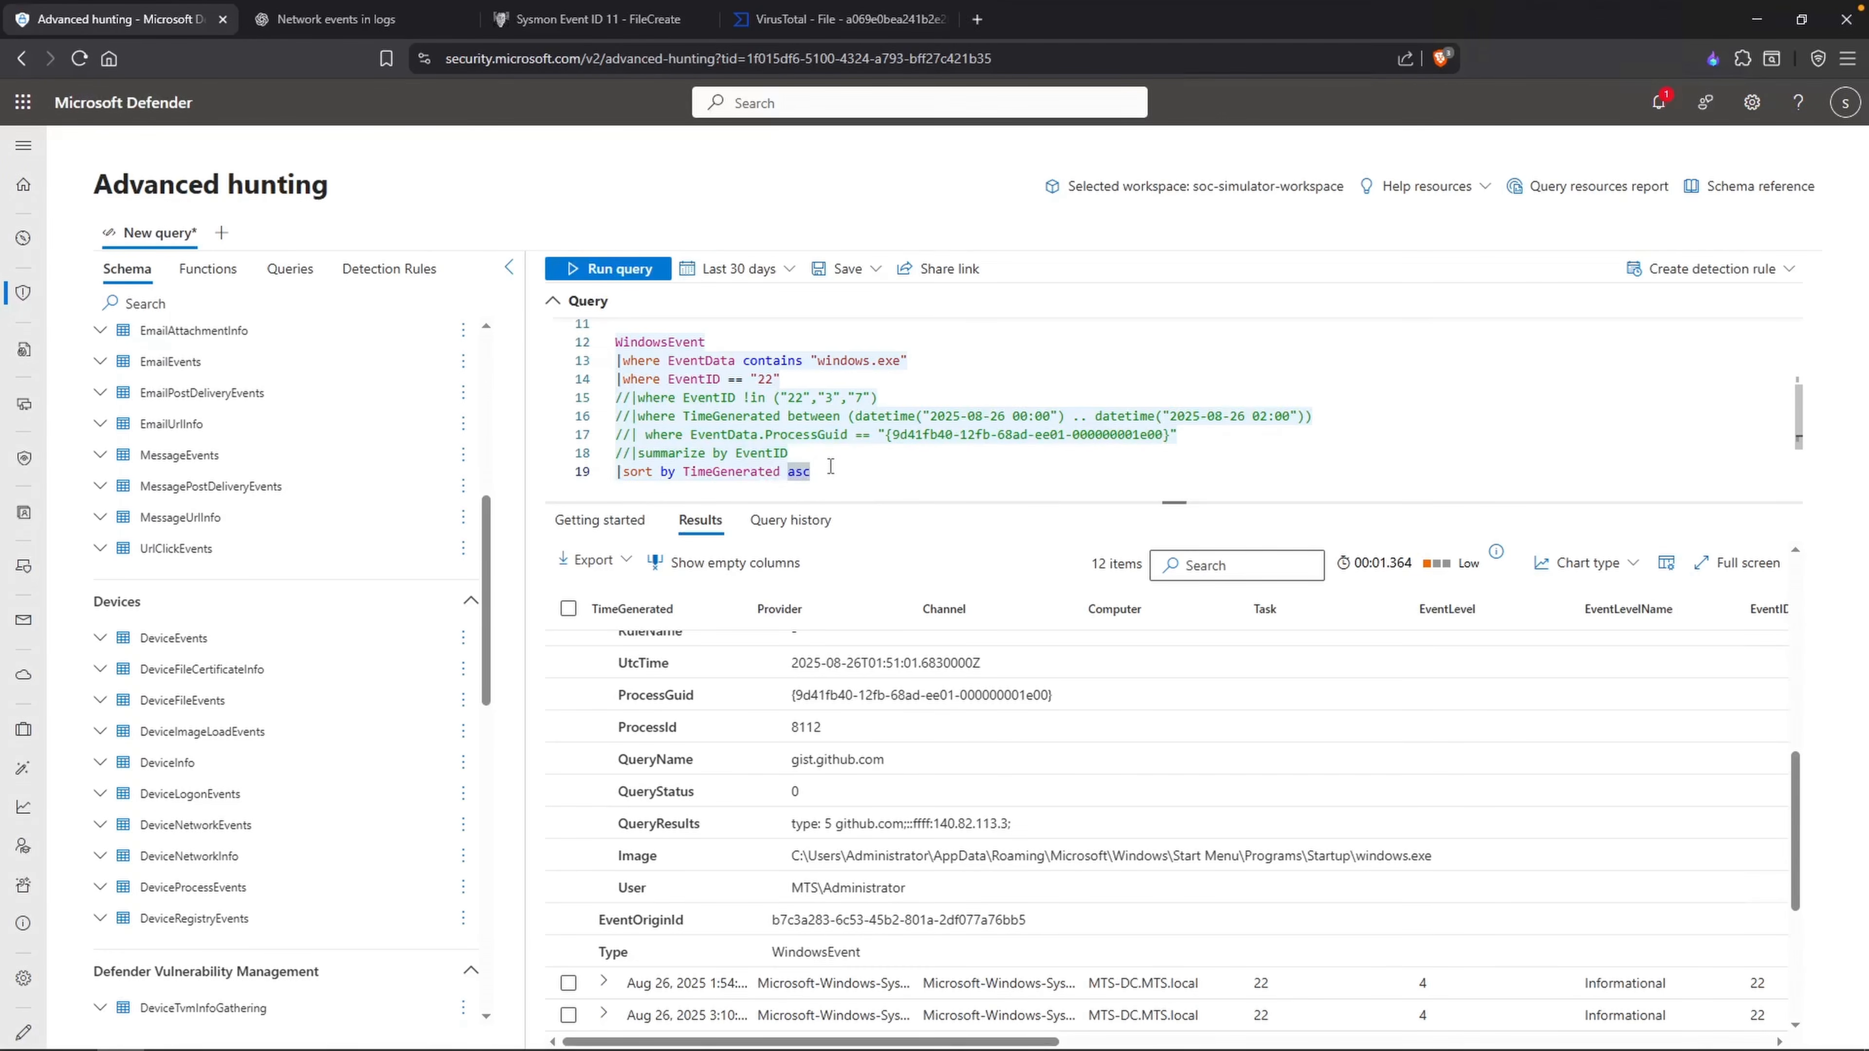
pyautogui.click(829, 466)
pyautogui.press('Return')
pyautogui.write('|summarize by ')
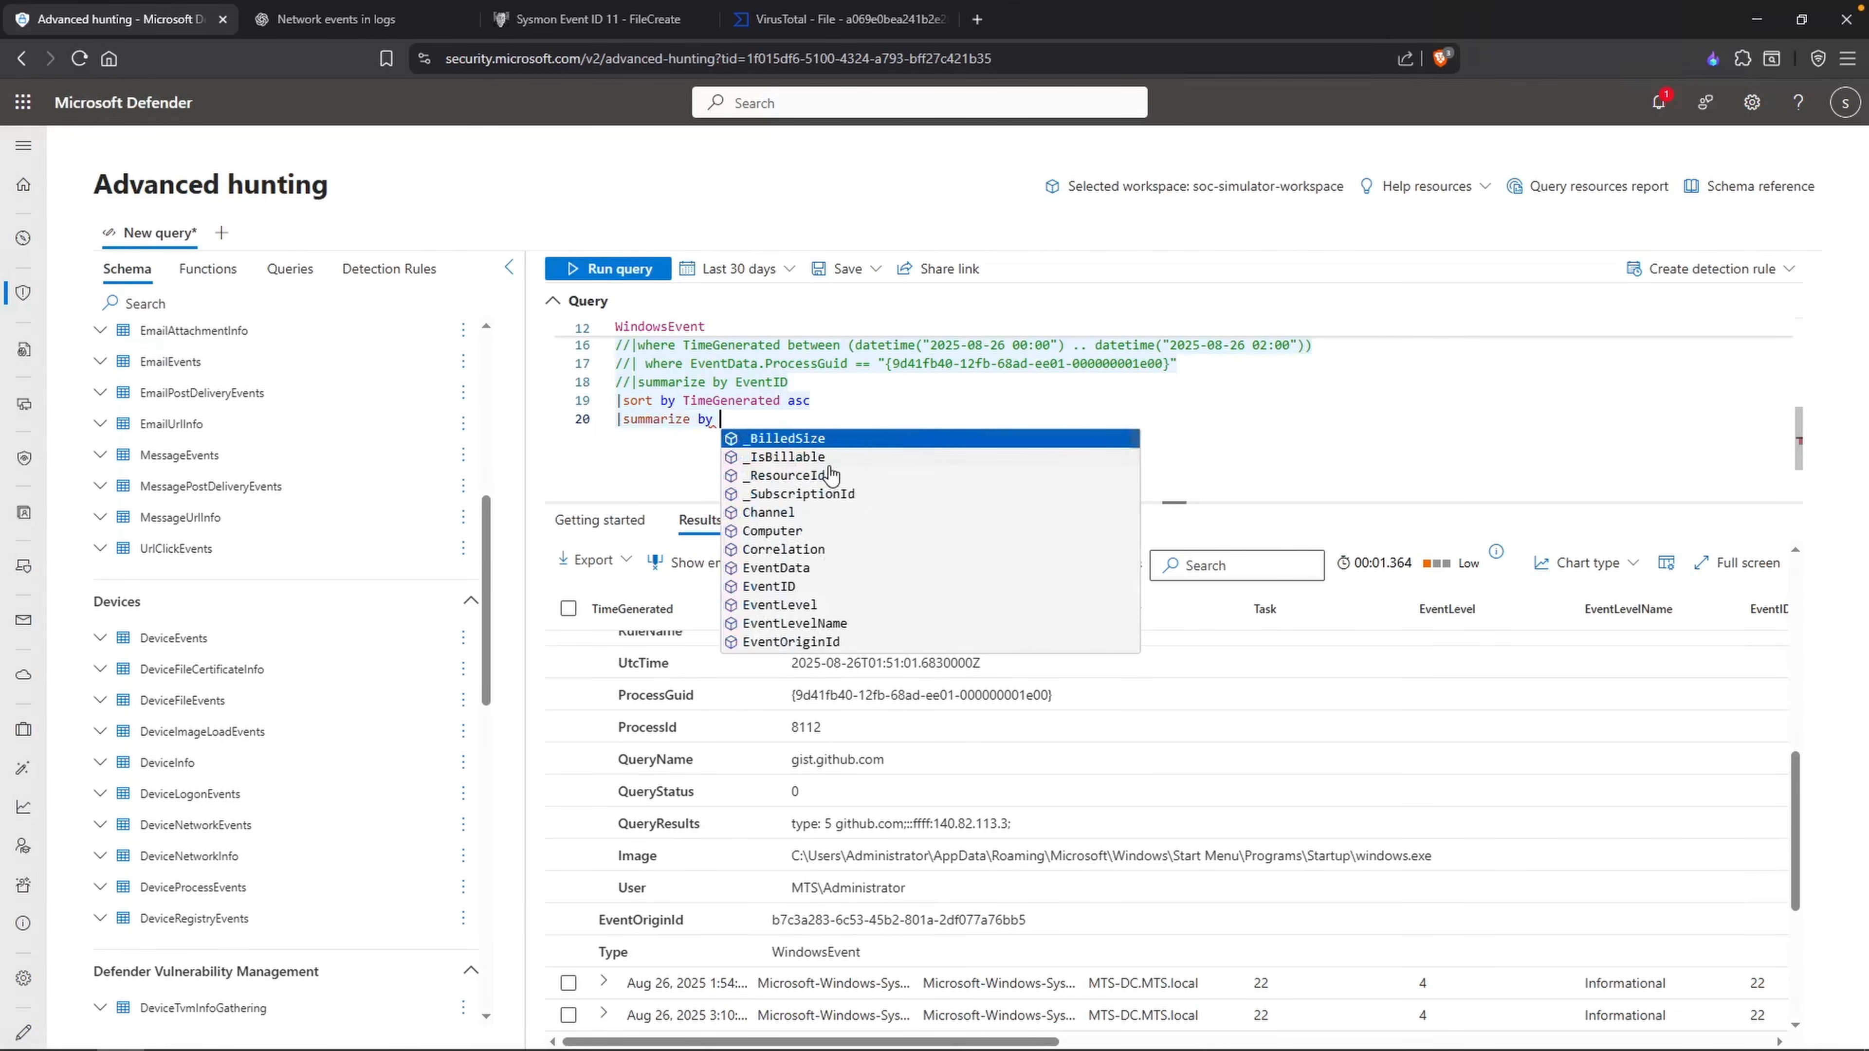
pyautogui.write('tostring(EventData.Query')
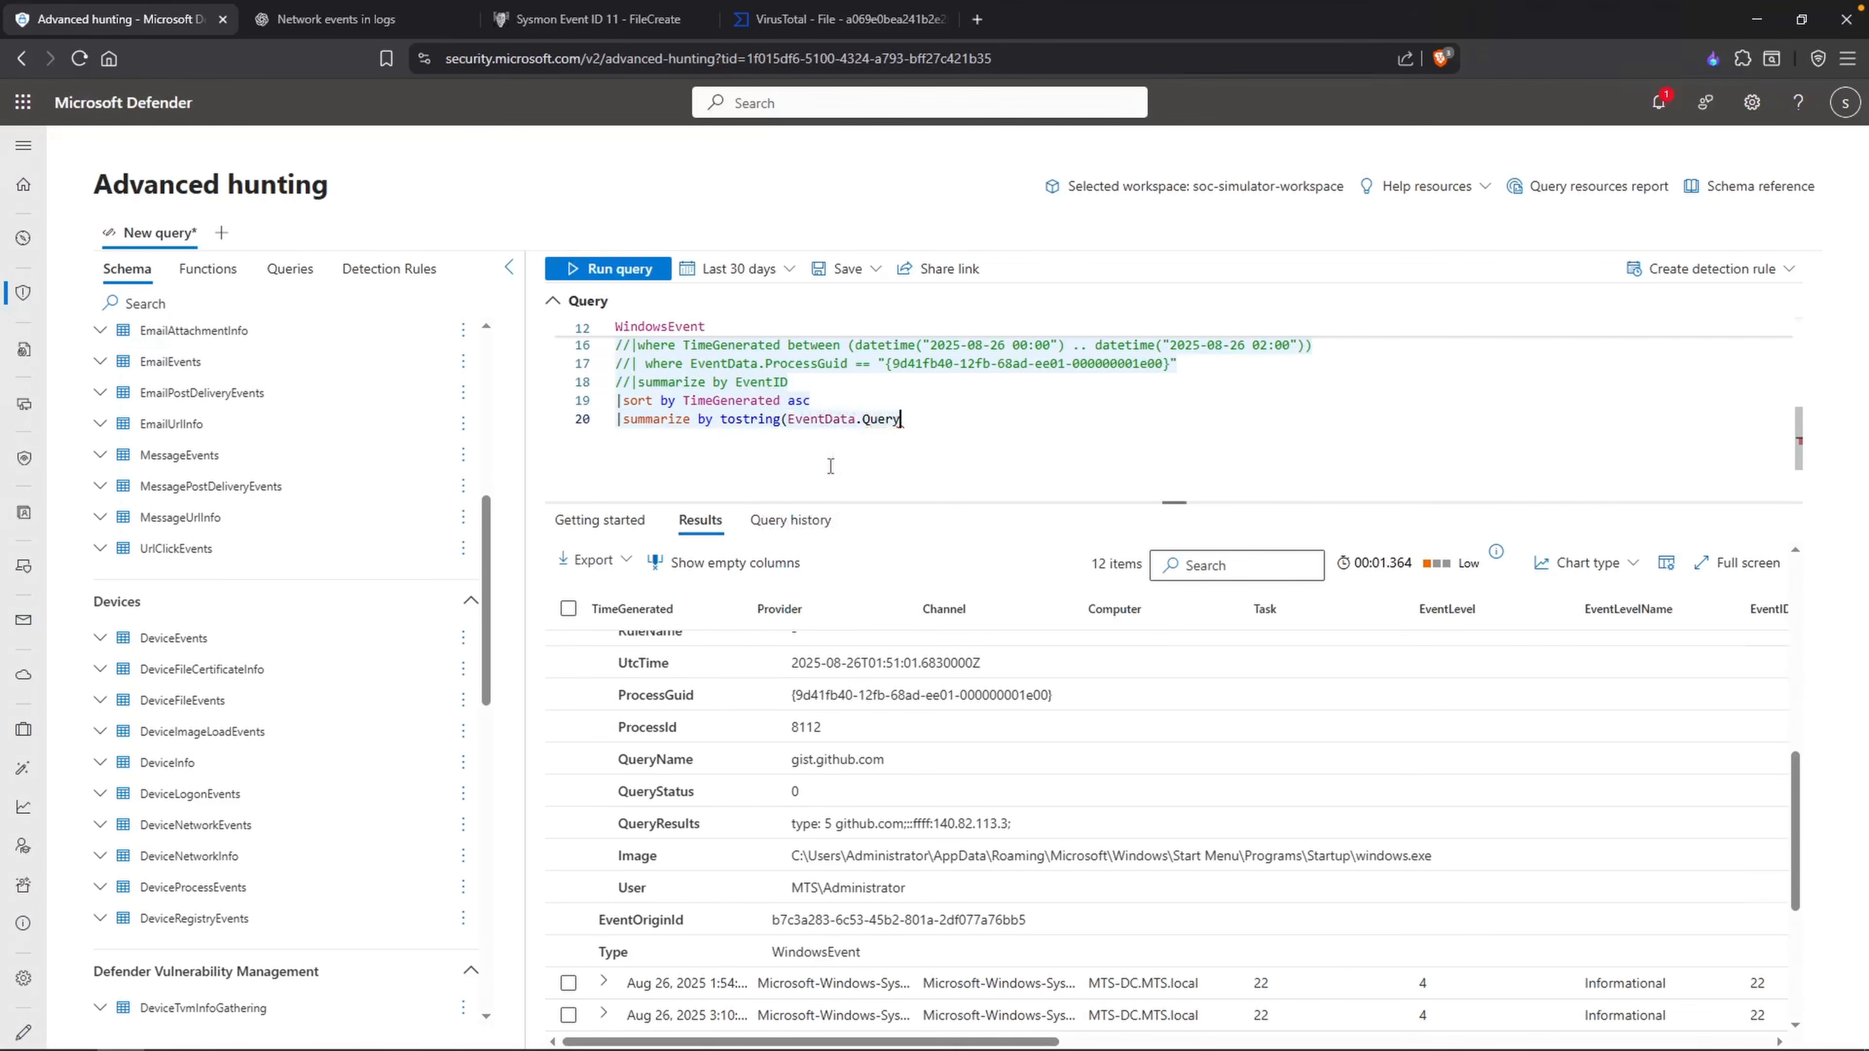
pyautogui.write('Name)')
pyautogui.hotkey('shift', 'Return')
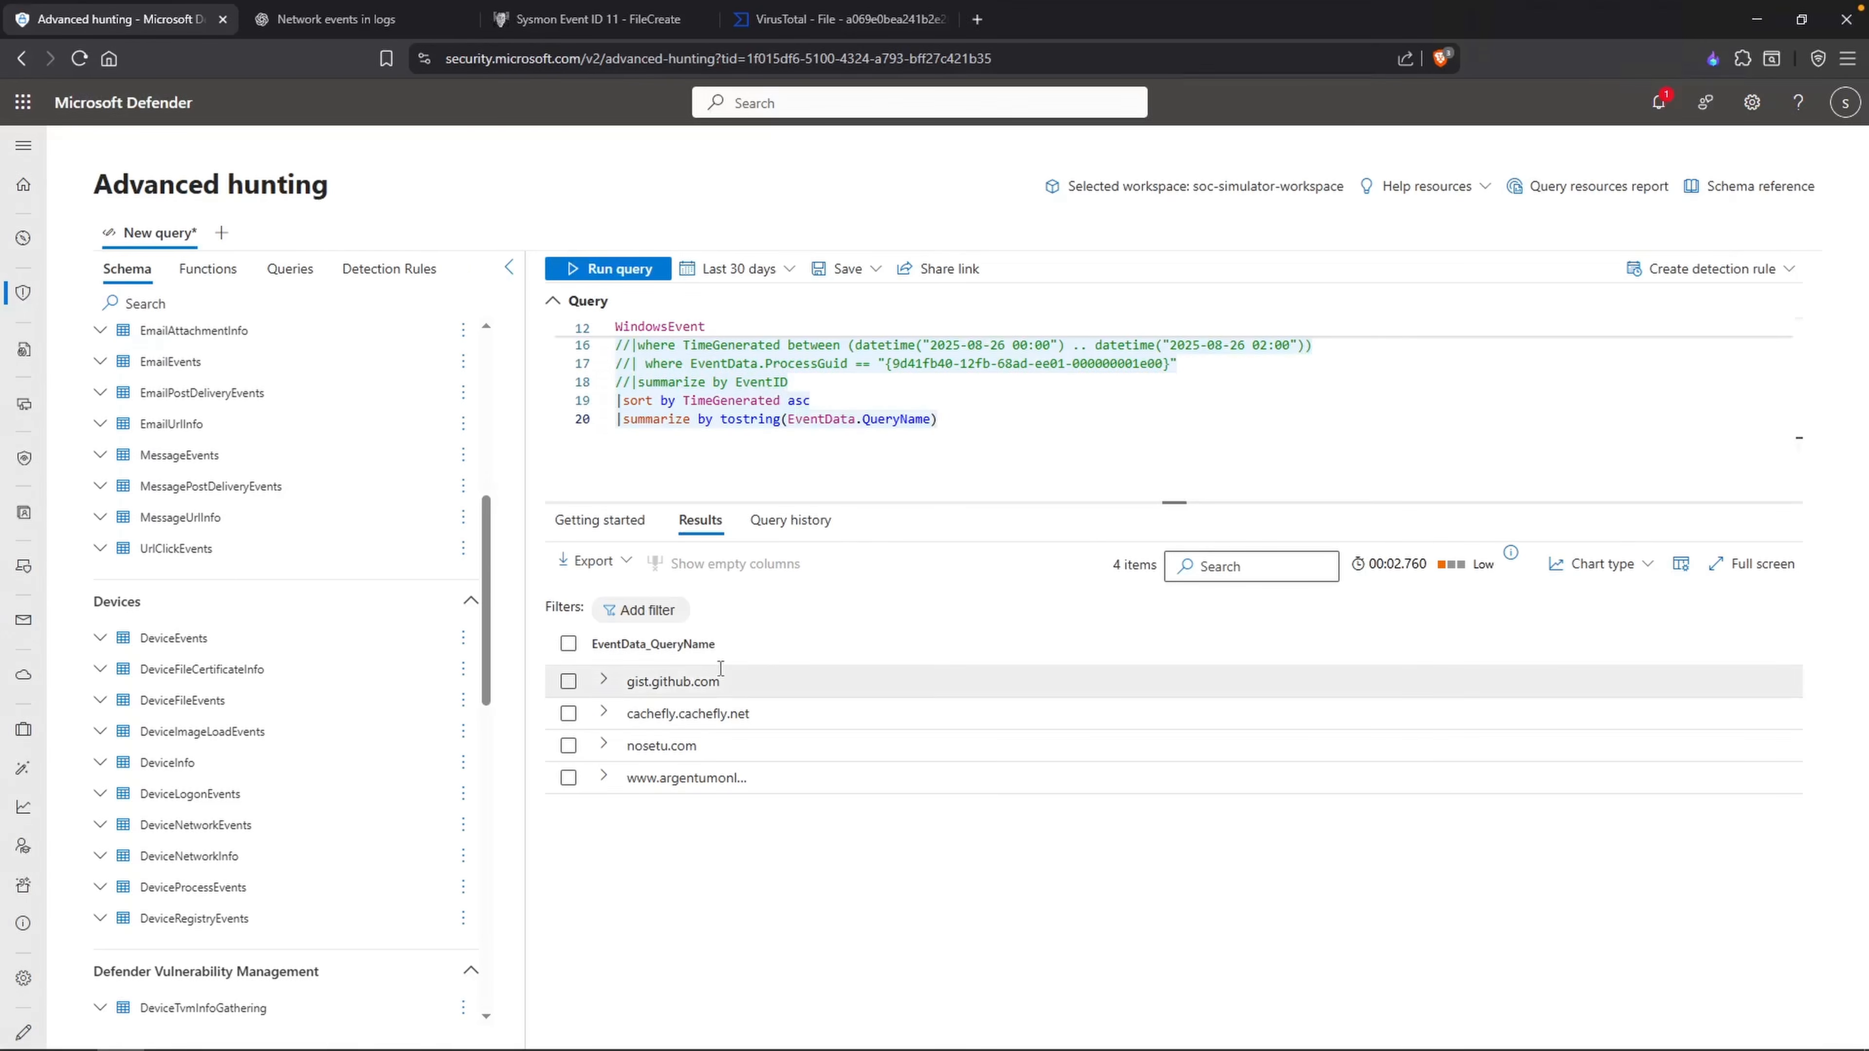
pyautogui.moveTo(717, 675); pyautogui.dragTo(681, 710)
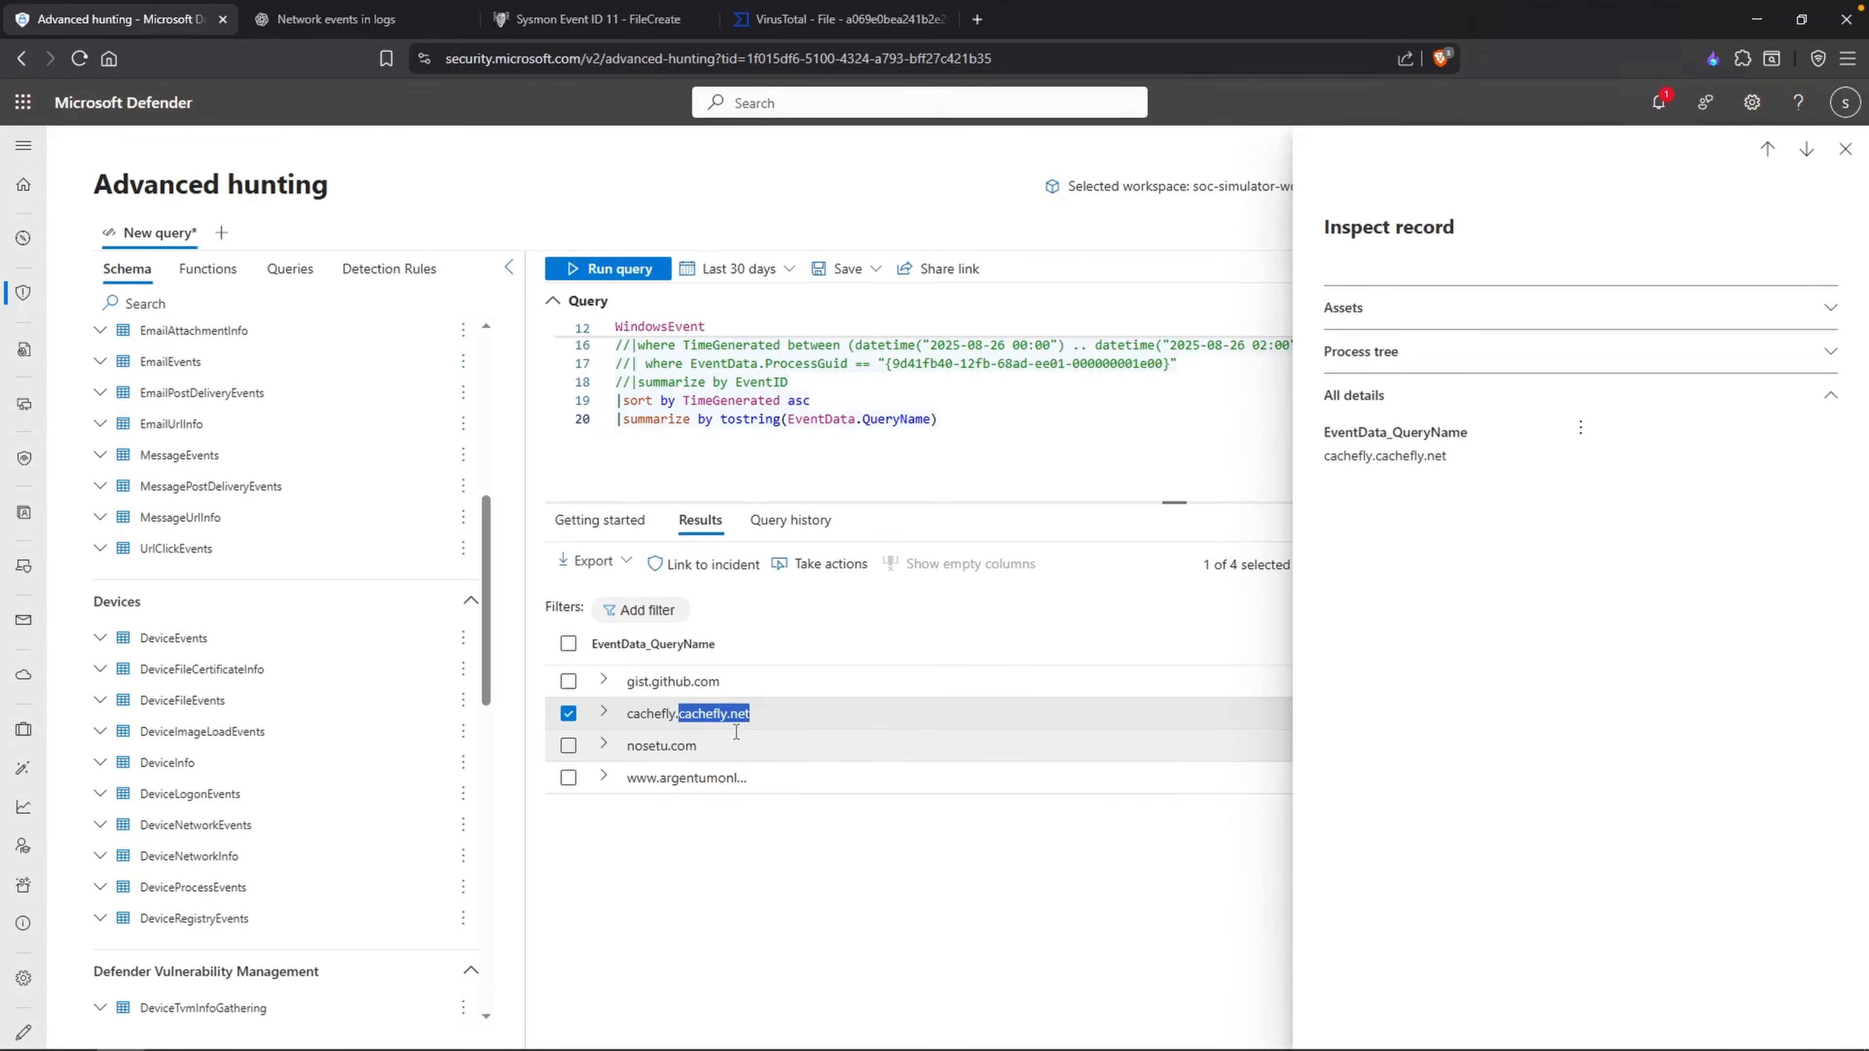
pyautogui.moveTo(720, 681); pyautogui.dragTo(749, 714)
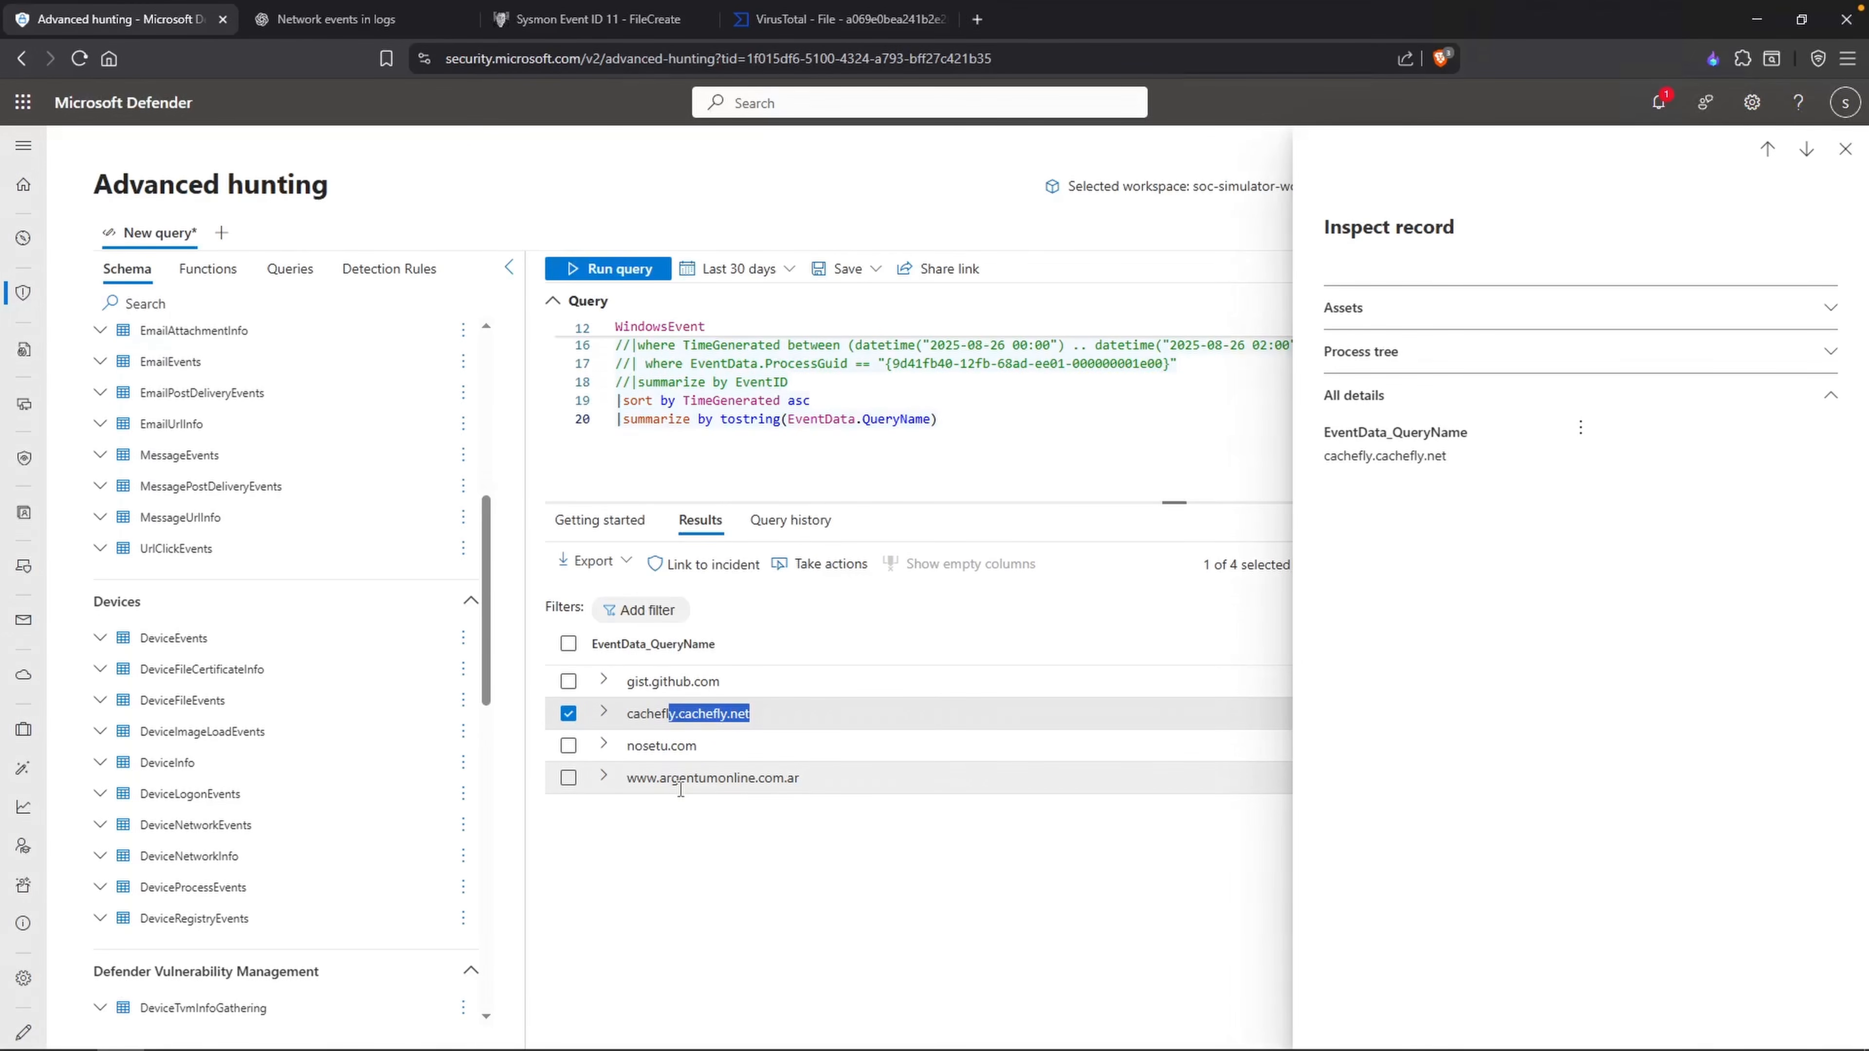
pyautogui.moveTo(627, 779); pyautogui.dragTo(872, 814)
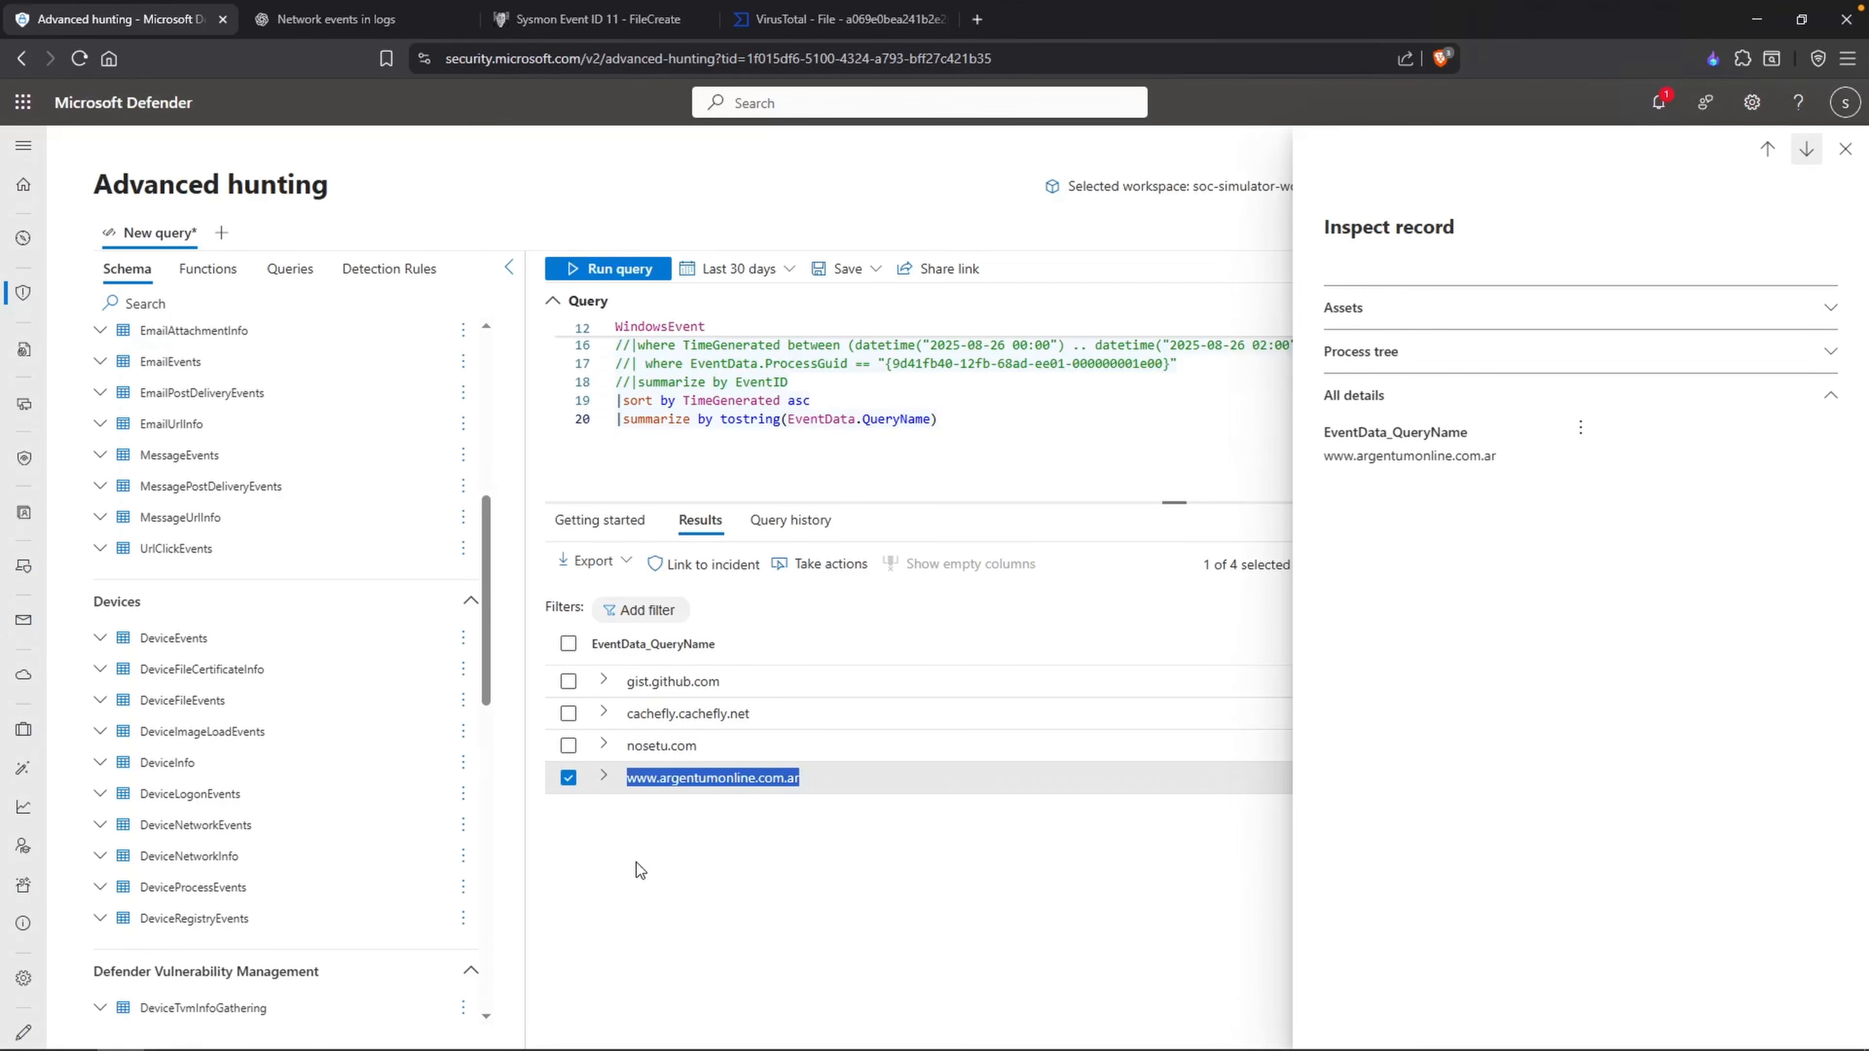
# Step: Copy nosetu.com from the results and load it in a live Browserling session at browserling.com in a new tab
pyautogui.moveTo(698, 742); pyautogui.dragTo(629, 746)
pyautogui.hotkey('ctrl', 'c')
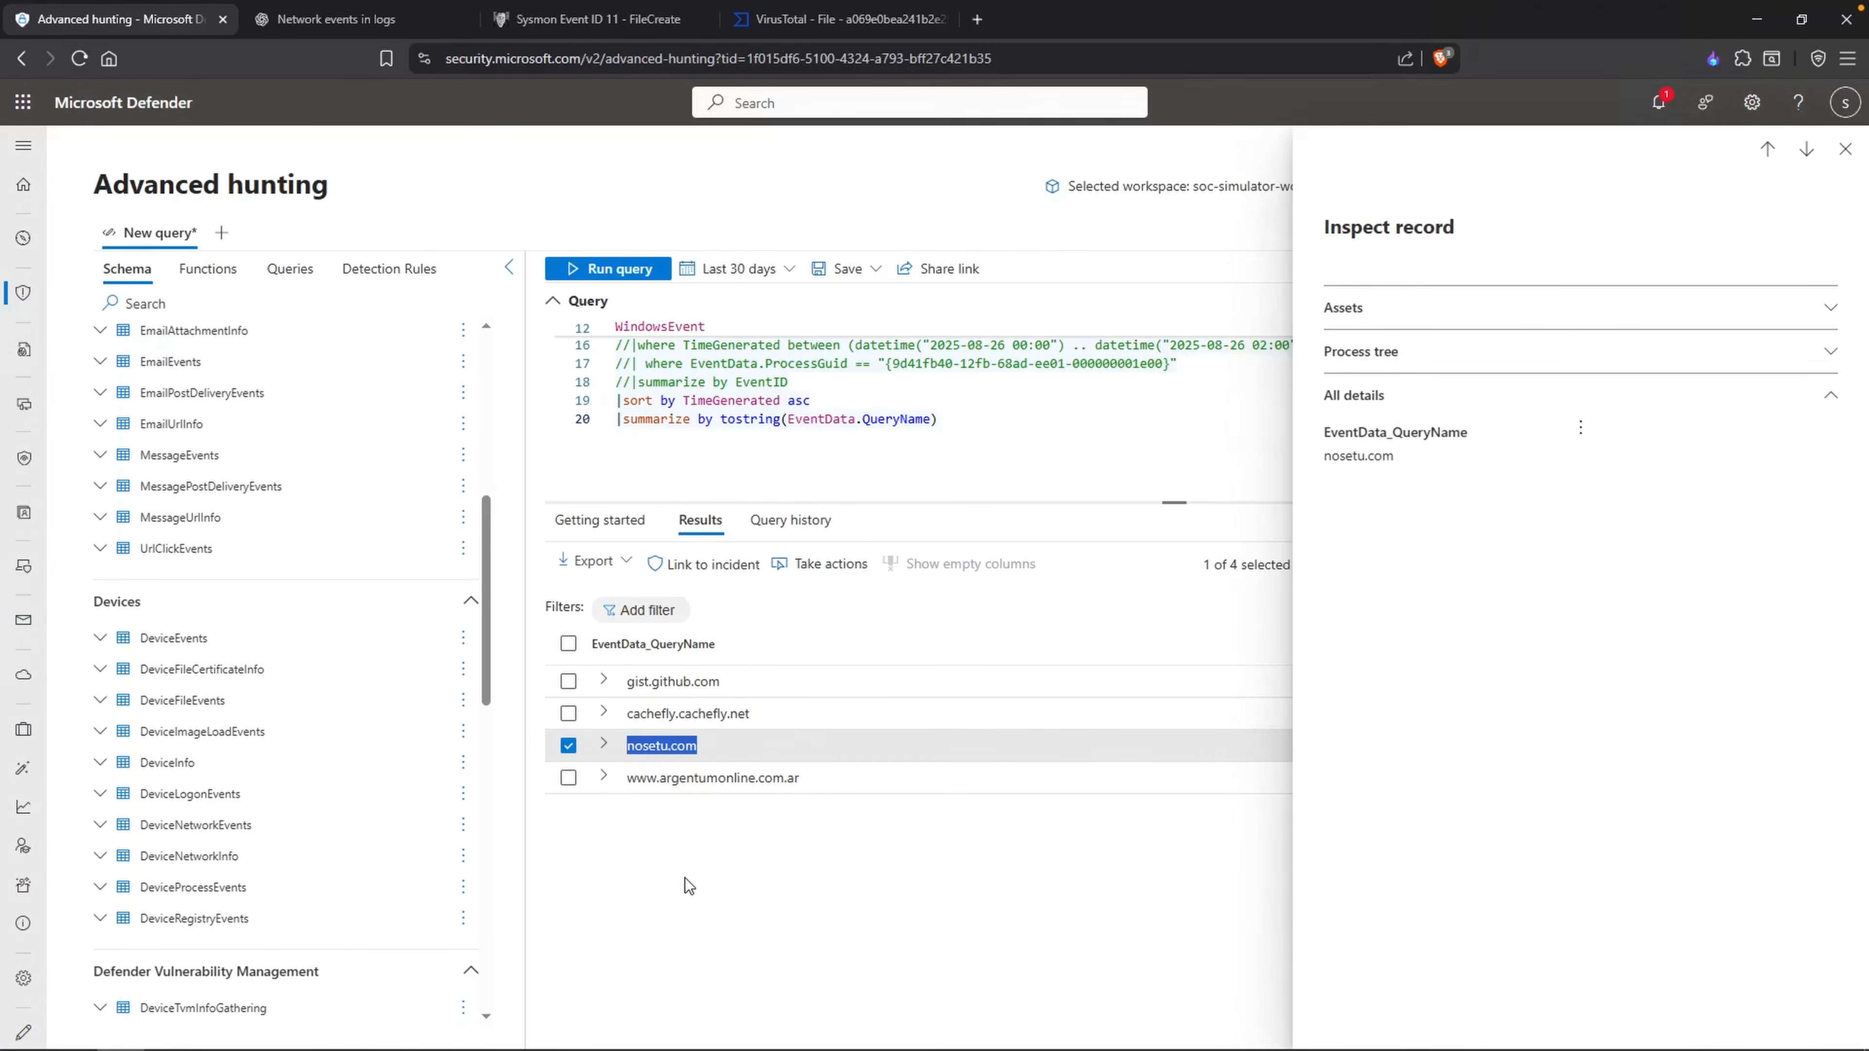
pyautogui.click(977, 18)
pyautogui.write('browserling.com')
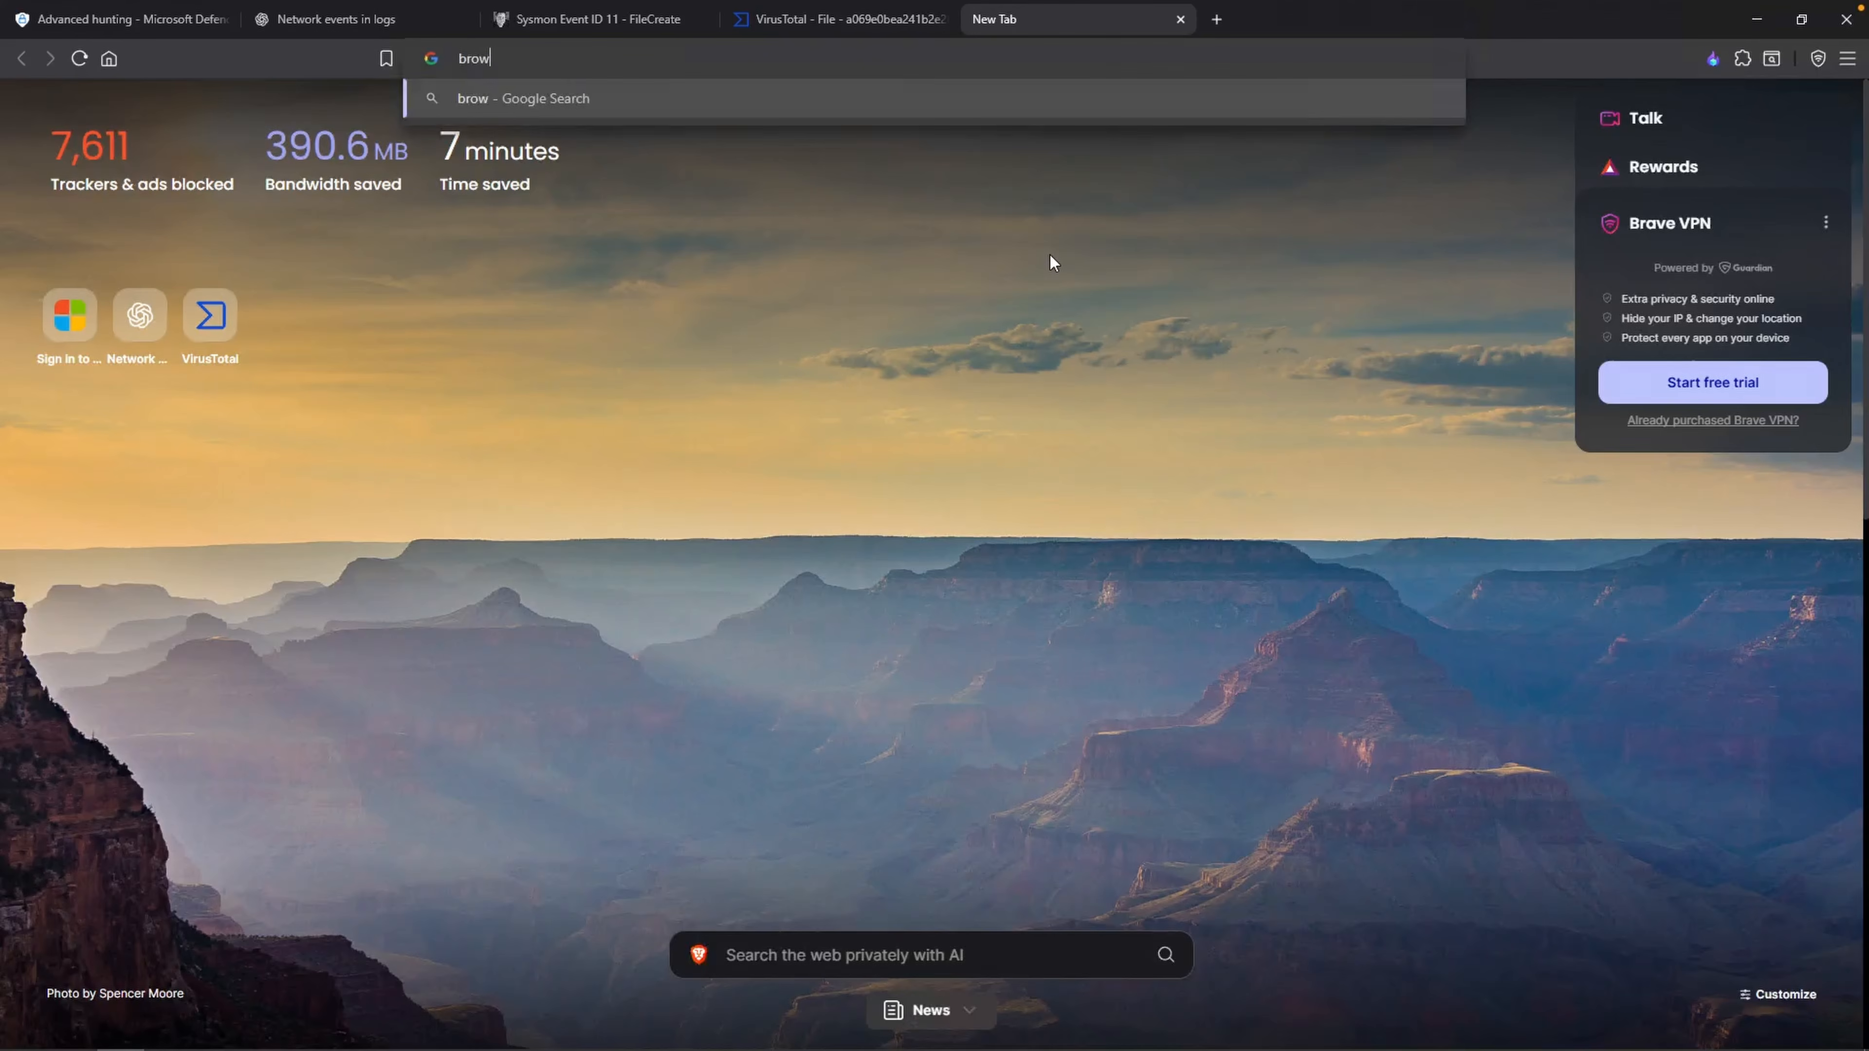
pyautogui.press('Return')
pyautogui.hotkey('ctrl', 'v')
pyautogui.click(1148, 401)
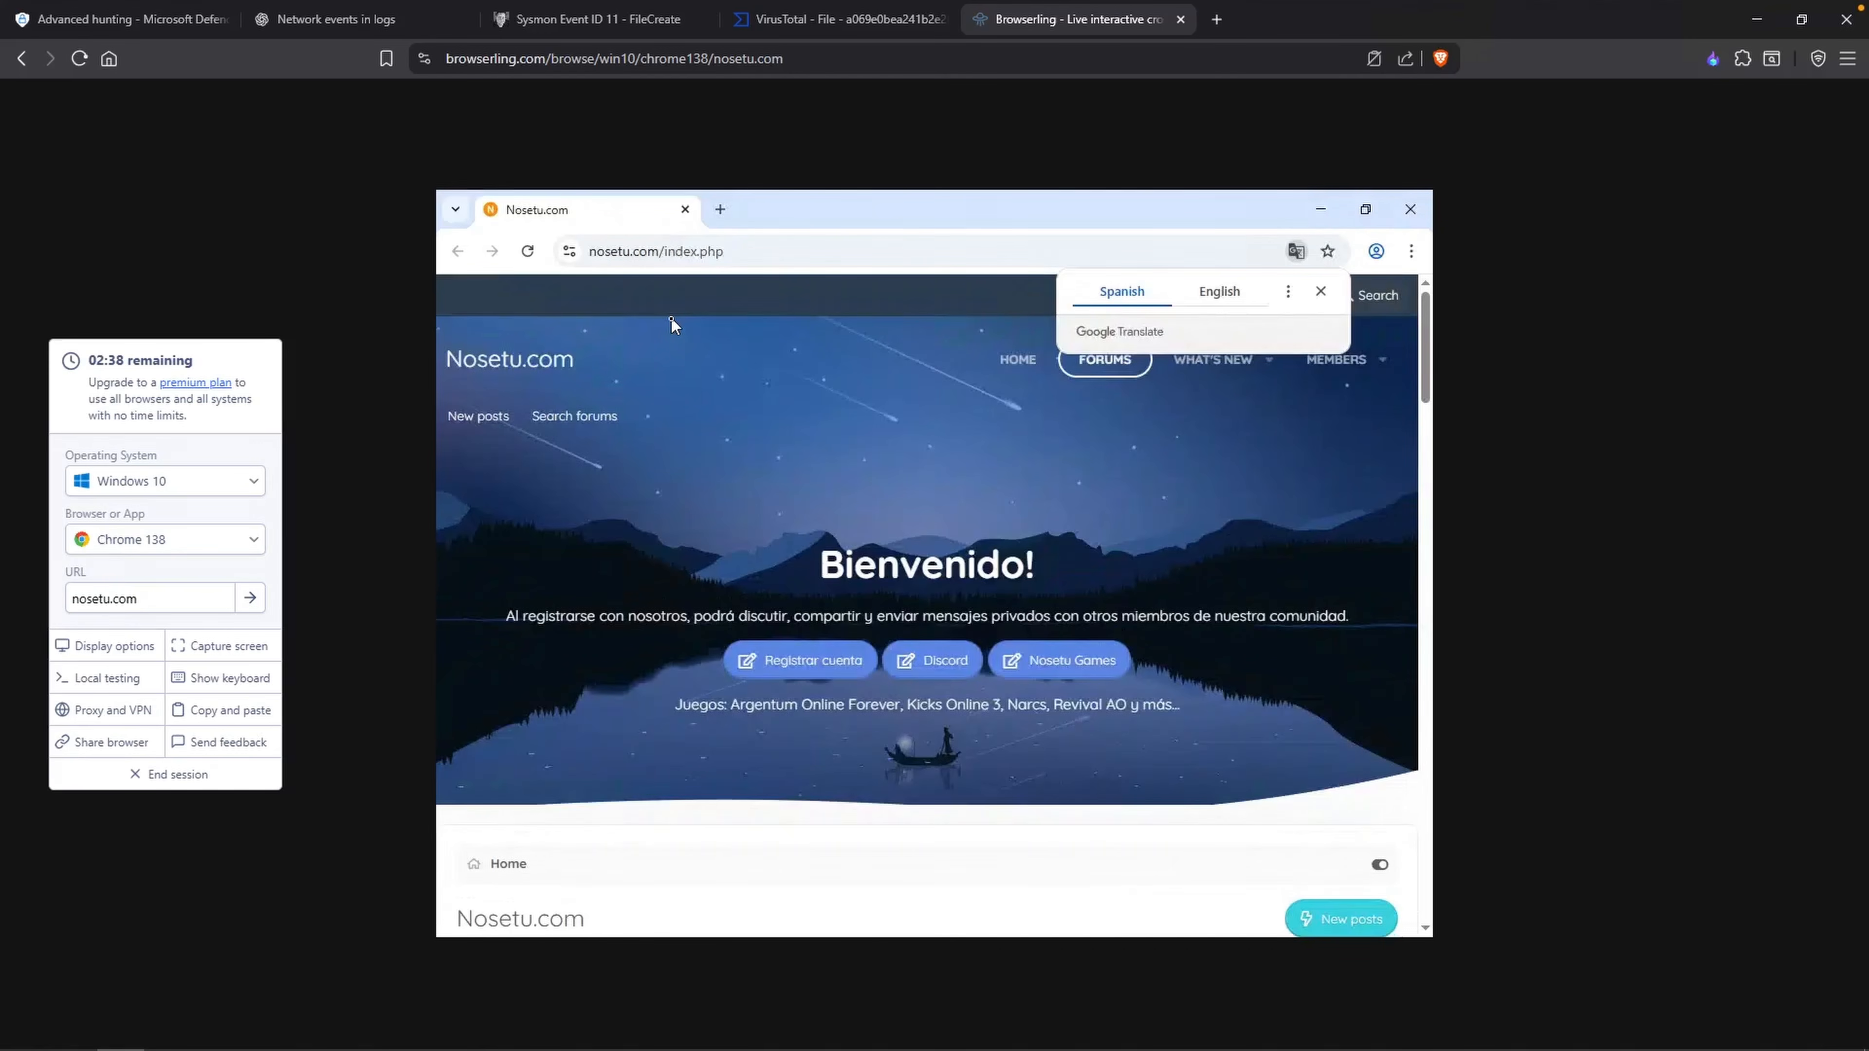
# Step: Look up the DNS records of nosetu.com at nslookup.io in a new tab
pyautogui.click(1216, 19)
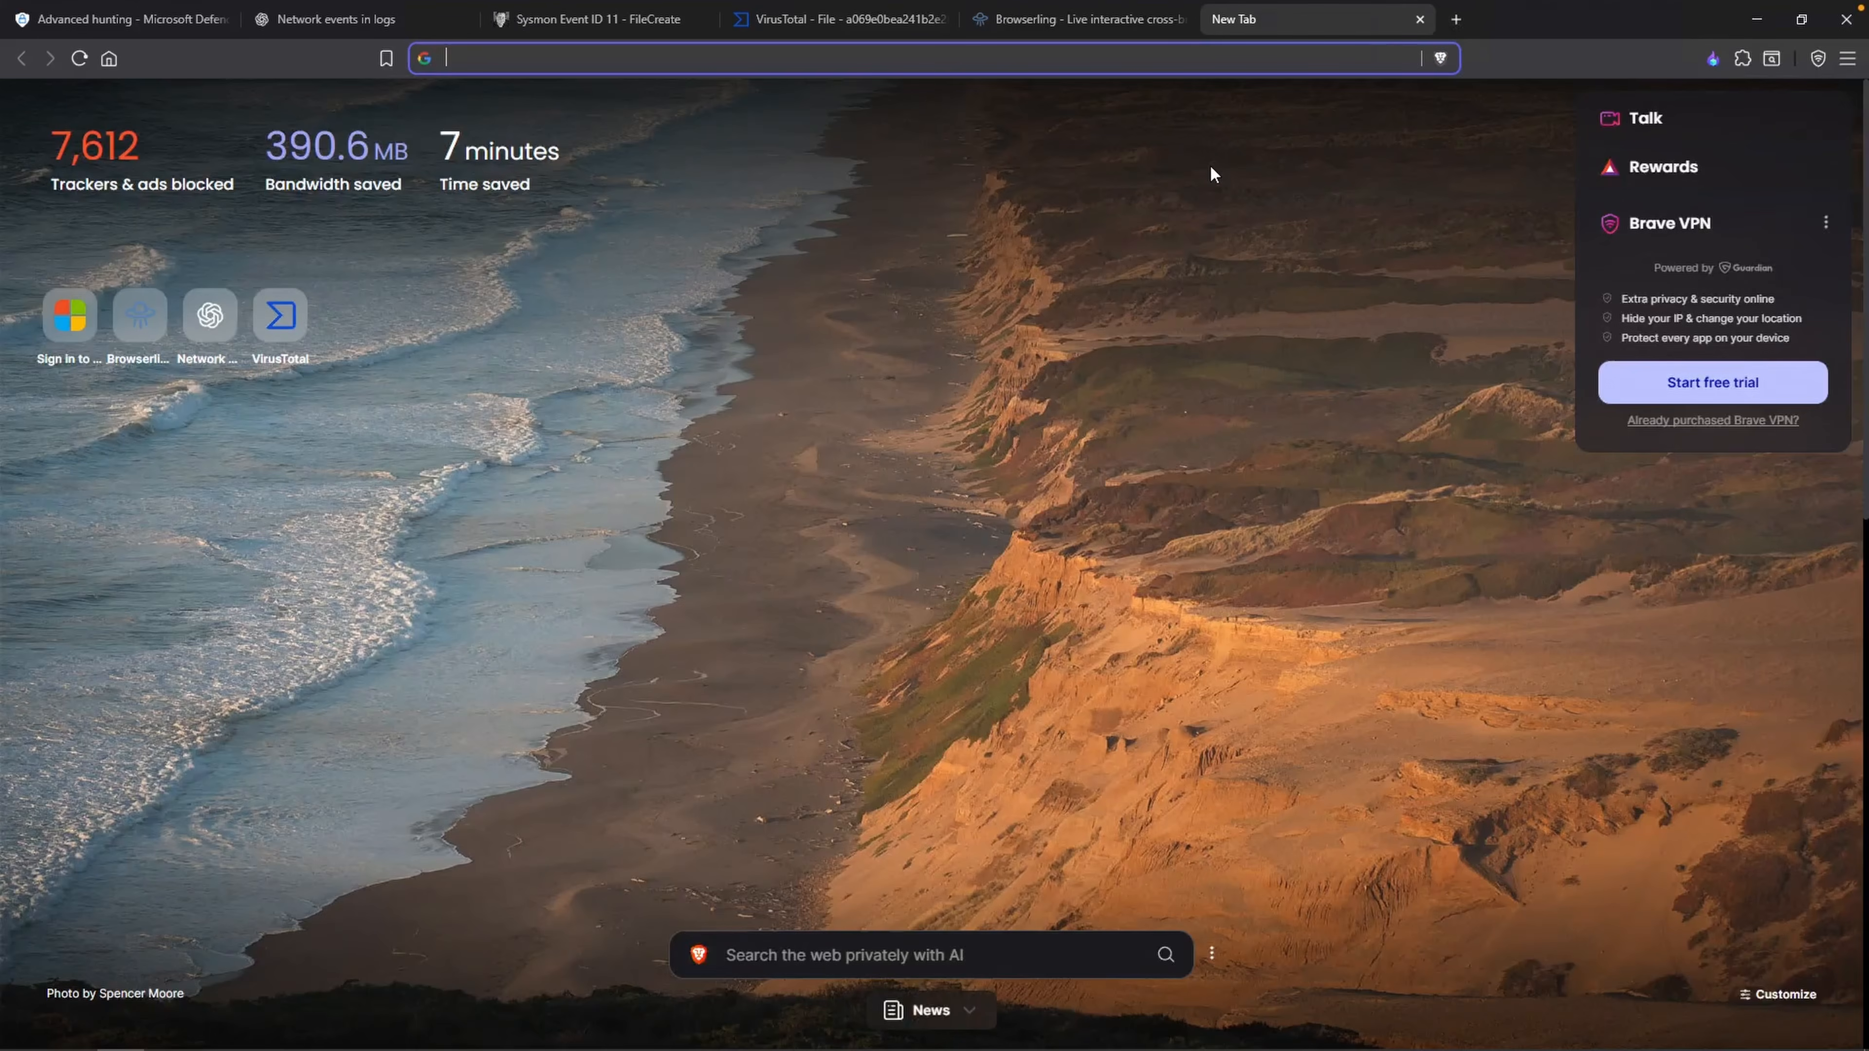
pyautogui.write('ns')
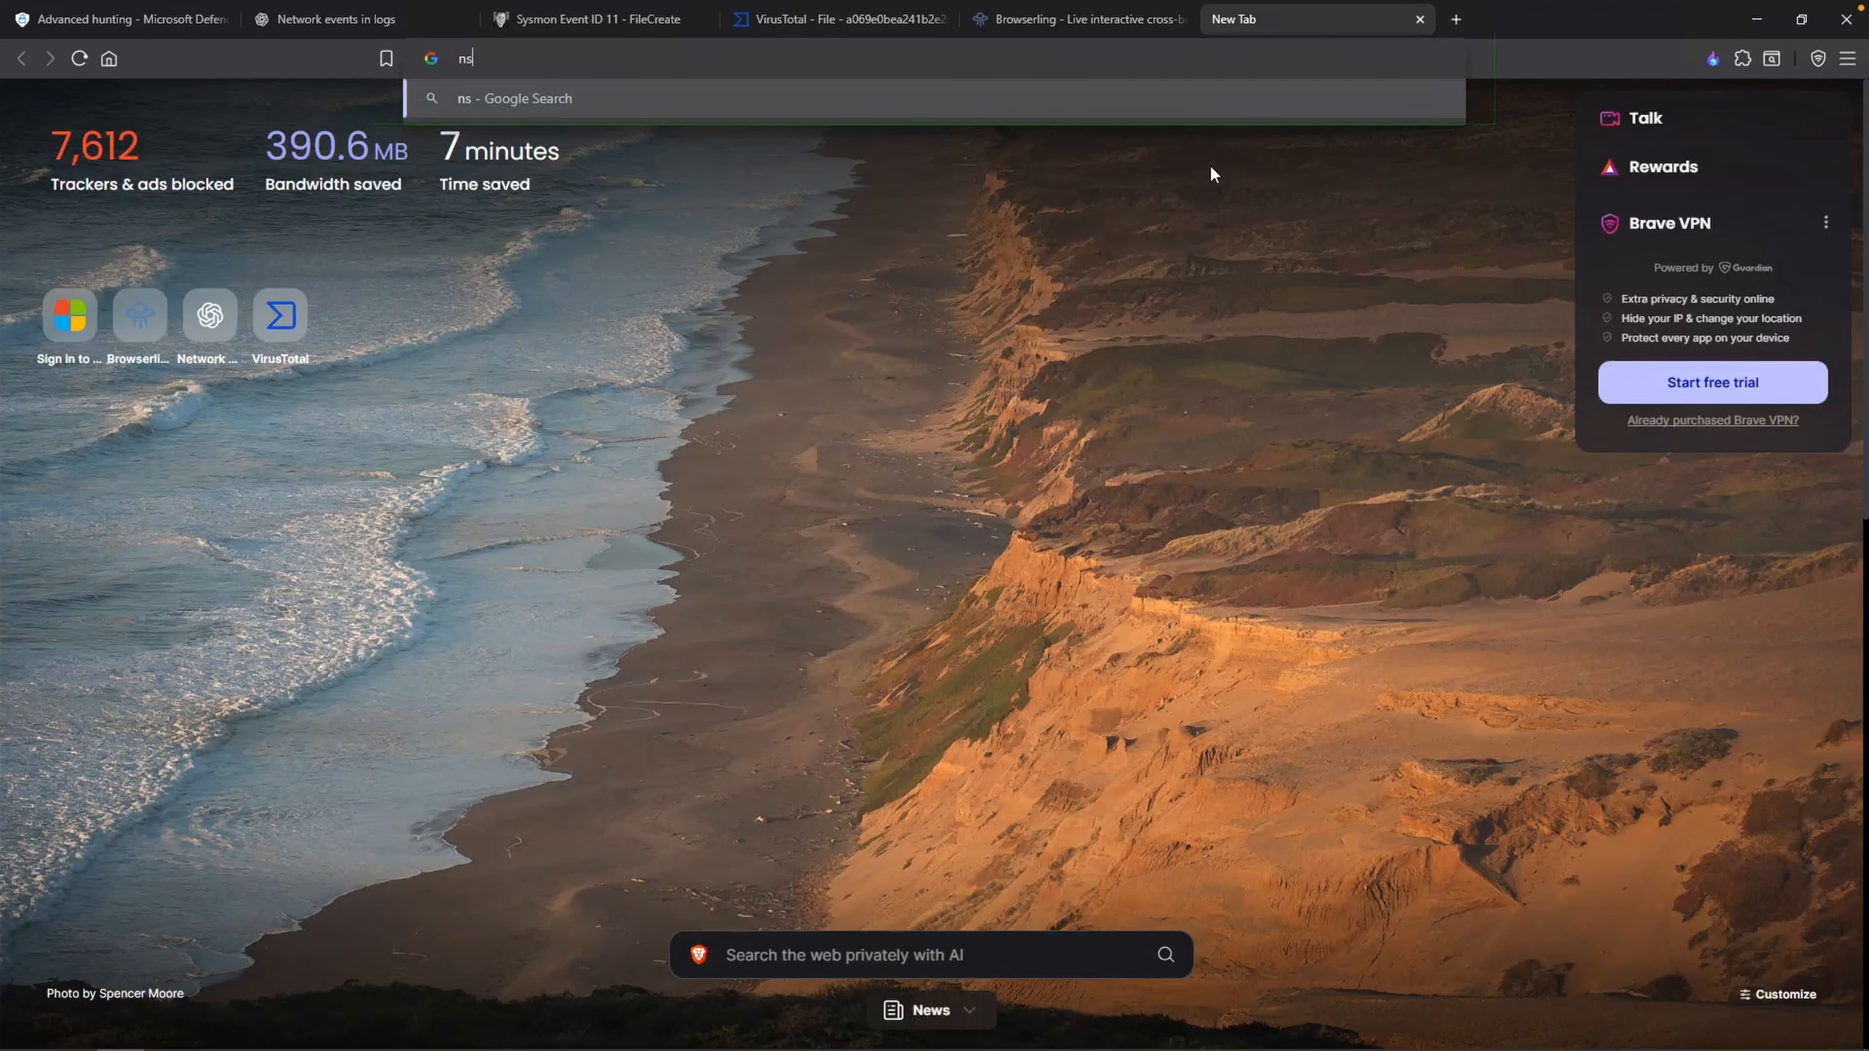
pyautogui.write('lookup.io')
pyautogui.press('Return')
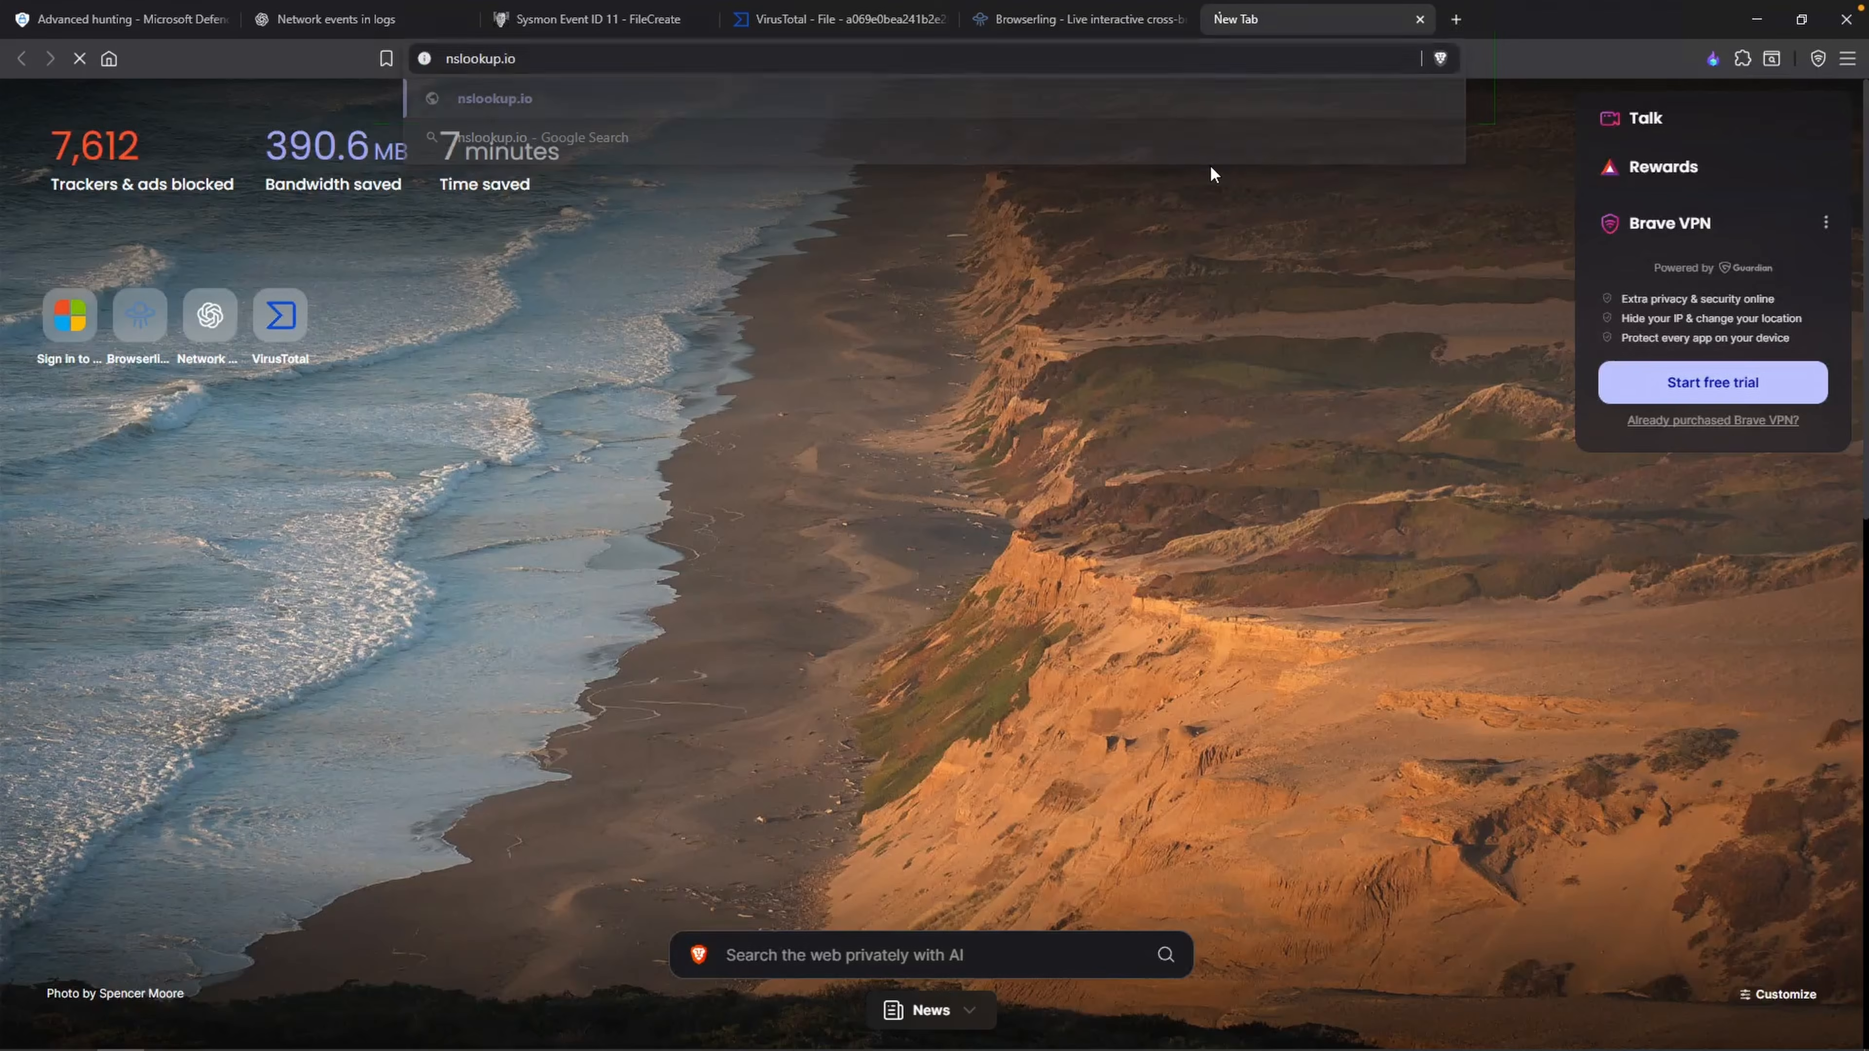
pyautogui.hotkey('ctrl', 'v')
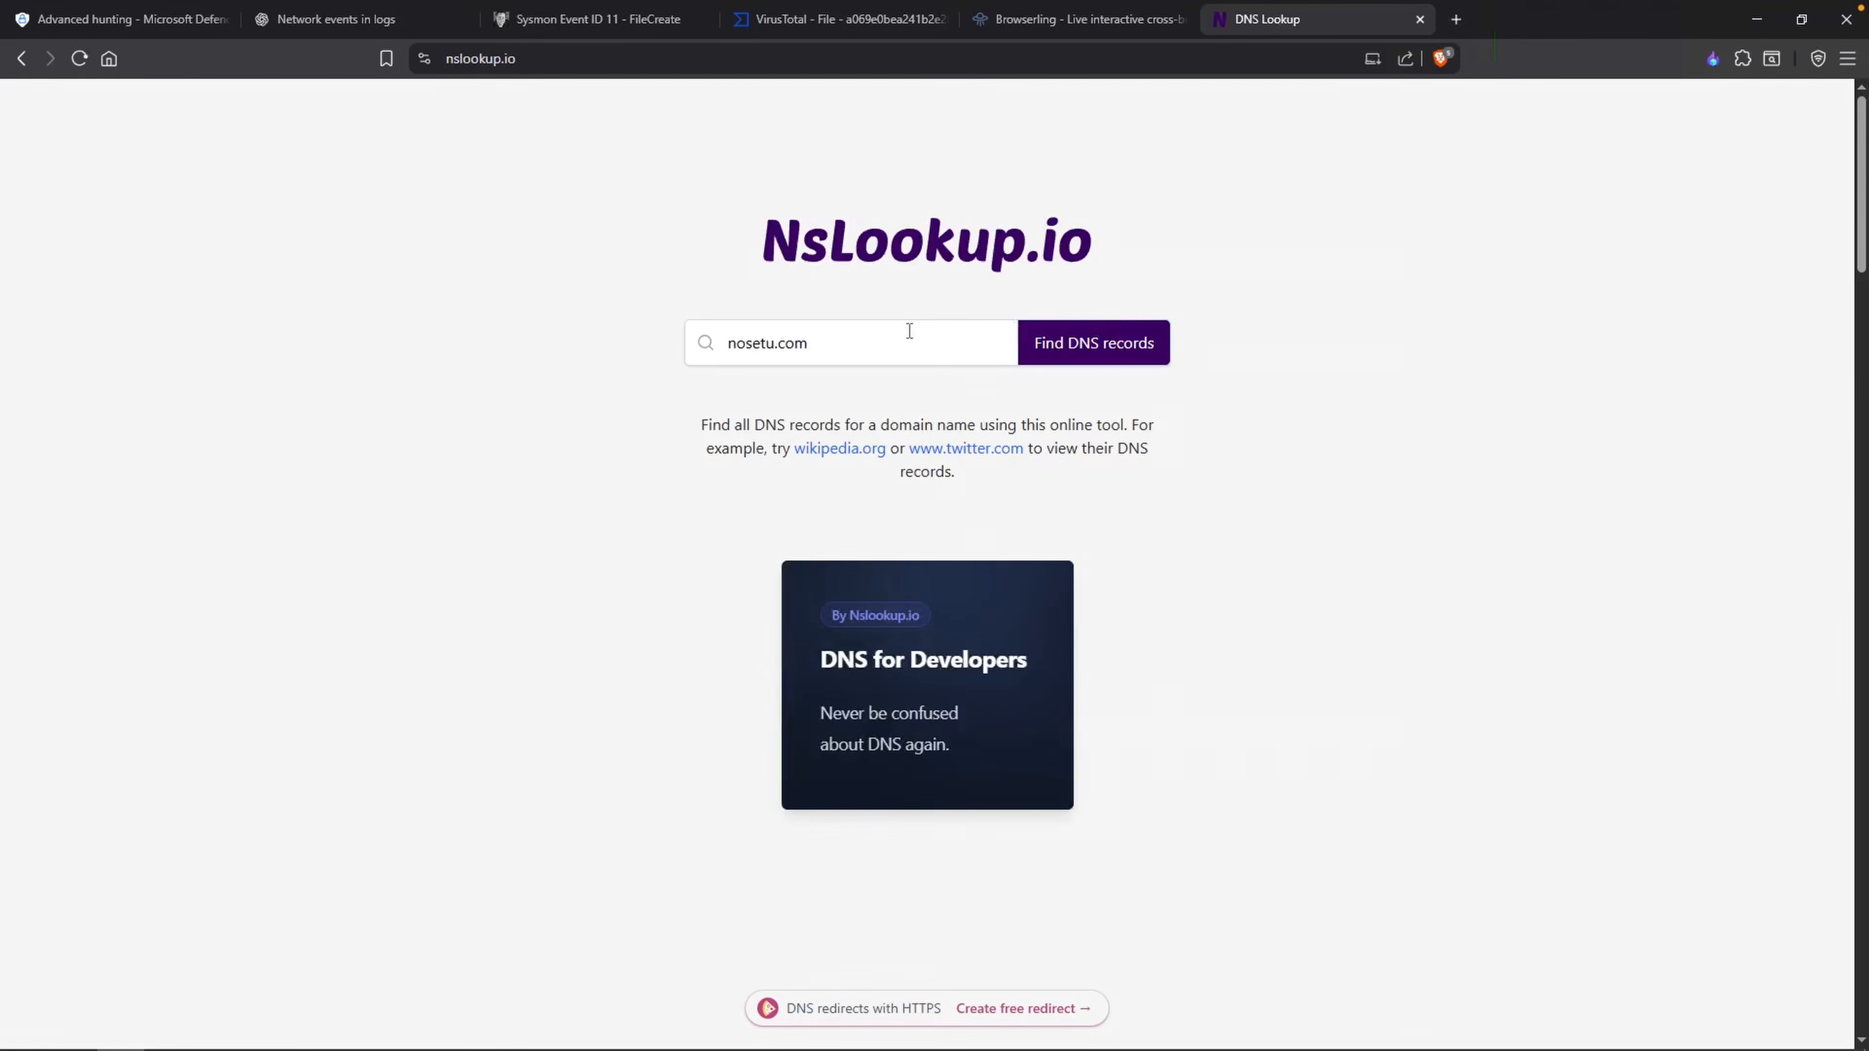
pyautogui.click(1043, 342)
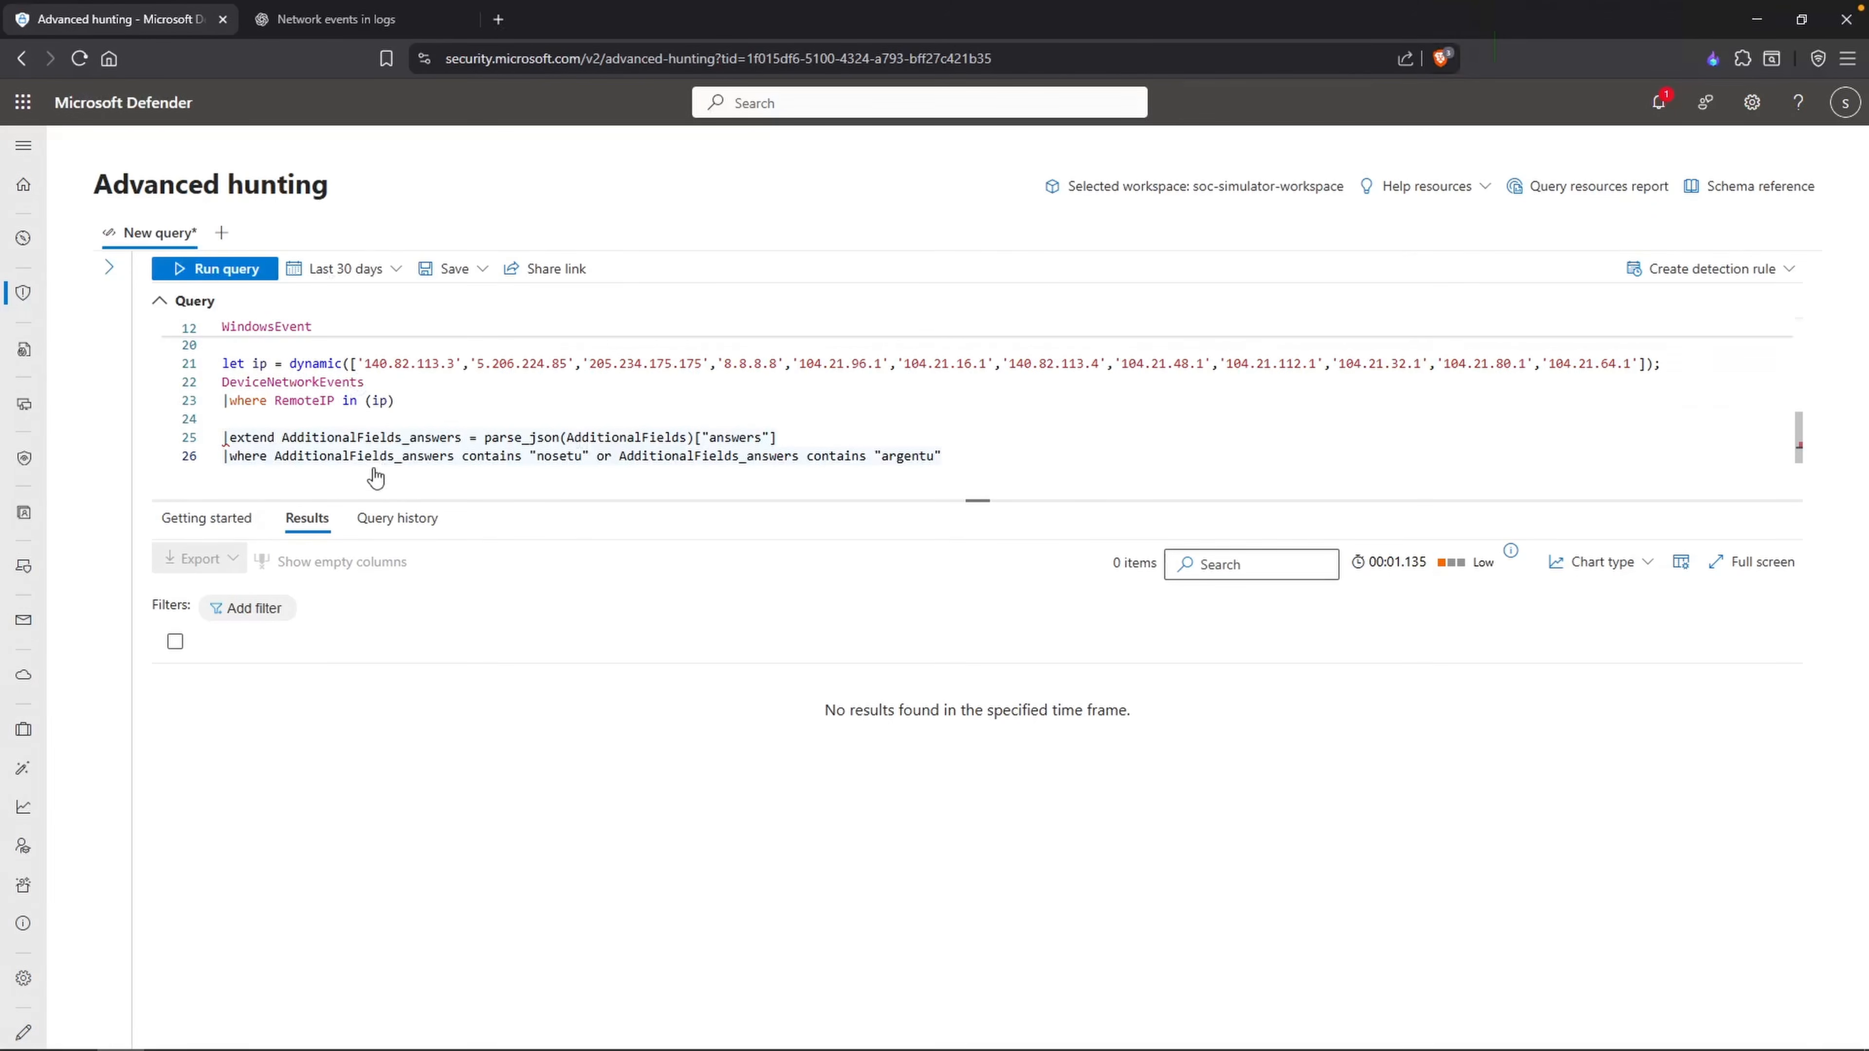
# Step: Run the DeviceNetworkEvents query that filters RemoteIP against the ip list, without the AdditionalFields_answers lines
pyautogui.doubleClick(253, 365)
pyautogui.doubleClick(366, 381)
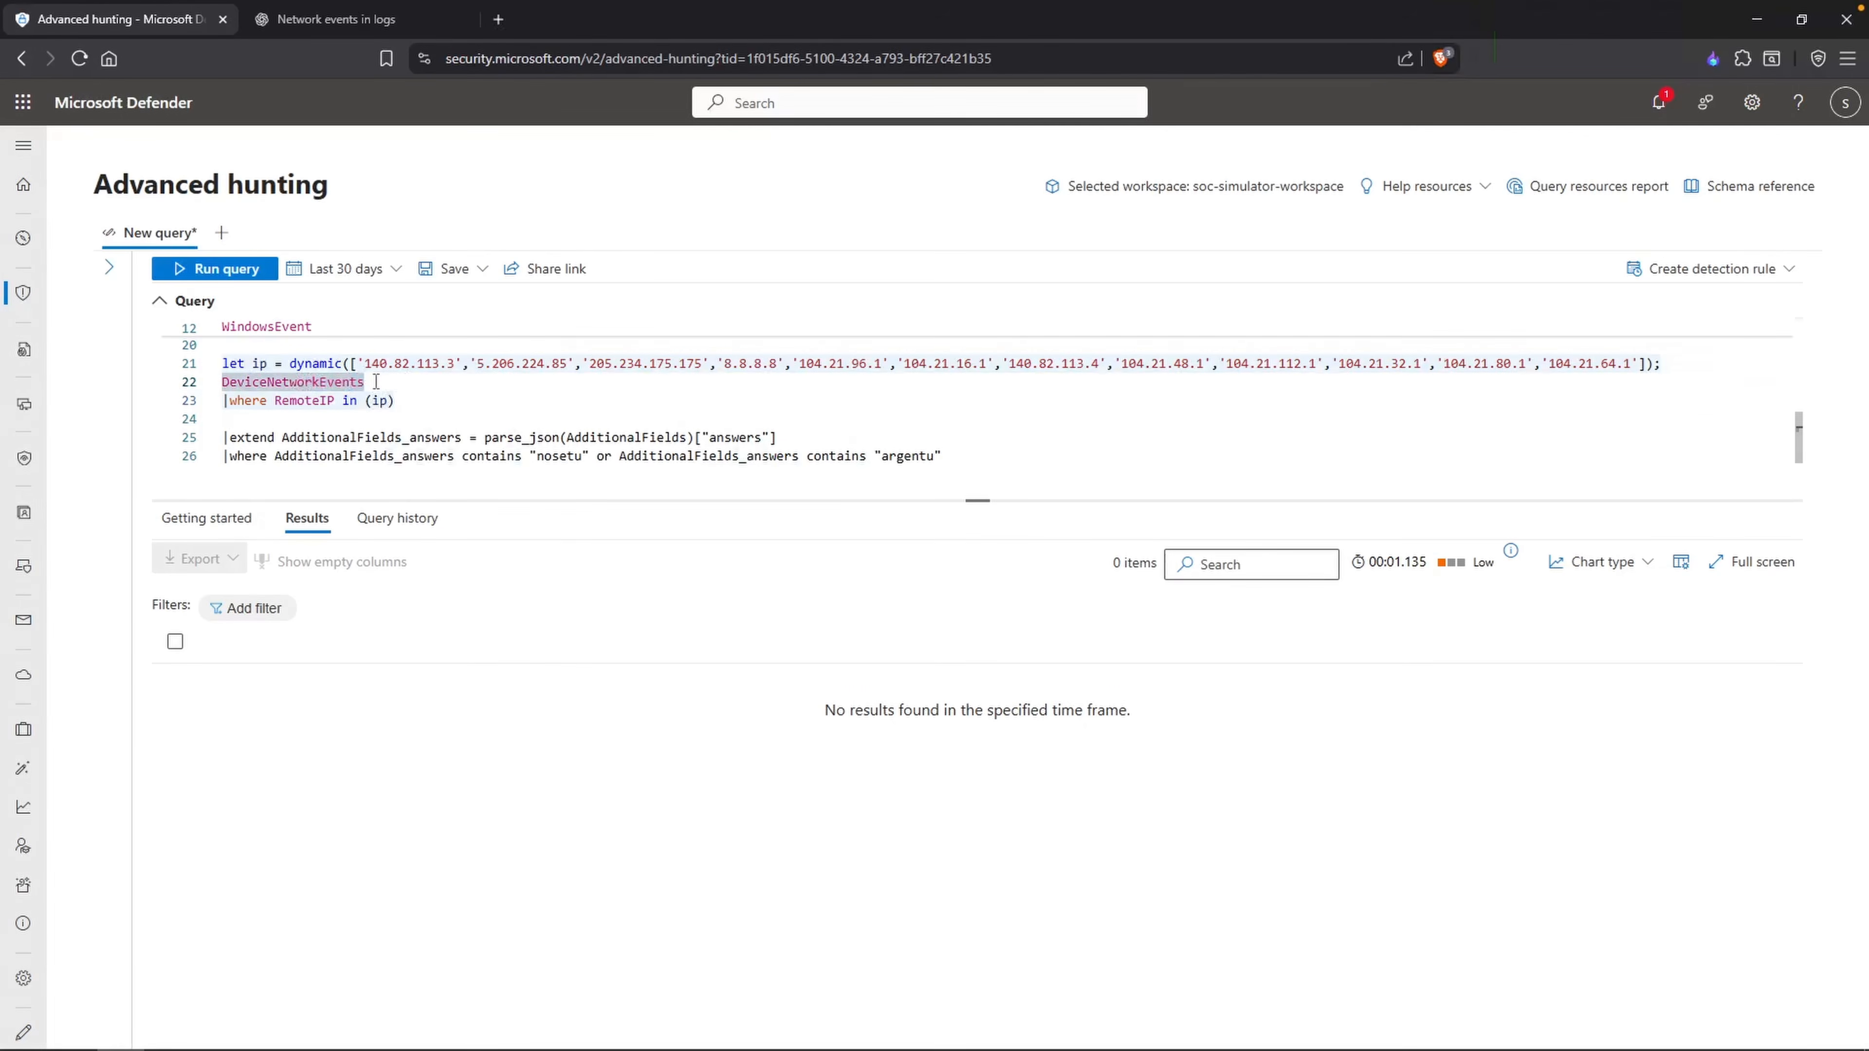
pyautogui.doubleClick(345, 401)
pyautogui.click(396, 403)
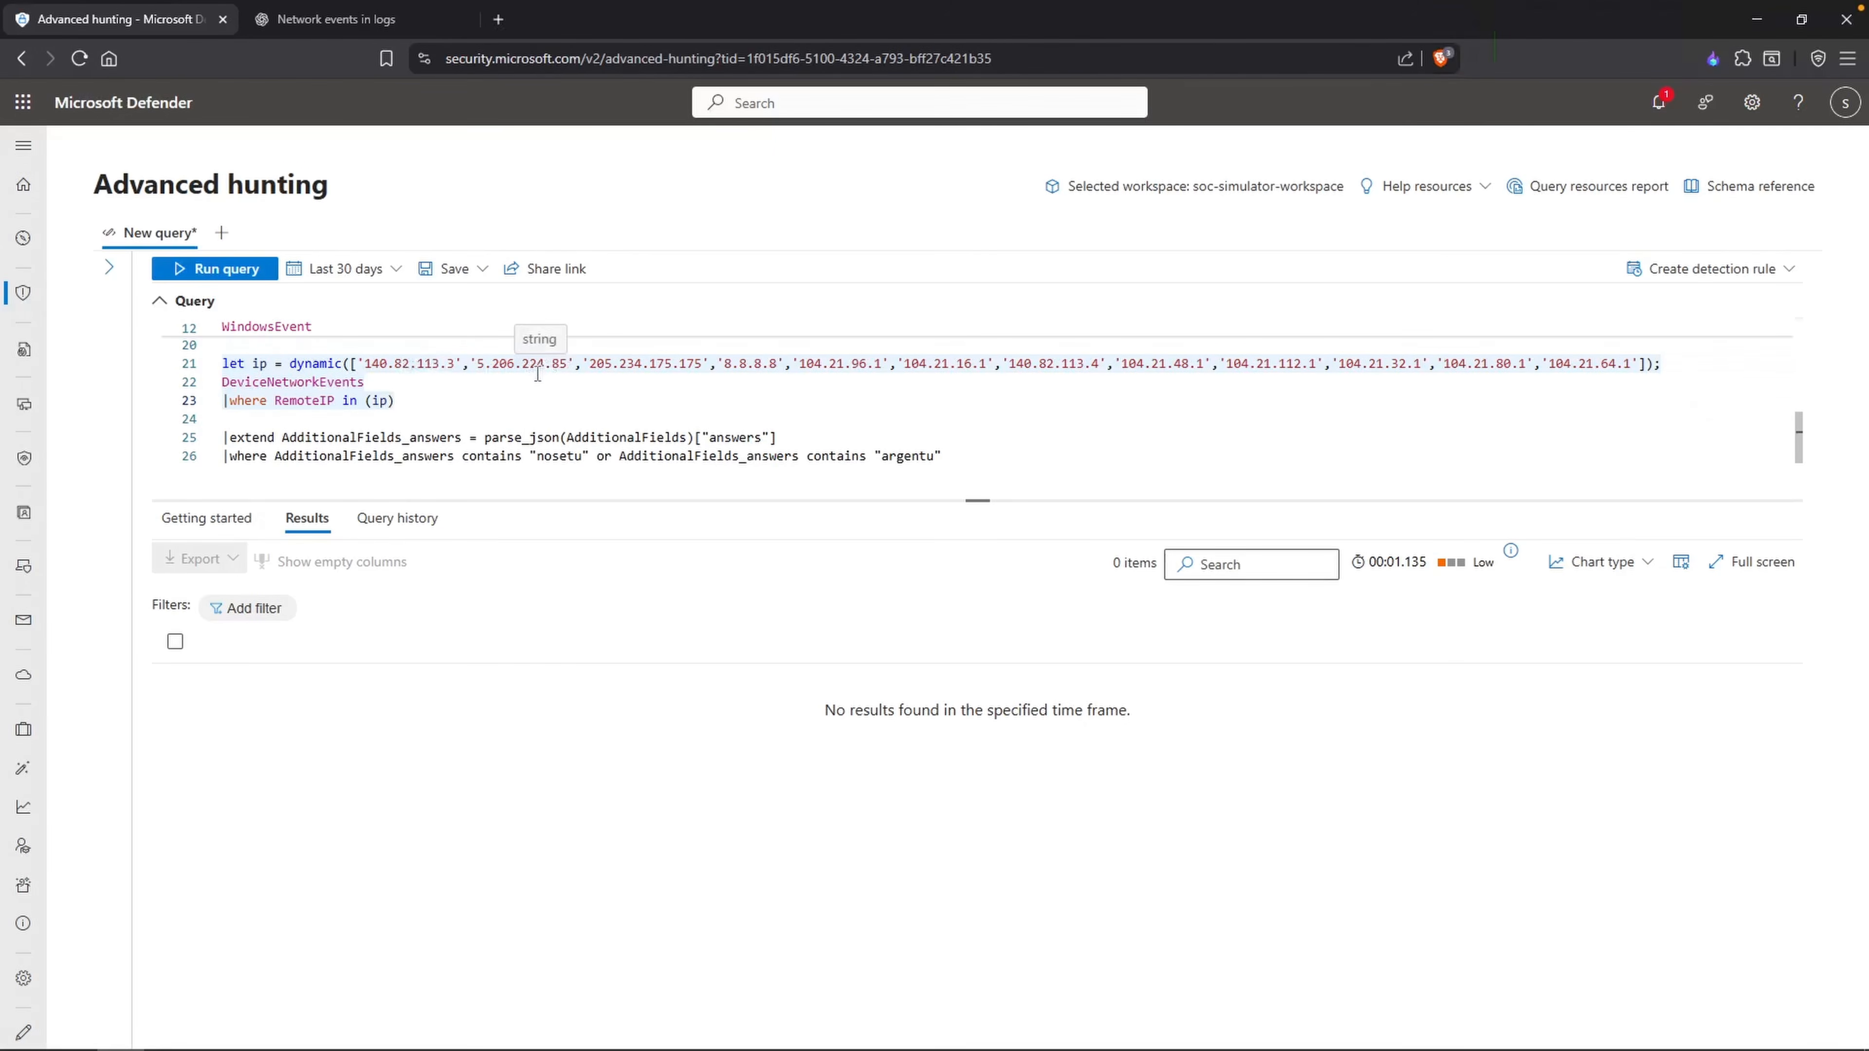
pyautogui.hotkey('shift', 'Return')
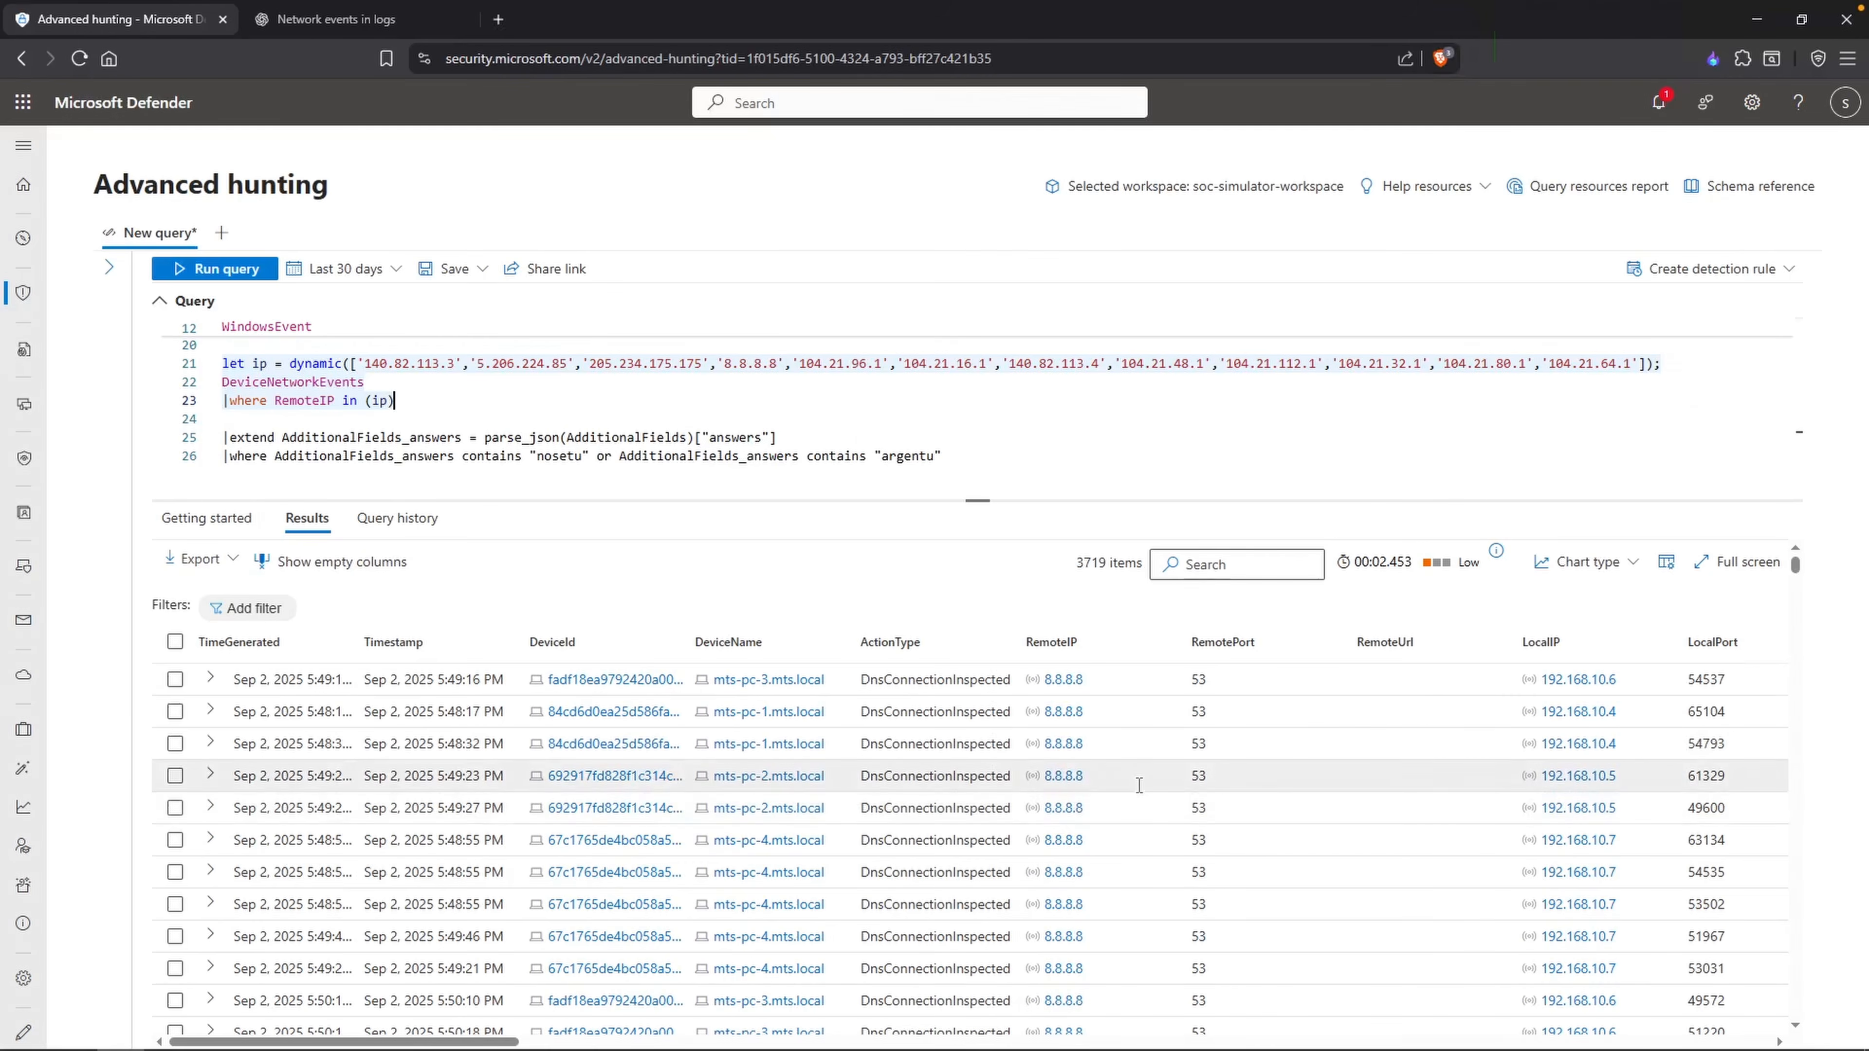
# Step: Expand an mts-pc-3.mts.local DnsConnectionInspected record with RemoteIP 8.8.8.8 and examine the answers inside its AdditionalFields
pyautogui.scroll(-5, 1139, 788)
pyautogui.scroll(-10, 1139, 787)
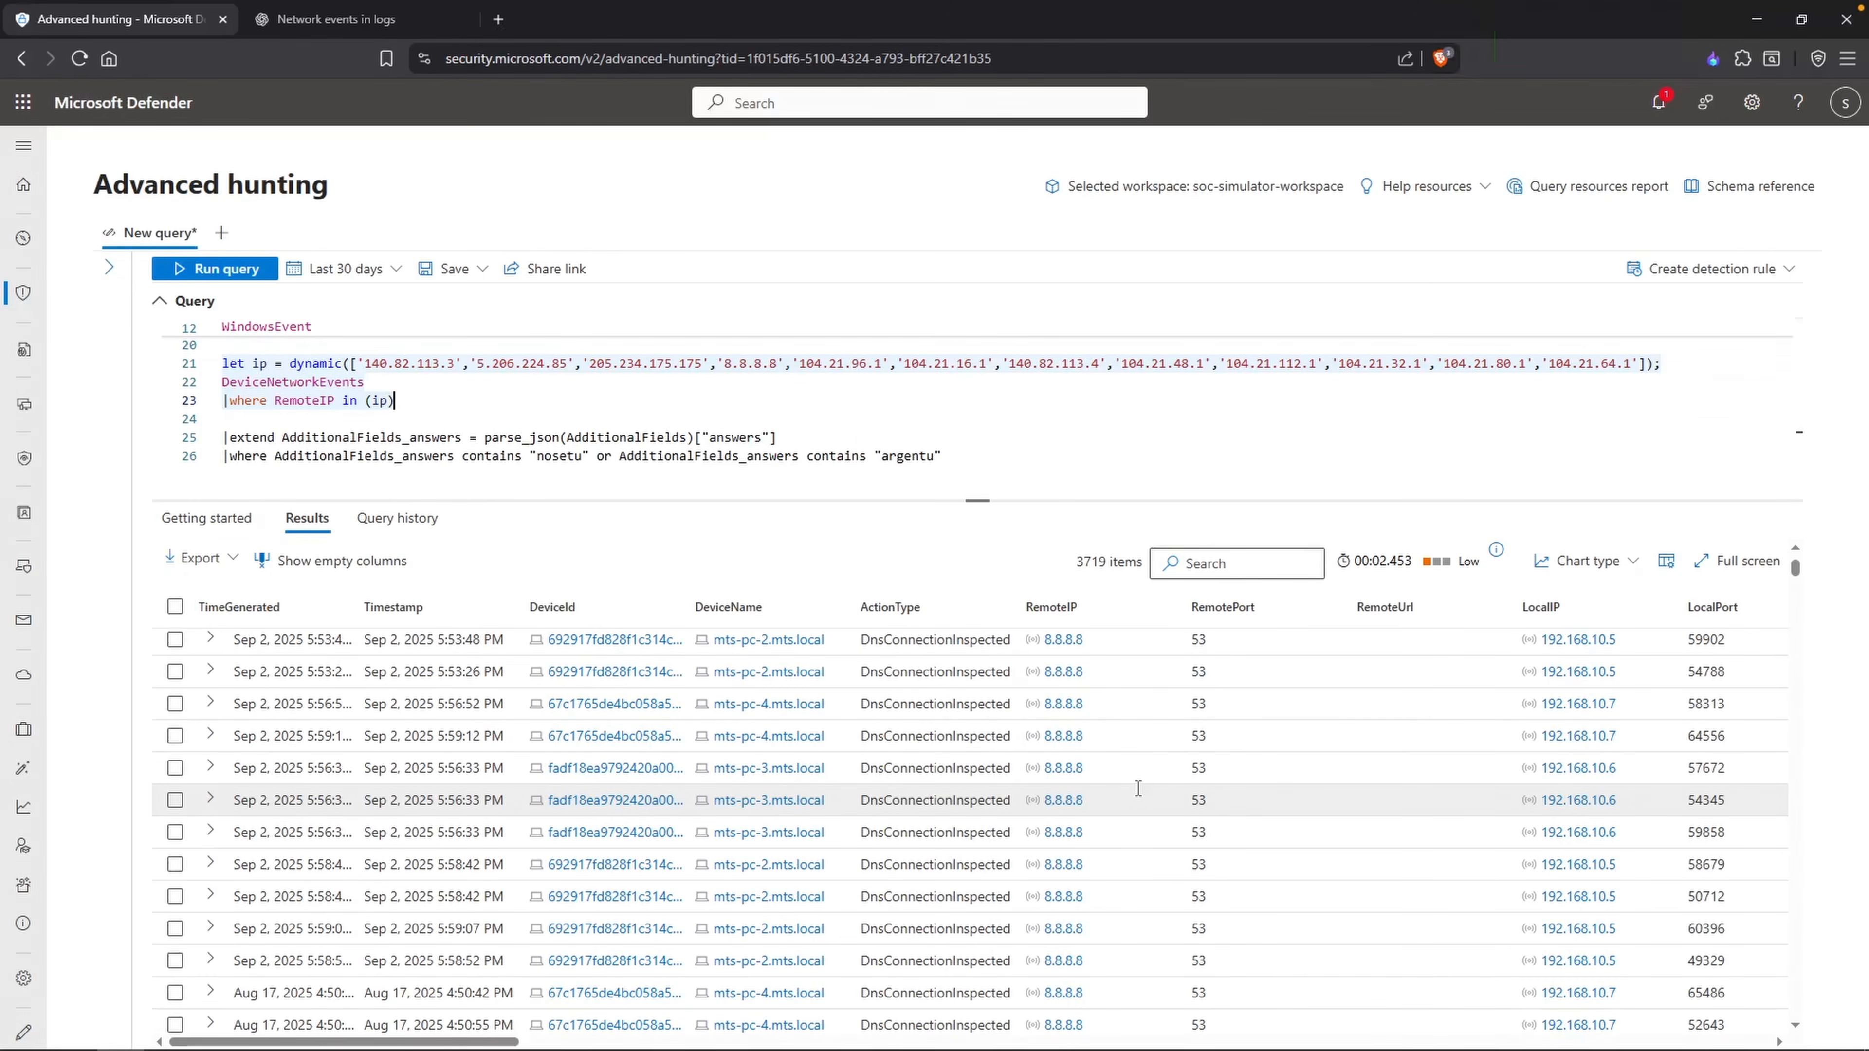
pyautogui.scroll(-5, 1138, 787)
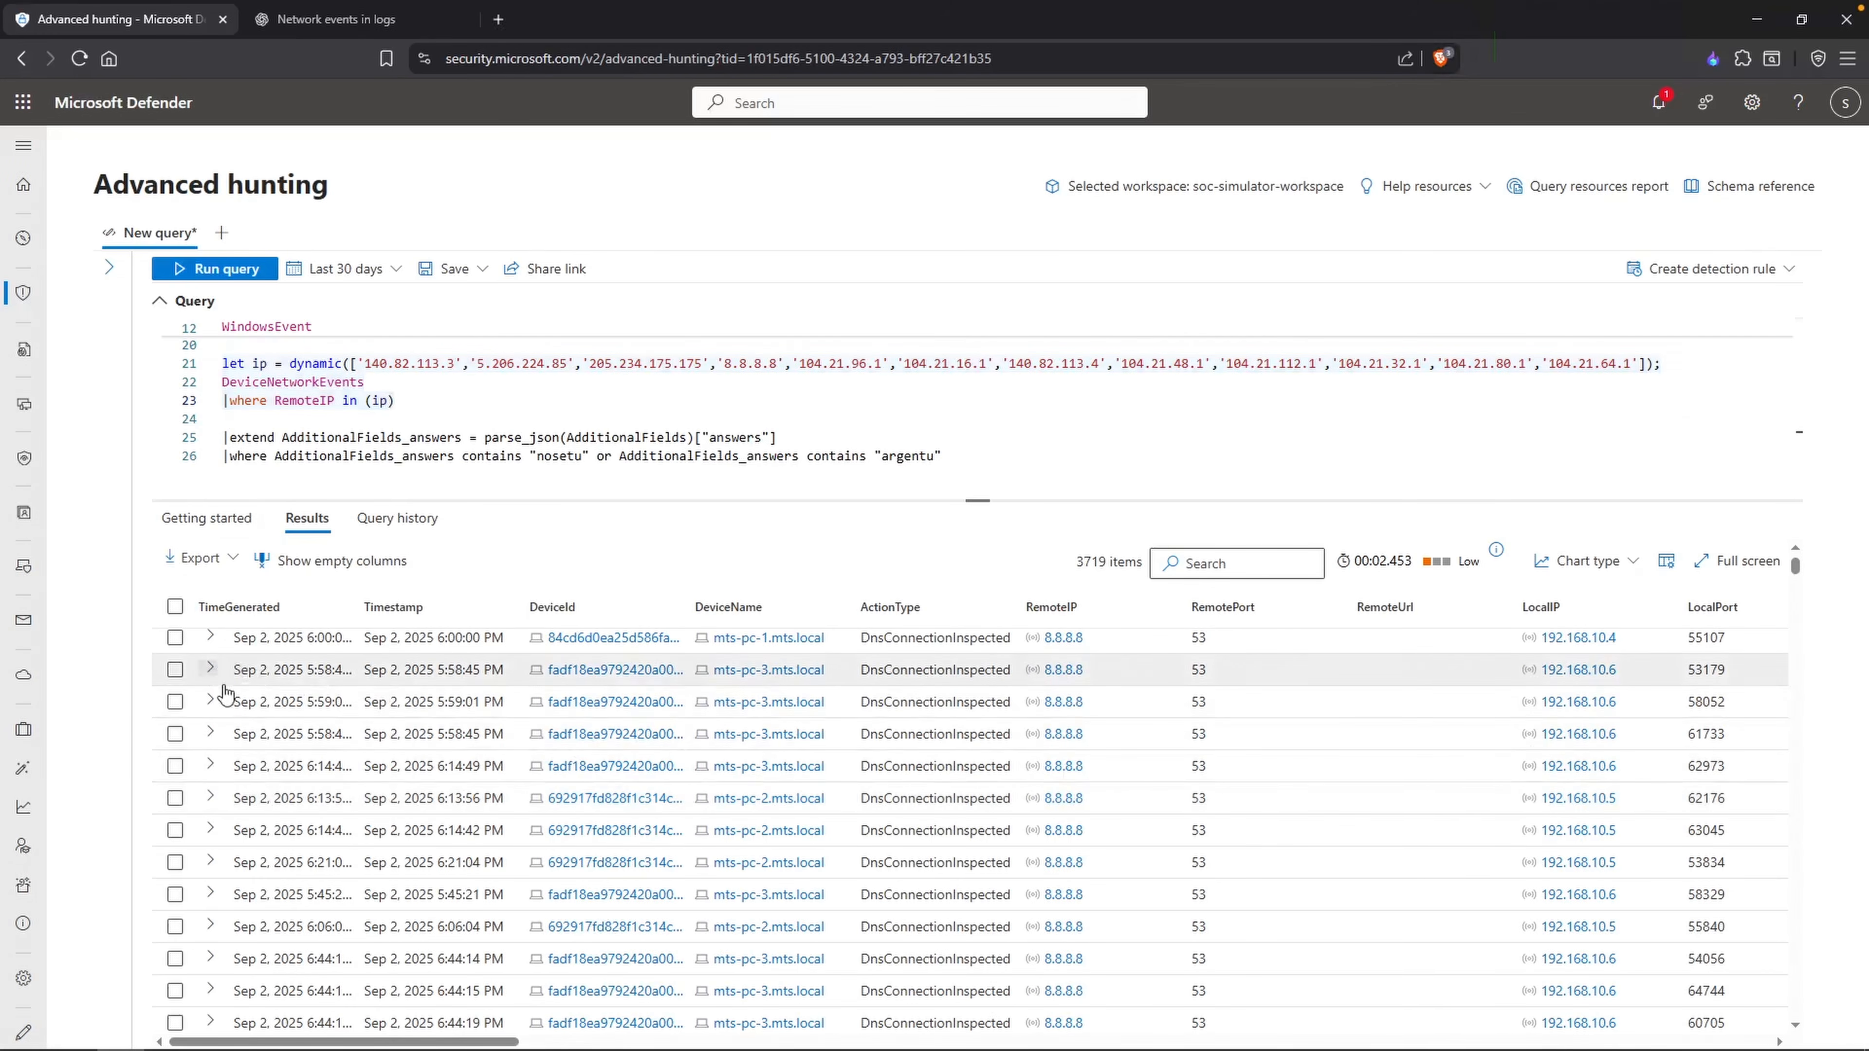
pyautogui.click(211, 670)
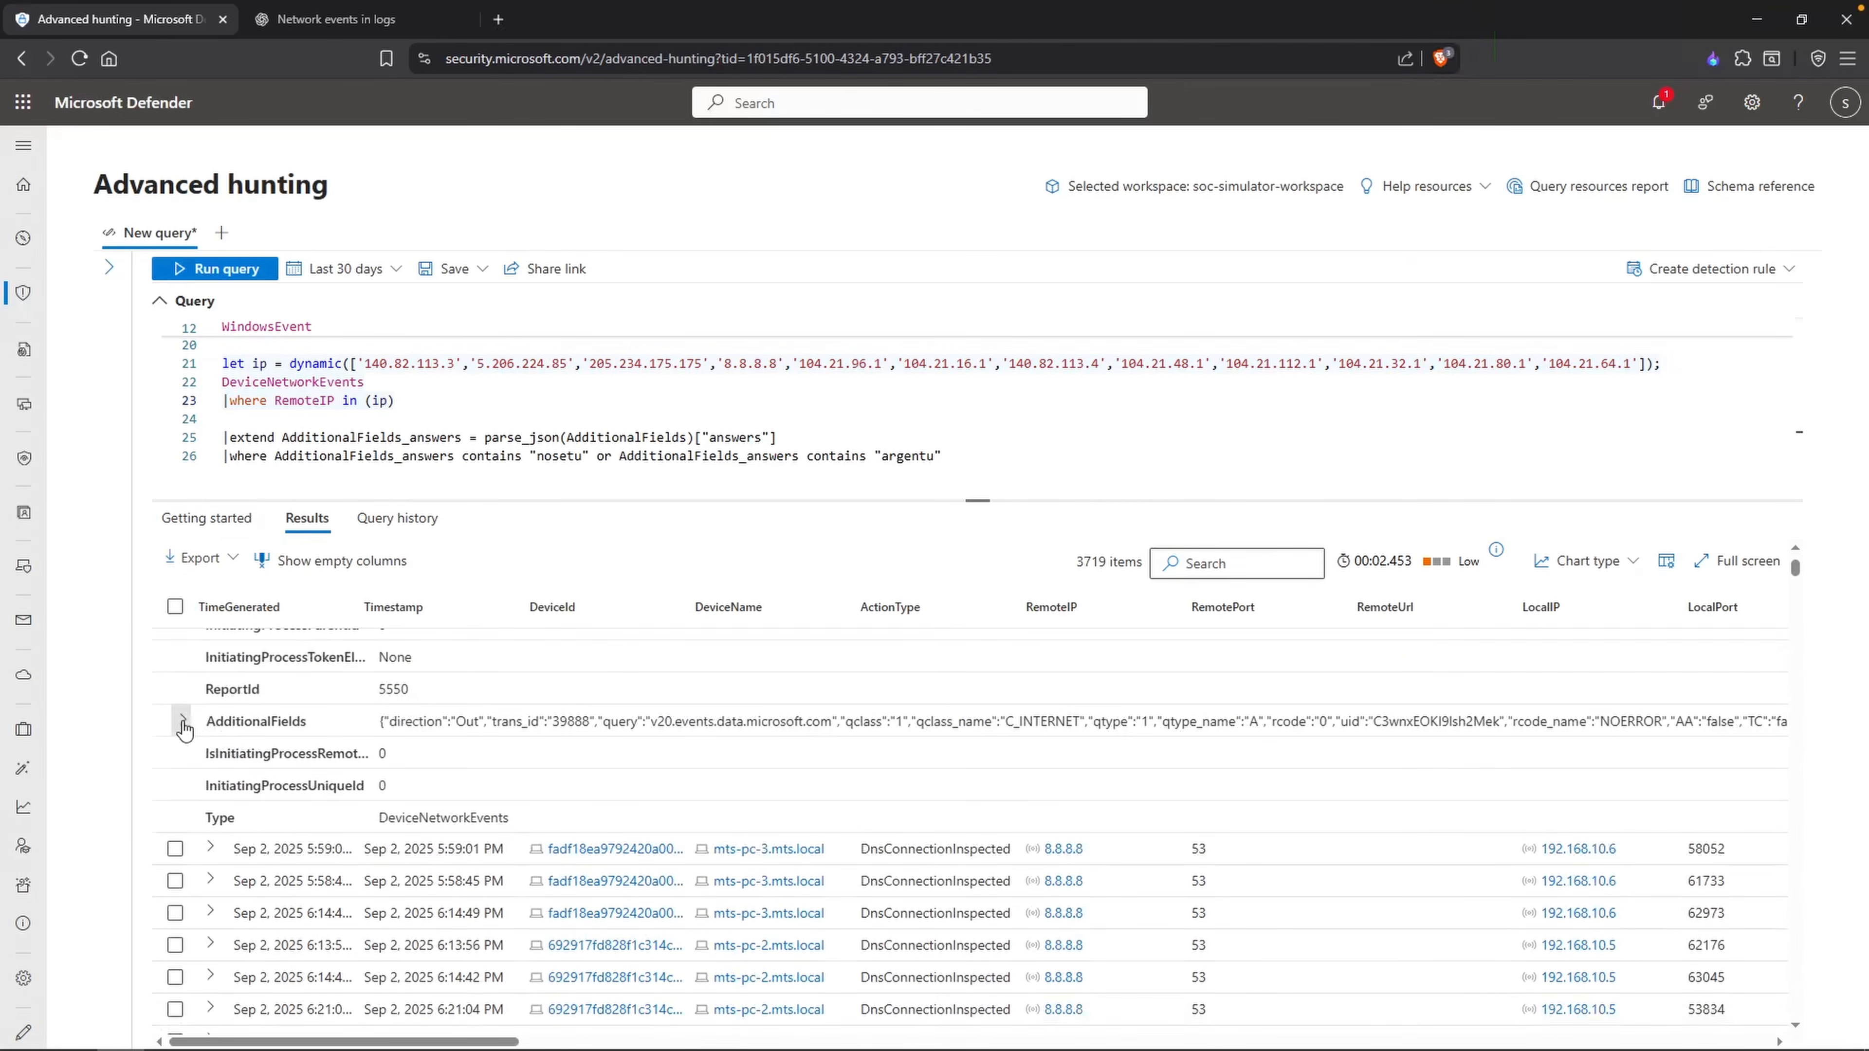
pyautogui.click(183, 723)
pyautogui.scroll(-5, 302, 780)
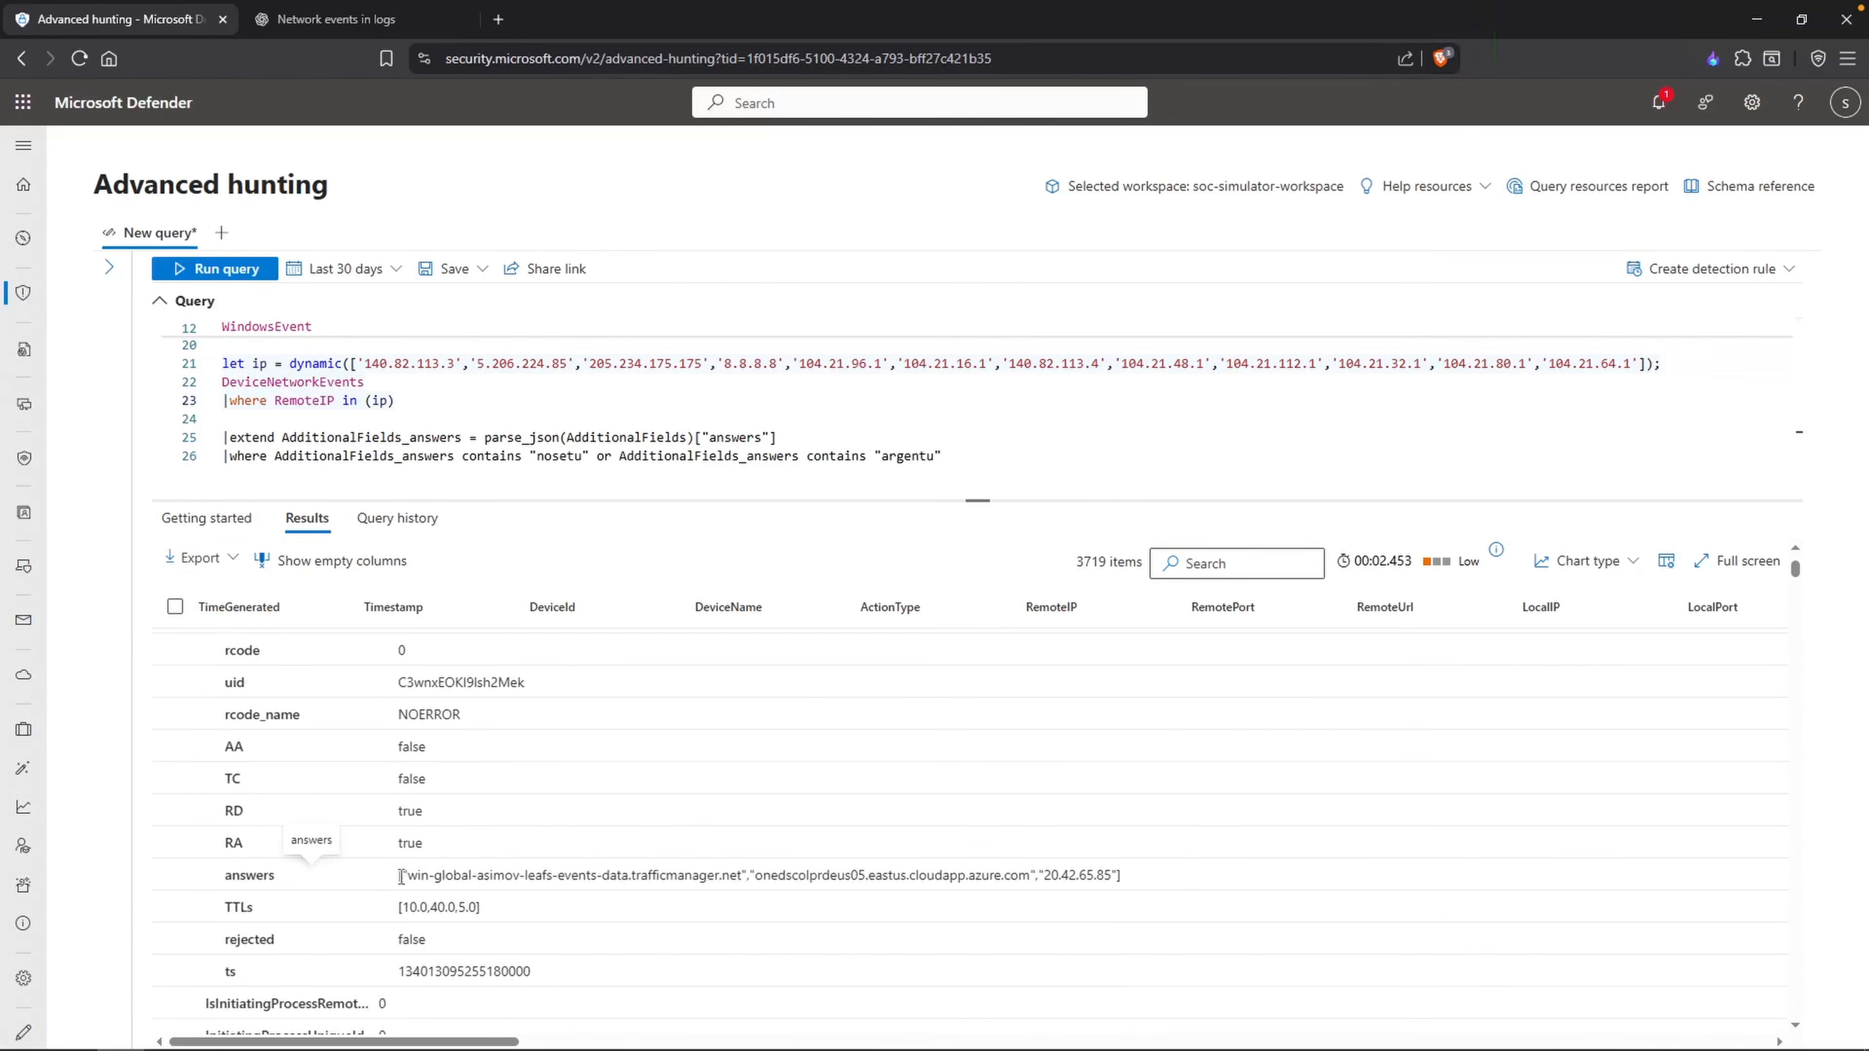
pyautogui.moveTo(417, 876); pyautogui.dragTo(756, 875)
pyautogui.click(698, 880)
# Step: Remove the blank line separating the AdditionalFields_answers lines from the DeviceNetworkEvents query and add // to the RemoteIP filter line
pyautogui.click(440, 421)
pyautogui.moveTo(313, 439); pyautogui.dragTo(336, 447)
pyautogui.click(246, 418)
pyautogui.press('BackSpace')
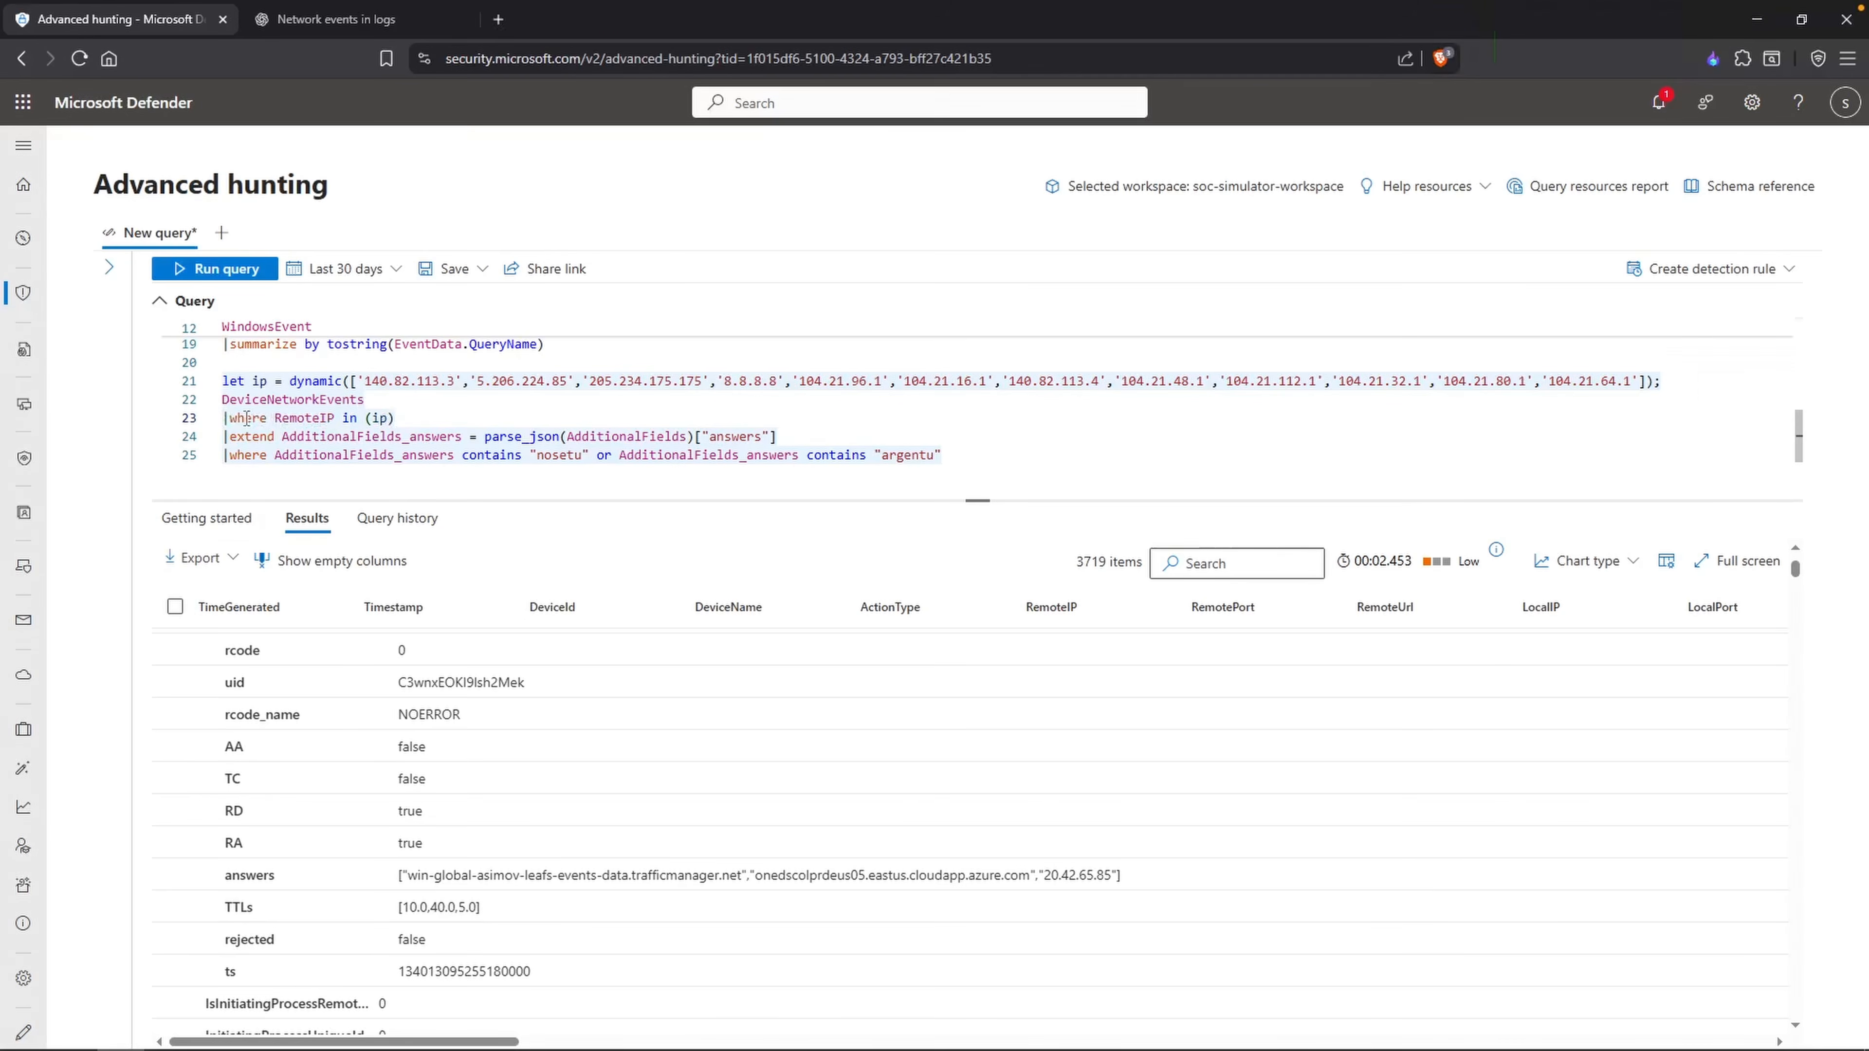
pyautogui.write('//')
pyautogui.write('/mydfir/classroom')
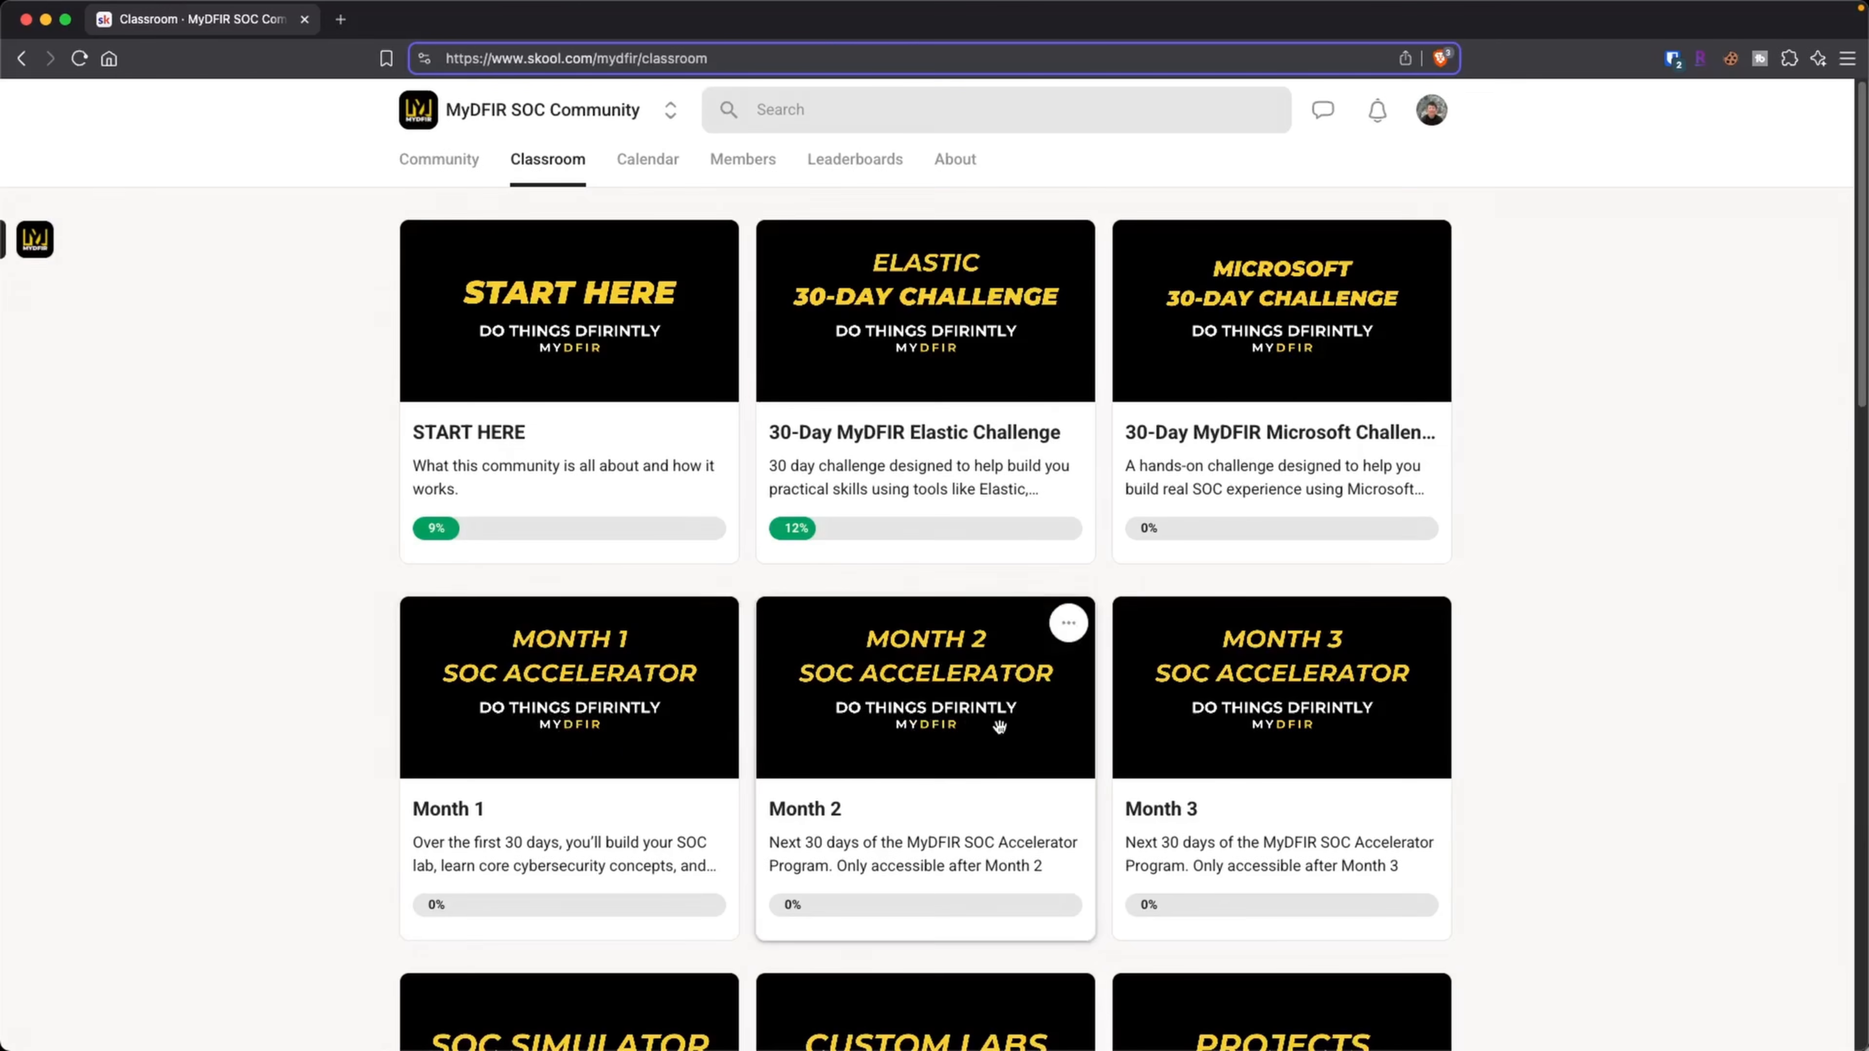
pyautogui.click(659, 705)
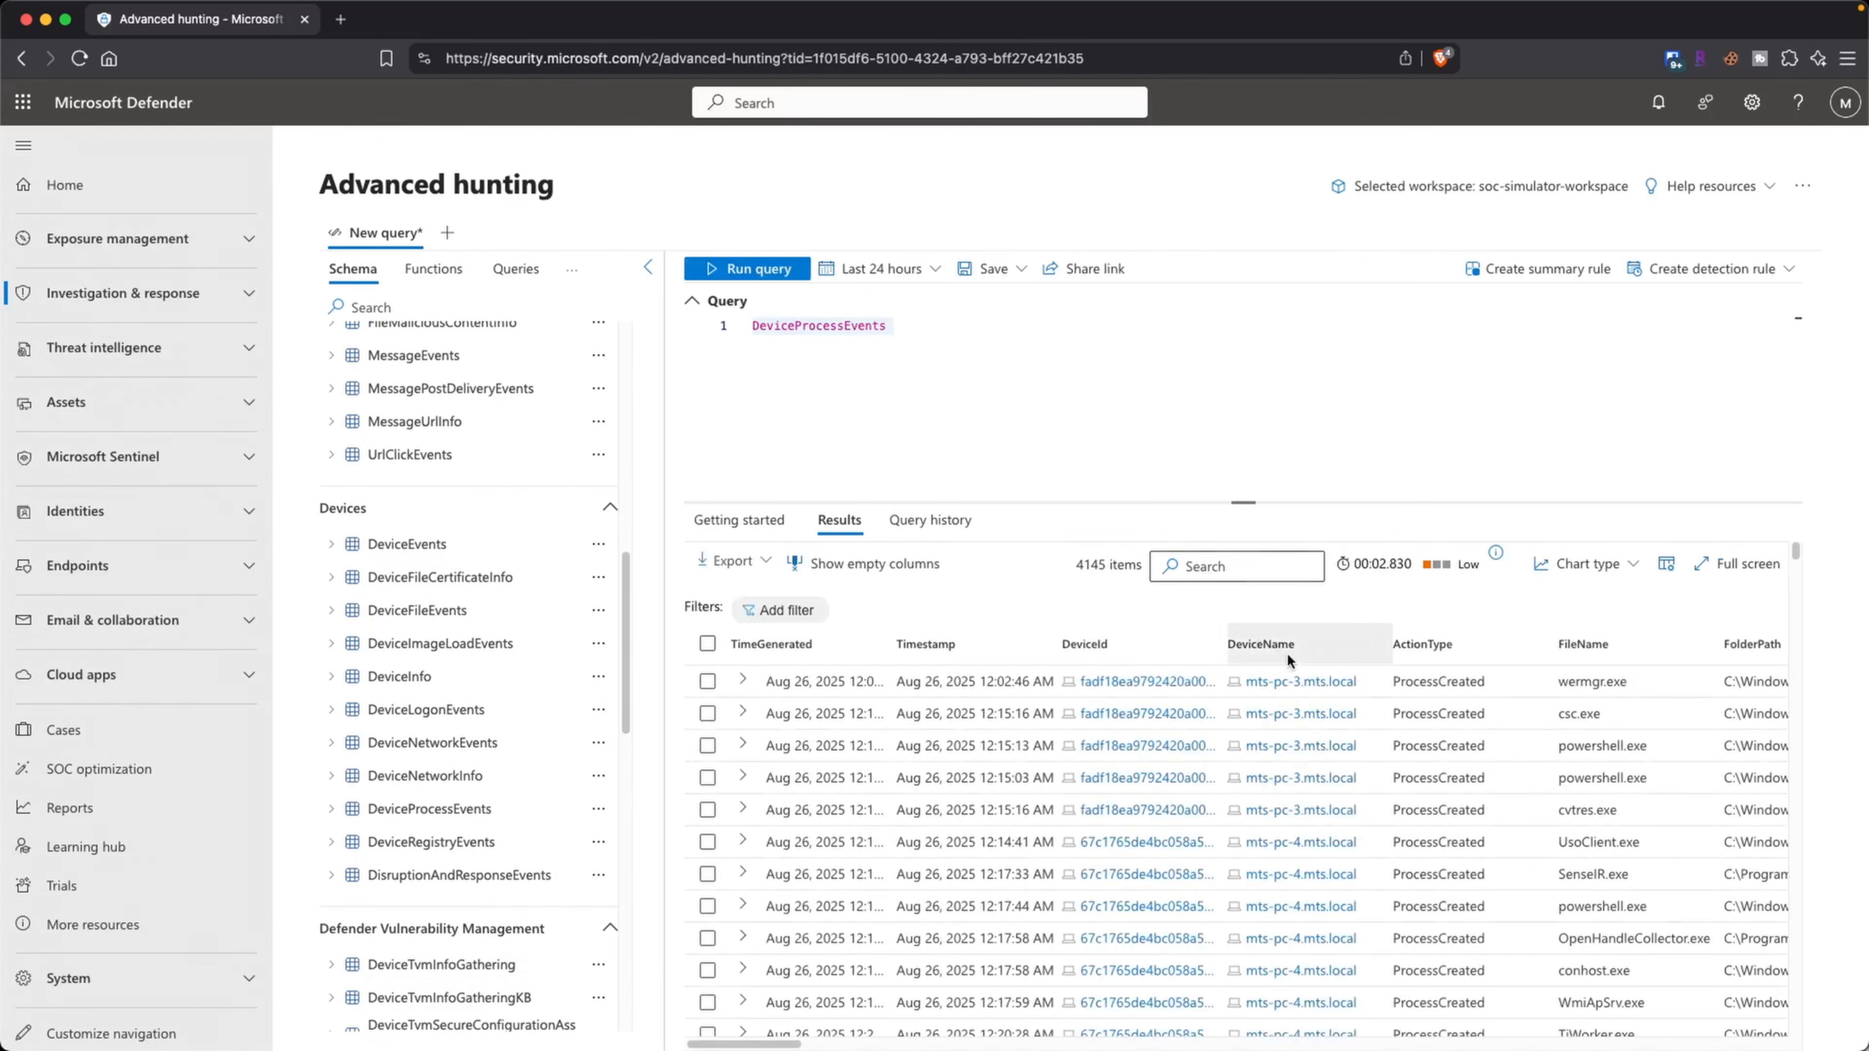
pyautogui.scroll(-1, 1317, 707)
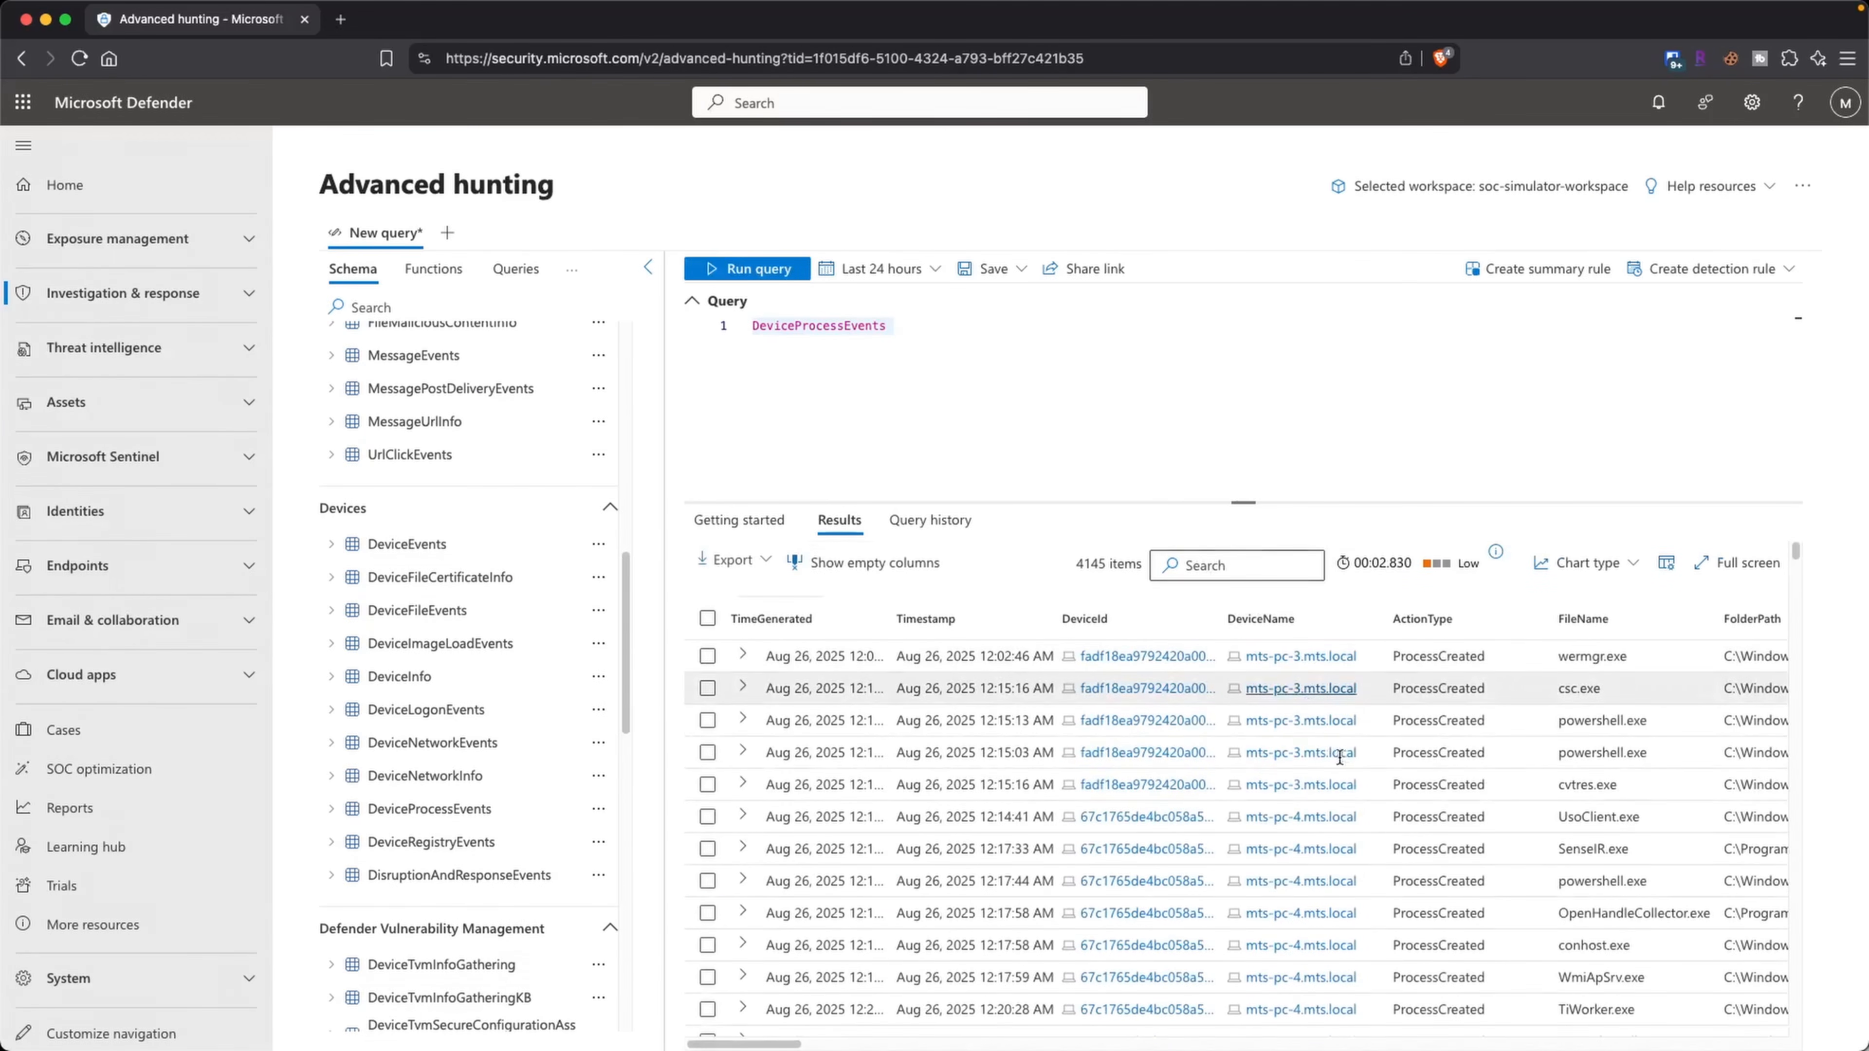
pyautogui.scroll(-3, 1343, 757)
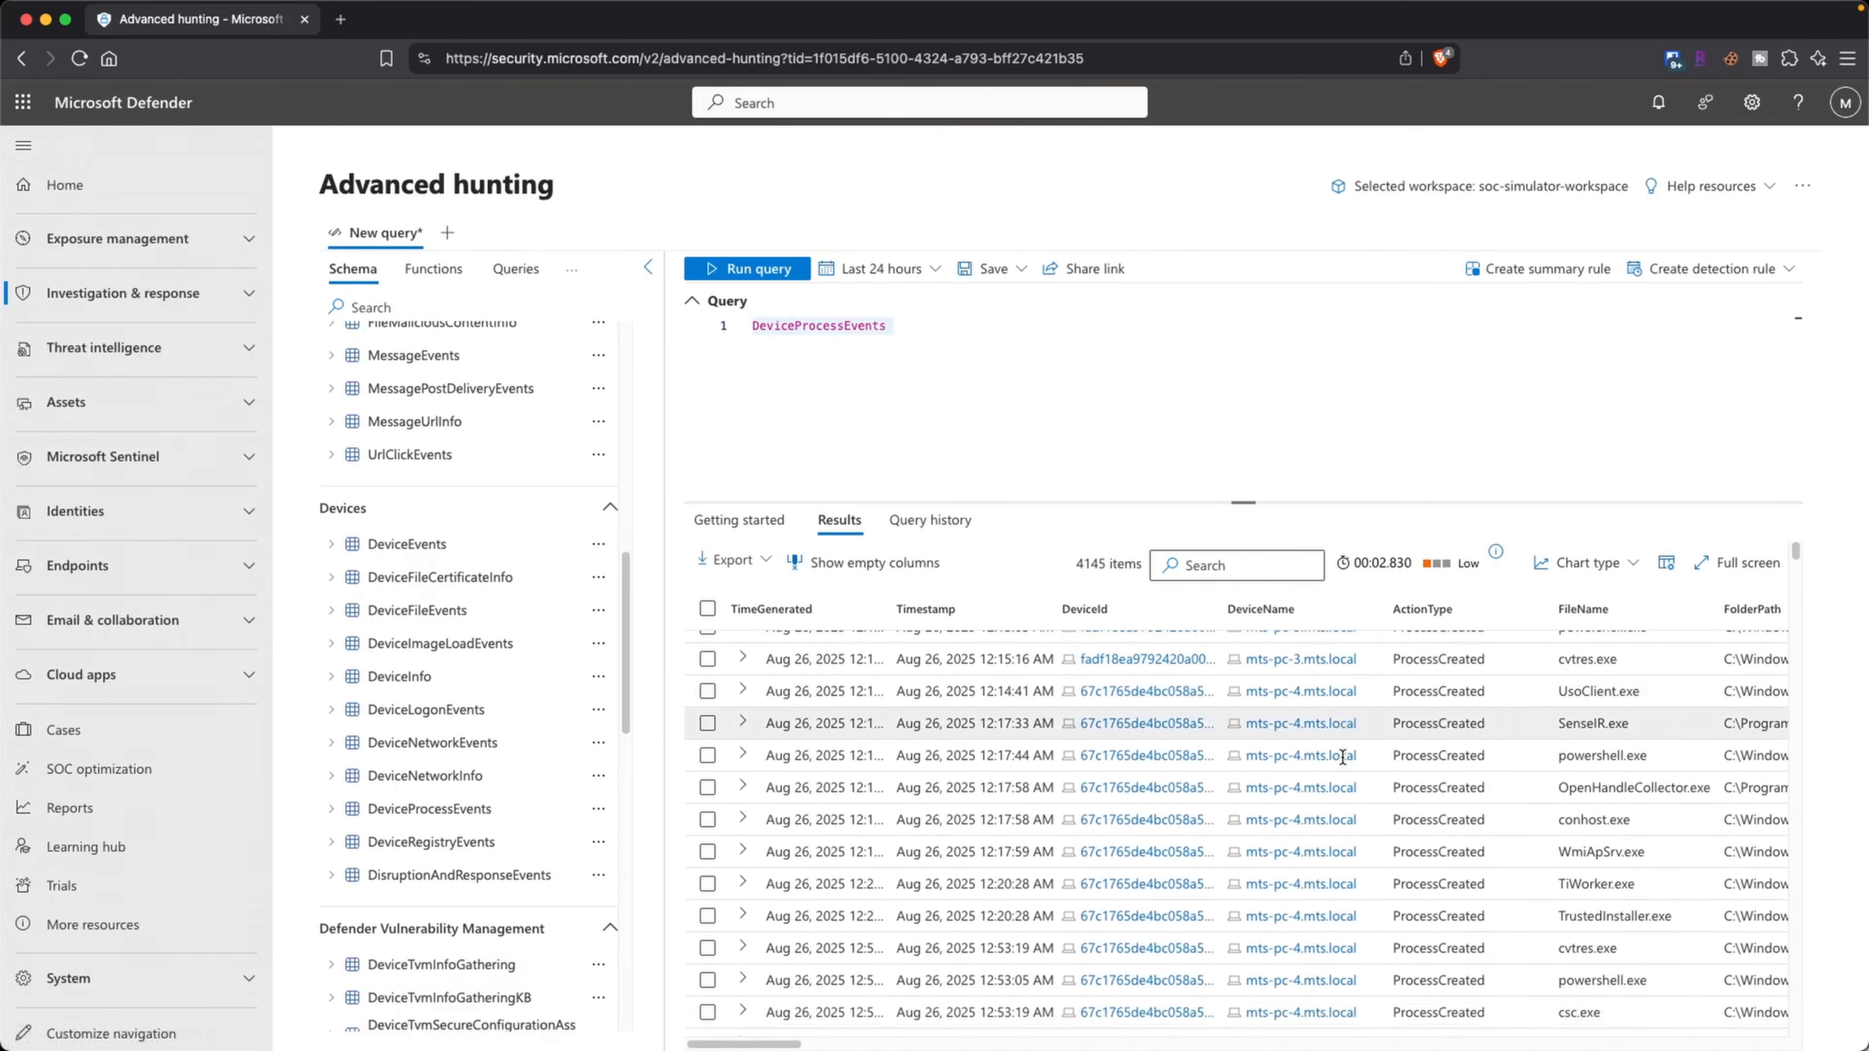